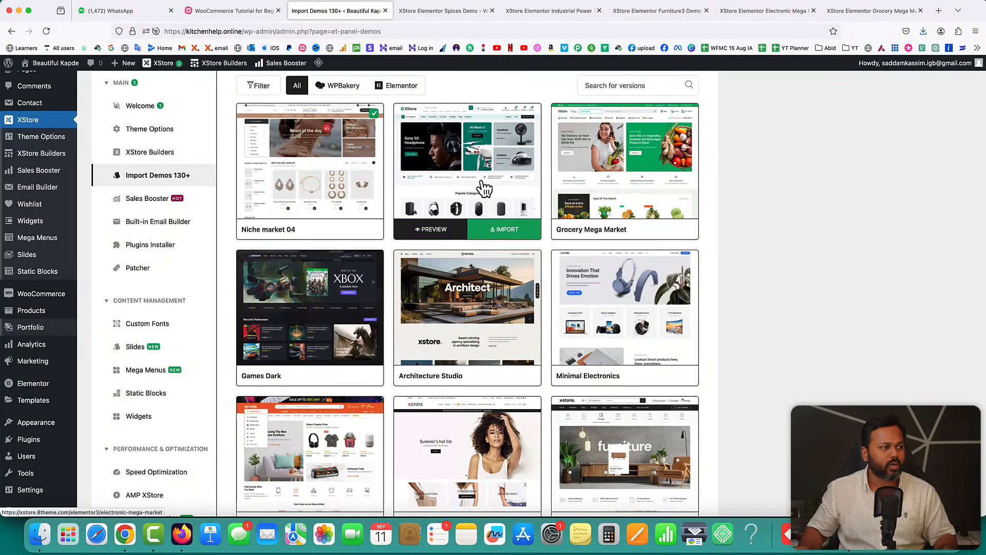
- Scroll the Import Demos 130+ grid down to the Spices, Sport and Industrial Power Tools demos
scroll(741, 246, down, 1)
scroll(740, 245, down, 6)
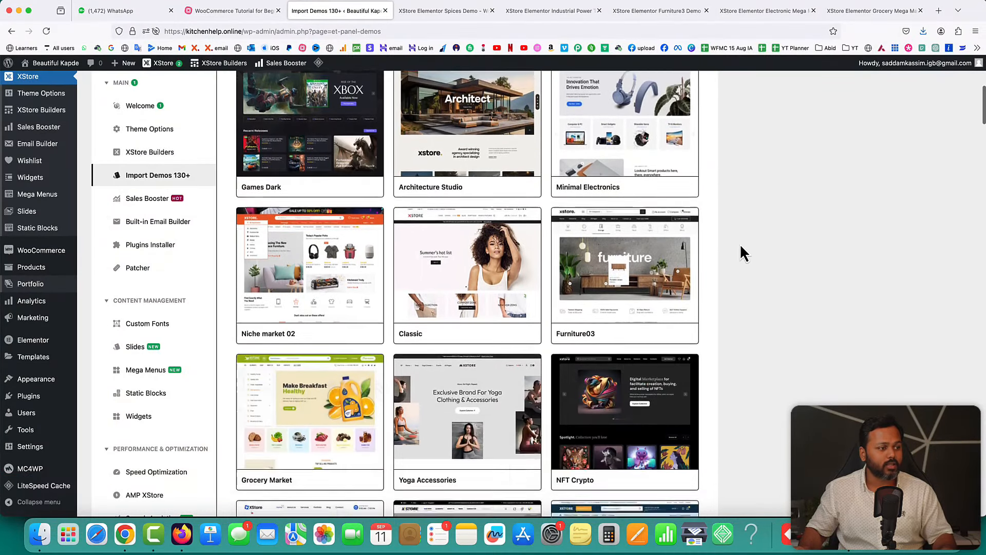
scroll(741, 247, down, 4)
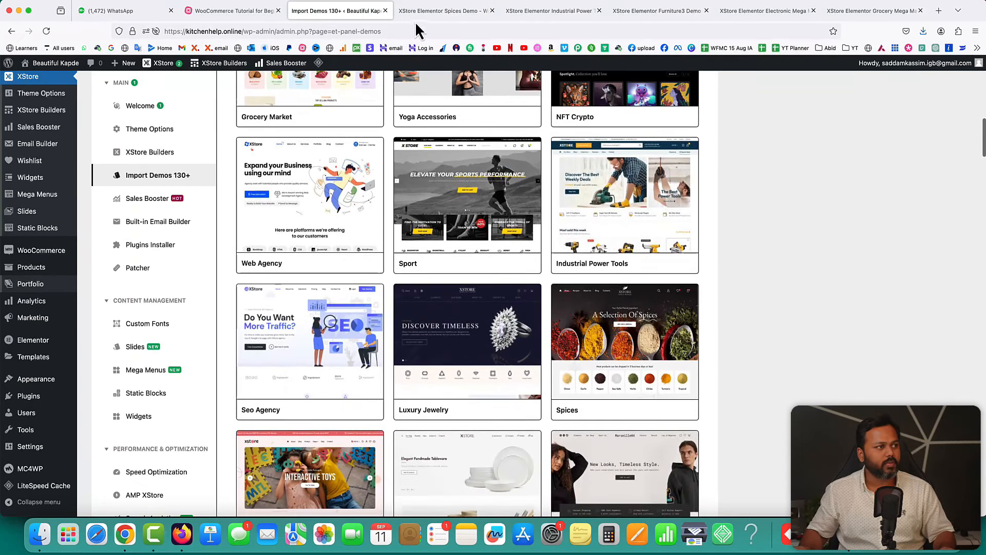
- Open the Granulated Garlic product page ($9.99–$31.99) in the Spices demo storefront
click(436, 15)
scroll(705, 281, down, 6)
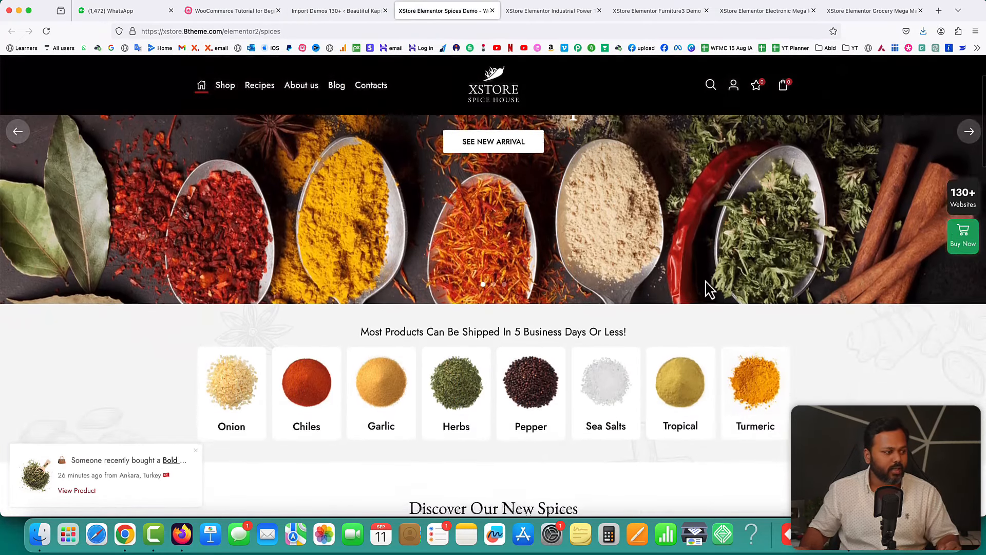
scroll(737, 290, down, 7)
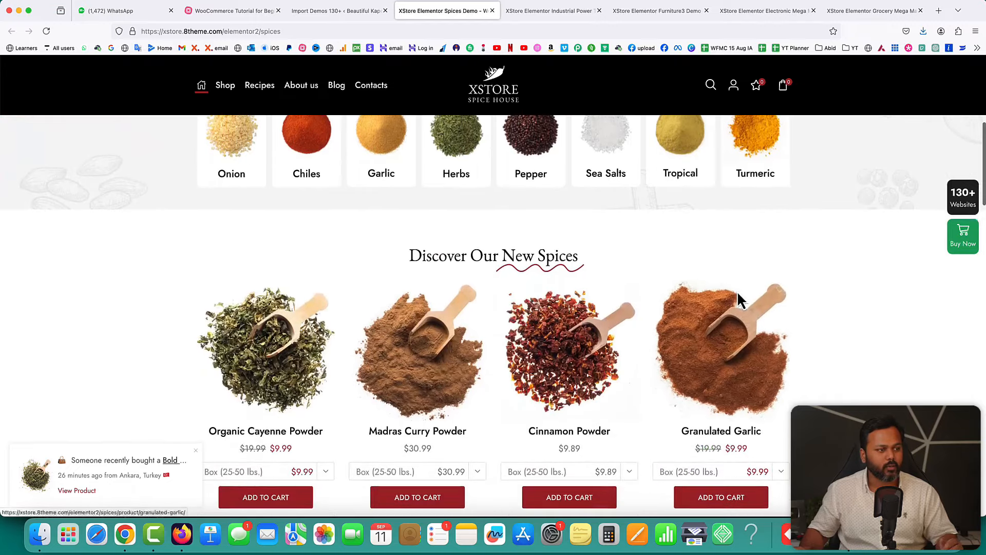
scroll(738, 292, up, 4)
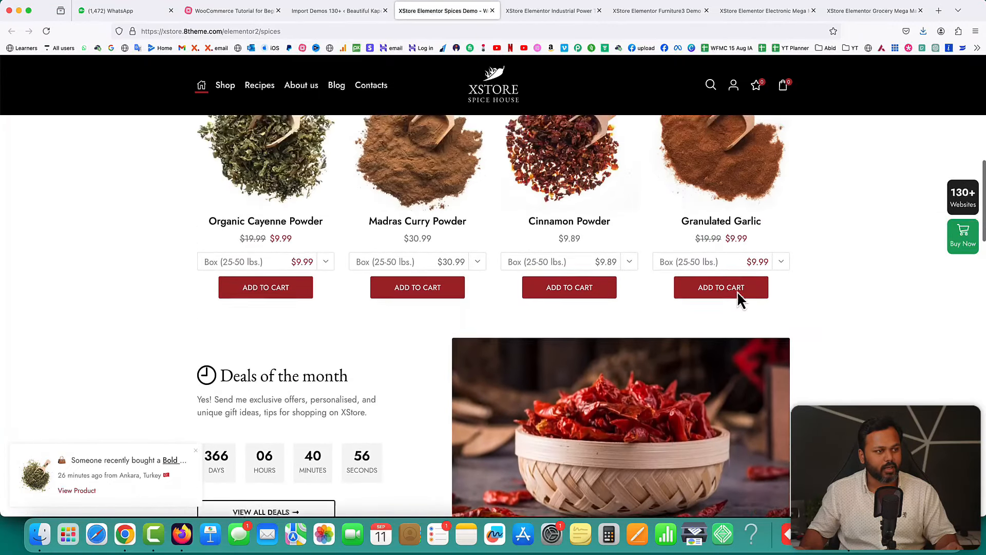
click(706, 218)
scroll(688, 264, down, 4)
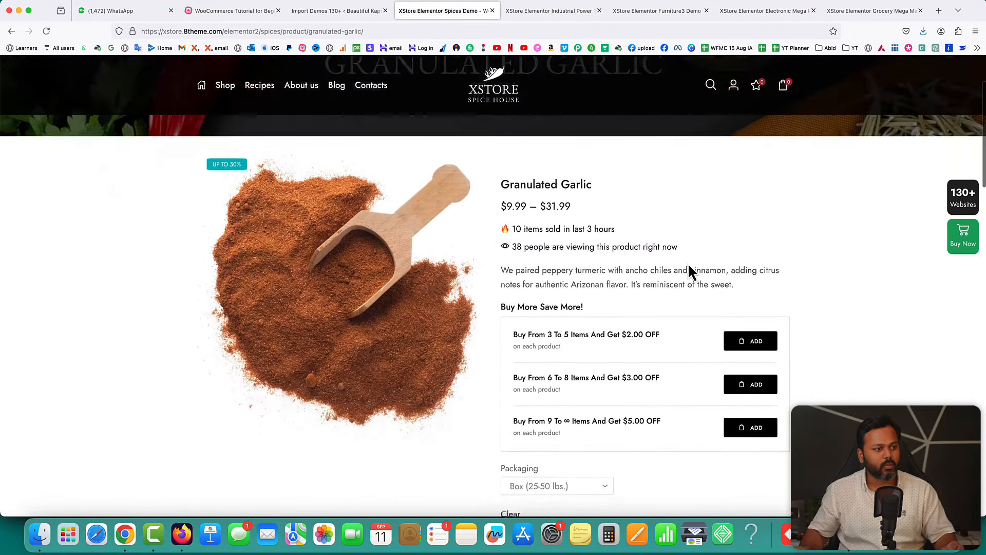
scroll(688, 263, up, 1)
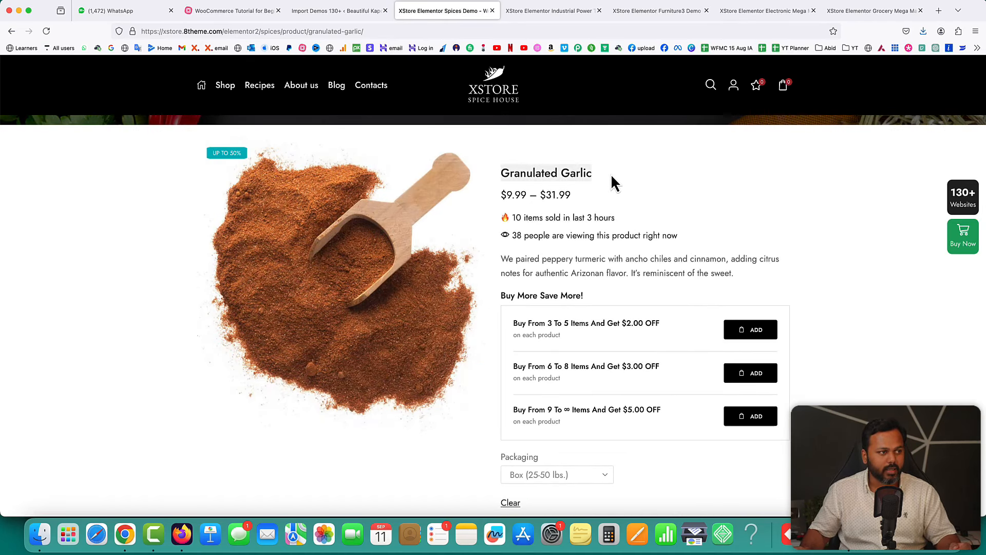
scroll(650, 228, down, 3)
- Set the Packaging option to Pallet (+ 1,000 lbs.) and review the bulk-discount tiers
click(599, 331)
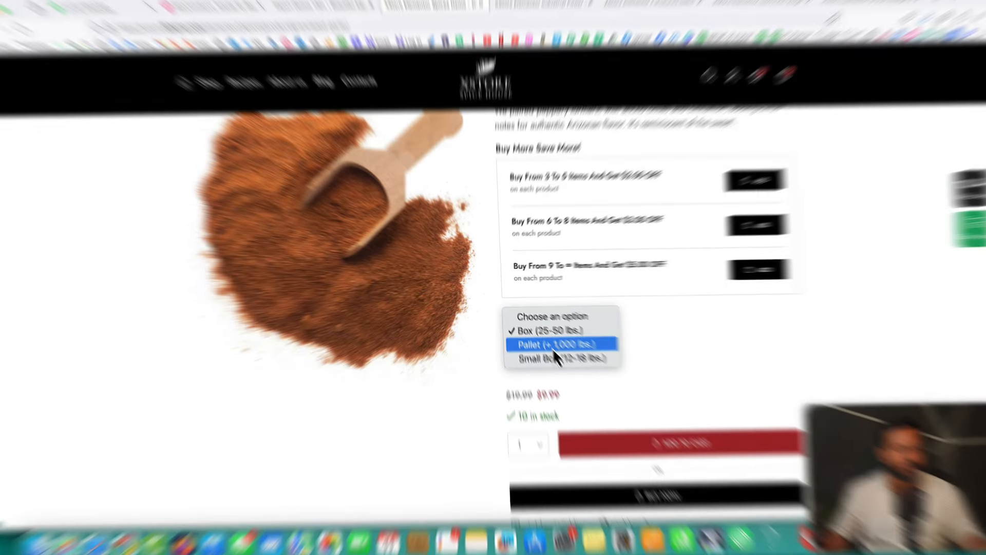
click(548, 344)
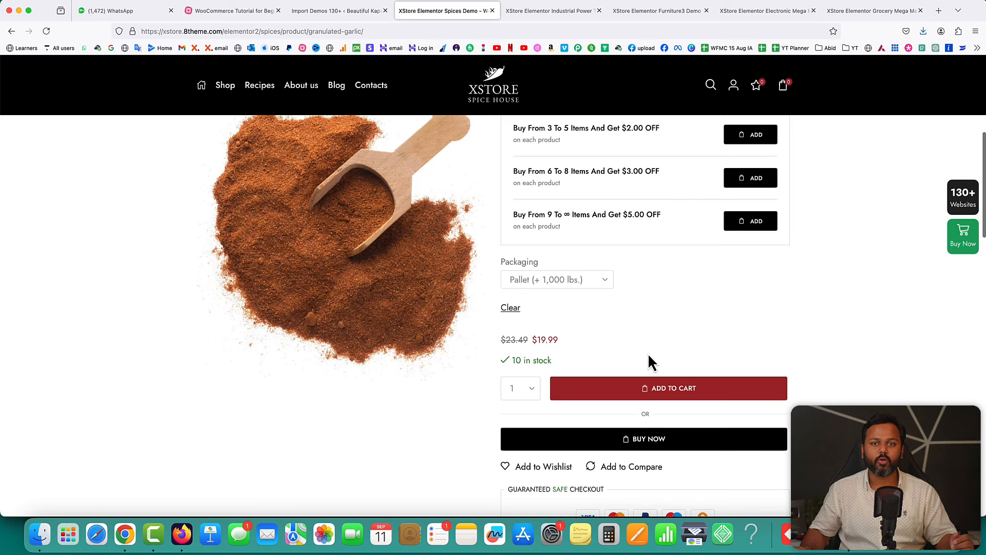
scroll(649, 362, down, 1)
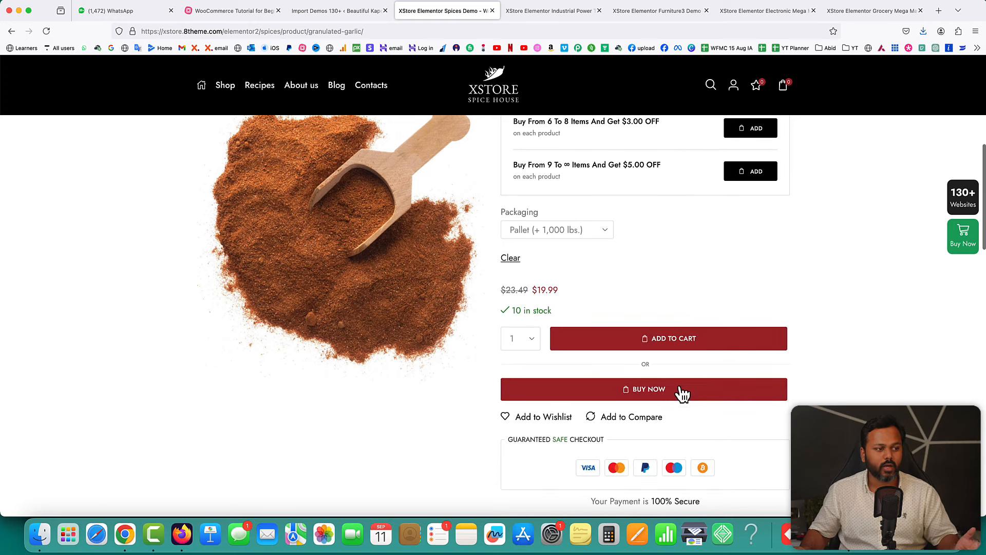
scroll(683, 394, down, 4)
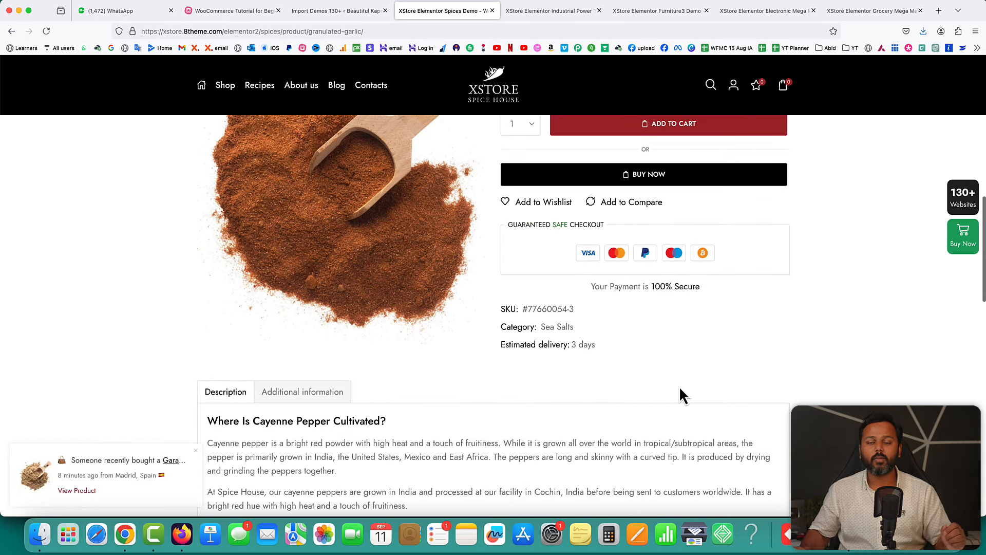
scroll(683, 395, up, 10)
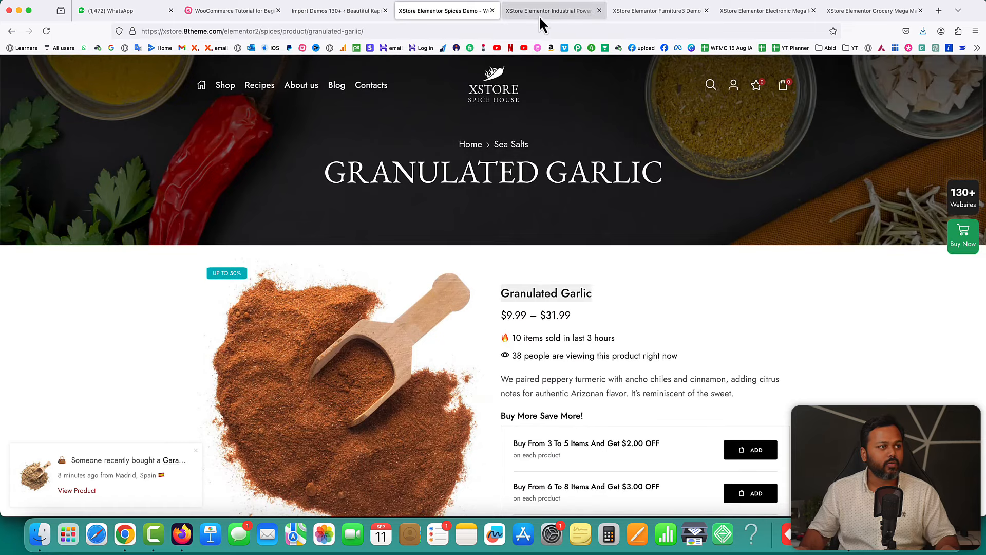
- Open the Professionals Engineer's Hammer 5G ($235.99) from Most sold this week in Industrial Power Tools
click(540, 18)
scroll(882, 264, down, 1)
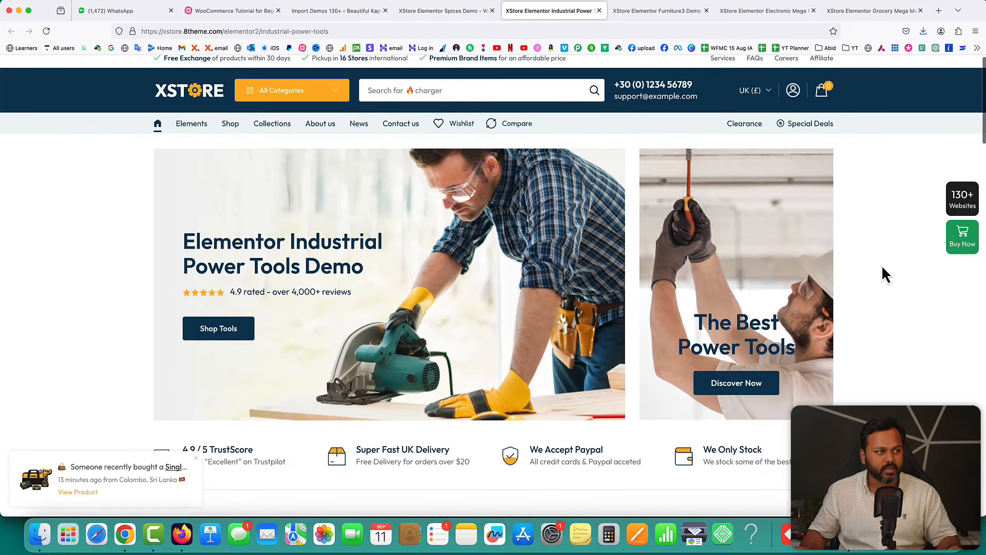
scroll(770, 326, down, 5)
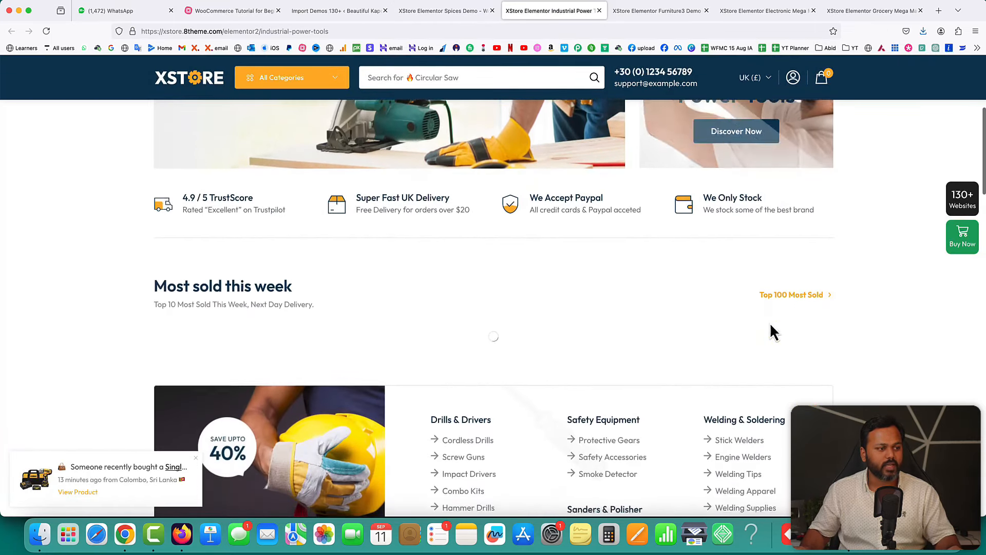
scroll(771, 326, down, 4)
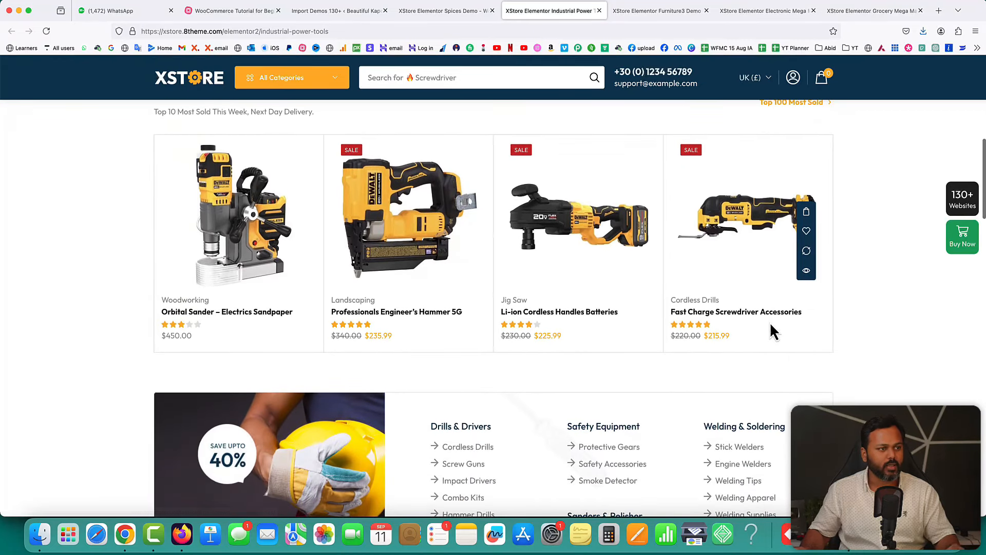
scroll(864, 342, down, 1)
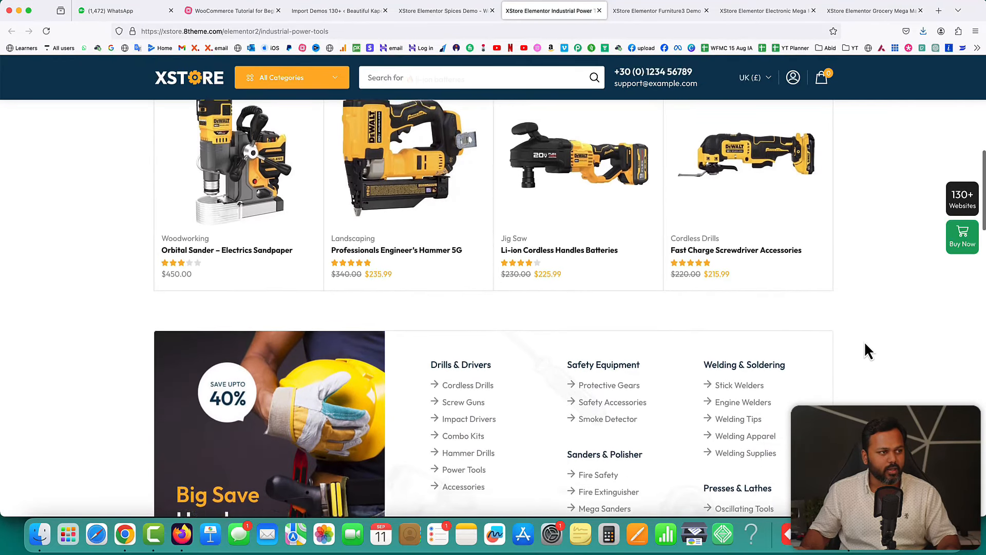
scroll(864, 341, up, 1)
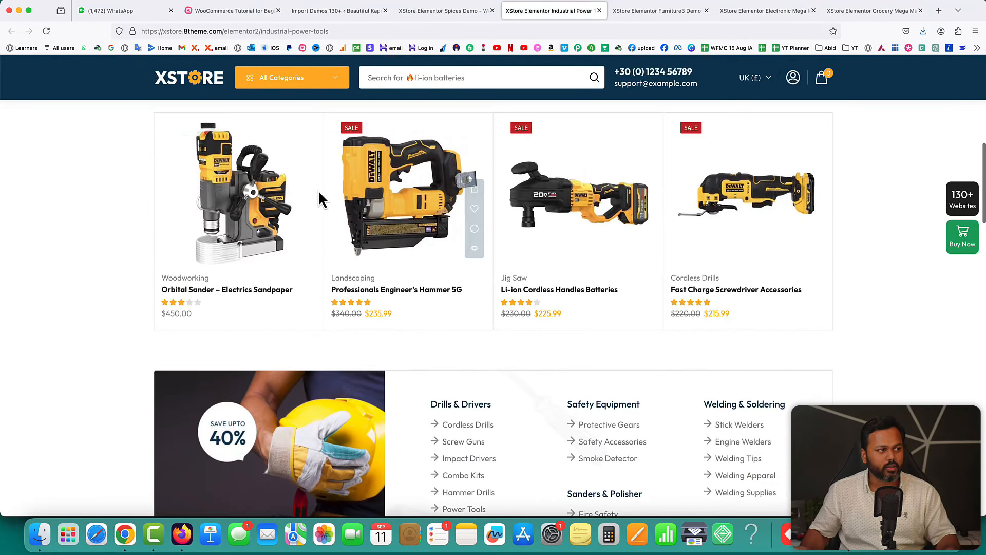
click(399, 171)
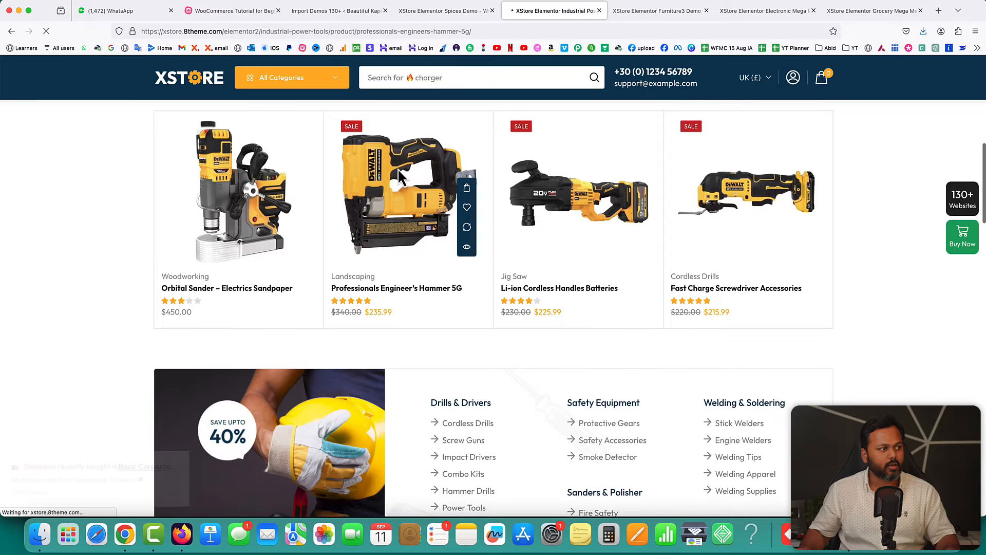
scroll(795, 279, down, 1)
scroll(793, 270, down, 5)
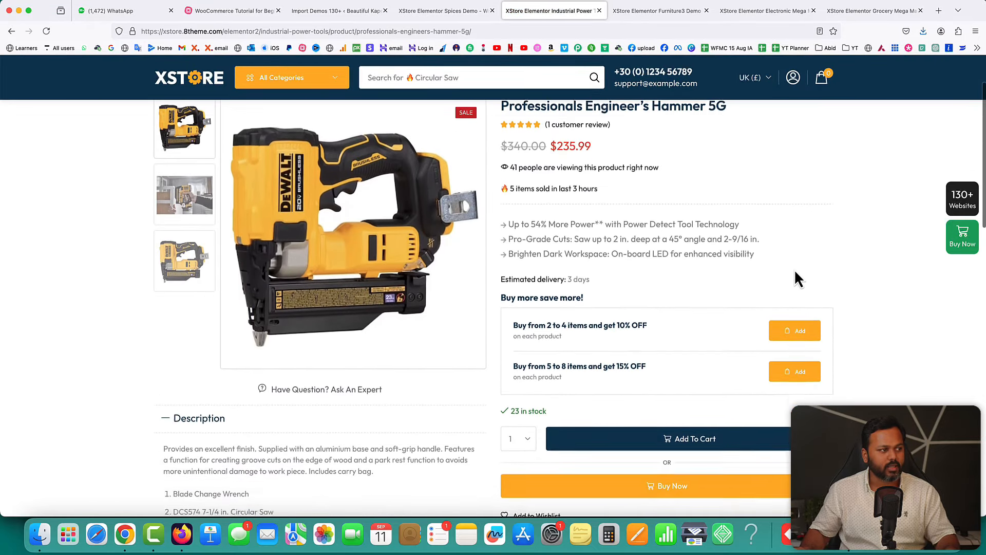
scroll(794, 271, down, 5)
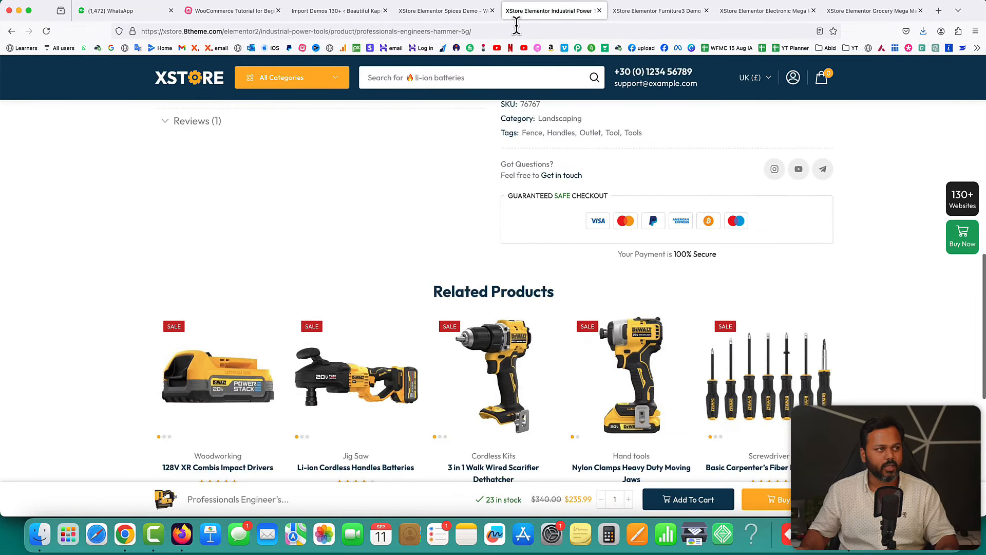
- View Furniture3's Cill Wooden Table Lamp ($123.00) via the chair hotspot, then go to Electronic Mega Market
click(645, 11)
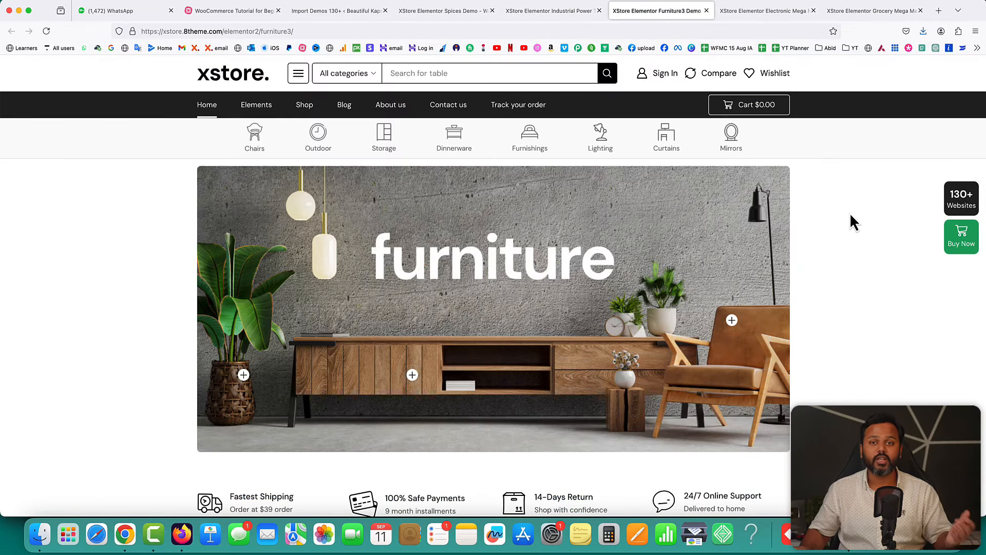
scroll(850, 213, down, 3)
scroll(850, 220, up, 2)
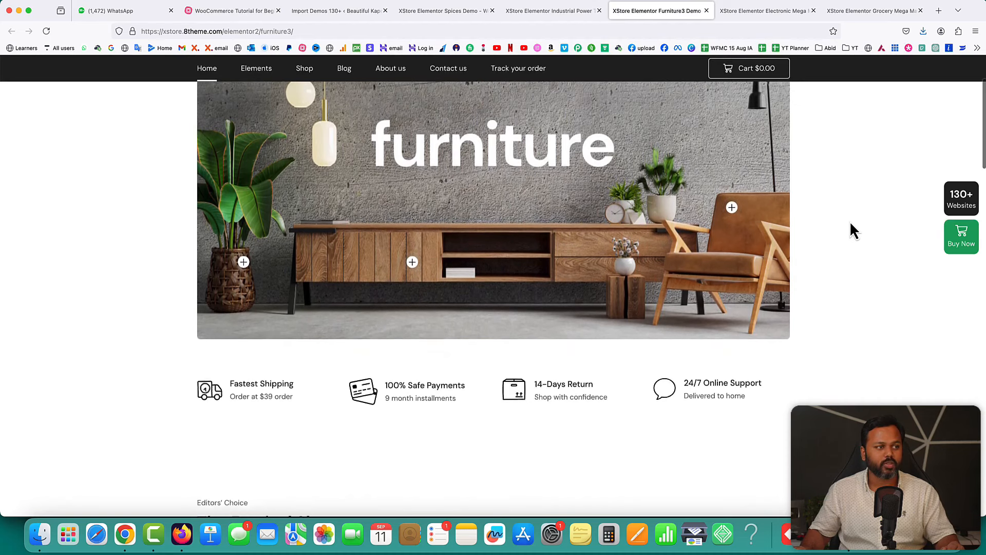
mouse_move(732, 261)
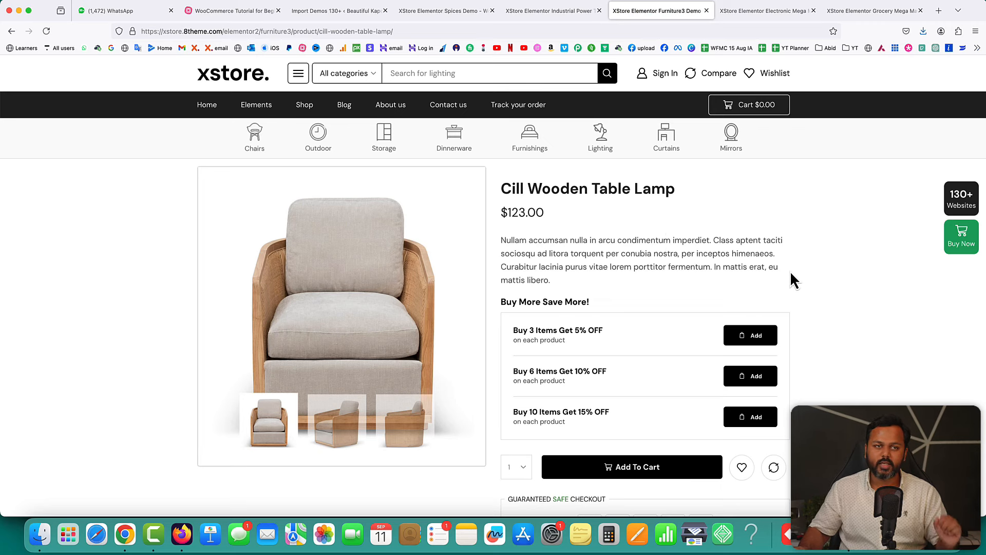
click(750, 8)
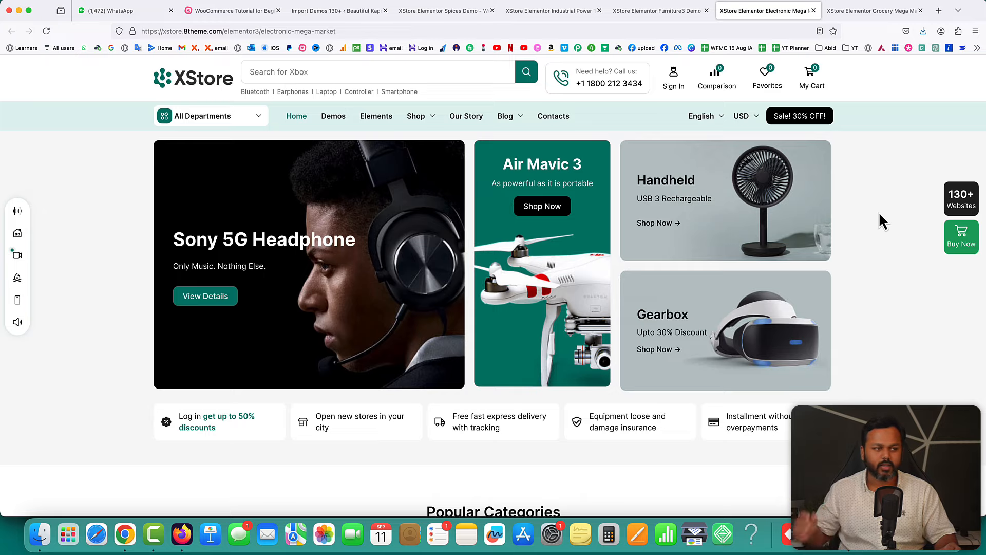
- Scroll past New Arrivals, Deals Of The Day and Recently Launched down to Popular Brands
scroll(879, 214, down, 7)
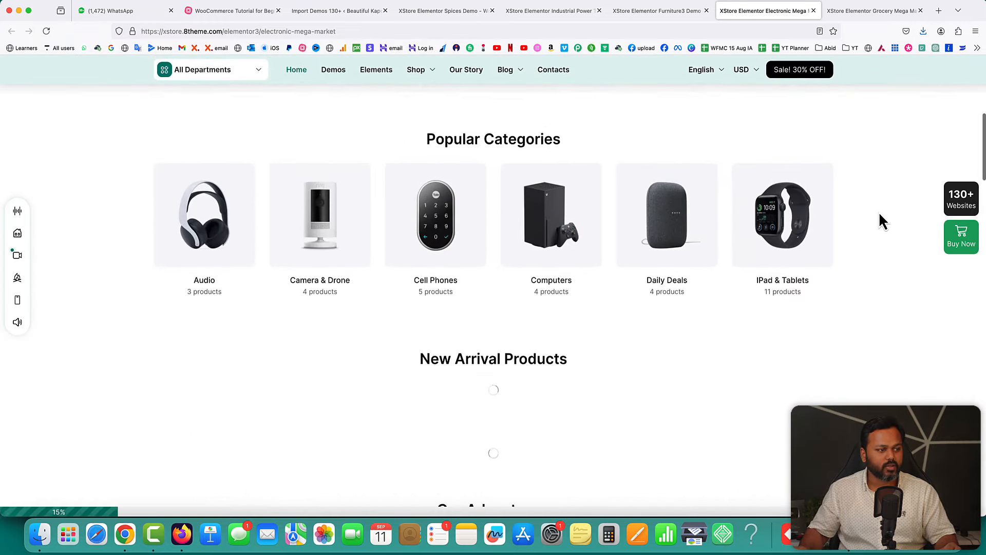
scroll(879, 214, down, 5)
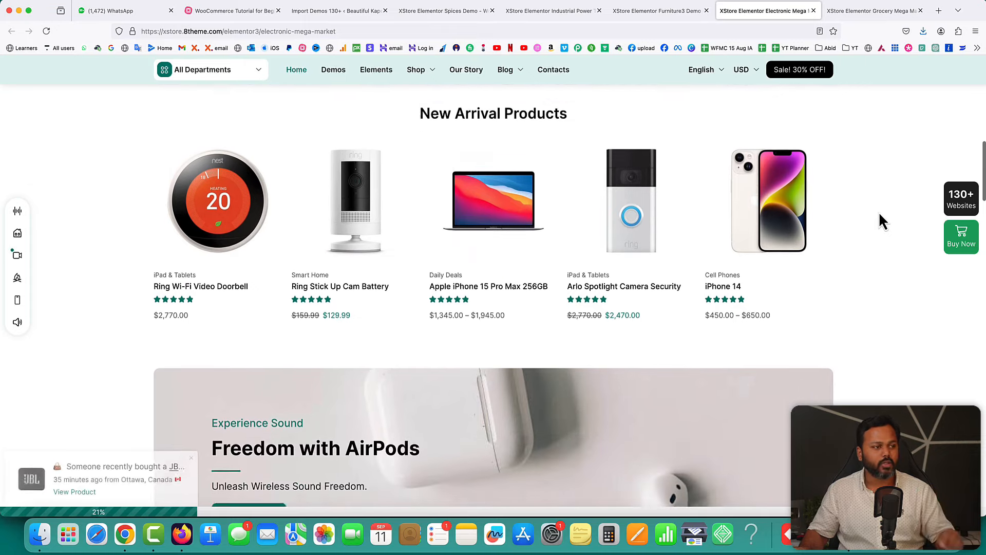
scroll(878, 237, down, 2)
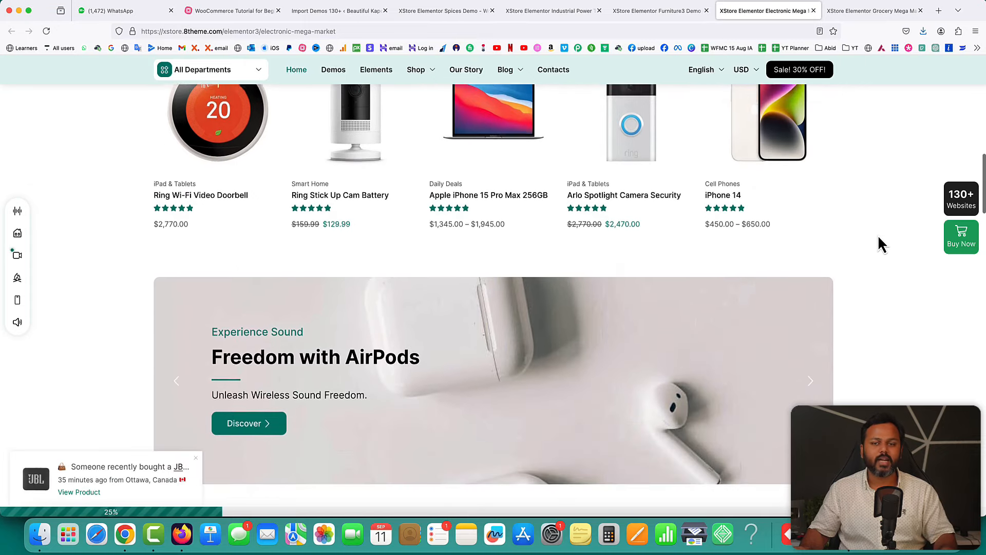
scroll(878, 237, down, 2)
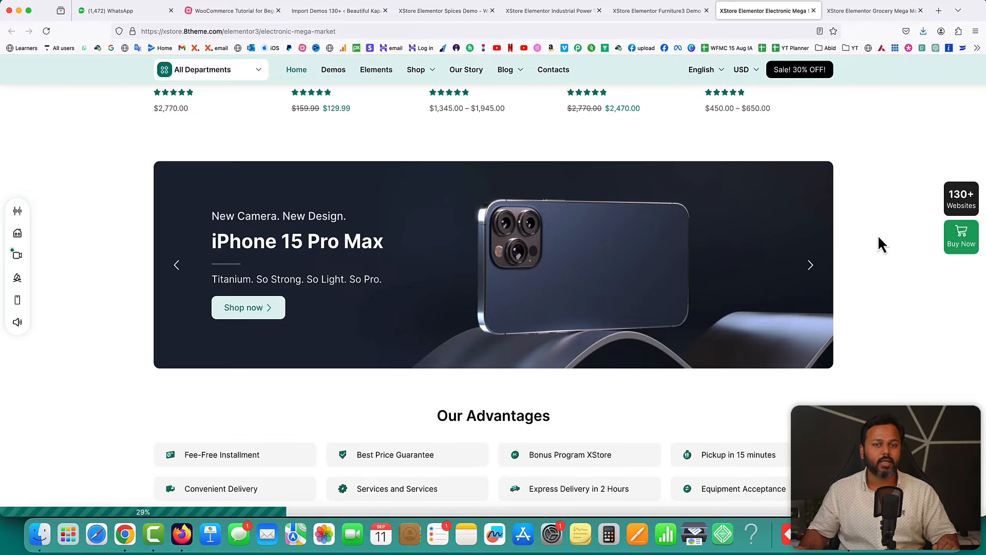
scroll(878, 236, down, 5)
scroll(877, 235, down, 2)
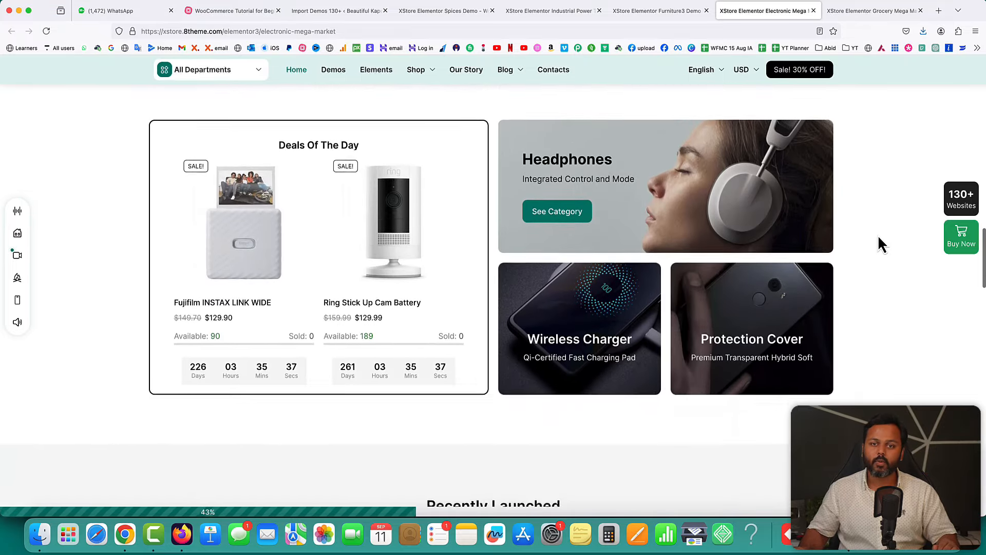
scroll(877, 235, down, 4)
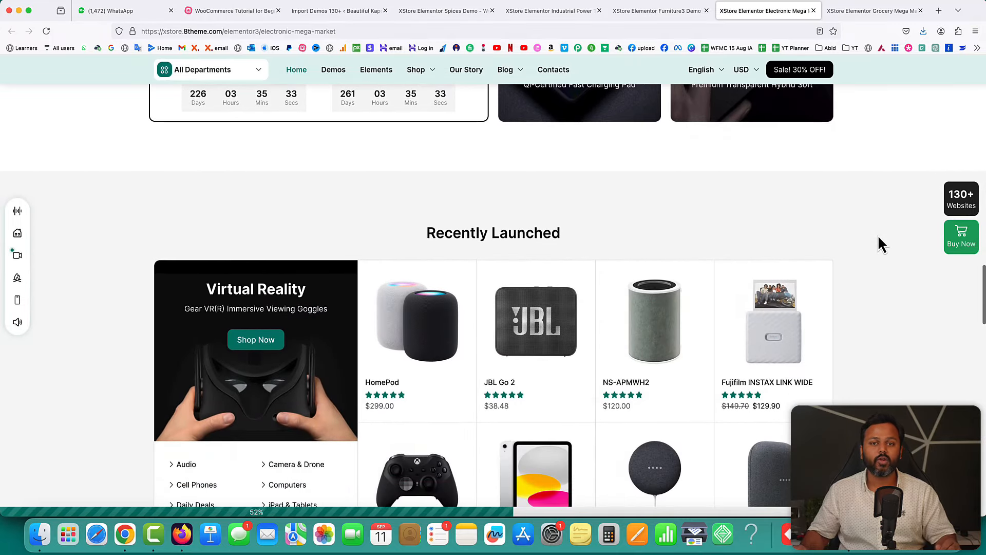
scroll(877, 235, down, 3)
scroll(877, 235, down, 2)
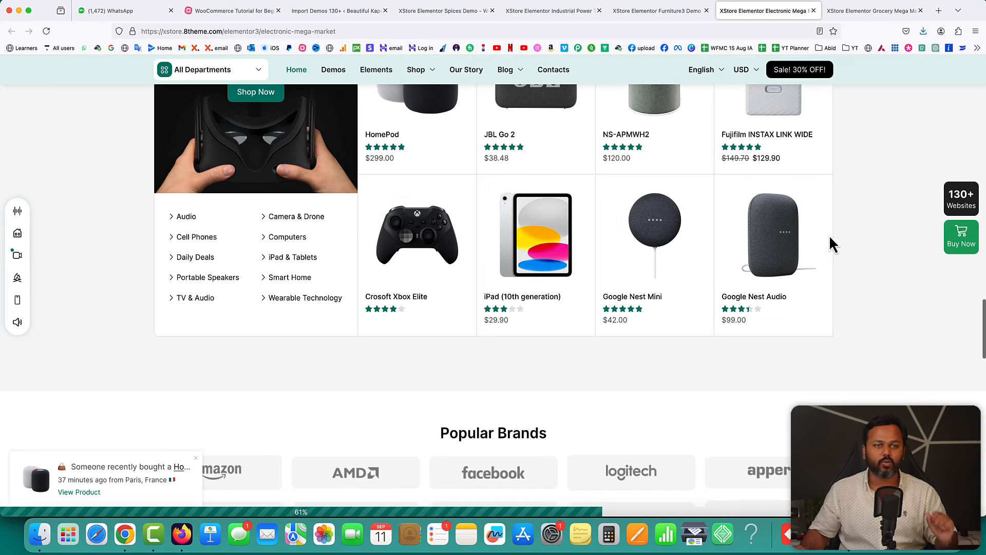
- Switch to the Grocery Mega Market demo and scroll past Deal Of The Month to Our Trending Categories
click(882, 10)
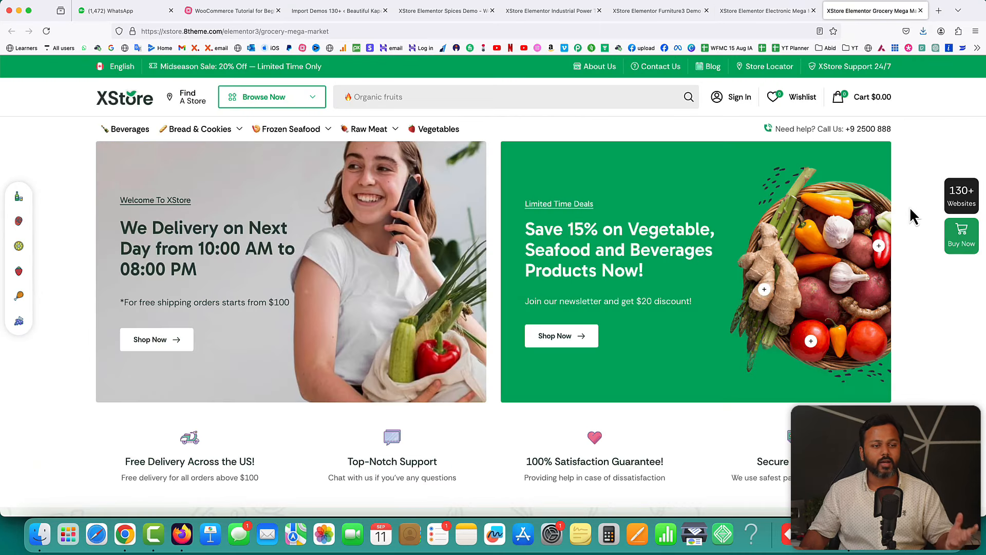
scroll(910, 208, down, 7)
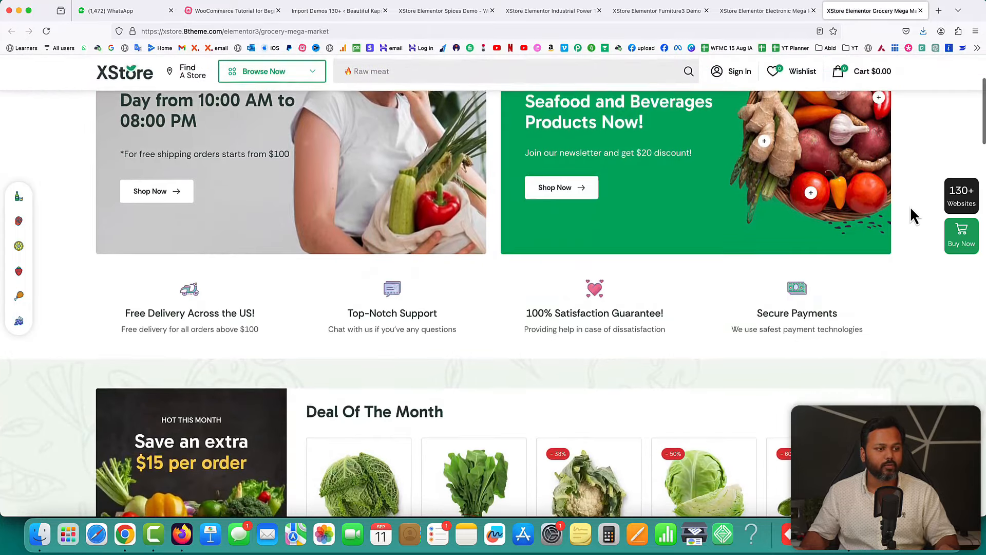
scroll(910, 209, down, 6)
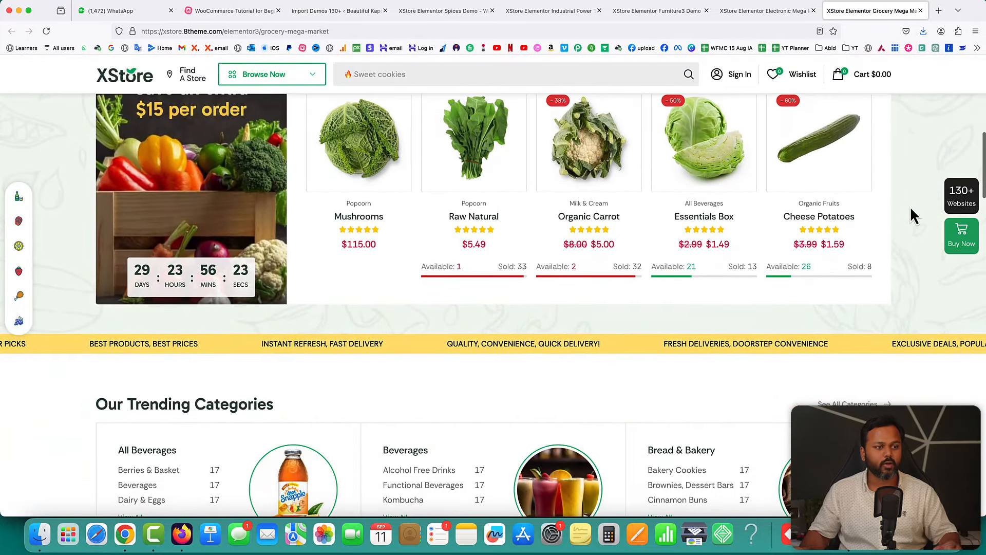
scroll(910, 206, down, 3)
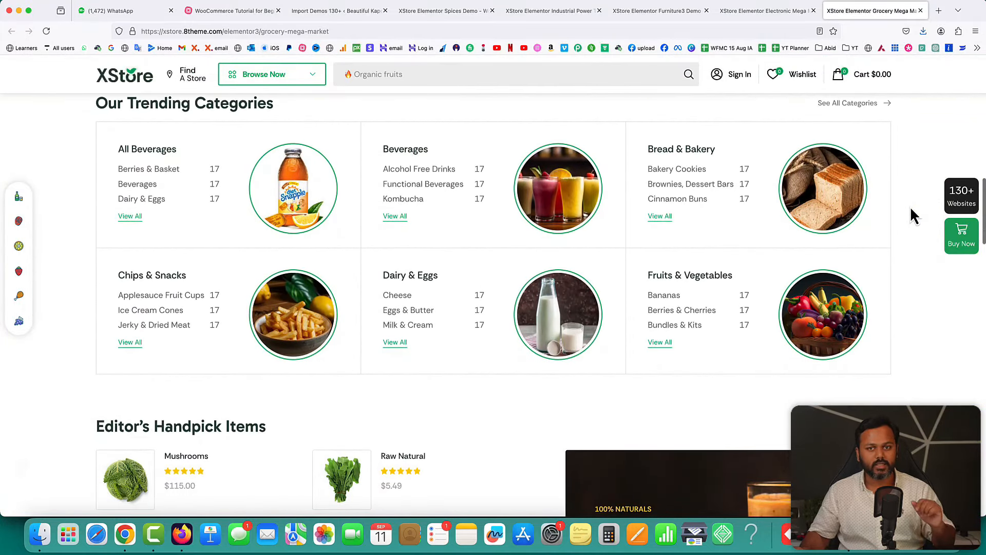
- Go back to the Import Demos 130+ admin page and scroll further through the demo grid
click(355, 11)
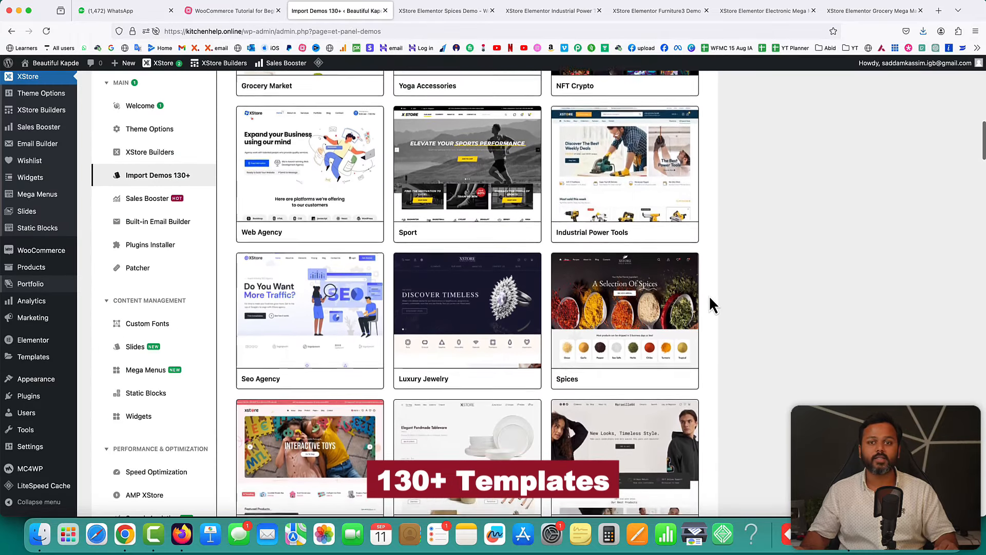
scroll(710, 303, down, 3)
scroll(710, 303, down, 4)
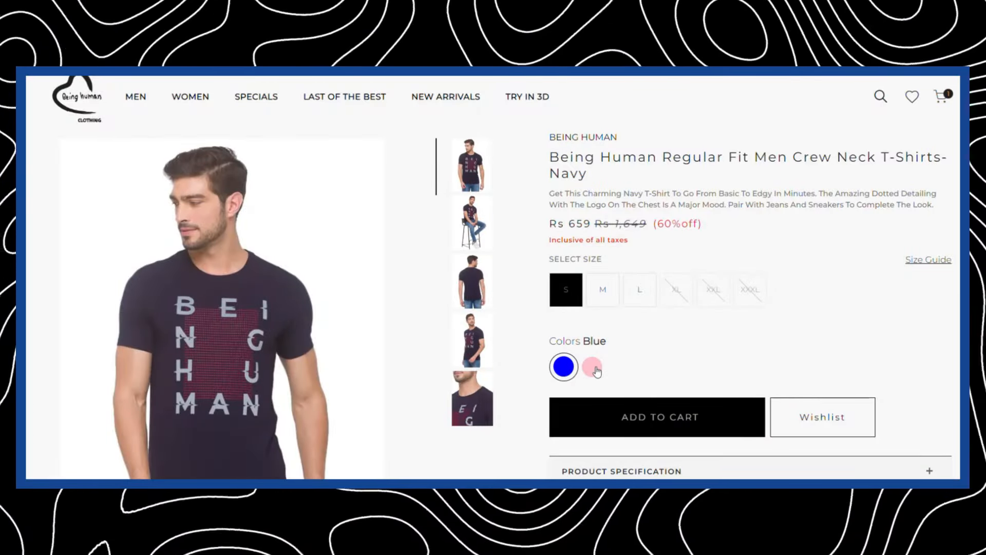
- Preview the crew neck T-shirt in Fuchsia, then switch it back to Navy
click(593, 368)
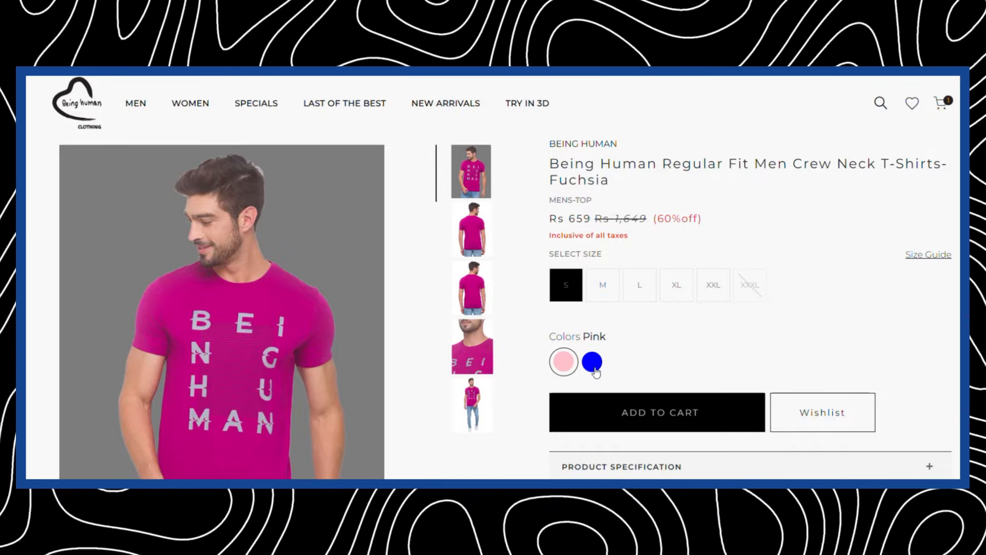
click(593, 366)
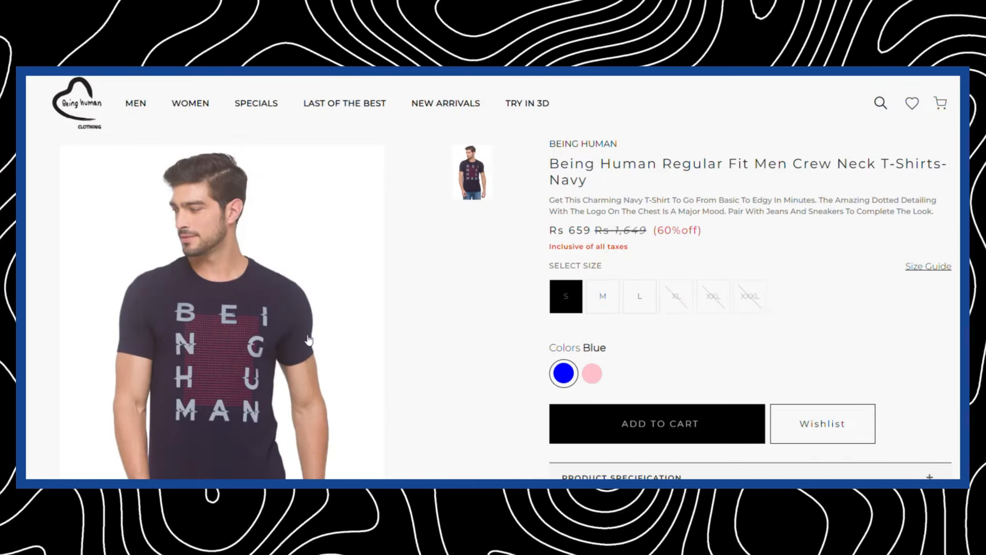
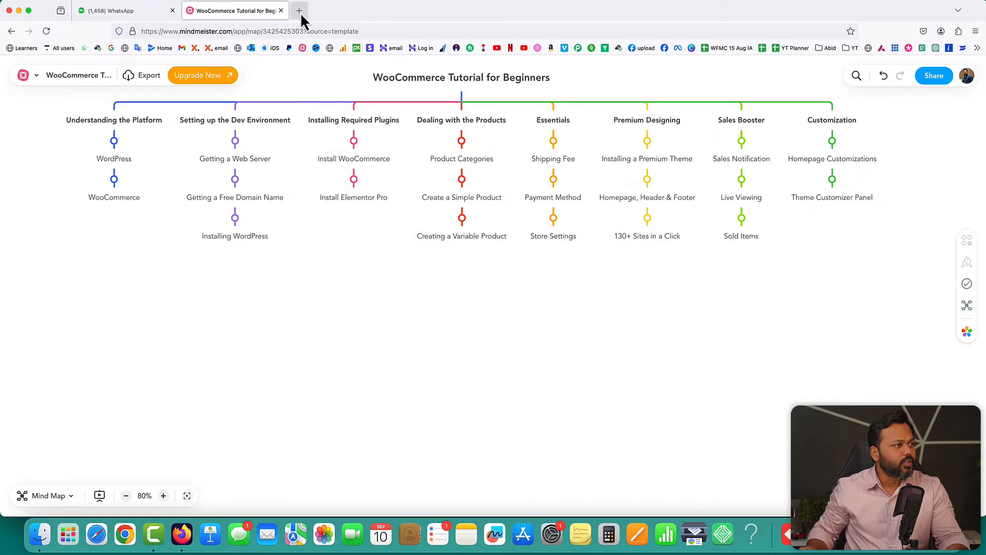
- Open saddamkassim.com/hostinger in a new Firefox tab
click(299, 11)
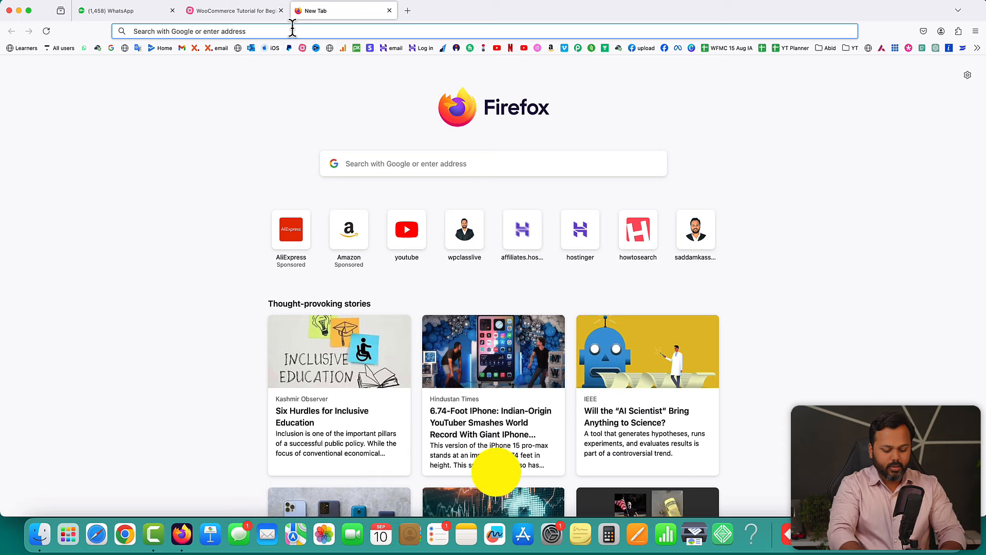
text(saddamkassim.com/host)
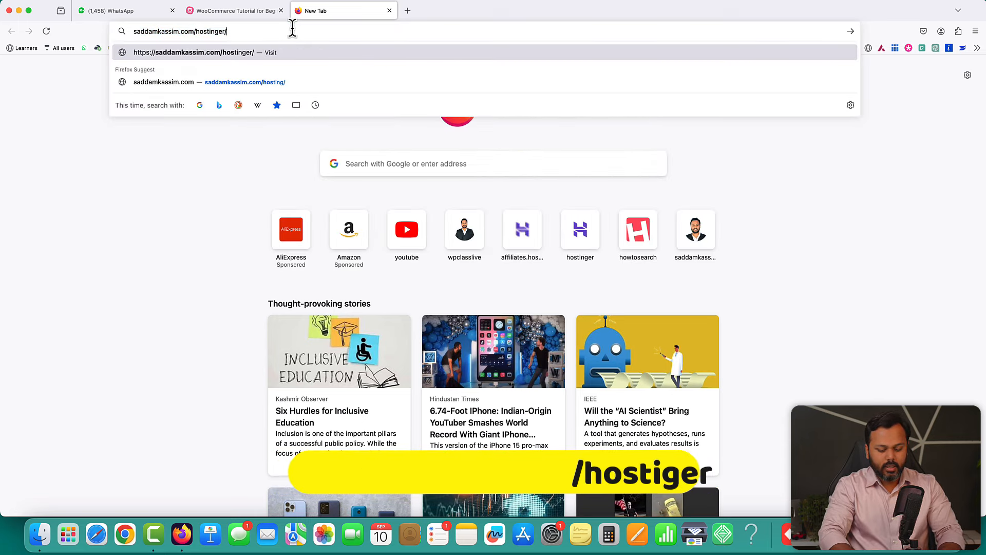
text(inger)
key(Return)
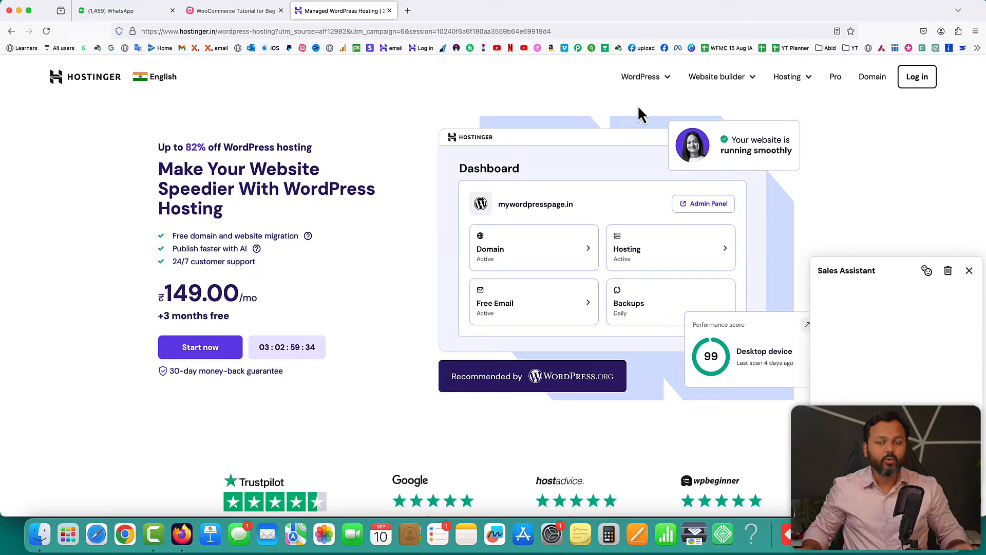
- Close the Sales Assistant and show the WordPress Hosting plan cards: Single, Premium, Business, Cloud Startup
click(969, 270)
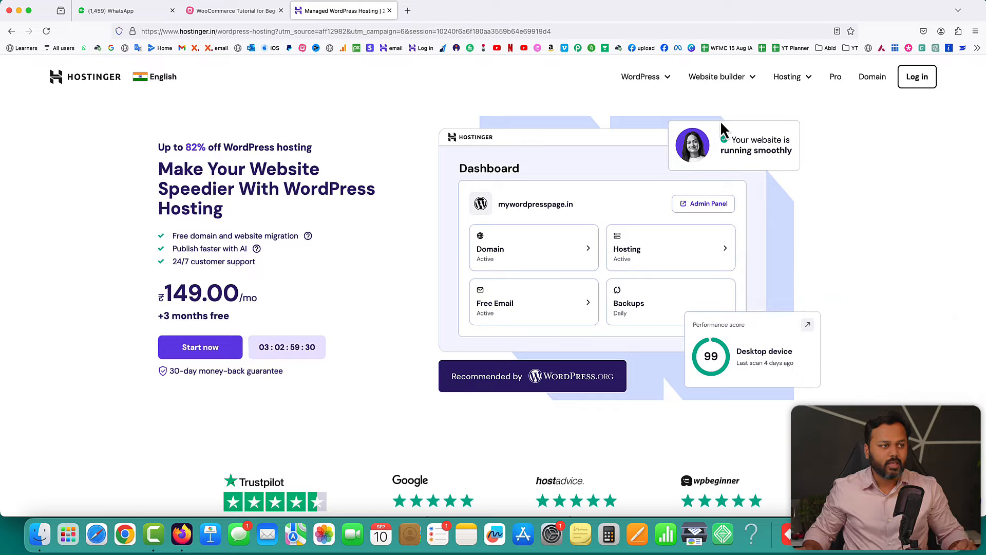
mouse_move(668, 79)
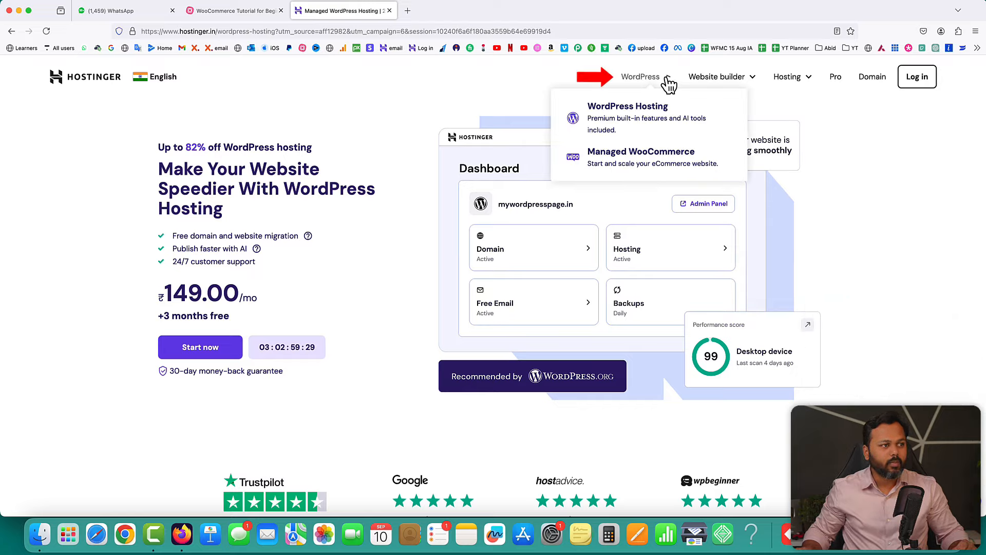
click(615, 111)
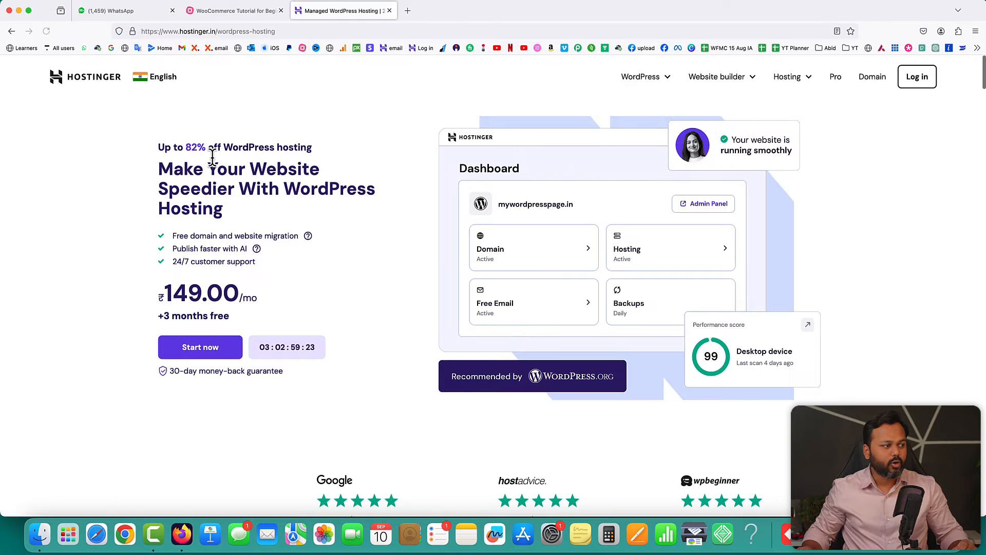
scroll(396, 194, down, 10)
scroll(396, 186, down, 4)
scroll(633, 213, up, 1)
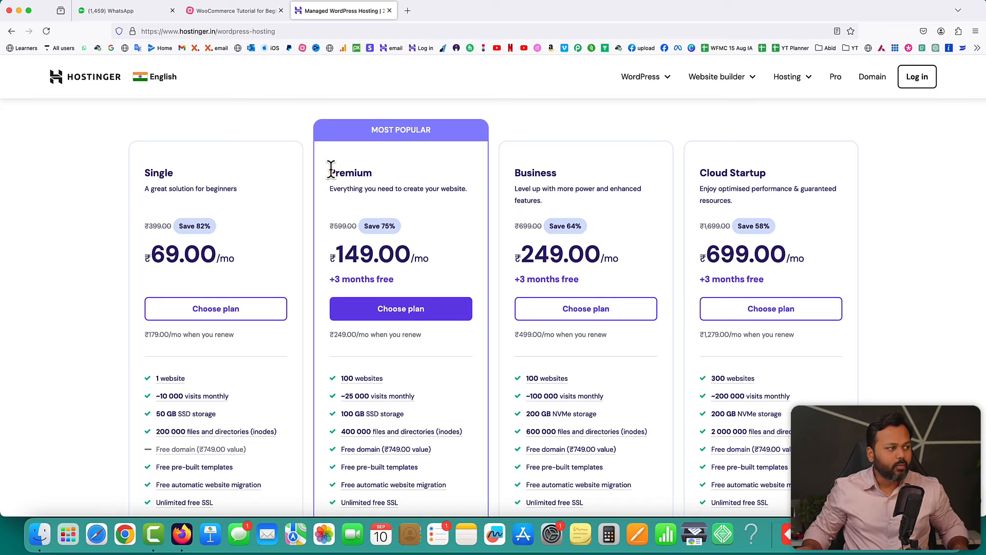
drag(330, 170, 370, 186)
scroll(446, 259, down, 3)
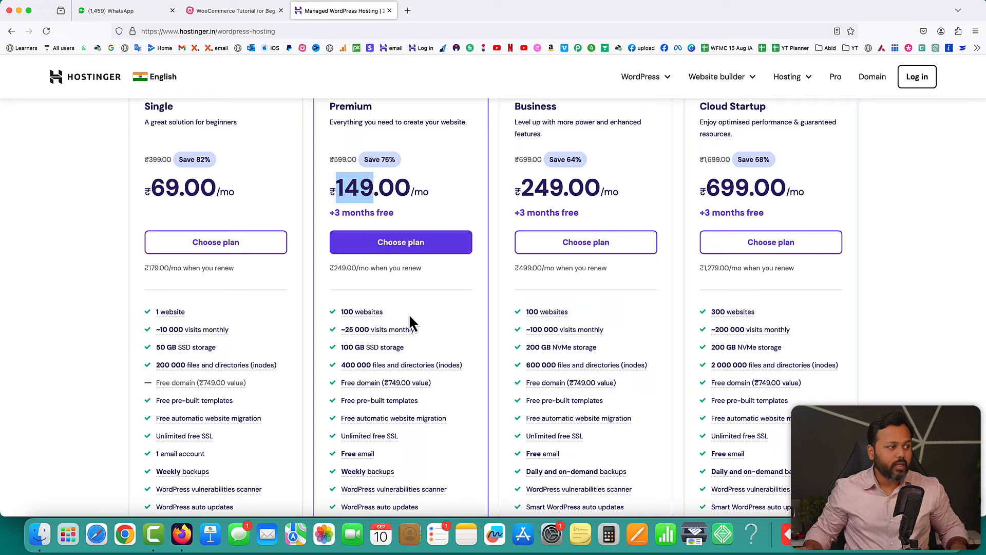
mouse_move(363, 318)
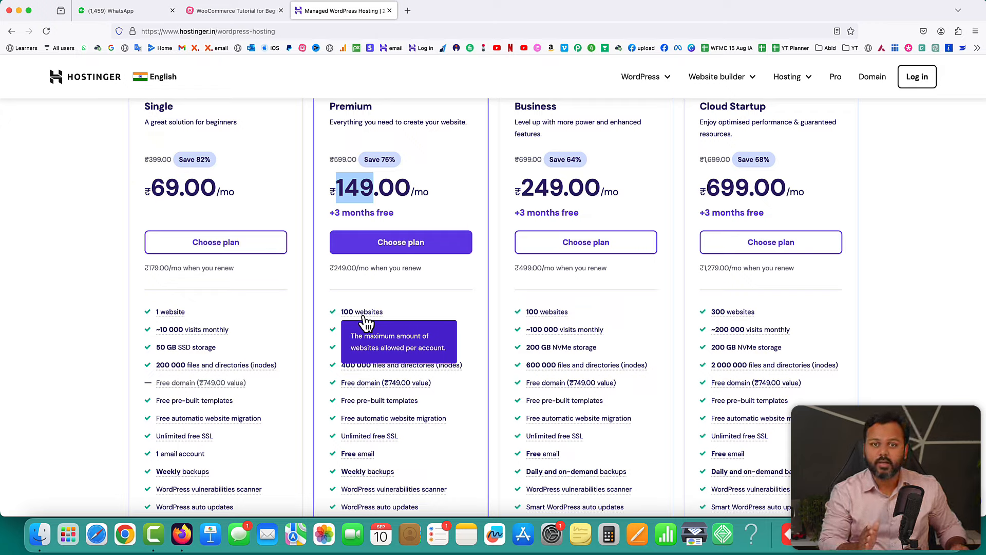
scroll(406, 318, down, 2)
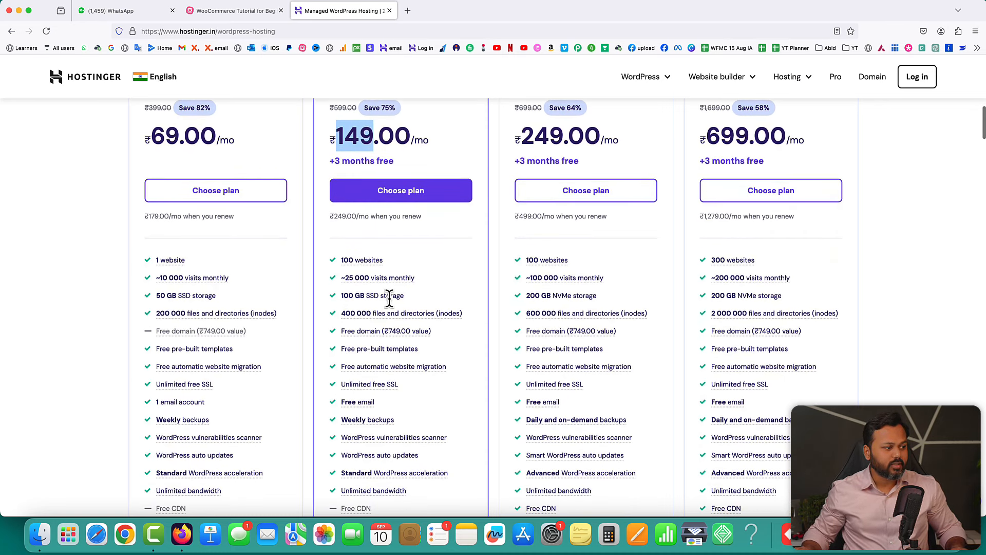
mouse_move(359, 341)
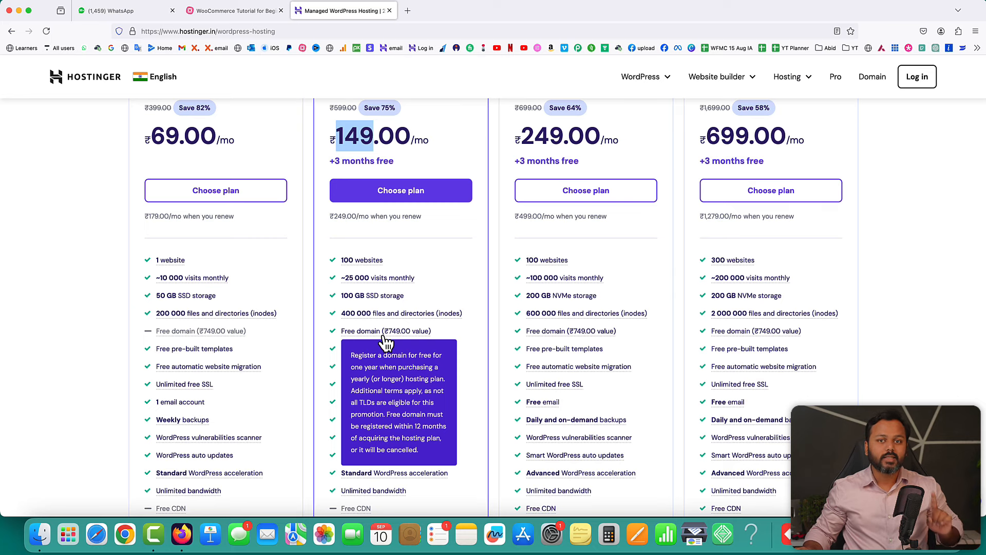
scroll(467, 342, down, 3)
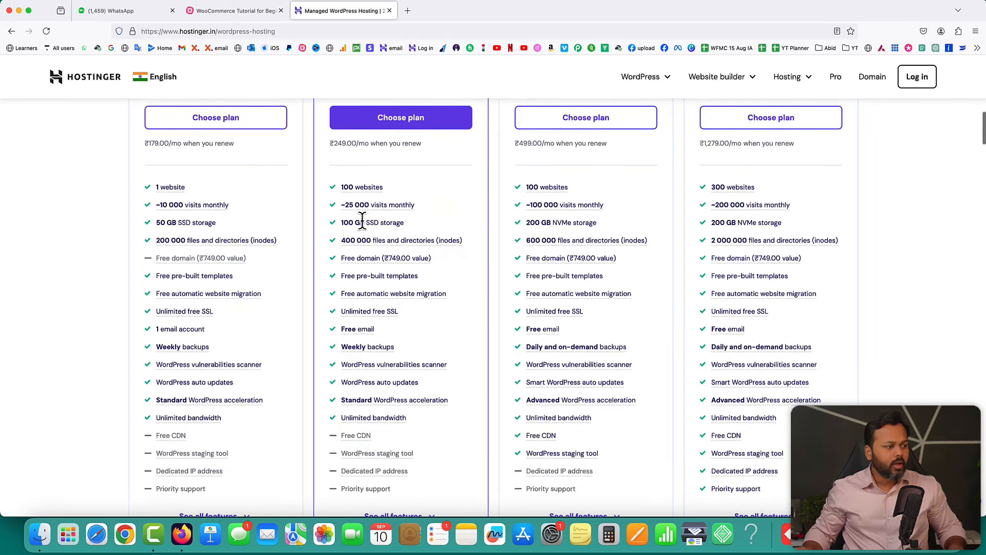
mouse_move(395, 365)
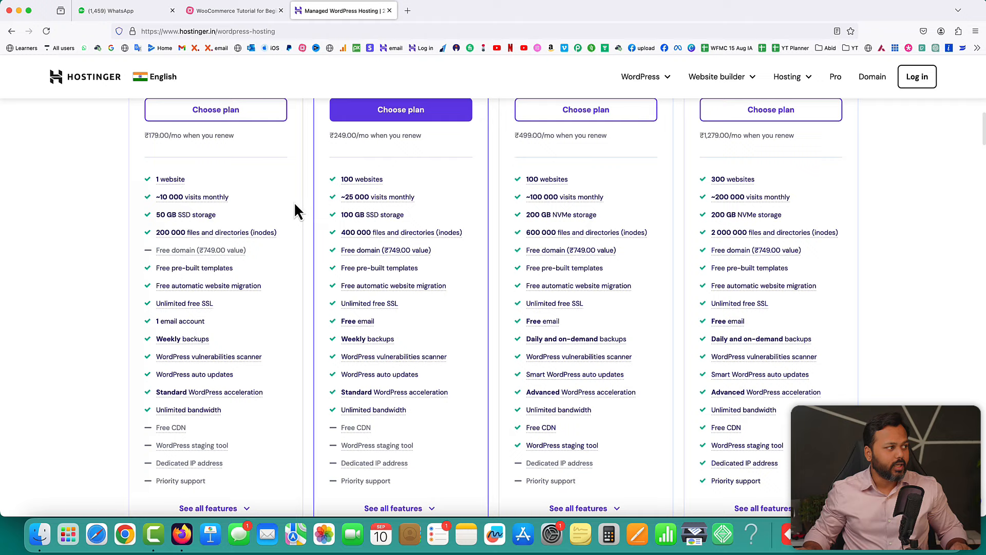
click(132, 32)
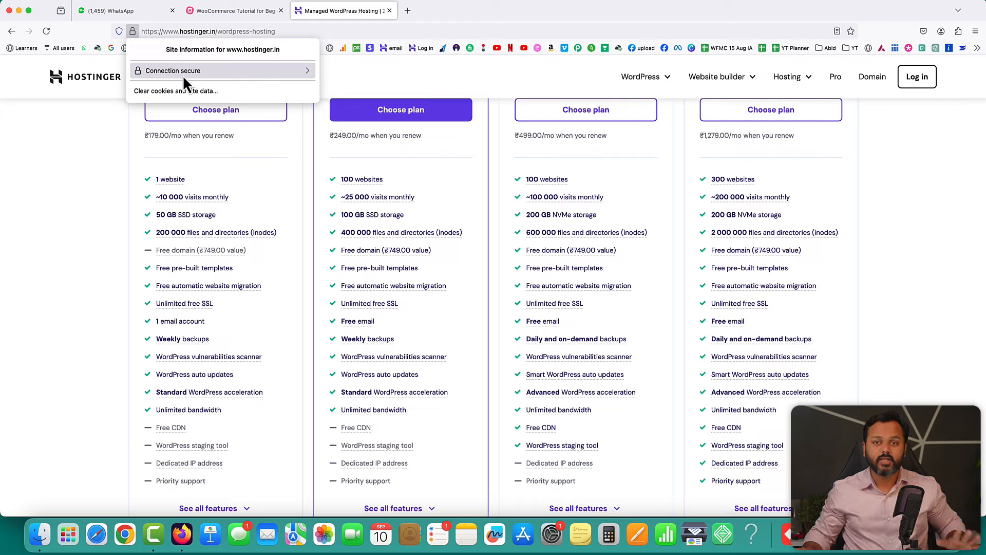
click(81, 161)
scroll(451, 210, down, 2)
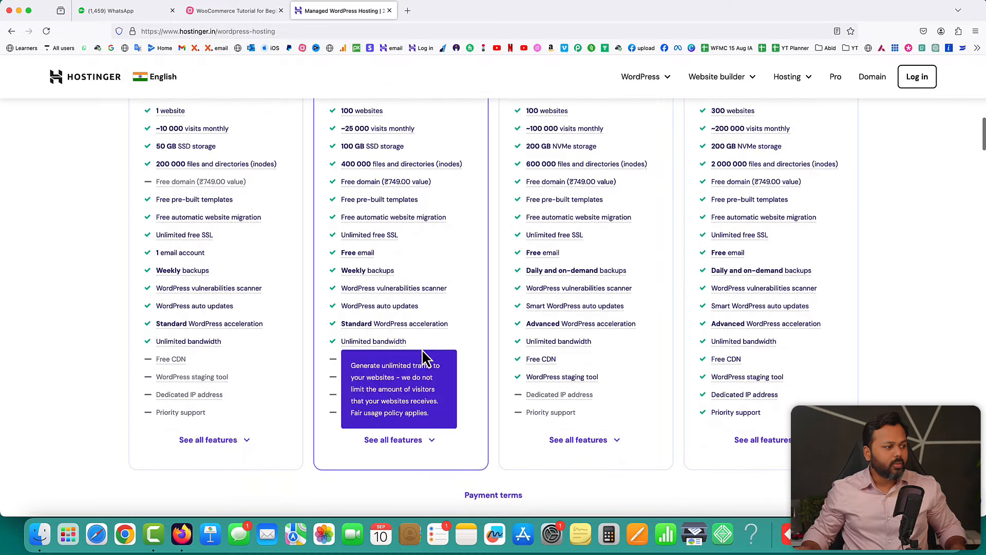
scroll(453, 312, up, 3)
scroll(445, 286, up, 1)
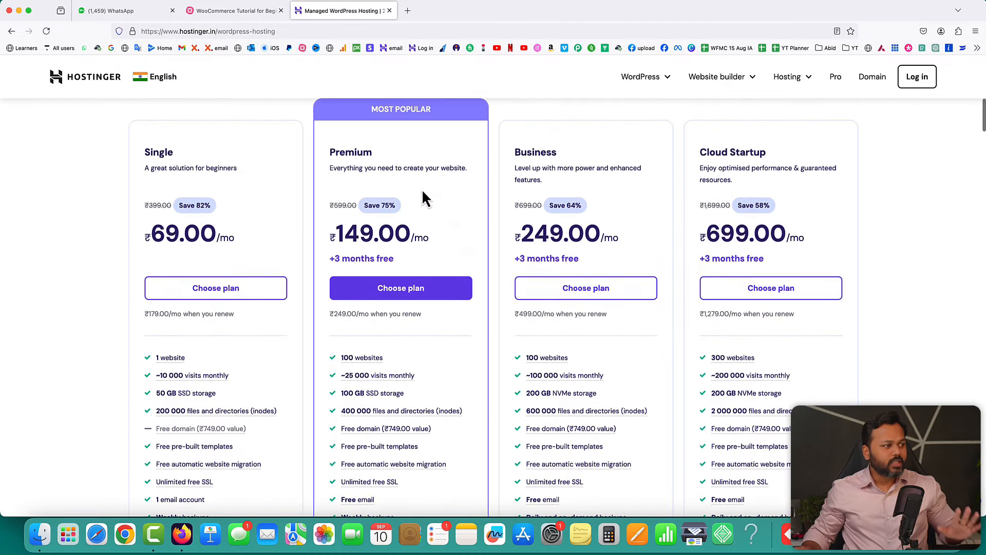
- Order the Premium plan, compare 24- and 12-month terms, then settle on 48 months
click(399, 294)
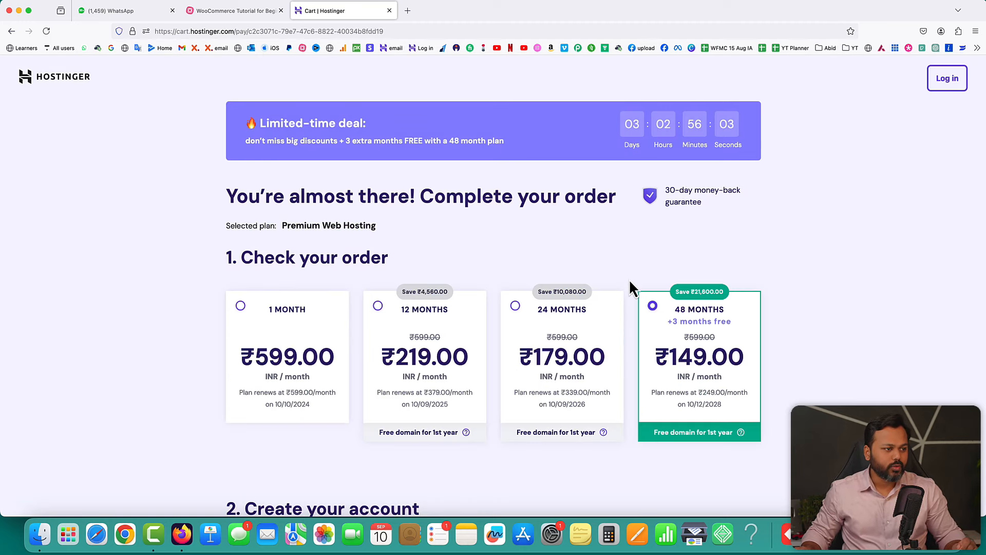
scroll(630, 282, down, 2)
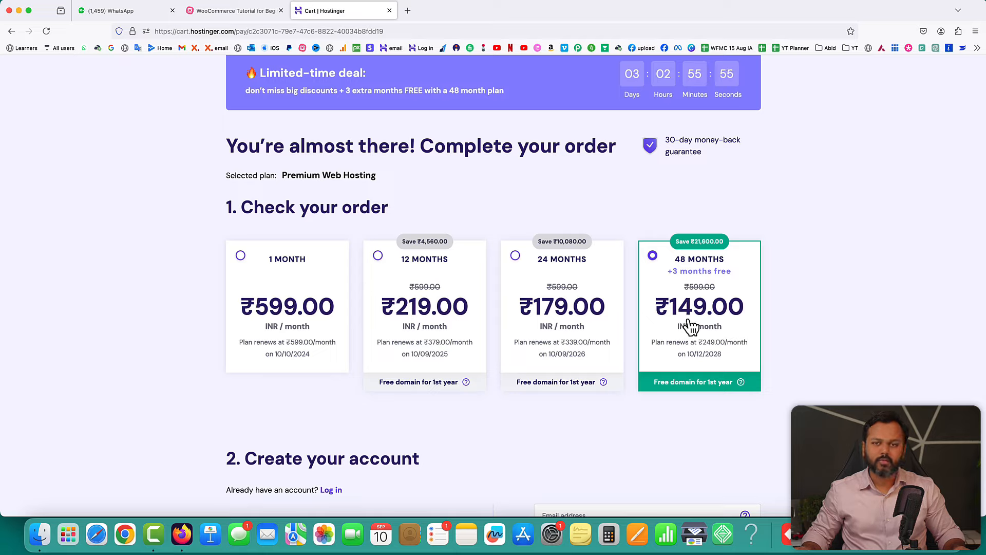
click(516, 259)
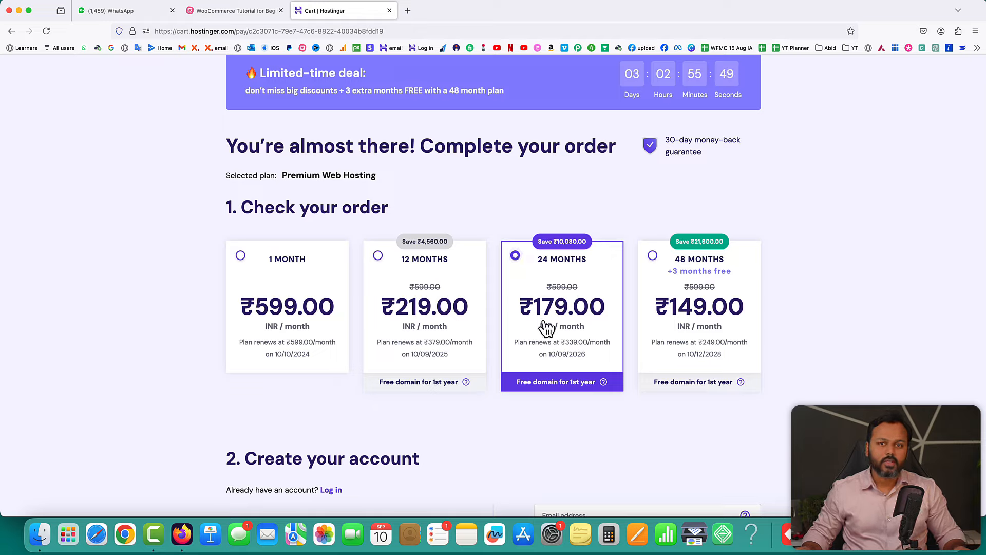
click(380, 256)
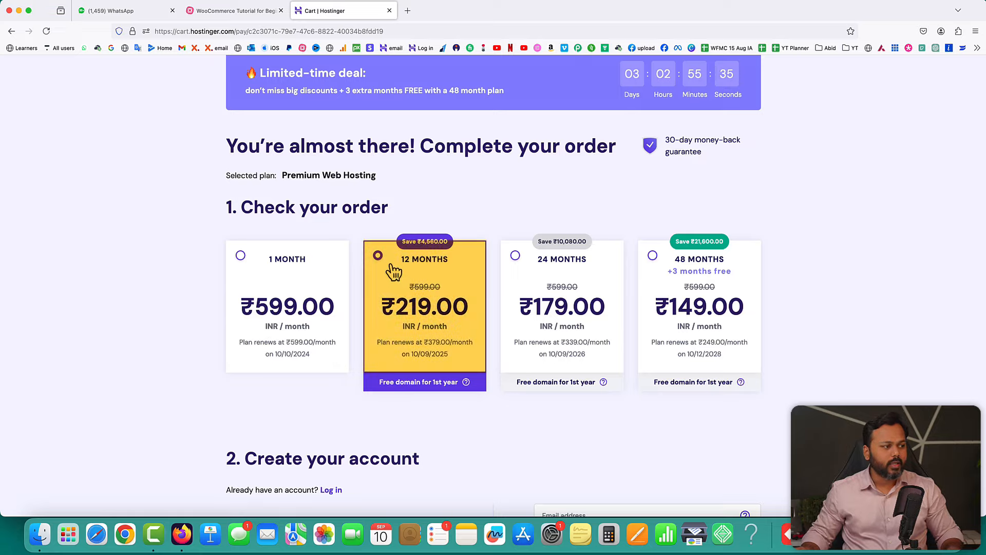
click(516, 255)
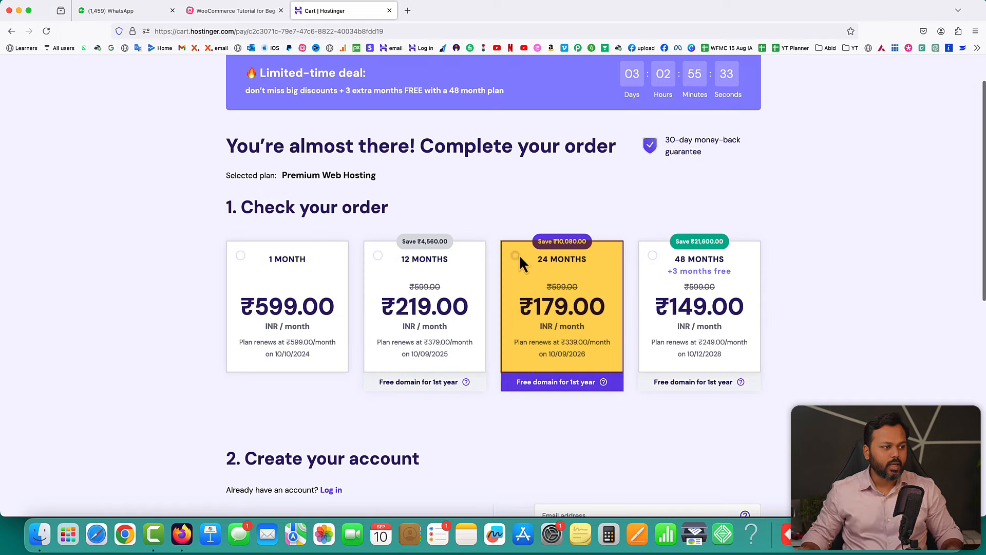
click(653, 256)
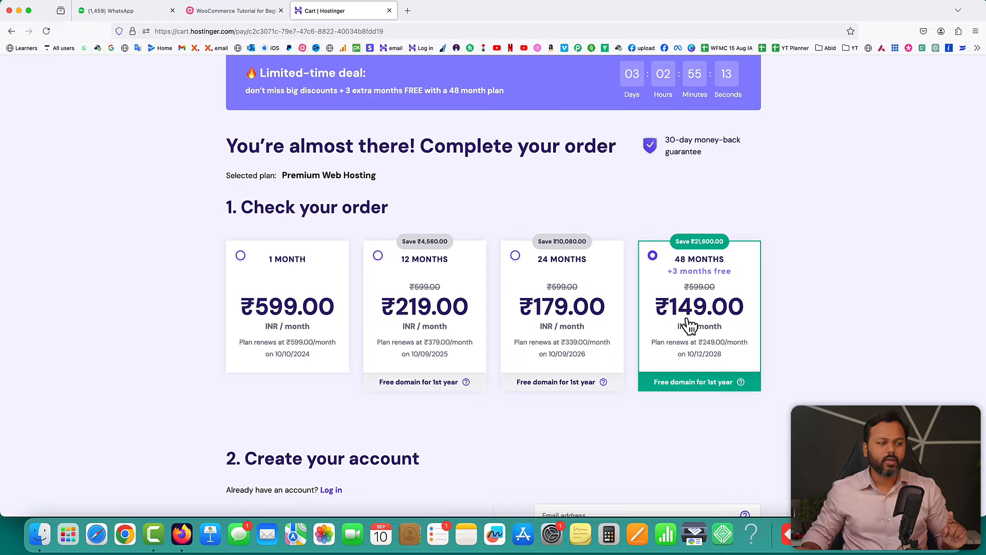
- Scroll to the order summary and highlight the 48-month plan title and ₹7,152 price
scroll(752, 332, down, 5)
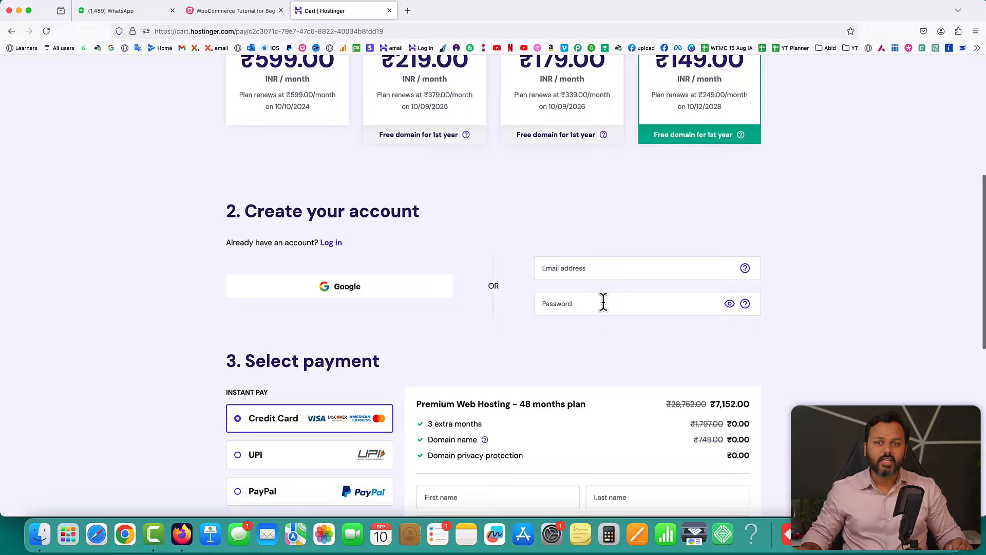
scroll(685, 308, down, 5)
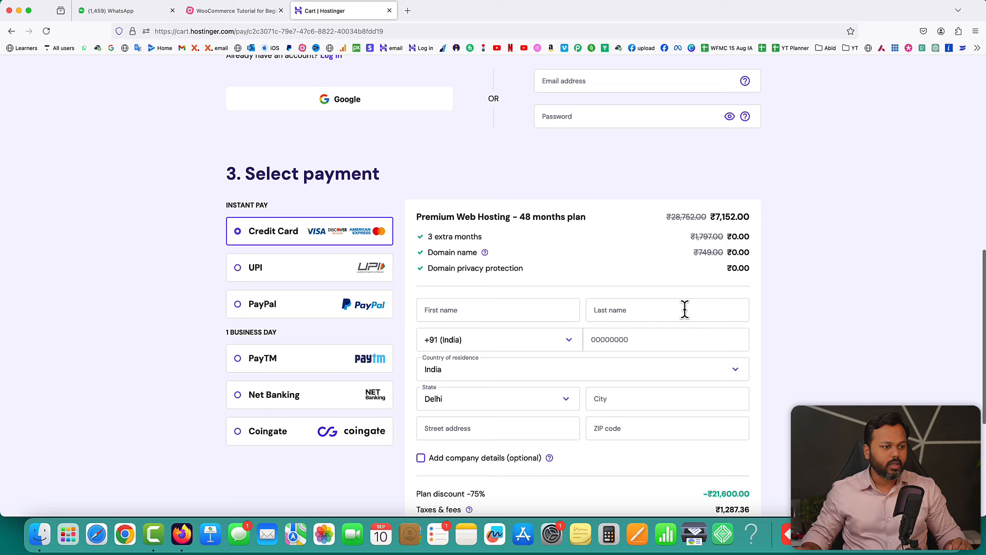
scroll(648, 262, down, 1)
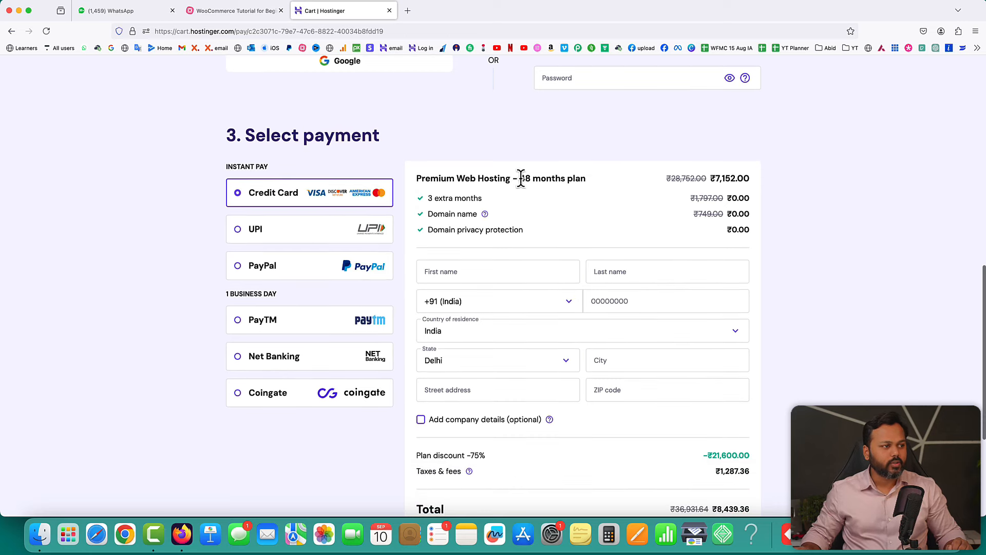
drag(520, 180, 590, 180)
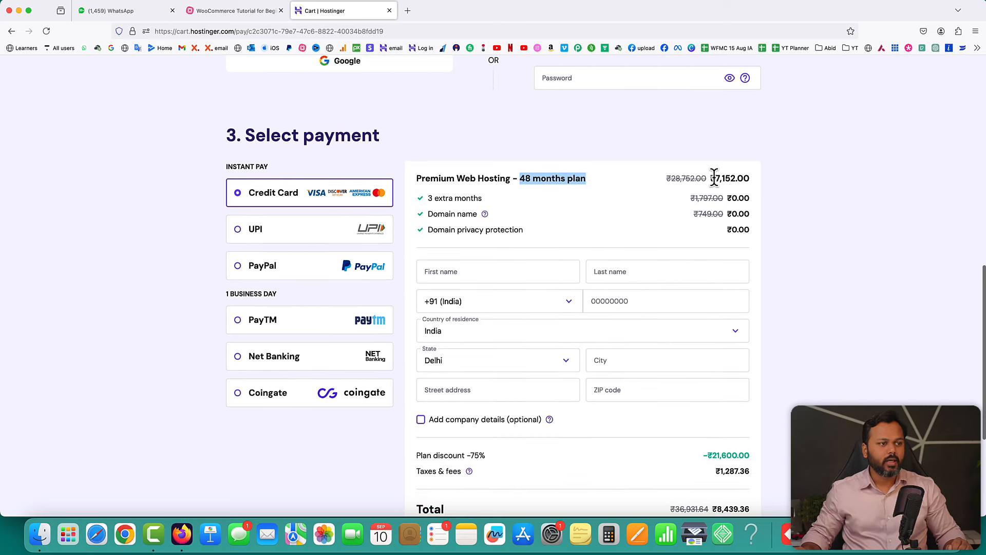
drag(713, 179, 735, 177)
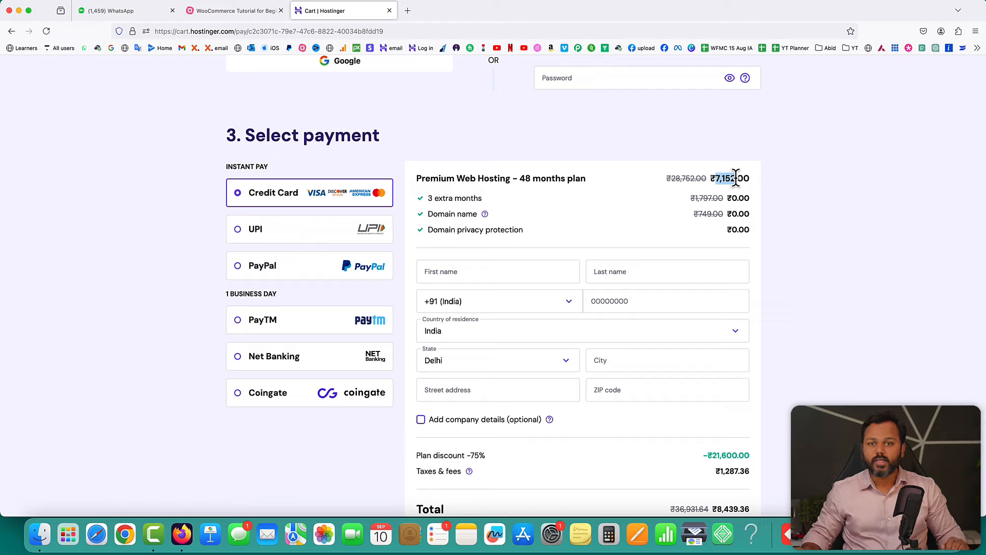
- Highlight the free domain privacy and 3 extra months items, then the ₹8,439.36 total
drag(428, 214, 526, 234)
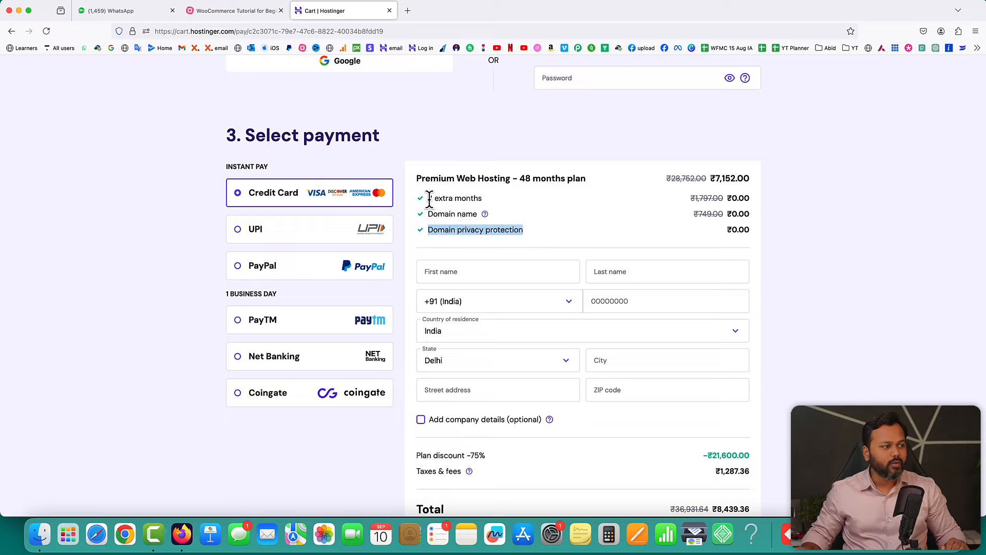
drag(428, 197, 483, 200)
scroll(714, 216, down, 3)
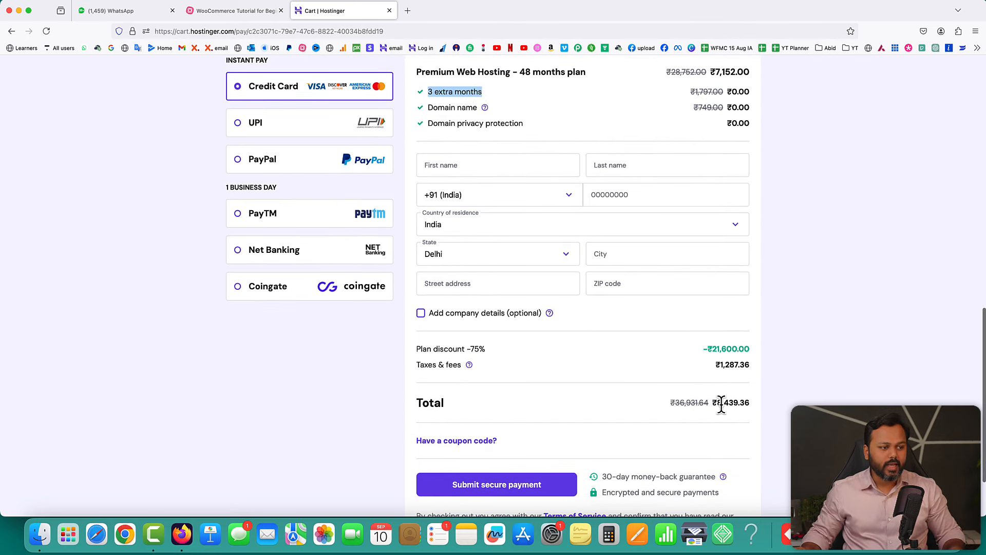
click(719, 403)
drag(719, 402, 747, 403)
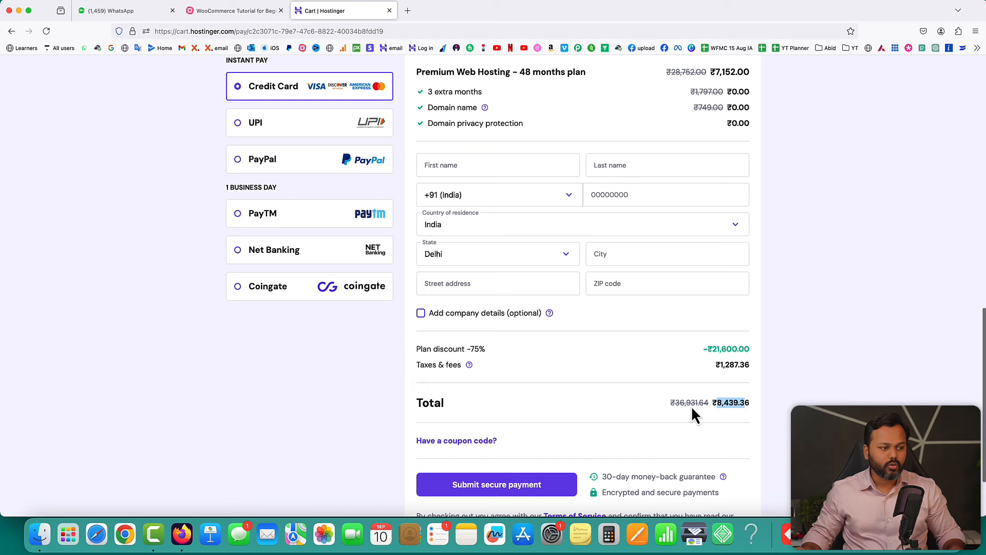
scroll(572, 403, down, 1)
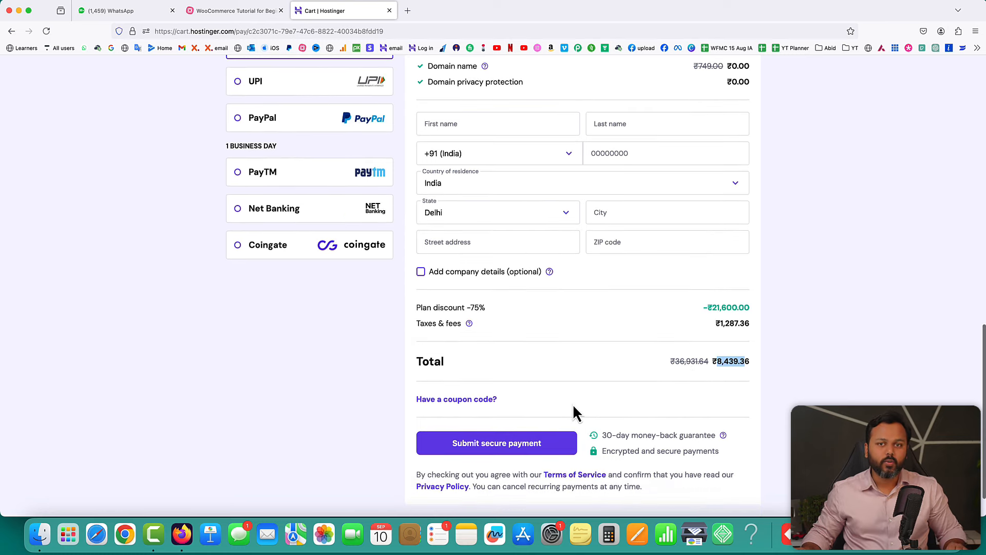
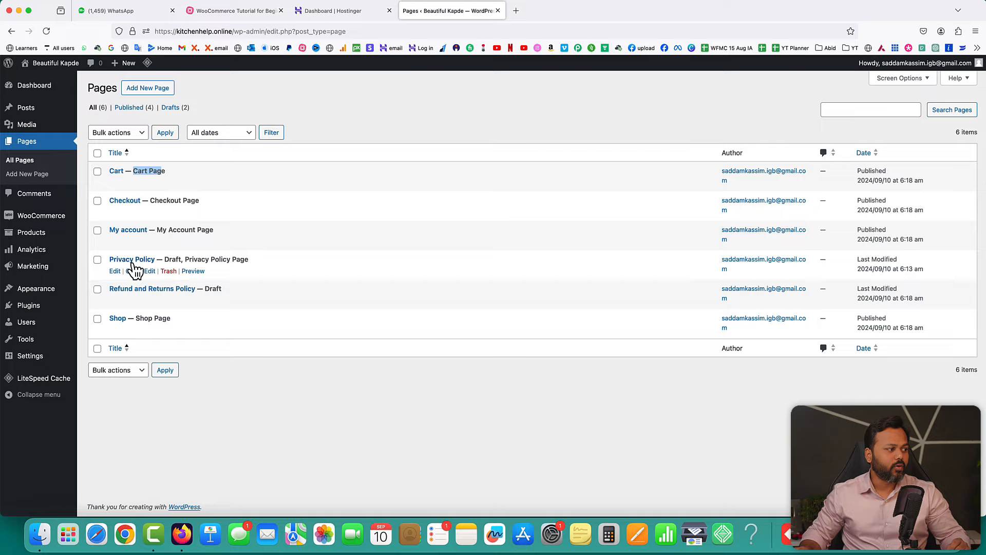
- Bulk-trash the Privacy Policy and Refund and Returns Policy draft pages
click(97, 259)
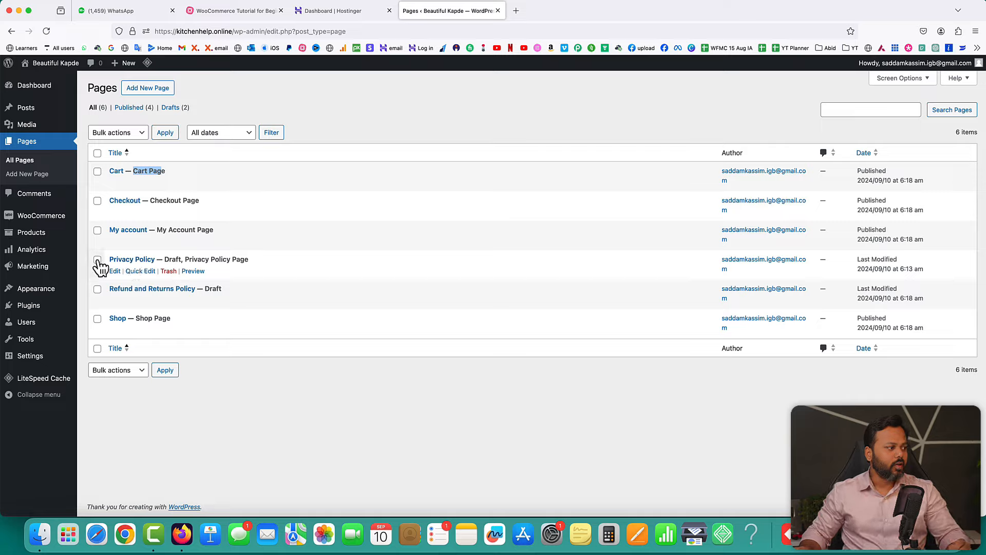
click(97, 290)
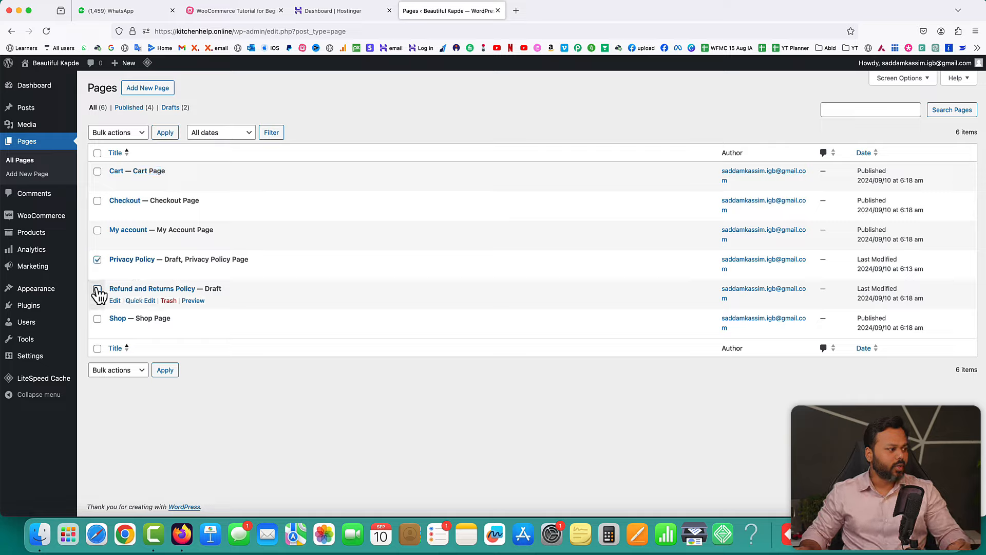
click(141, 132)
click(134, 153)
click(164, 132)
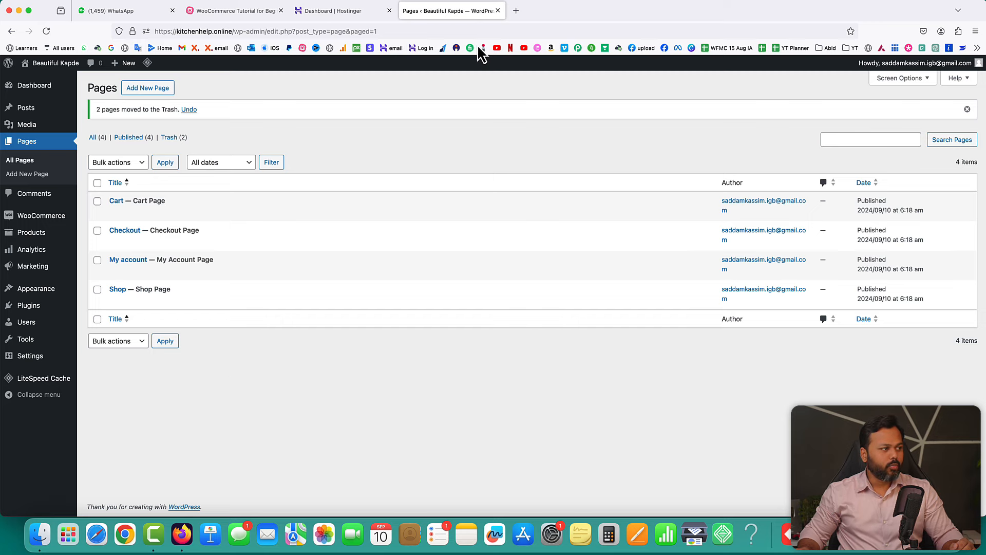
click(513, 11)
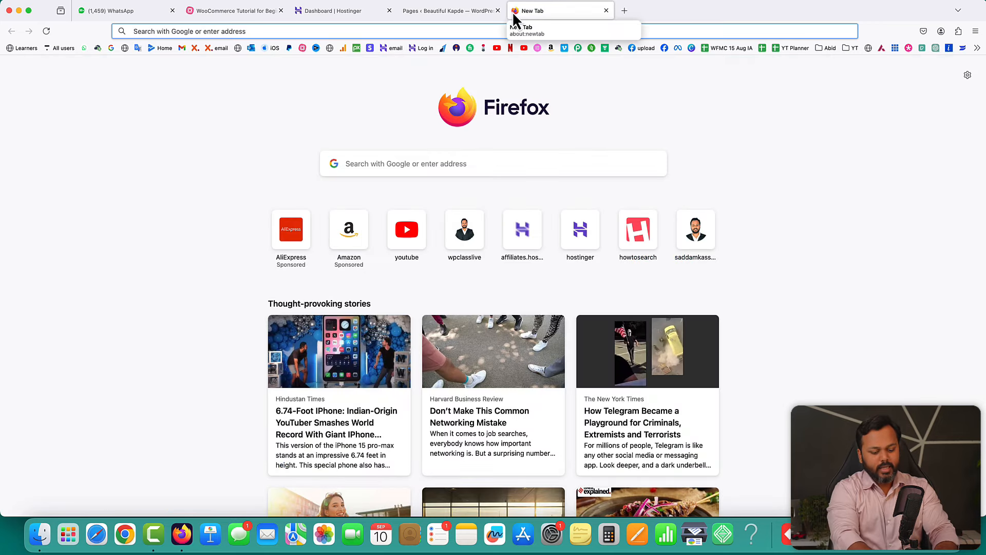
text(ele)
key(Return)
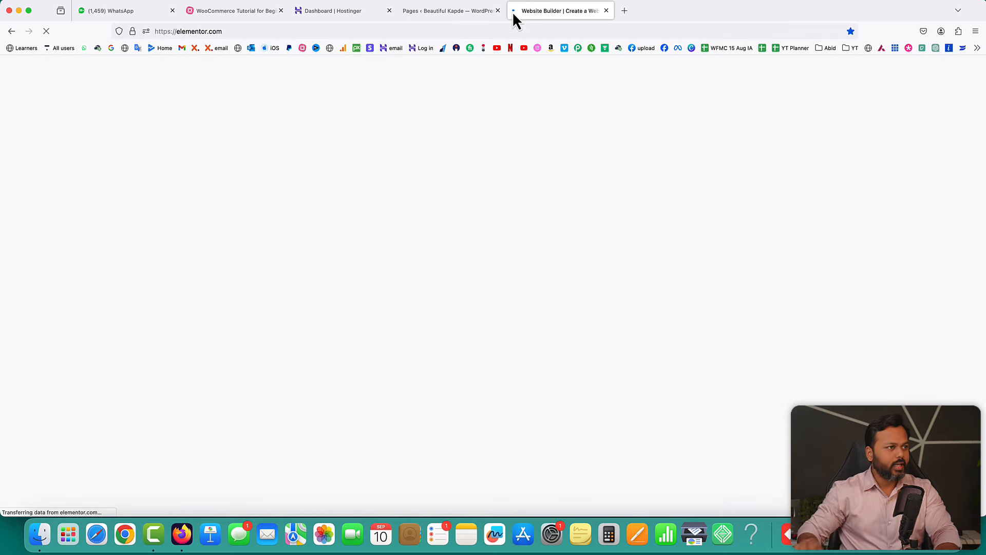
mouse_move(379, 82)
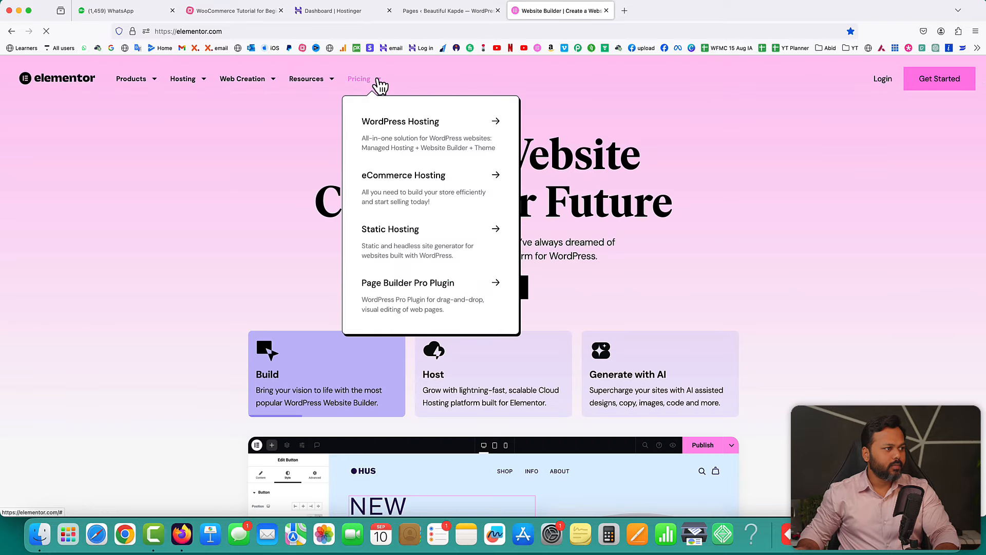
click(399, 288)
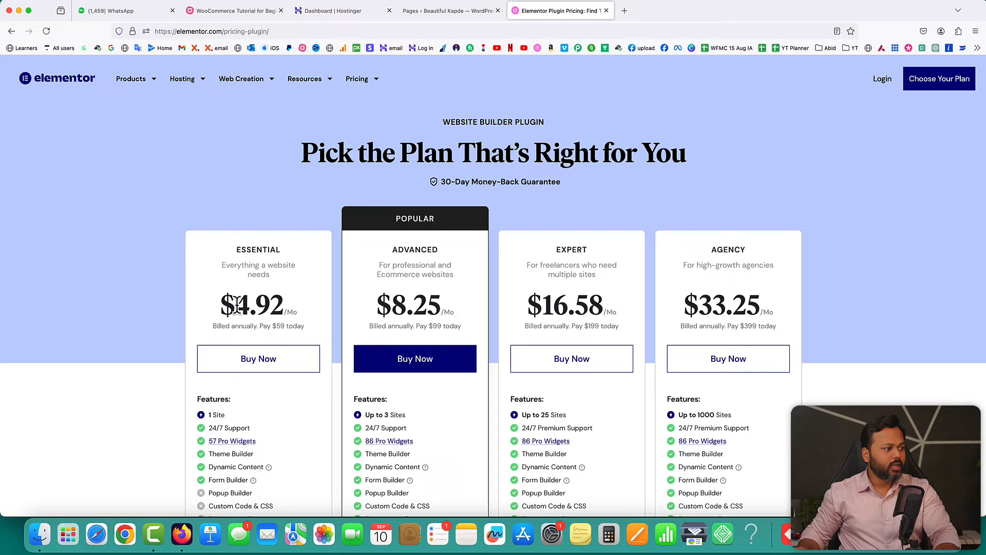
drag(238, 304, 300, 316)
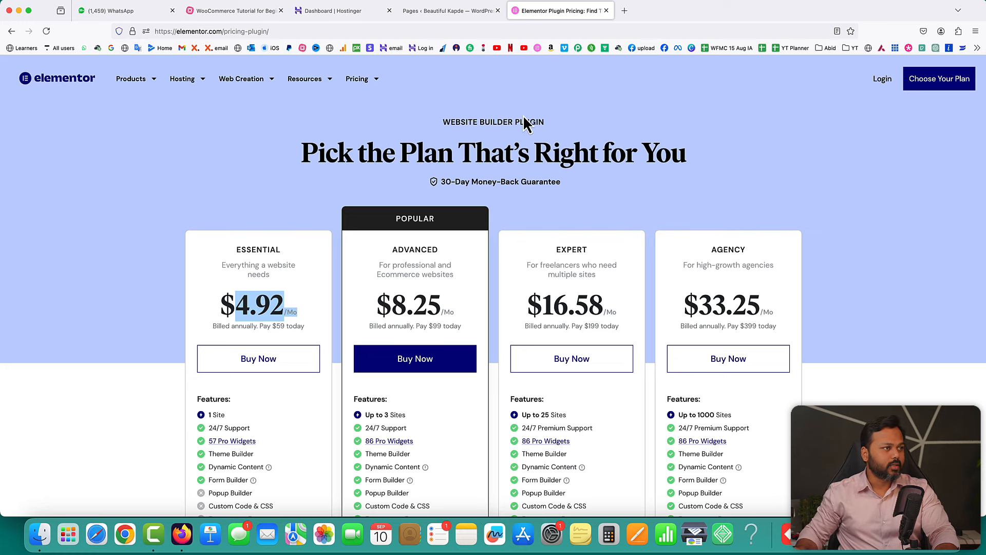
click(607, 11)
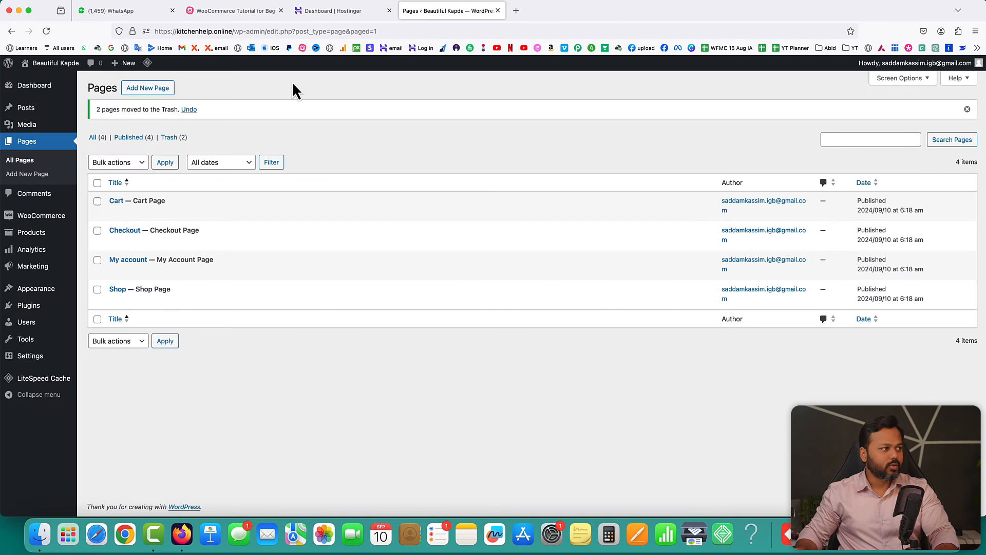
- Bring up the Upload Plugin form under Plugins > Add New Plugin
mouse_move(44, 308)
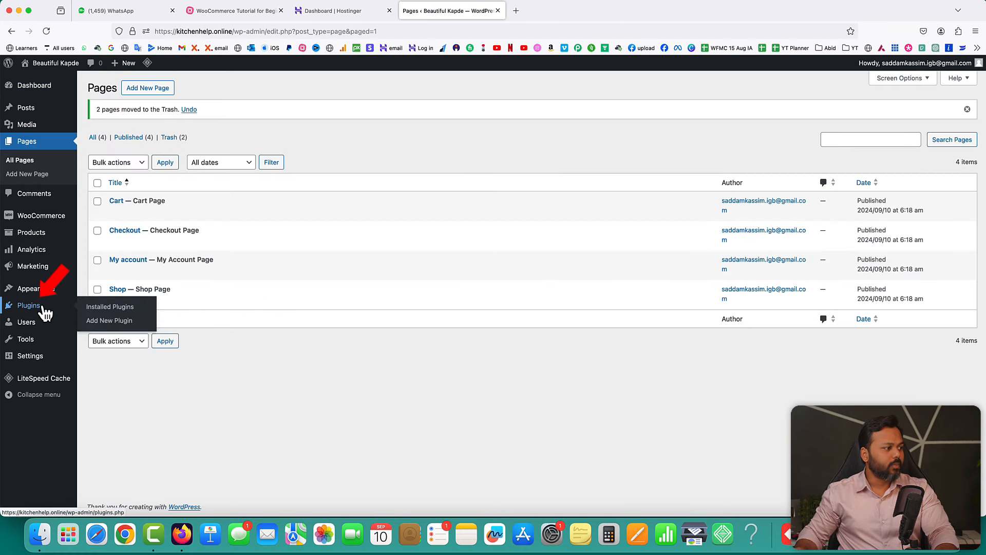
click(109, 321)
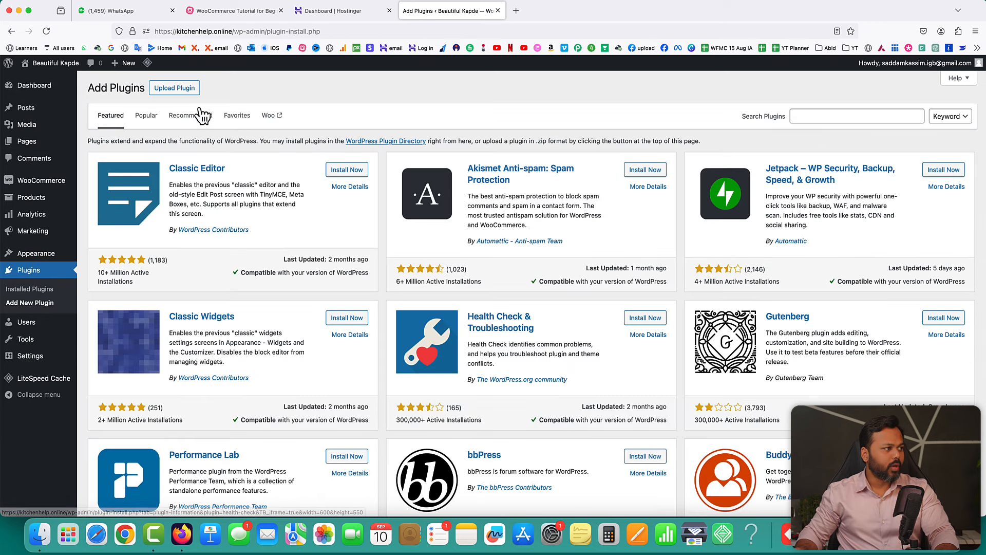
click(185, 91)
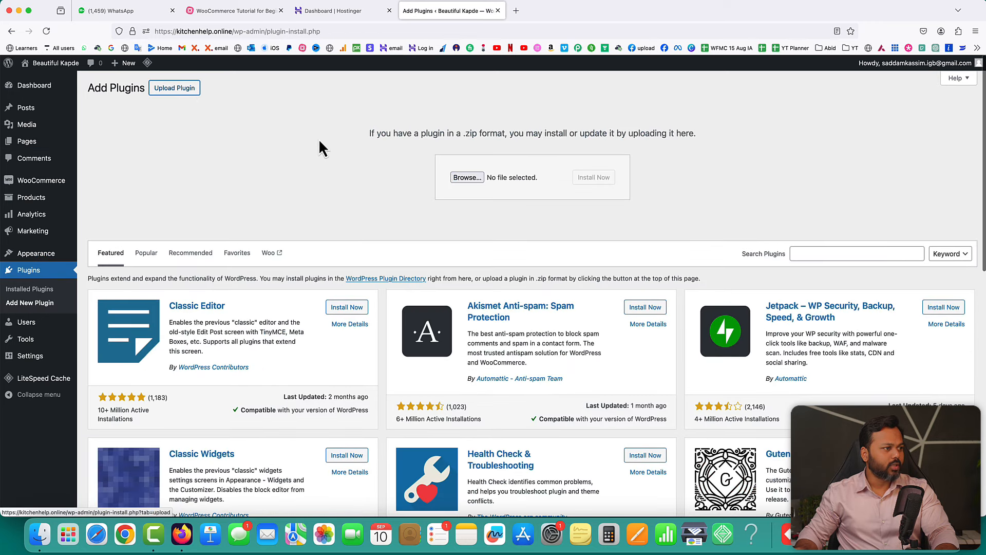
click(467, 178)
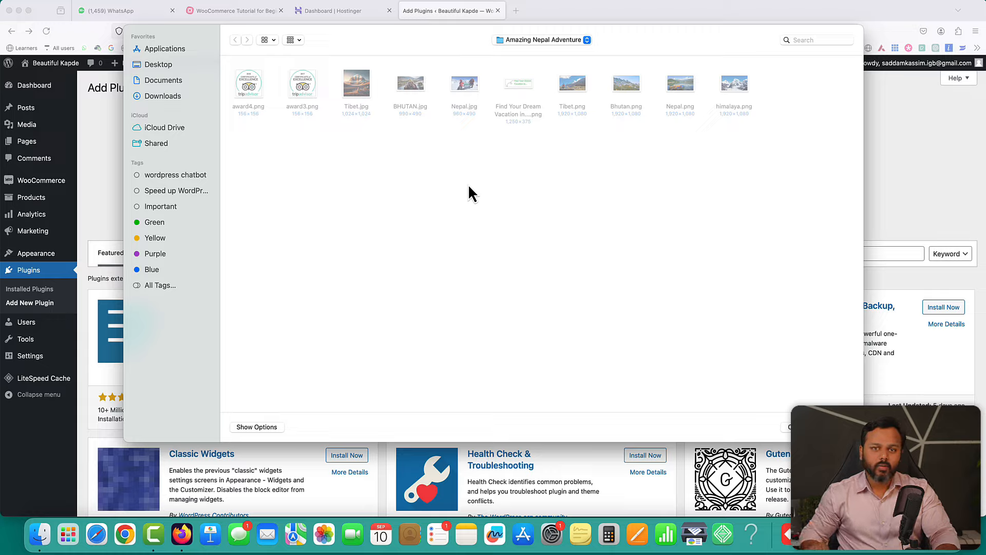
- Upload elementor-pro-3.23.3.zip from the Desktop Giveaway folder, install it and activate it
click(159, 65)
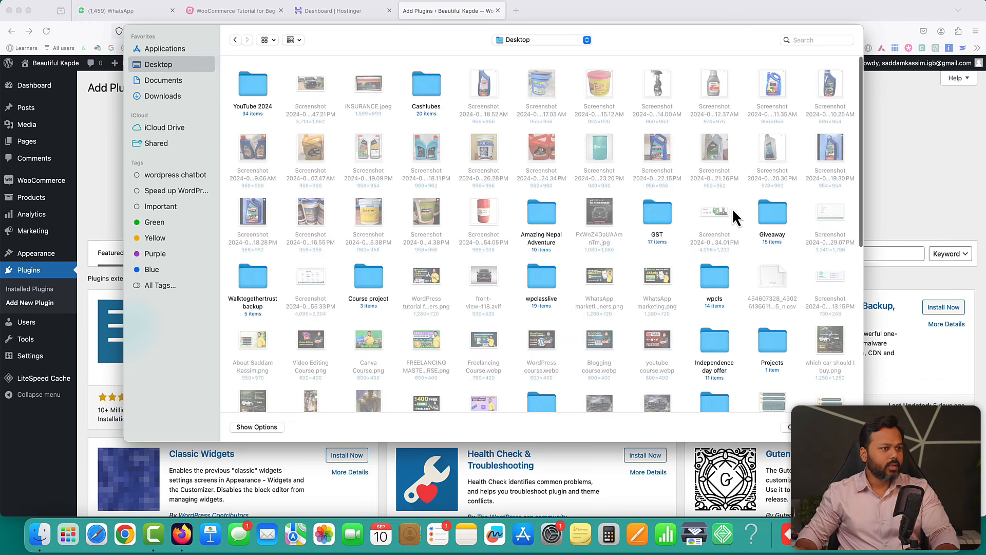
double_click(770, 213)
click(605, 97)
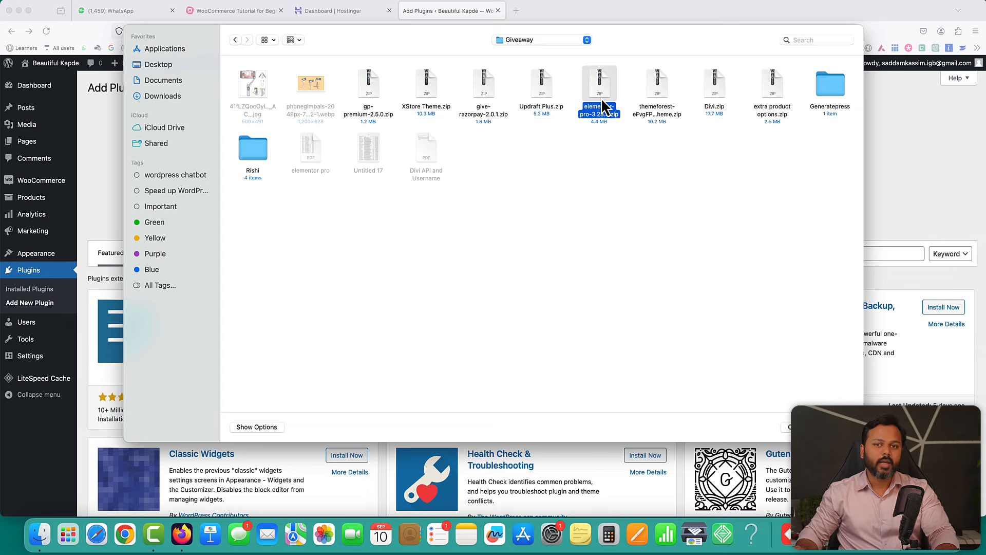
key(Return)
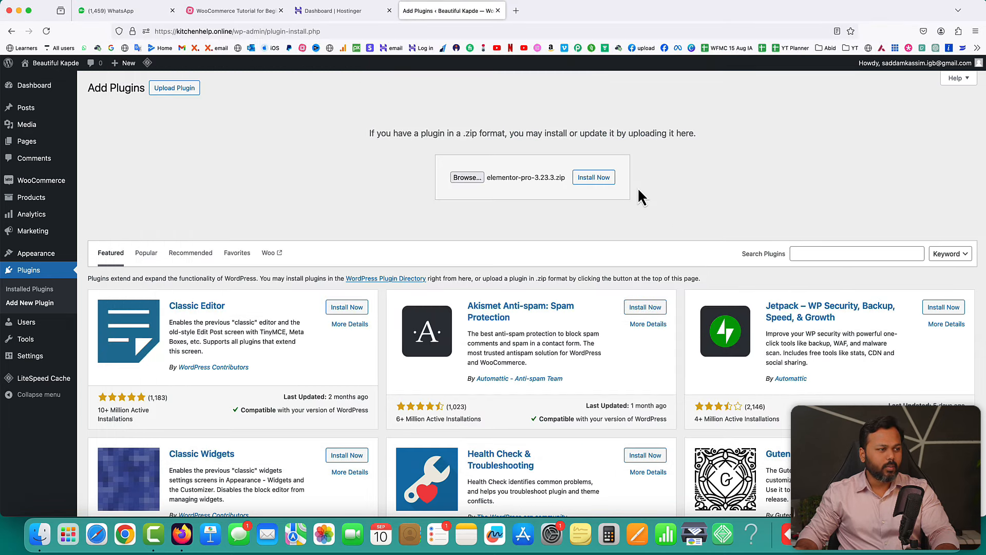
click(594, 177)
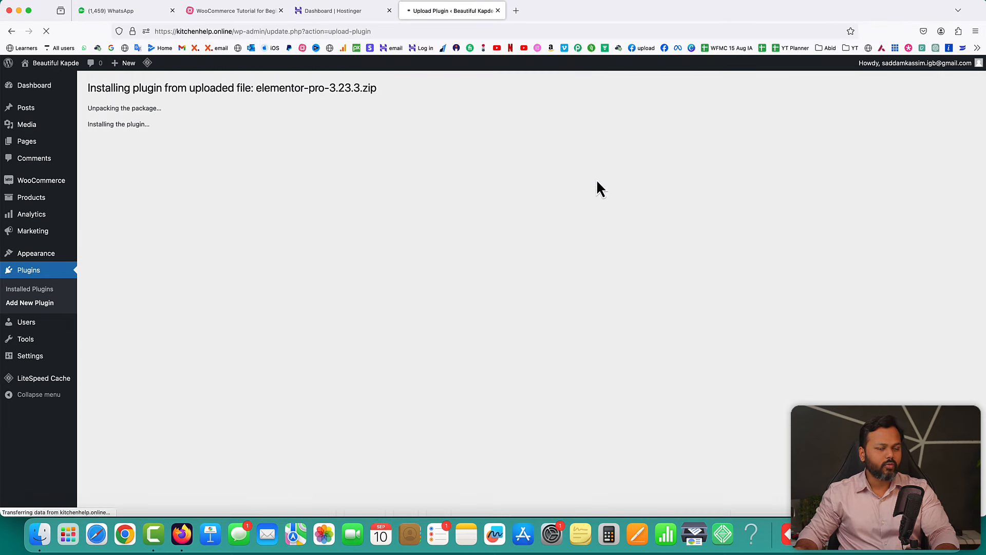
click(114, 160)
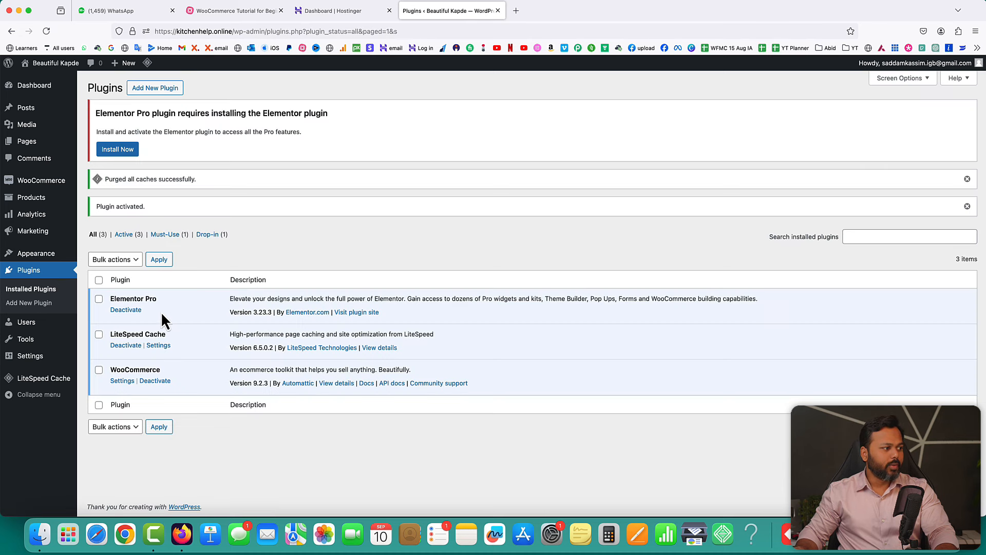
- Highlight Elementor Pro and the required Elementor plugin named in the notice
drag(110, 299, 157, 300)
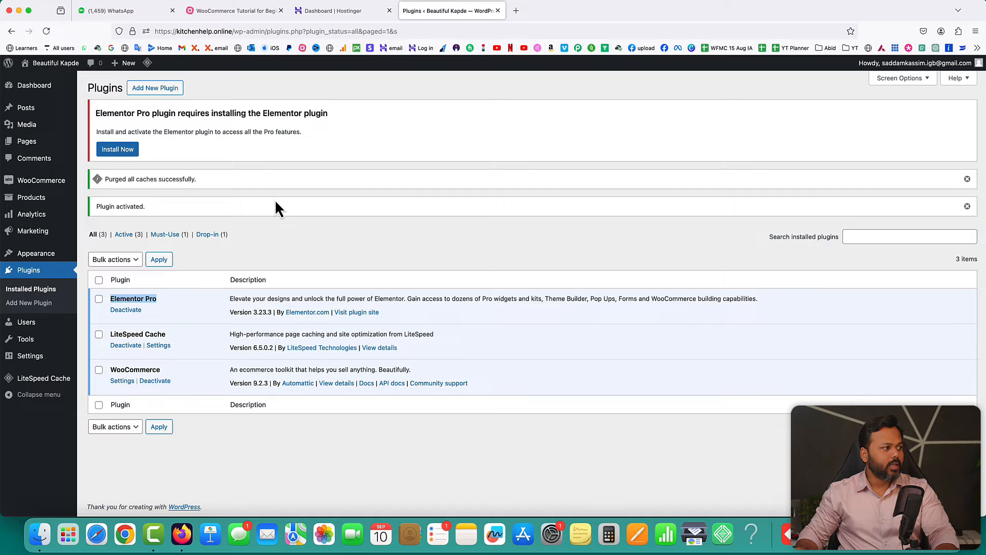
drag(96, 114, 119, 114)
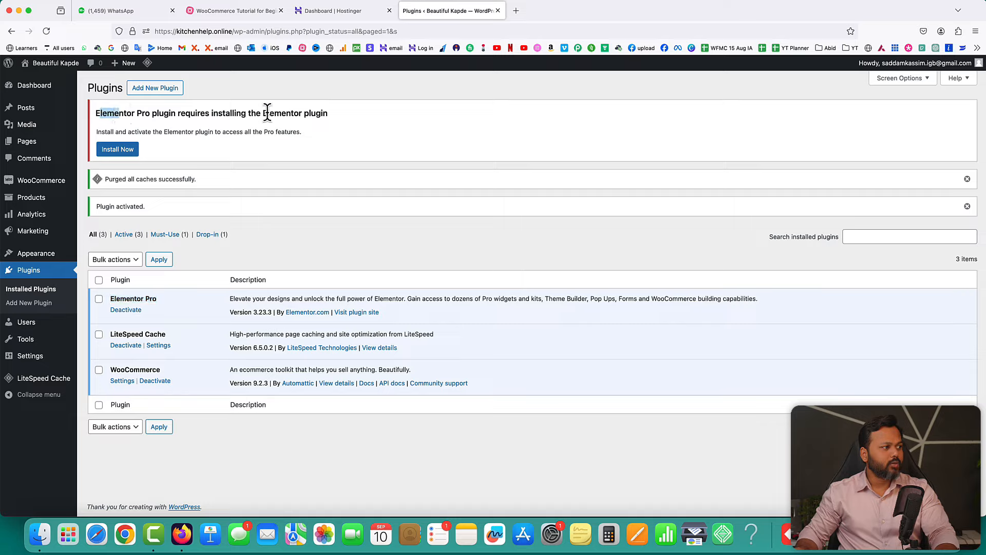
drag(263, 113, 303, 113)
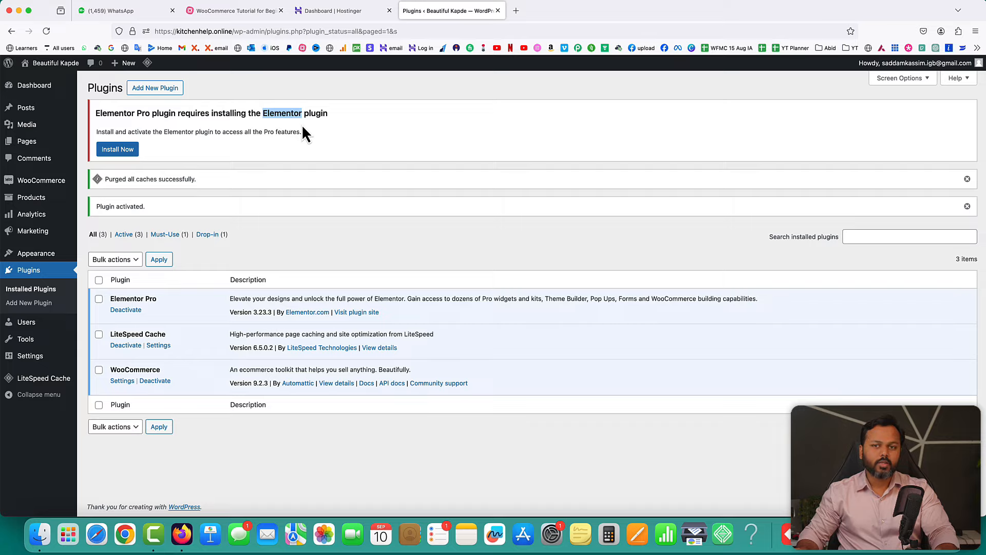
- Install and activate the free Elementor plugin, then close its setup wizard
click(118, 150)
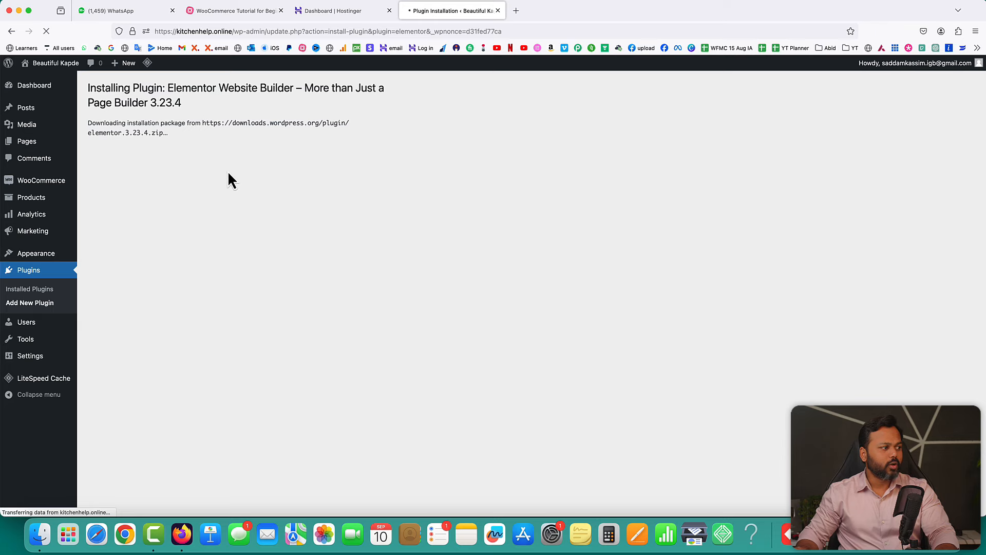
click(123, 201)
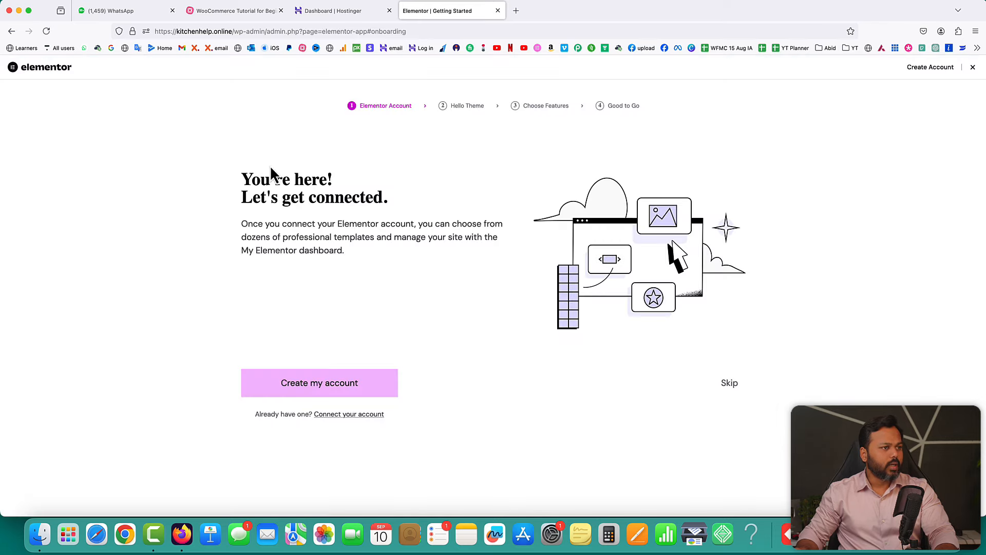
click(973, 71)
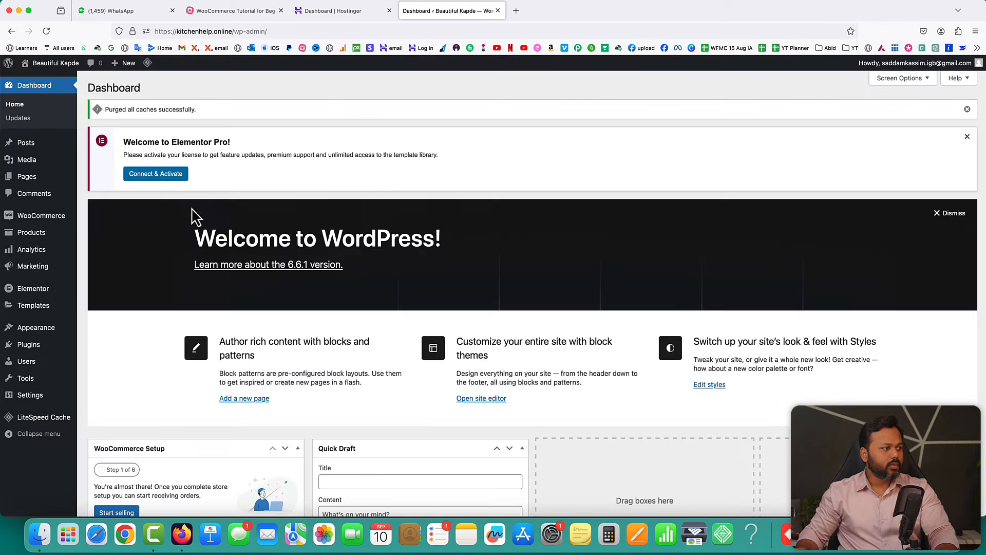
- In Installed Plugins, point out Elementor and Elementor Pro, then Connect & Activate Elementor Pro
mouse_move(31, 348)
click(107, 349)
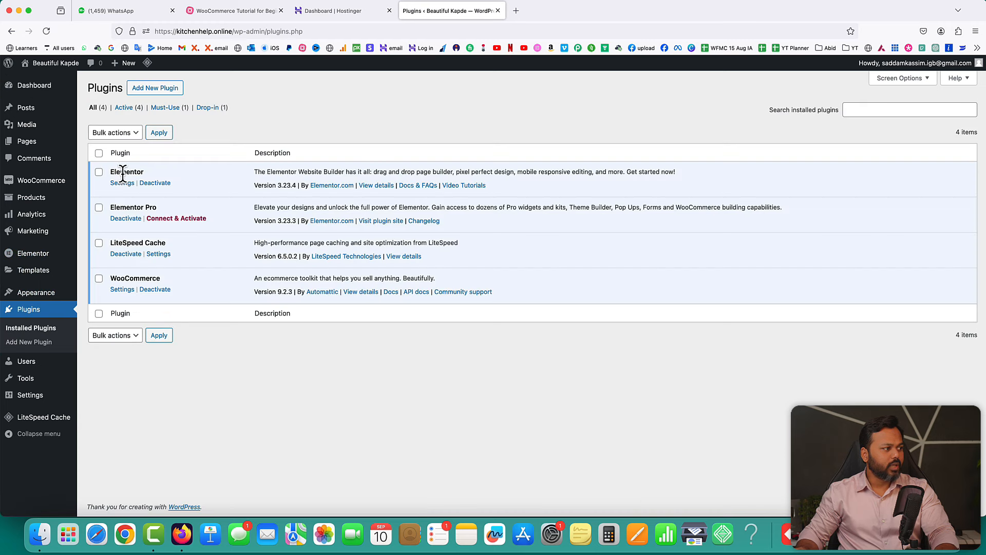
drag(109, 171, 143, 172)
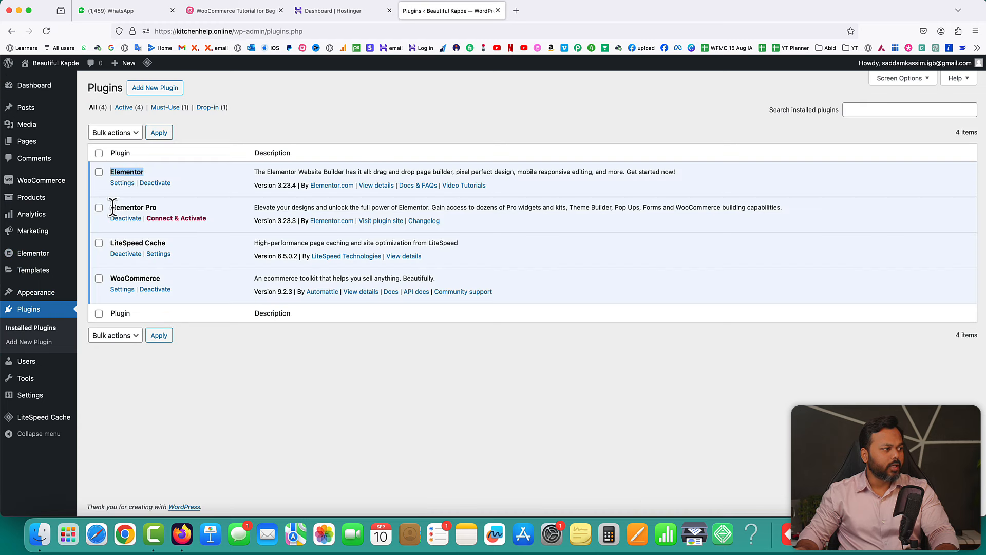
drag(113, 207, 156, 207)
double_click(119, 171)
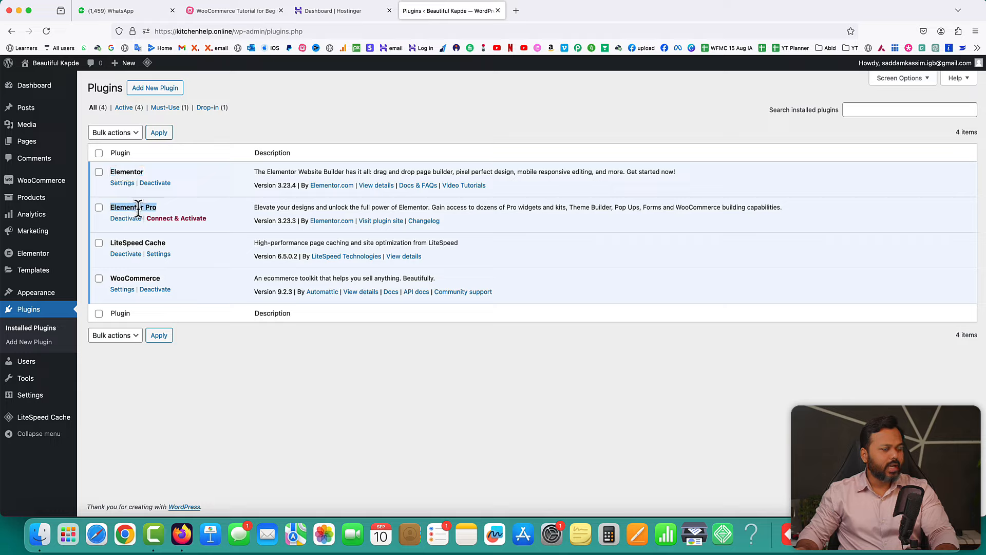
click(204, 207)
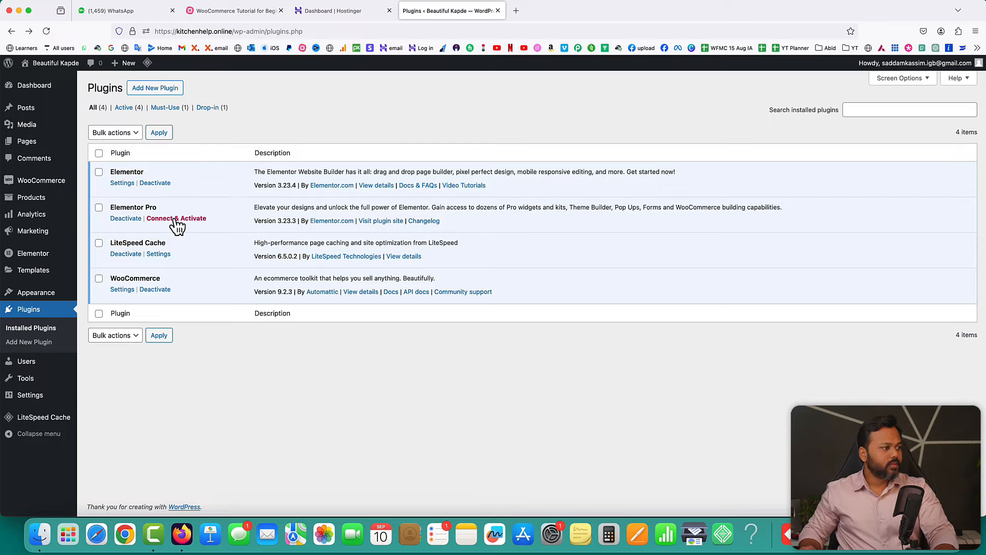
click(176, 219)
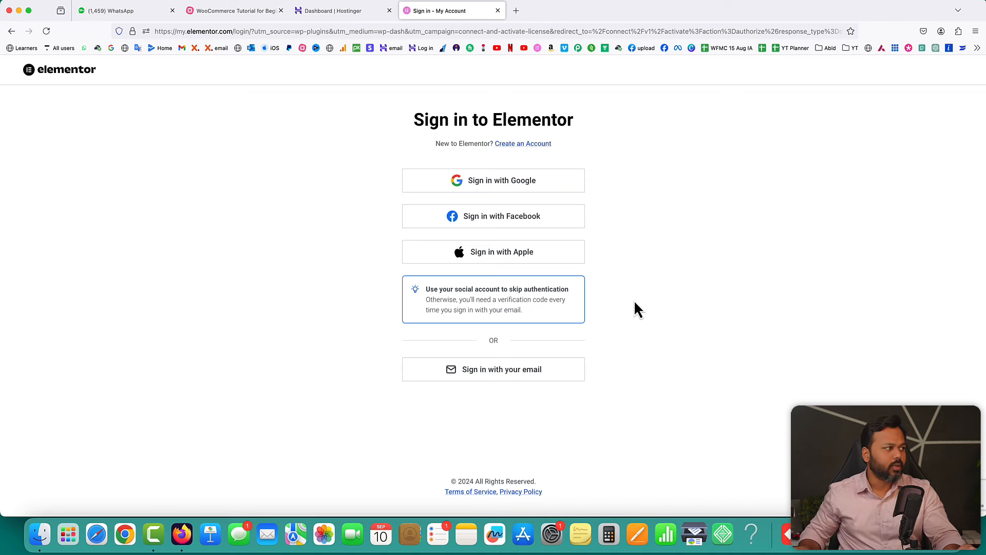
- Go back from the Elementor sign-in page to the WordPress plugins list
click(11, 31)
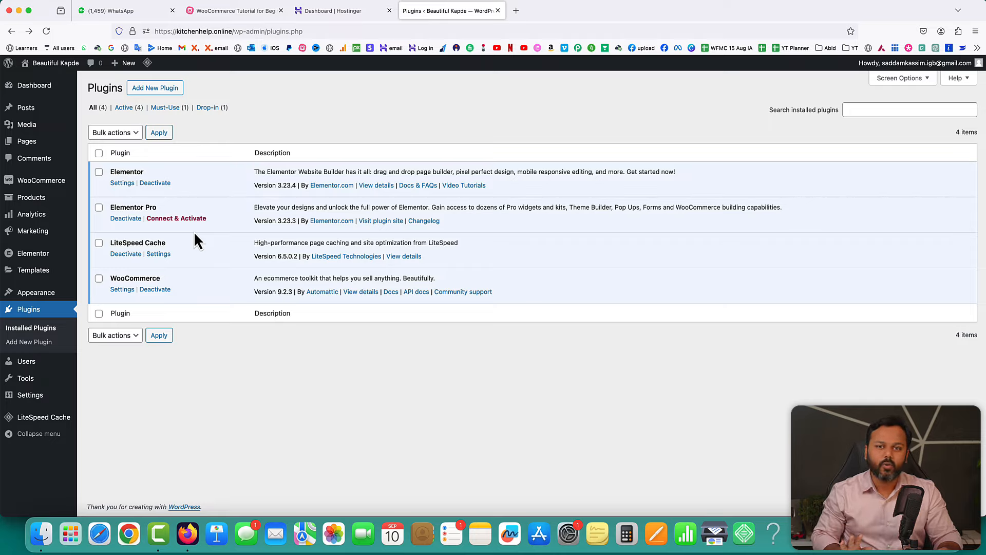
- Switch to the MindMeister 'WooCommerce Tutorial for Beginners' mind map tab
click(235, 11)
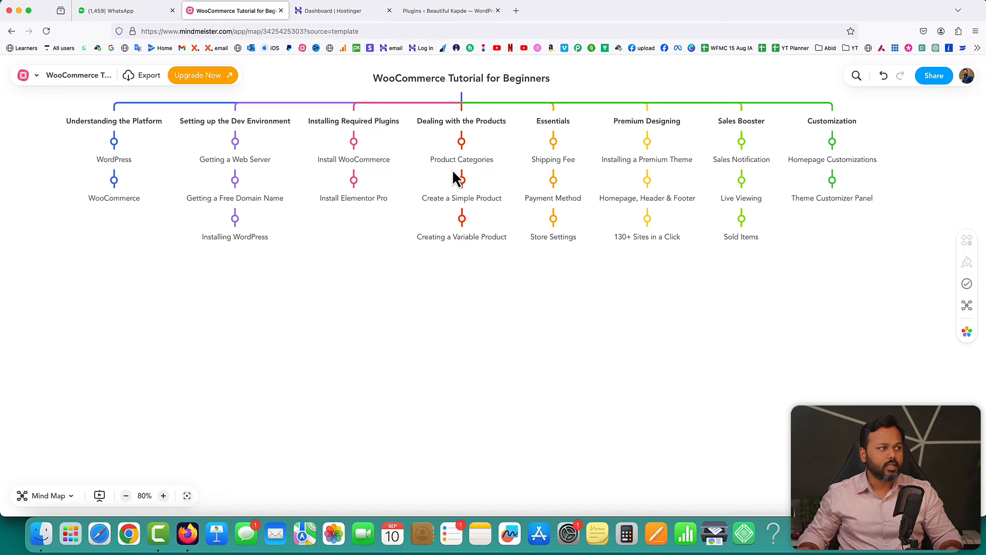
- Open myntra.com in a new browser tab
click(484, 14)
click(519, 11)
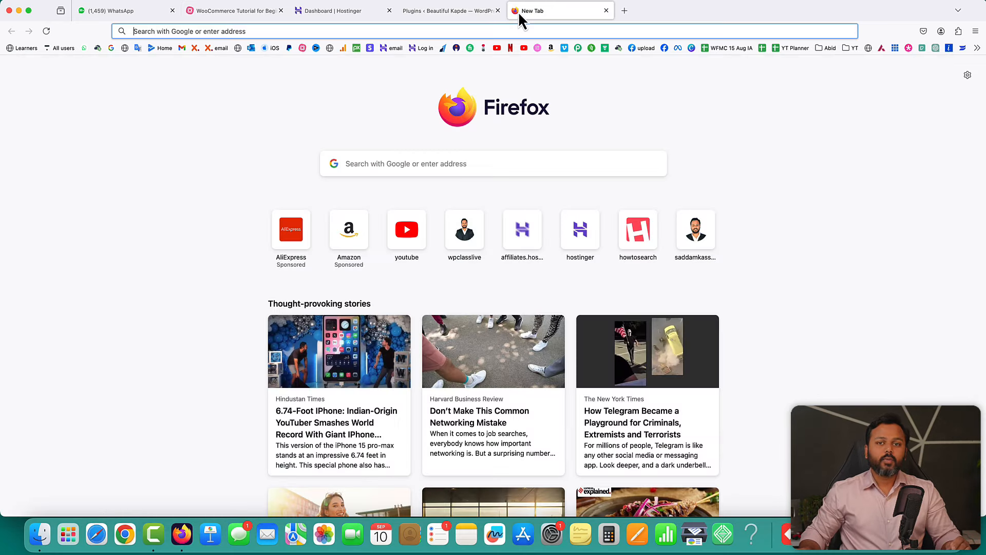
text(myntra.com/)
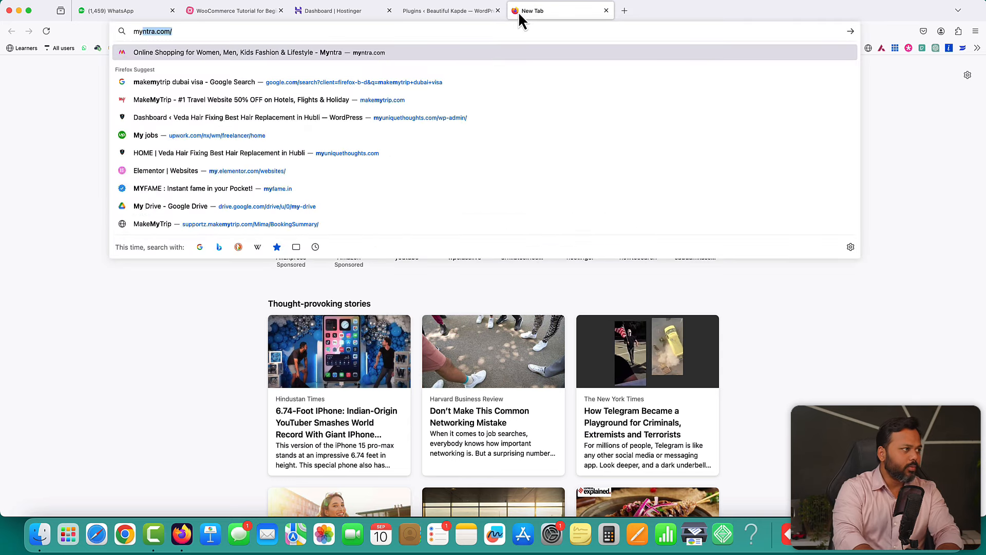
key(Return)
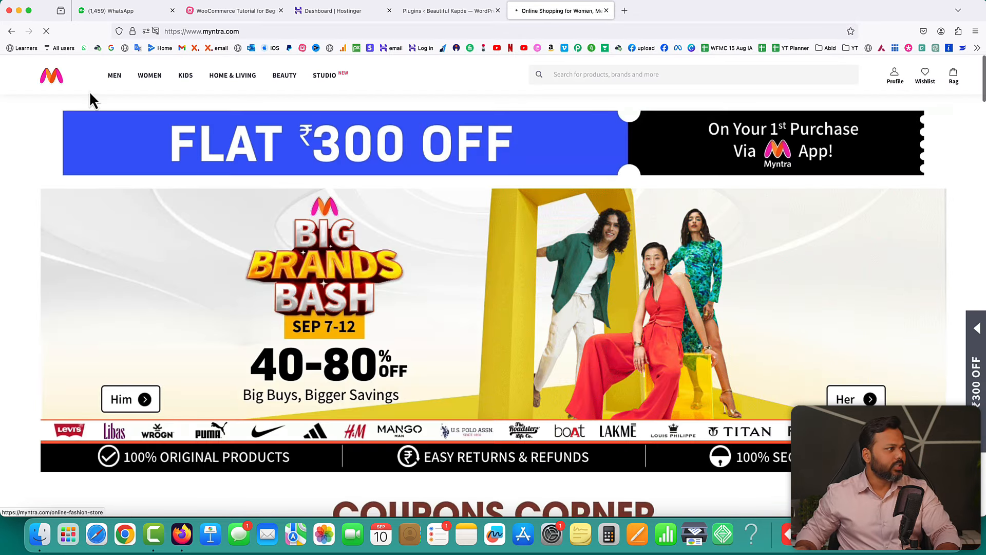
- Browse Myntra's Men and Women shop pages
mouse_move(114, 82)
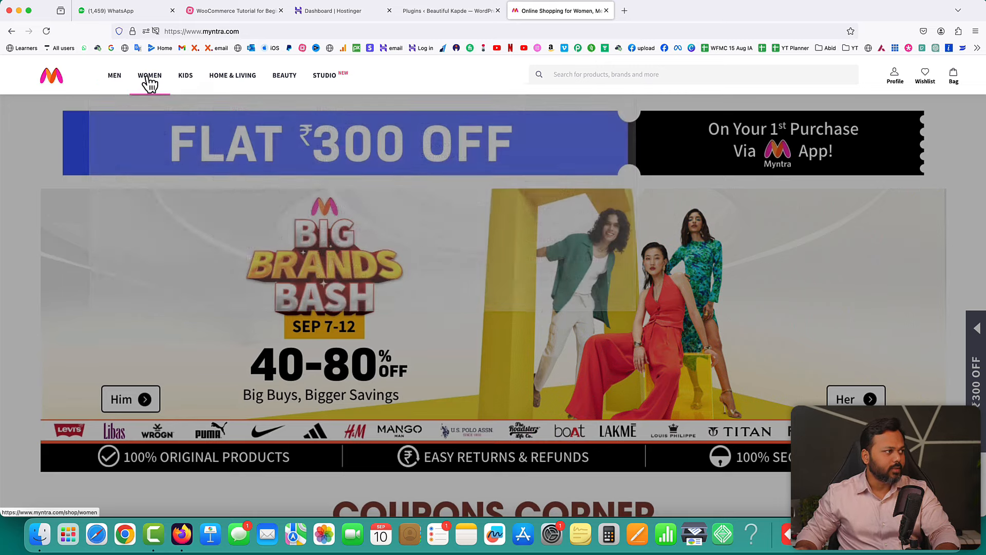
mouse_move(149, 82)
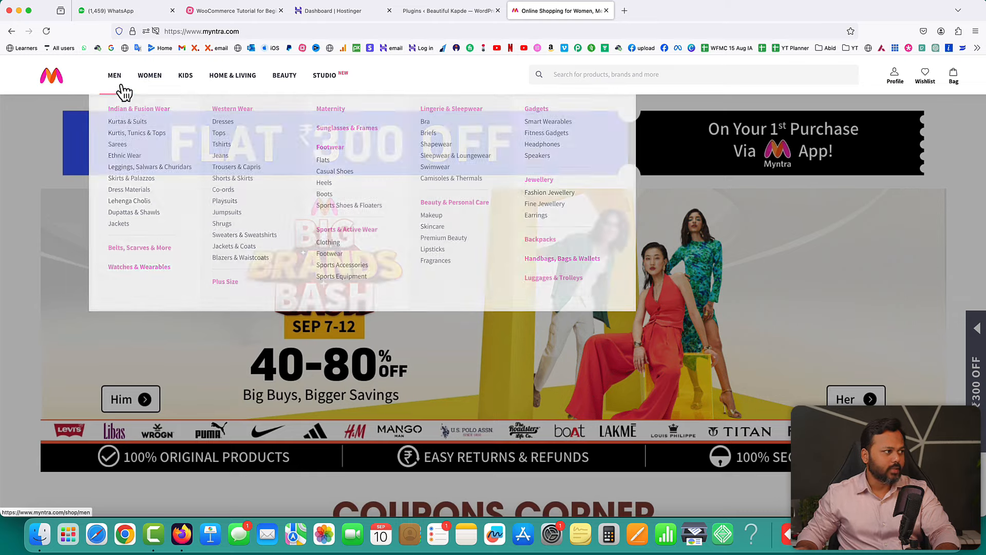
click(115, 83)
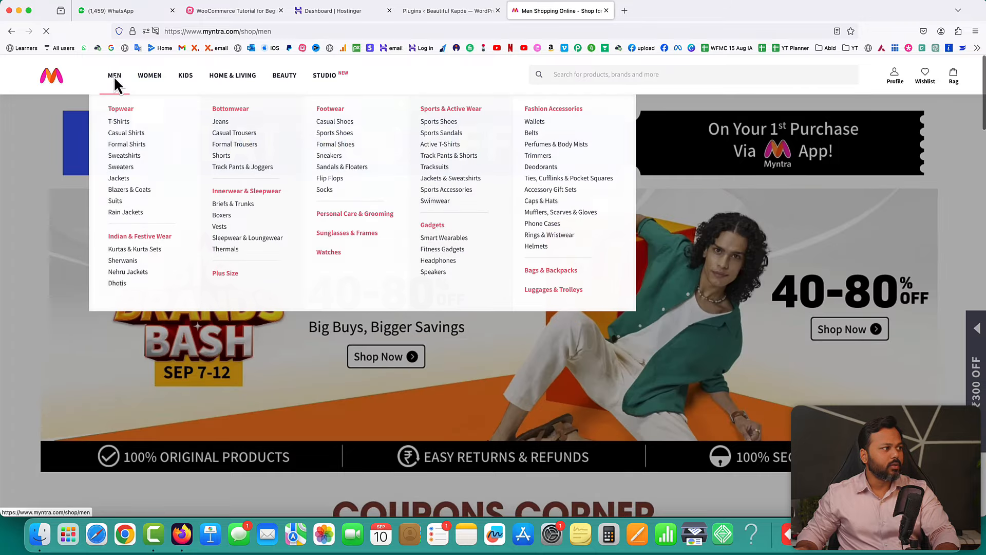
scroll(917, 329, down, 8)
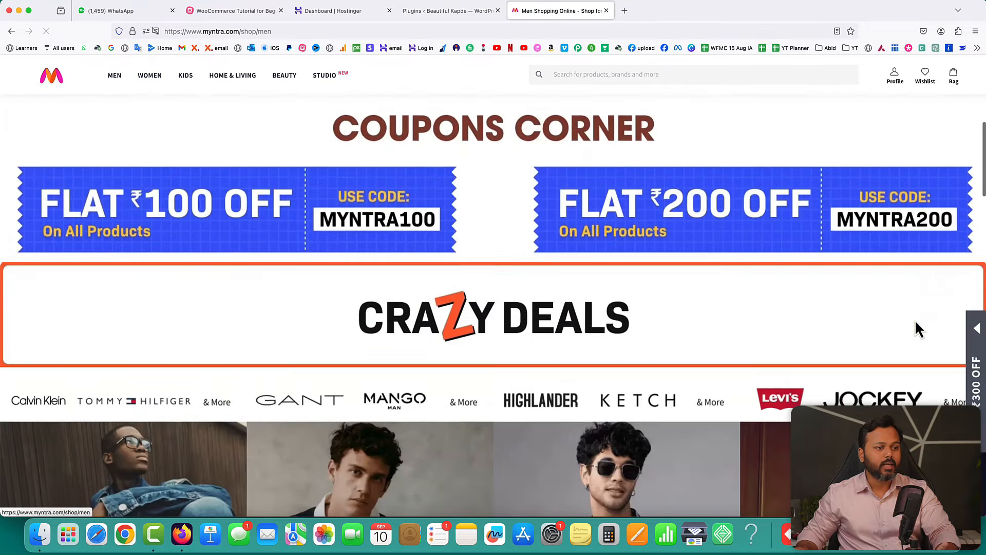
scroll(917, 329, down, 7)
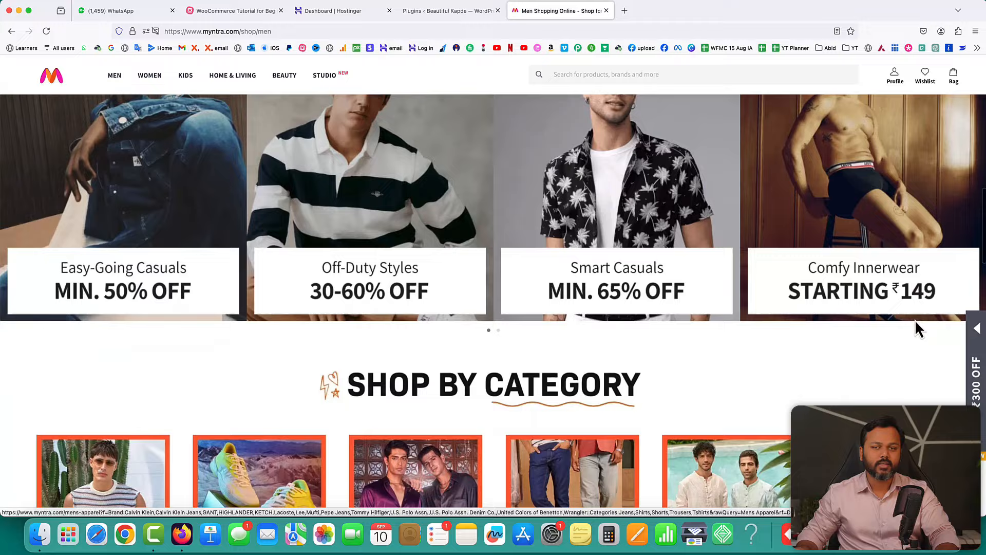
scroll(914, 324, down, 3)
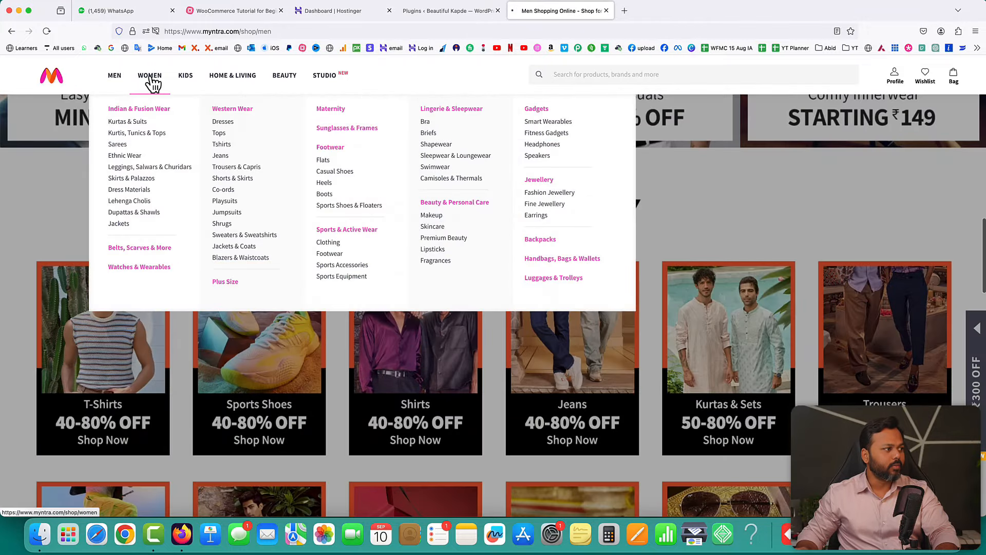
click(149, 75)
scroll(757, 302, down, 7)
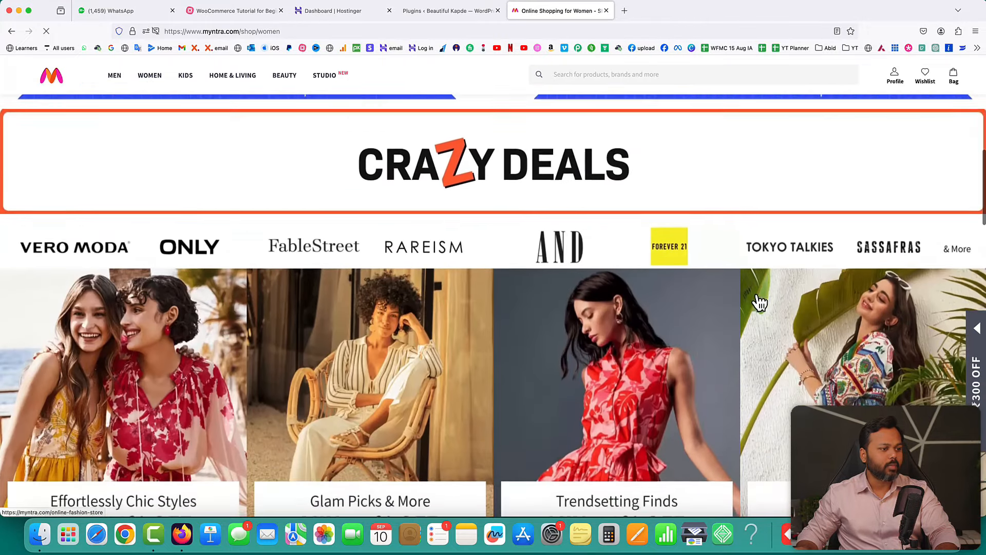
scroll(759, 302, down, 10)
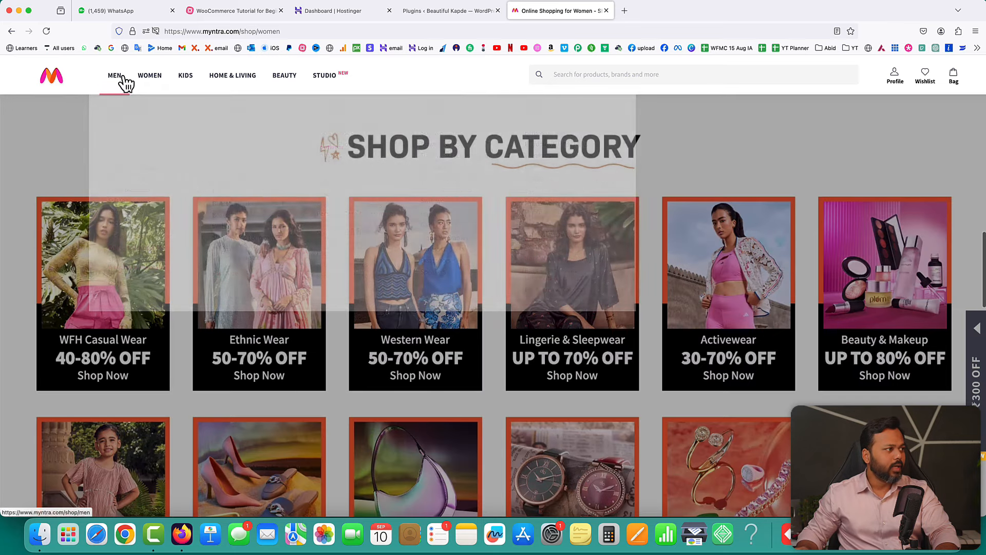
- Open Myntra's Men T-Shirts listing, then return to the WordPress plugins page
mouse_move(118, 82)
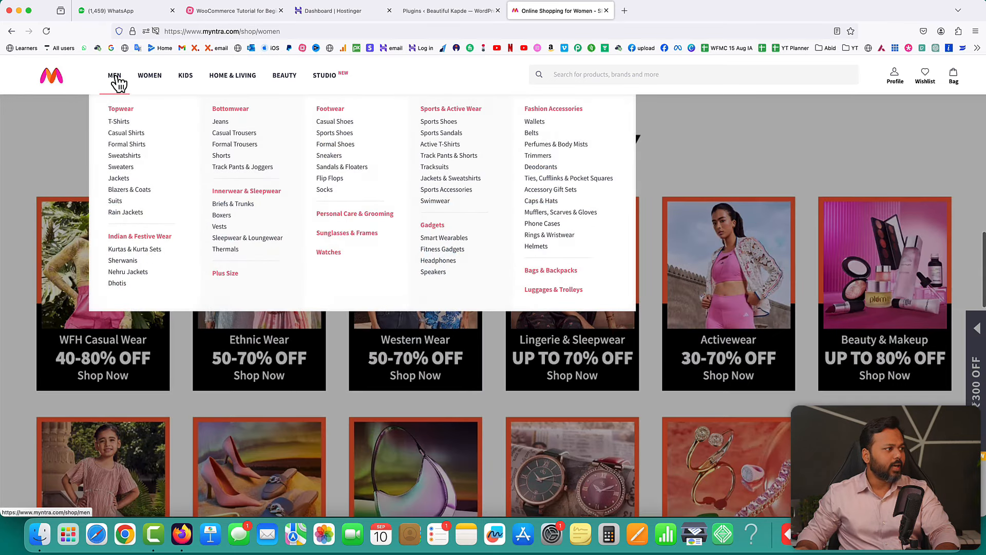
click(118, 123)
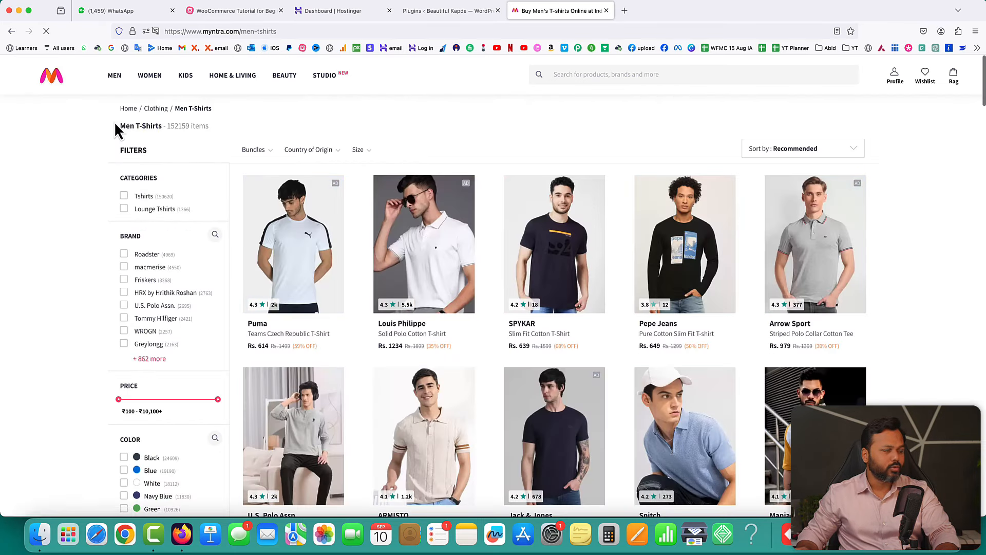
mouse_move(118, 85)
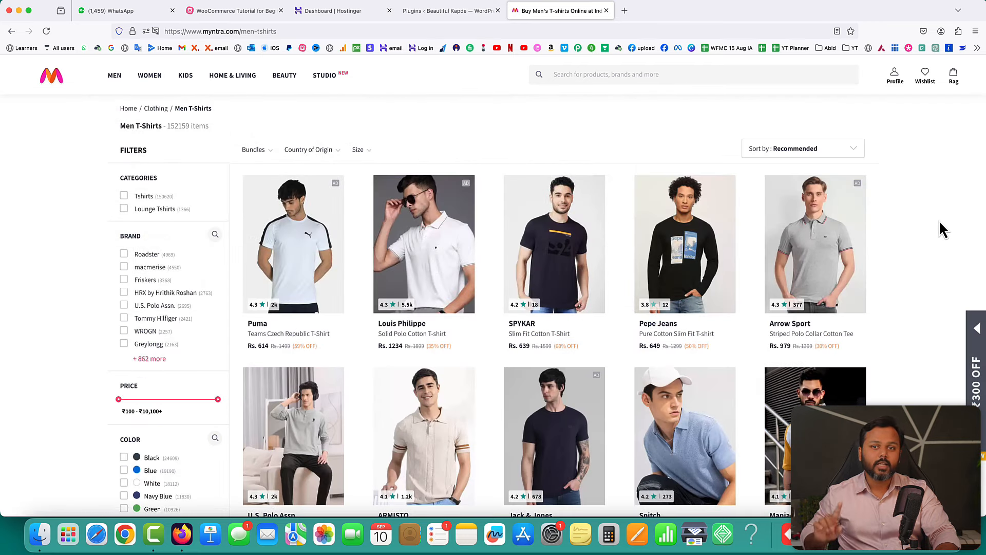
scroll(939, 220, down, 5)
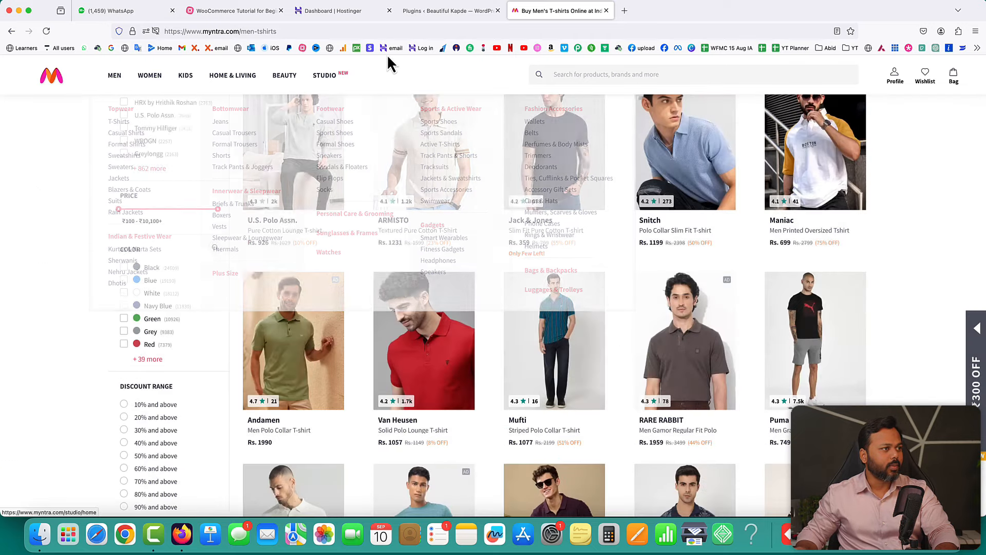
click(415, 14)
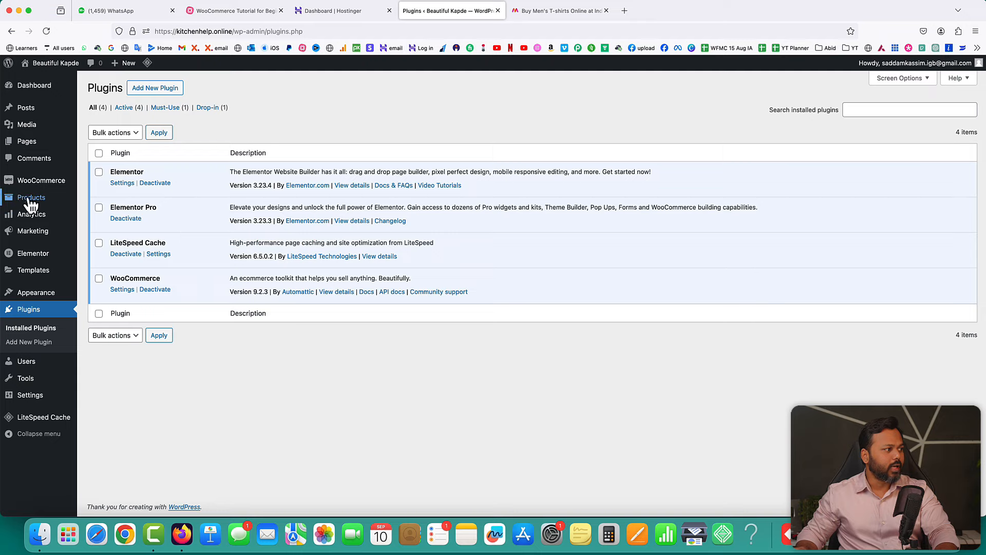
- Add a Men product category under Products > Categories
mouse_move(26, 201)
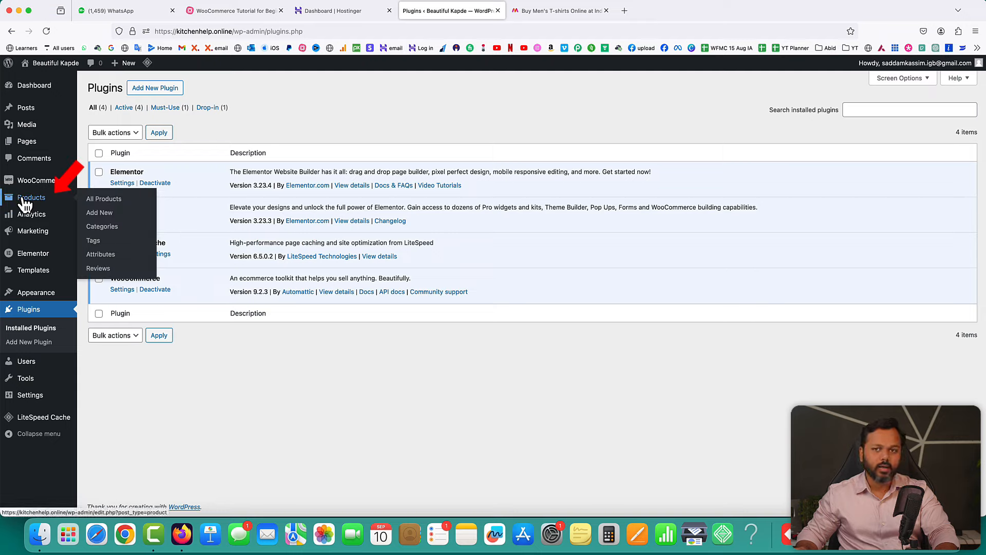
click(109, 233)
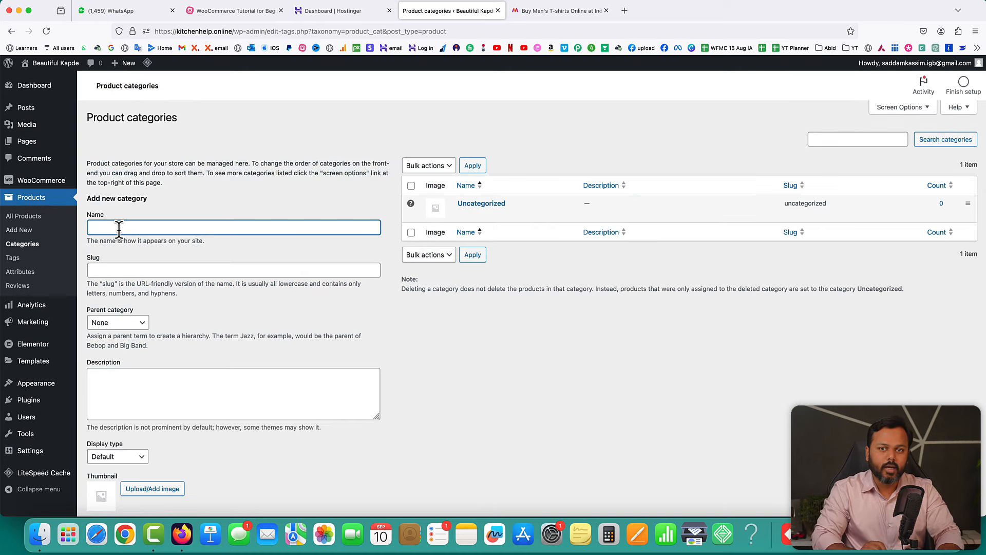
text(Men)
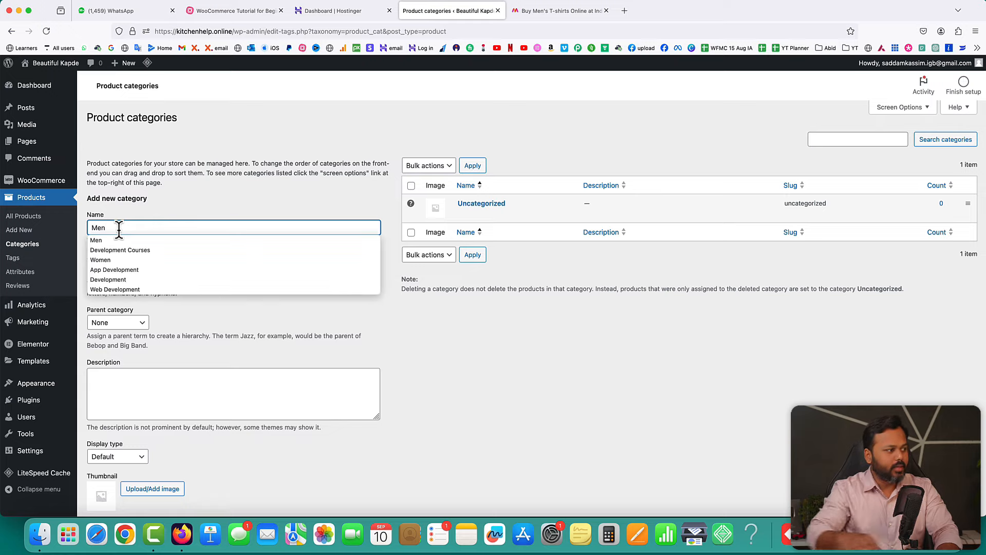
click(408, 352)
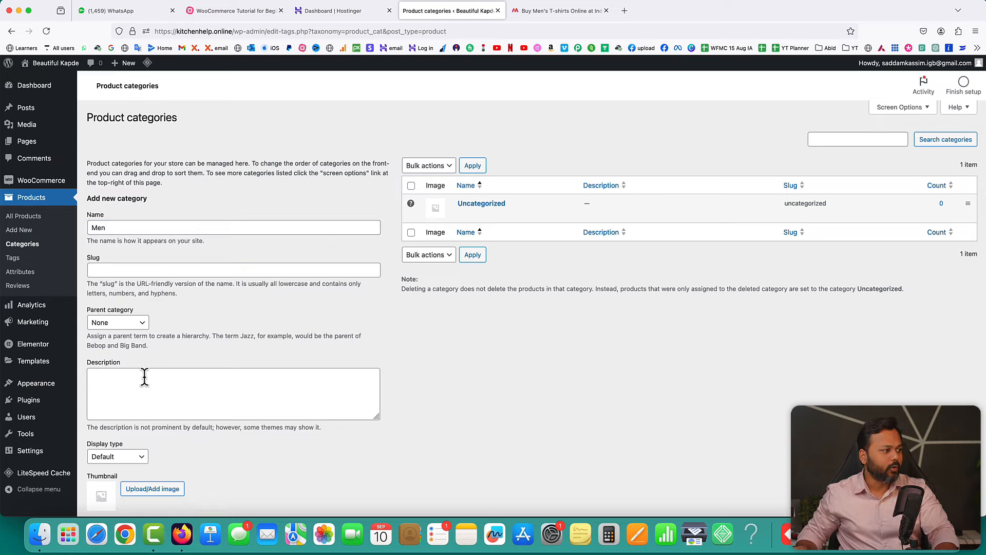
scroll(293, 330, down, 2)
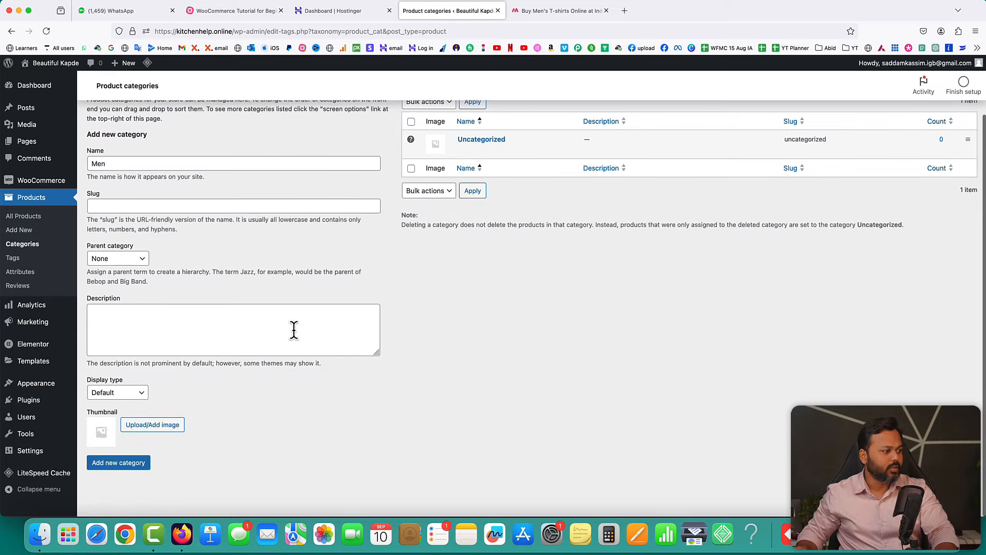
click(117, 465)
- Add a Women product category
scroll(547, 304, up, 2)
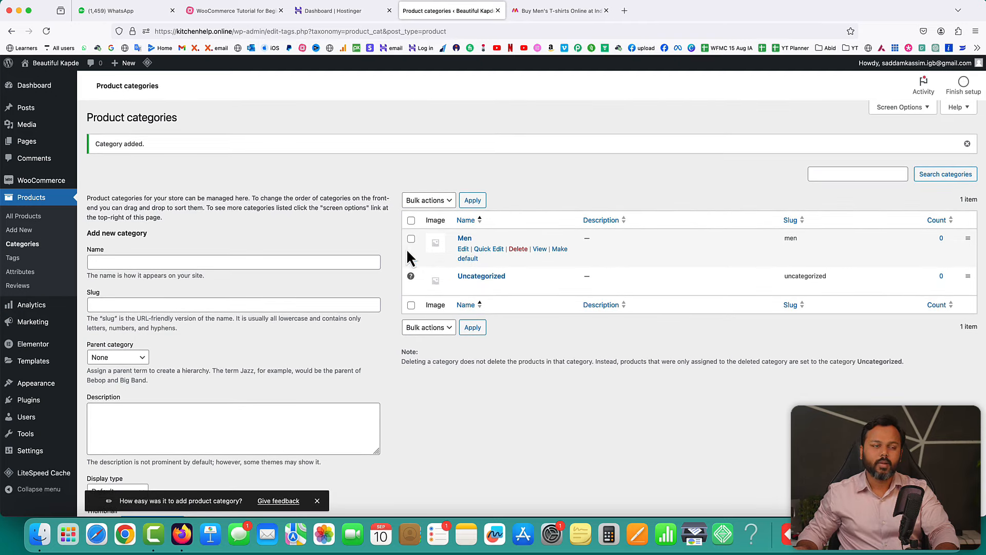
click(200, 262)
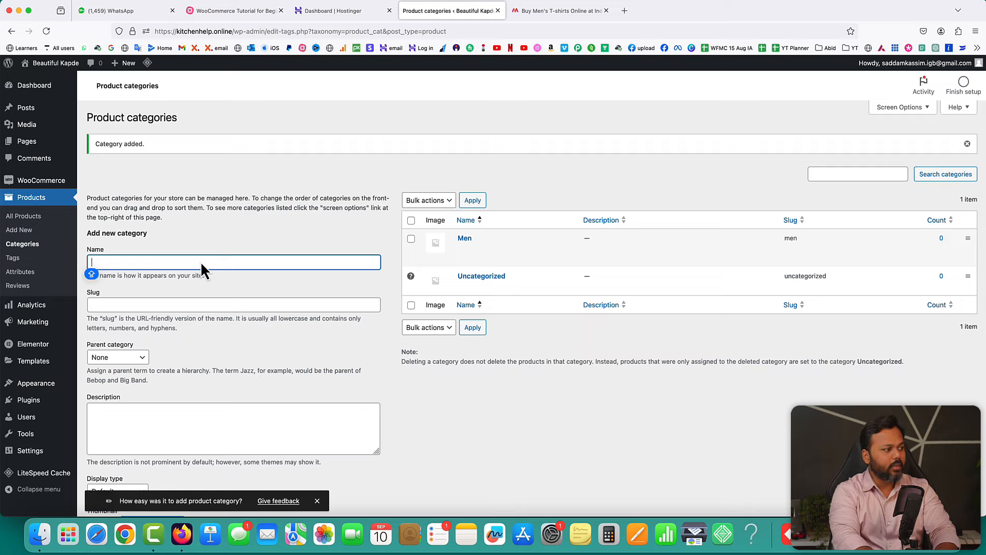
text(Women)
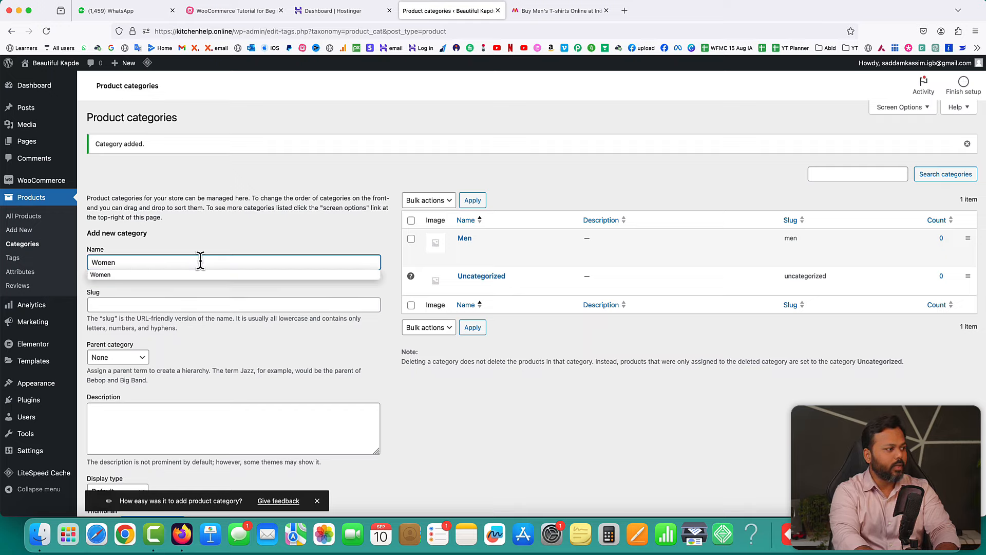
click(406, 412)
scroll(405, 411, down, 3)
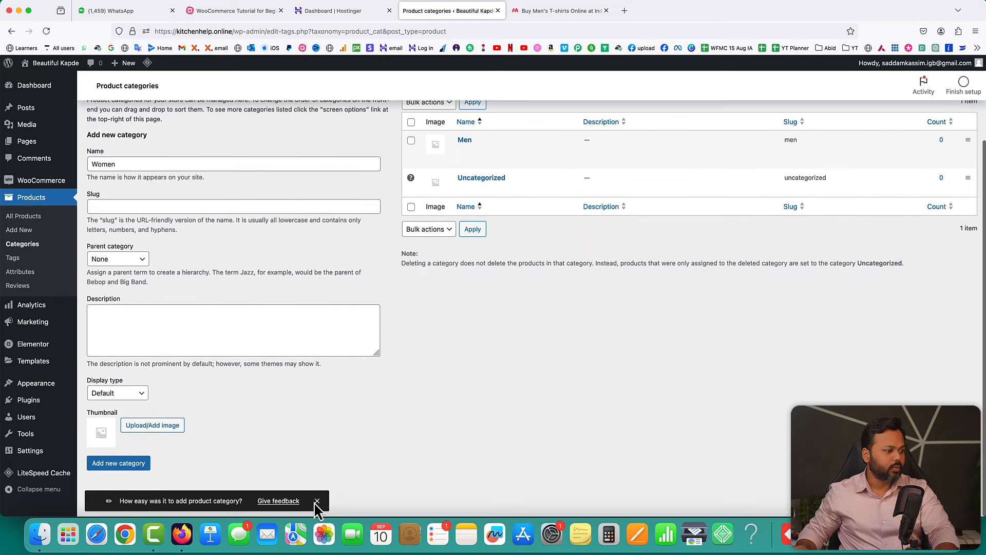
click(318, 502)
click(118, 463)
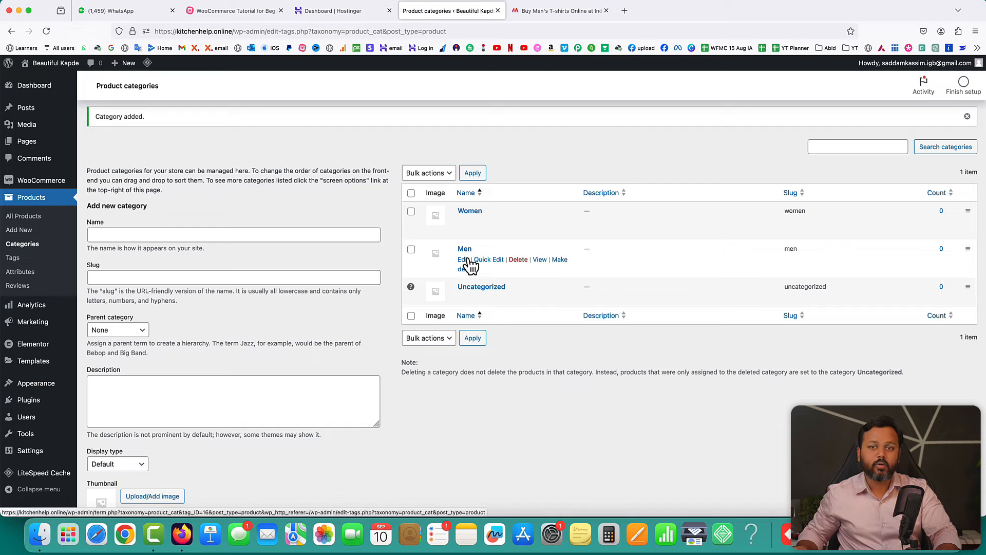
- Add a Men T-shirts category with Men as its parent
click(142, 232)
text(Men)
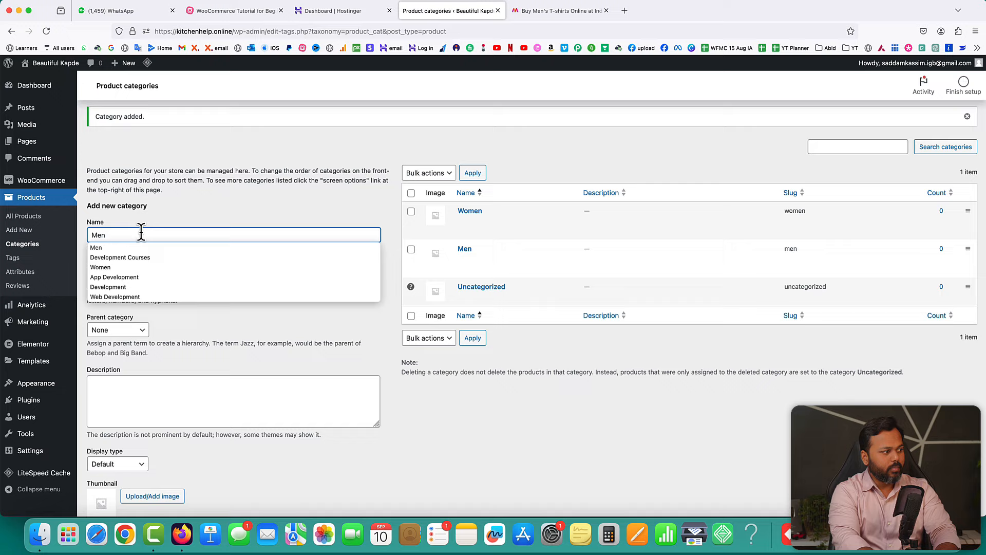
text( T-shirt)
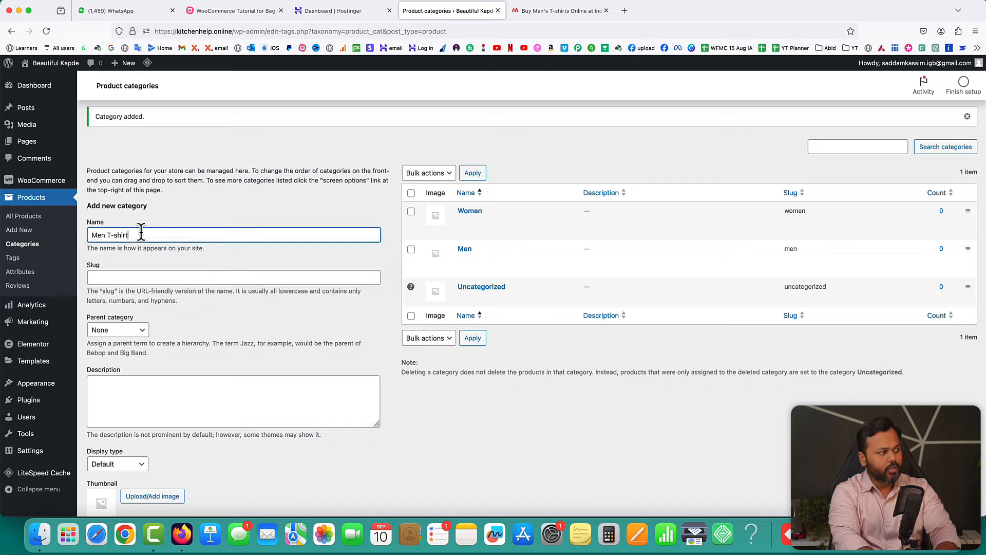
text(s)
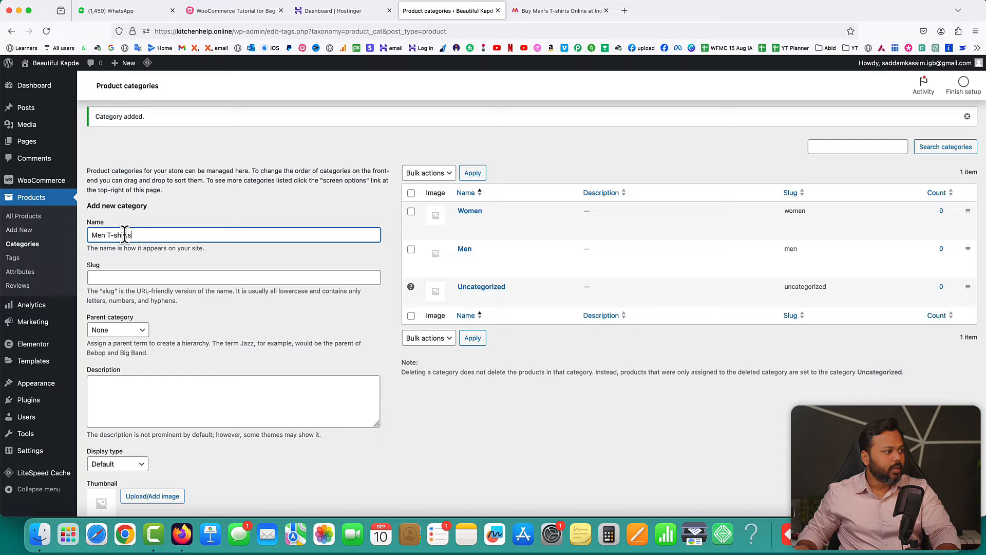
drag(132, 235, 87, 235)
mouse_move(461, 260)
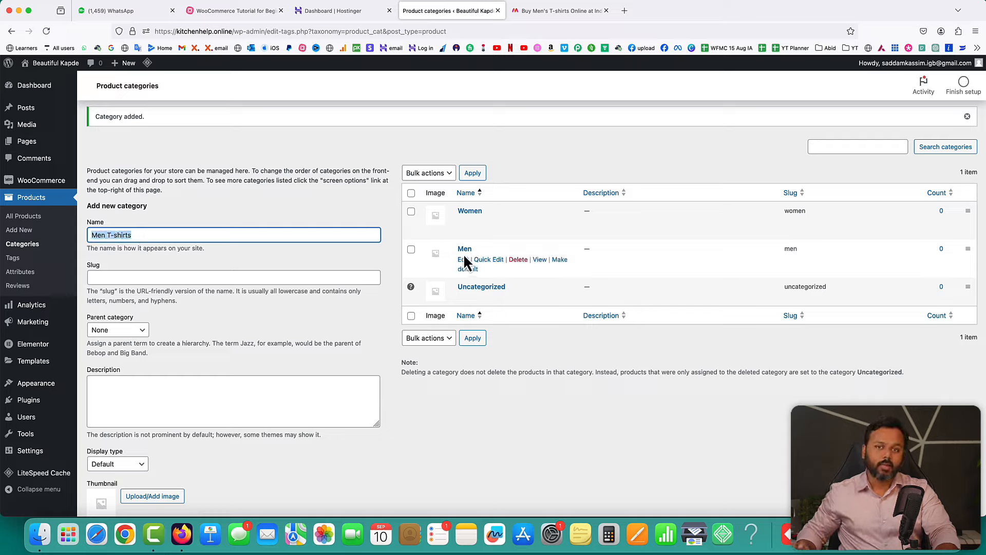
click(119, 331)
click(110, 352)
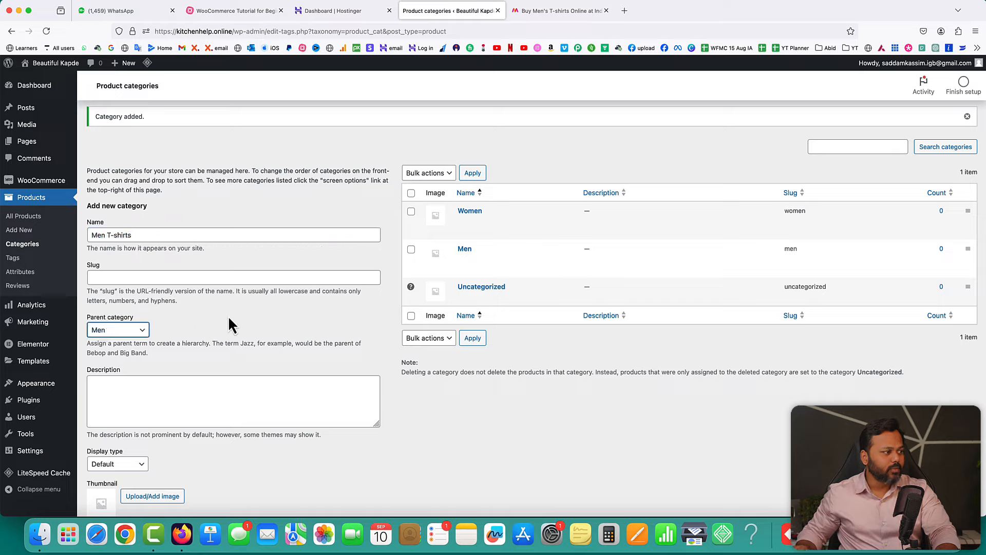
drag(96, 235, 132, 235)
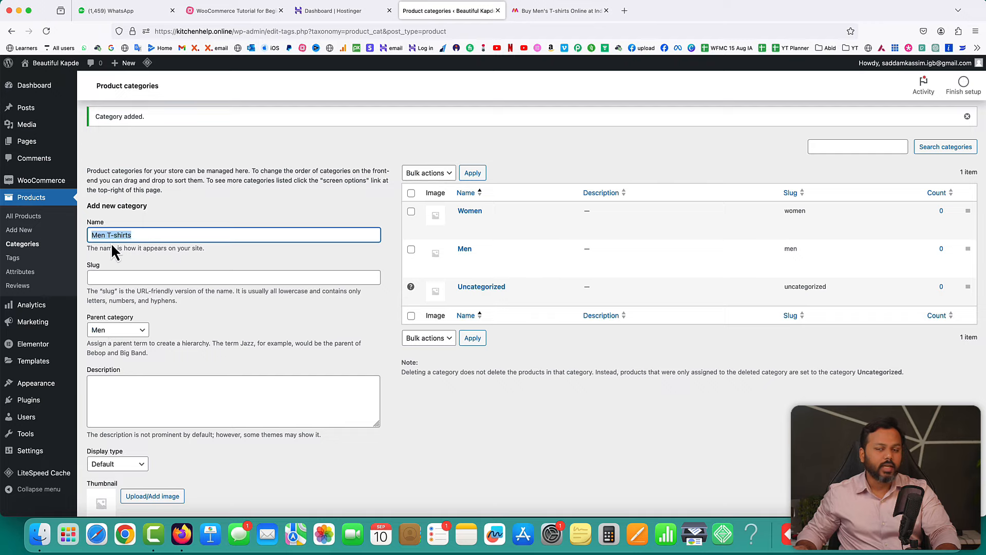
scroll(264, 302, down, 3)
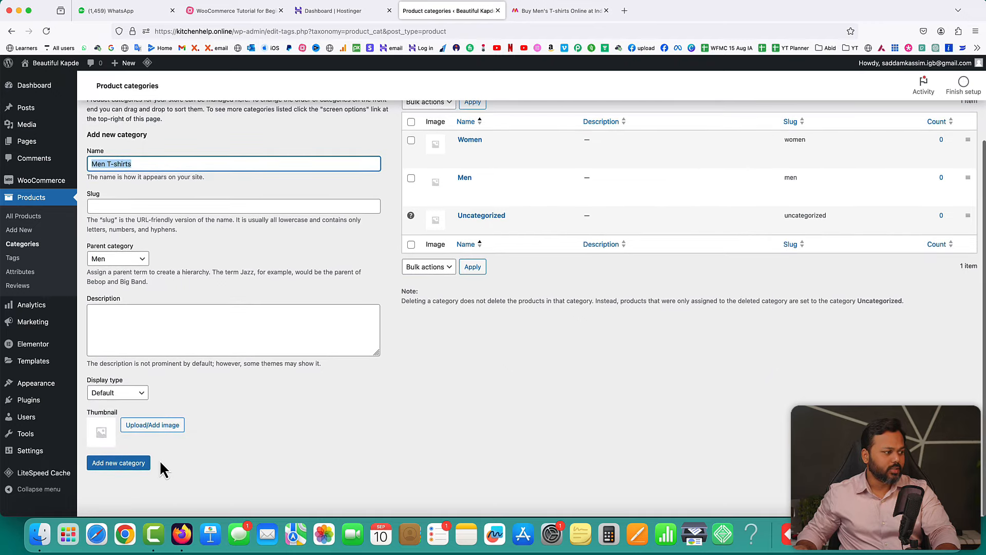
click(127, 465)
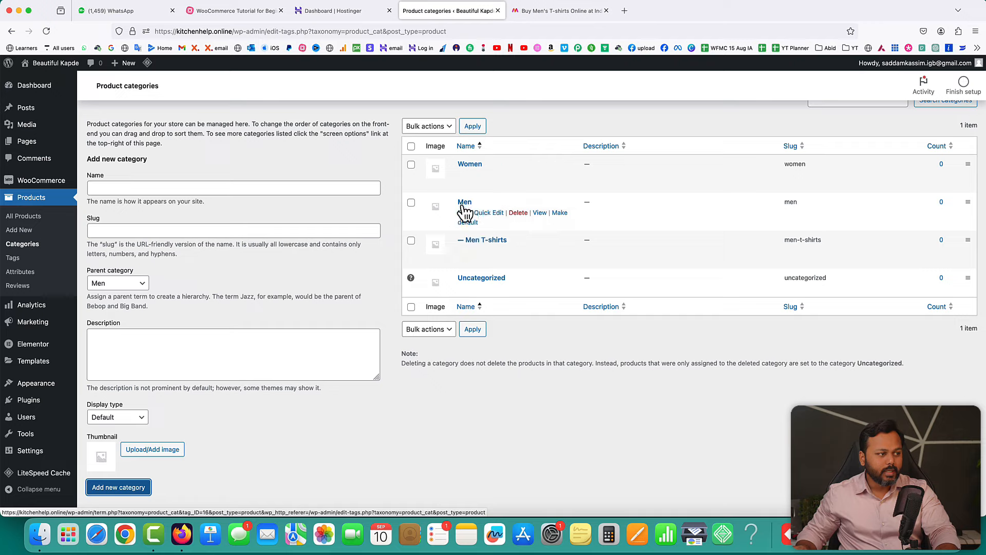
- Add a Women T-shirts category with Women as its parent
click(168, 188)
text(Wome)
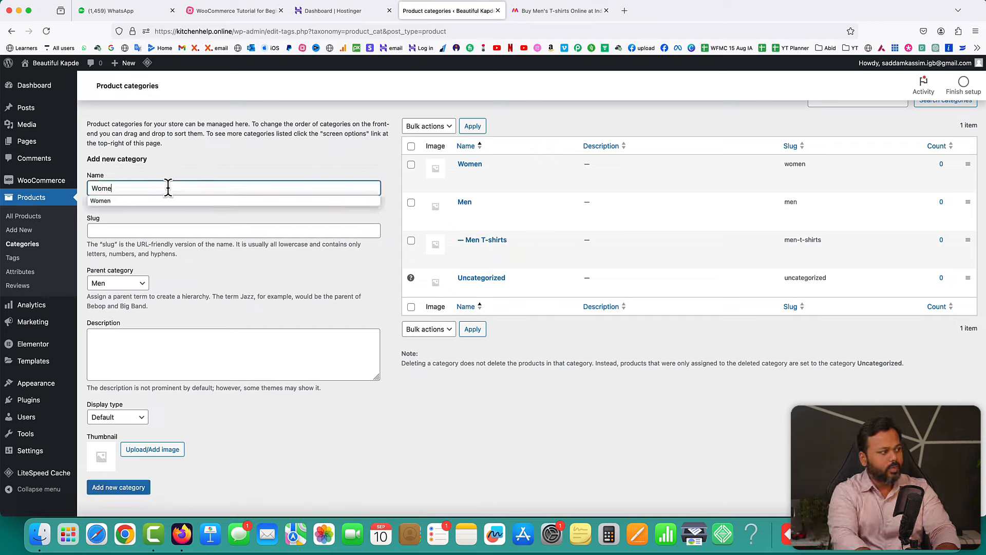
text(n T-shirts)
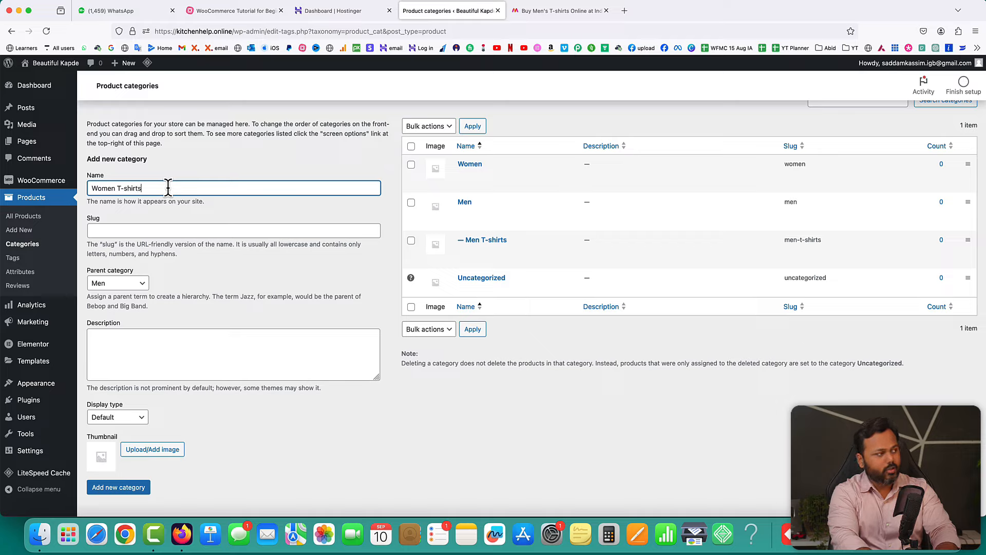
click(136, 286)
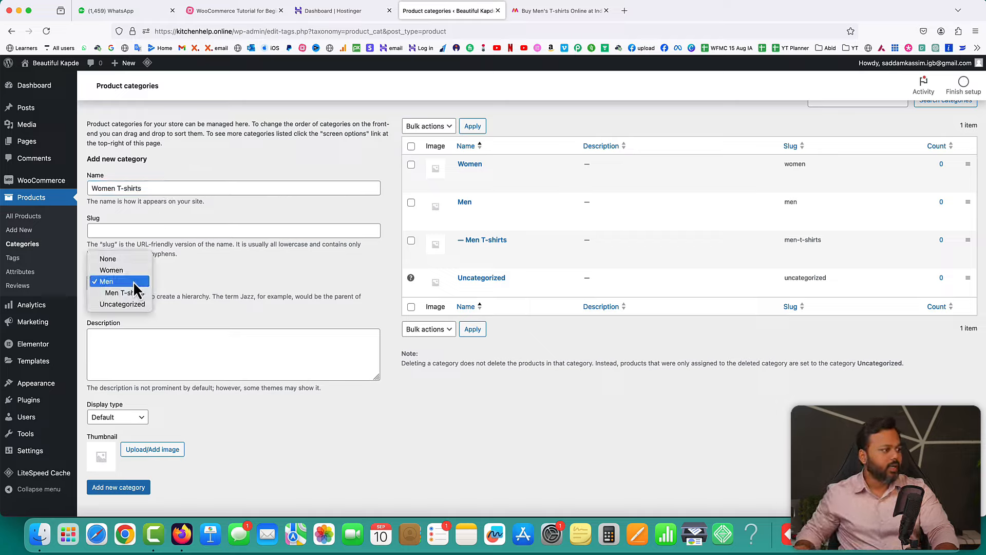
click(115, 270)
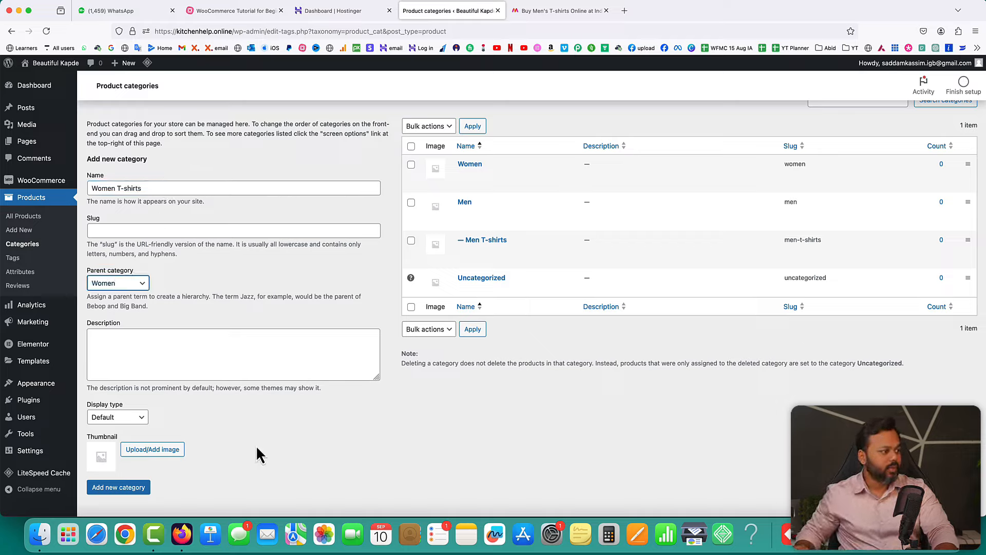
click(114, 492)
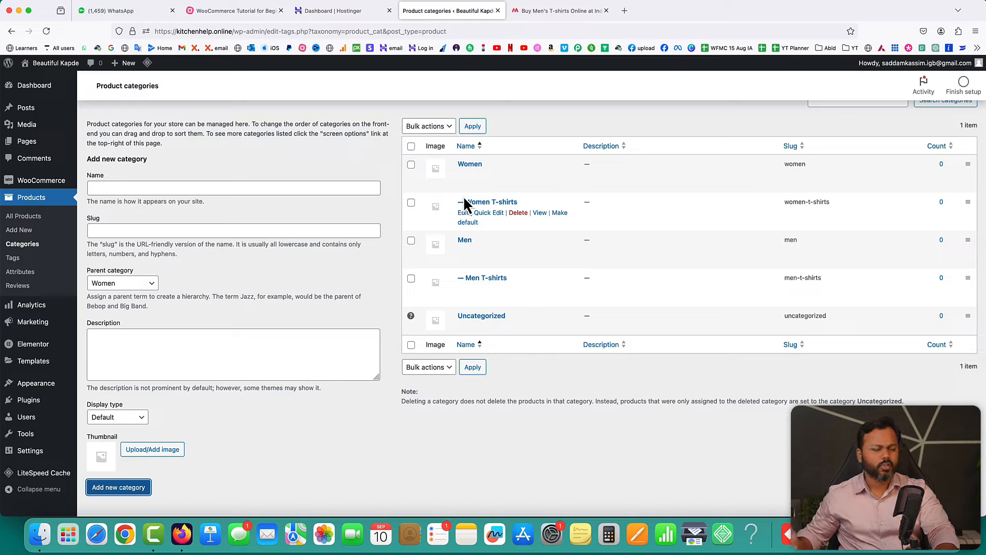
- Add a Kids category with its parent category set to None
click(207, 186)
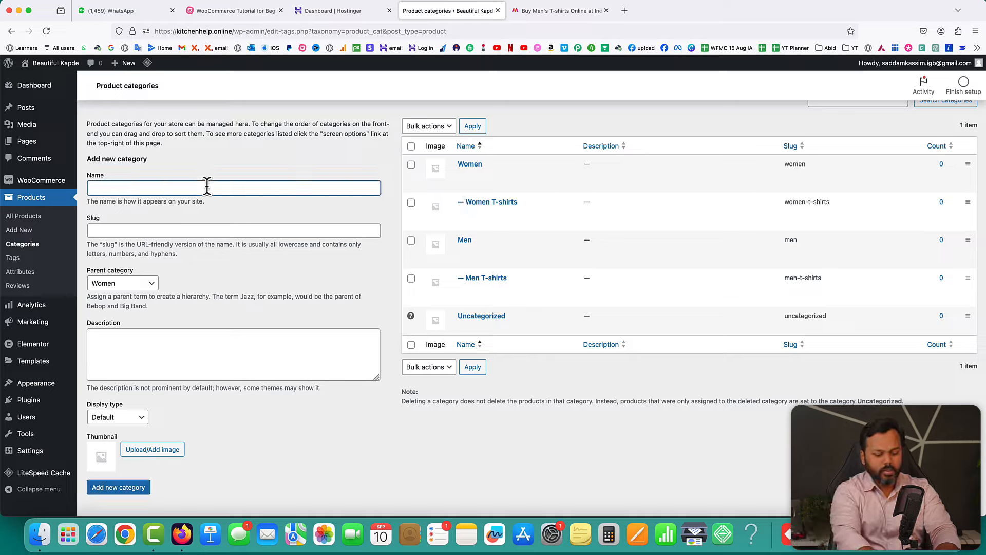
text(Kids)
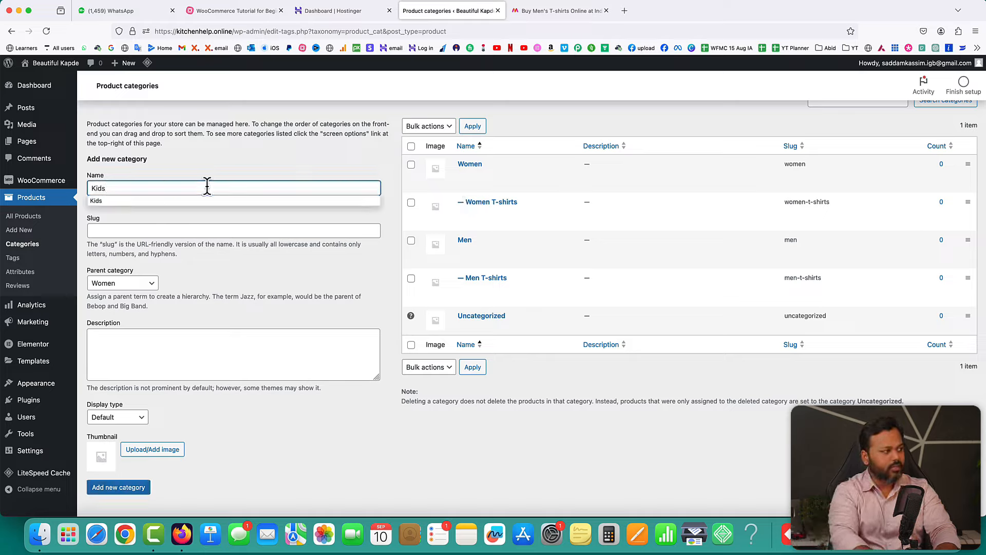
click(143, 285)
click(113, 271)
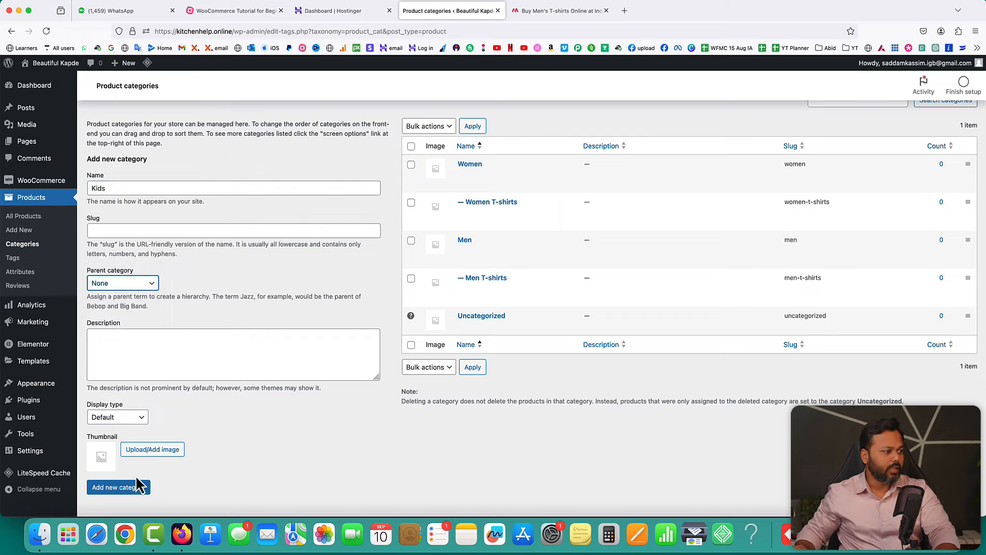
click(118, 490)
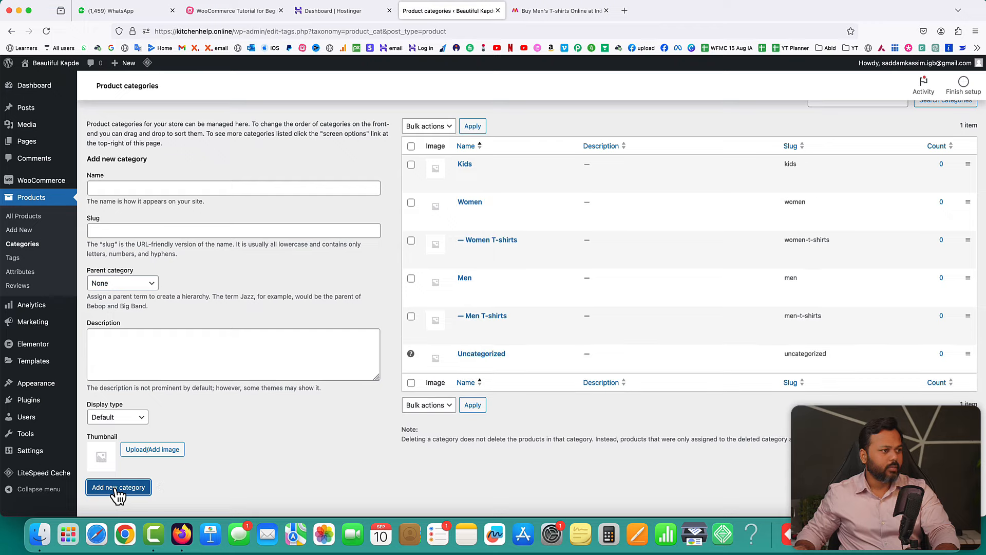
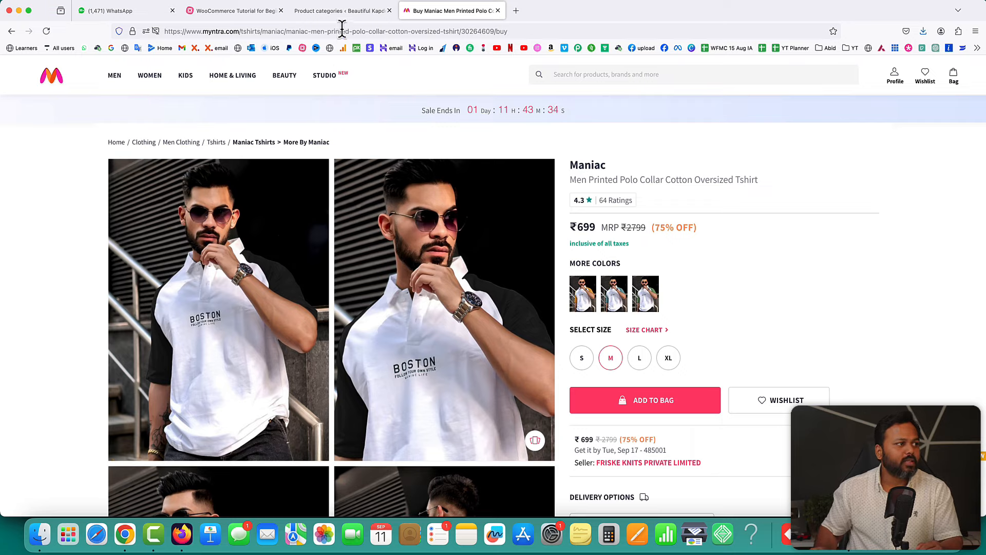
- Return to the WordPress tab listing the product categories
click(341, 11)
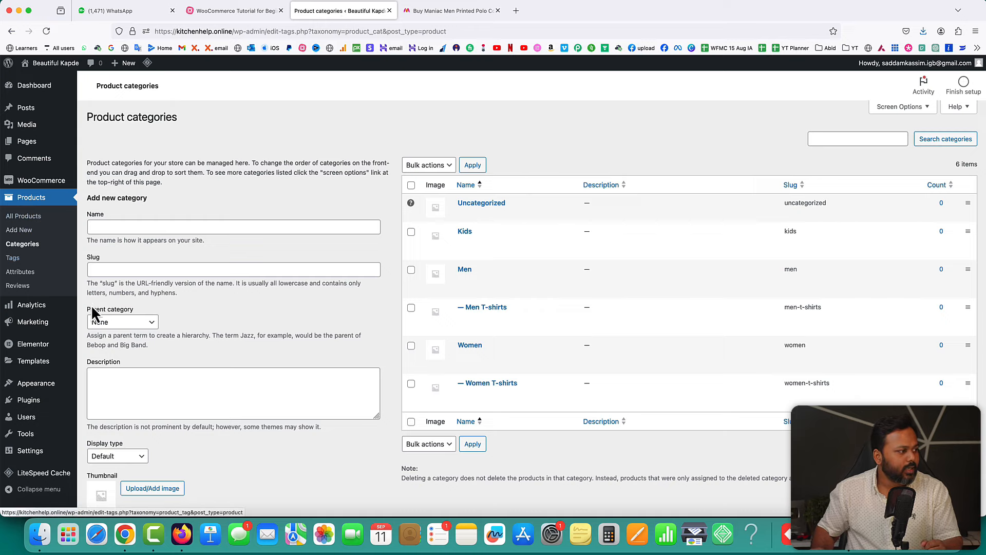
- Add a new product named 'Men Printed Polo Collar Cotton Oversized Tshirt', copied from the Myntra listing
click(18, 229)
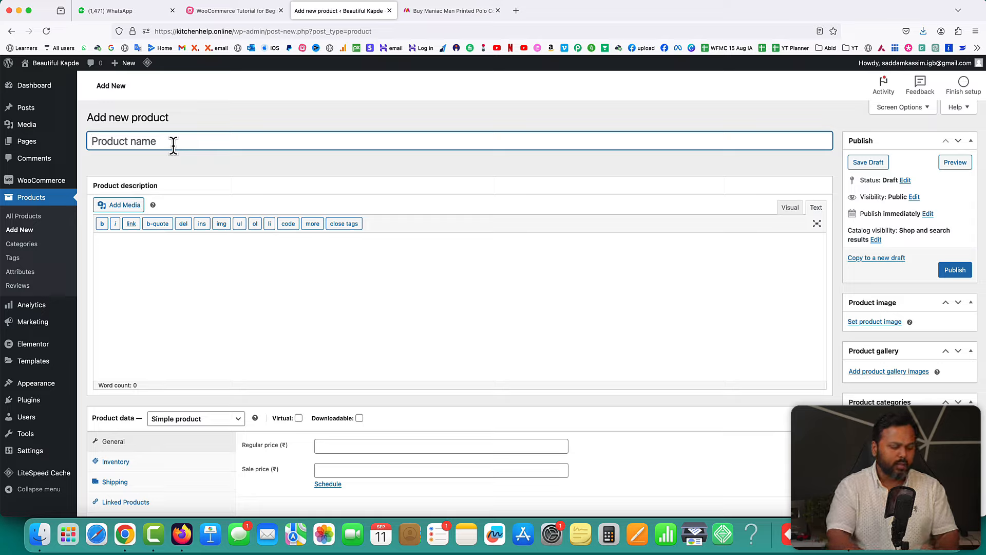
click(452, 10)
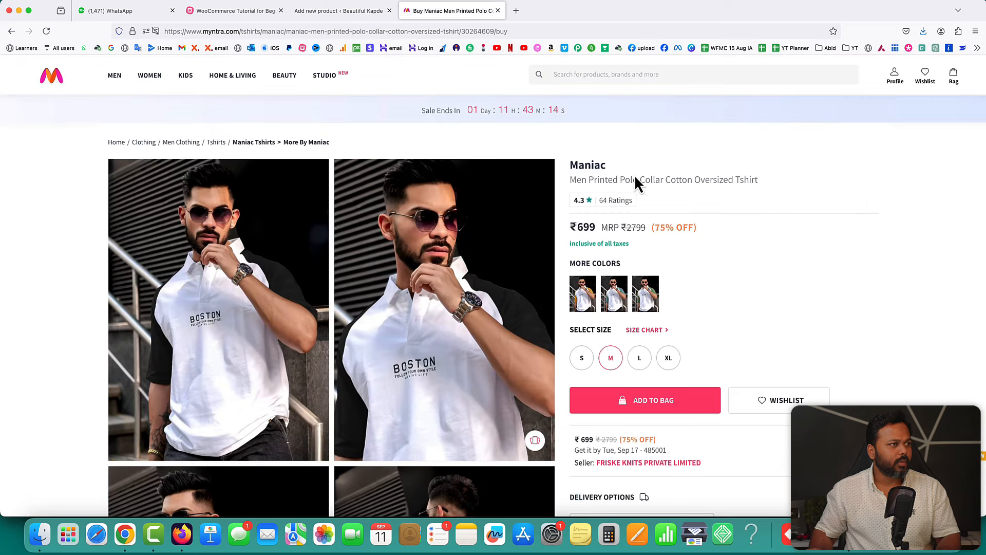
drag(569, 179, 754, 179)
key(super+c)
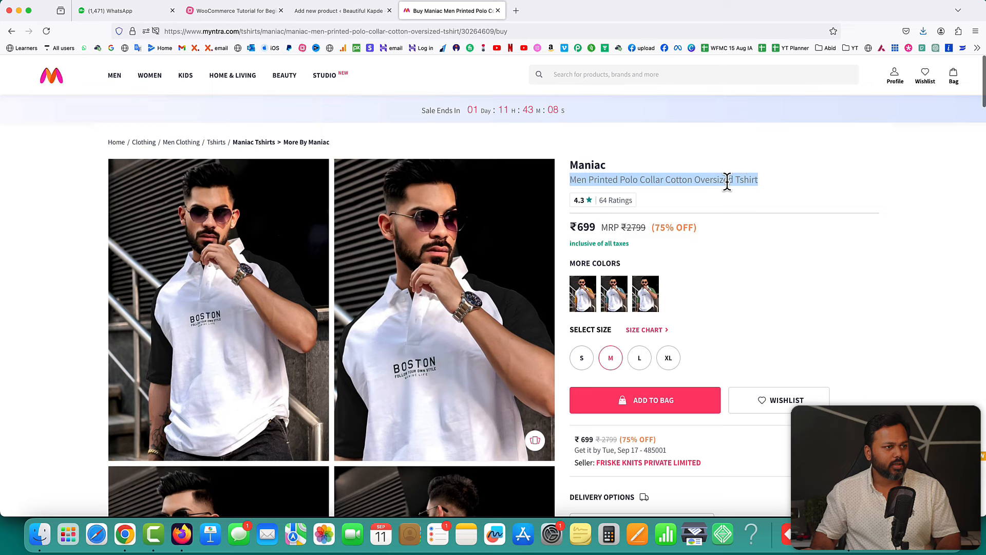
click(338, 12)
key(super+v)
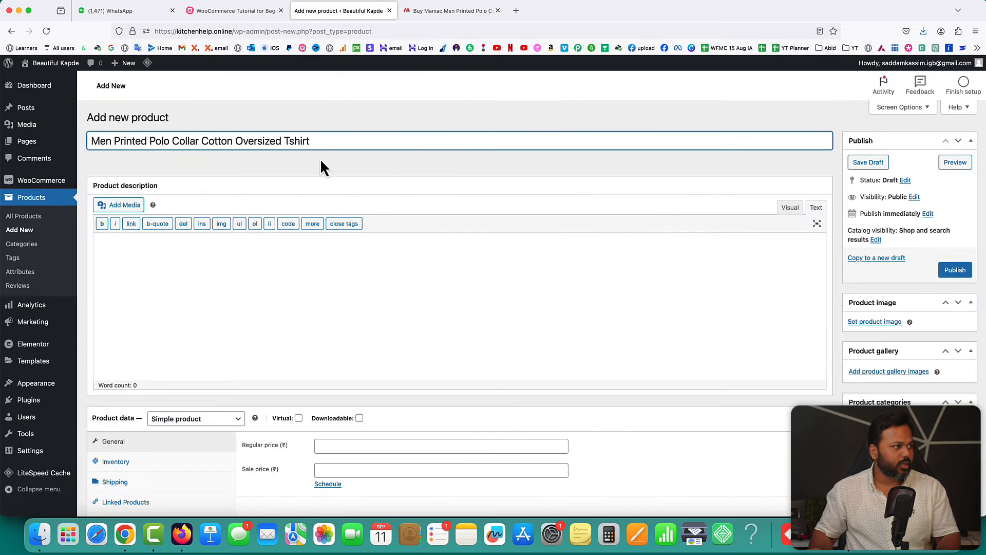
scroll(389, 207, down, 2)
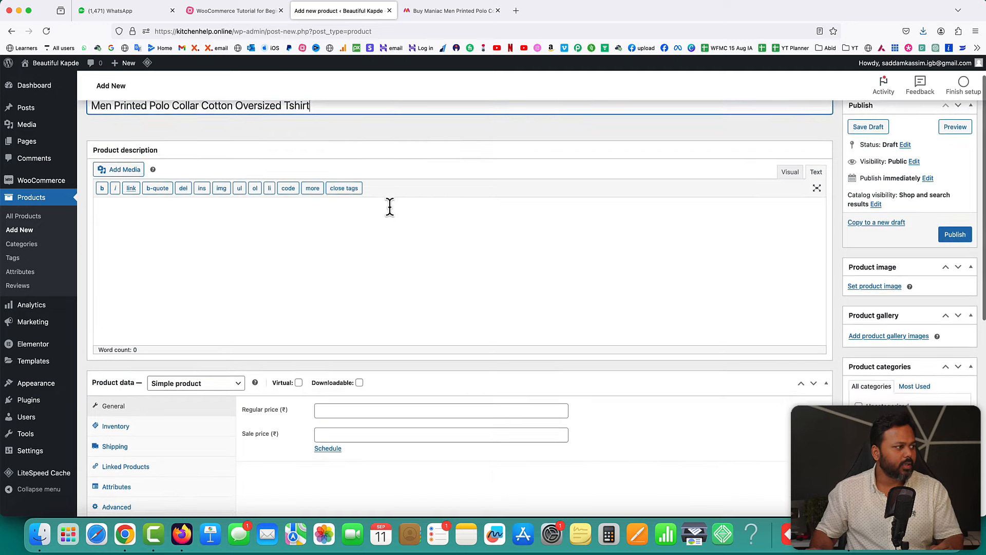
- Keep the product type as Simple product in the Product data panel
click(285, 206)
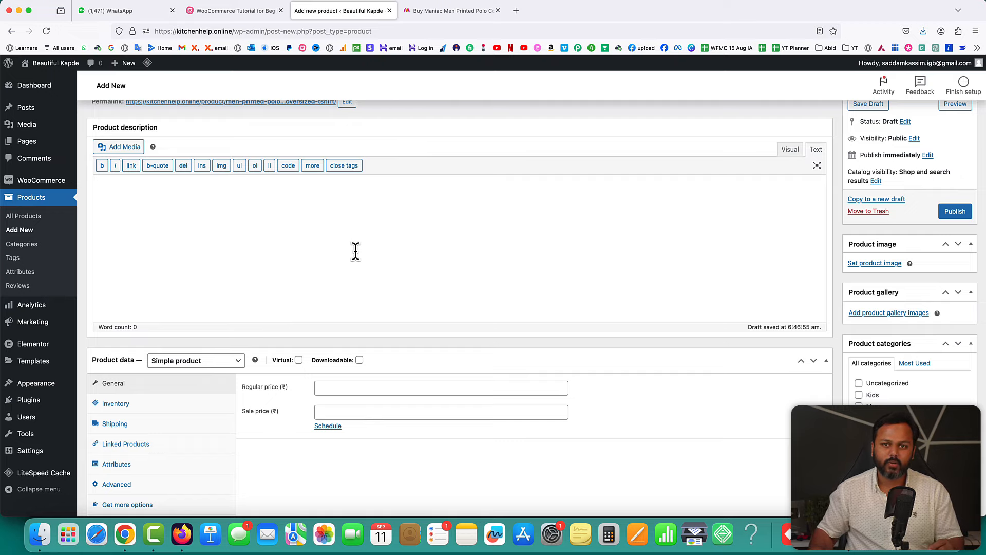
scroll(427, 304, down, 5)
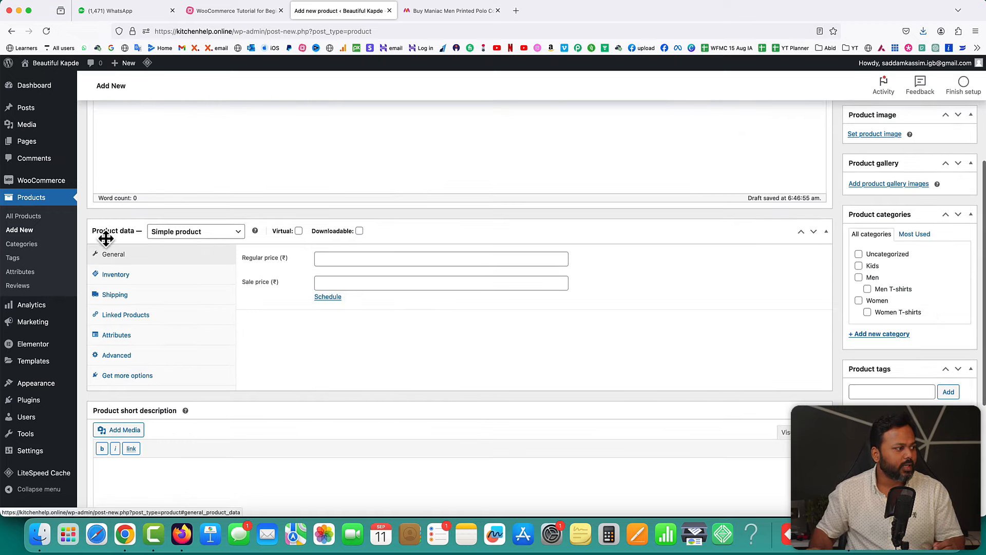
click(175, 234)
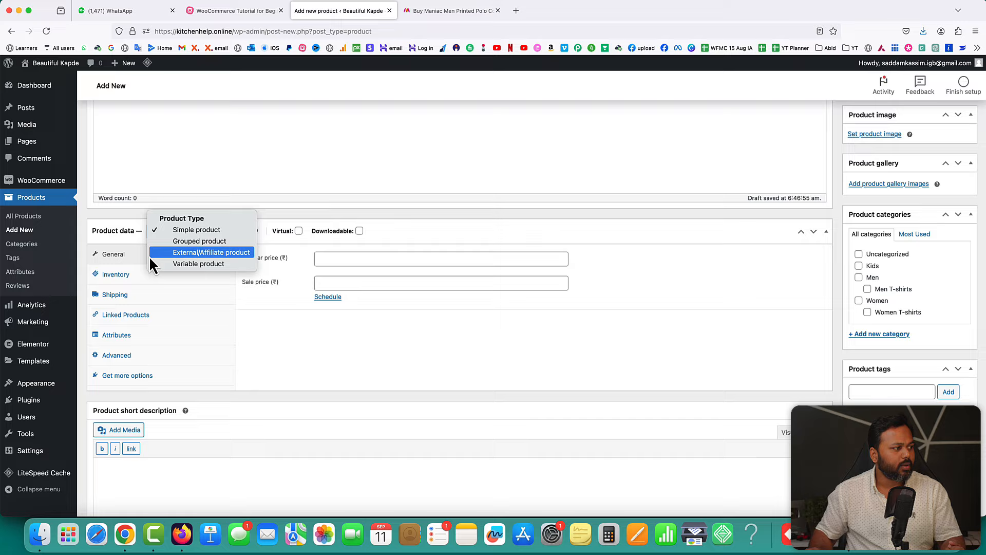
click(325, 340)
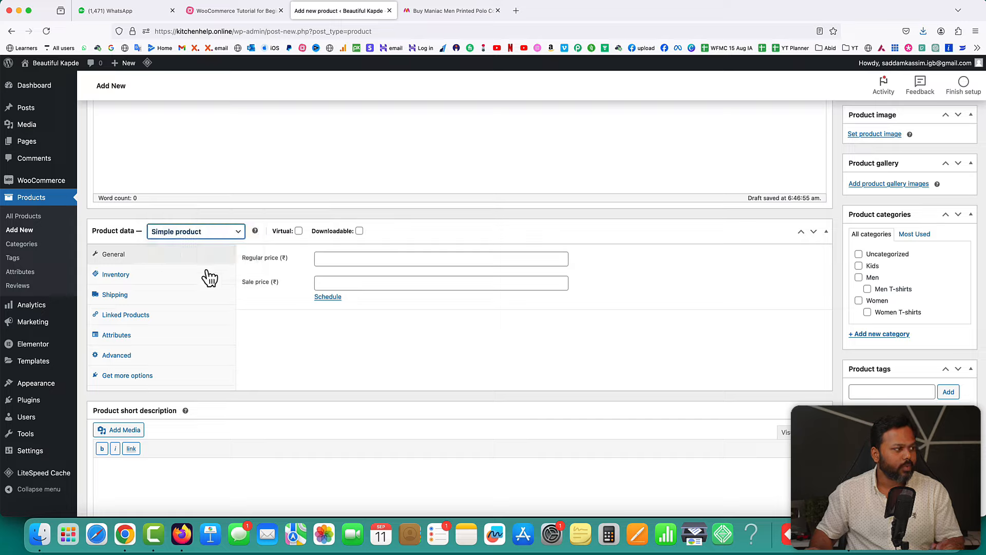
click(391, 341)
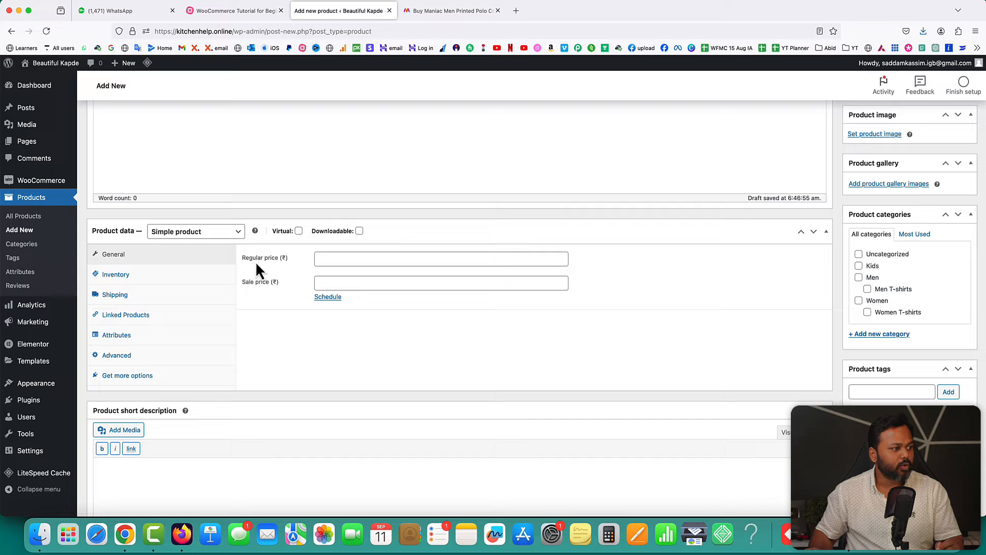
drag(248, 287, 261, 284)
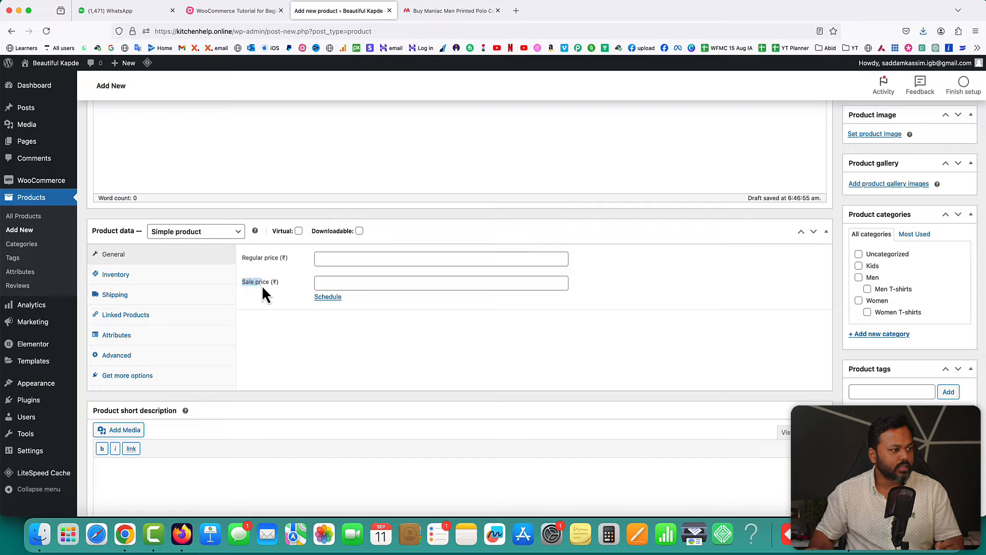
- Enter a regular price of 499 and leave the sale price empty
click(362, 264)
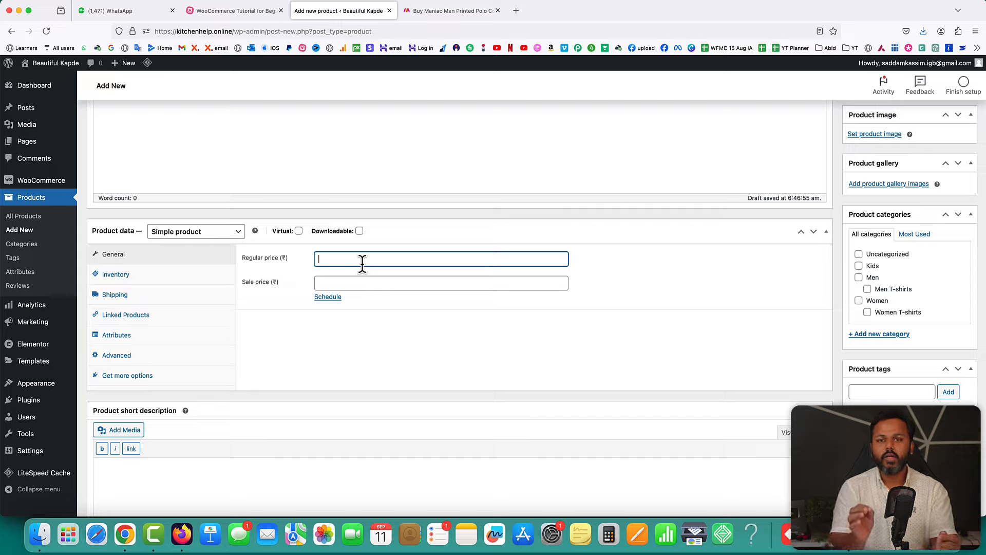
text(499)
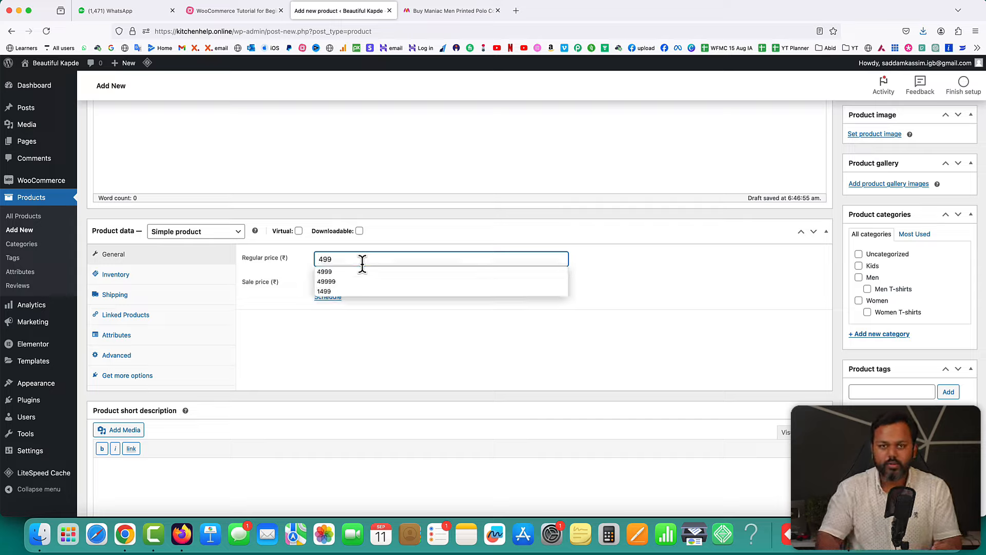
click(270, 274)
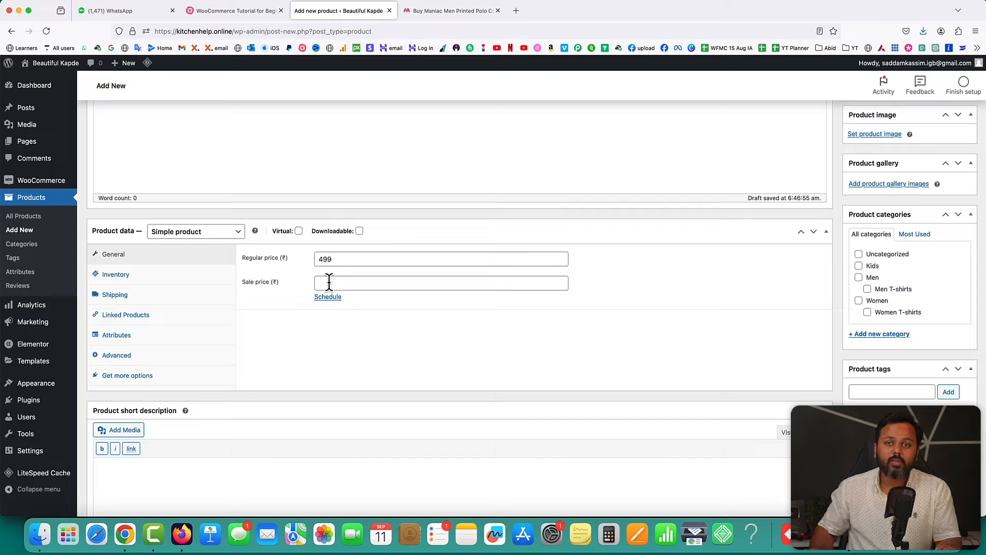
click(327, 281)
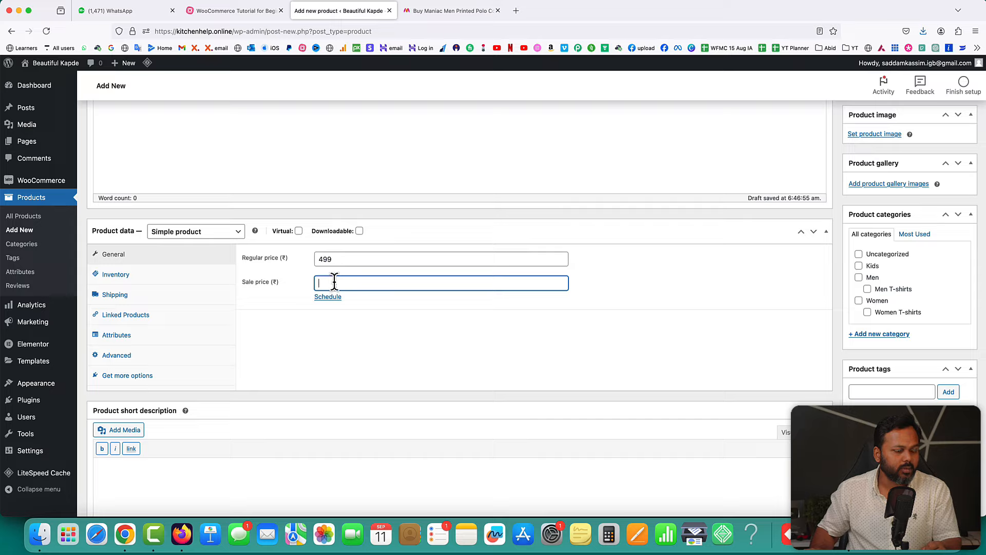
text(399)
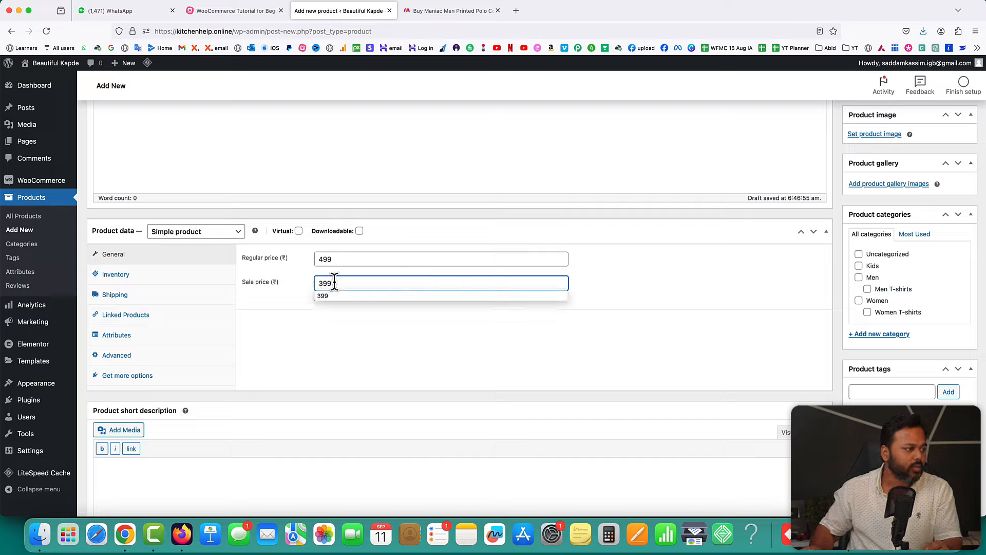
click(340, 337)
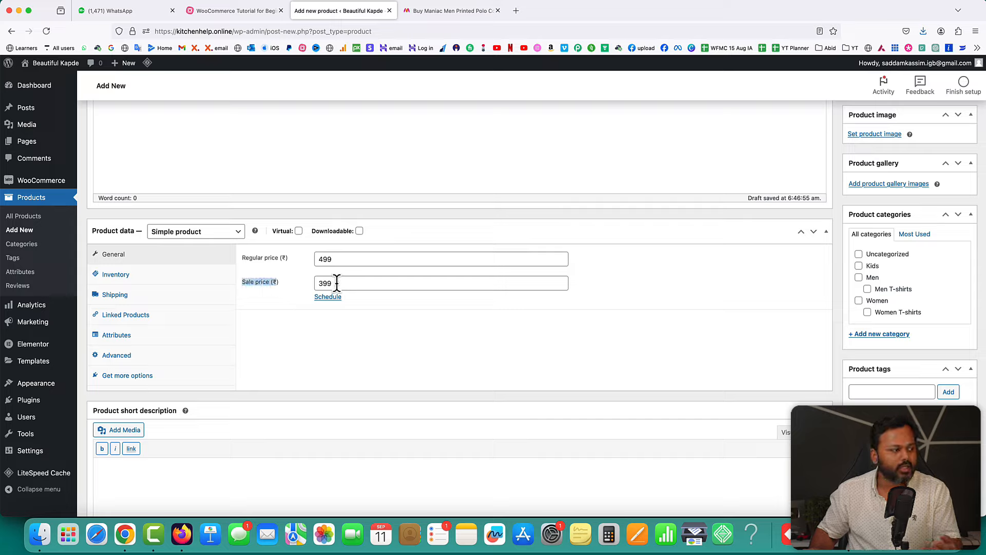
drag(337, 283, 304, 284)
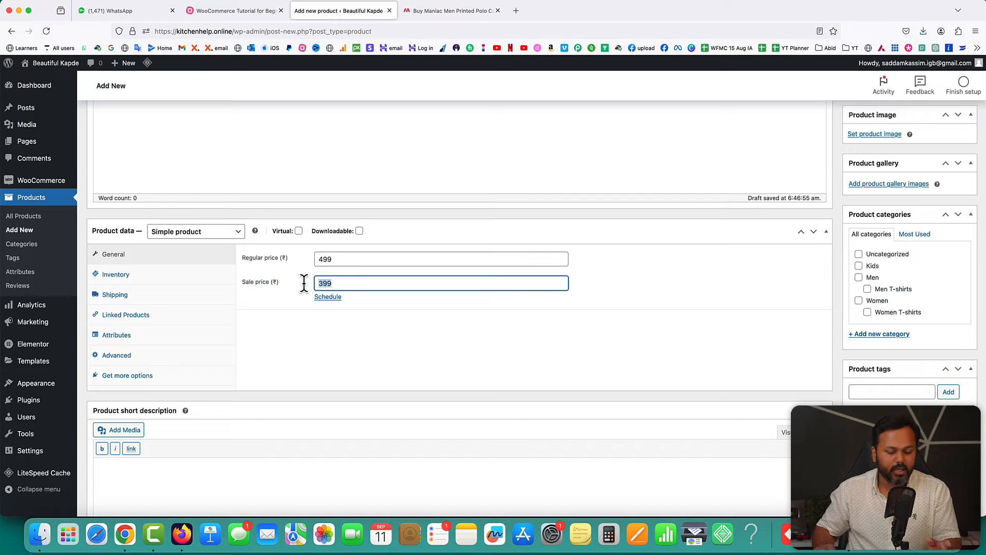
click(473, 323)
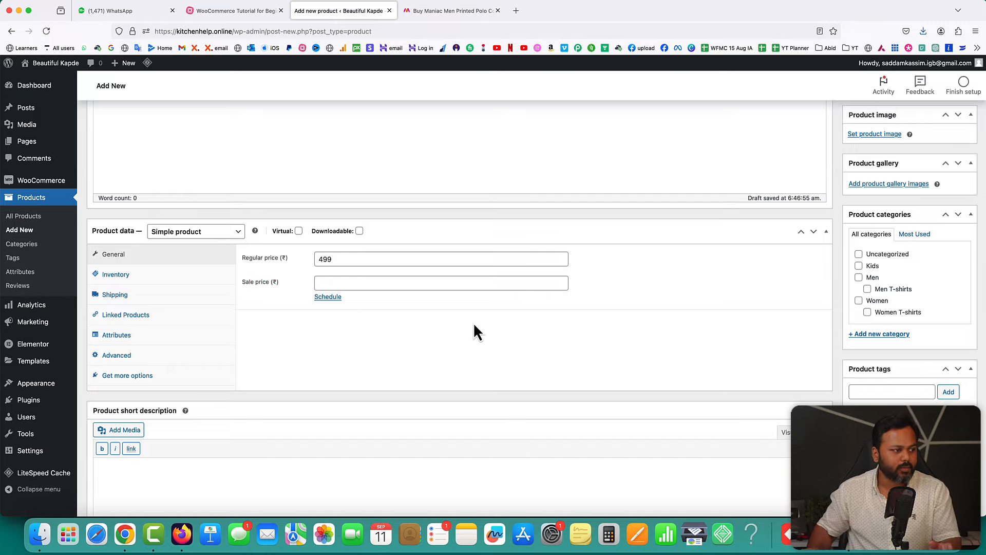
scroll(473, 322, down, 5)
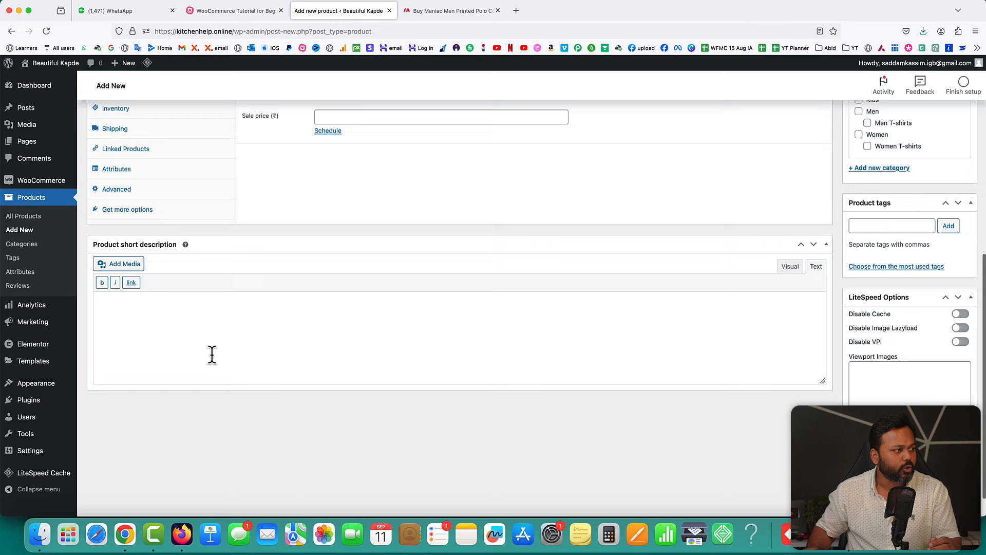
- Paste the Myntra Product Details lines into the short description, then collapse LiteSpeed Options
click(246, 319)
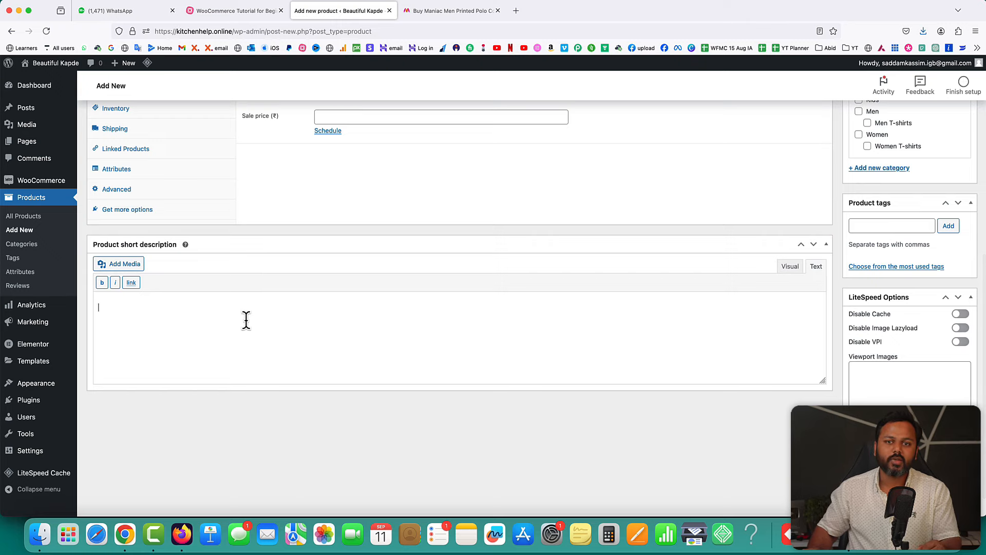
click(461, 14)
click(345, 12)
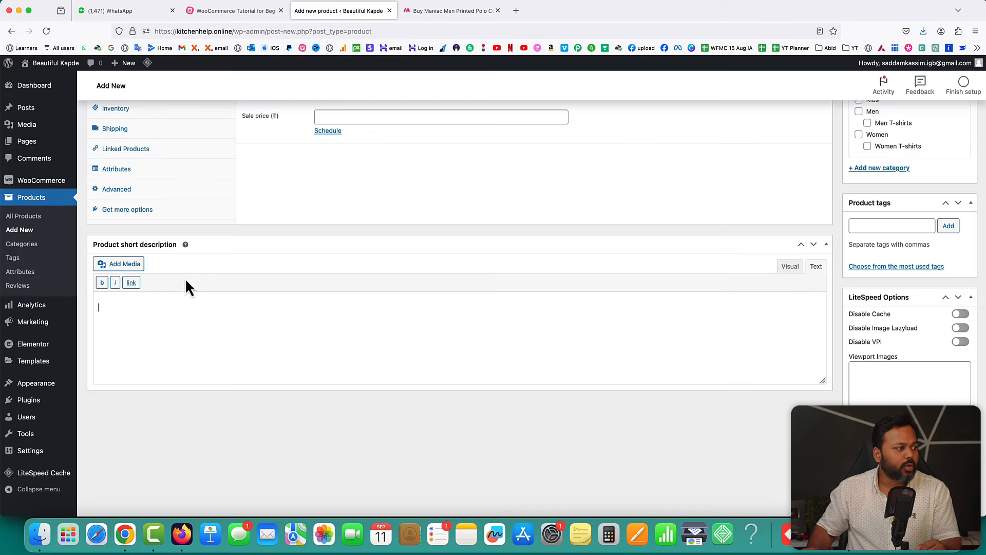
click(450, 11)
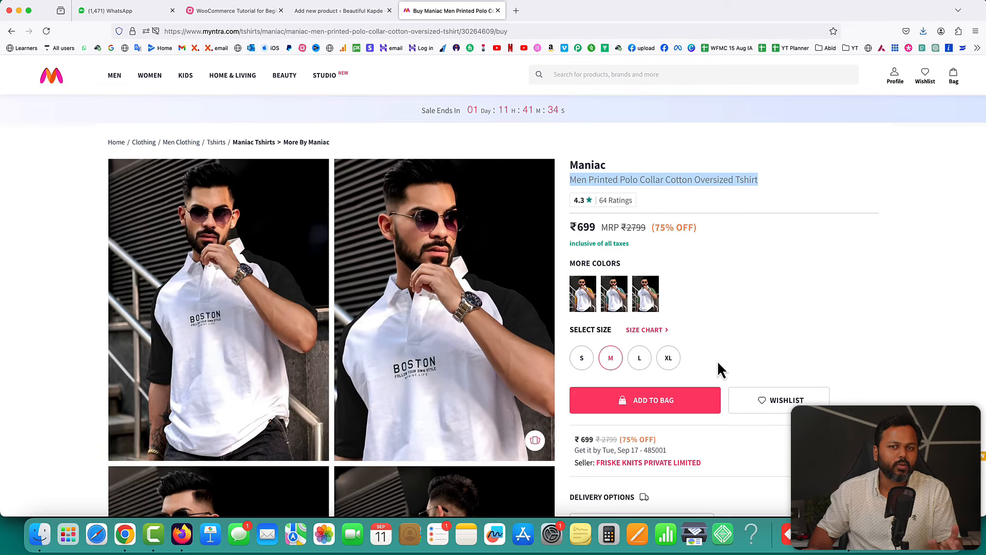
scroll(759, 362, down, 10)
scroll(760, 365, down, 7)
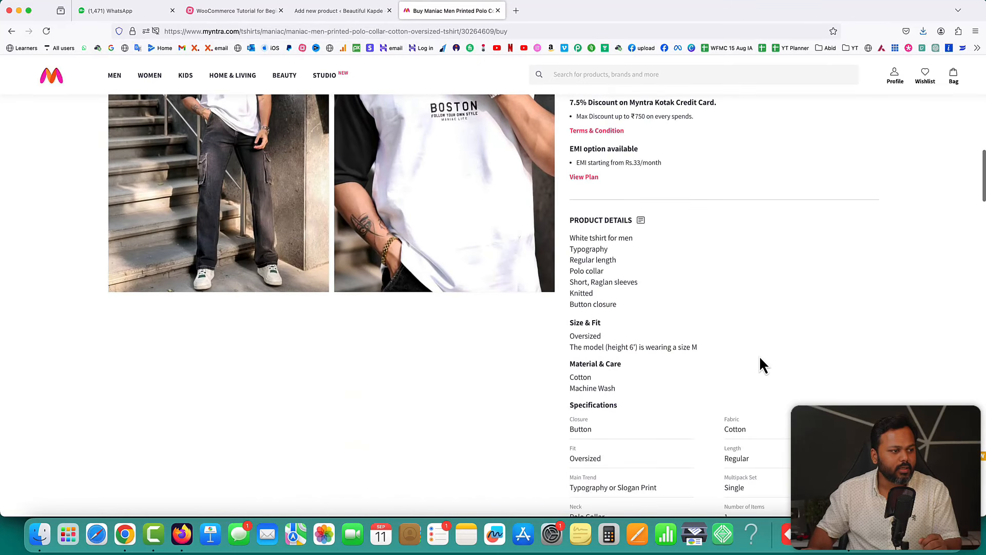
drag(571, 238, 626, 312)
key(super+c)
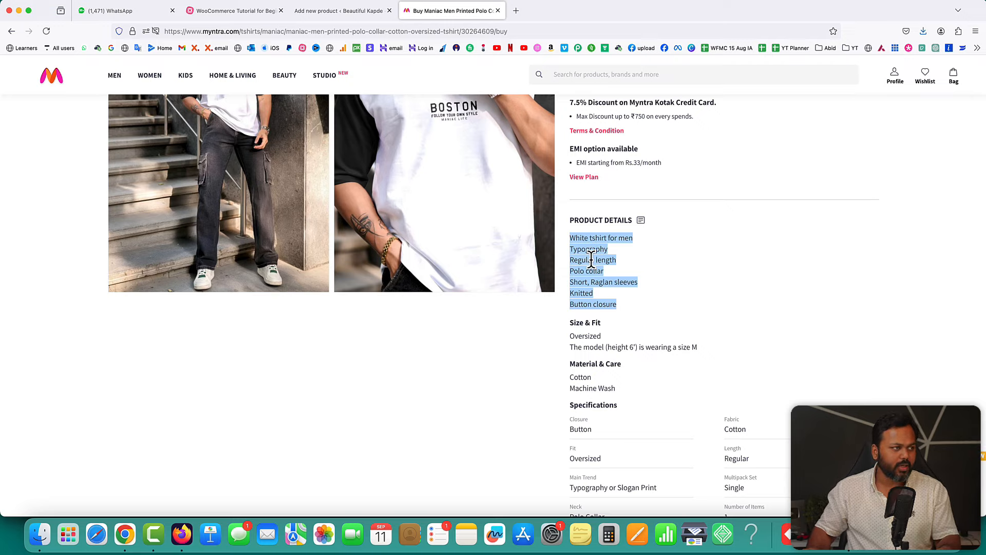
click(351, 11)
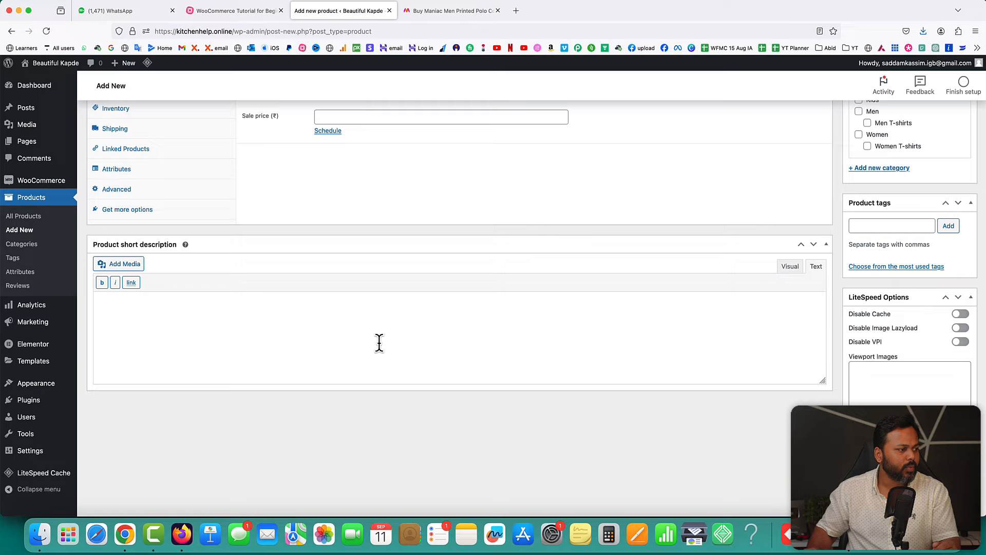
key(super+v)
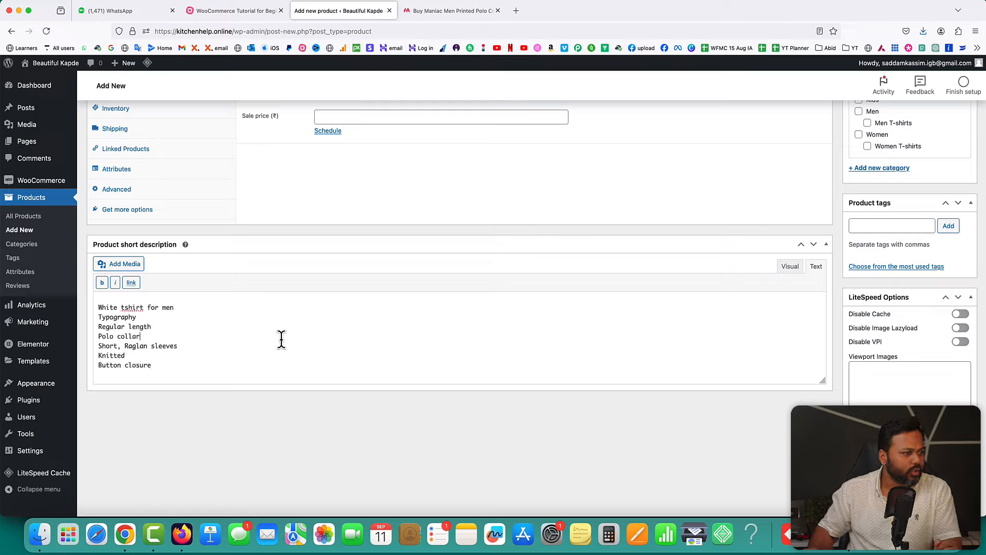
click(226, 337)
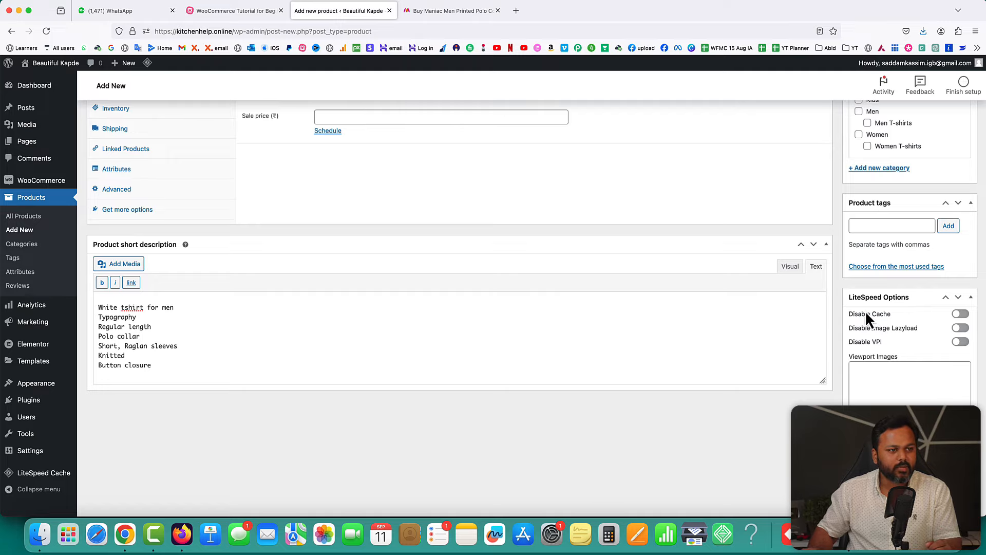
click(970, 297)
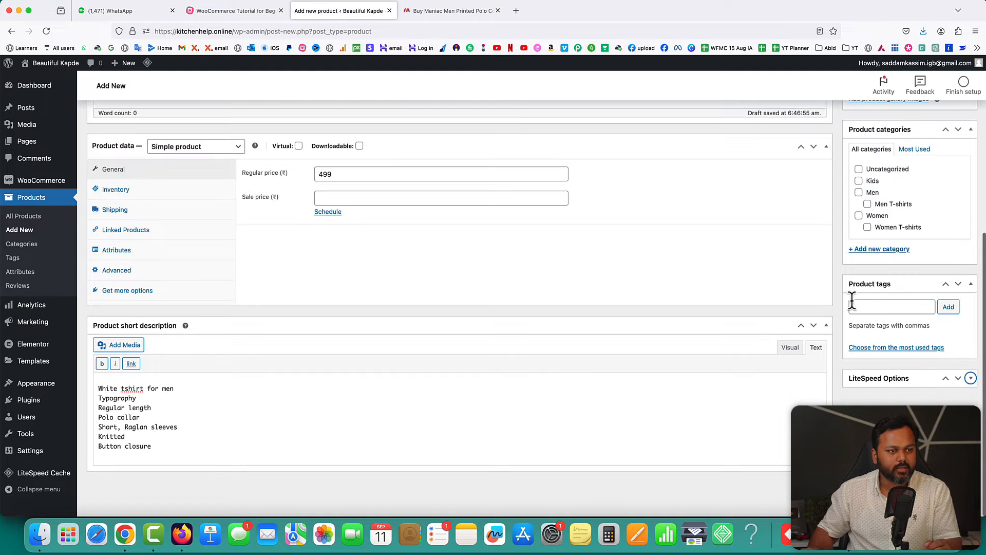
- Collapse Product tags and tick the Men and Men T-shirts categories
click(970, 284)
scroll(788, 254, up, 3)
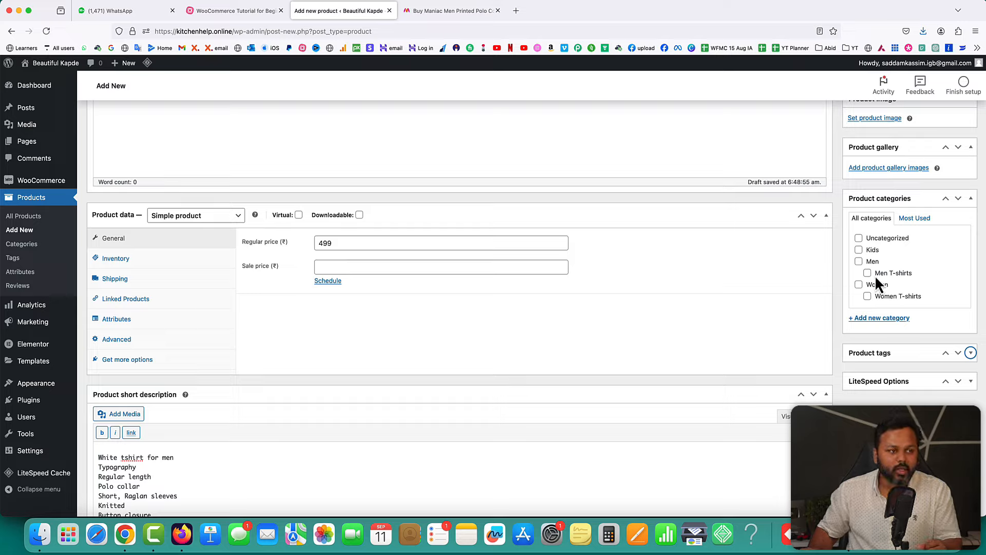
click(858, 261)
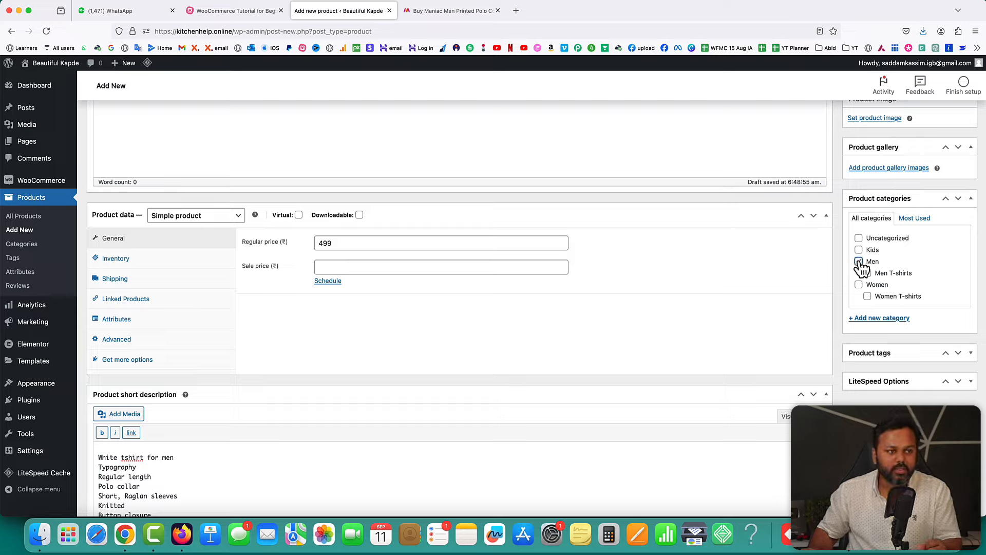
click(868, 273)
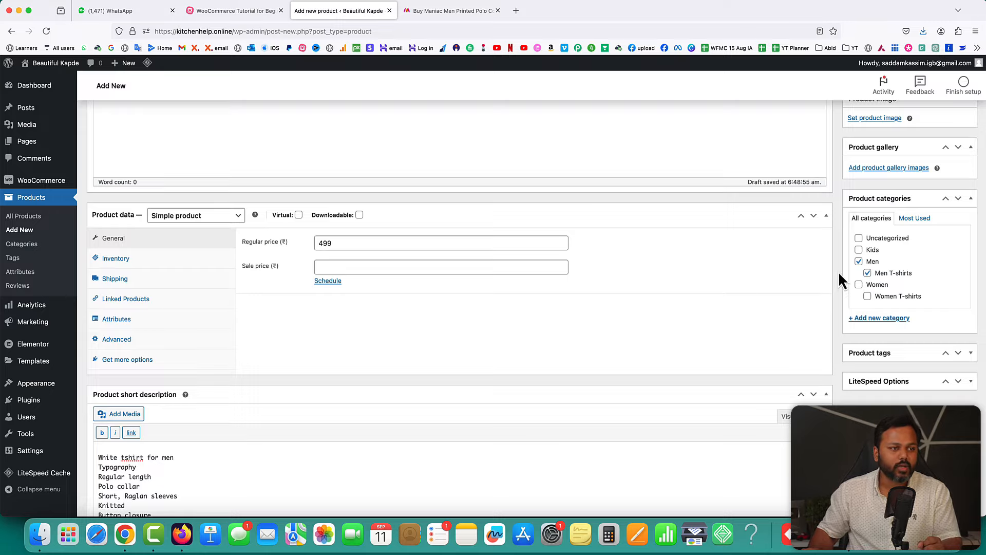
scroll(838, 271, up, 5)
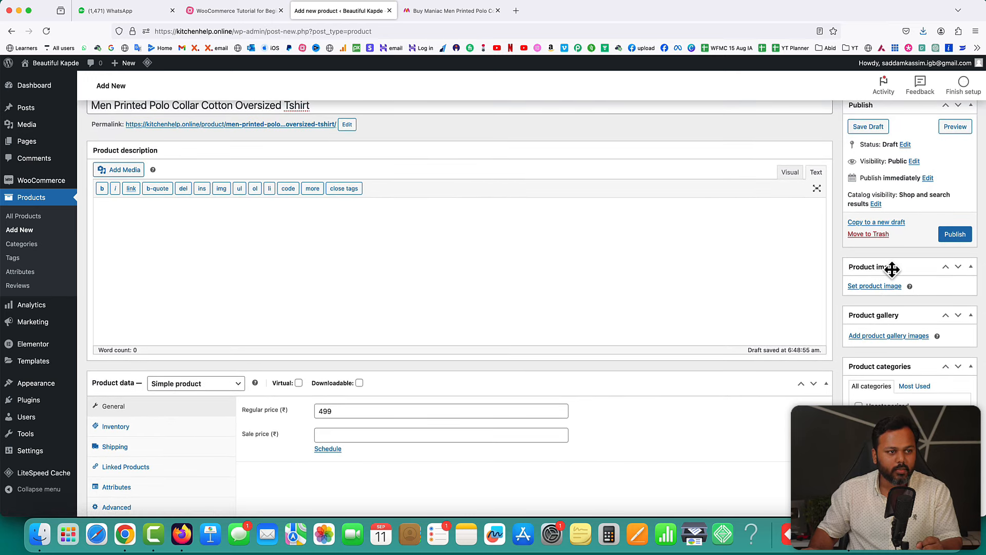
- Upload the orange textured t-shirt photo (-1.webp) from ecommerce products photos as the product image
click(871, 287)
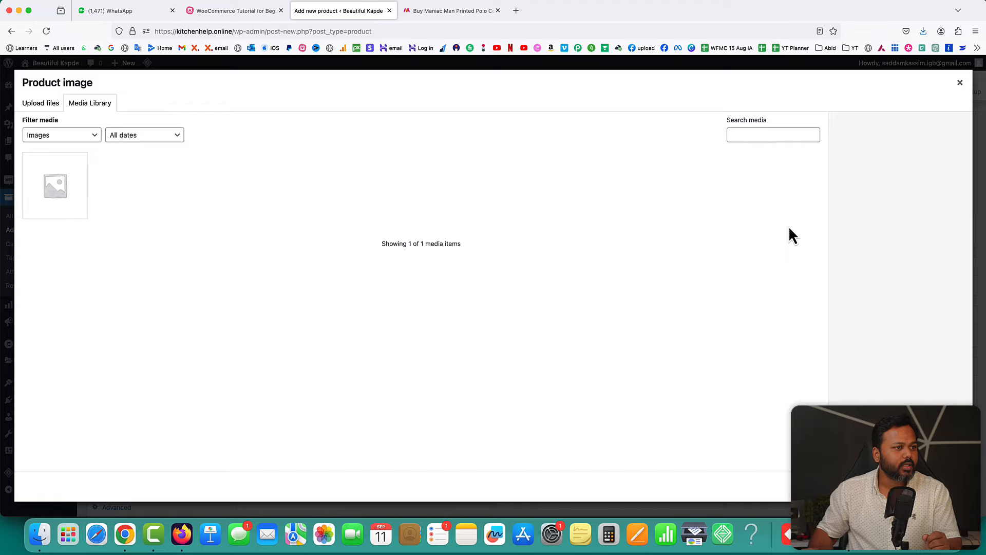
click(42, 104)
click(484, 277)
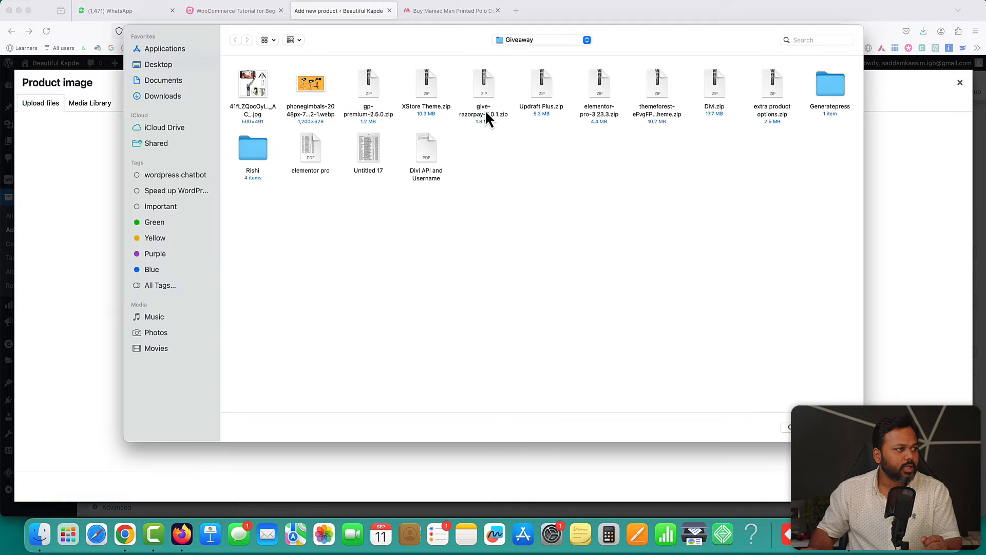
click(159, 65)
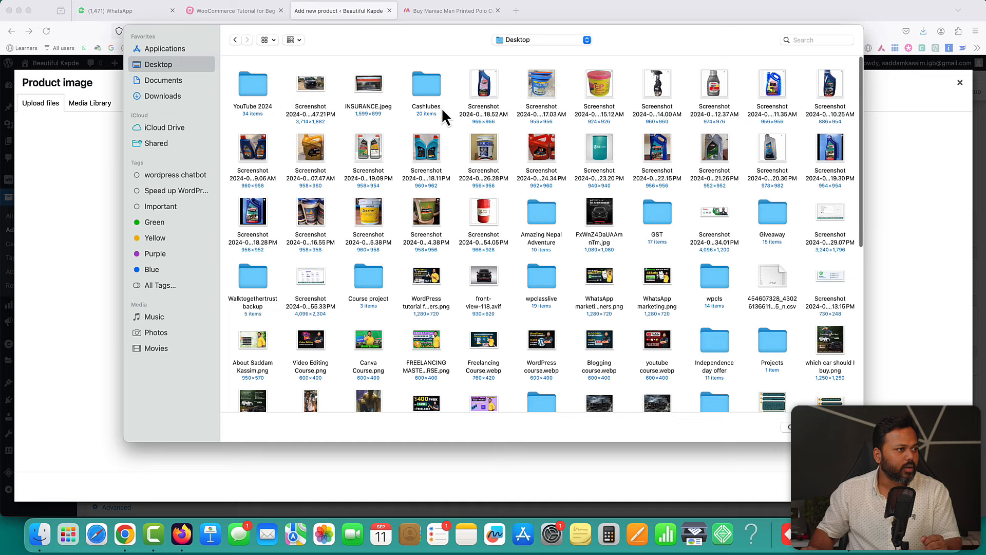
scroll(681, 283, down, 5)
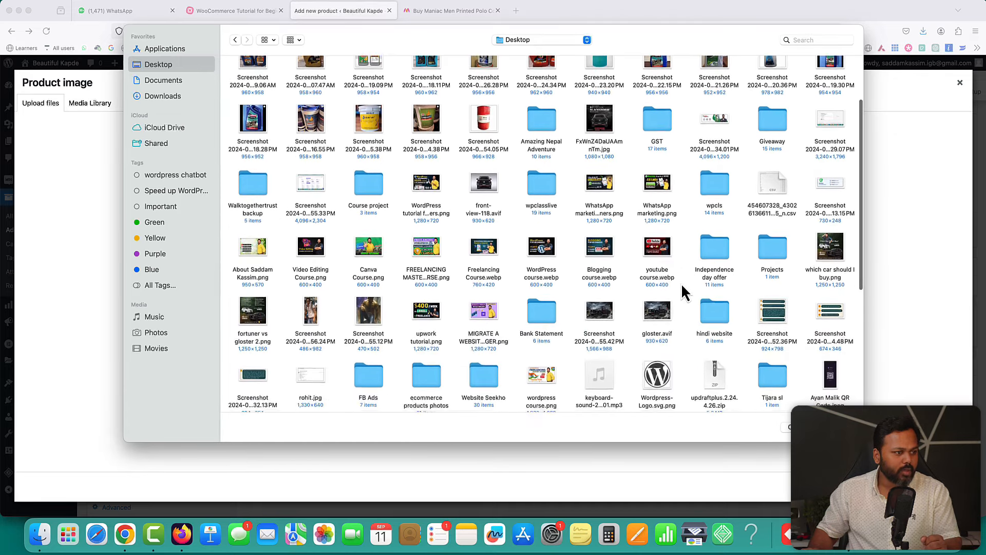
click(428, 292)
double_click(428, 293)
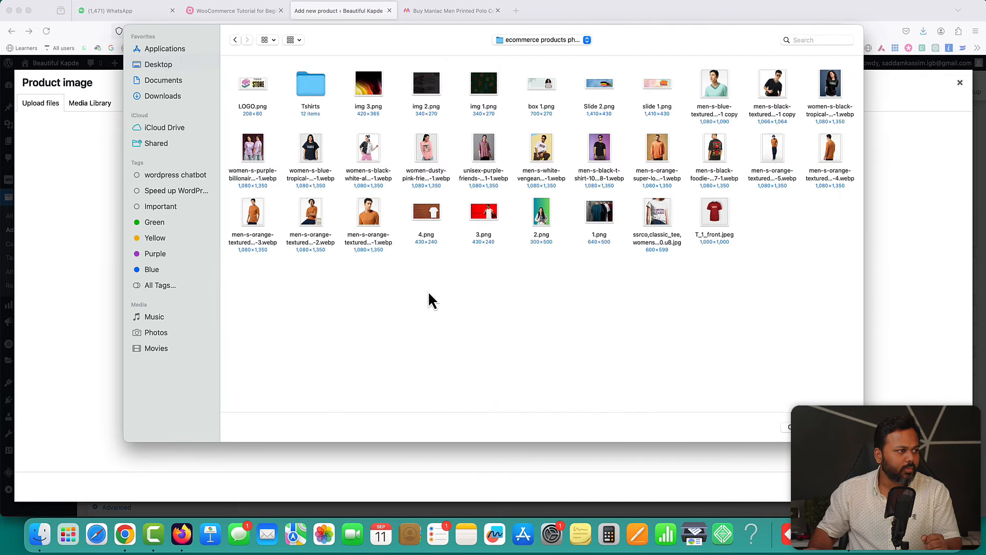
click(369, 218)
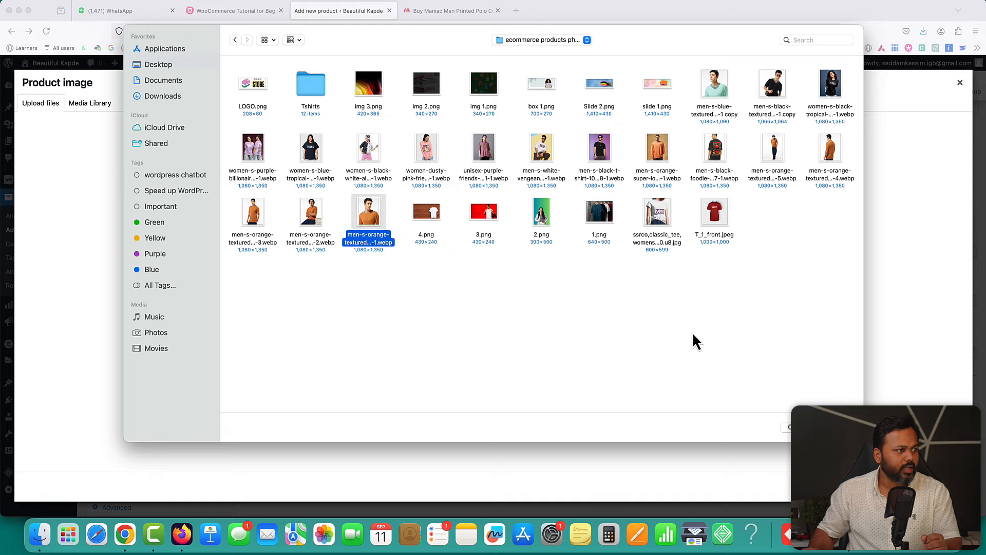
click(800, 427)
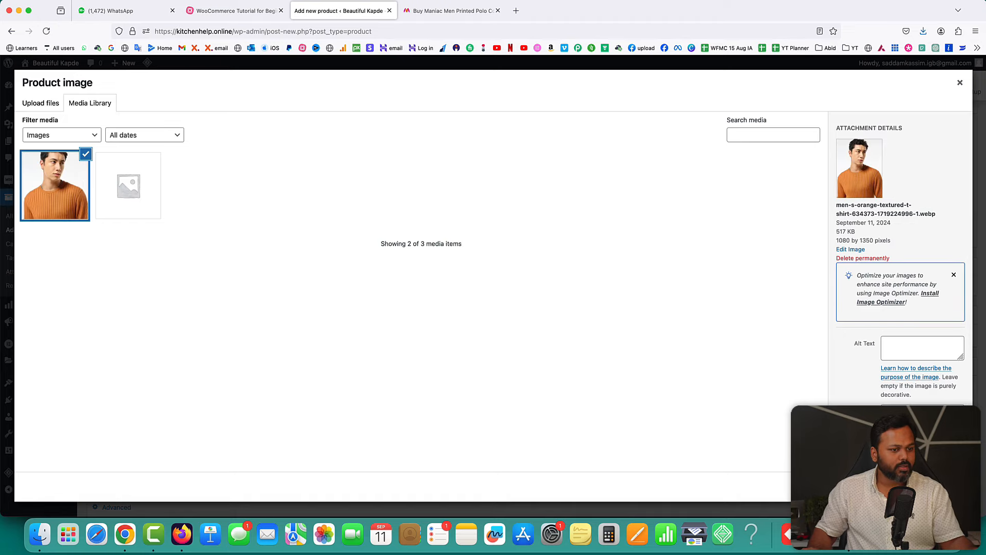
click(930, 486)
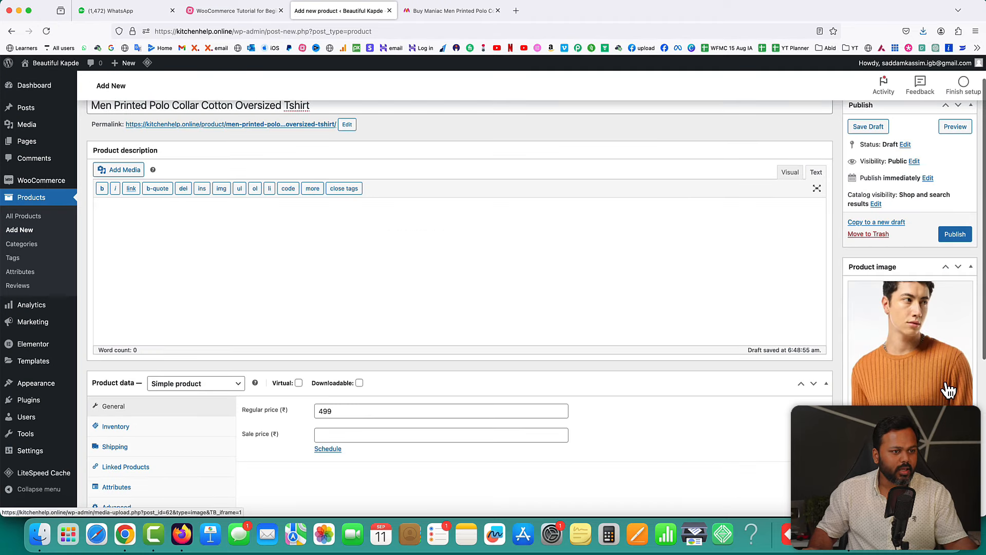
scroll(924, 378, down, 5)
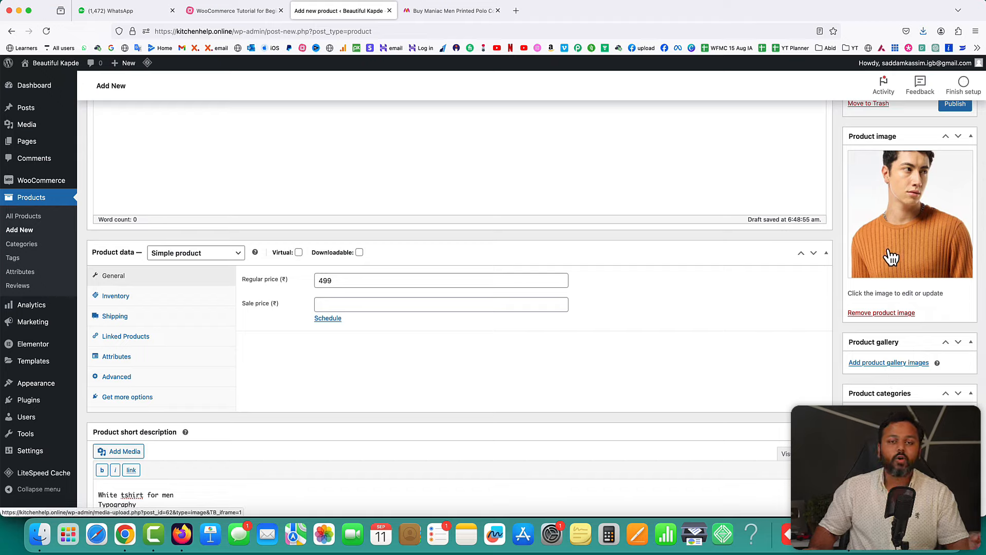
- Upload the -2 to -5 orange t-shirt photos into the product gallery
click(890, 363)
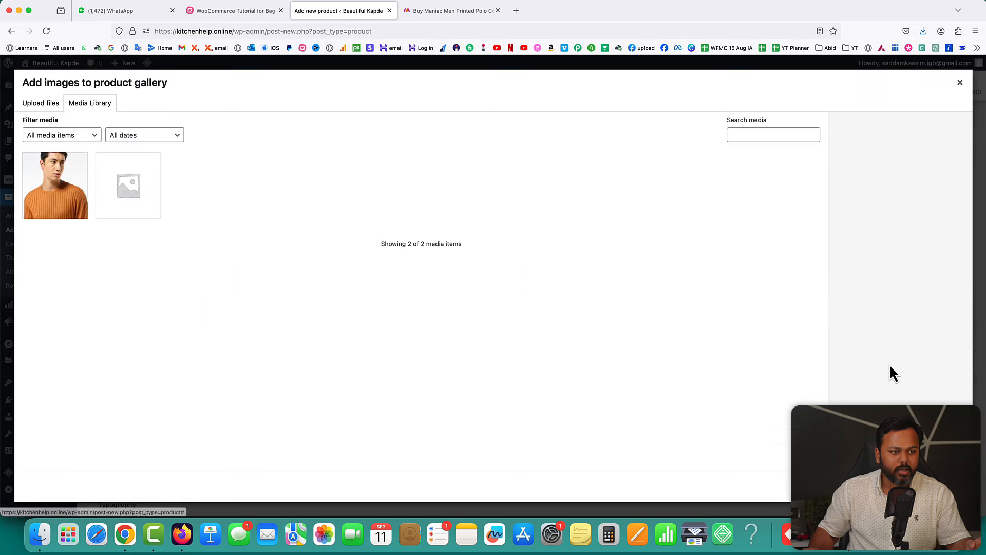
click(36, 105)
click(495, 275)
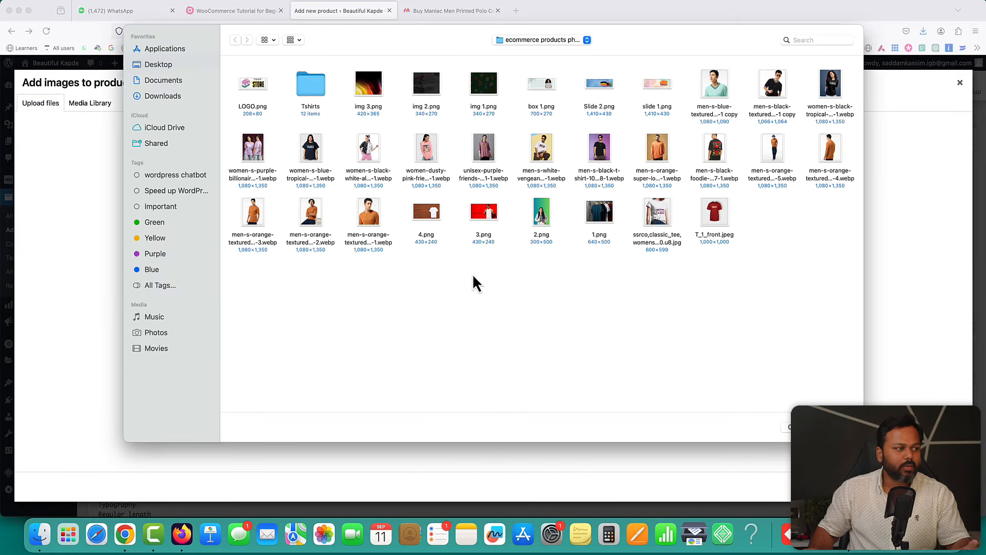
drag(326, 281, 246, 221)
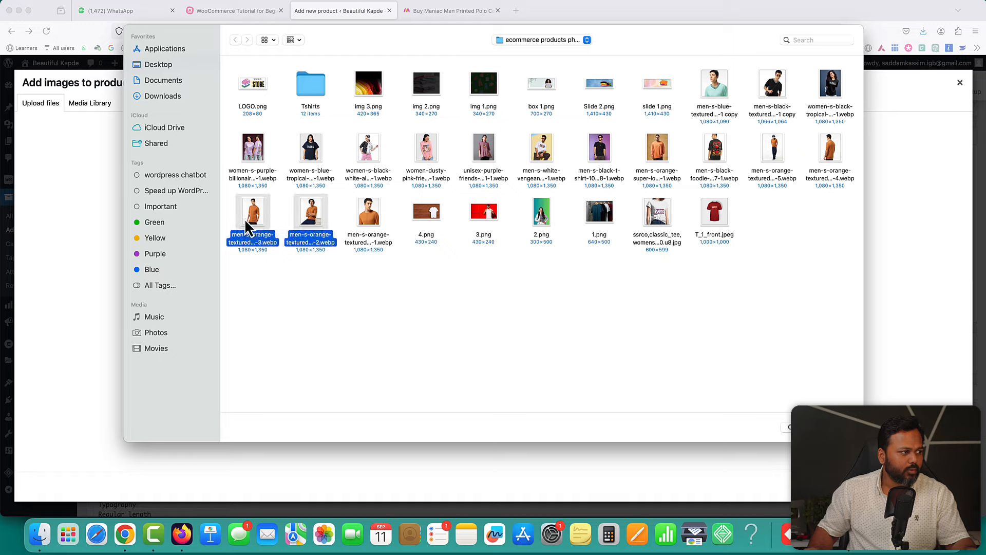
super+click(832, 147)
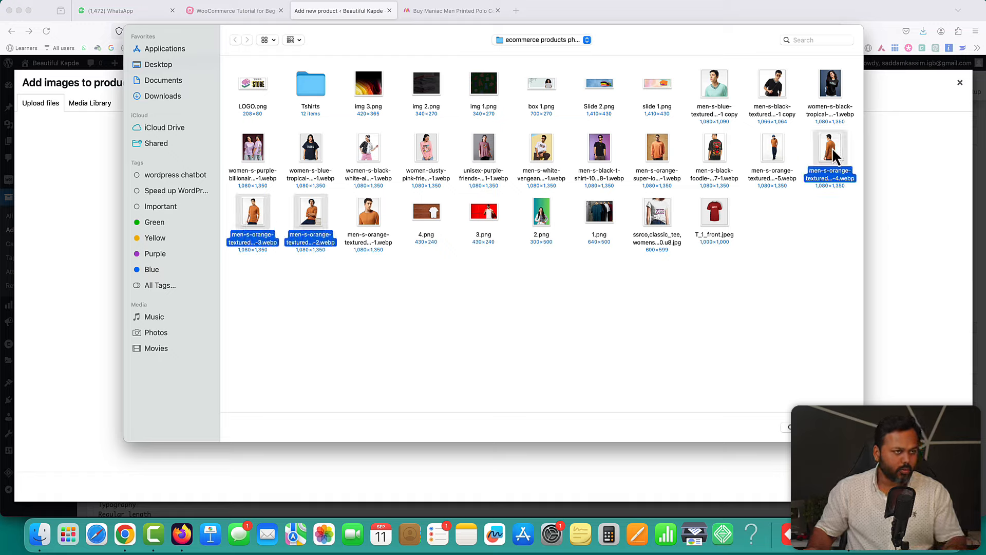
super+click(774, 150)
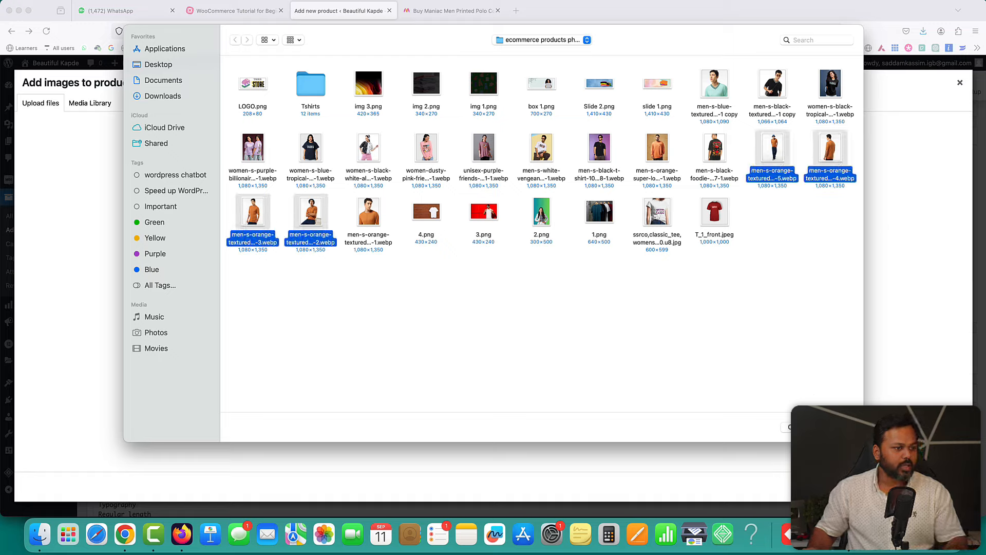
key(Return)
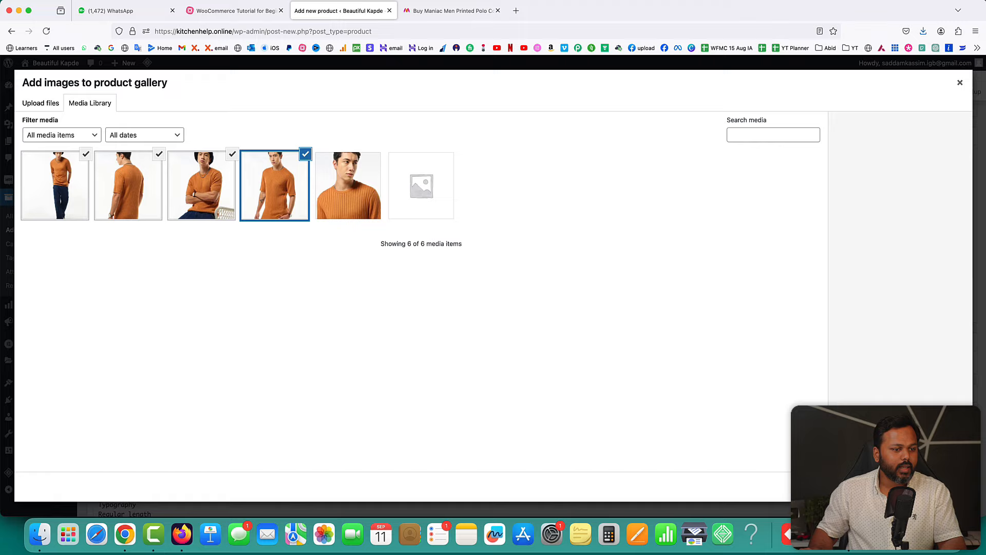
click(937, 486)
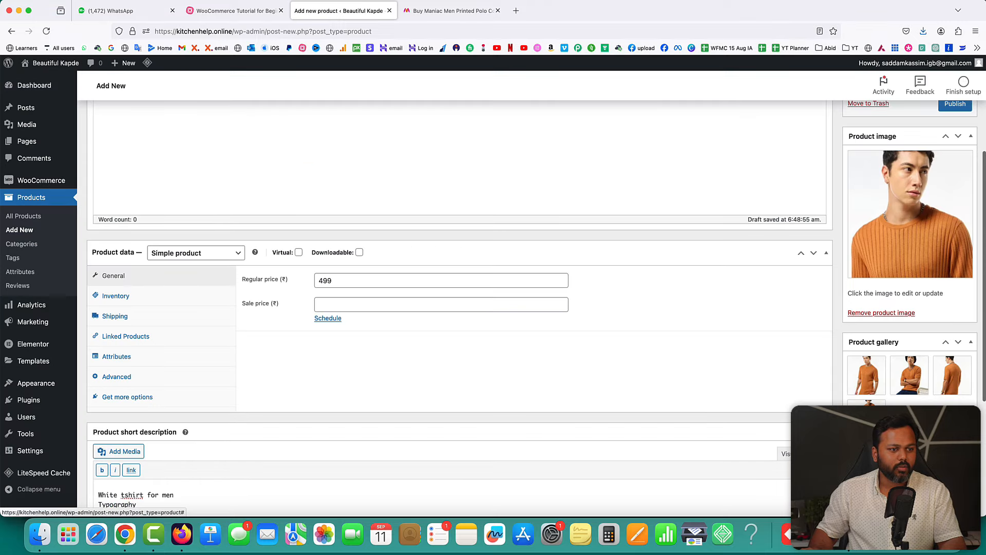
- Publish the product and open its product page in a new tab
scroll(830, 314, up, 5)
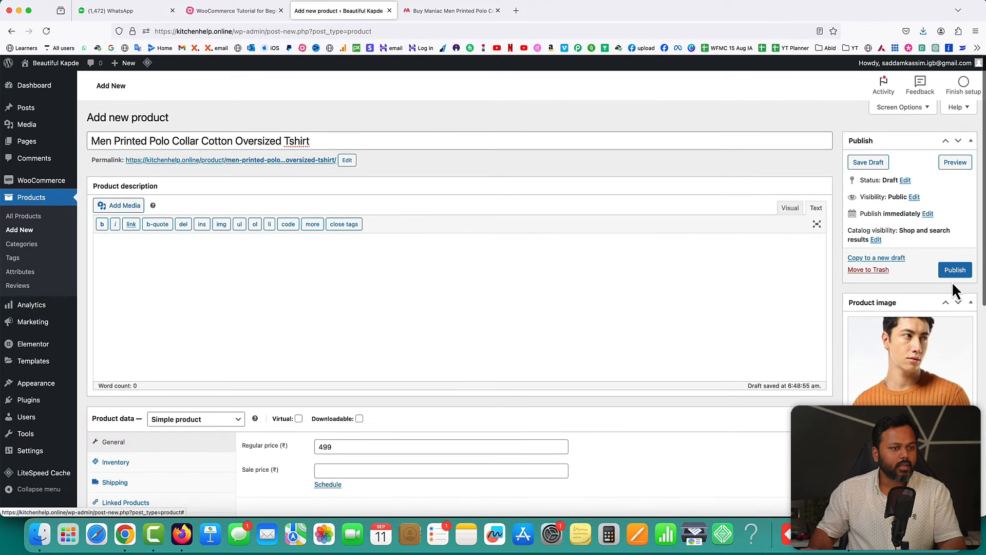
click(954, 273)
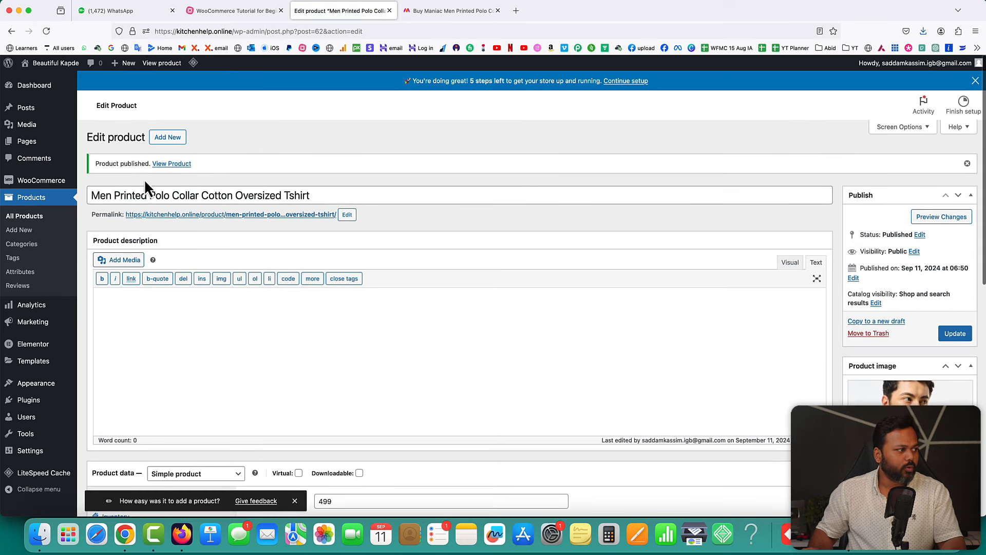
drag(95, 163, 138, 163)
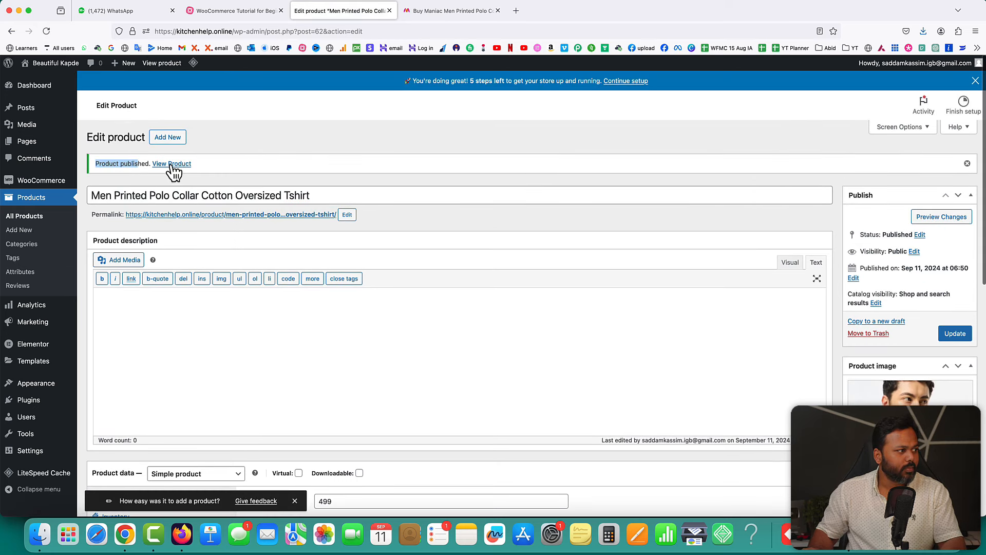
right_click(180, 165)
click(180, 168)
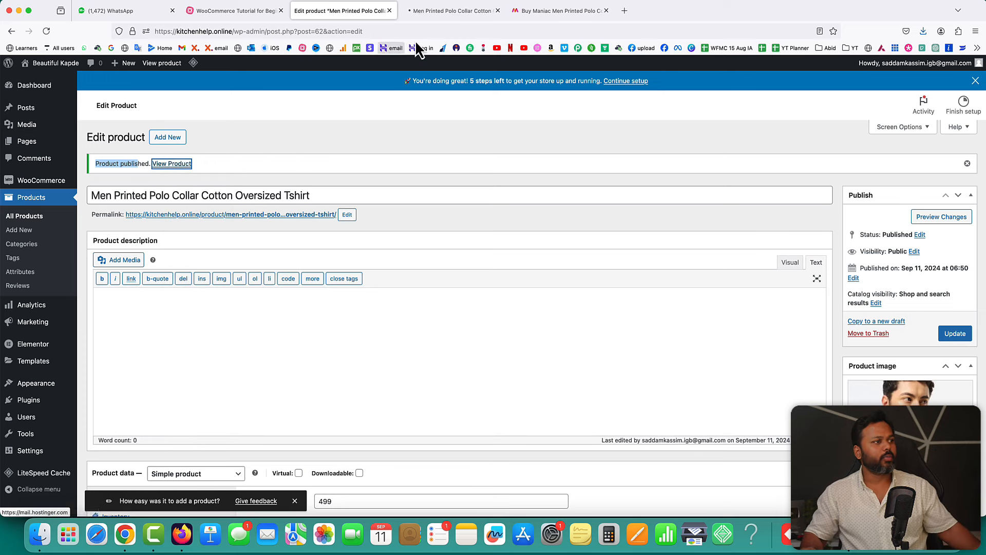
click(445, 11)
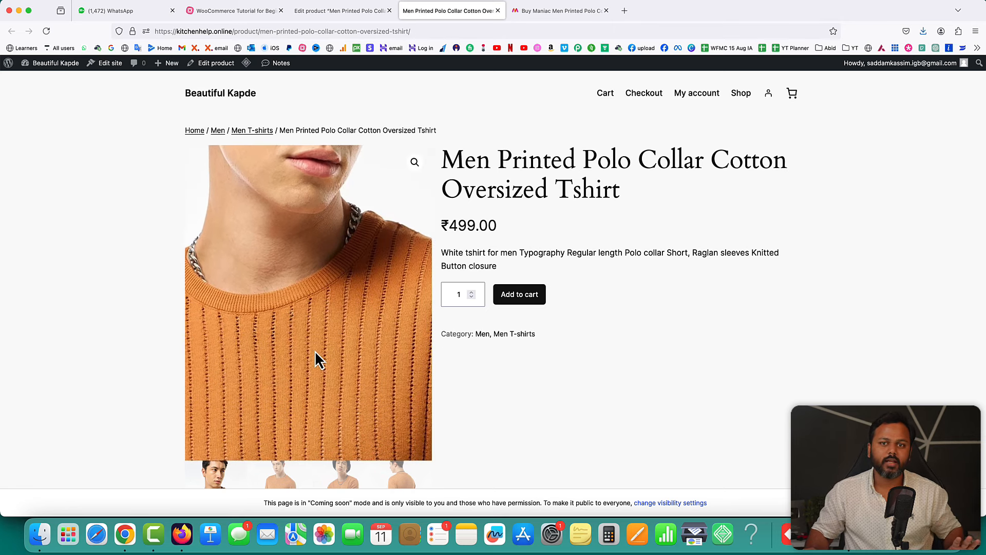
scroll(555, 405, down, 2)
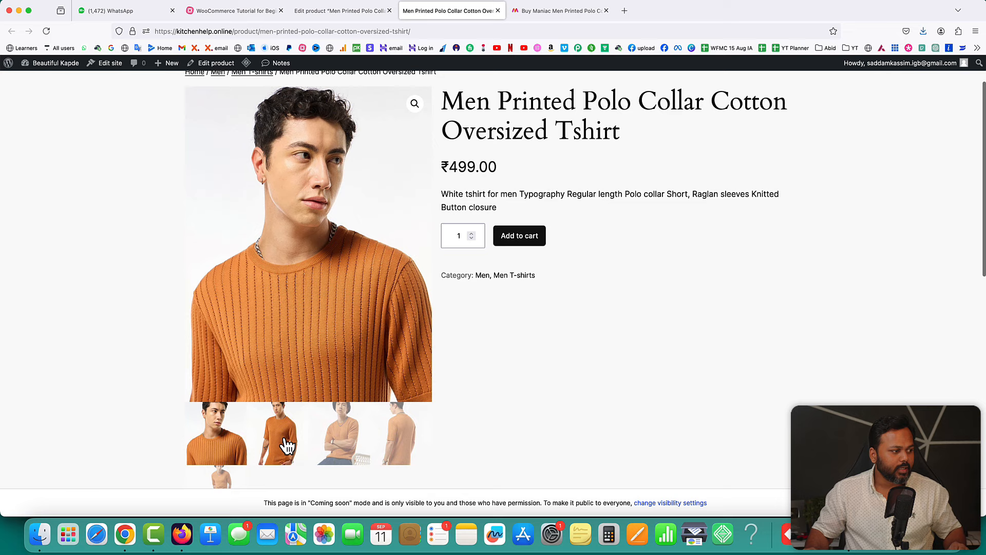
click(285, 442)
click(338, 435)
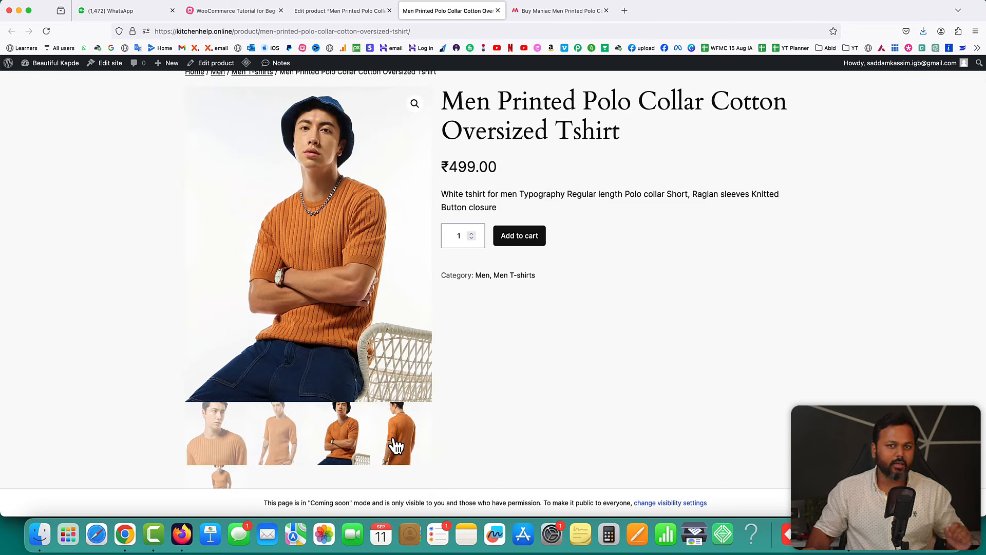
click(397, 444)
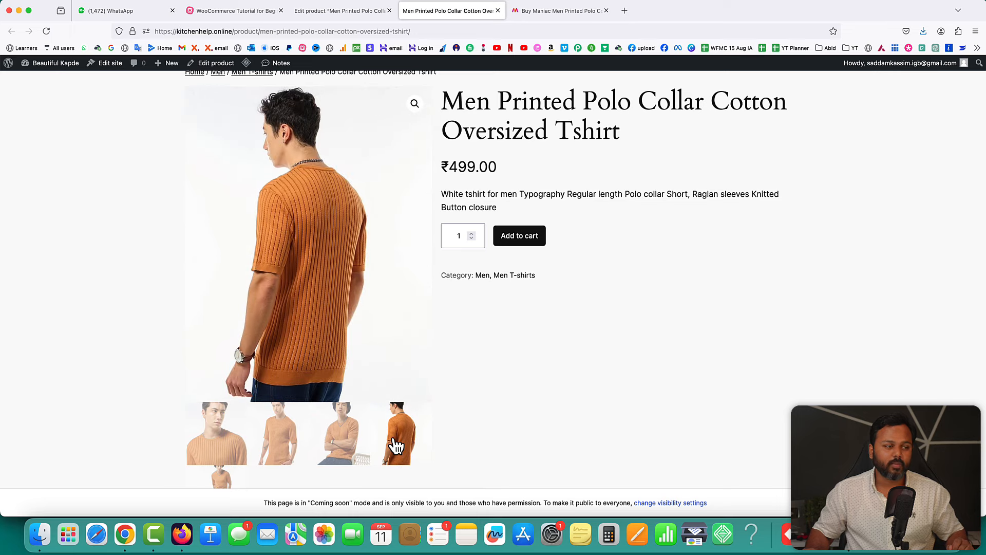
scroll(470, 406, down, 2)
click(220, 398)
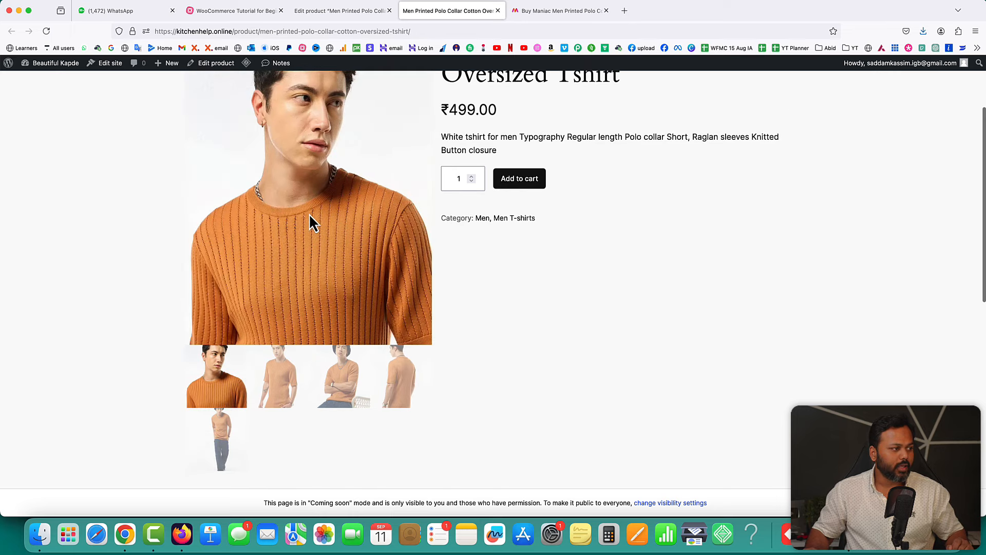
scroll(525, 284, up, 4)
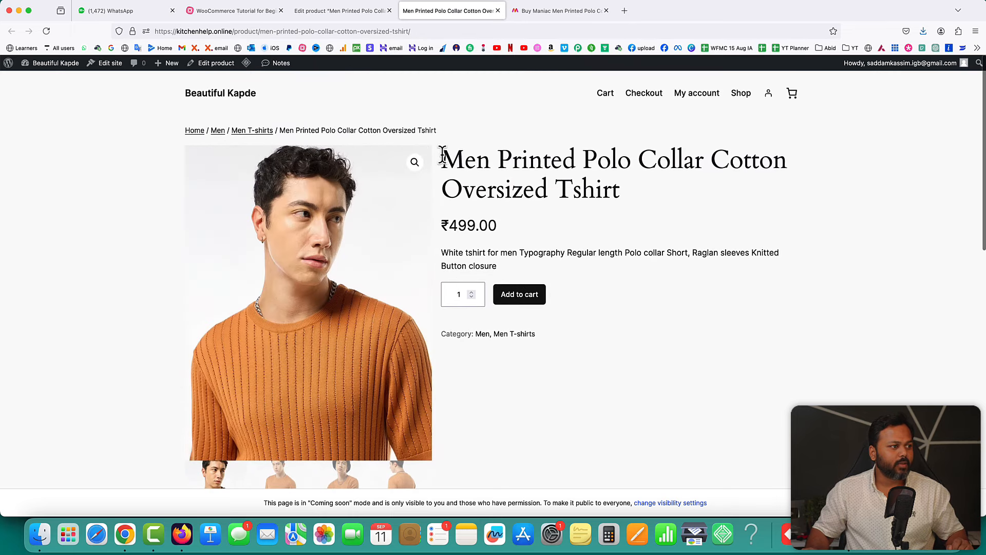
drag(441, 157, 623, 194)
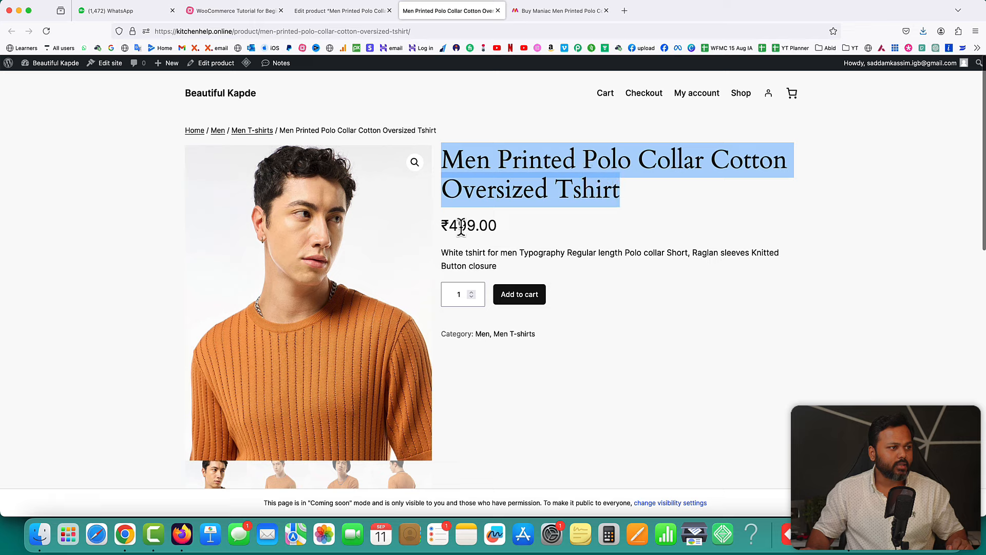
drag(448, 225, 493, 266)
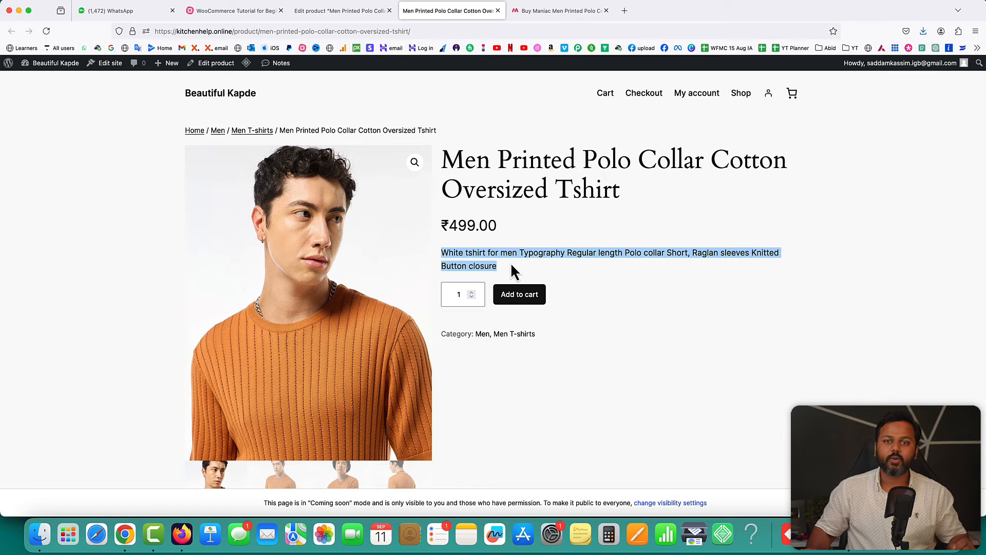
scroll(514, 271, down, 1)
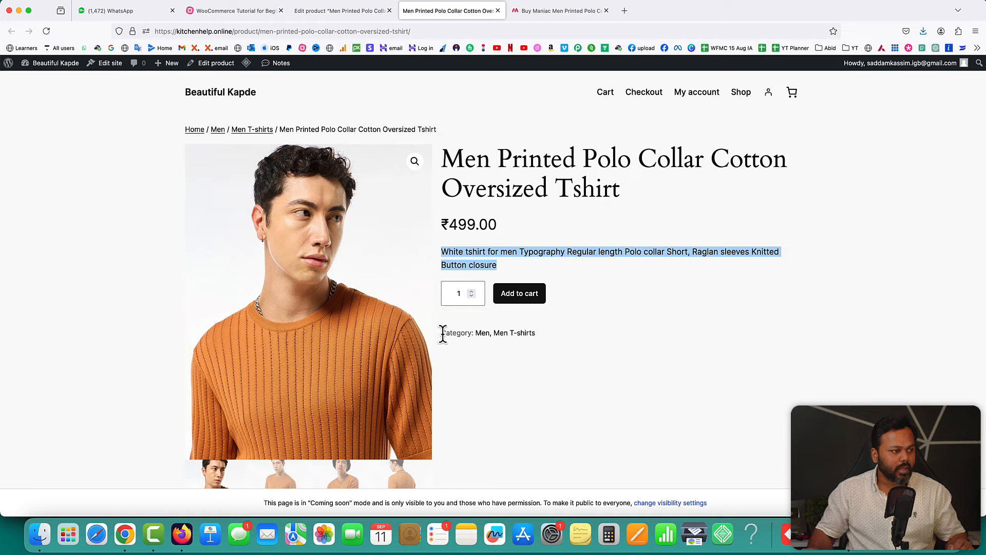
drag(443, 332, 461, 332)
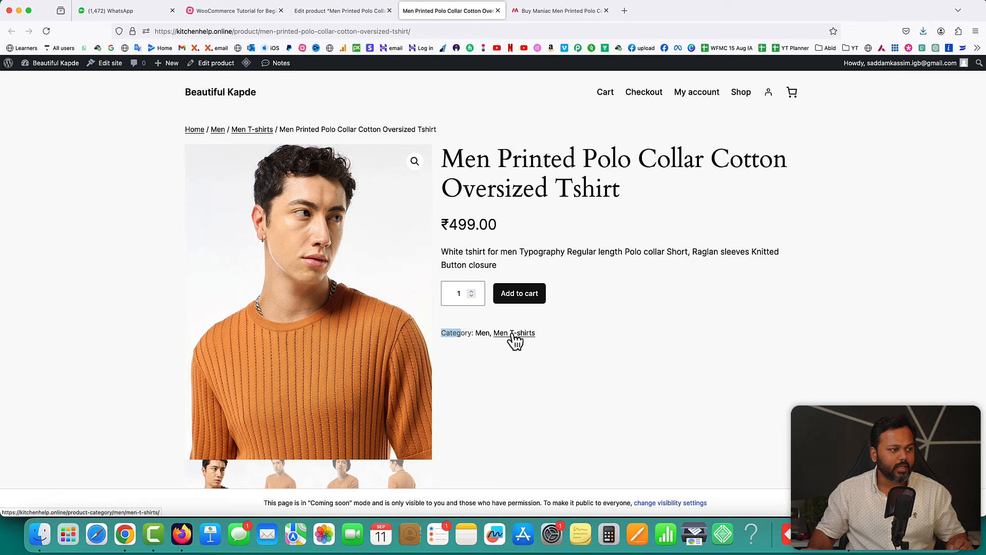
click(611, 282)
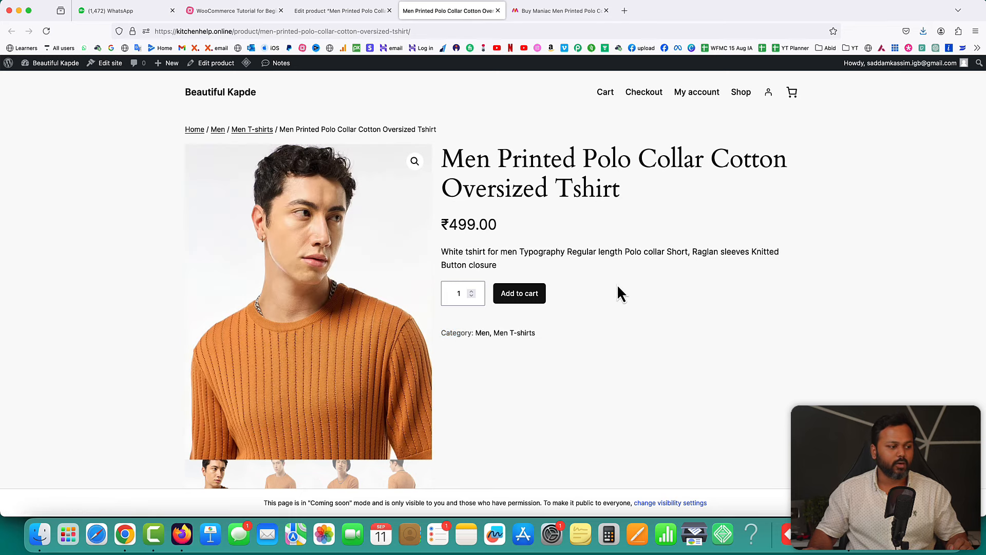
scroll(619, 292, down, 5)
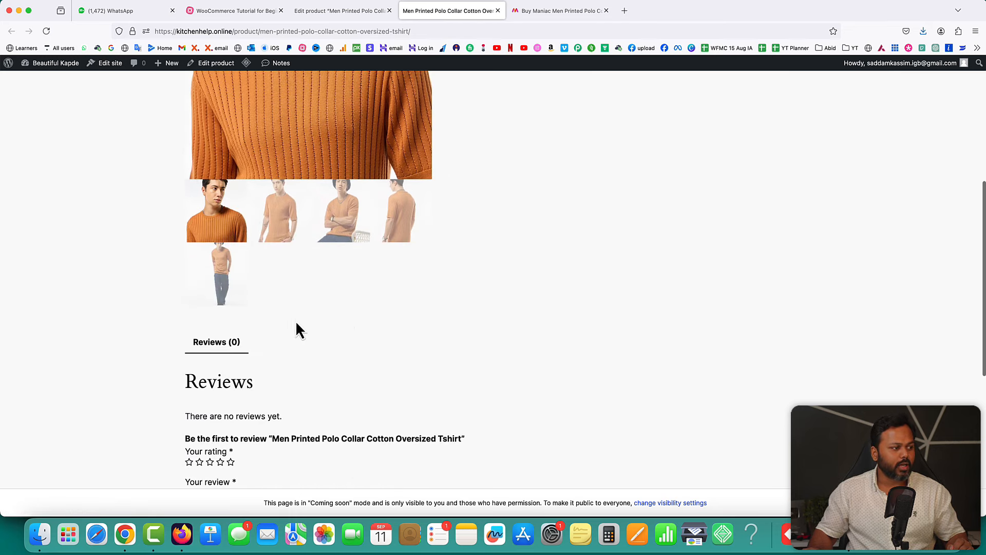
scroll(565, 331, up, 5)
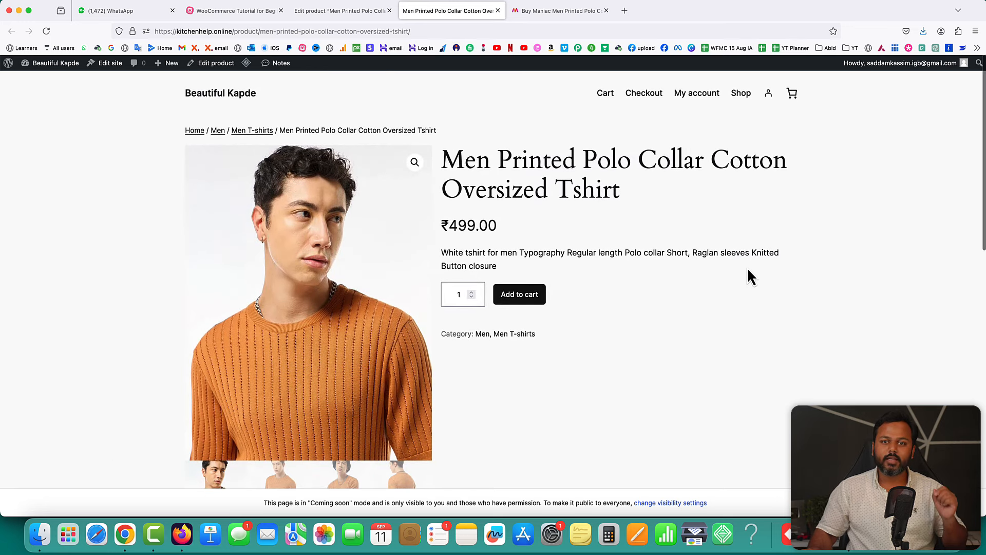
- Activate the Twenty Twenty-Three theme and reload the polo t-shirt product page
click(337, 15)
mouse_move(37, 386)
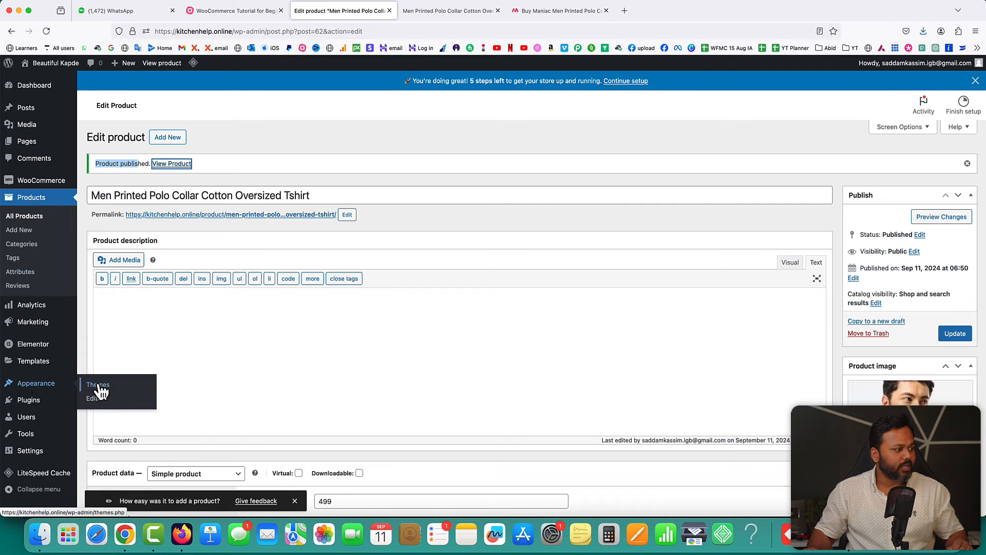
click(98, 385)
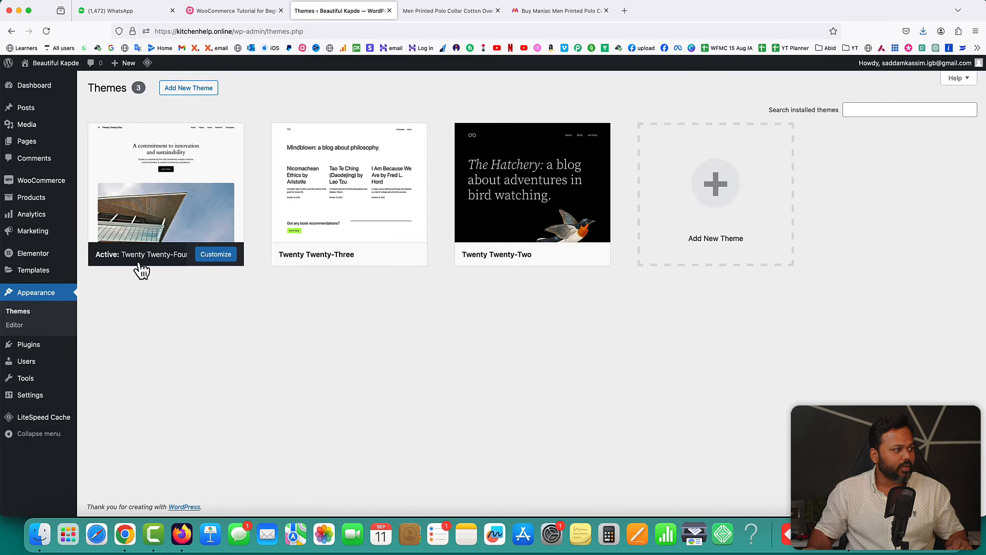
mouse_move(154, 265)
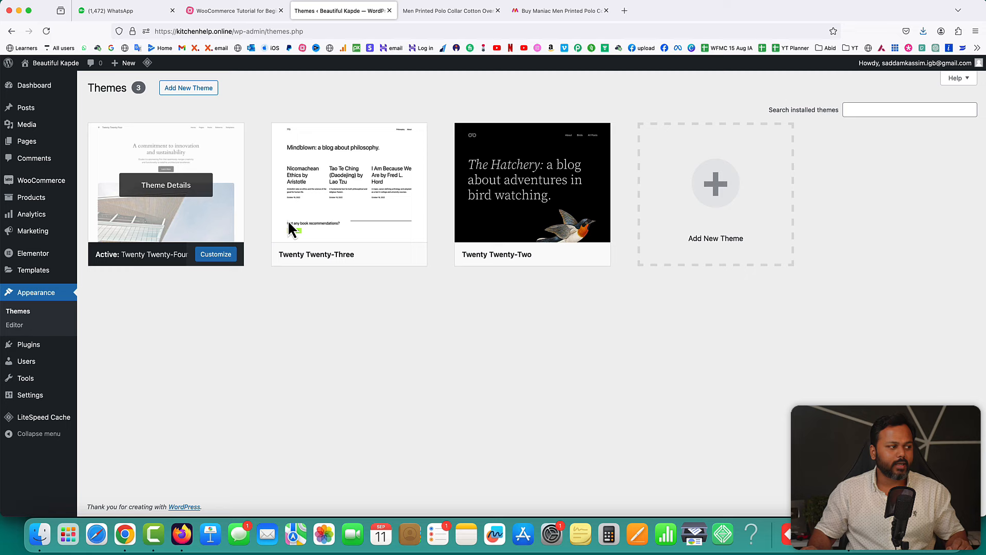
click(438, 11)
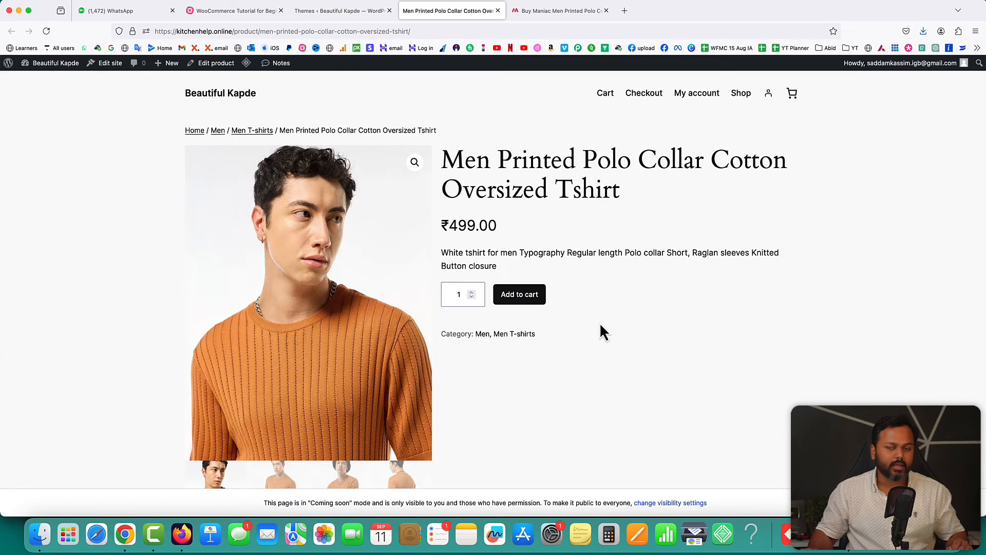
click(337, 11)
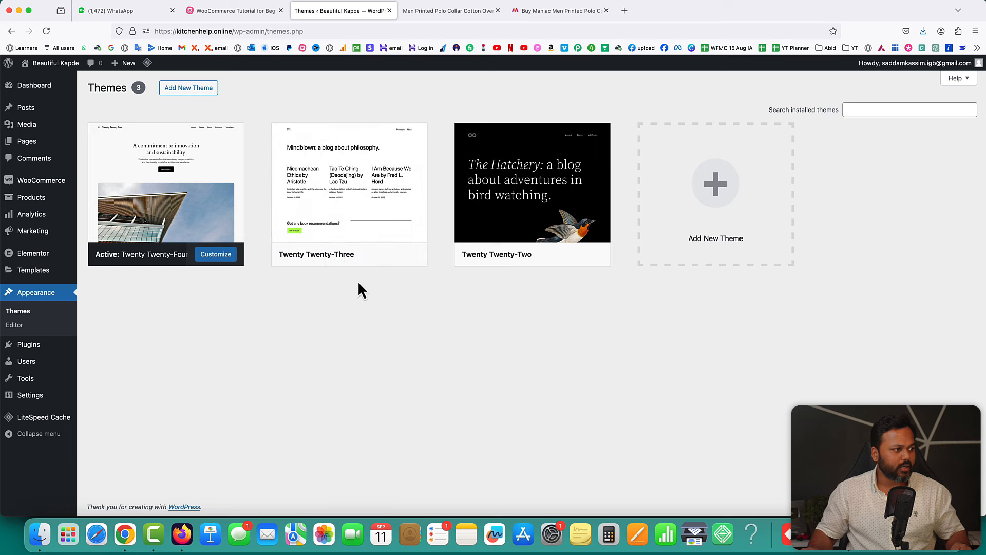
click(354, 257)
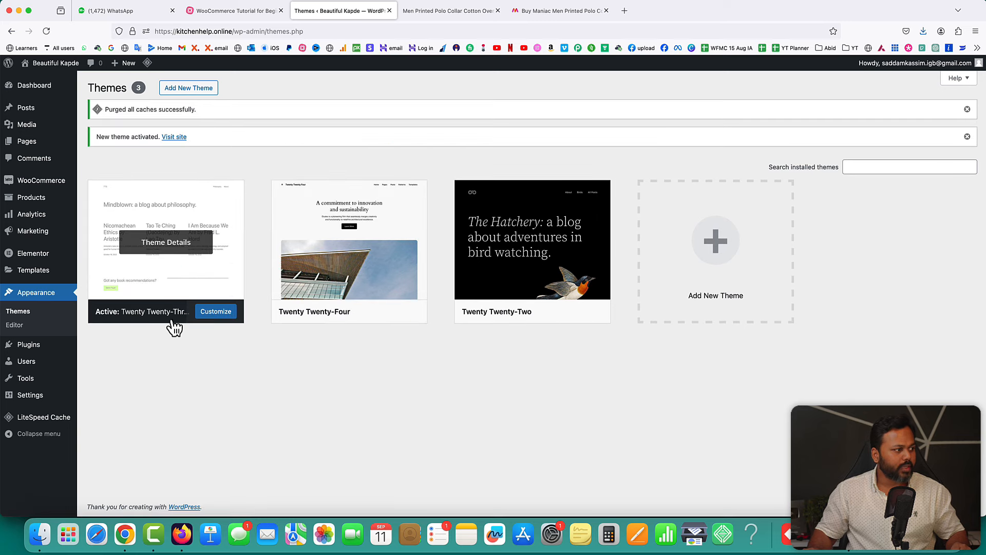
click(450, 11)
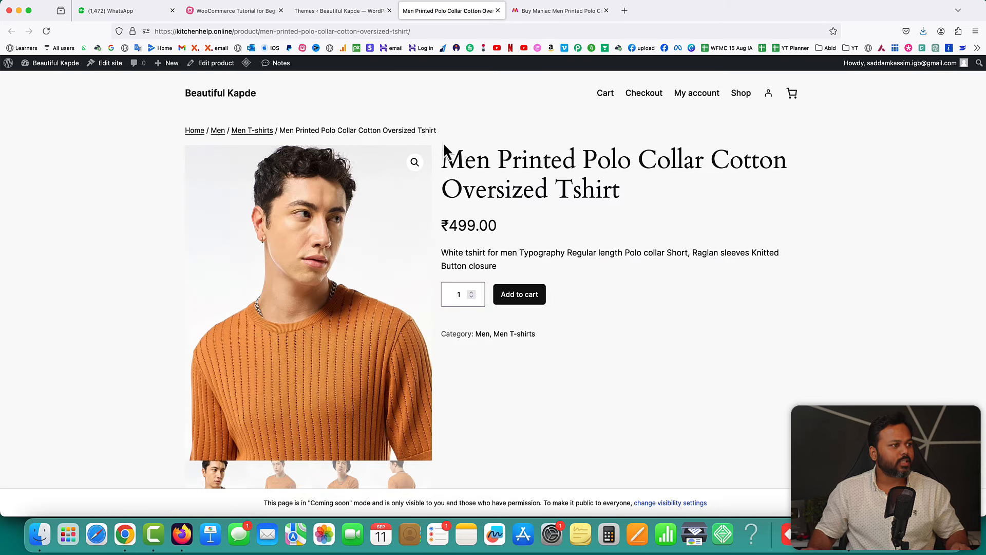
click(46, 31)
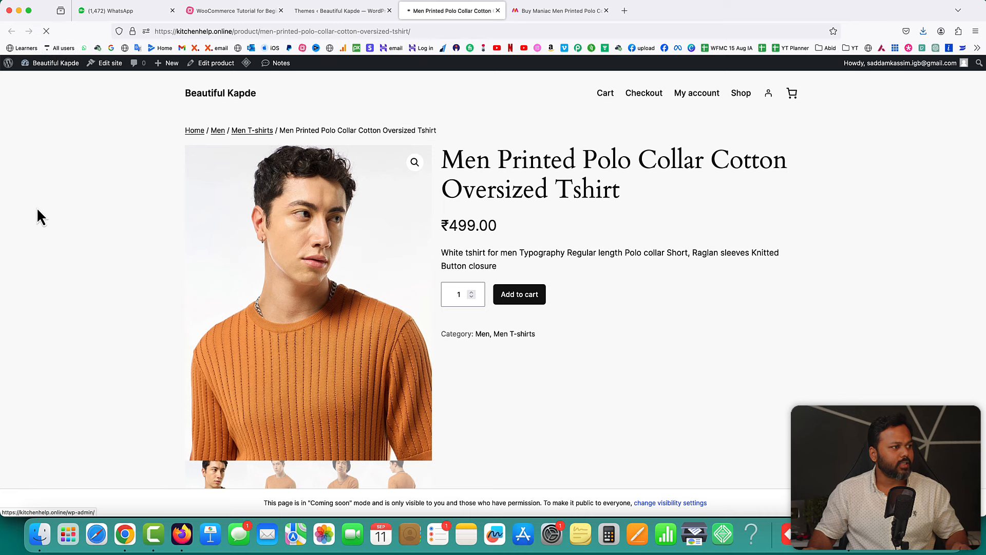
scroll(764, 294, down, 2)
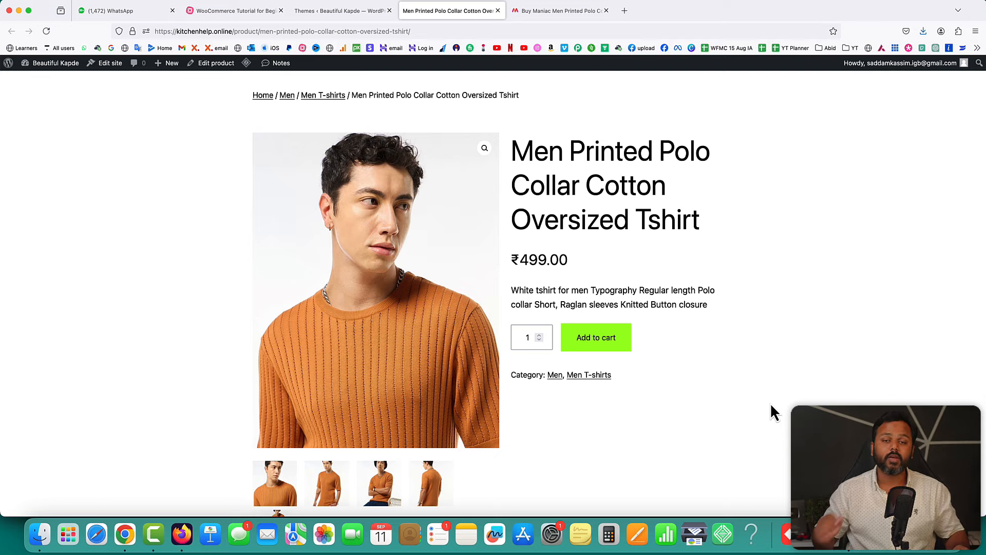
scroll(695, 390, down, 2)
scroll(695, 389, up, 1)
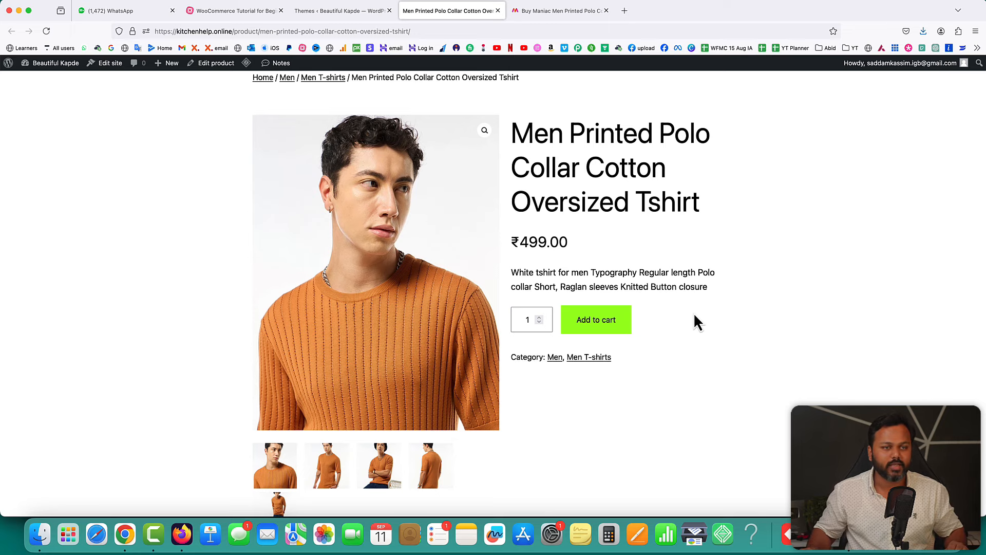
- Edit the polo t-shirt from All Products, set a 399 sale price, and update it
click(343, 15)
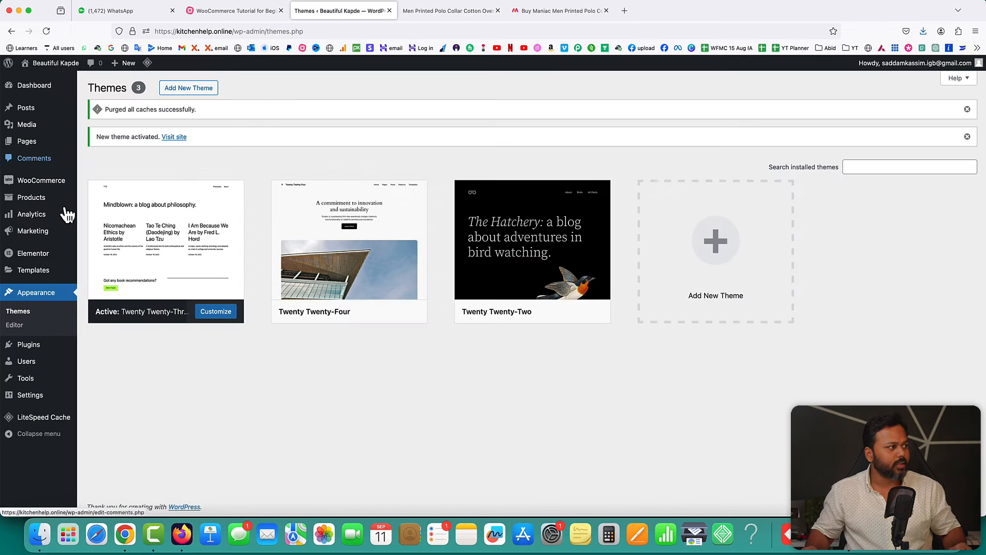
mouse_move(52, 204)
click(104, 199)
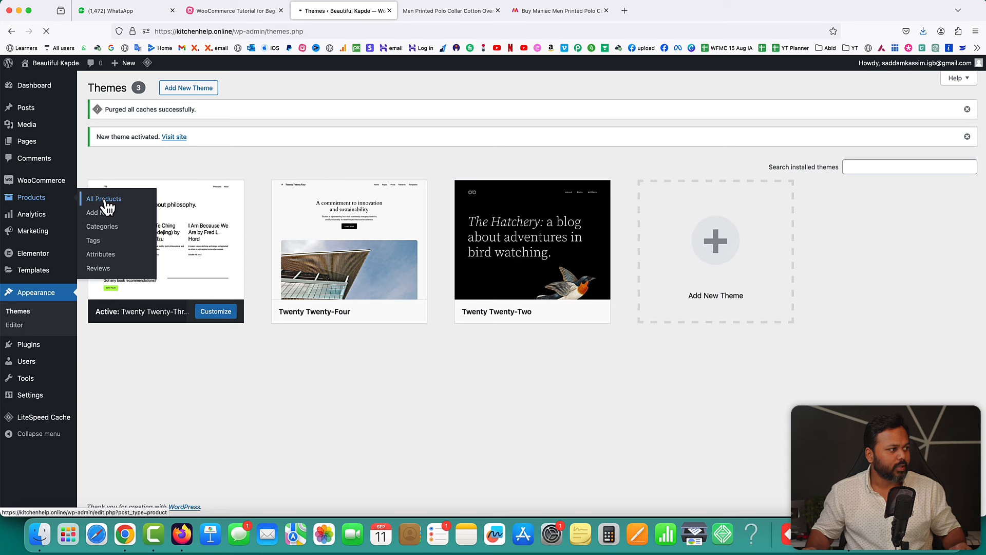
mouse_move(245, 288)
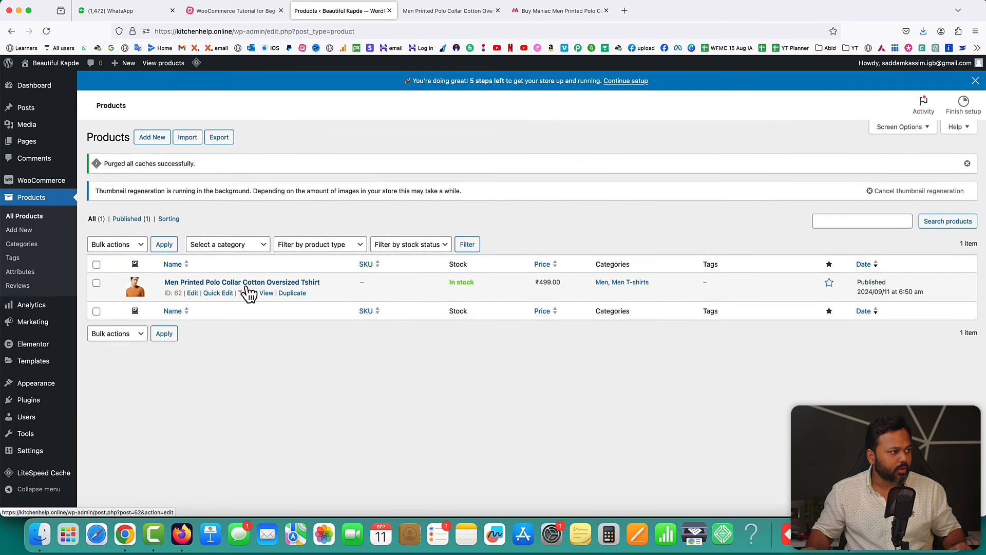
click(193, 294)
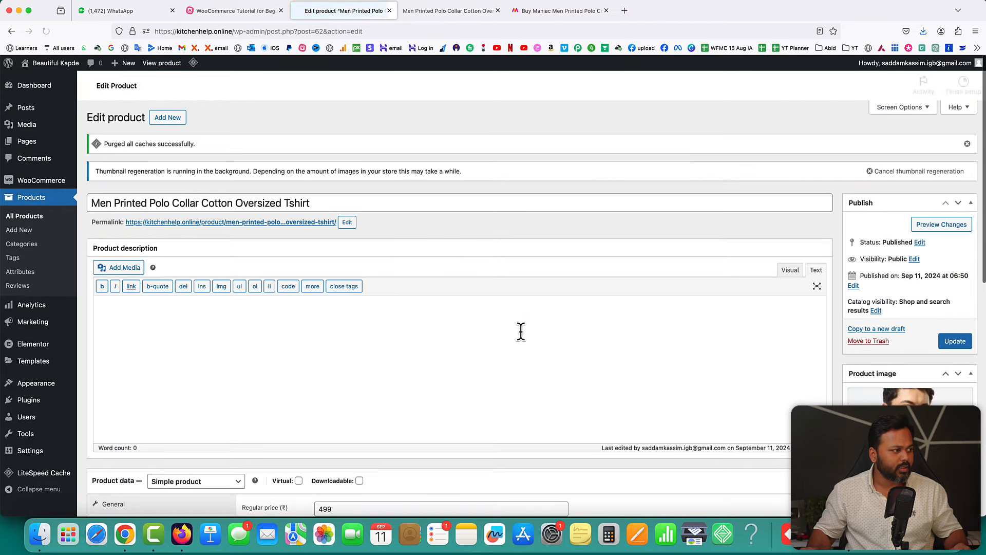
scroll(520, 331, down, 5)
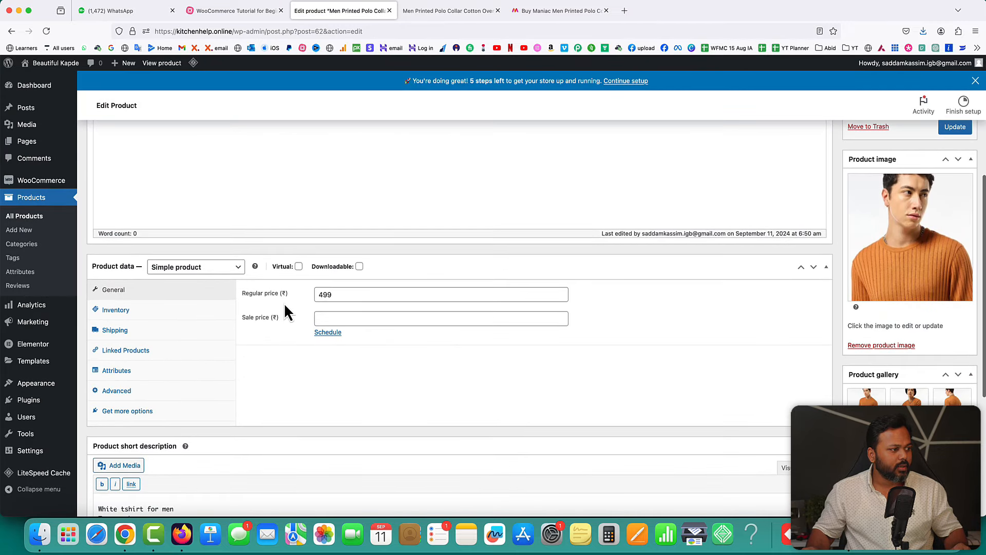
click(325, 318)
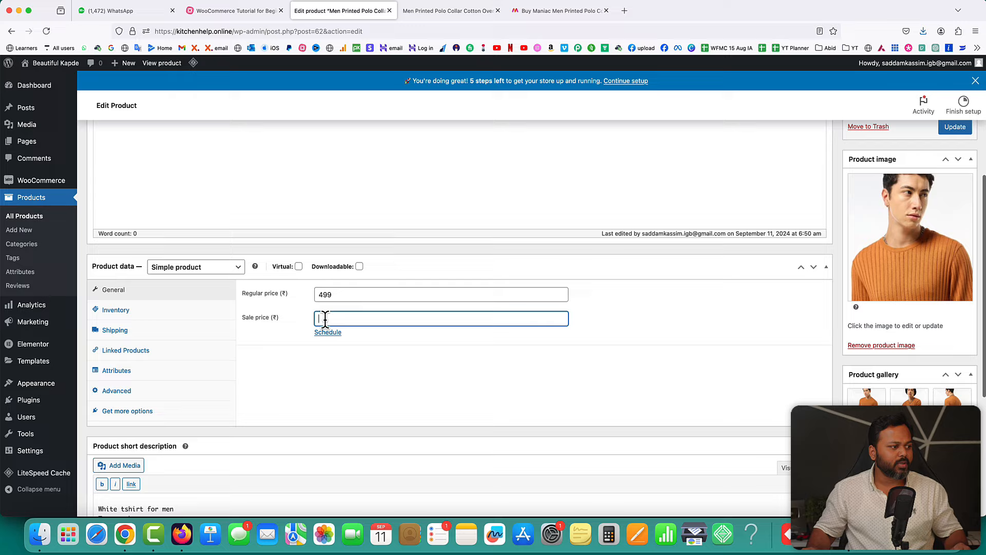
text(3)
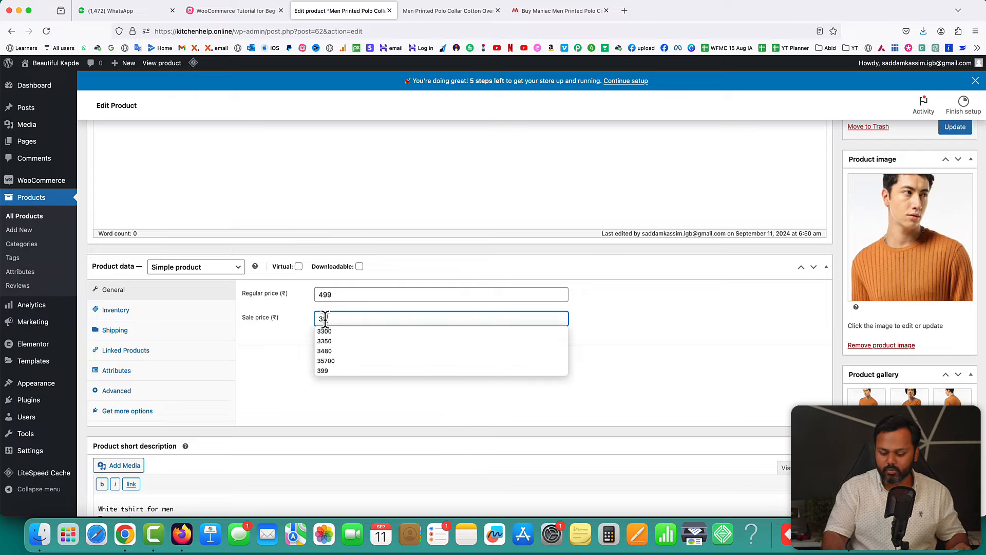
text(99)
click(827, 309)
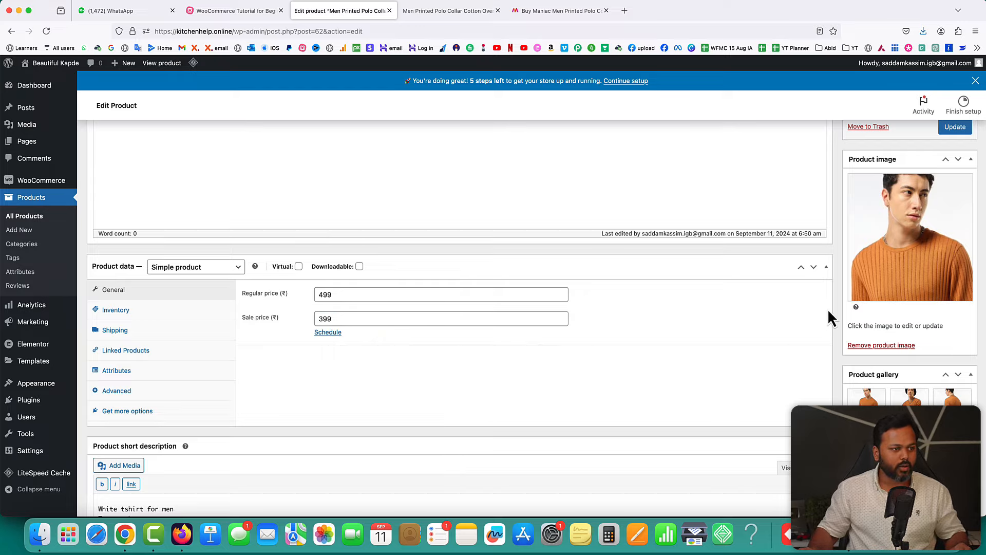
click(954, 130)
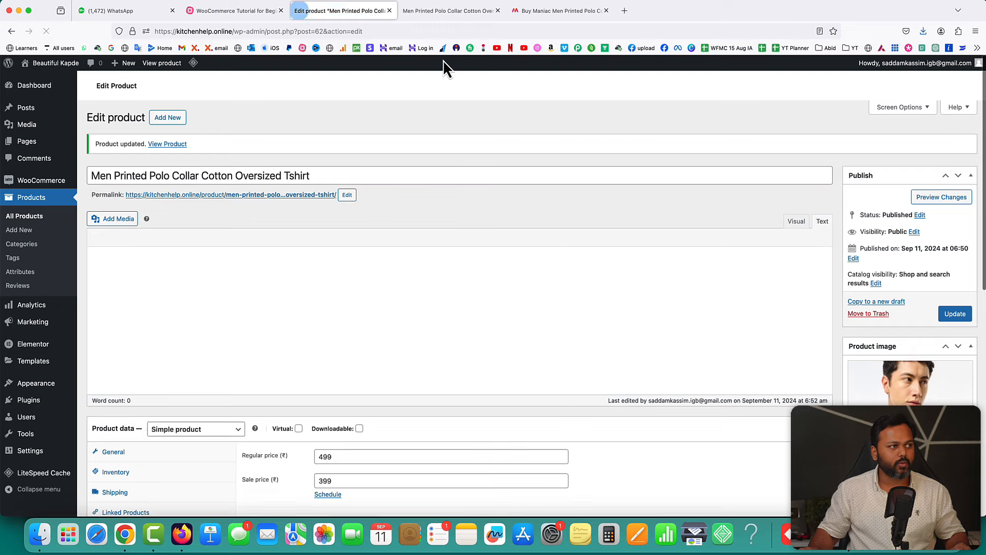
- Reload the product page and check the Sale! badge with ₹499.00 struck out beside ₹399.00
click(436, 12)
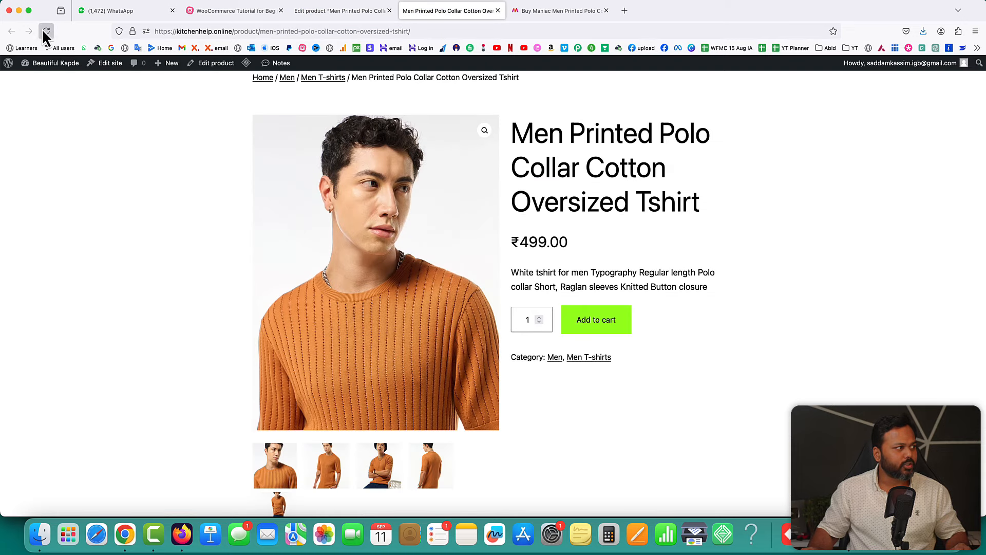
click(45, 32)
drag(579, 241, 600, 242)
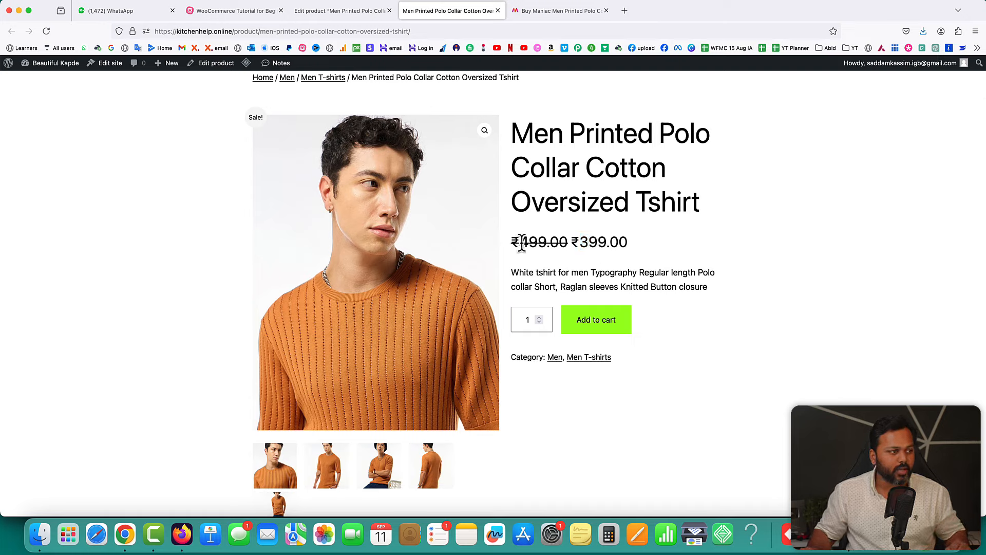
drag(521, 242, 594, 243)
click(547, 264)
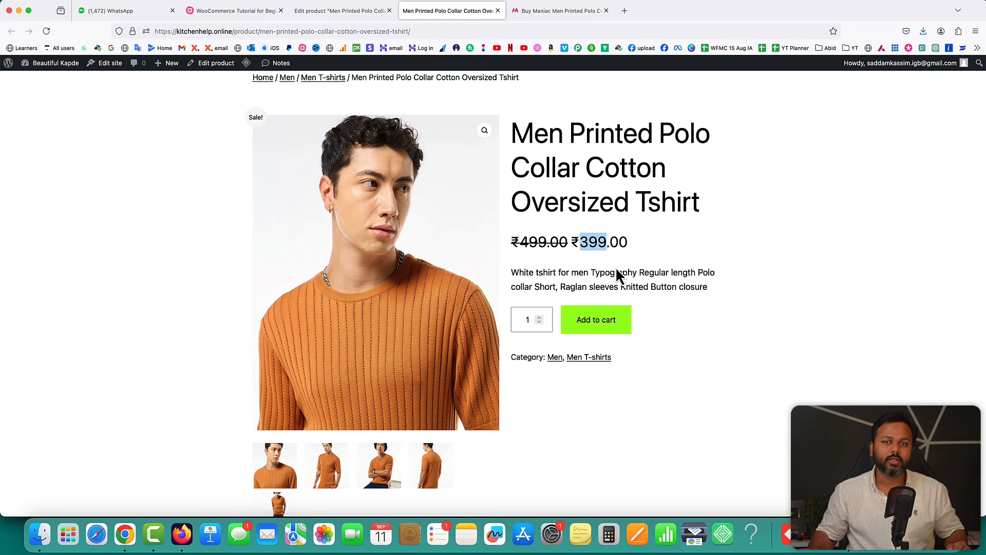
scroll(617, 272, down, 2)
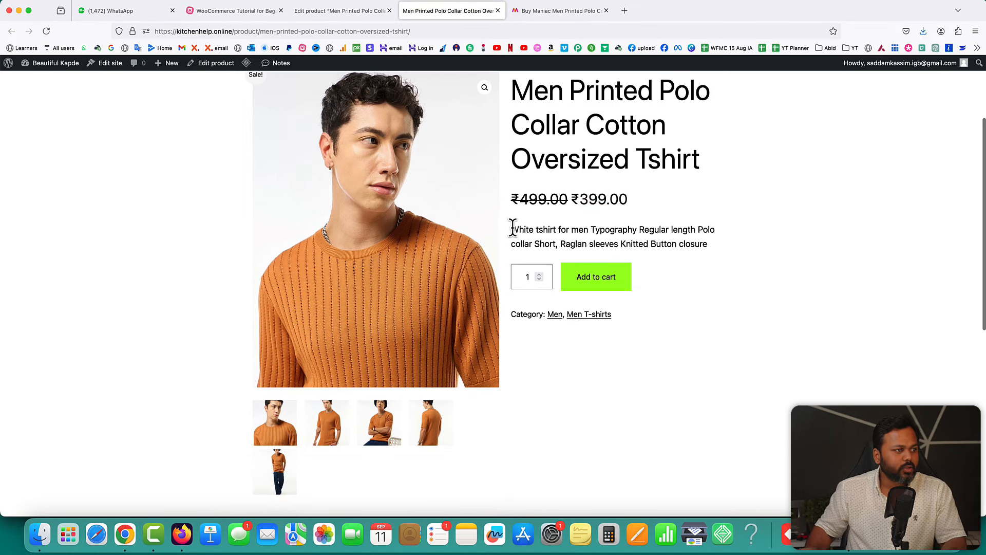
drag(511, 230, 705, 243)
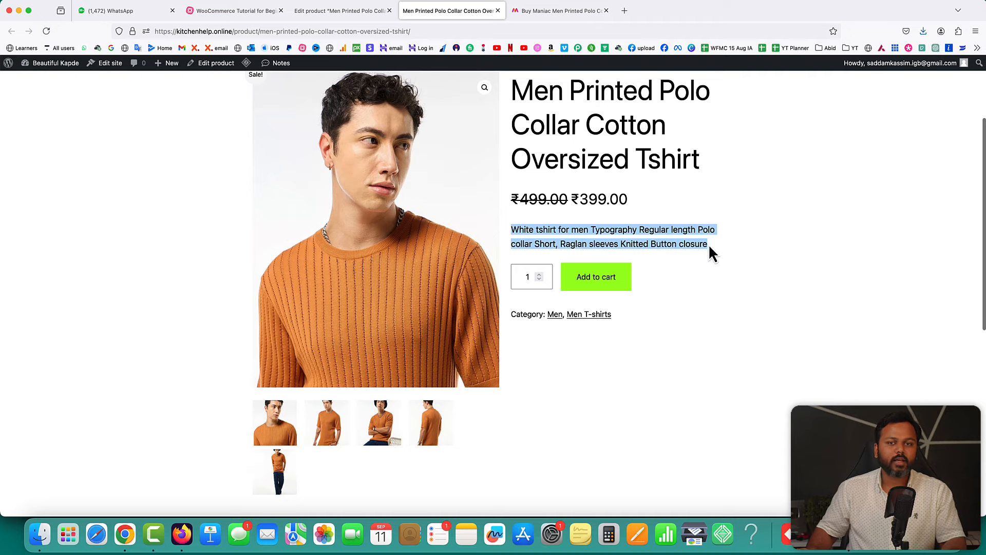
- Format the product short description as a bulleted list in the product editor
click(337, 12)
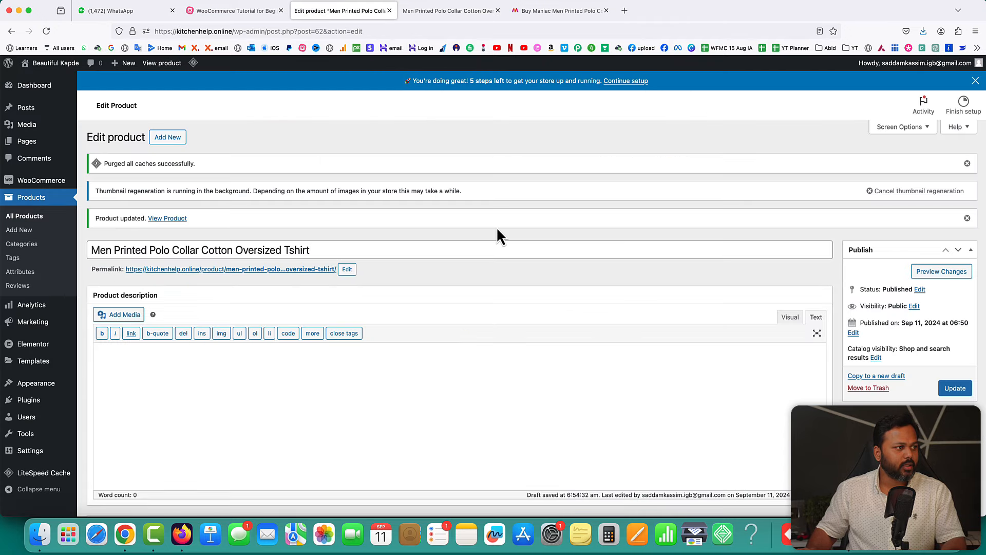
scroll(498, 228, down, 15)
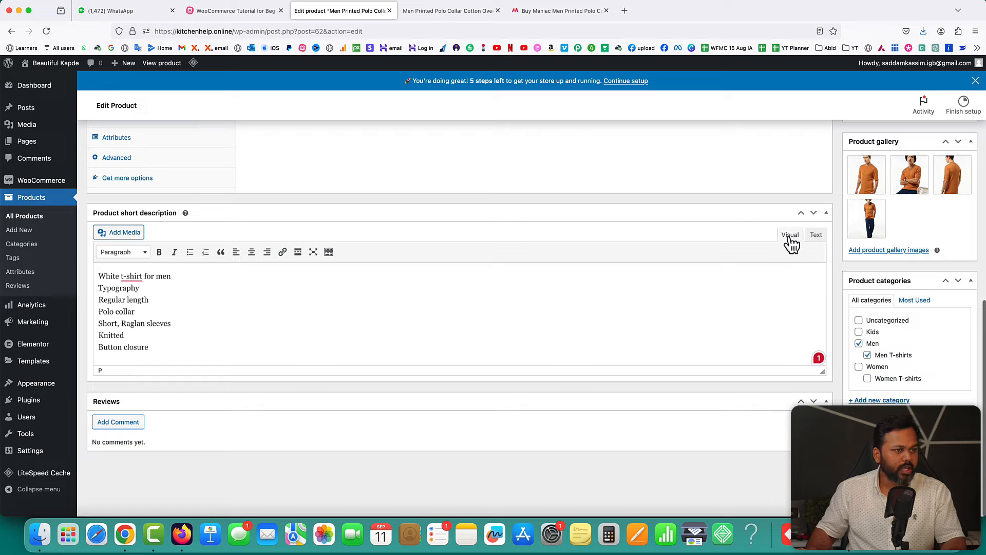
click(813, 238)
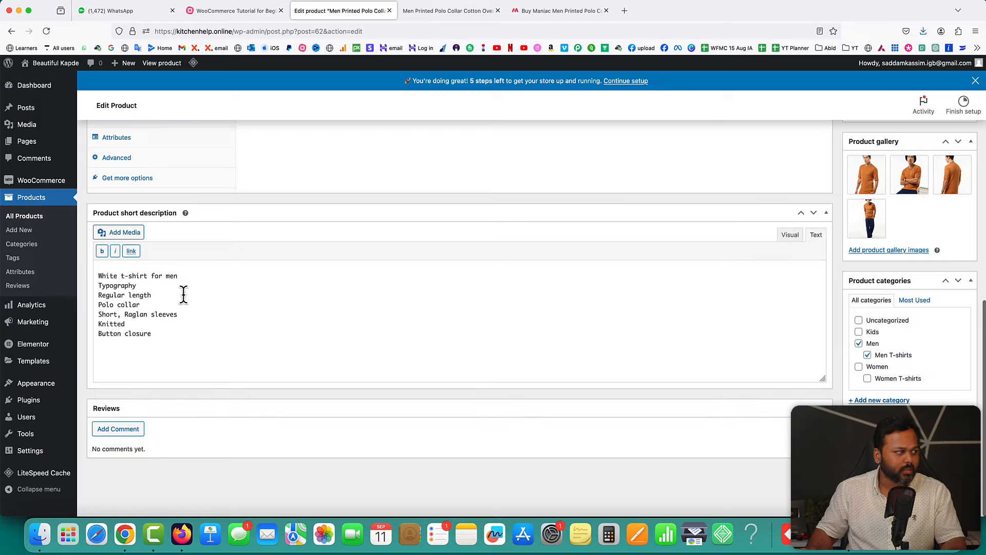
click(790, 237)
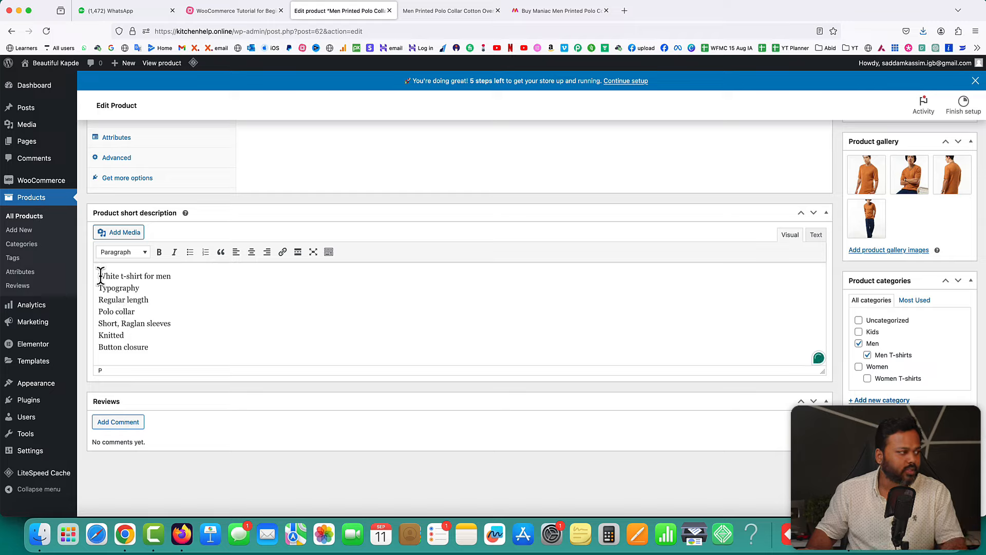
click(194, 257)
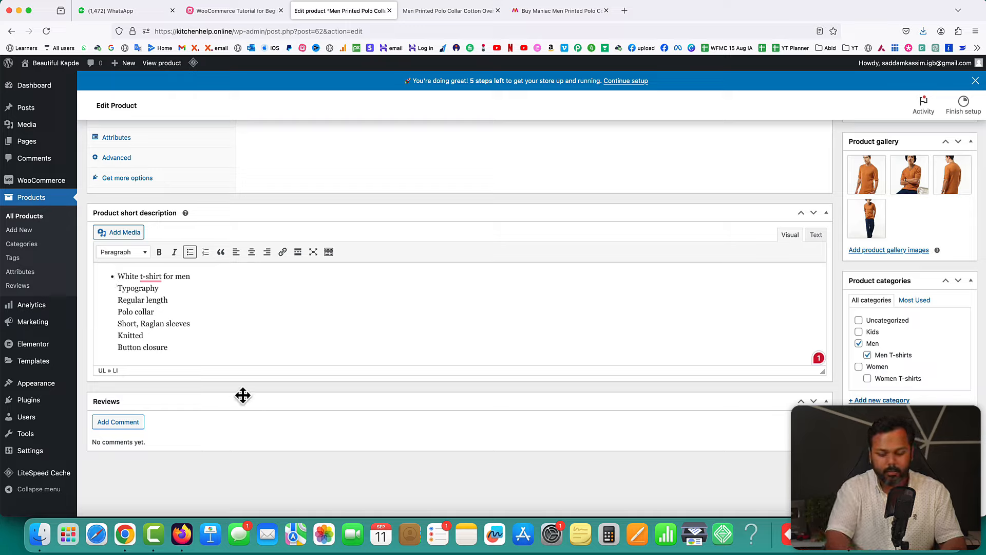
- Split Typography, Regular length, Polo collar, Short, Raglan sleeves, Knitted and Button closure into separate bullets
key(BackSpace)
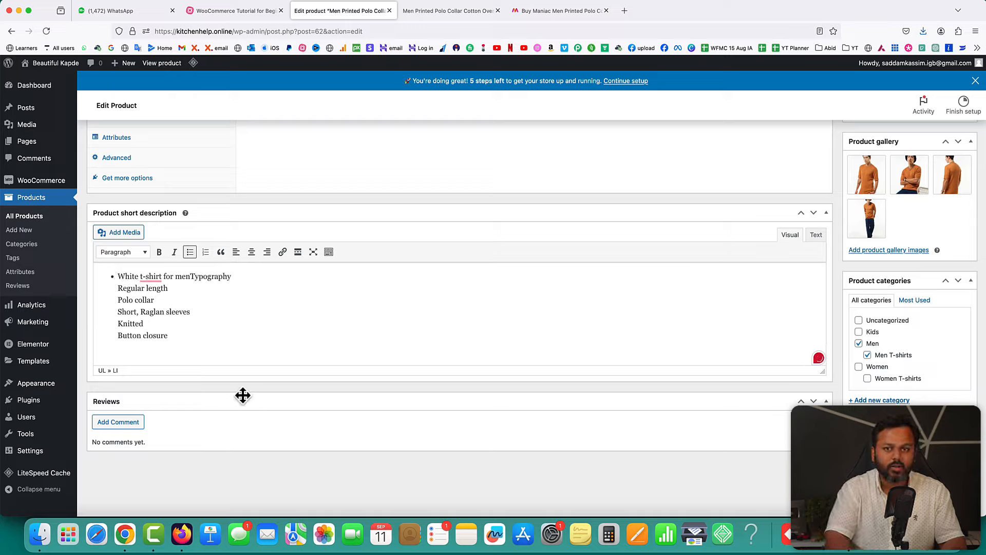
key(Return)
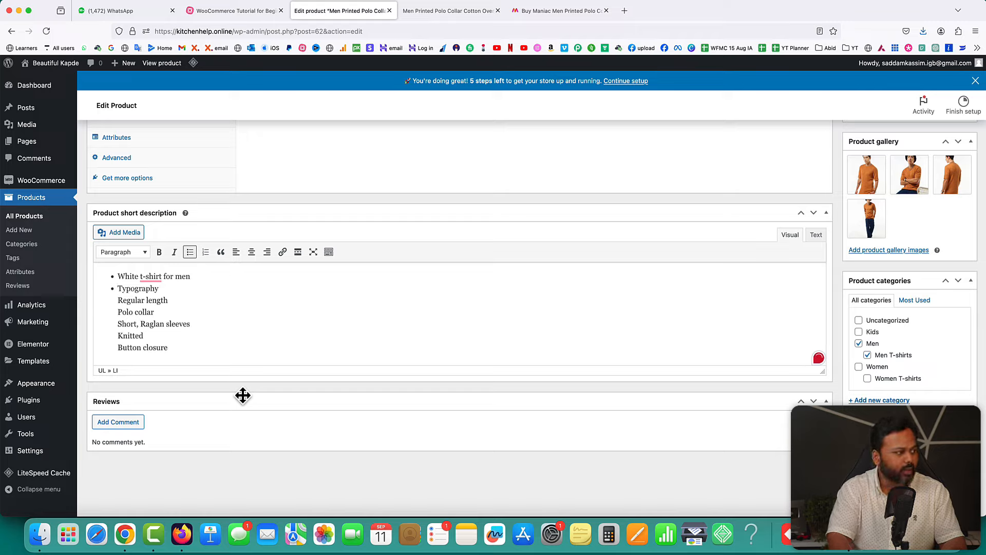
key(BackSpace)
key(Return)
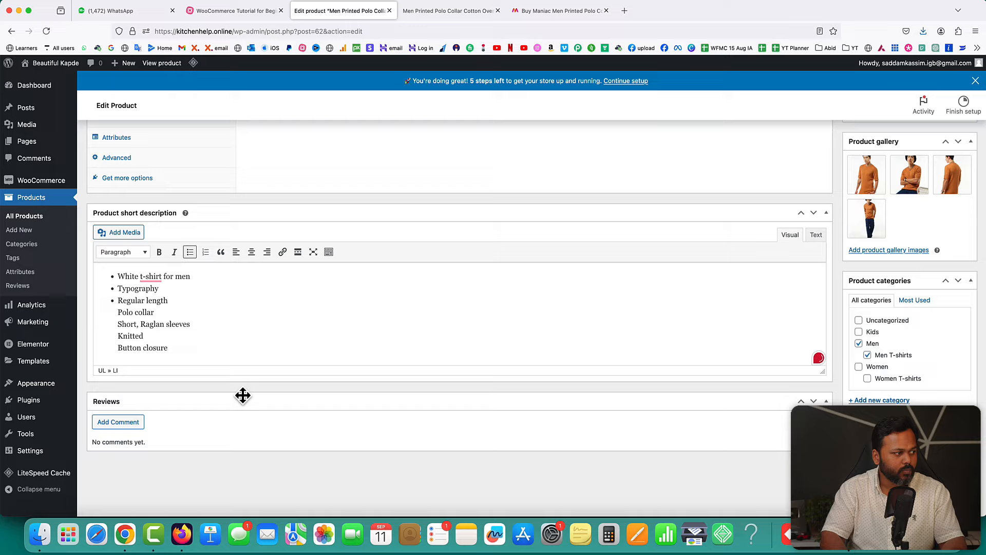
key(BackSpace)
key(Return)
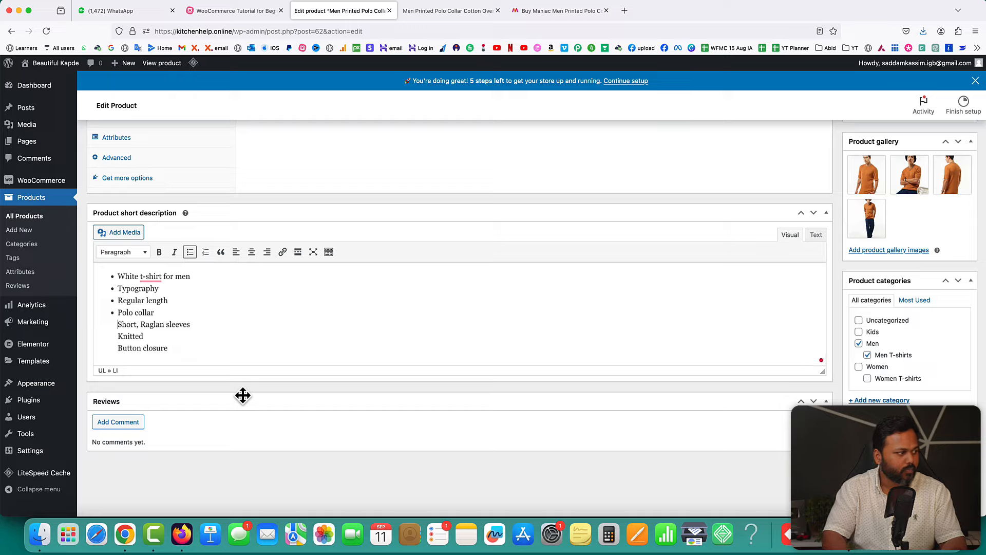
key(BackSpace)
key(Return)
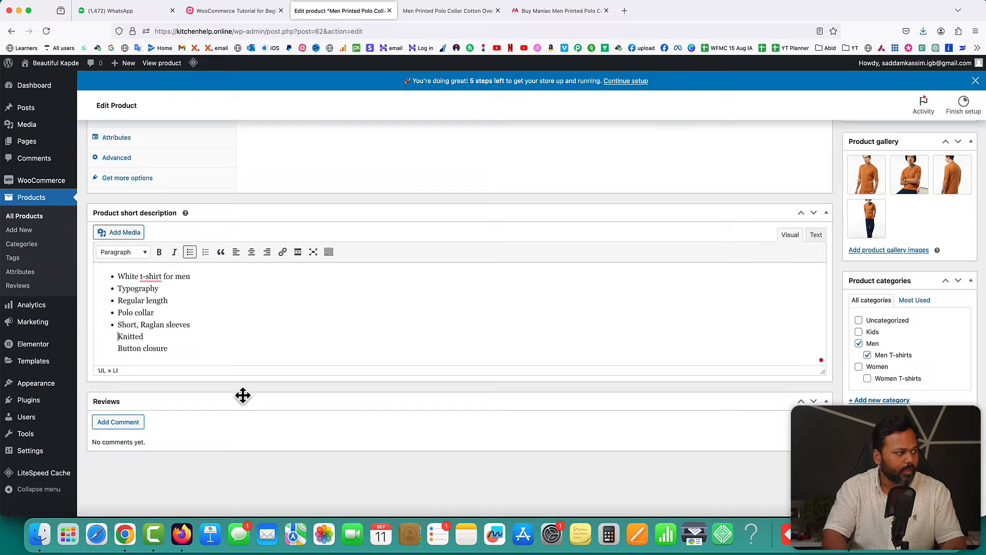
key(BackSpace)
key(Return)
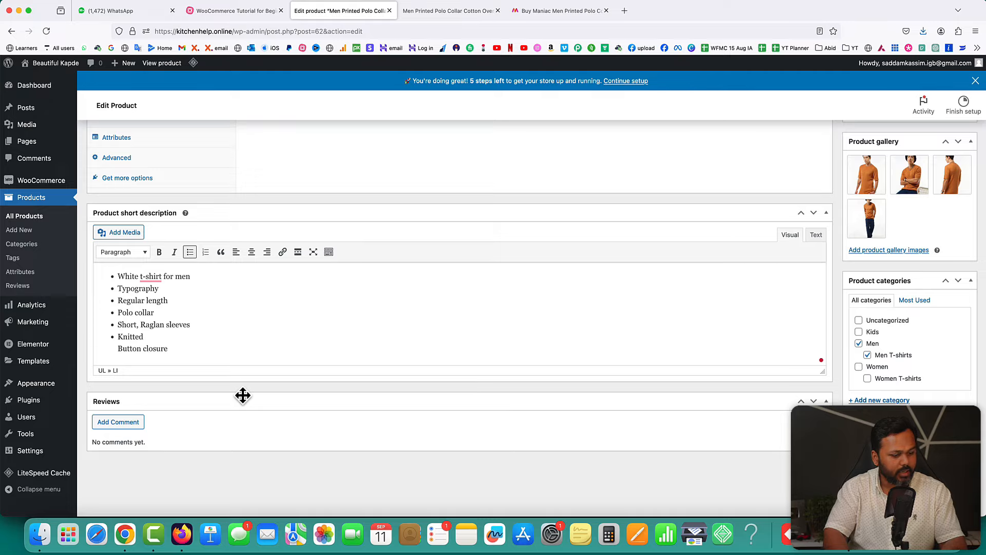
key(BackSpace)
key(Return)
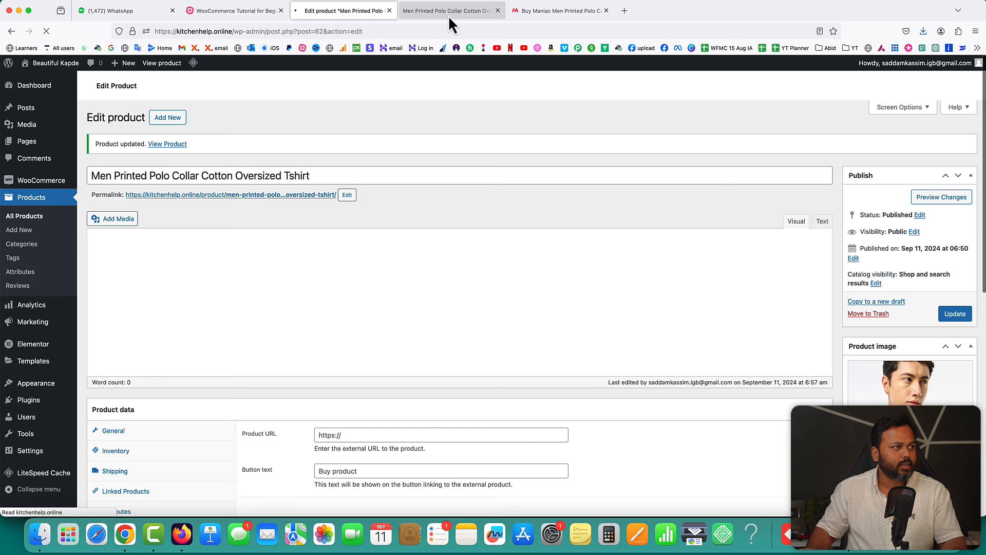
- Reload the storefront product page twice, then go back to the product editor
click(448, 11)
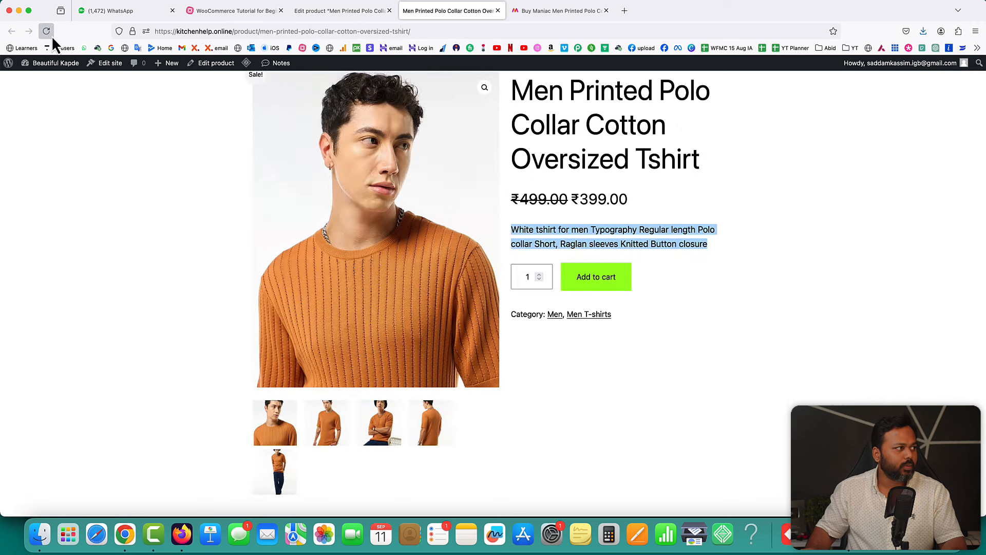
click(52, 36)
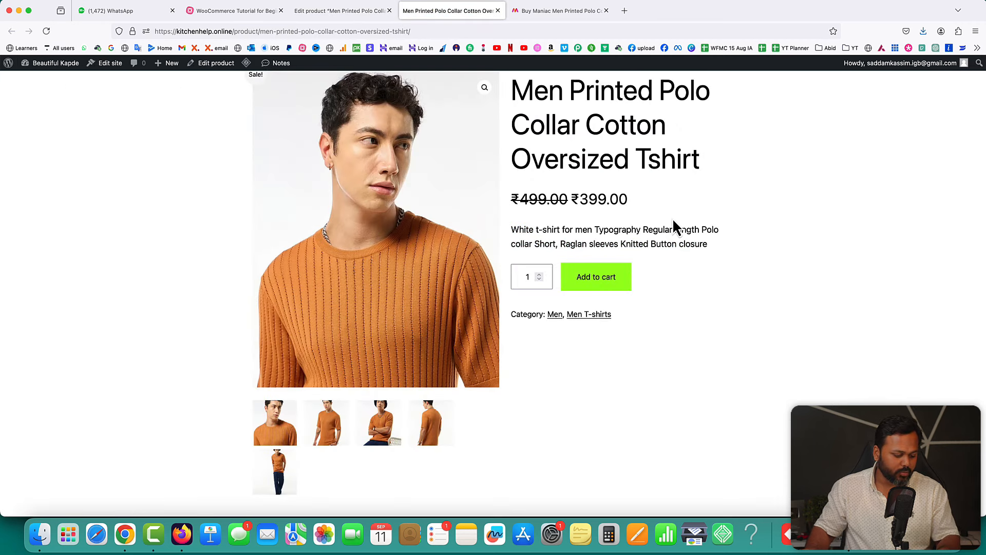
key(super+r)
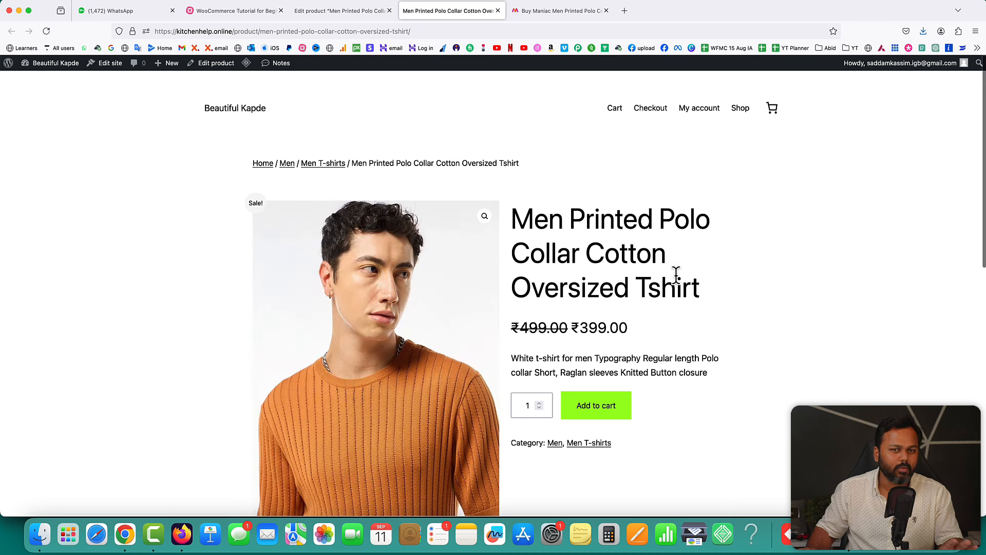
click(328, 12)
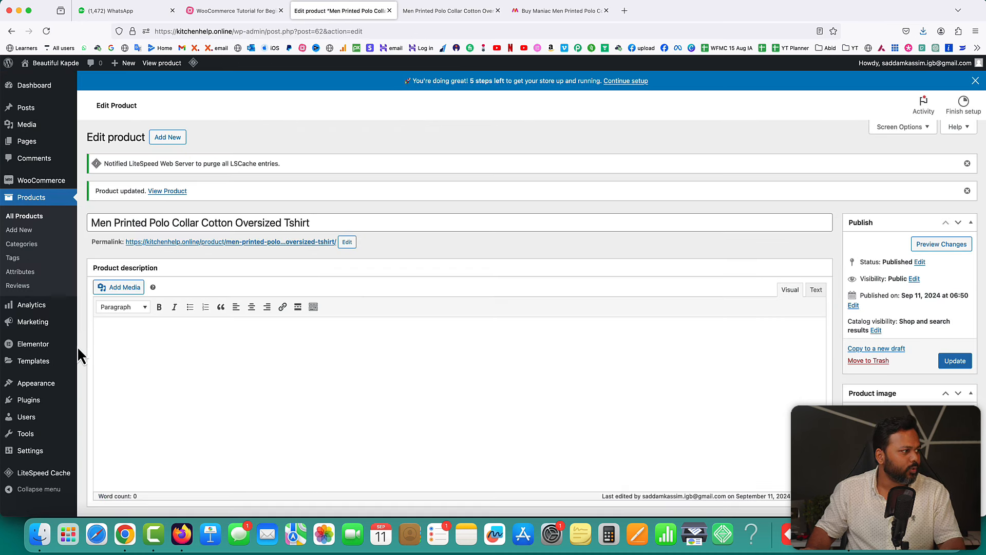
- Install the Astra theme via Appearance > Themes > Add New Theme
mouse_move(39, 386)
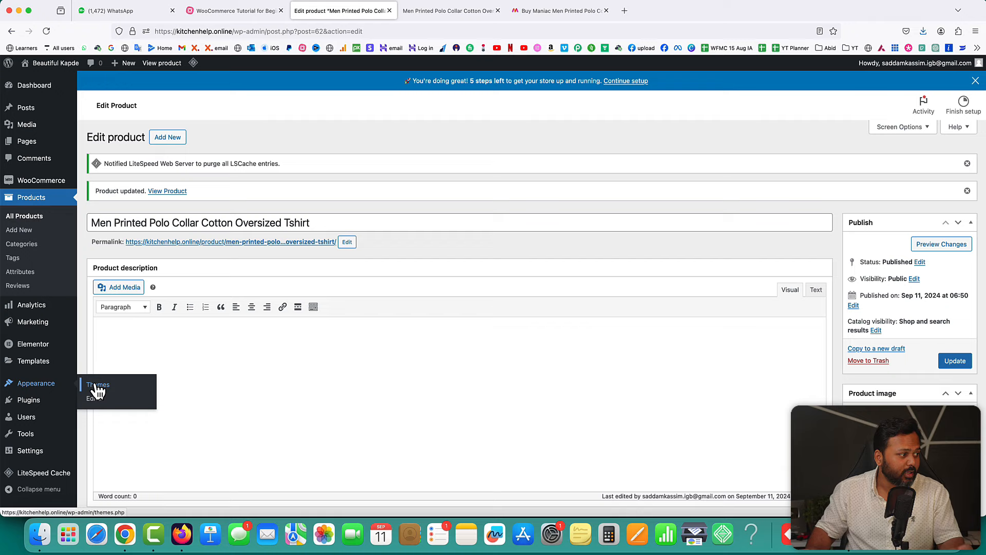
click(97, 386)
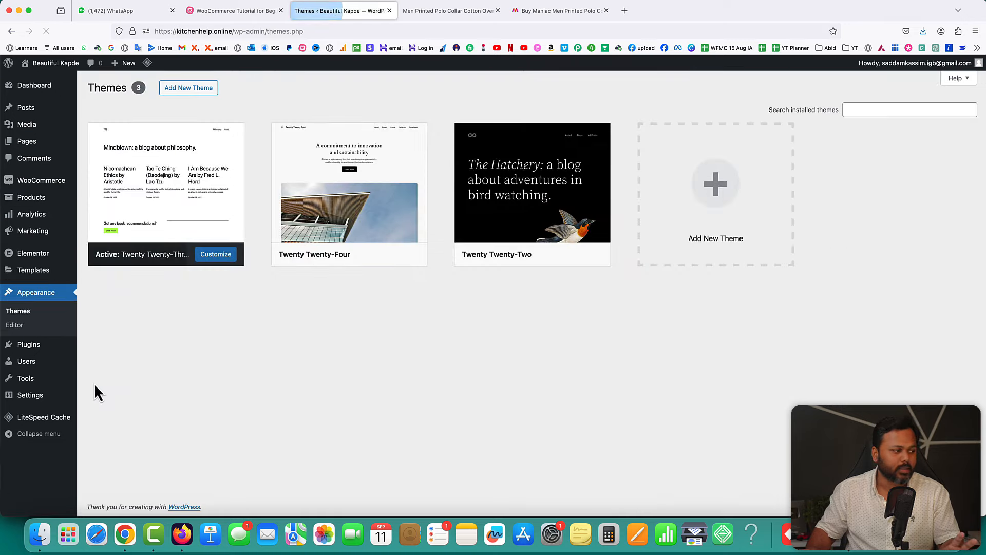
click(187, 90)
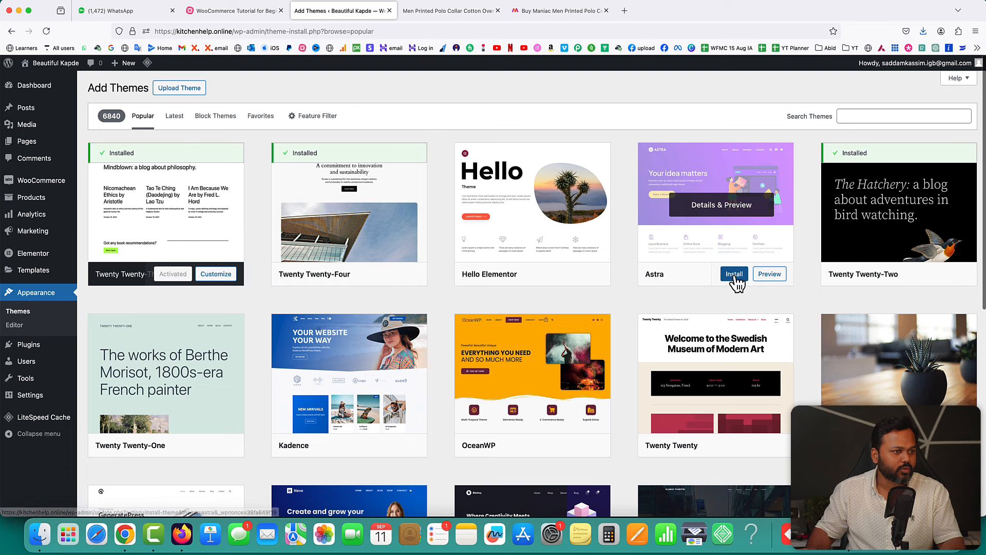
click(734, 274)
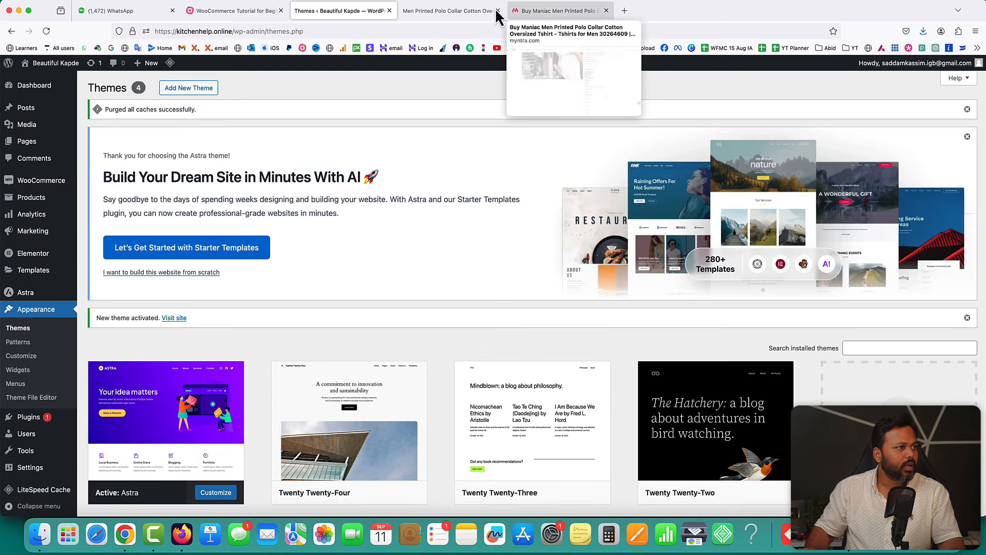
click(464, 11)
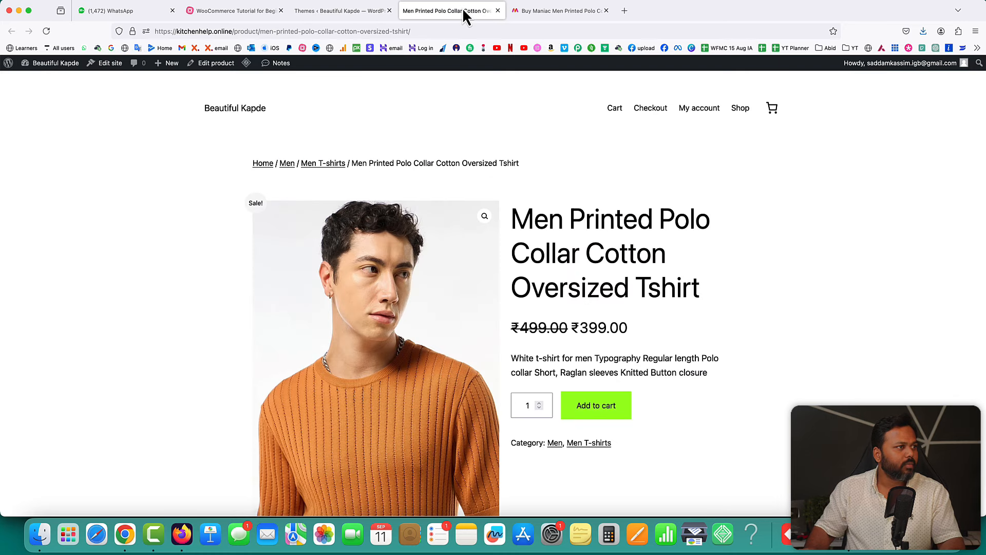
- Reload the polo t-shirt page and check its seven-bullet short description in Astra
click(46, 31)
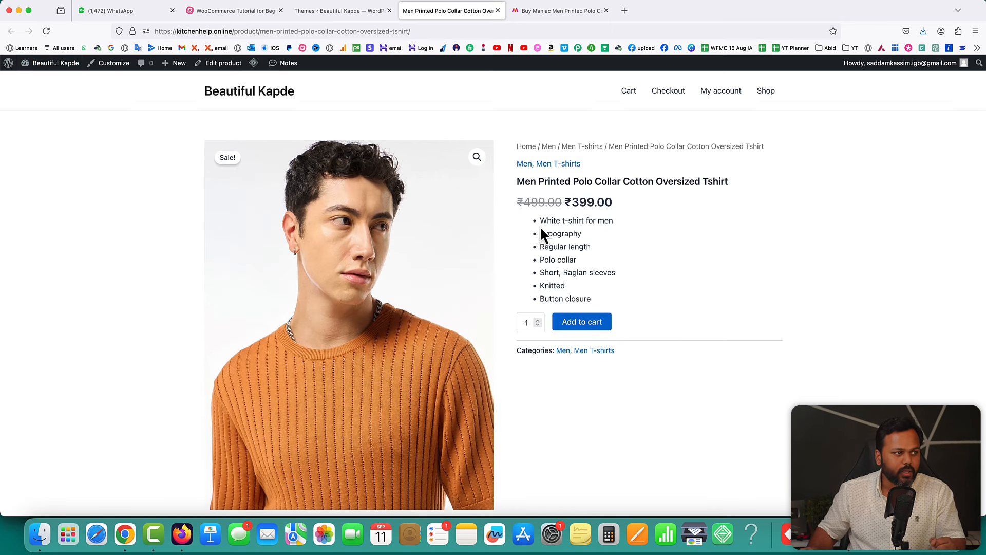
drag(538, 221, 597, 298)
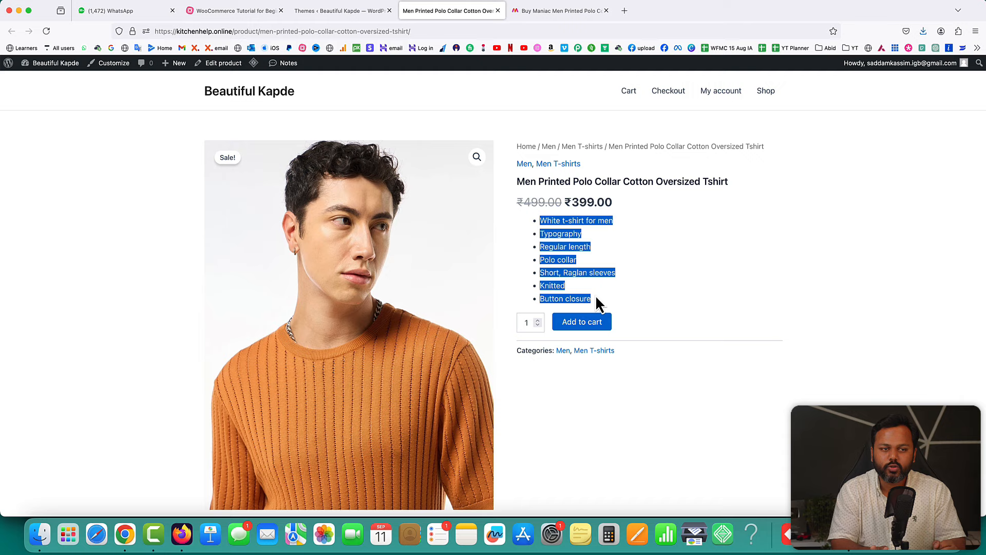
click(597, 298)
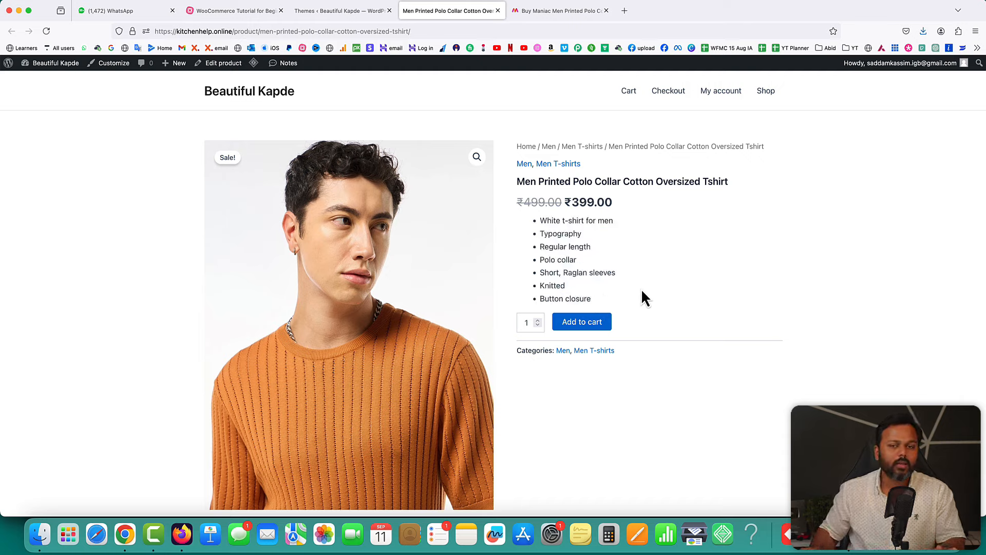
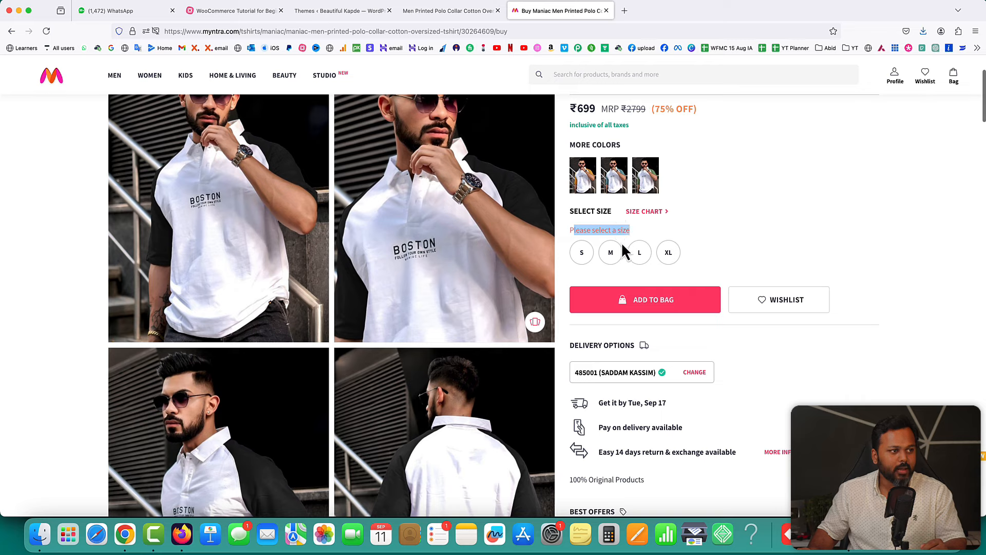
- Pick size M on the Myntra polo page and compare the chest measurements for S, L and XL
click(610, 252)
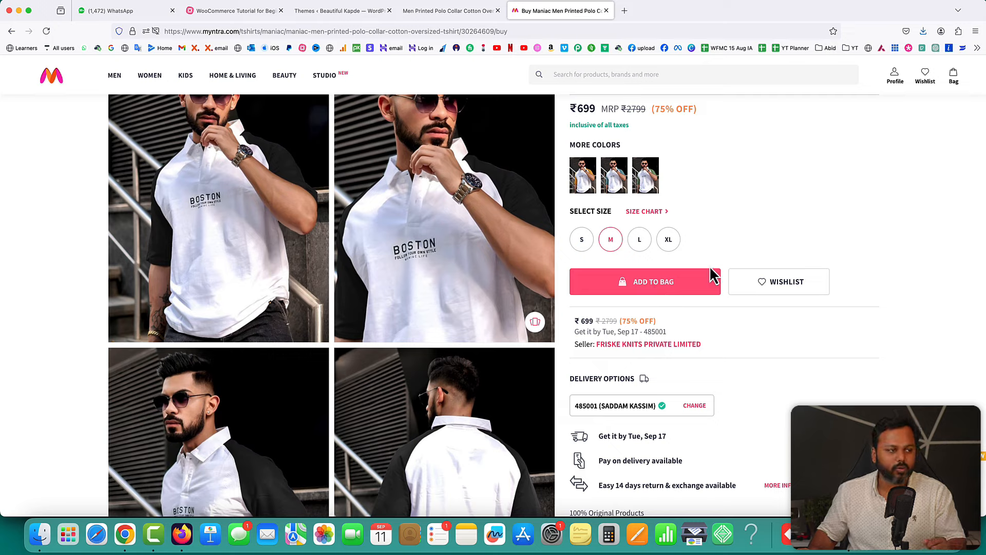
drag(594, 209, 610, 210)
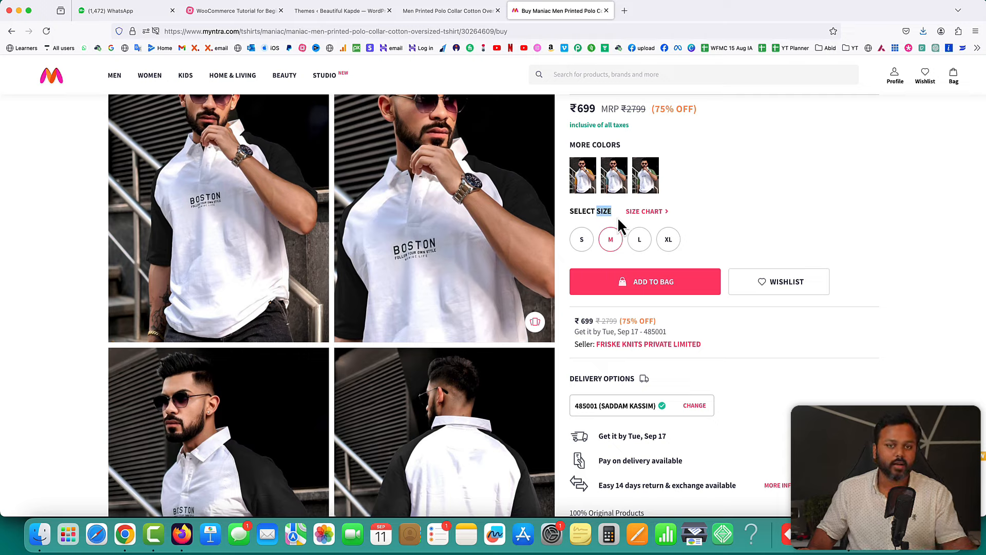
mouse_move(577, 238)
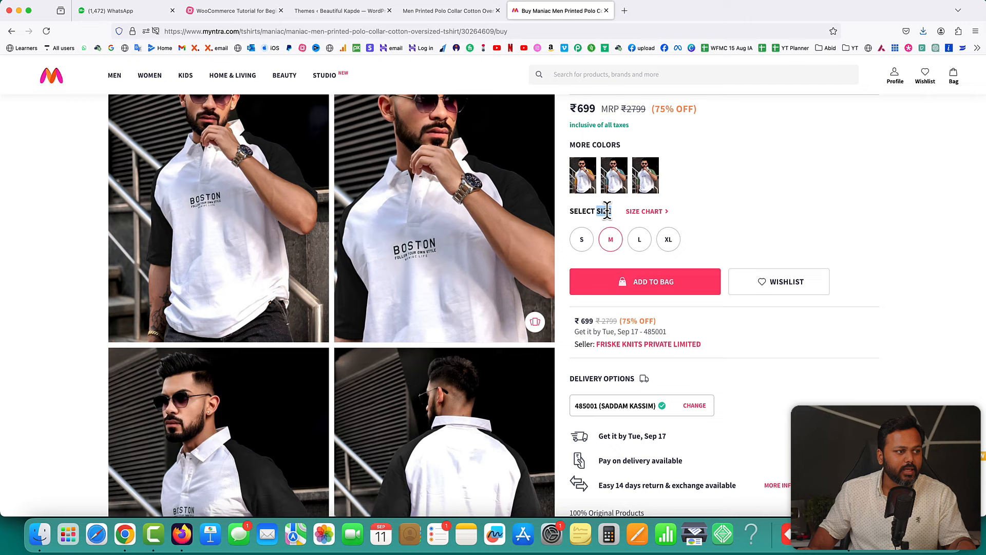
mouse_move(652, 242)
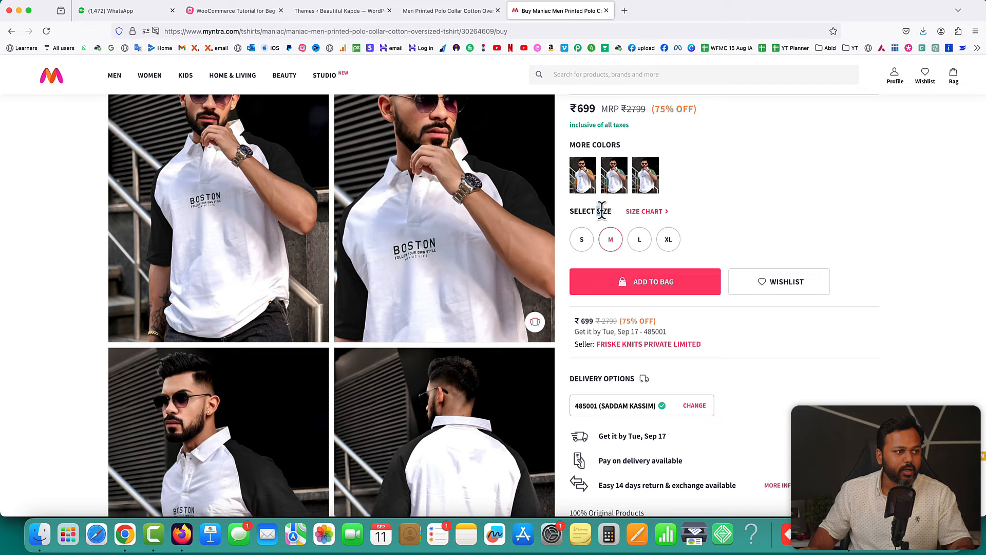
drag(596, 211, 610, 211)
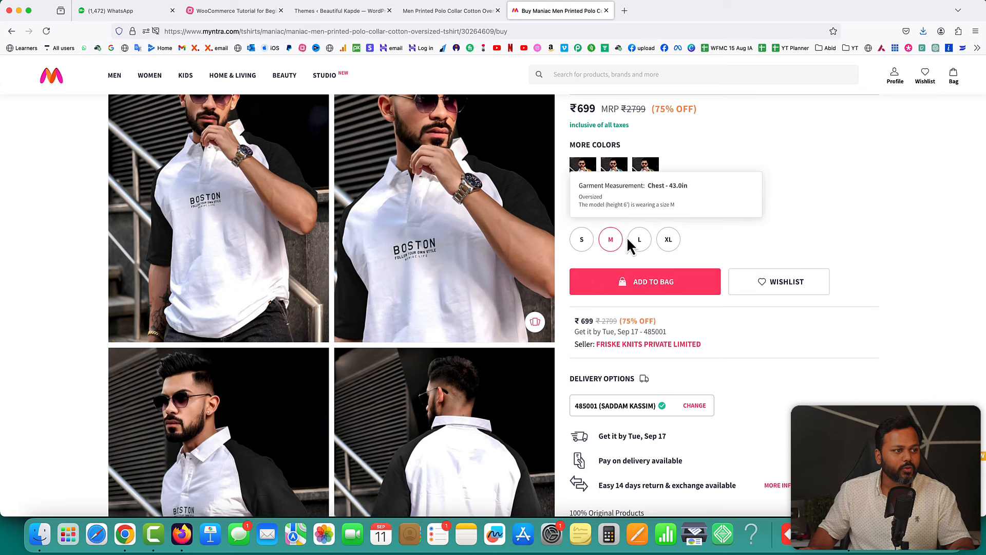
mouse_move(669, 244)
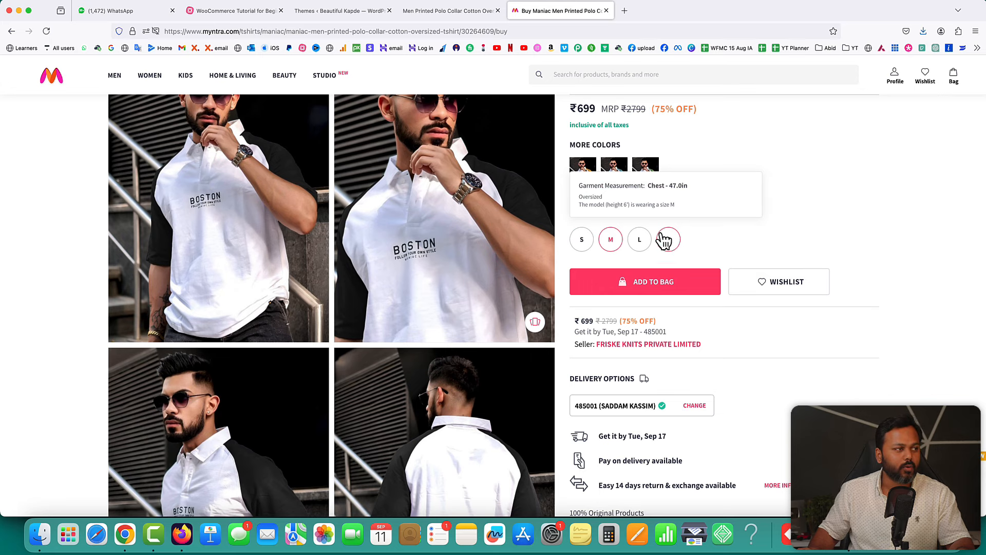
click(343, 12)
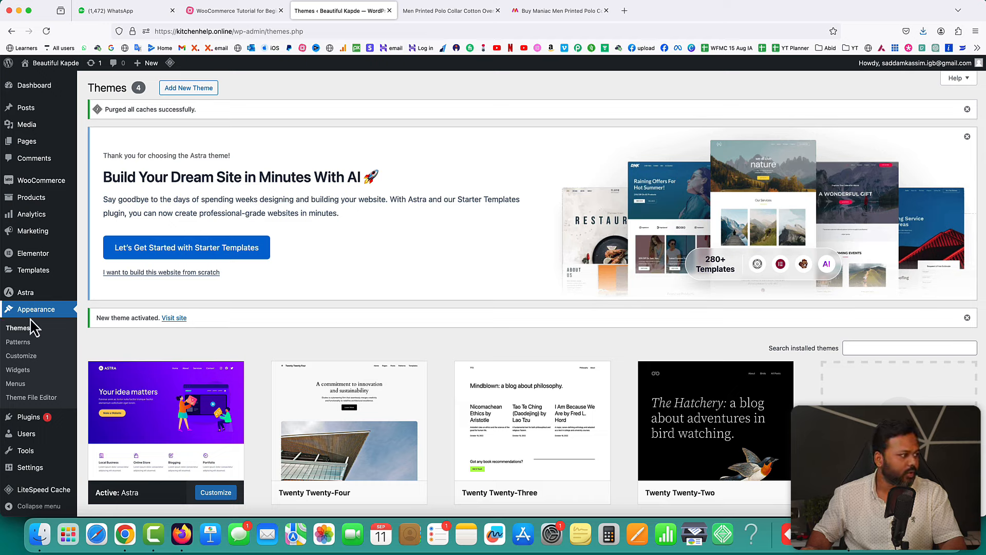
- Add a new product named with the copied Myntra title 'Men Printed Polo Collar Cotton Oversized Tshirt'
mouse_move(31, 199)
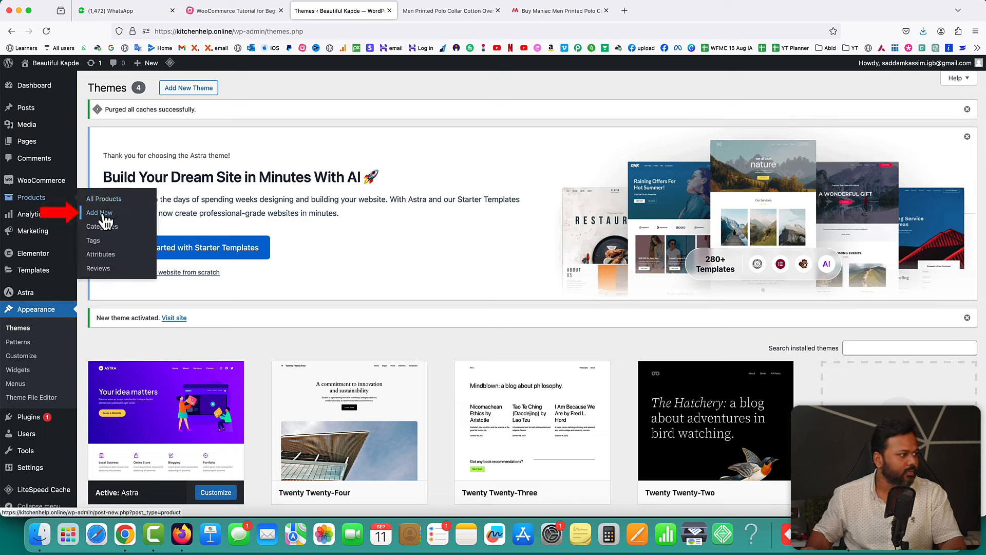
click(105, 216)
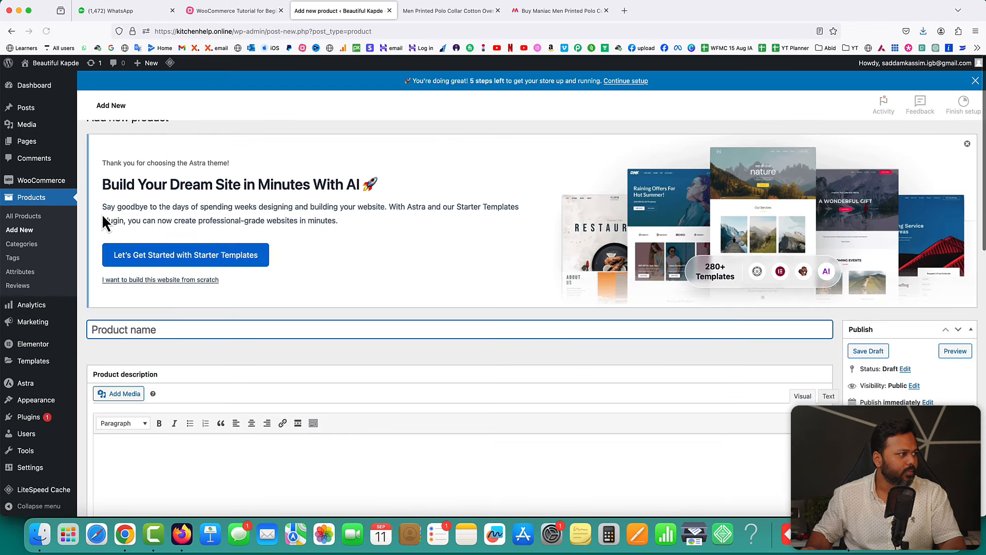
click(557, 10)
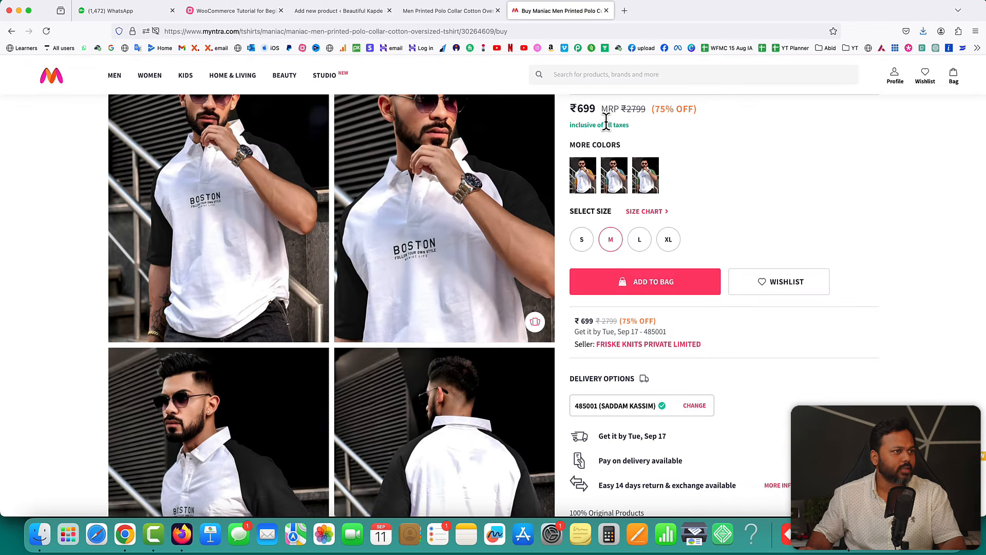
scroll(606, 120, up, 5)
drag(568, 181, 762, 181)
key(super+c)
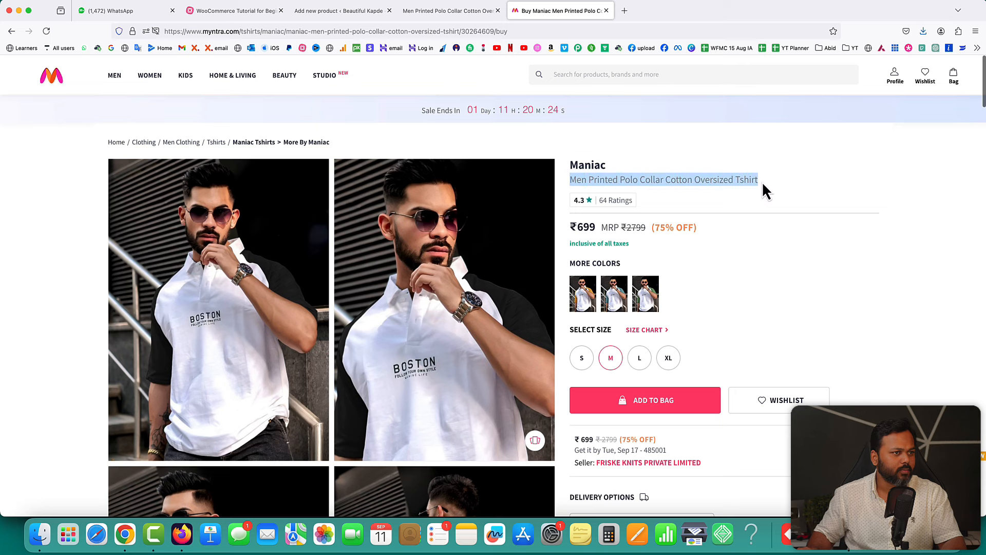
click(426, 12)
click(363, 11)
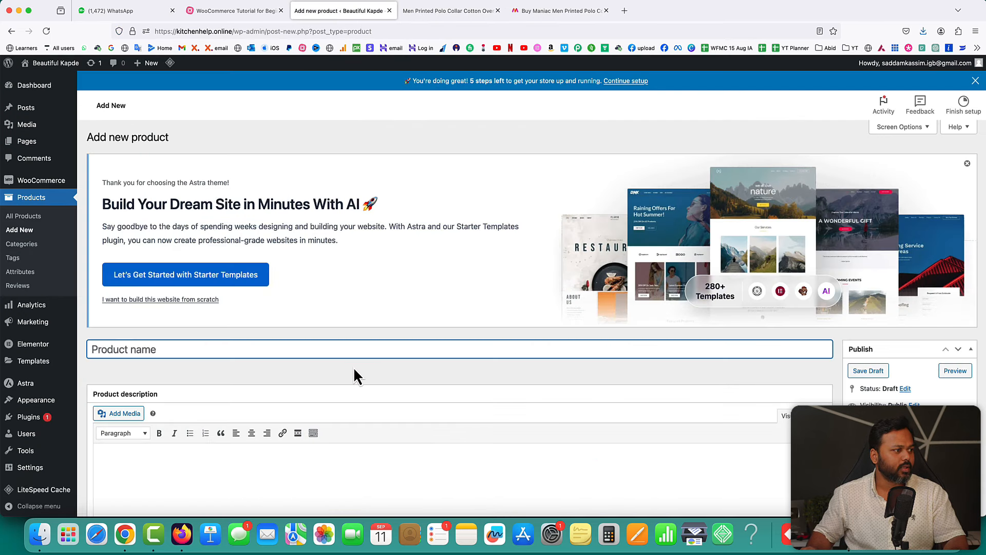
key(super+v)
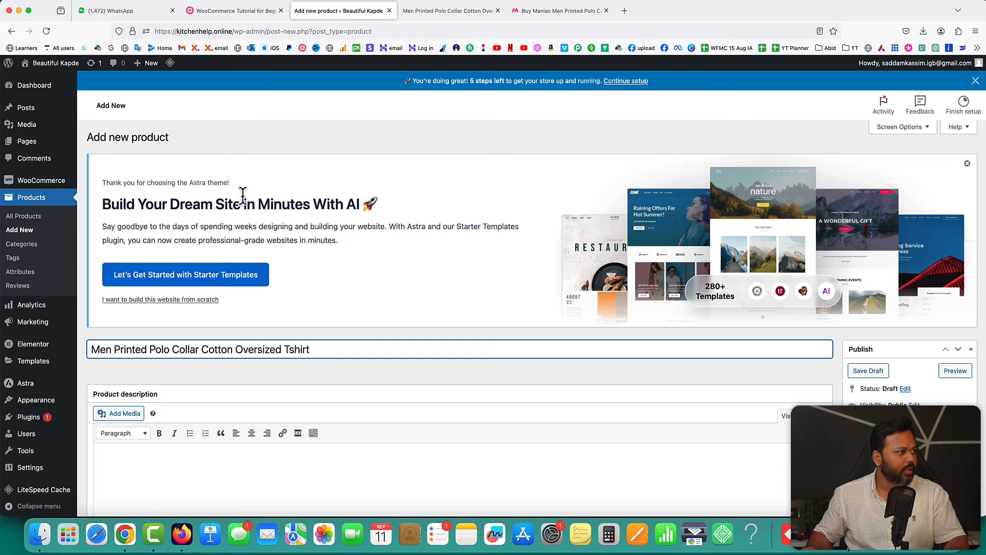
- Dismiss the Astra banner and set the Product data type to Variable product
click(967, 163)
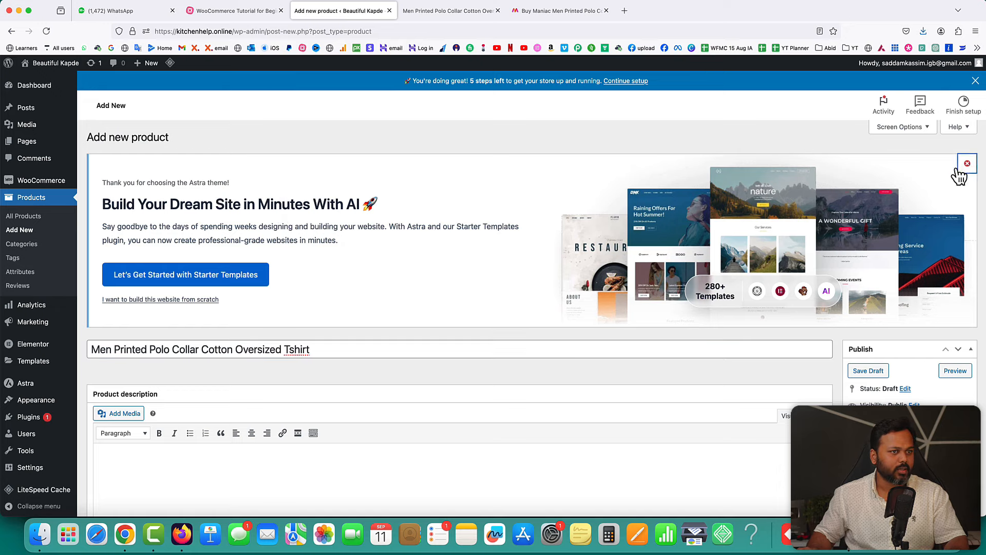
scroll(463, 264, down, 5)
click(212, 215)
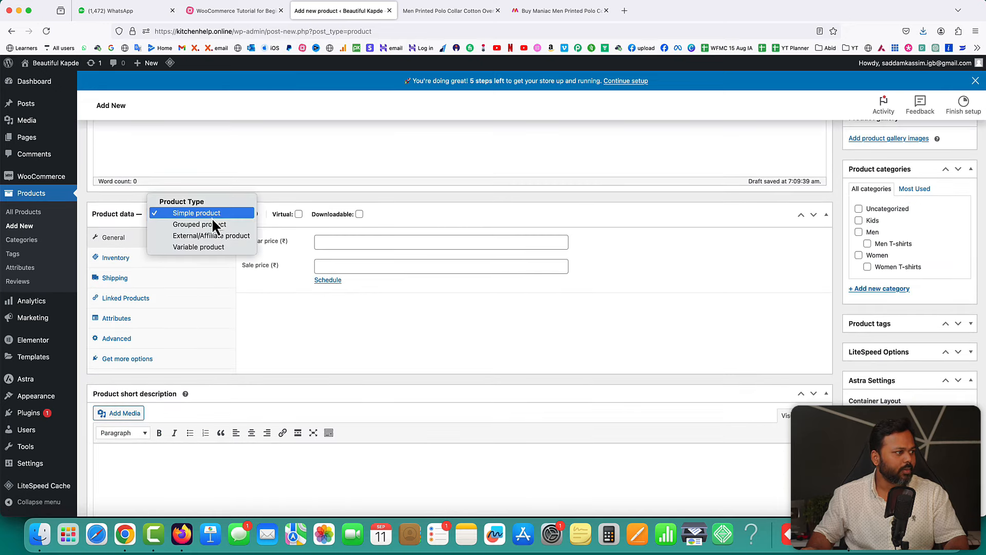
click(207, 247)
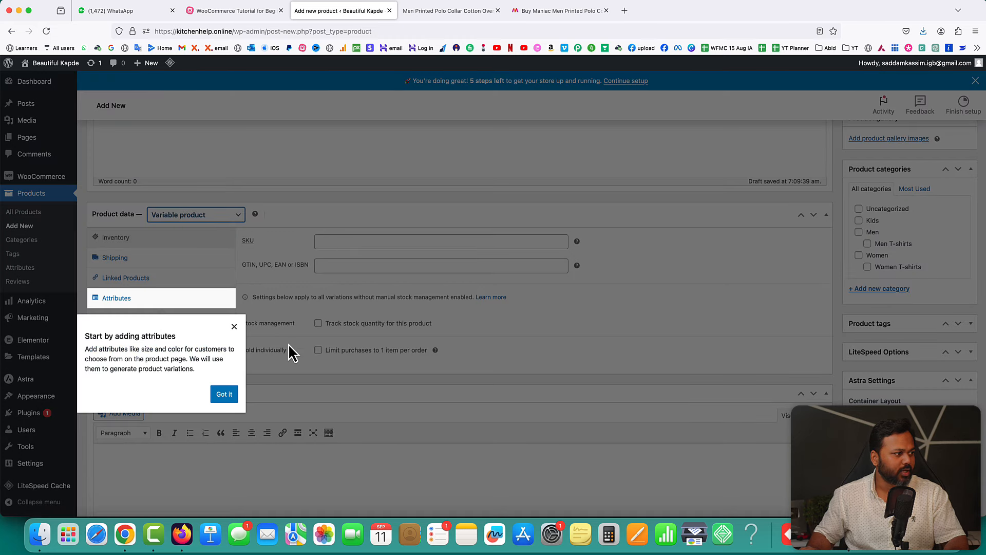
click(234, 327)
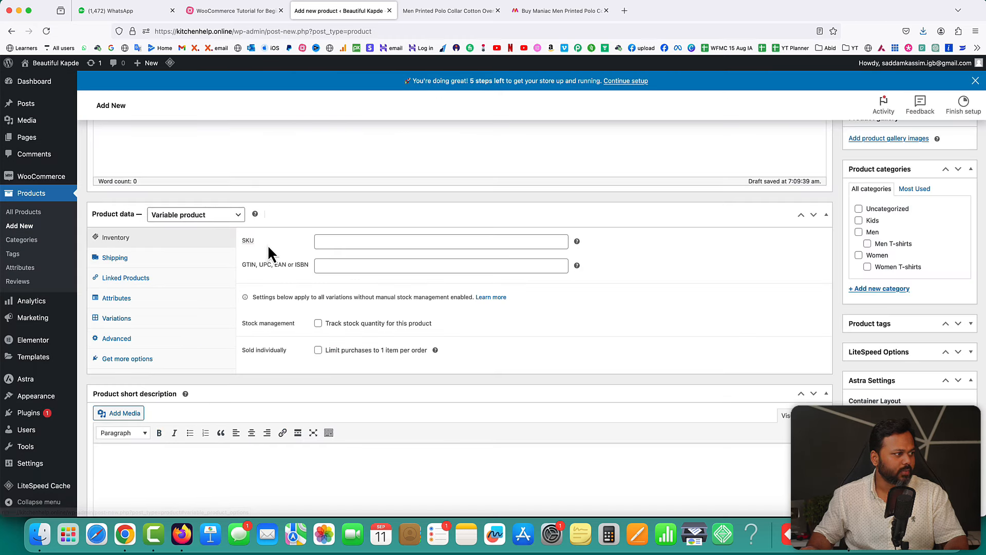
click(384, 240)
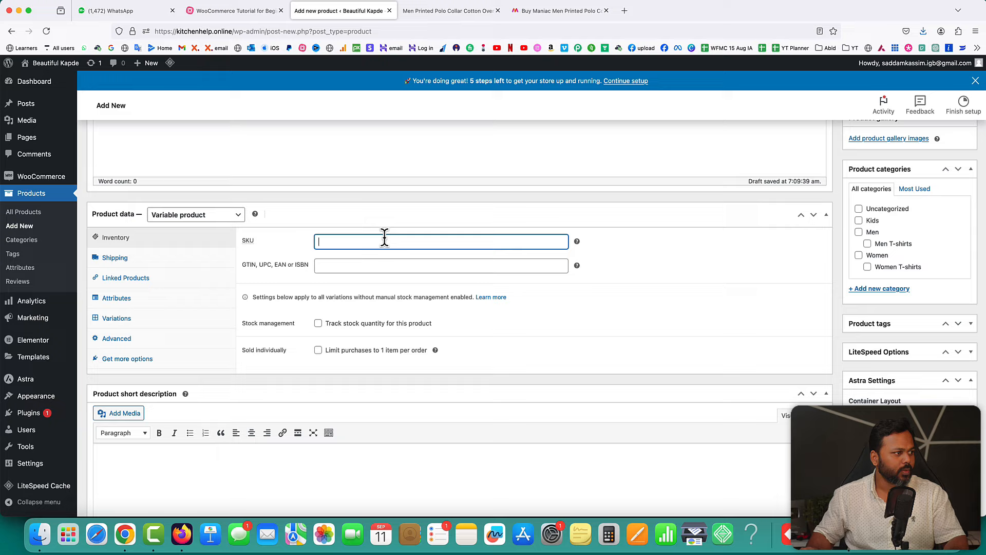
click(236, 216)
click(197, 179)
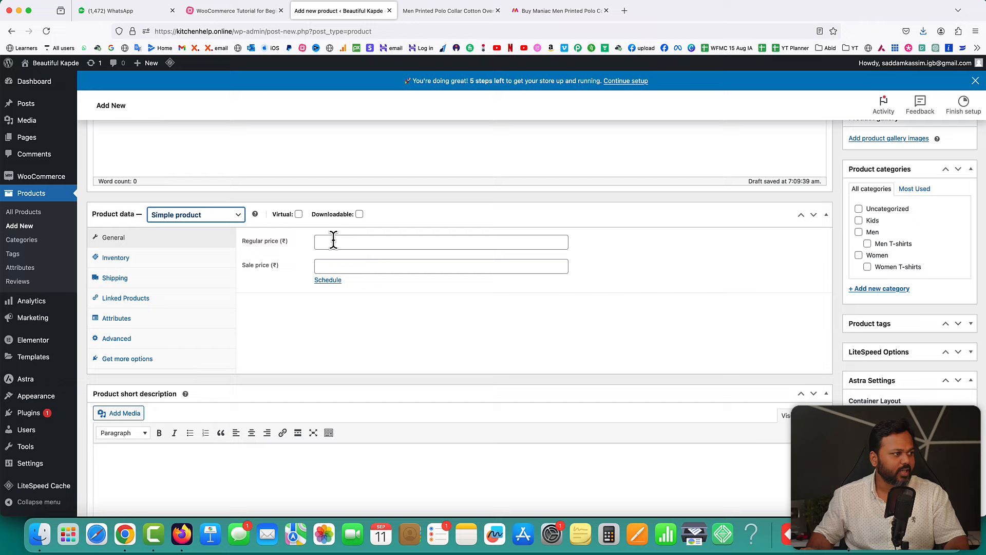
click(204, 216)
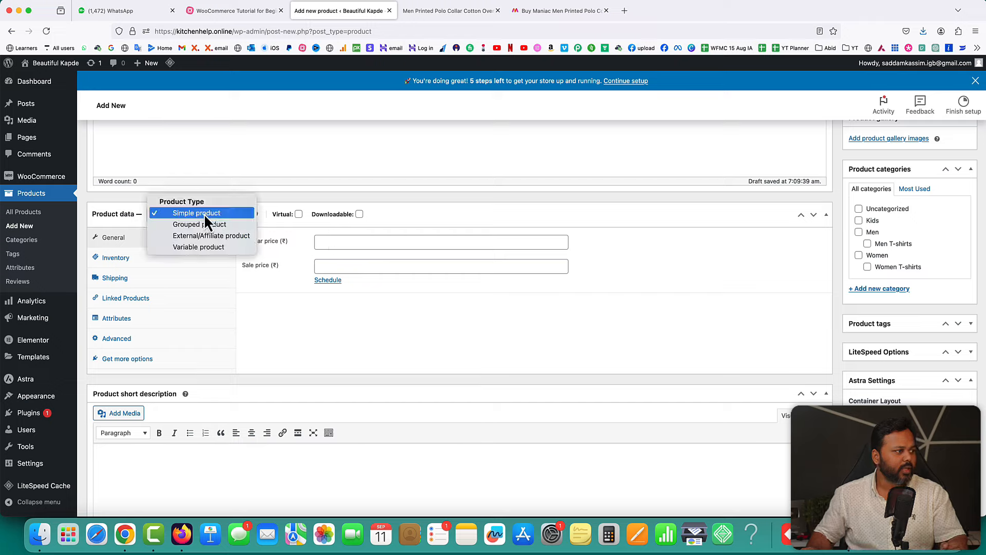
click(194, 248)
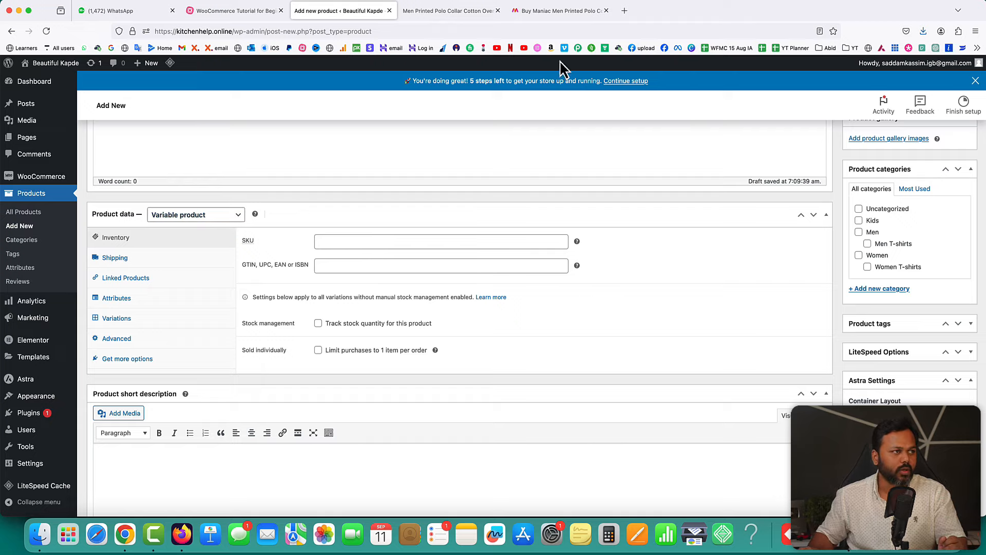
- Check the SIZE section on the Myntra reference page, then return to the product form
click(552, 11)
click(714, 248)
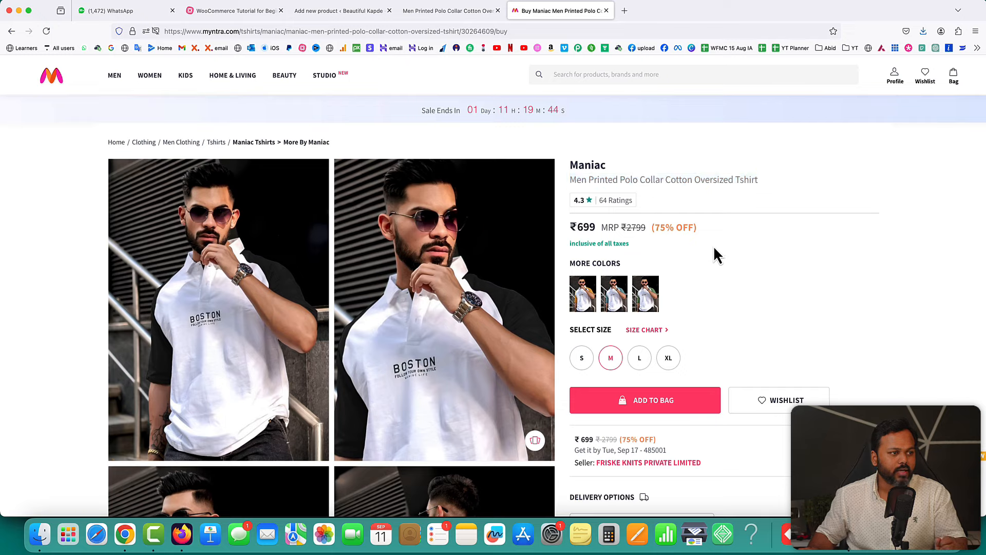
drag(598, 329, 611, 331)
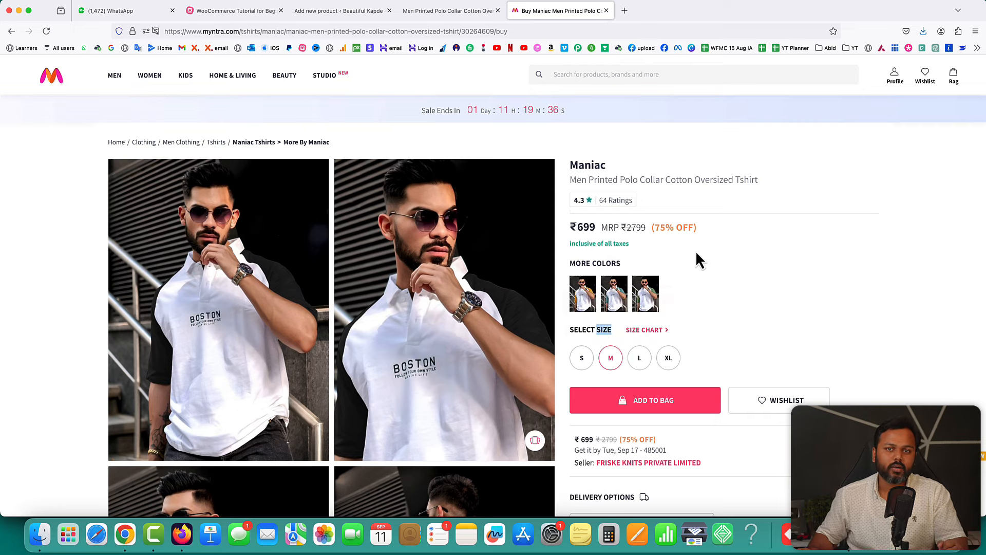
click(375, 12)
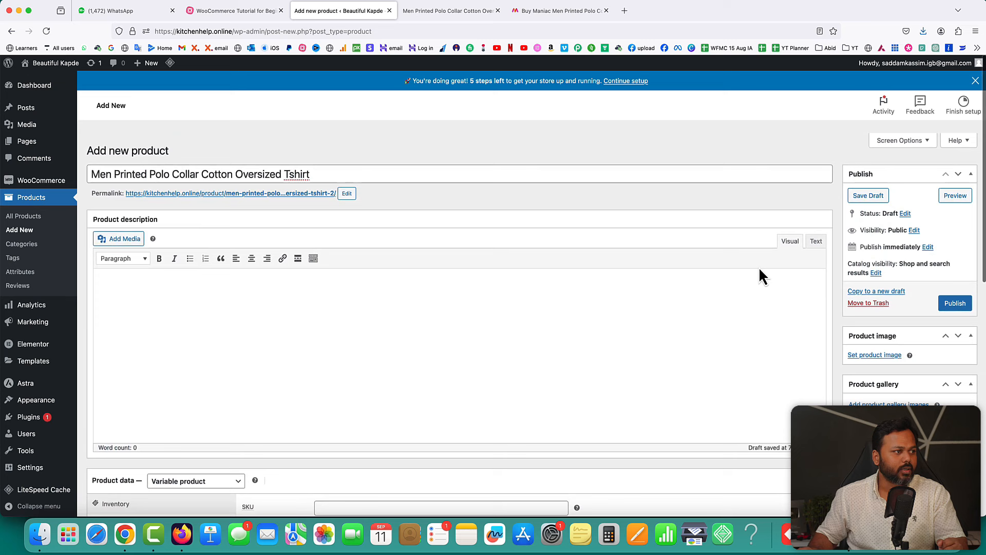
scroll(759, 269, down, 1)
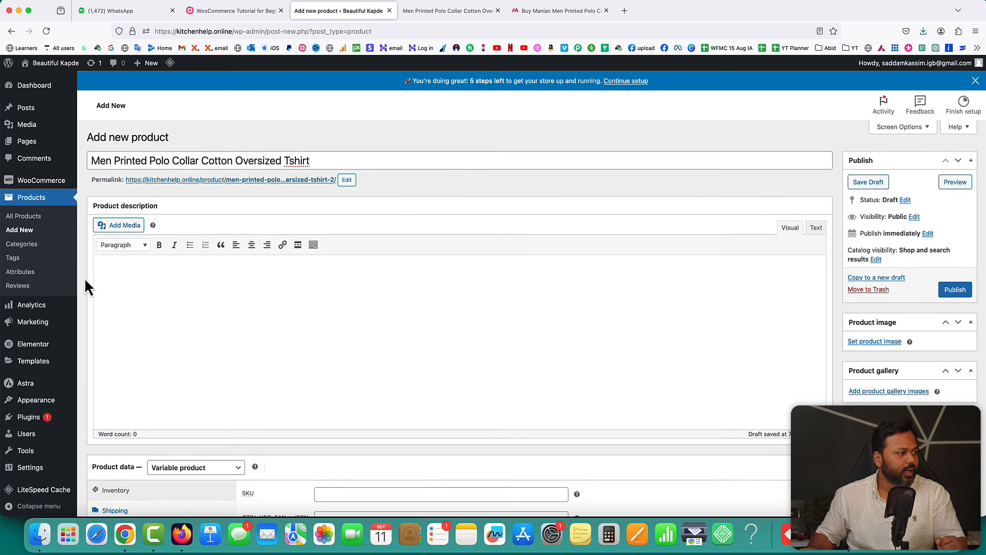
- Leave the unsaved product and create a global 'Size' attribute under Products > Attributes
click(21, 274)
click(553, 306)
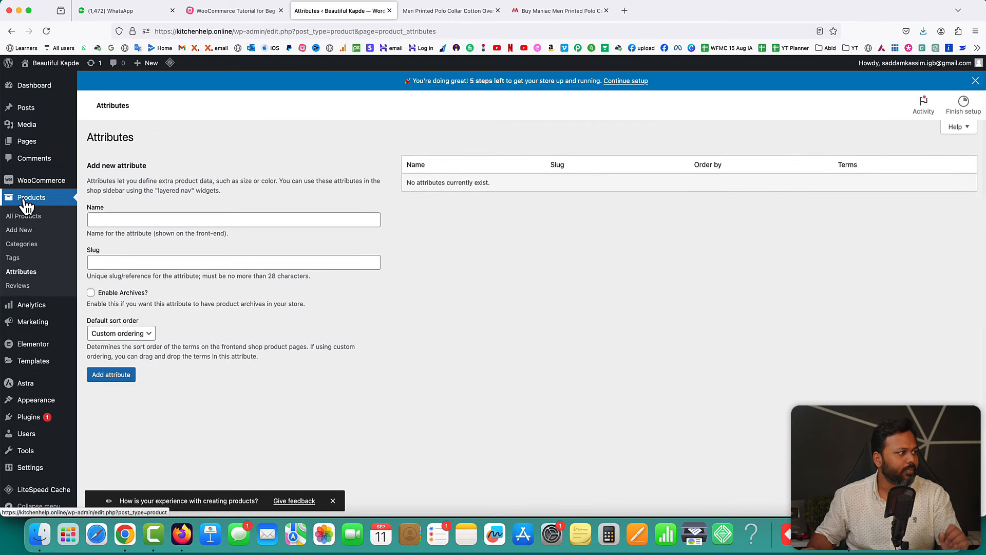
click(103, 219)
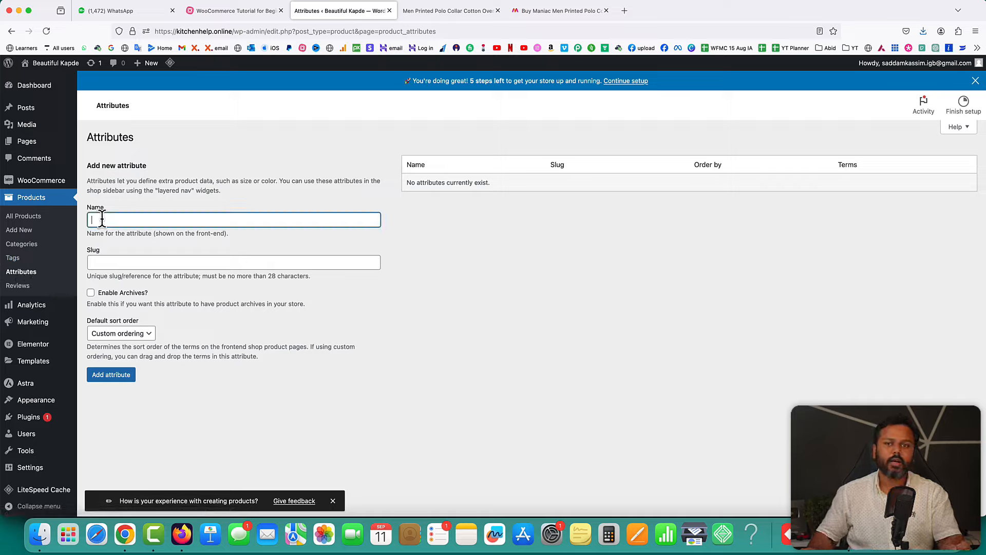
text(Siz)
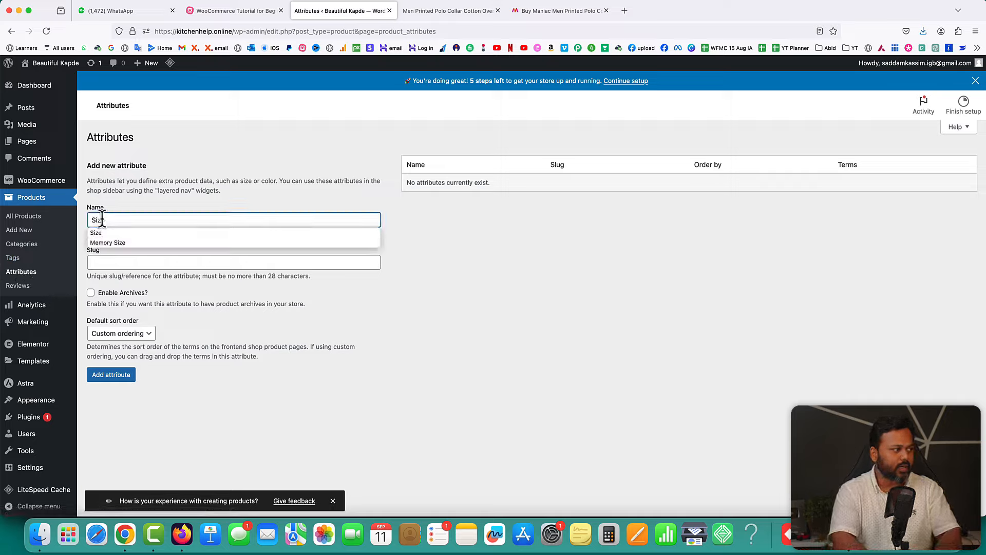
text(e)
click(472, 290)
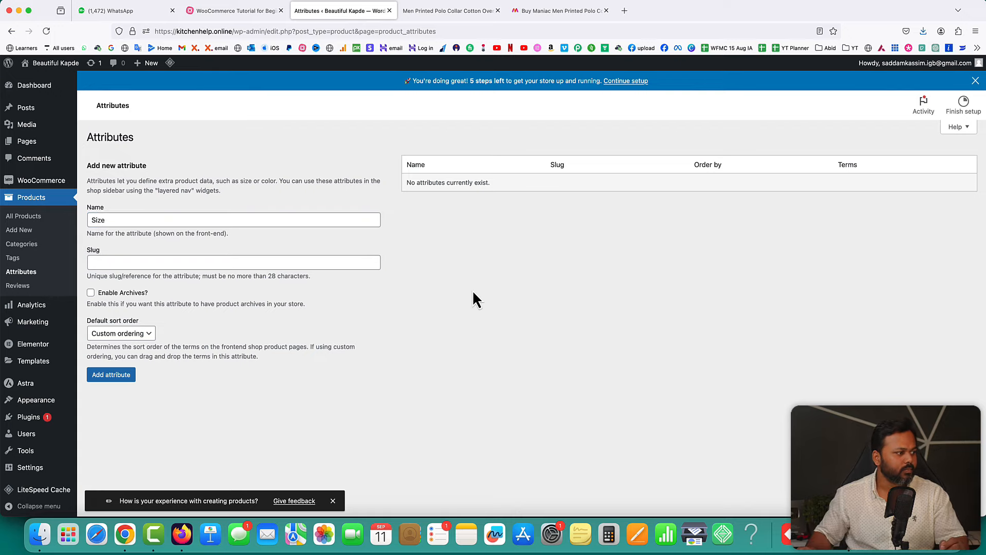
click(122, 380)
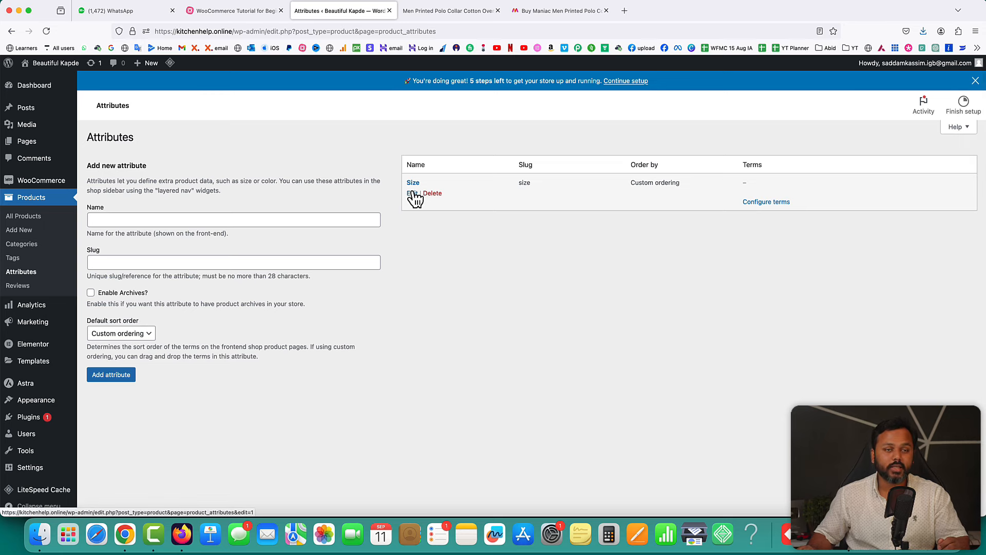
click(551, 20)
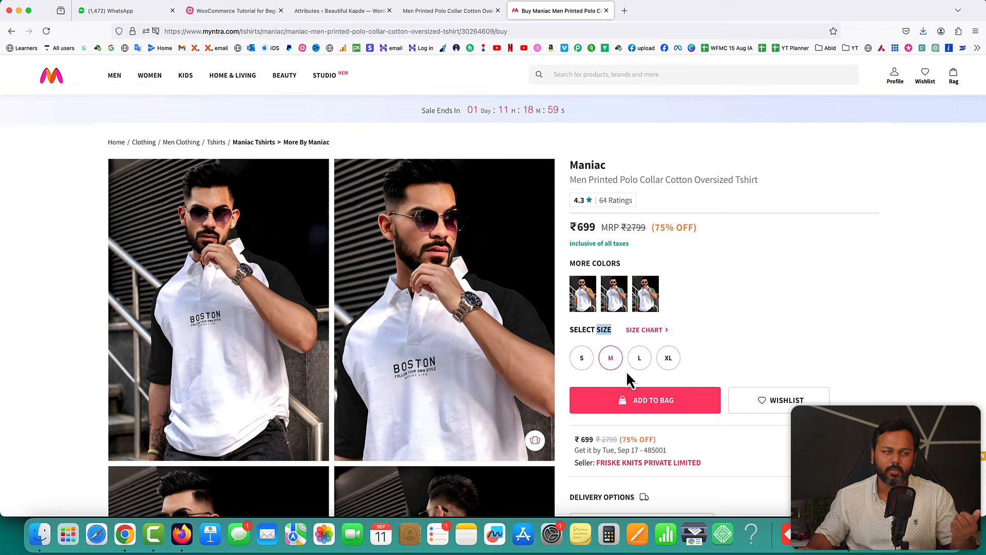
click(333, 12)
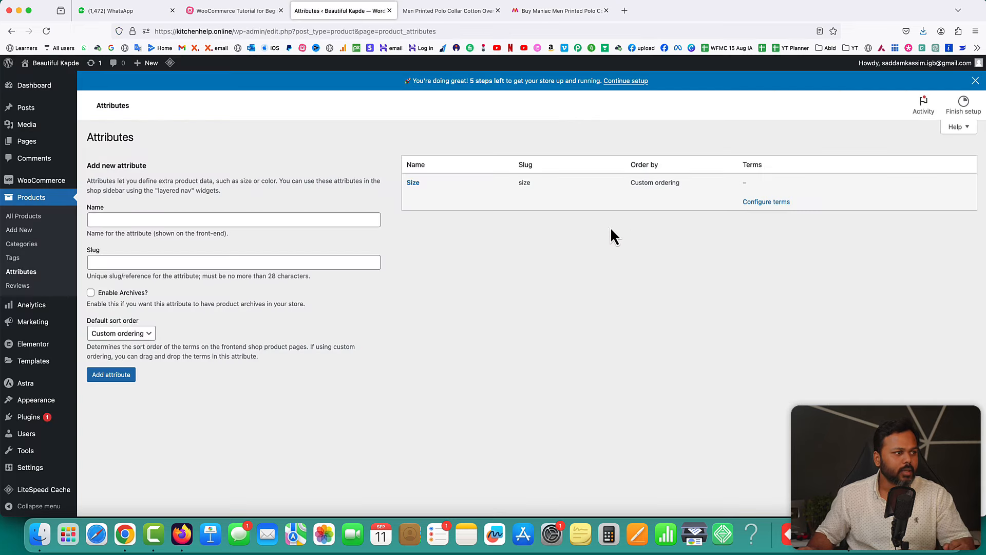
- Add 'Small' and 'Medium' as terms of the Size attribute
click(765, 203)
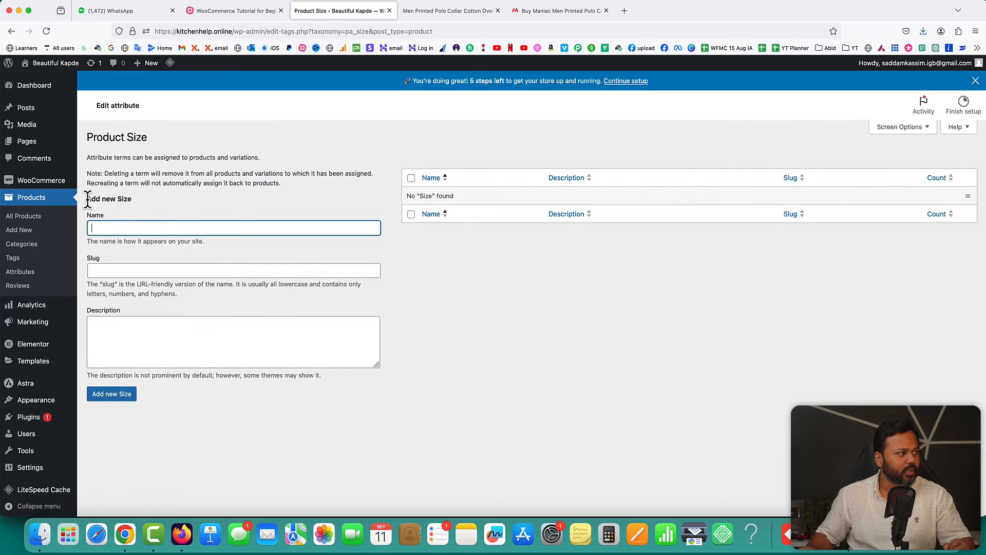
drag(87, 199, 132, 199)
click(115, 228)
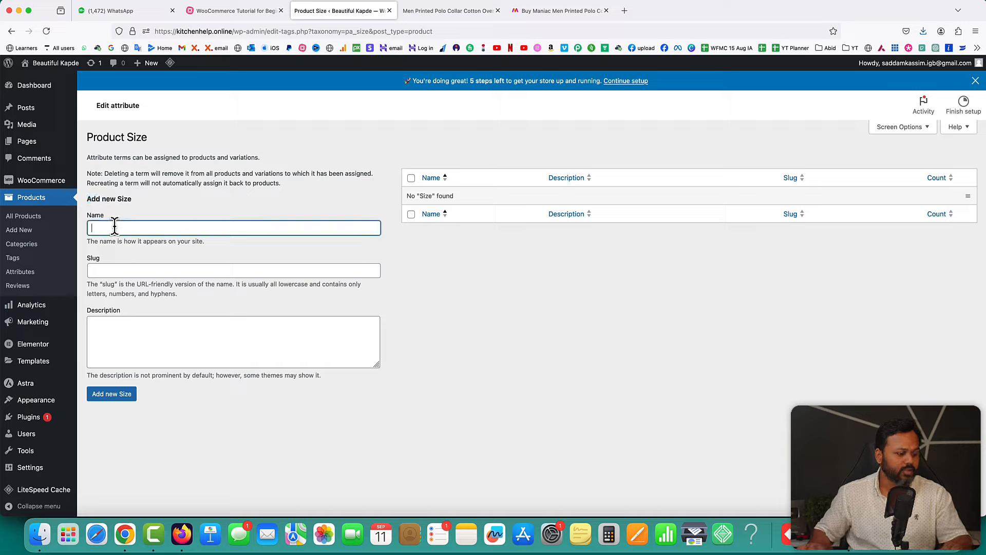
text(Small)
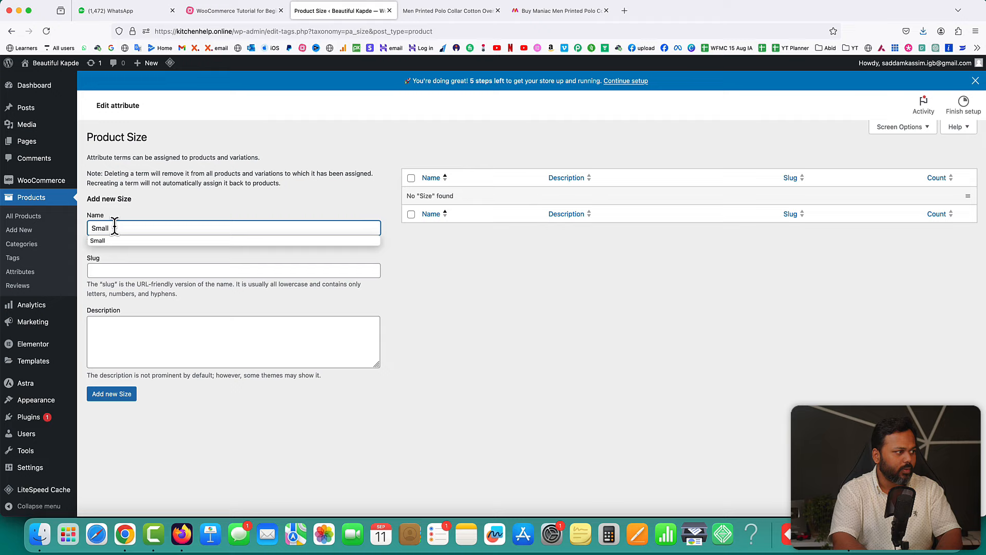
click(114, 396)
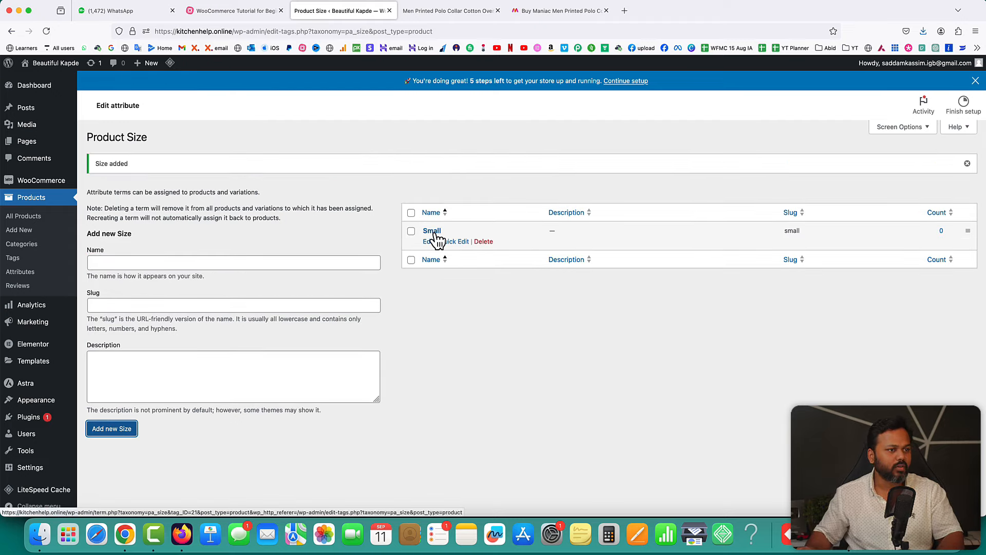
click(168, 262)
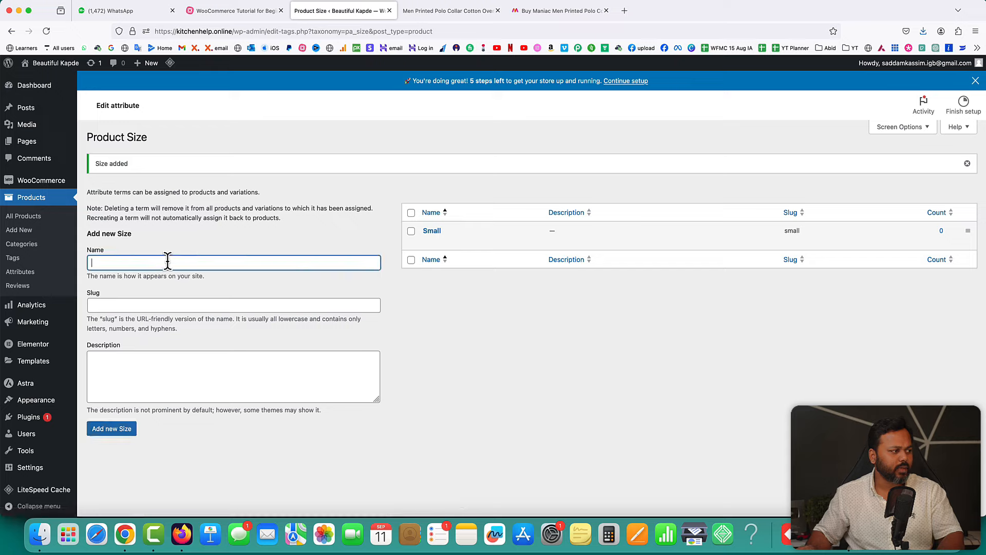
text(Med)
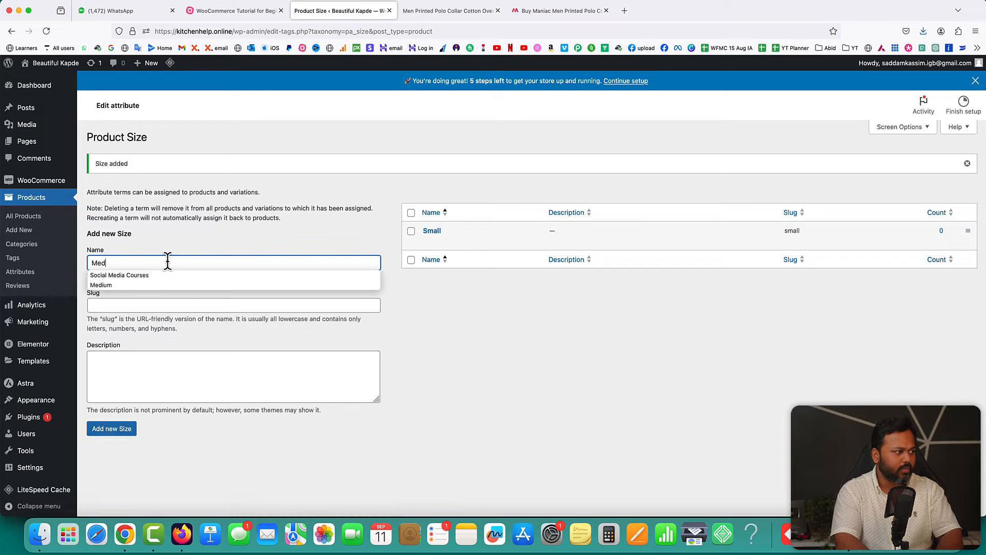
text(ium)
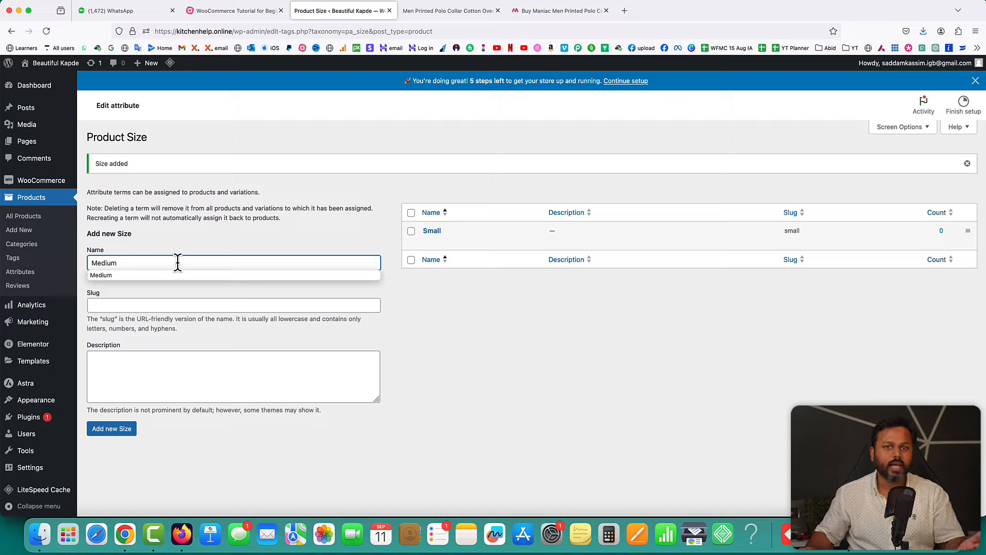
click(490, 340)
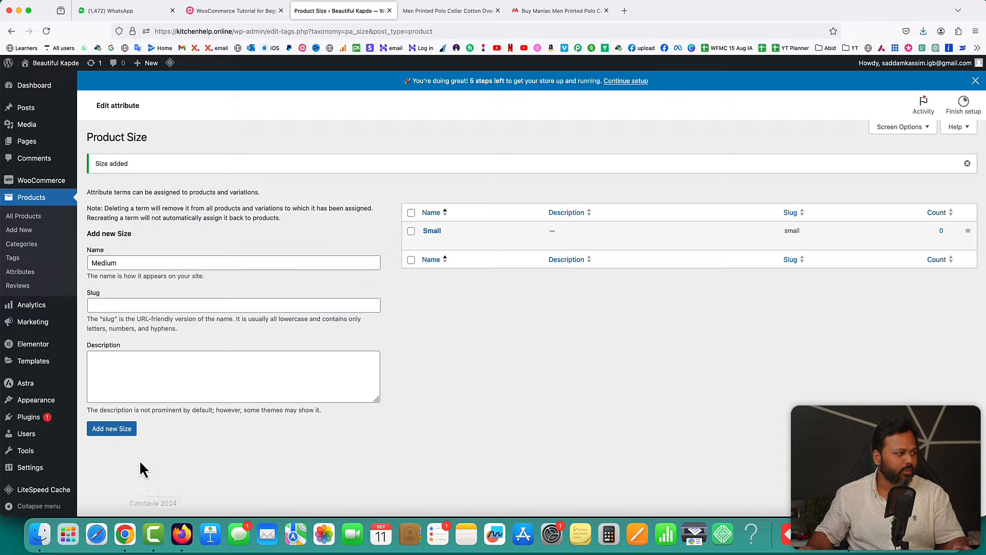
click(113, 429)
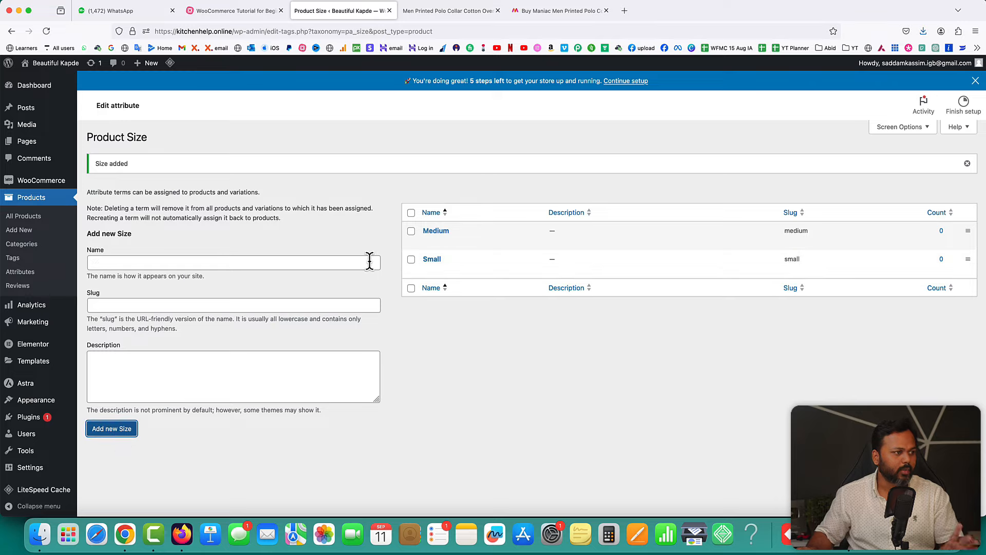
- Add 'Large' and 'XL' as the remaining Size terms
click(185, 262)
text(Large)
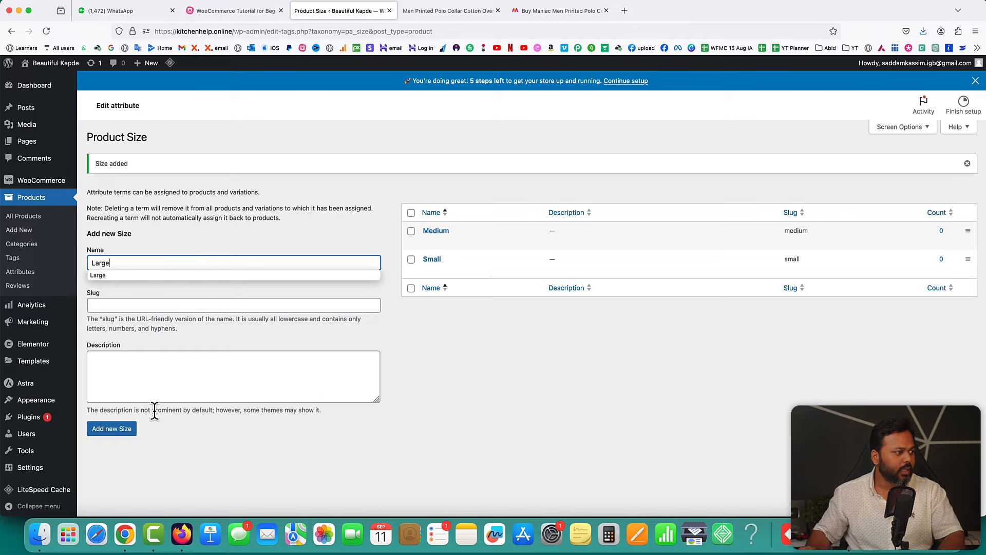
click(115, 432)
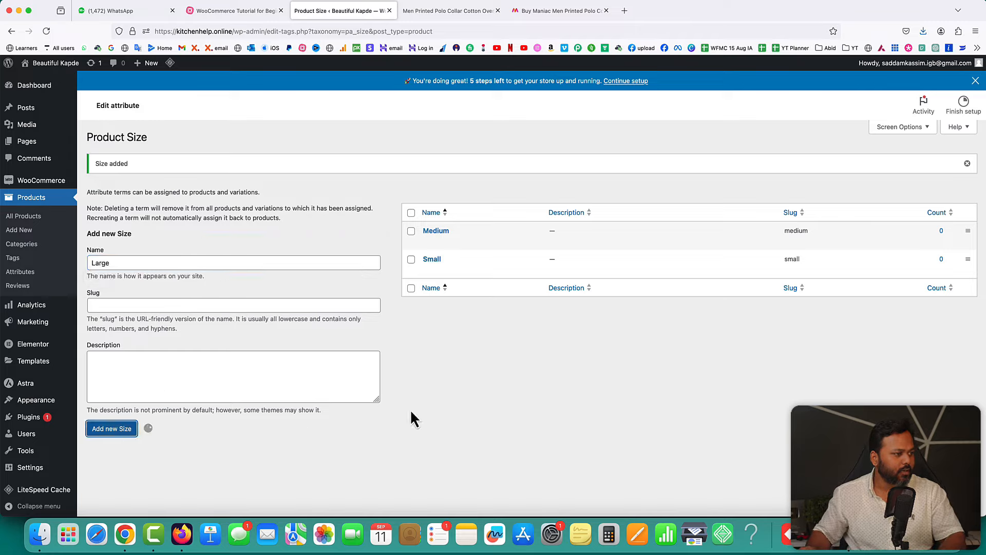
click(167, 262)
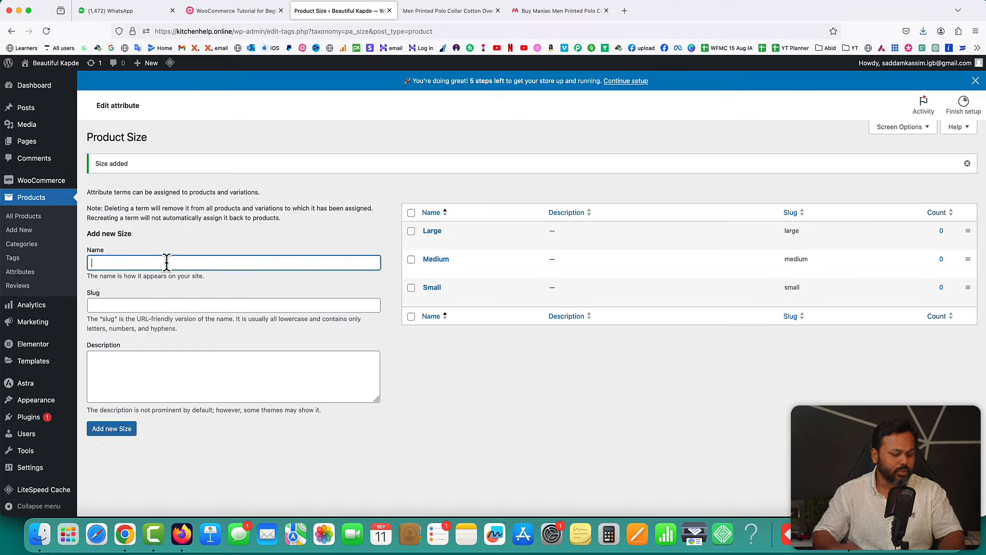
text(XL)
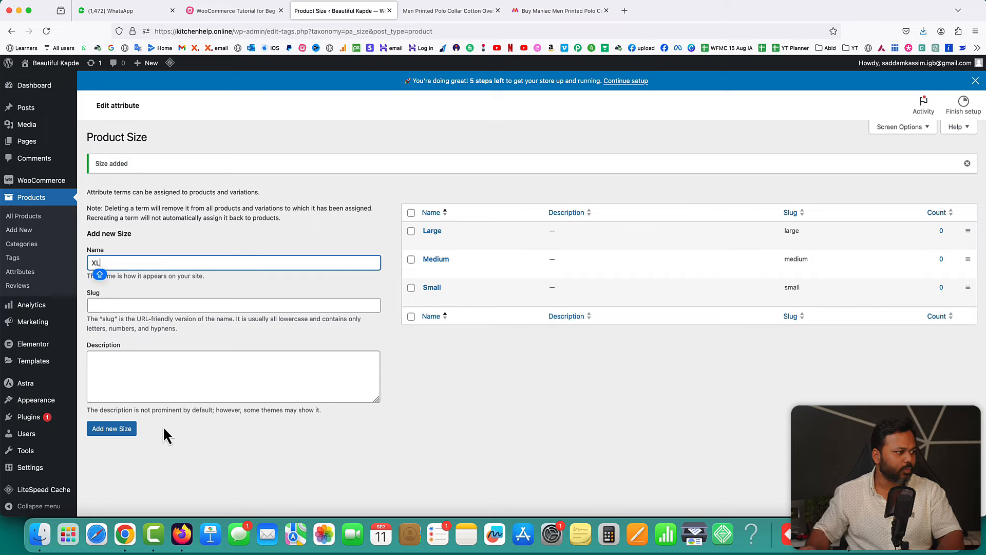
click(119, 431)
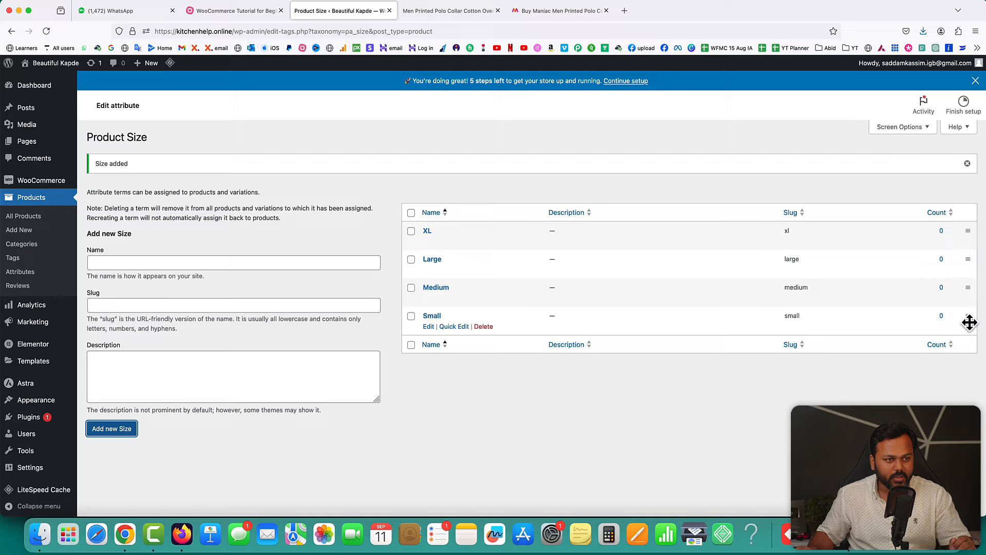
- Drag the Size terms into the order Small, Medium, Large, XL
drag(969, 321, 967, 226)
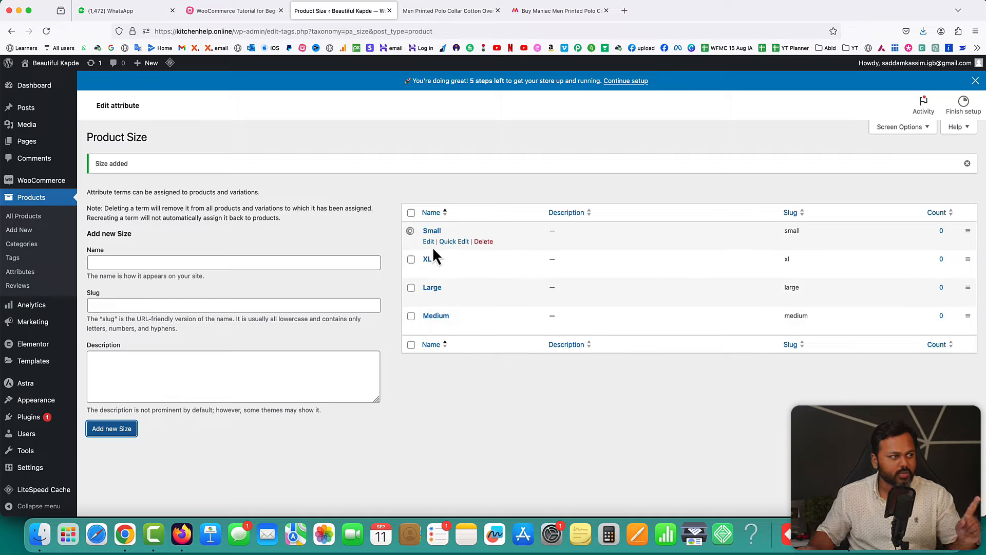
drag(963, 319, 962, 259)
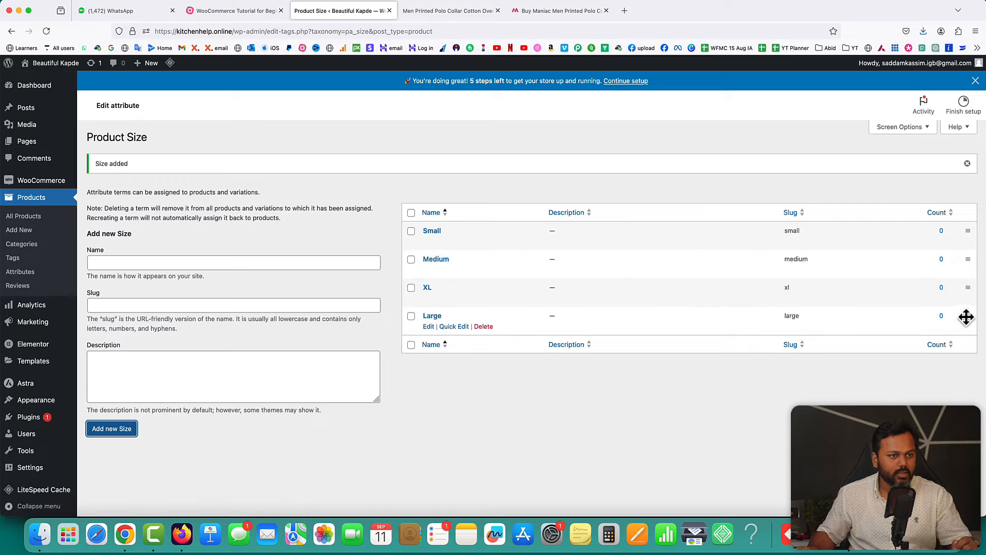
drag(965, 315, 964, 285)
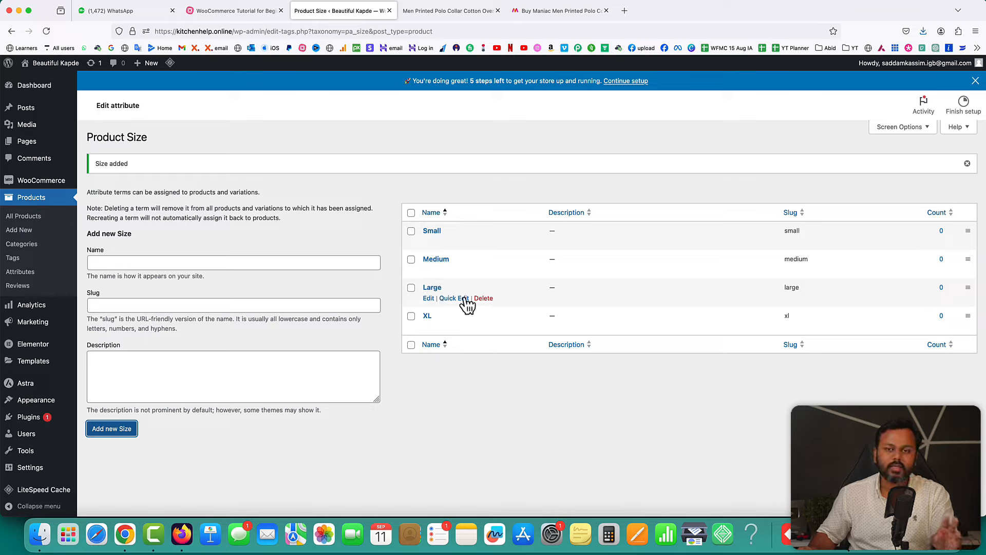
- Open the draft Men Printed Polo Collar t-shirt from All Products and make it a Variable product
click(21, 220)
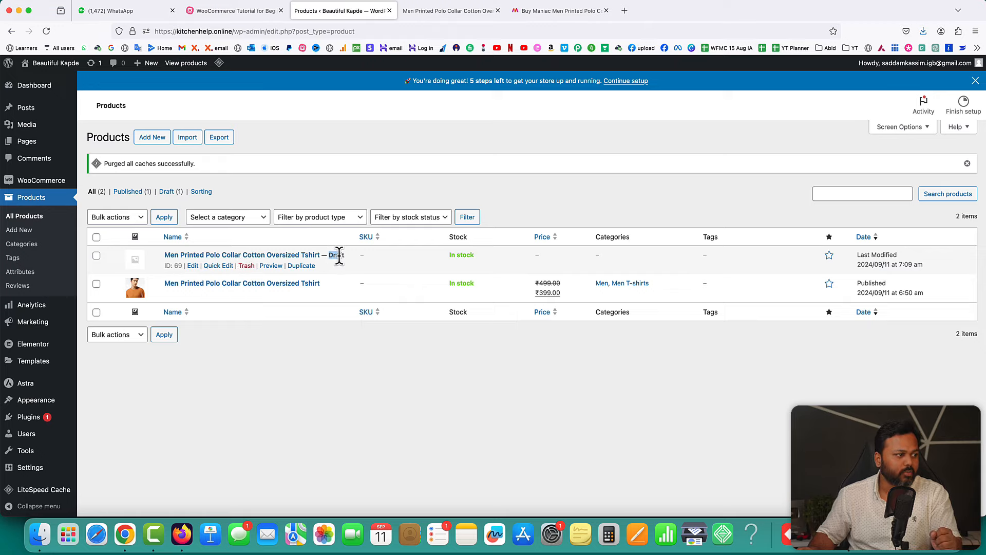
click(193, 266)
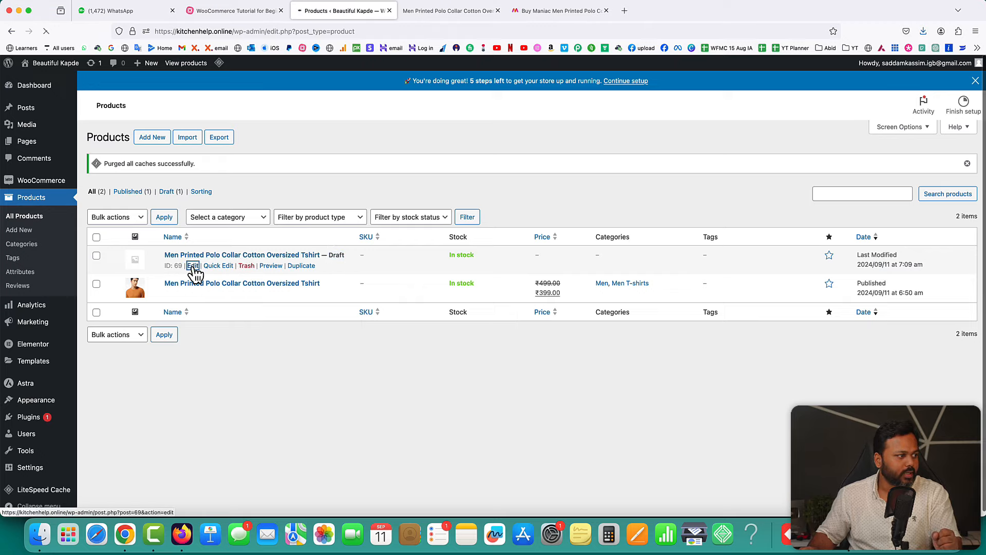
scroll(498, 256, down, 5)
scroll(498, 257, down, 3)
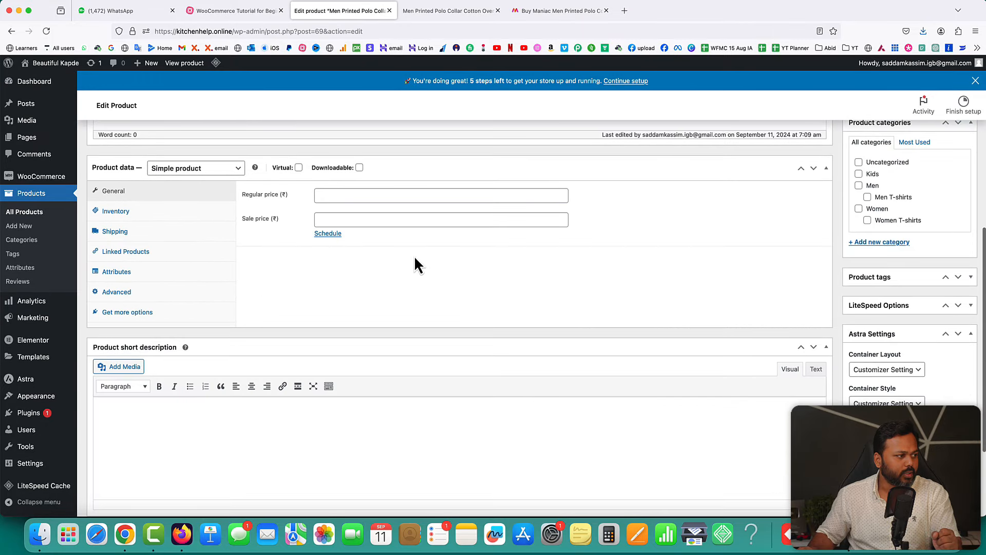
click(199, 170)
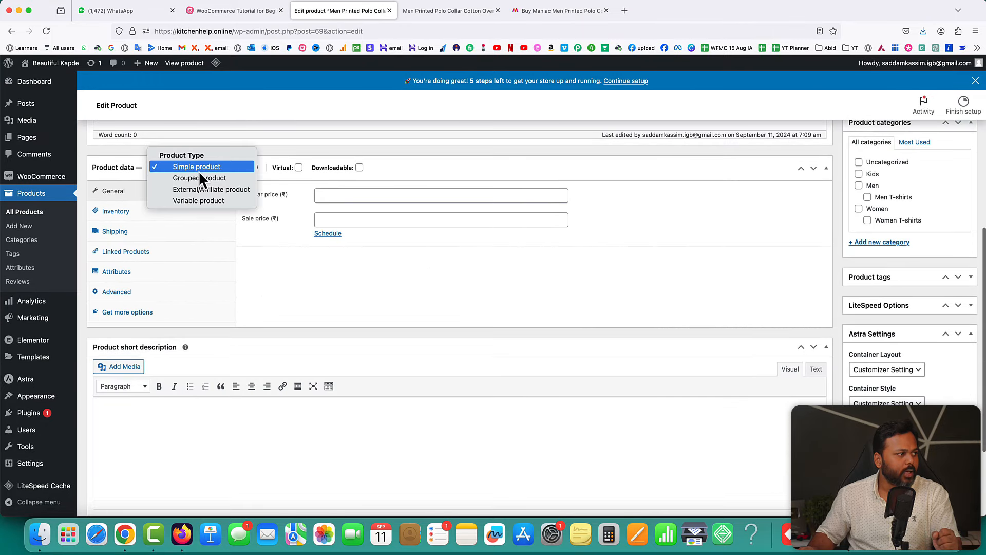
click(197, 202)
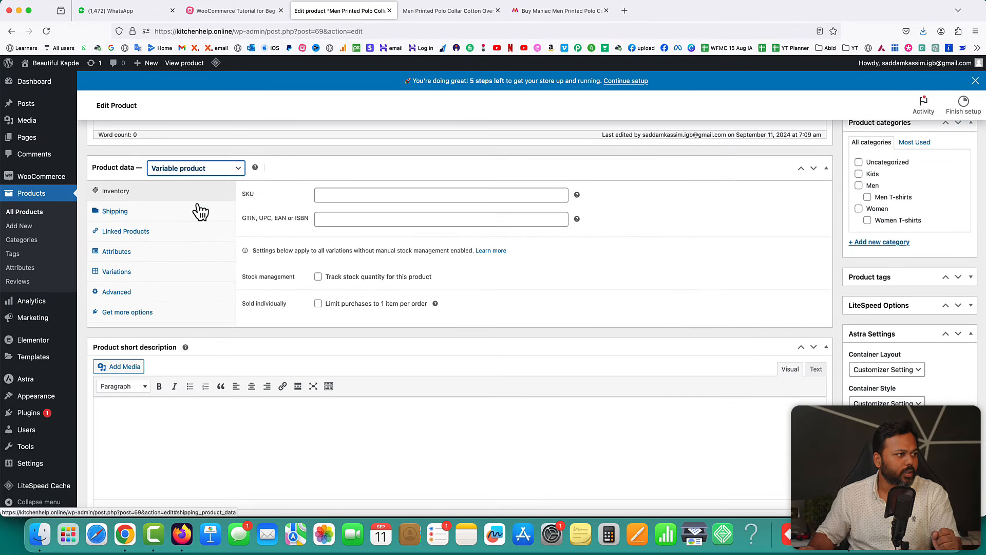
click(286, 203)
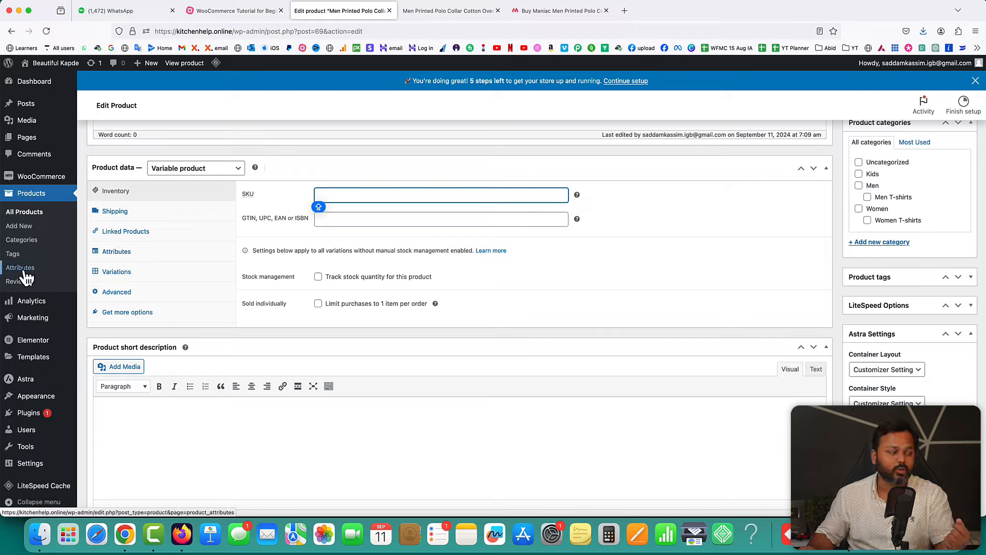
- Attach the Size attribute with all four values to the polo and save it
click(121, 252)
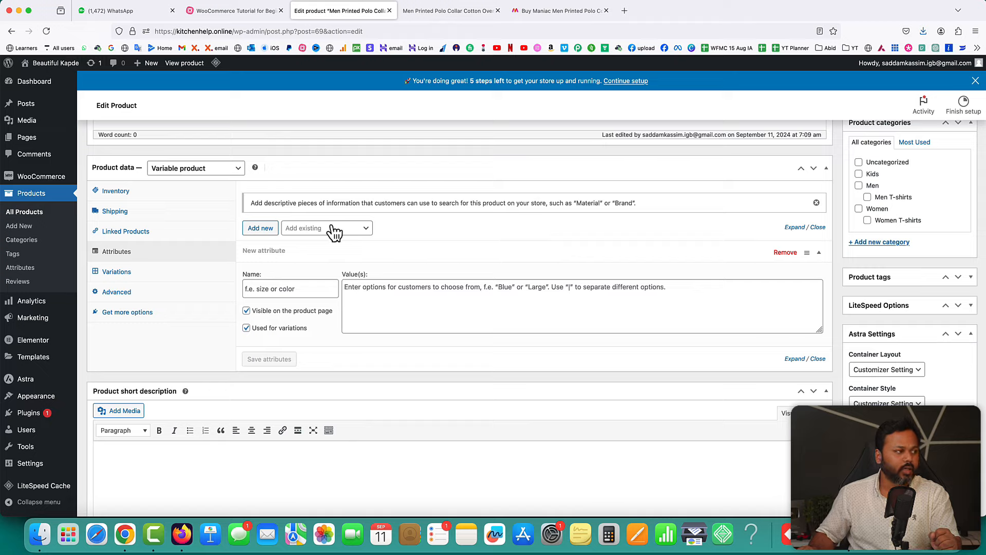
click(365, 232)
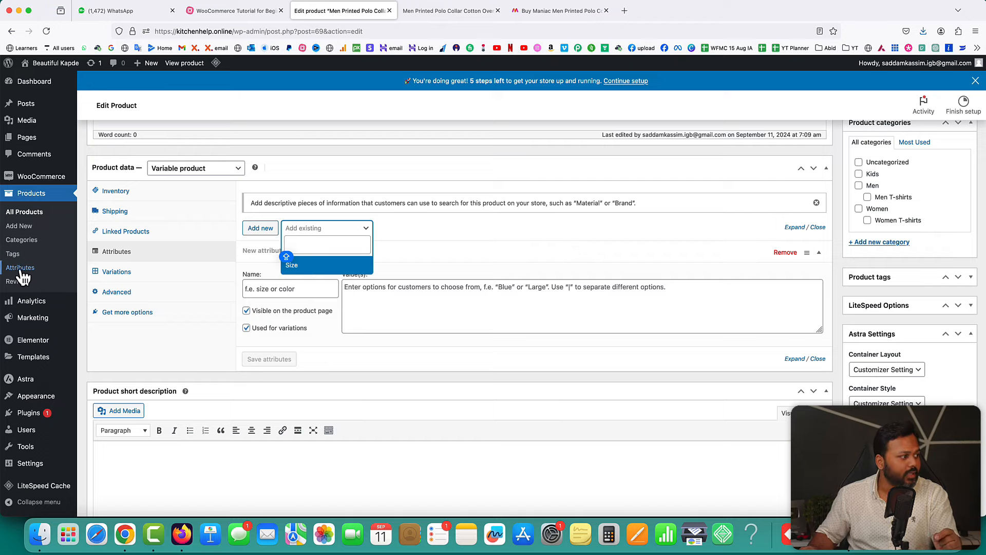
click(298, 266)
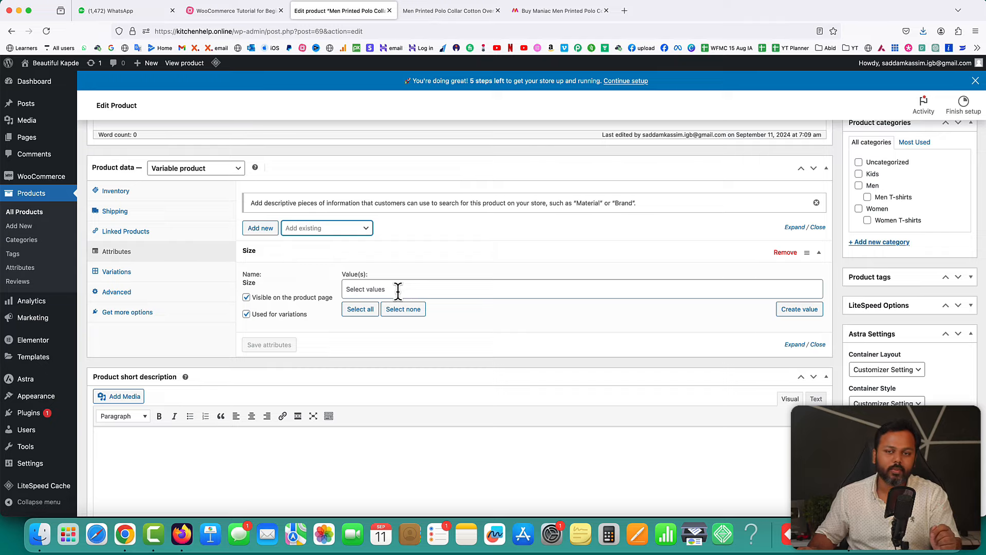
click(359, 309)
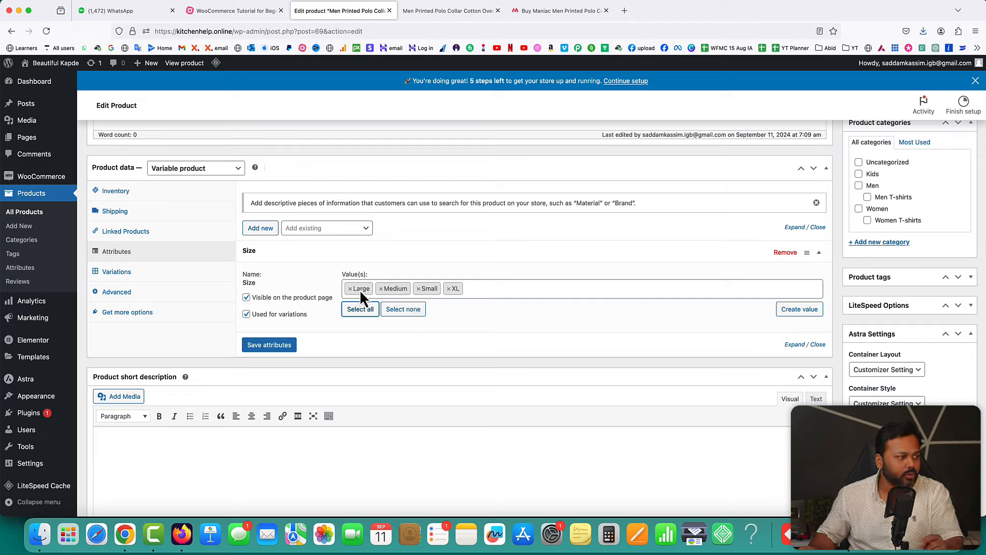
click(259, 322)
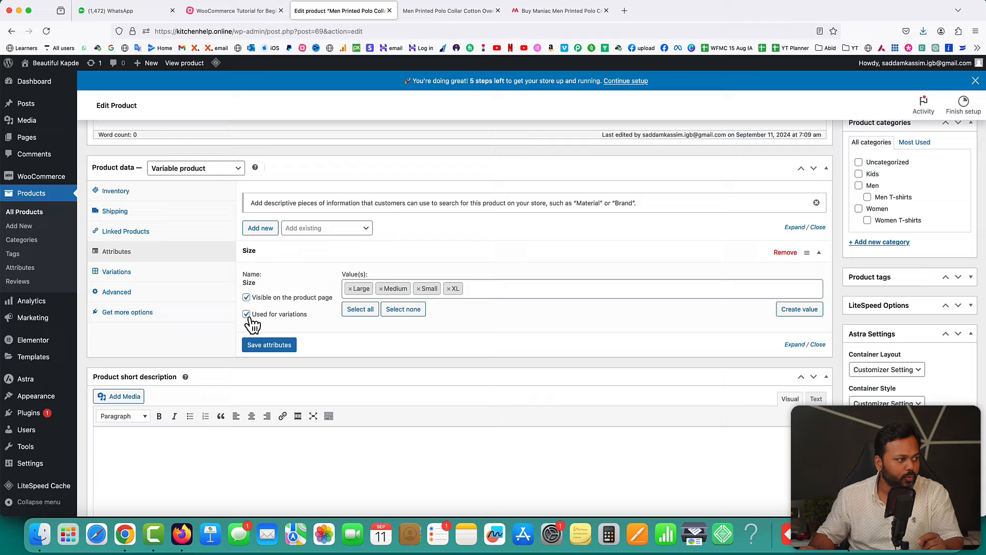
click(270, 348)
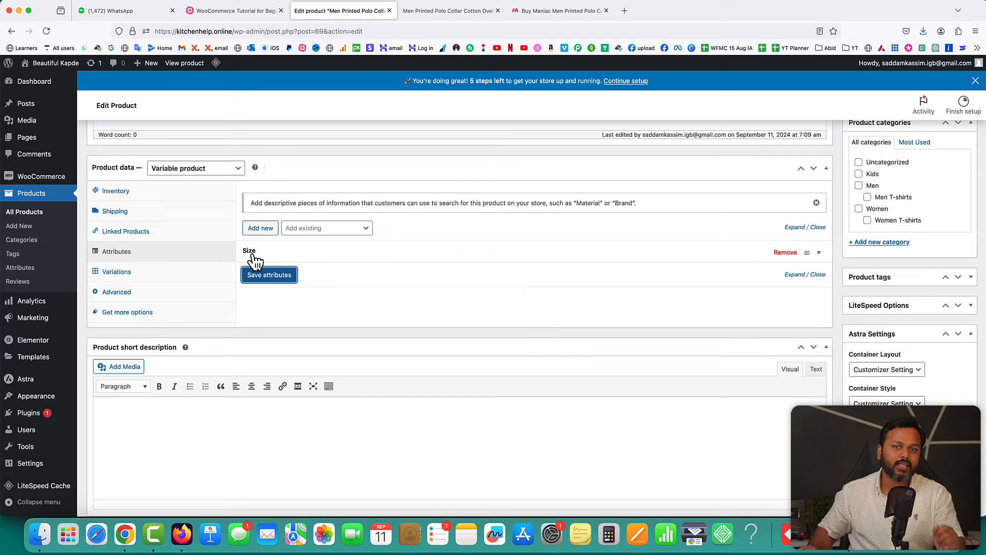
click(123, 276)
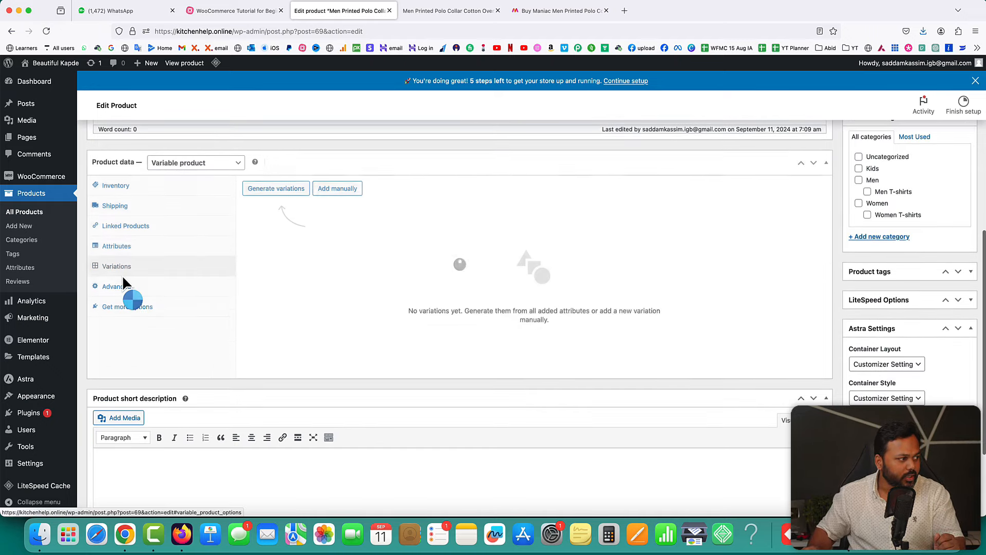
- Generate the four size variations and give Small a regular price of ₹299
click(280, 189)
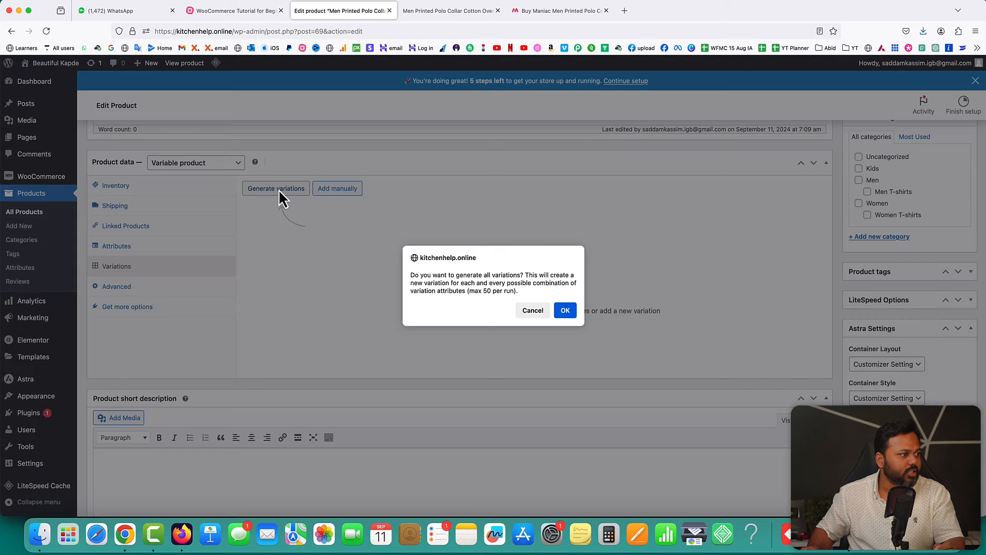
click(565, 311)
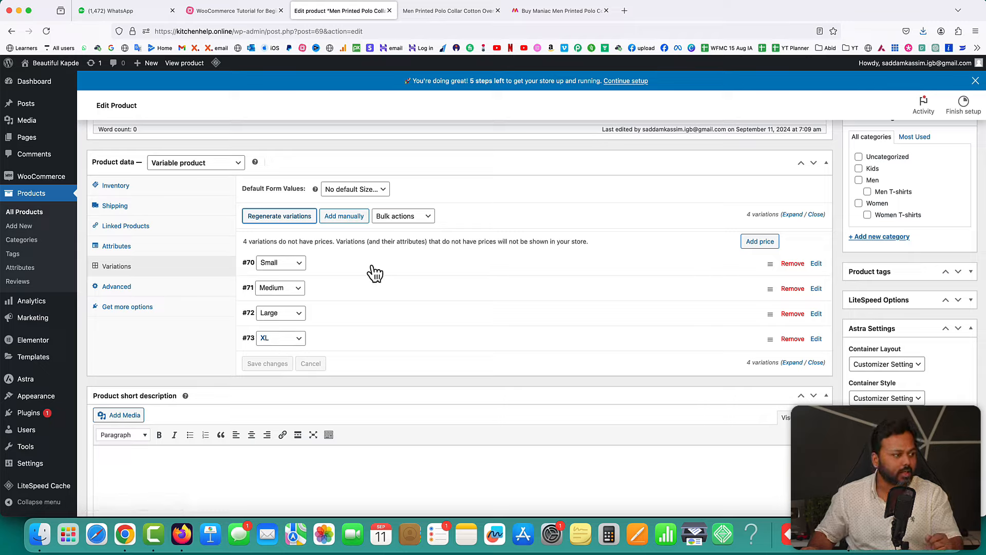
click(354, 267)
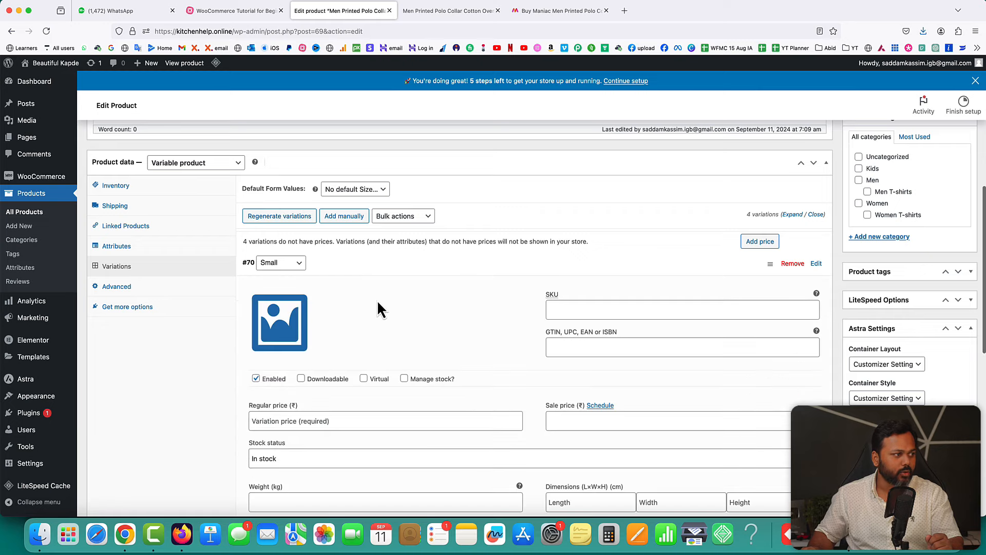
scroll(519, 339, down, 5)
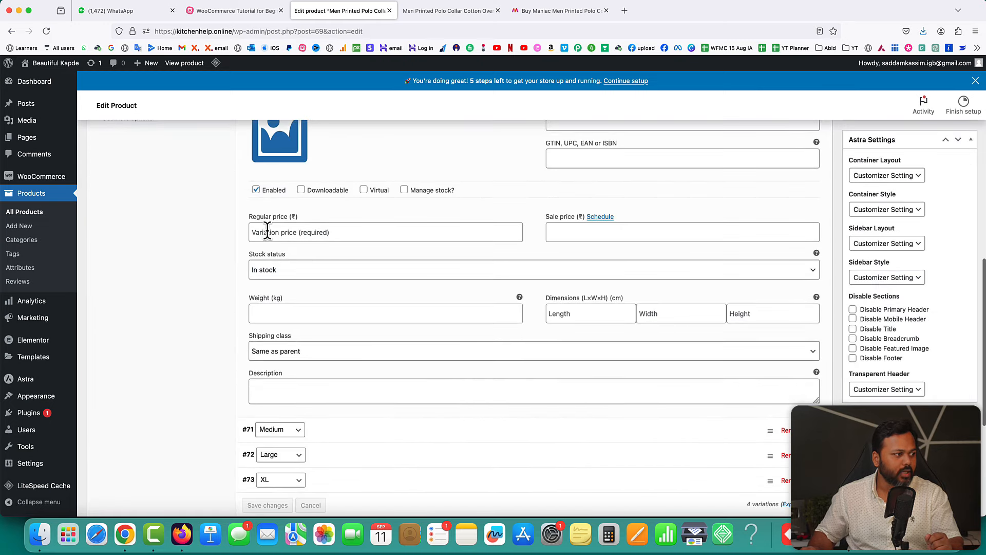
click(269, 232)
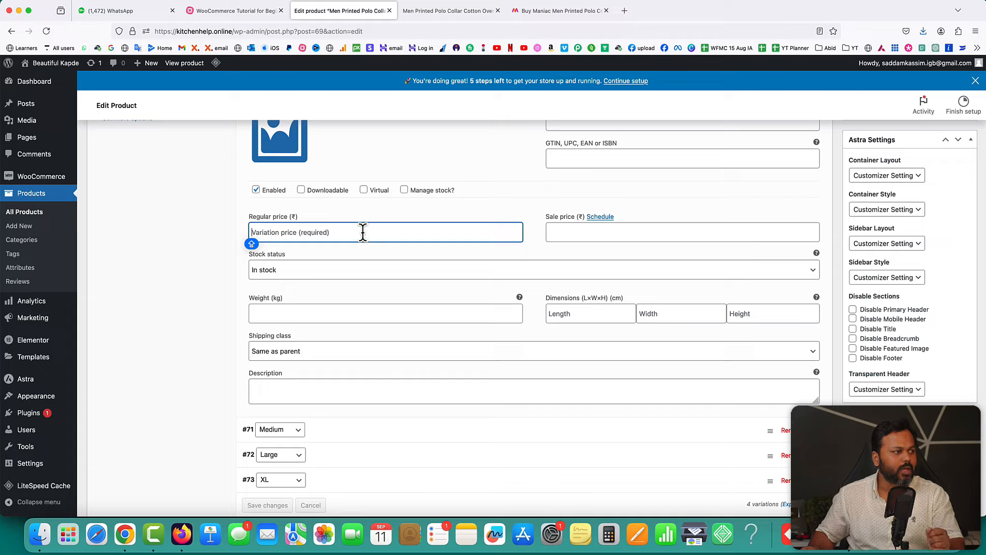
text(299)
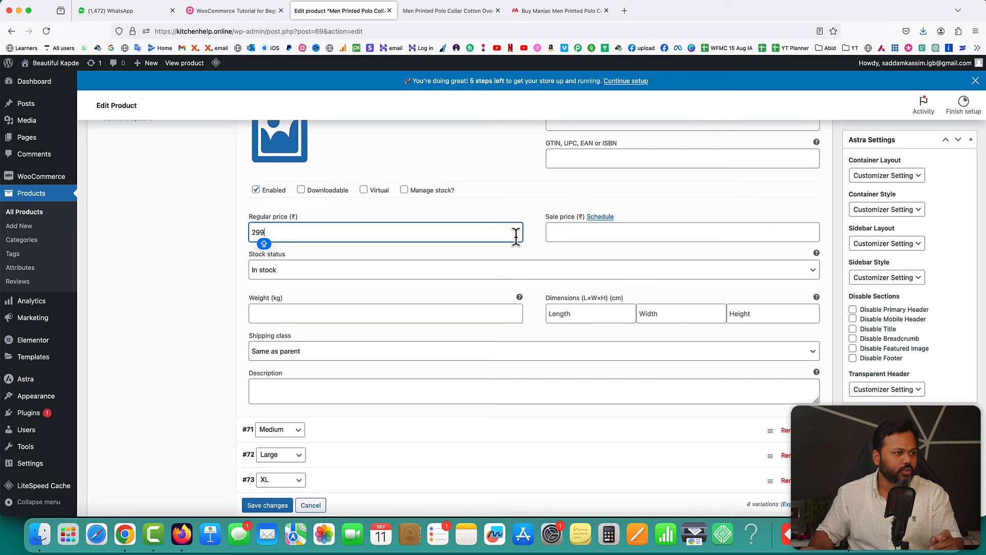
scroll(516, 238, up, 3)
click(334, 184)
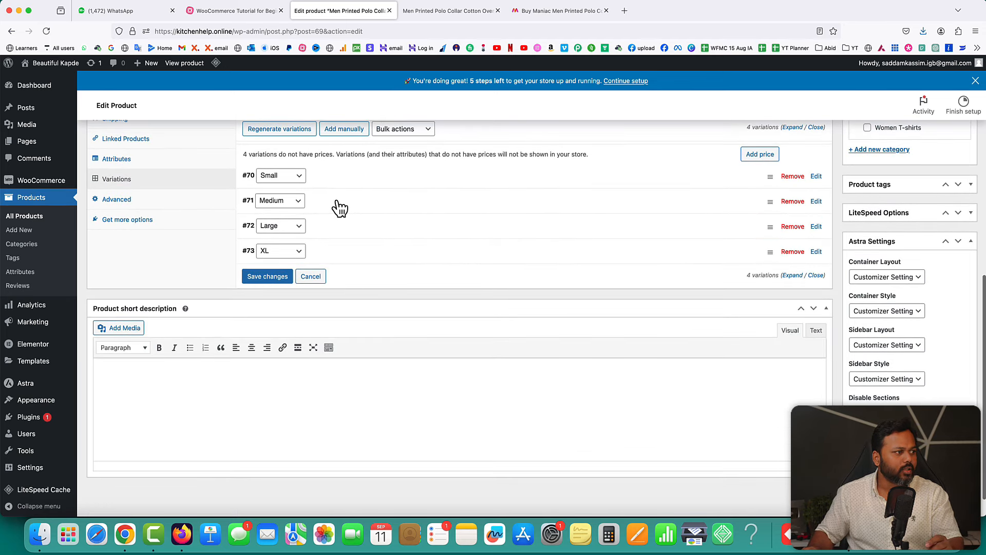
- Set the Medium variation's regular price to ₹315
click(337, 205)
scroll(360, 293, down, 2)
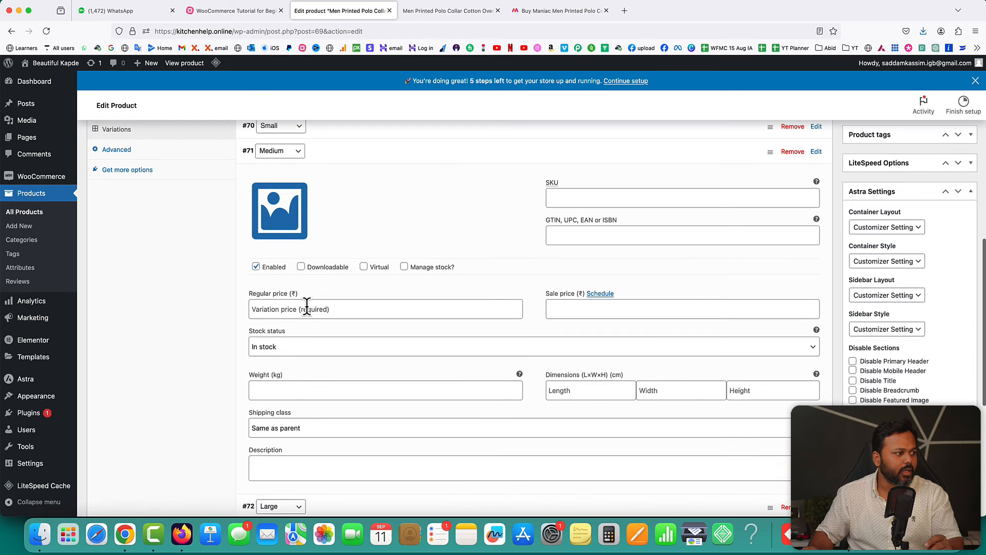
click(307, 308)
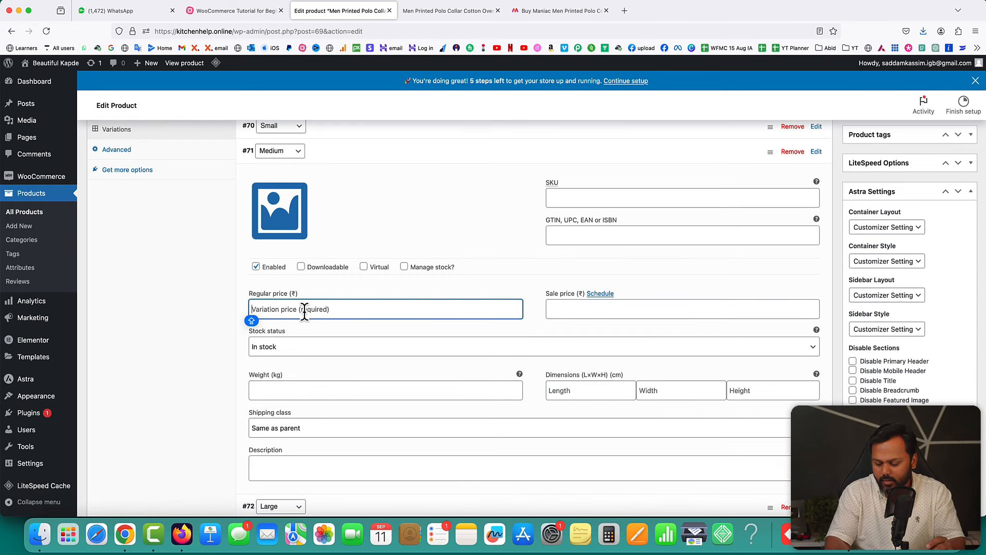
text(315)
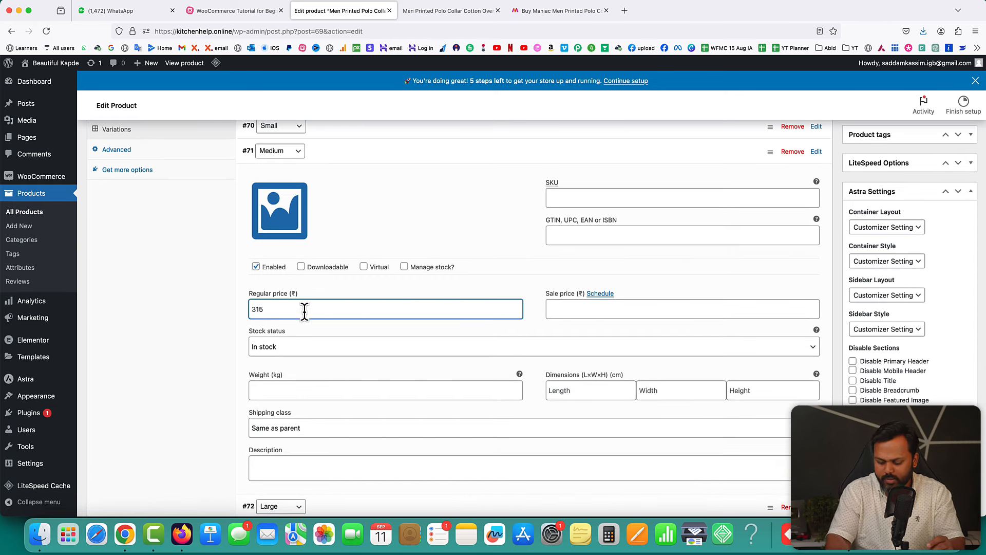
scroll(334, 277, up, 3)
click(381, 237)
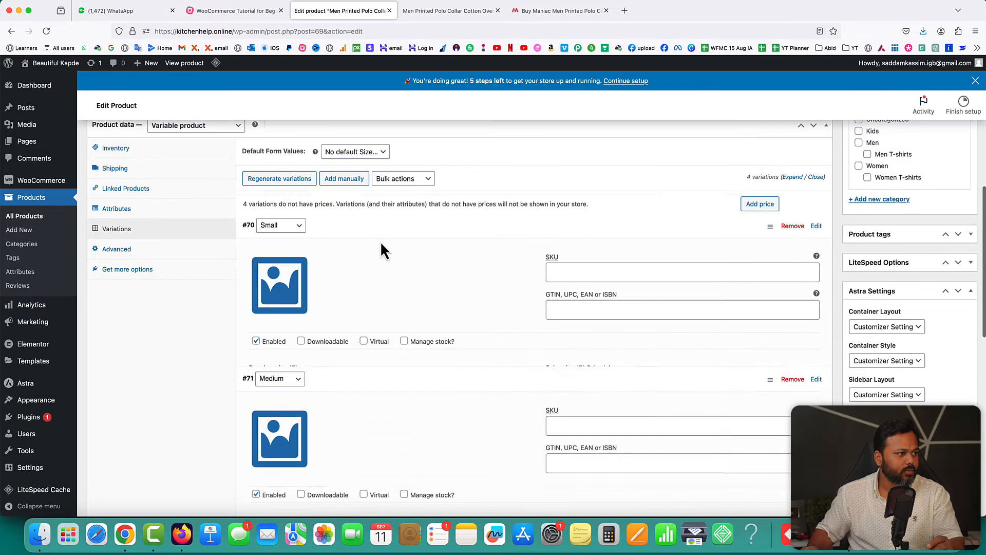
click(380, 251)
scroll(380, 252, down, 2)
- Price Large at ₹350 and XL at ₹399, then save the variations
click(340, 209)
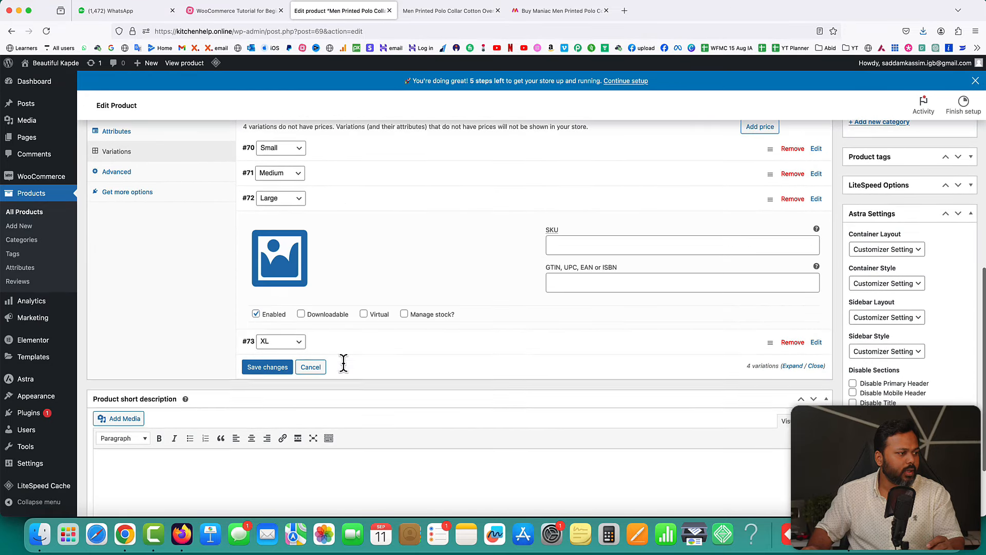
click(297, 355)
text(35)
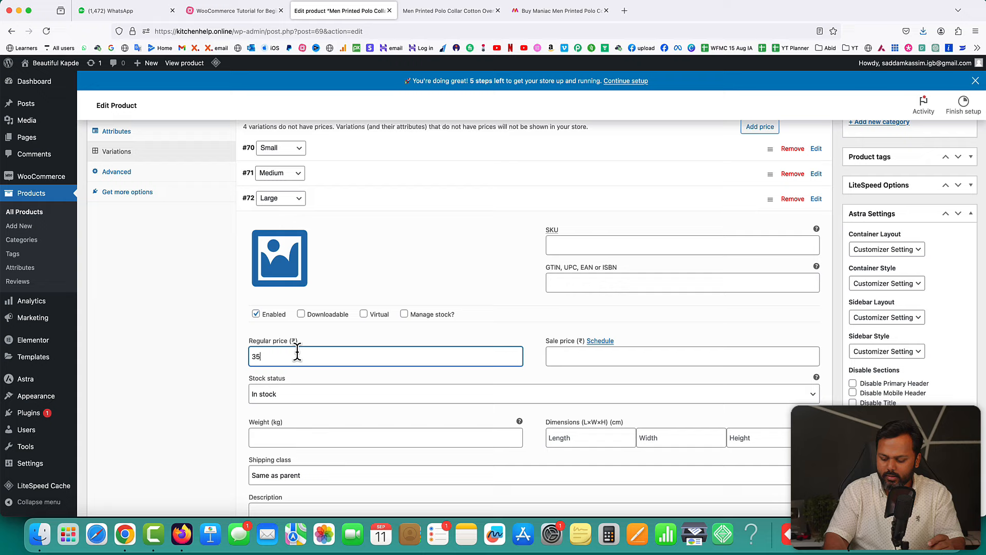
text(0)
click(359, 208)
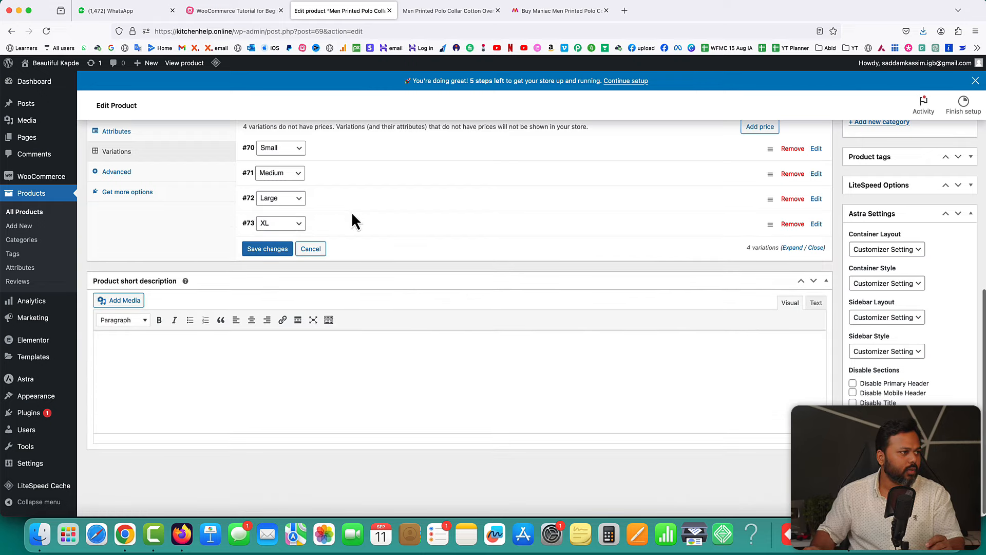
click(345, 225)
click(275, 380)
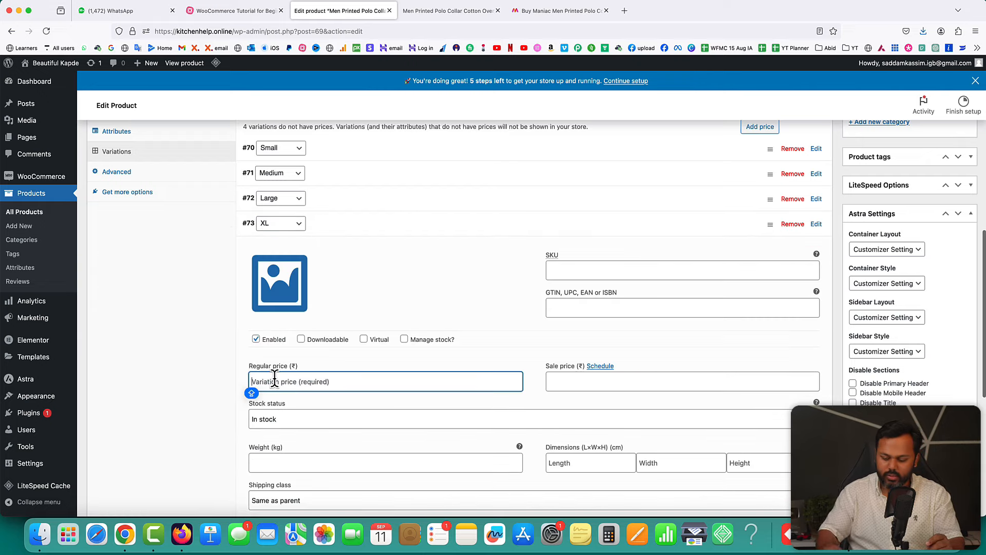
text(399)
click(407, 232)
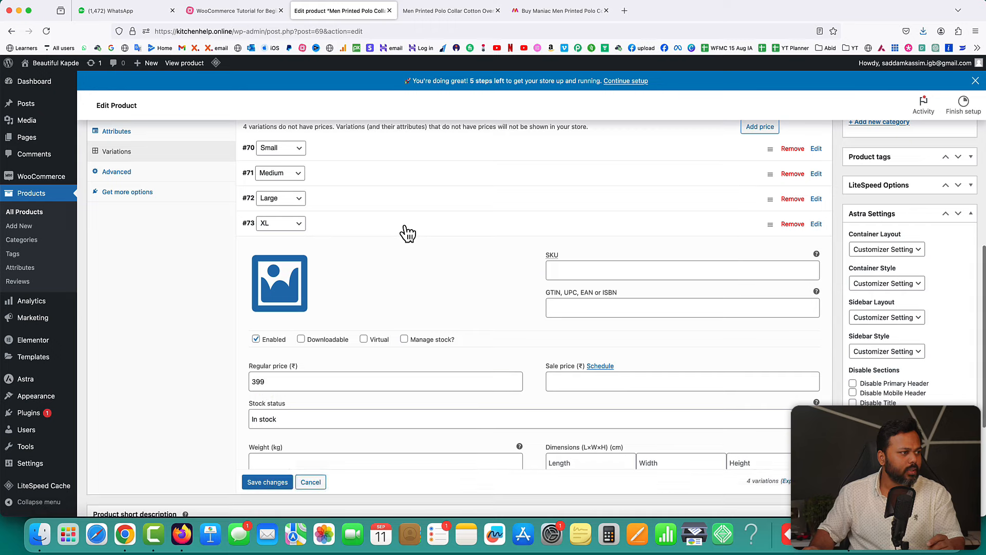
click(264, 250)
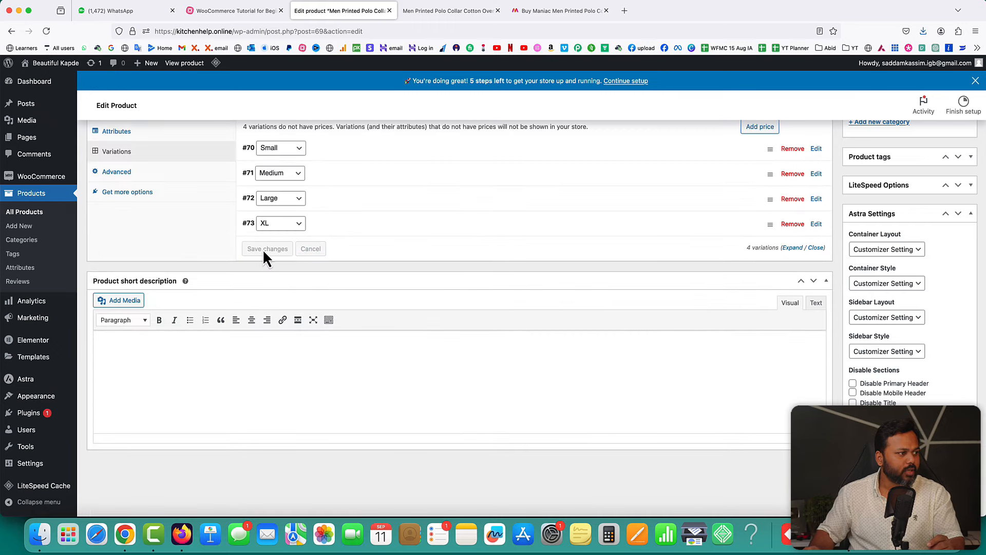
click(193, 322)
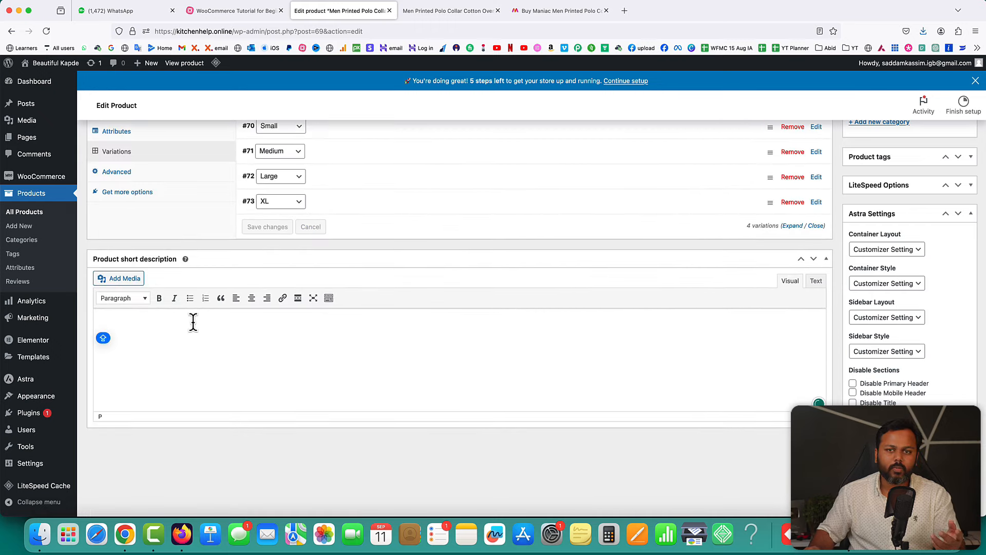
- Copy the feature bullet list from the storefront page into the product short description
click(449, 11)
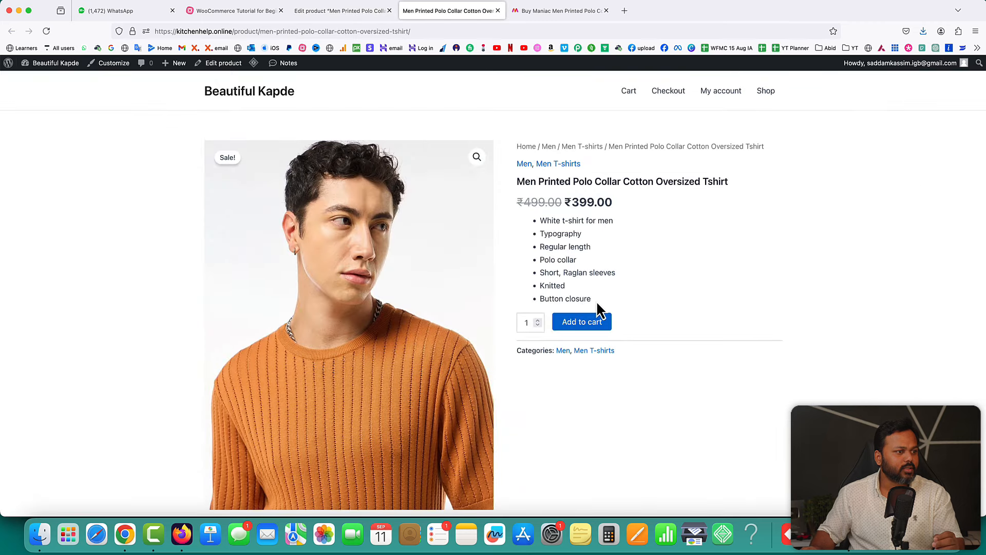
drag(598, 304, 536, 217)
right_click(553, 226)
click(554, 226)
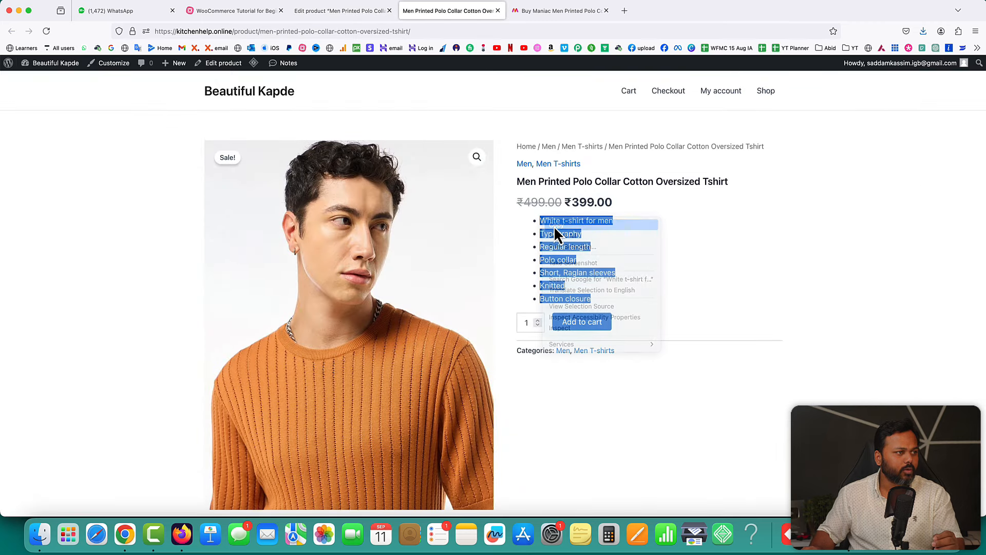
click(337, 12)
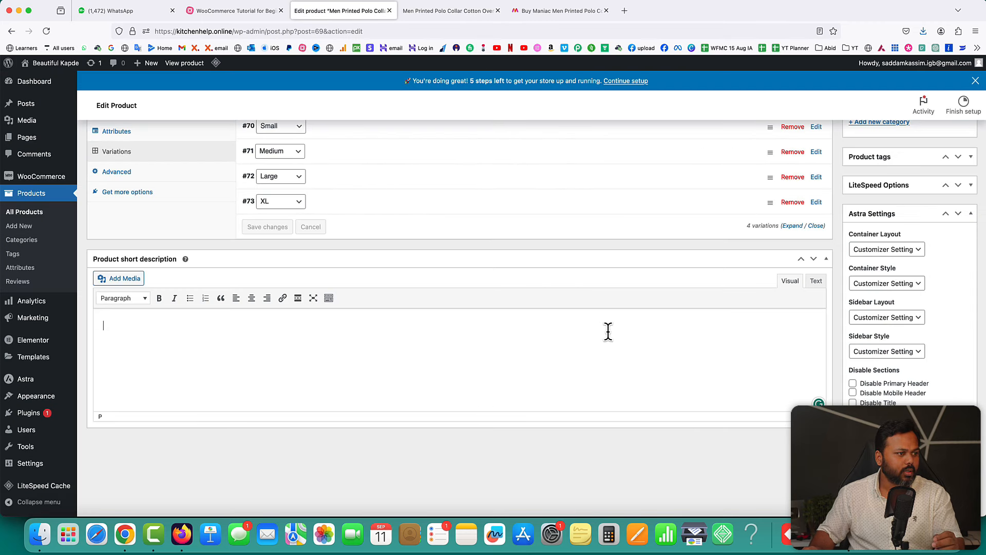
key(super+v)
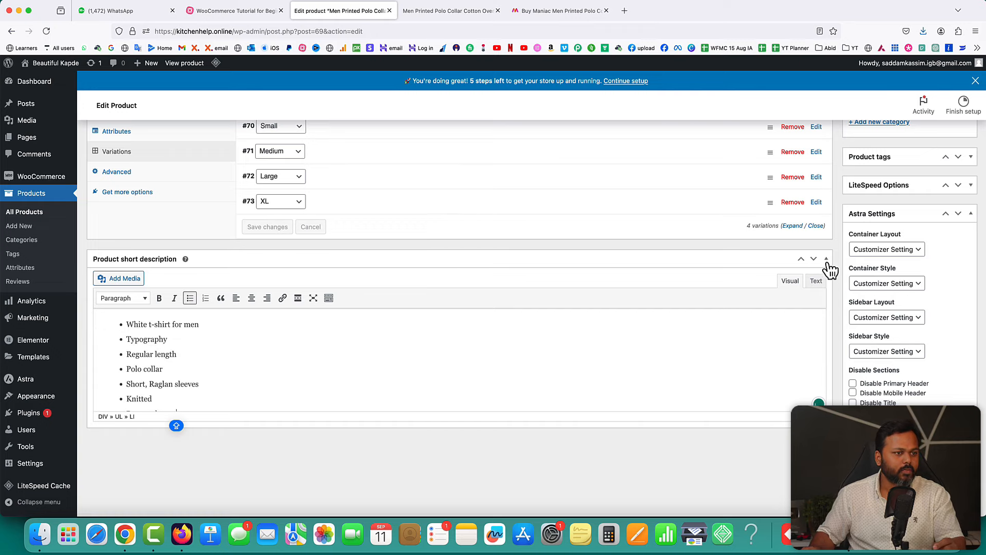
scroll(830, 267, up, 5)
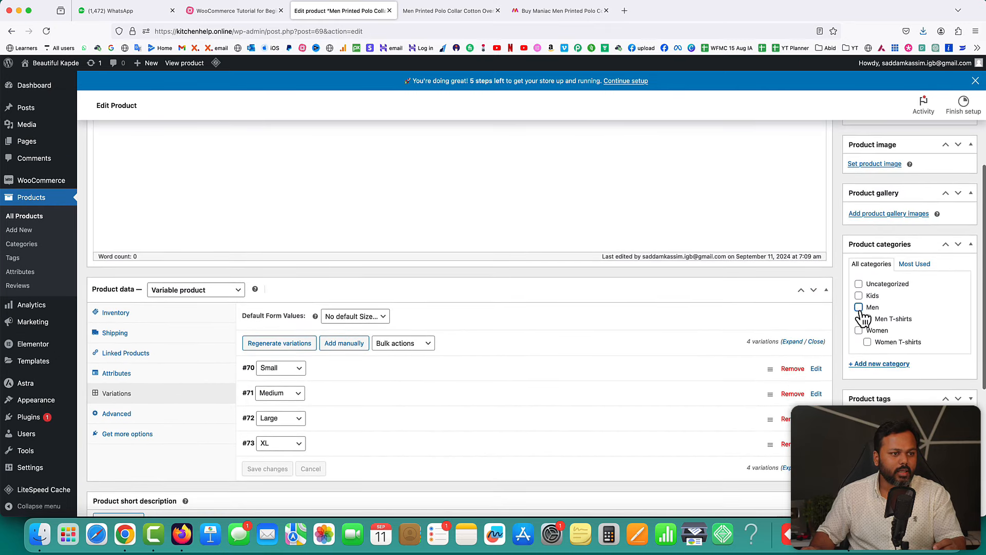
- Assign the Men T-shirts and Men categories and set the orange t-shirt close-up as product image
click(867, 319)
click(859, 307)
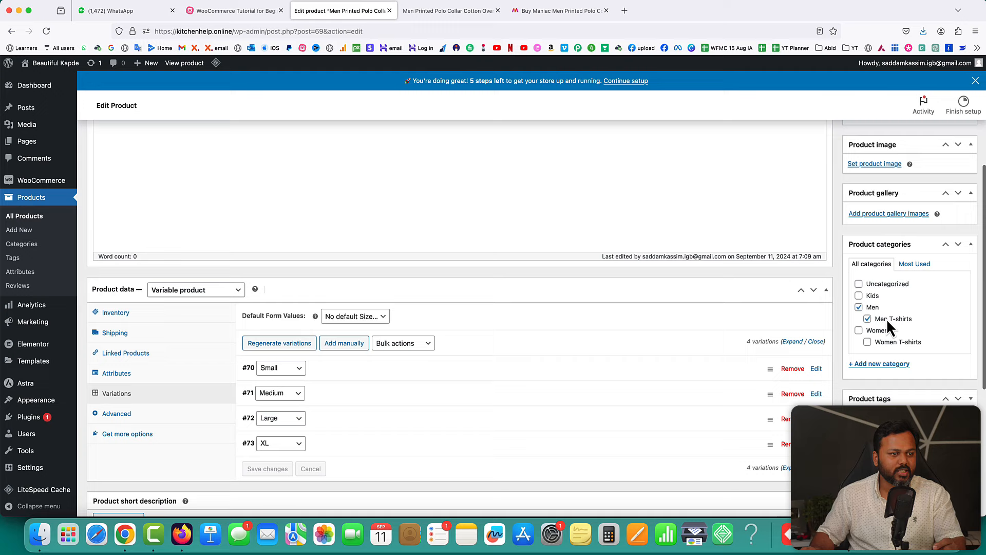
scroll(824, 306, up, 3)
click(873, 320)
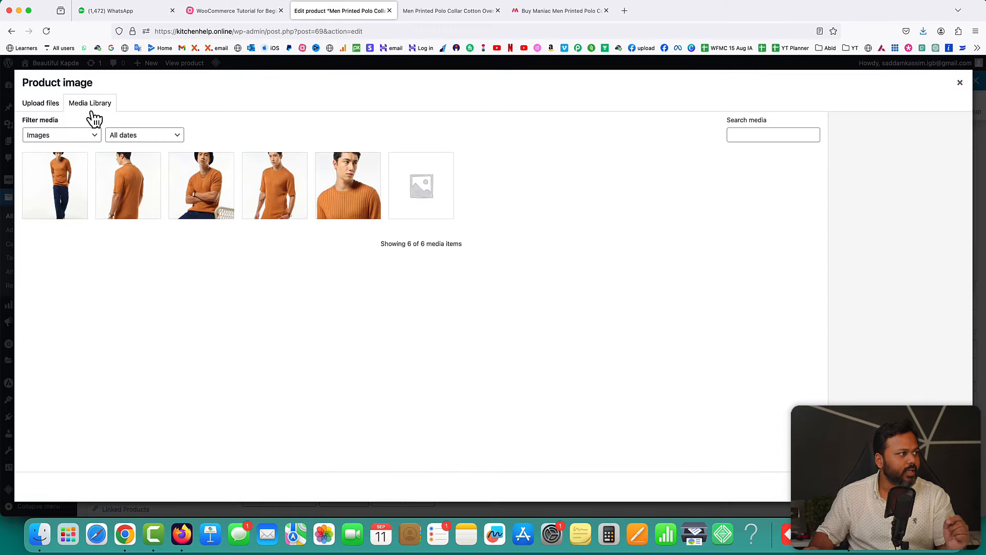
click(351, 203)
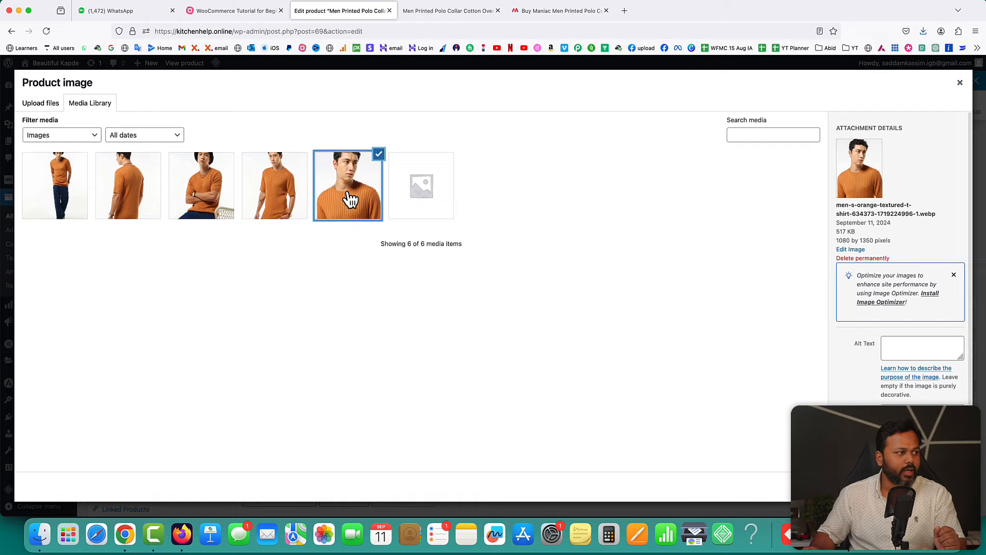
click(924, 486)
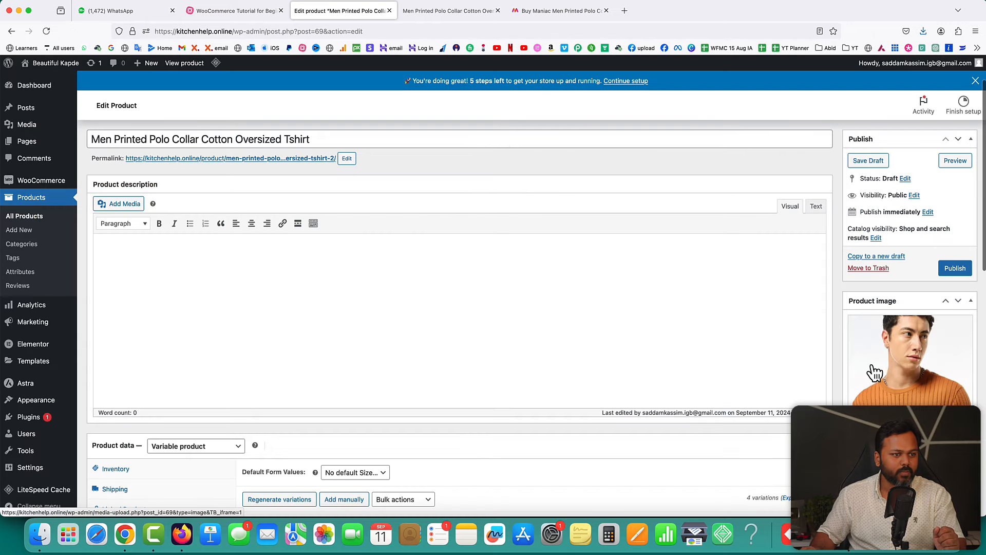
- Add the four orange t-shirt photos to the product gallery
scroll(905, 421, down, 2)
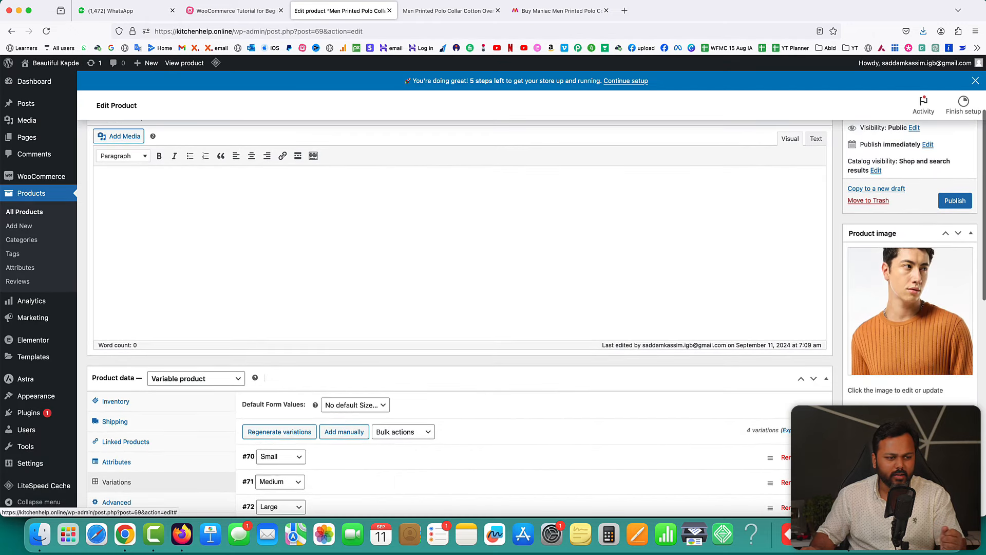
click(891, 456)
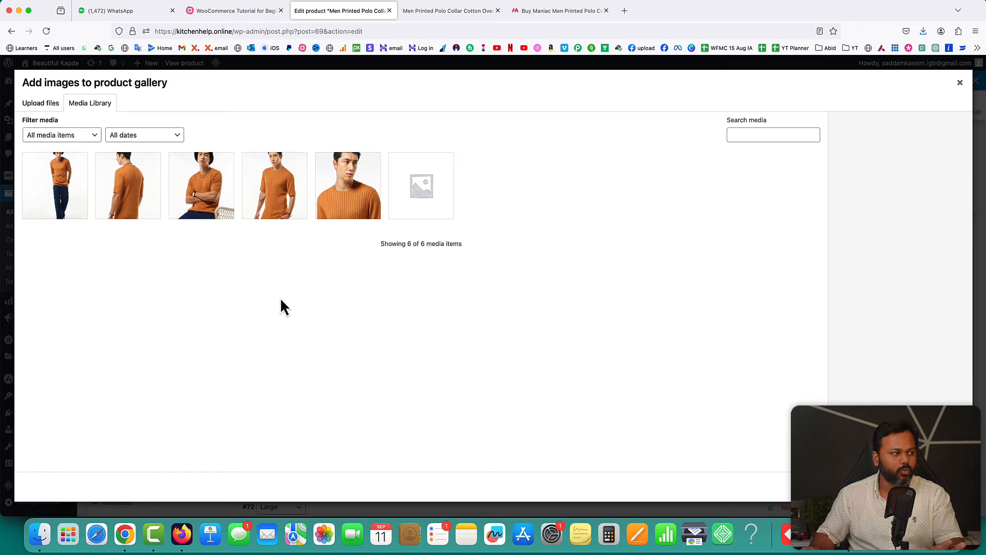
click(273, 206)
click(200, 189)
click(152, 190)
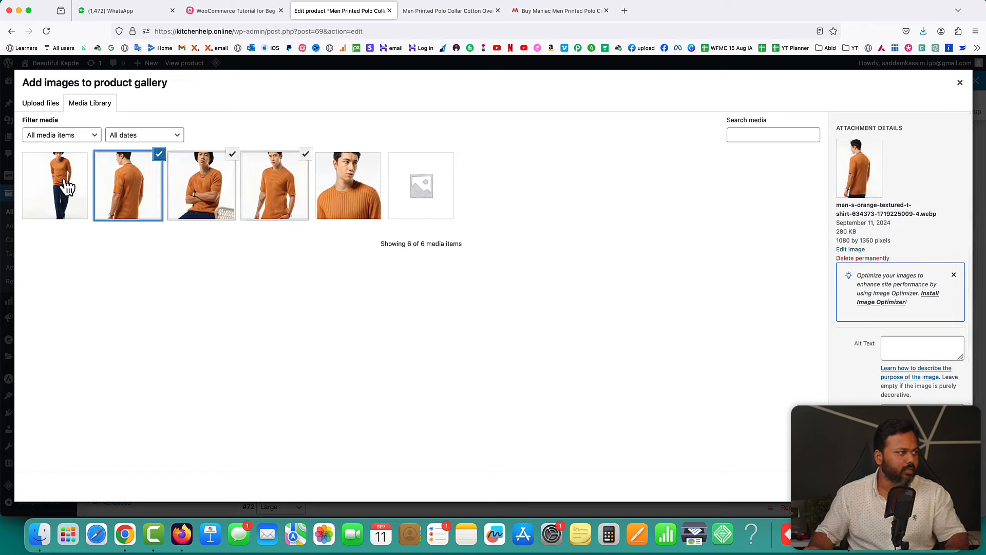
click(65, 188)
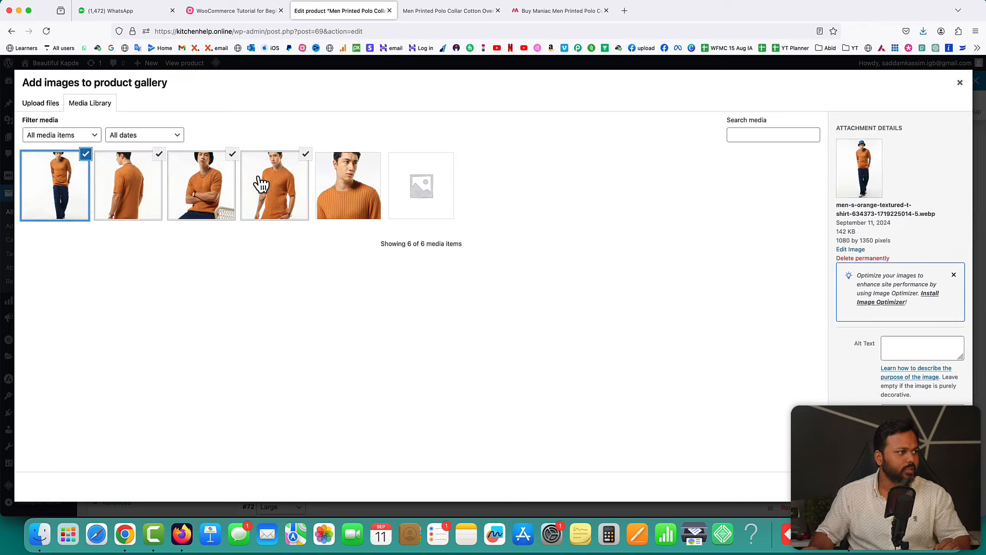
click(935, 486)
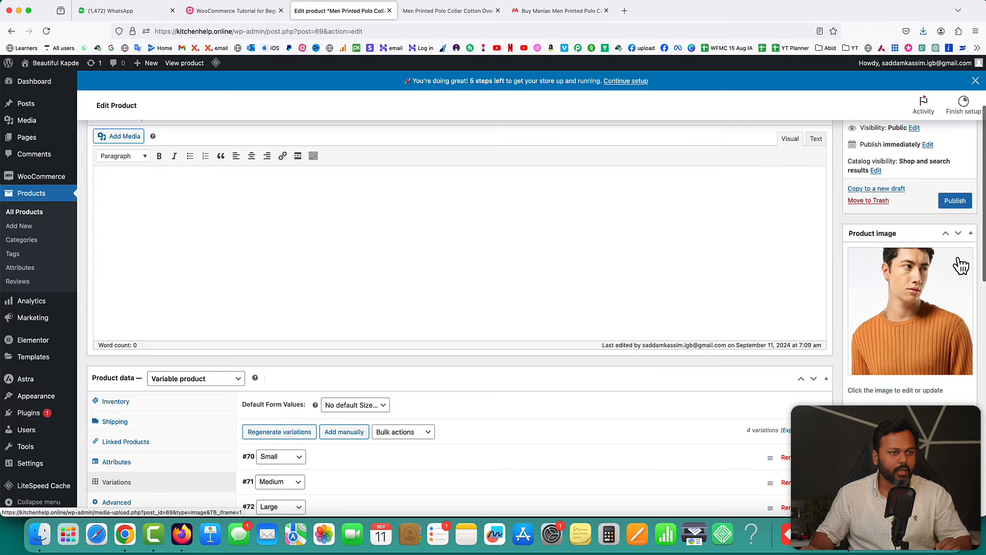
- Publish the polo tshirt, then check its Size attribute and size variations in Product data
click(961, 205)
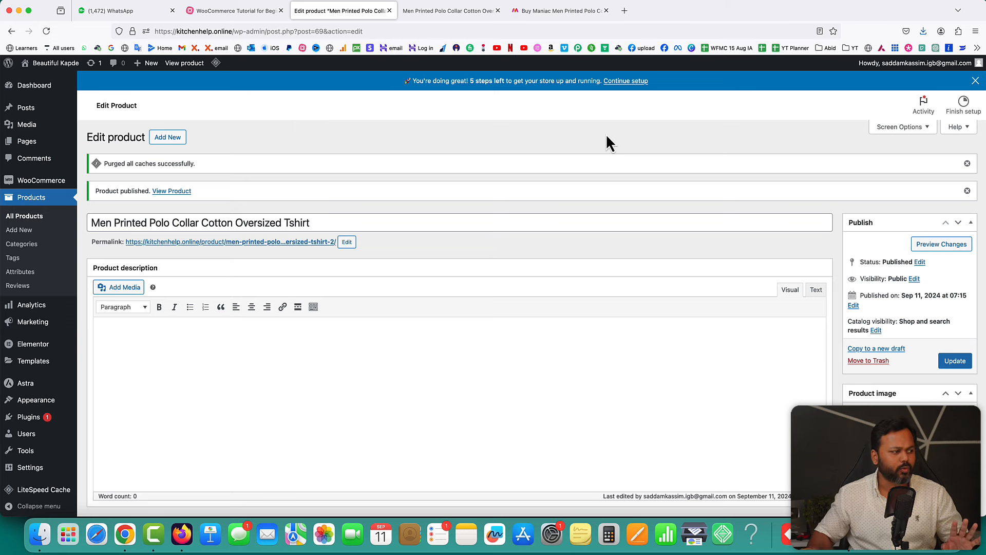
scroll(529, 180, down, 6)
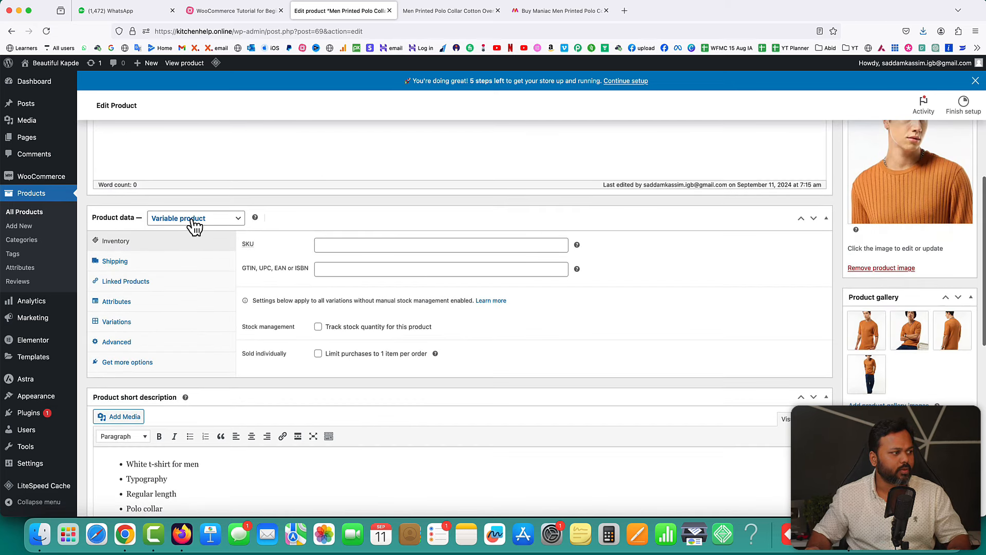
click(136, 306)
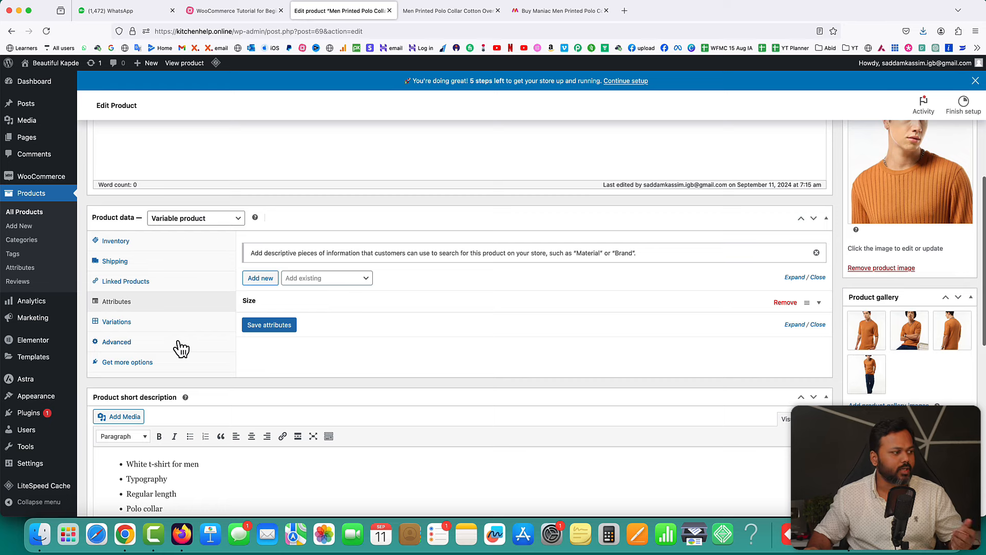
click(154, 323)
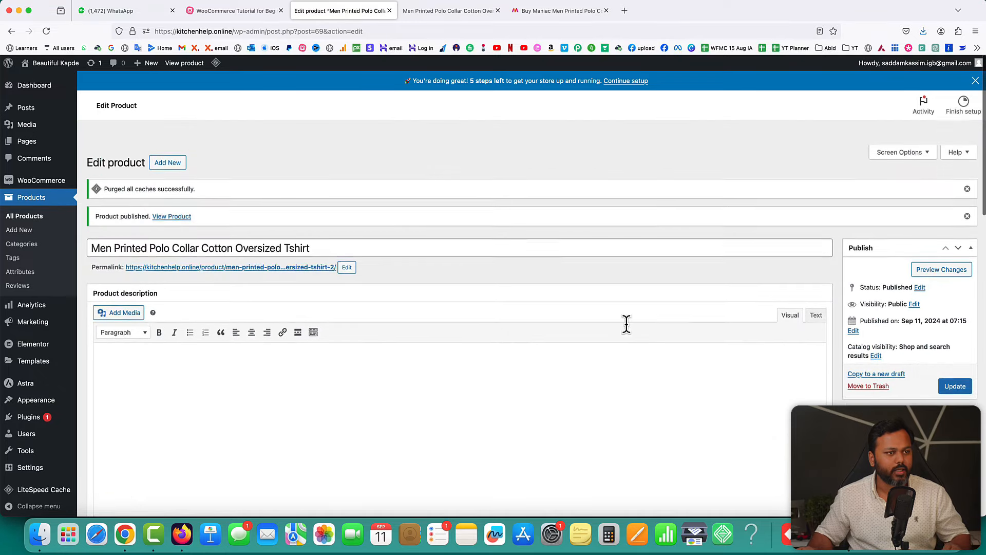
- Open the live polo tshirt product page in a new tab
right_click(168, 191)
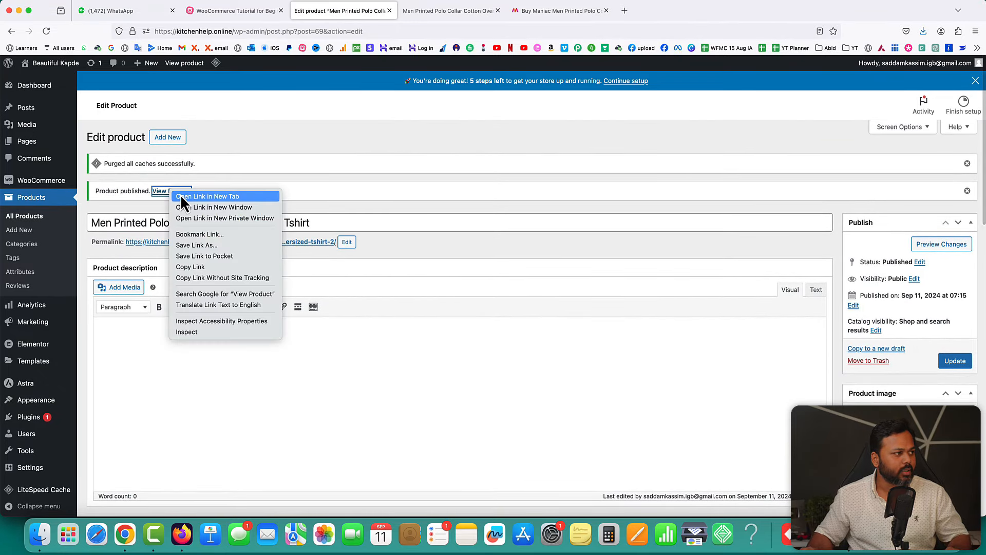
click(181, 196)
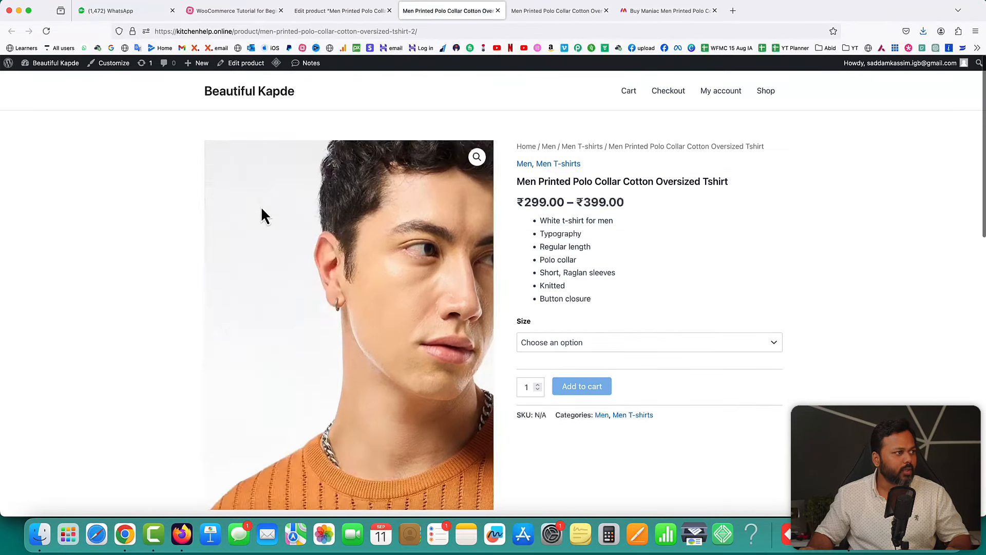
scroll(695, 282, down, 1)
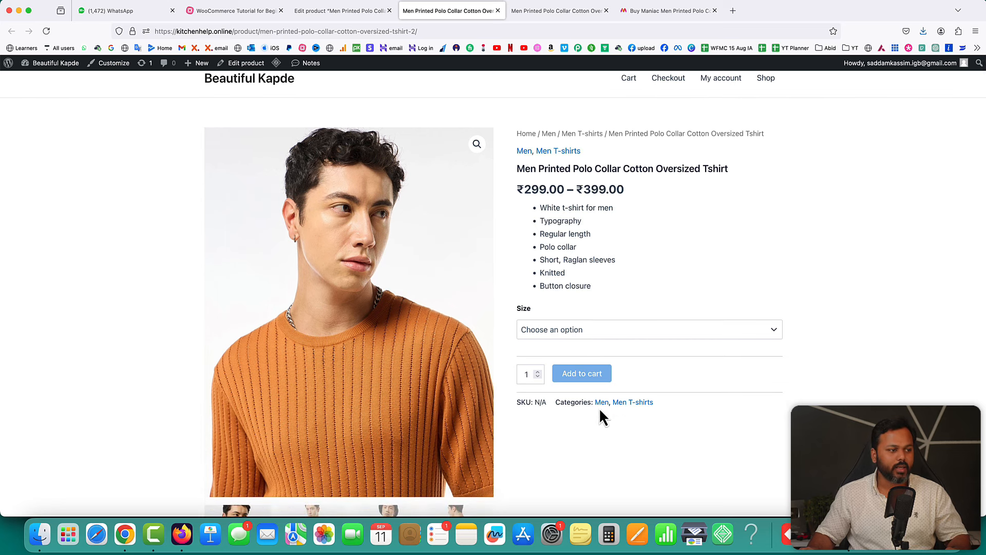
- Try Add to cart without a size, dismiss the choose-options warning, and note the price range
click(580, 374)
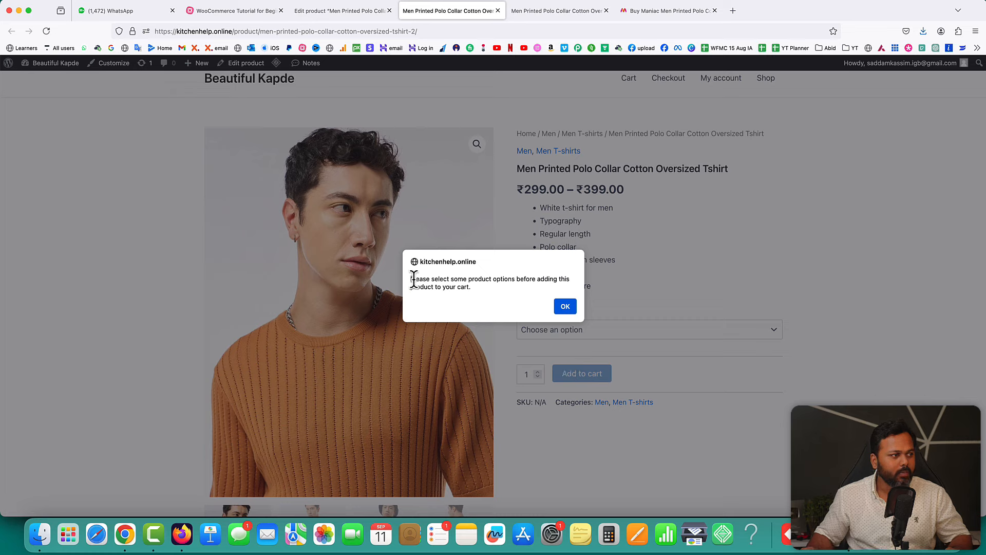
drag(411, 281, 498, 288)
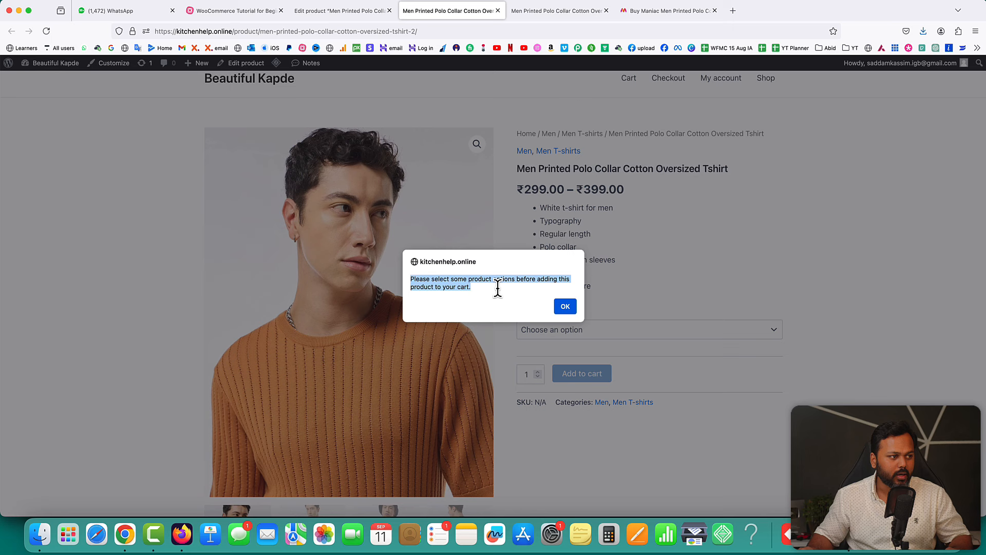
click(565, 307)
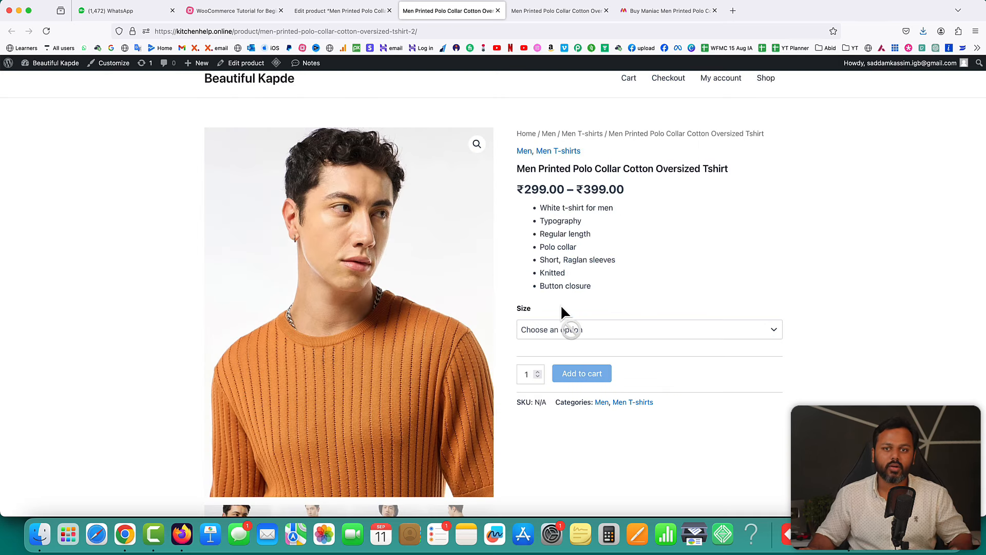
click(594, 329)
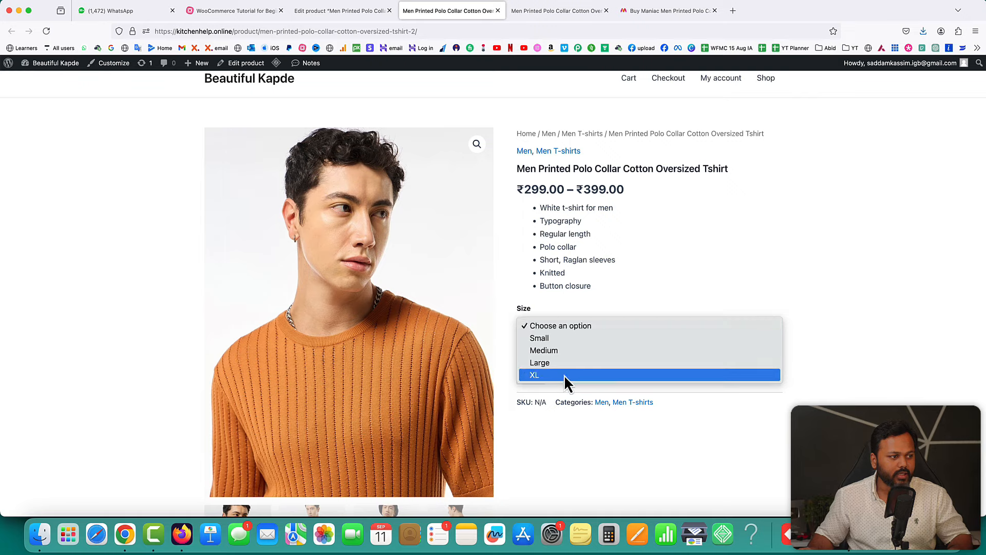
click(647, 284)
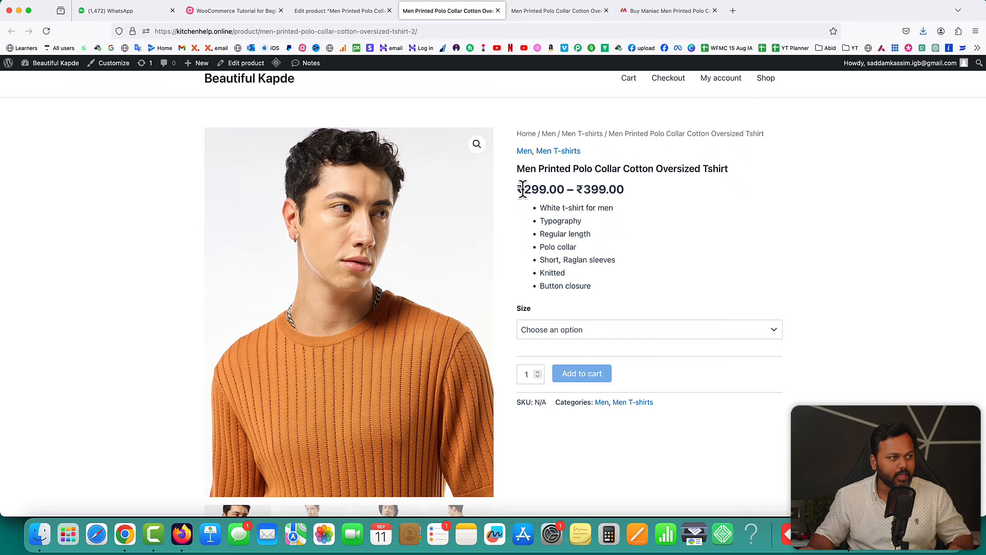
drag(517, 189, 604, 189)
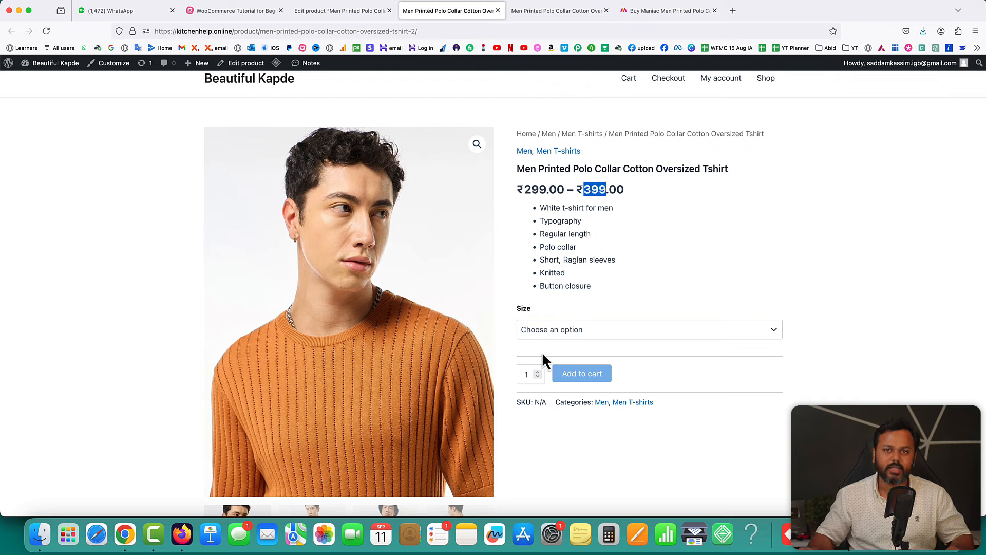
- Select Medium (₹315) and then Large (₹350) to compare their prices
click(565, 332)
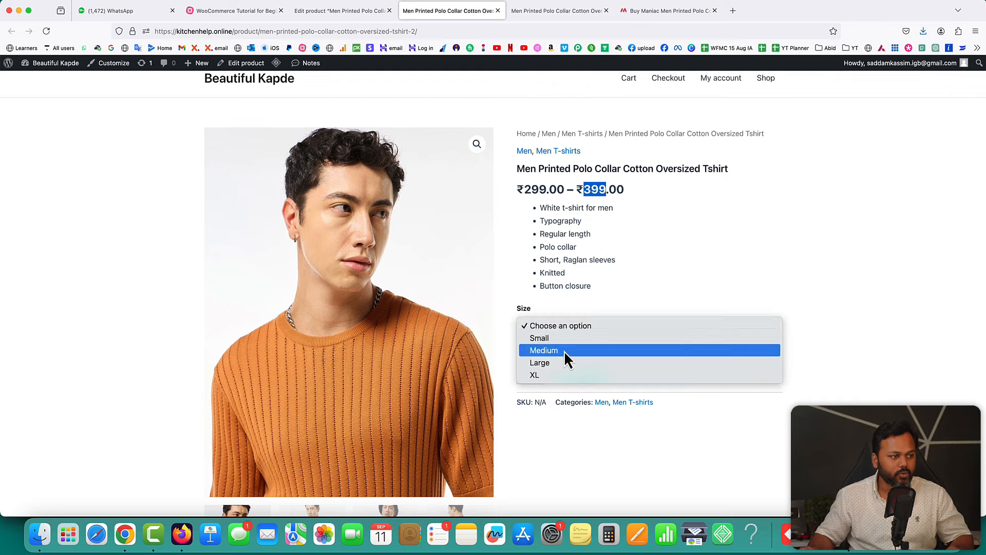
click(564, 351)
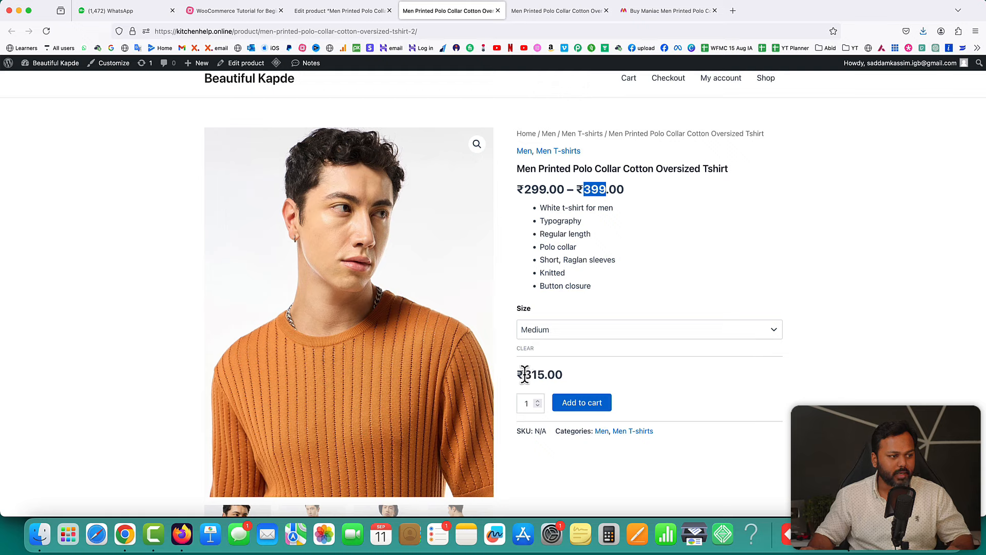
drag(524, 375, 541, 374)
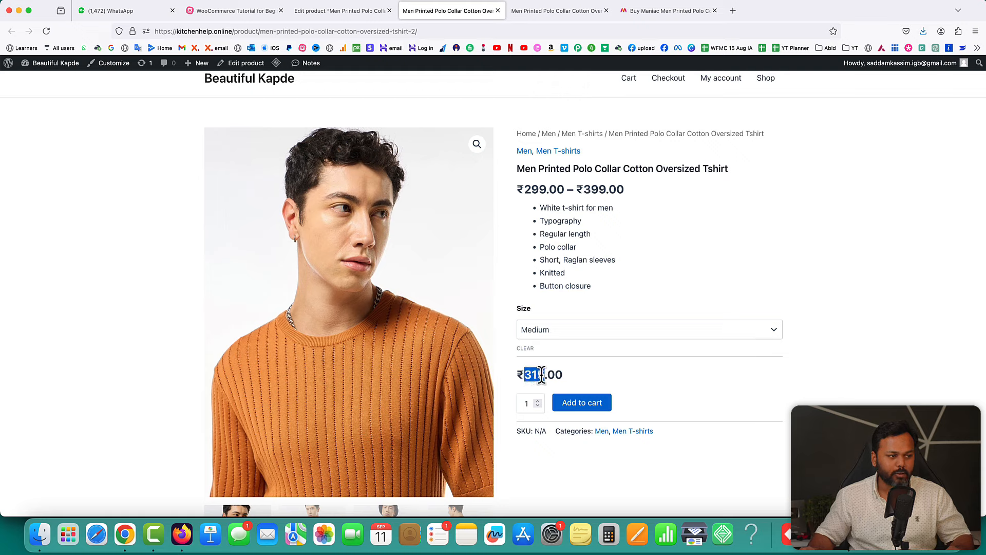
click(578, 328)
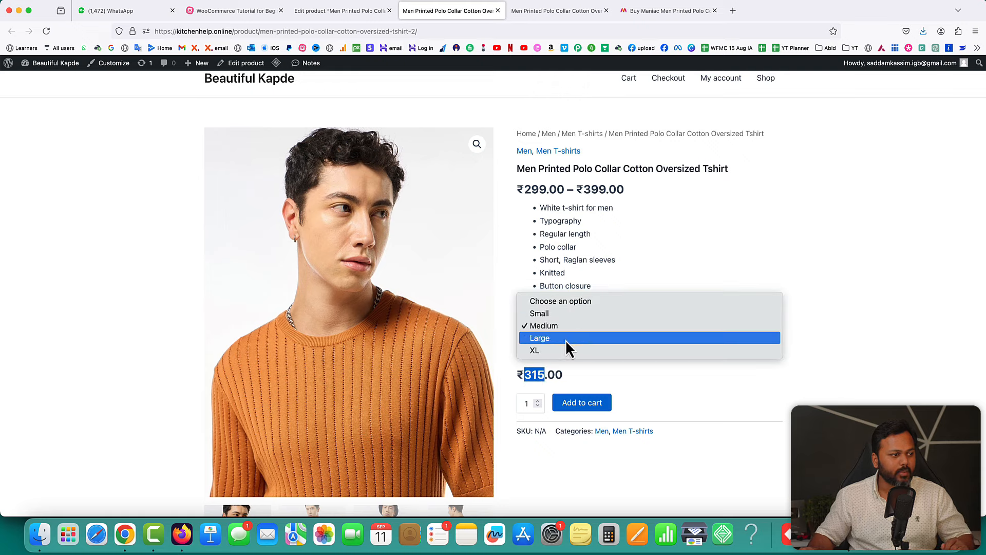
click(565, 340)
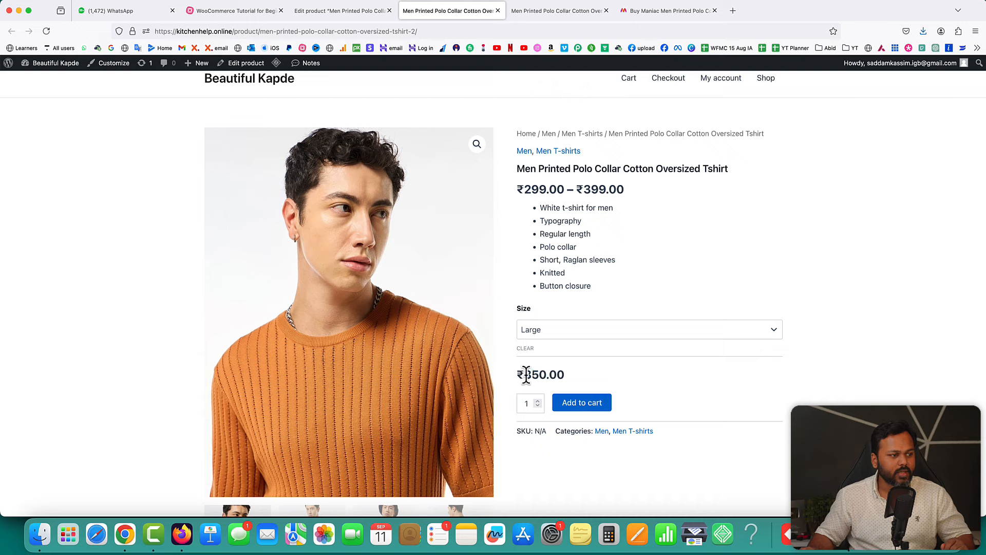
drag(526, 374, 546, 375)
- Try Small, settle on XL at ₹399, then switch to the tutorial mind map
click(553, 332)
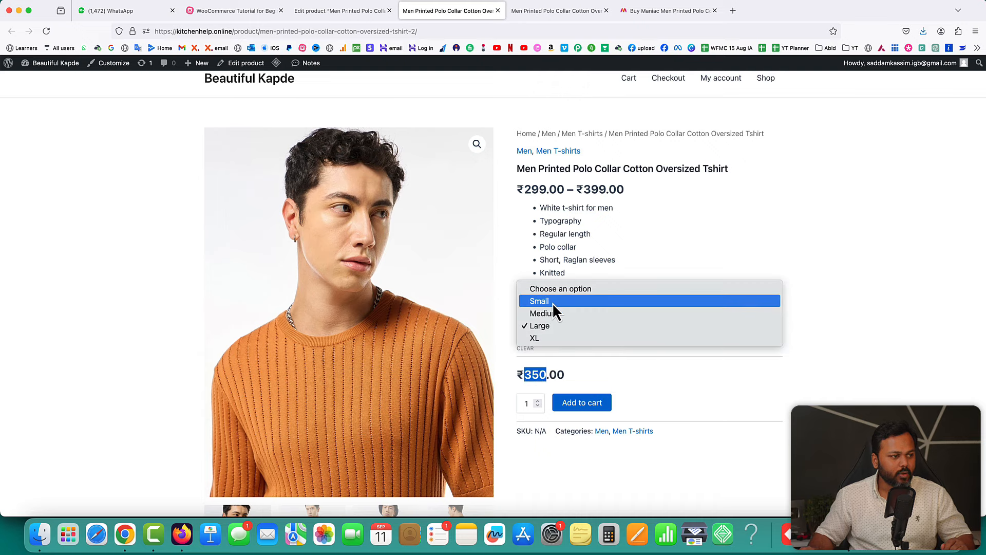
click(553, 303)
click(541, 333)
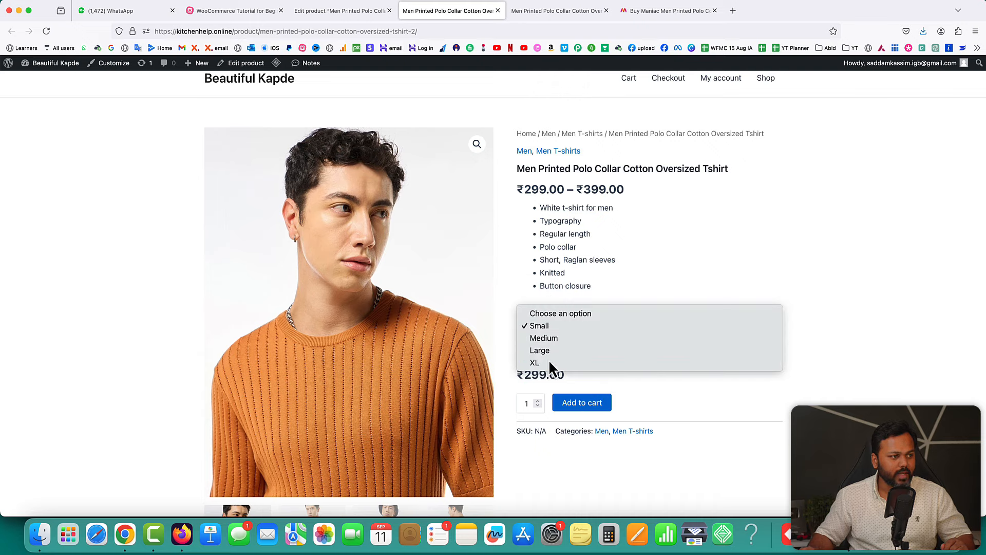
click(549, 361)
drag(525, 374, 547, 375)
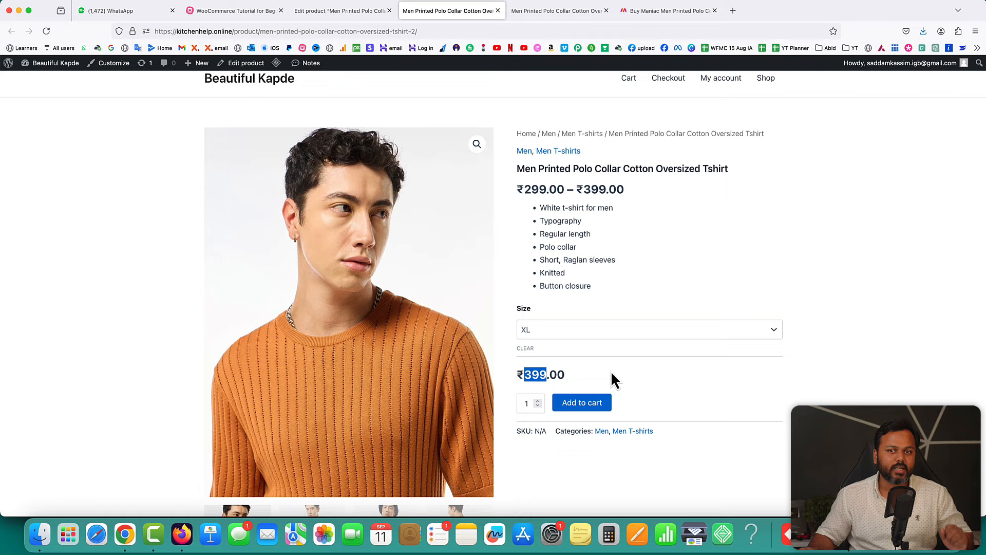
click(611, 373)
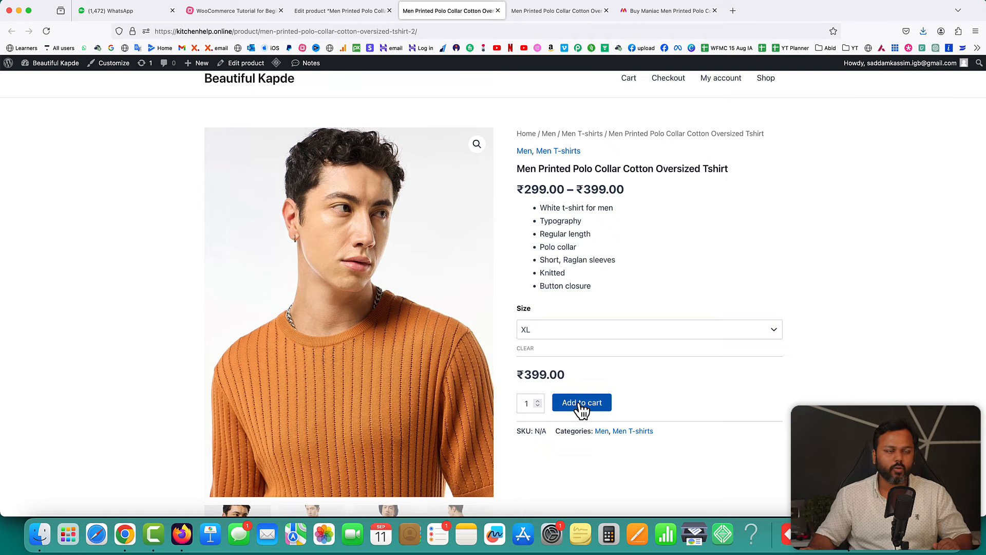
click(234, 13)
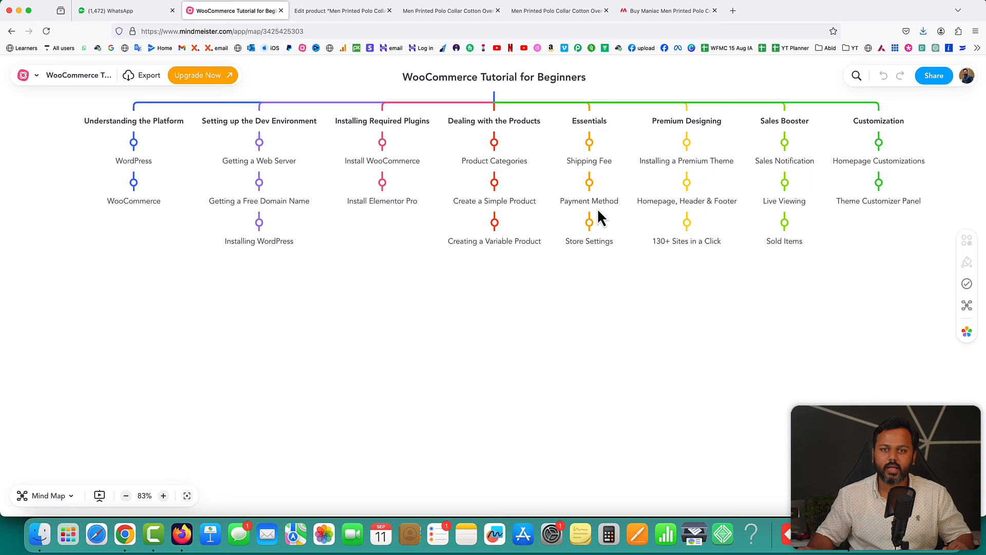
- Back on the product page, add the XL tshirt to the cart and open the cart
click(346, 11)
click(419, 11)
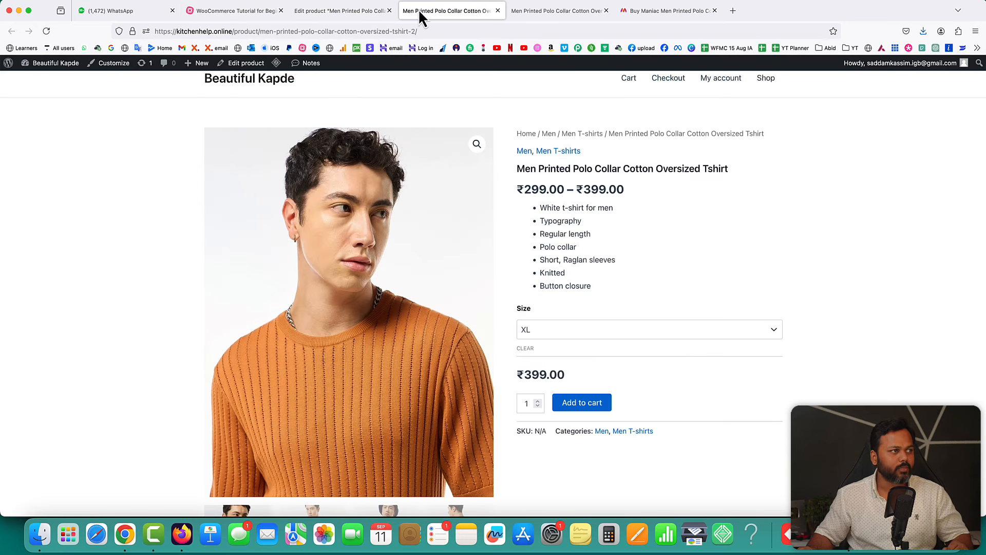
click(589, 409)
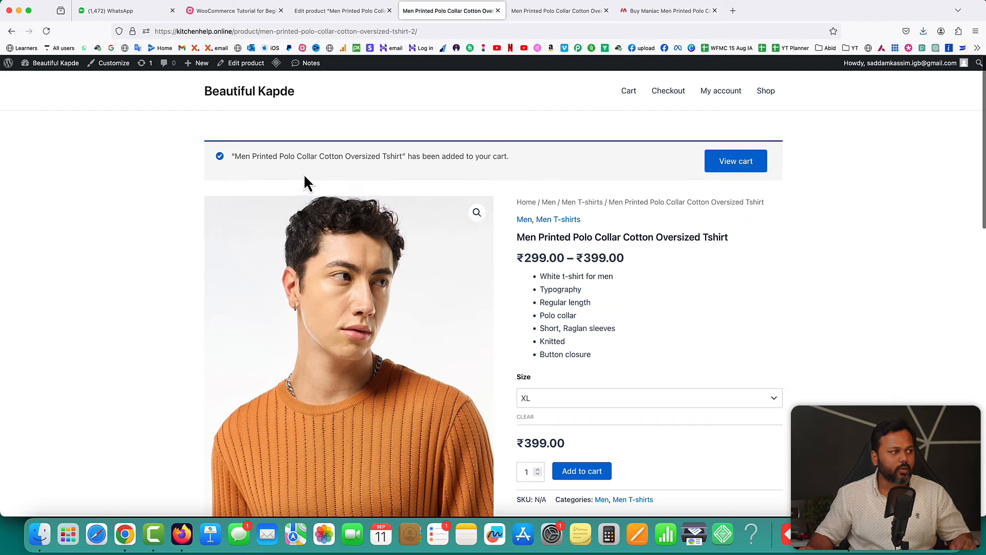
drag(408, 156, 495, 158)
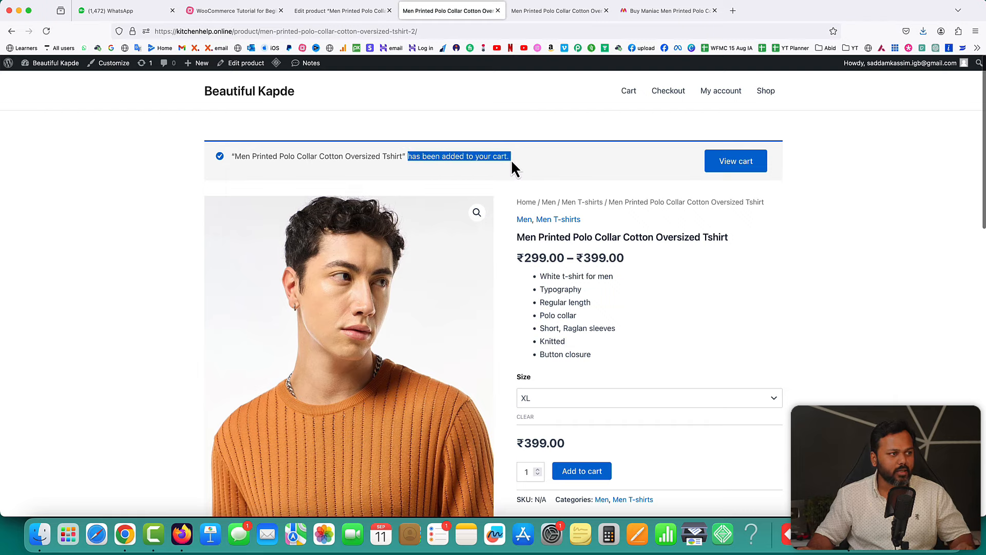
click(738, 166)
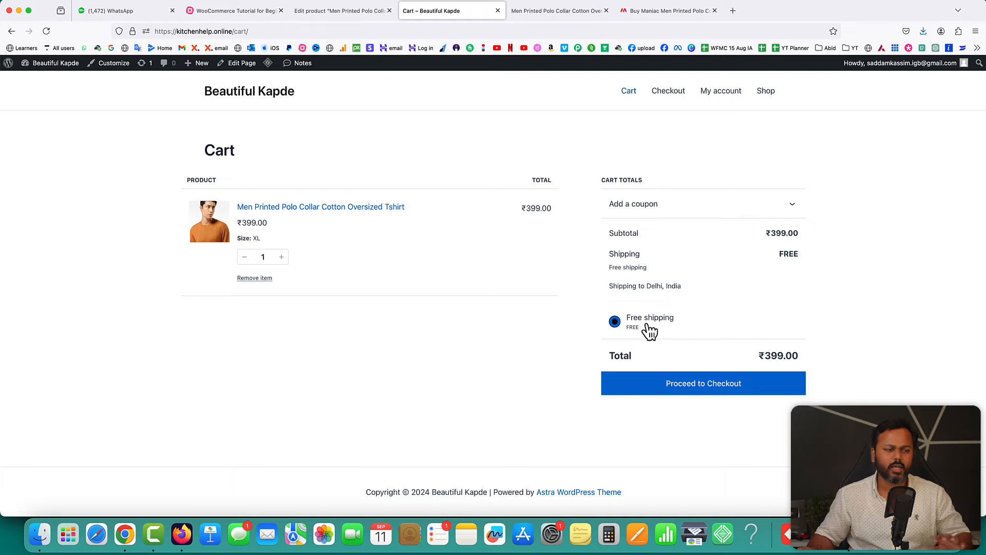
- Proceed to checkout, note the no-payment-methods error, and return to the product editor tab
click(707, 388)
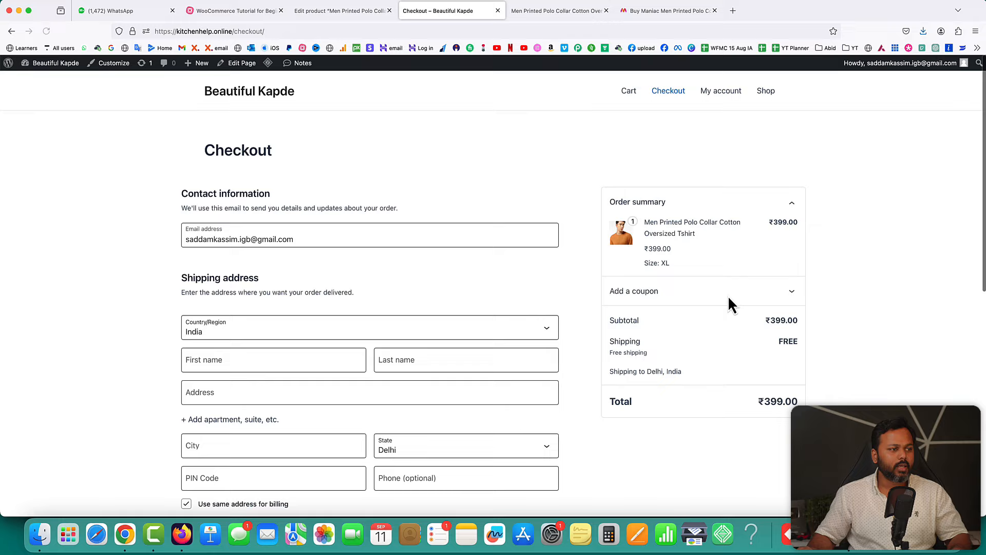
scroll(574, 243, down, 10)
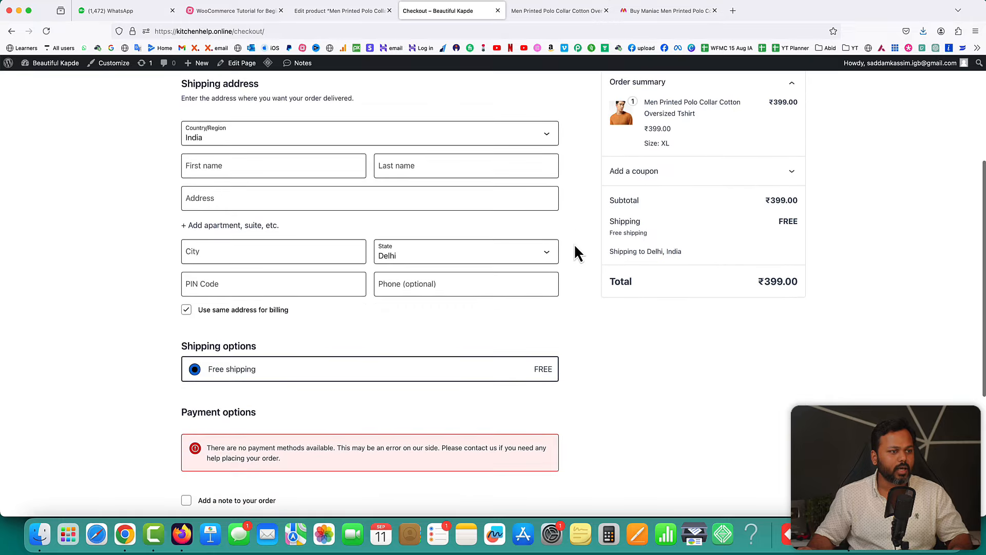
scroll(574, 243, down, 1)
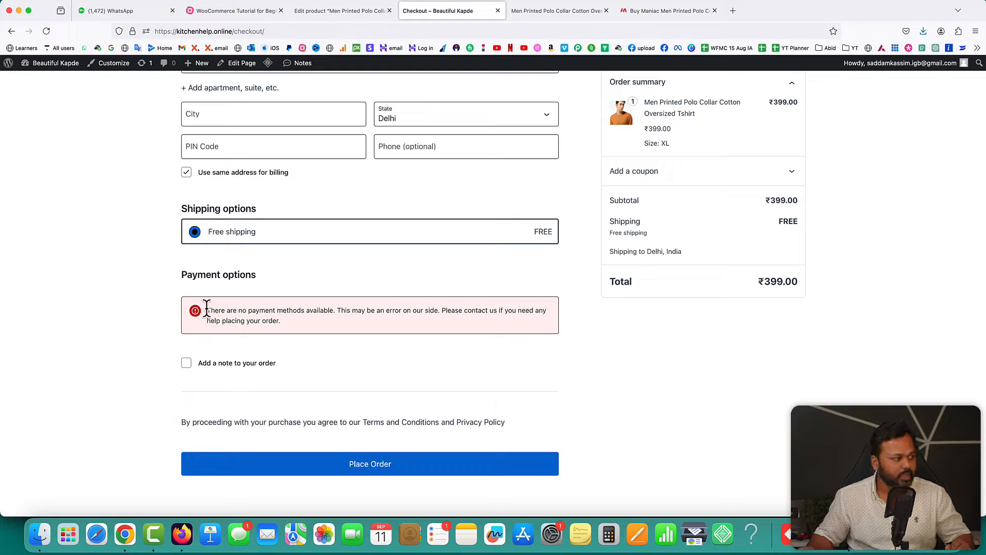
drag(206, 310, 431, 313)
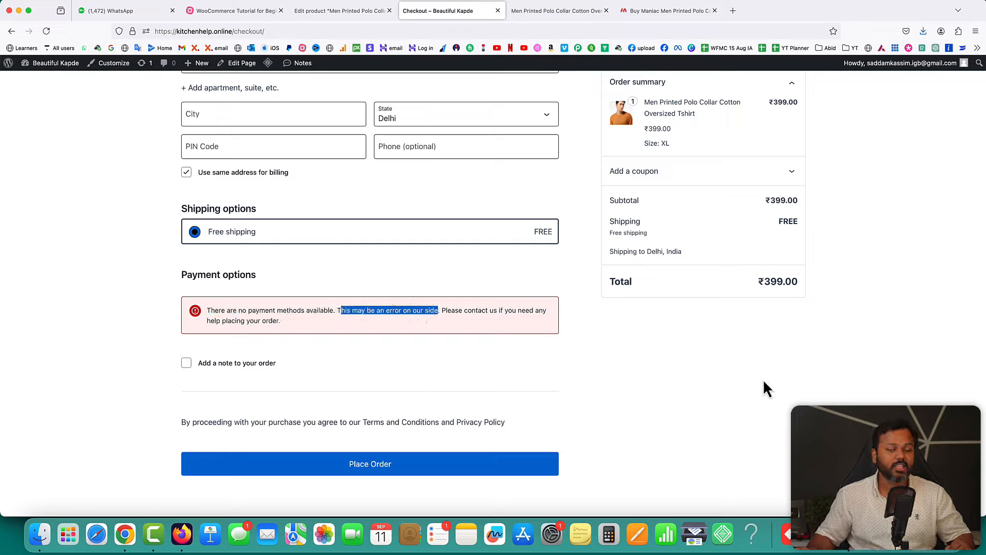
click(325, 12)
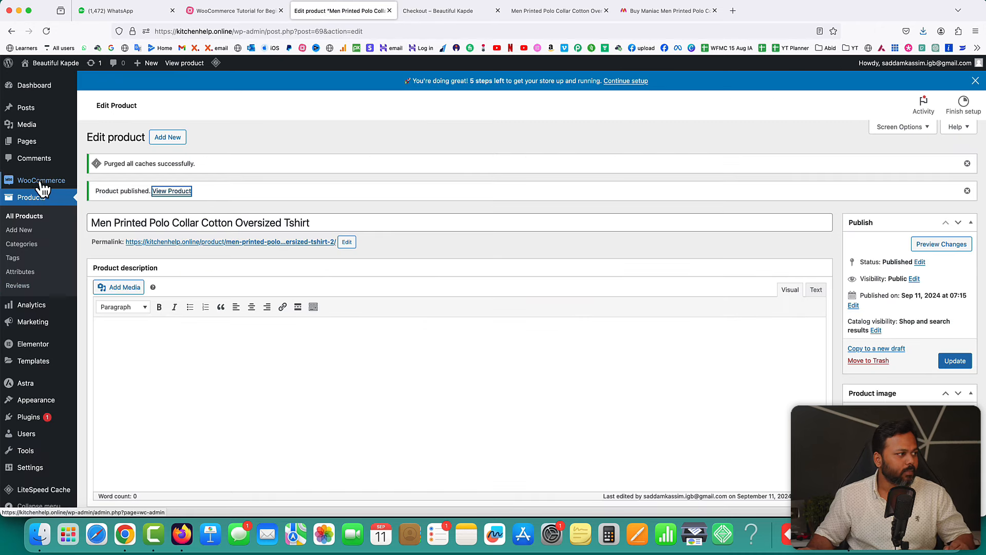
- Delete the old India zone under WooCommerce Settings > Shipping, confirming the deletion
mouse_move(44, 182)
click(100, 239)
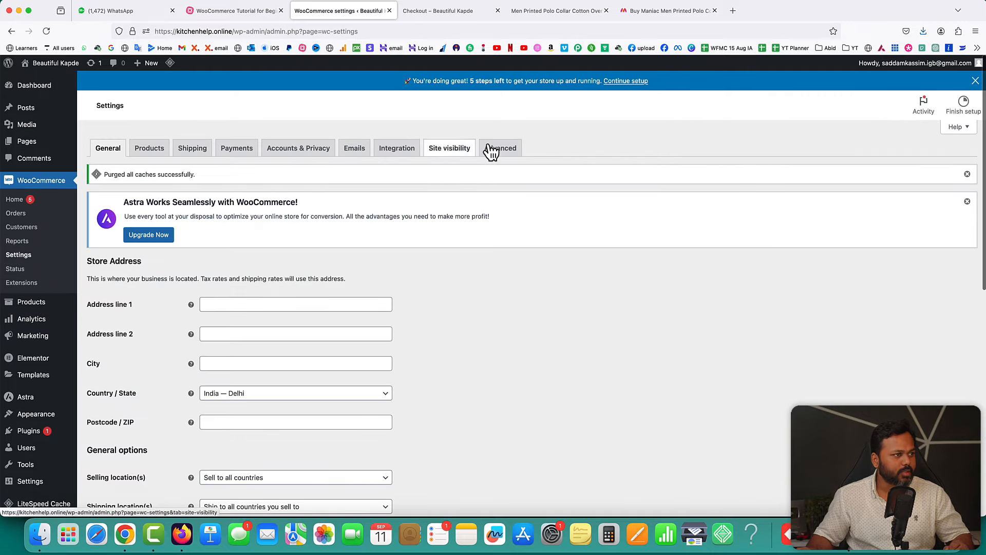
click(193, 152)
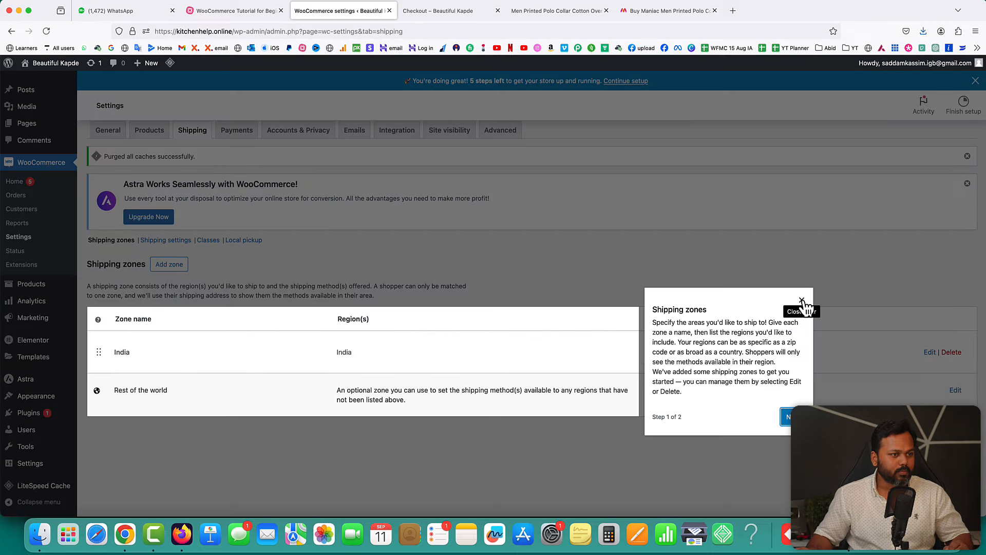
click(804, 307)
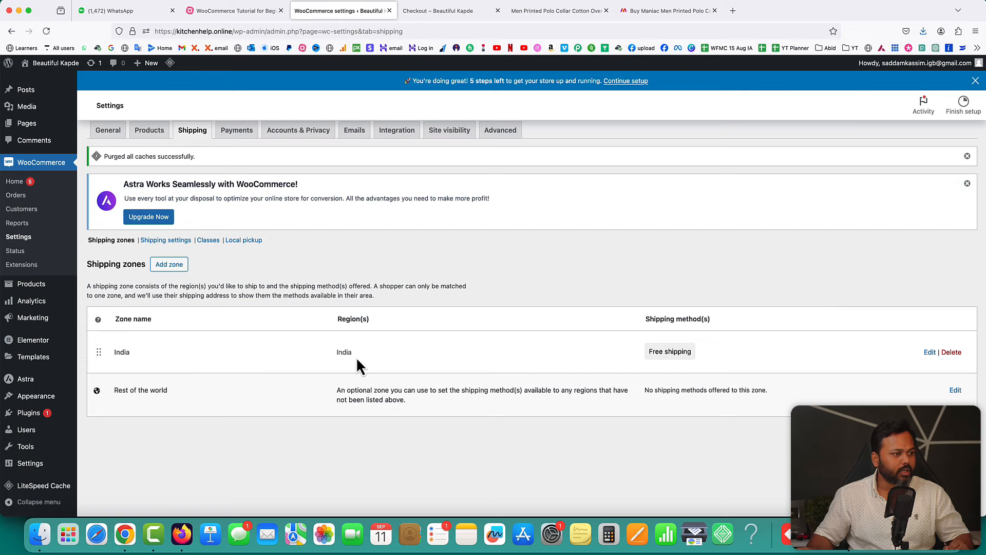
click(951, 352)
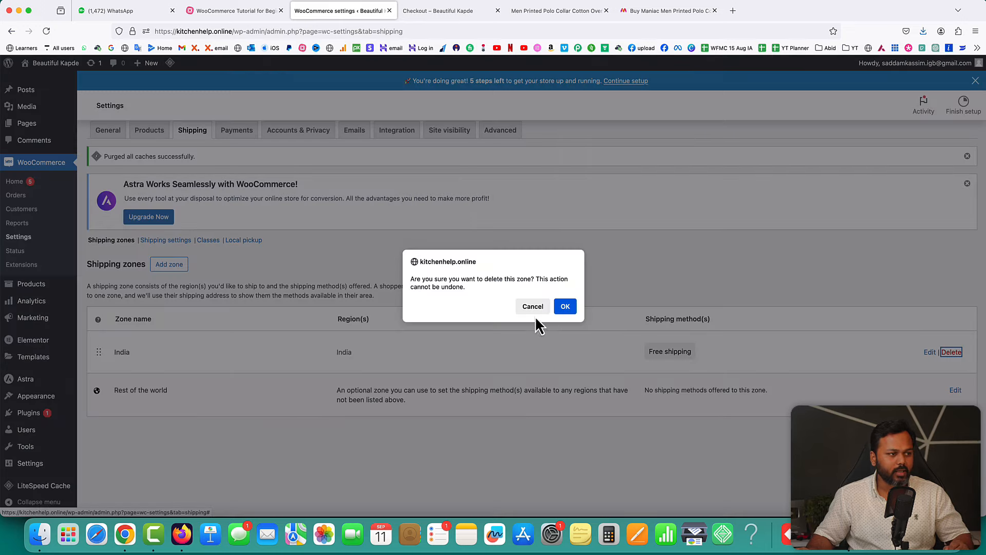
click(567, 307)
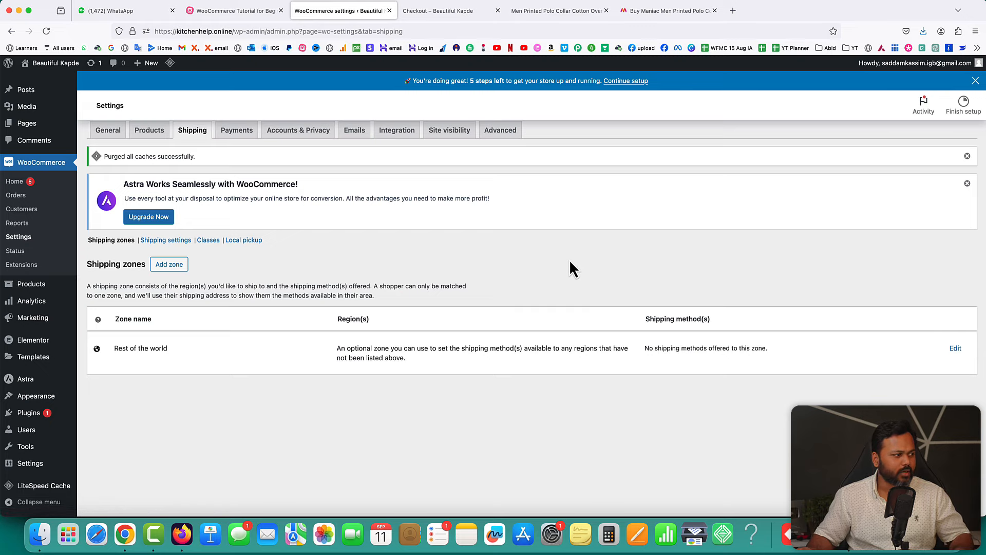
- Reload the shipping zones list and start a new zone named India
click(195, 131)
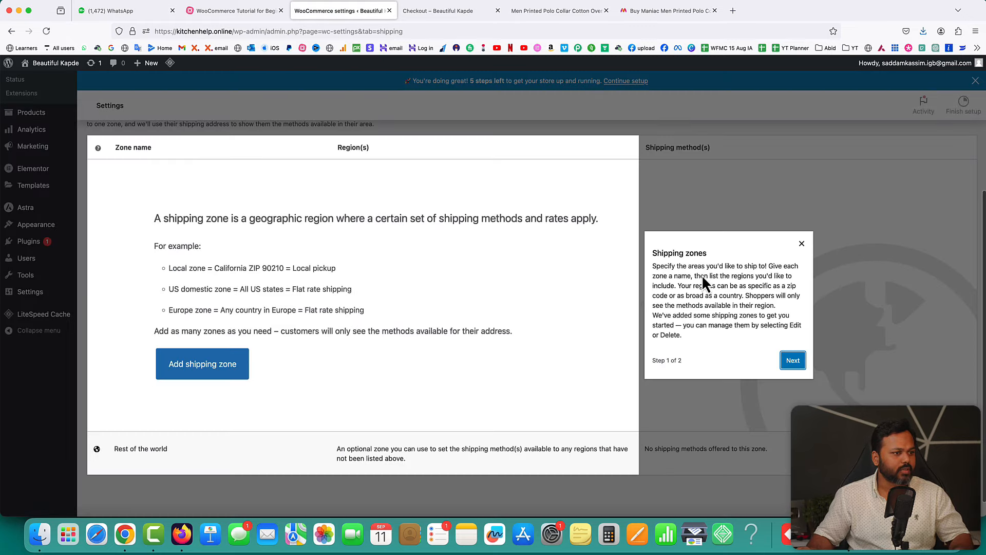
click(801, 242)
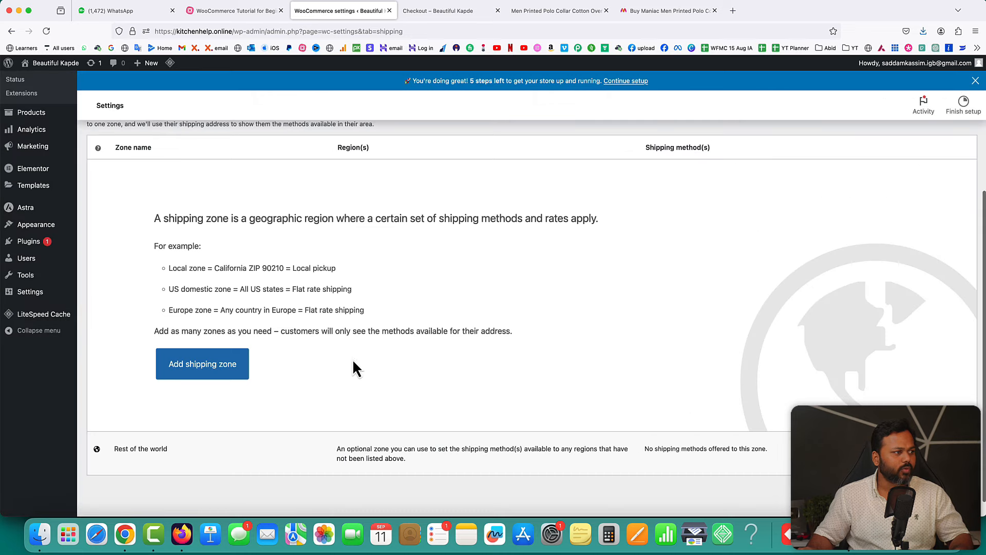
scroll(467, 310, up, 5)
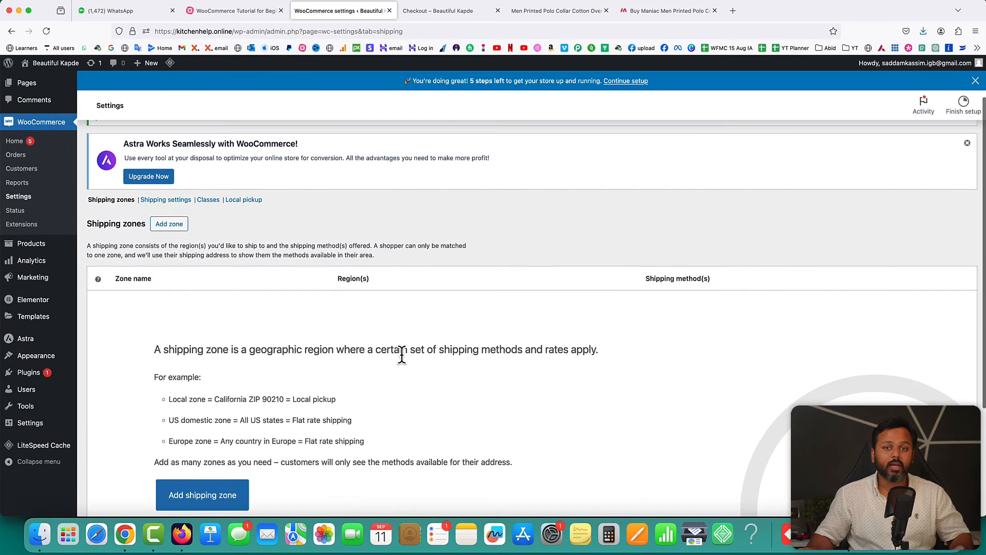
scroll(401, 355, down, 2)
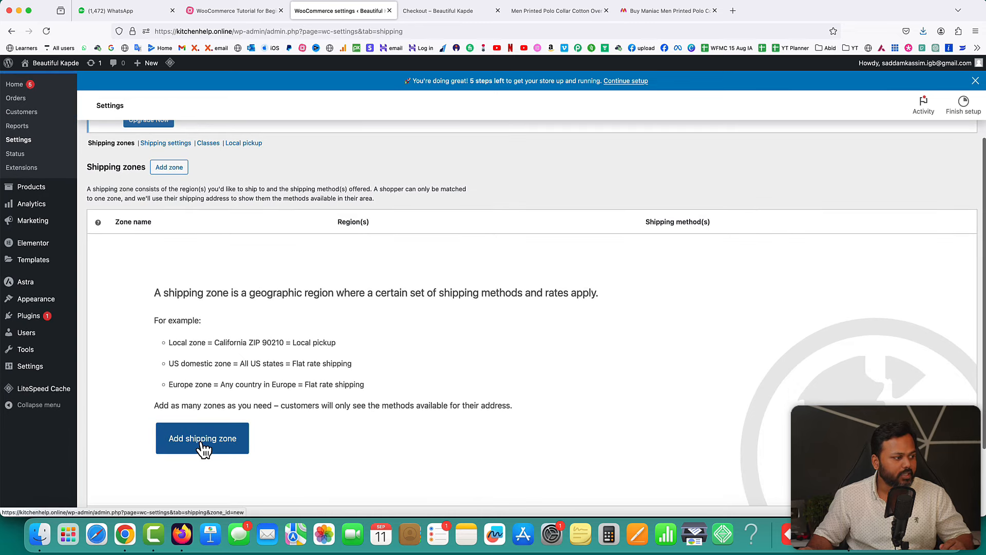
click(203, 448)
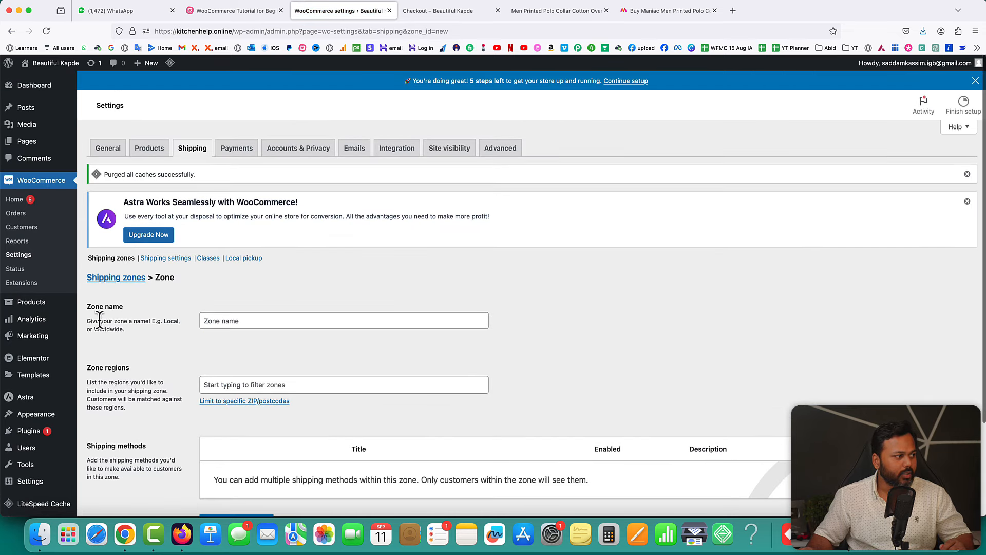
click(211, 319)
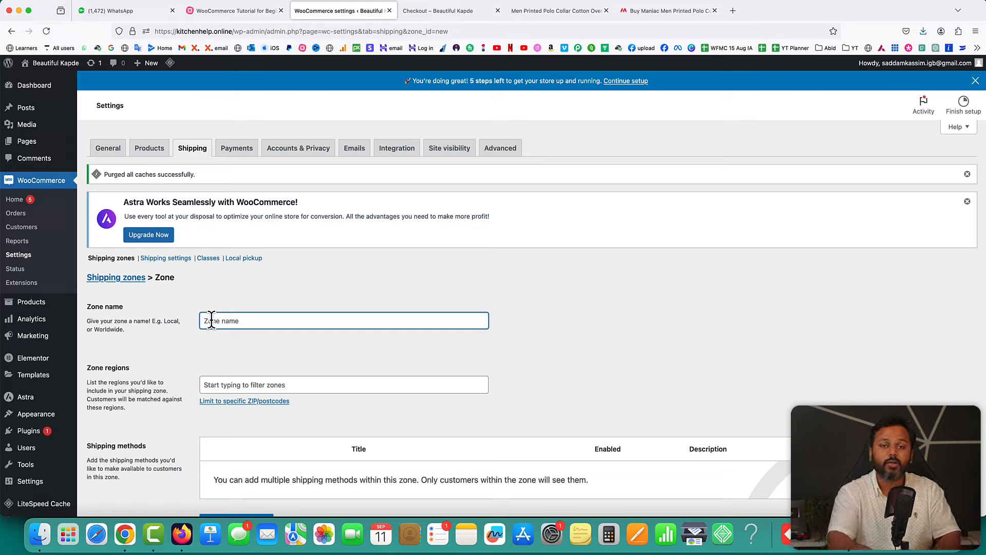
text(India)
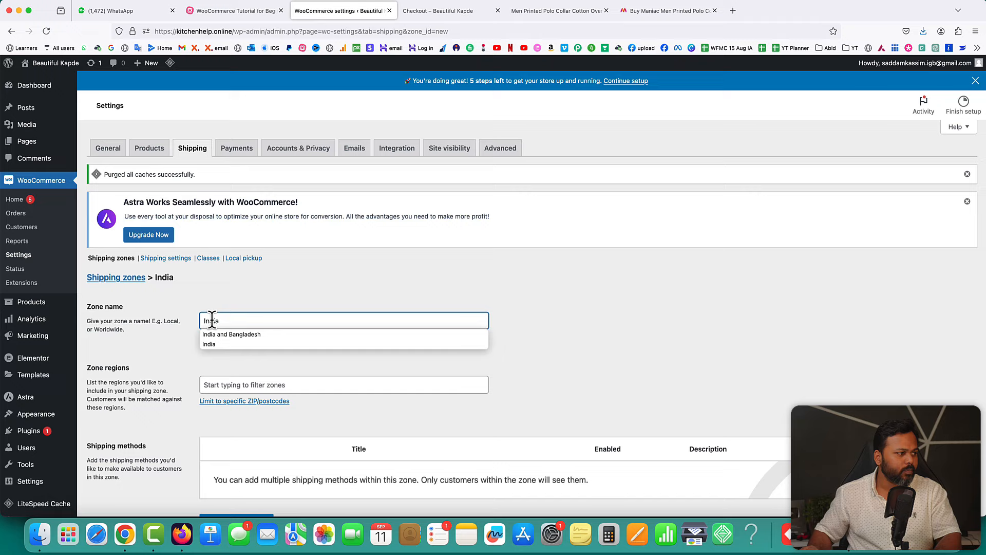
click(134, 369)
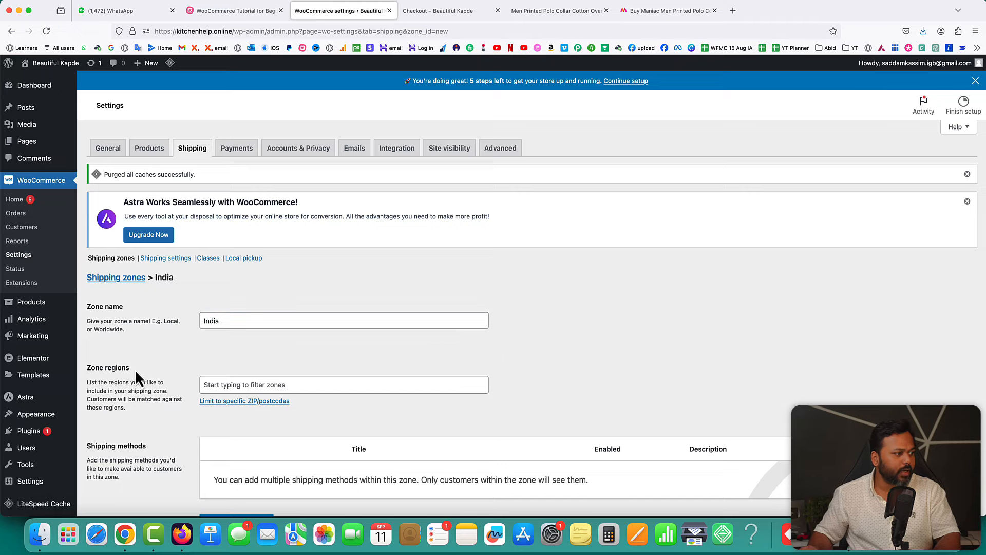
- Set the new zone's region to the country India
click(216, 385)
text(india)
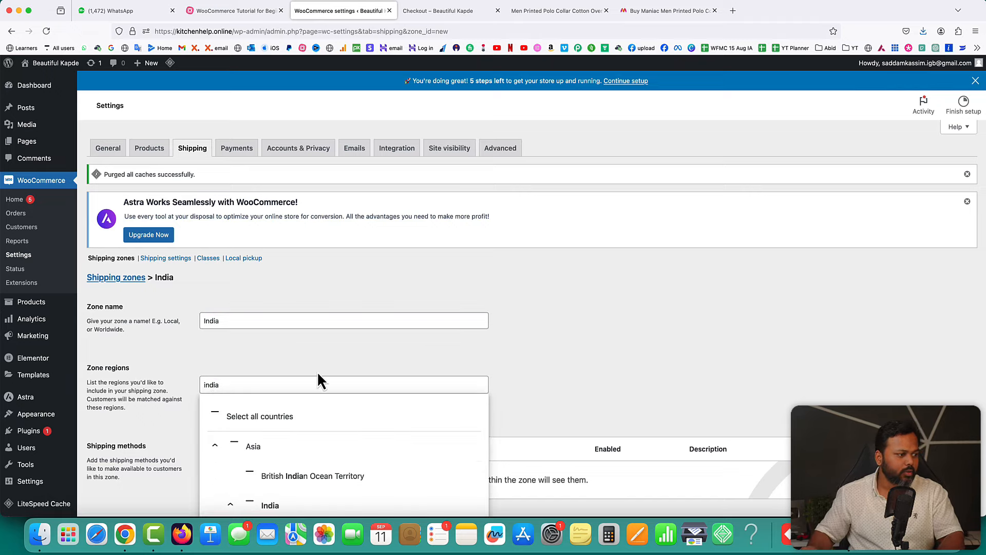
scroll(308, 391, down, 2)
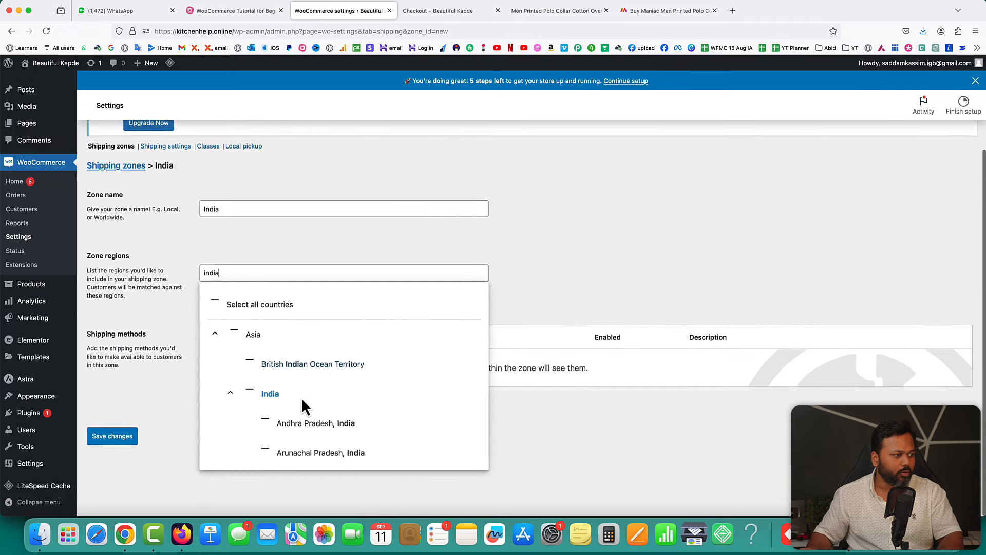
click(270, 393)
click(568, 279)
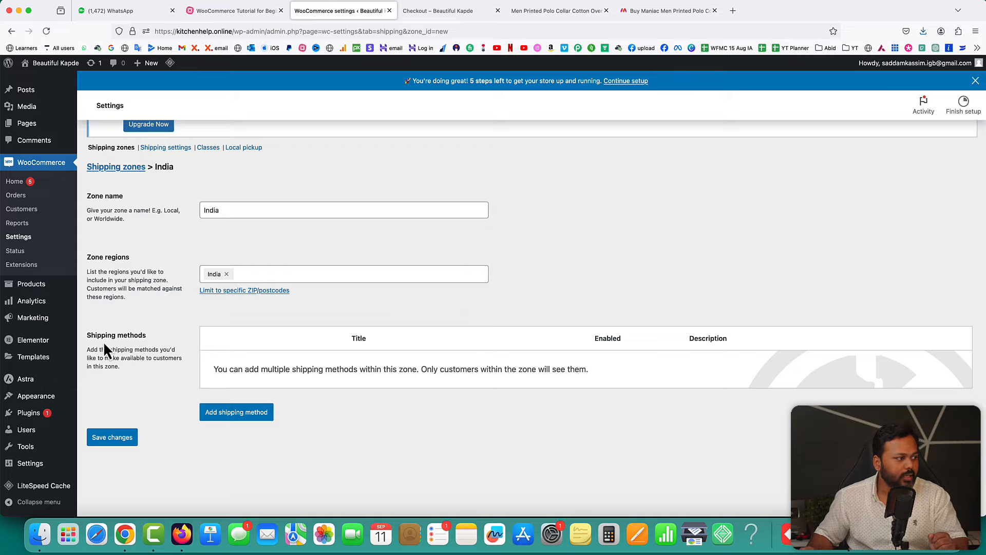
- Add a Flat rate shipping method to the India zone
click(238, 414)
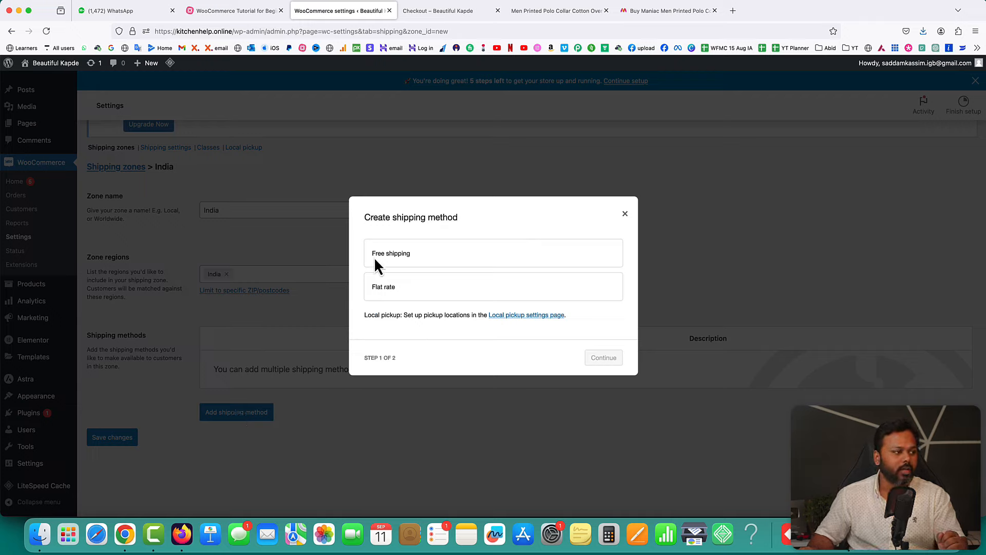
click(383, 288)
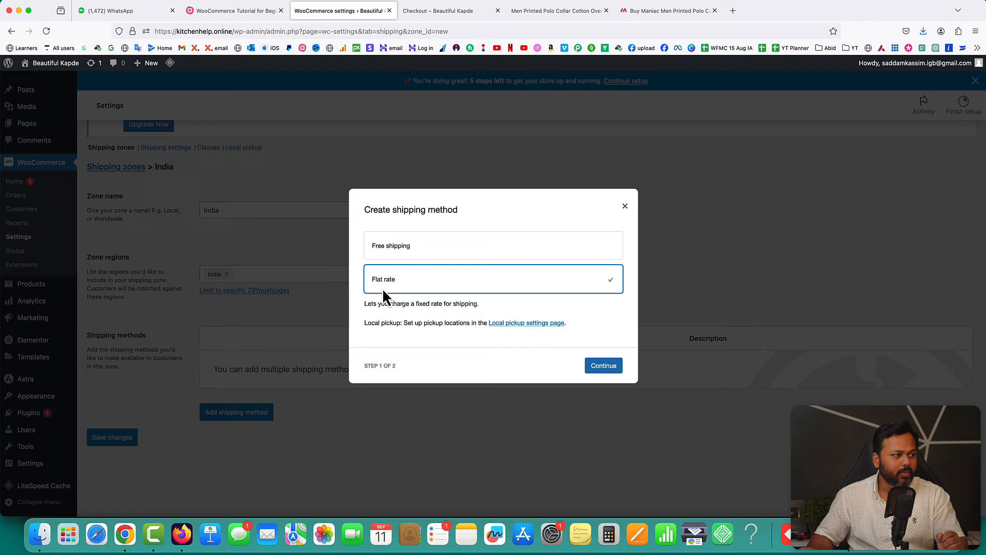
click(605, 368)
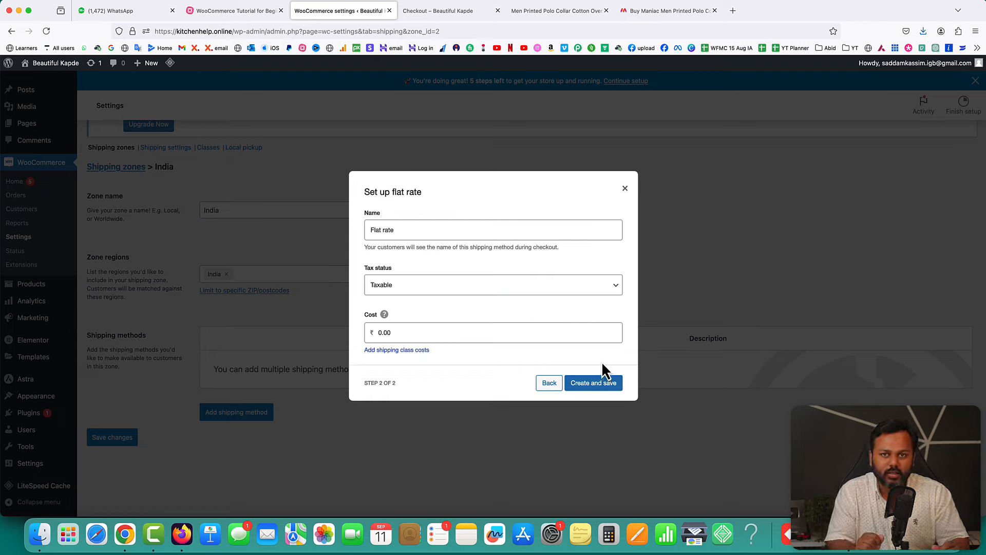
- Name the flat rate 'Shipping Fee' with tax status None and cost 50, and create it
drag(395, 230, 365, 232)
text(Shipping Fee)
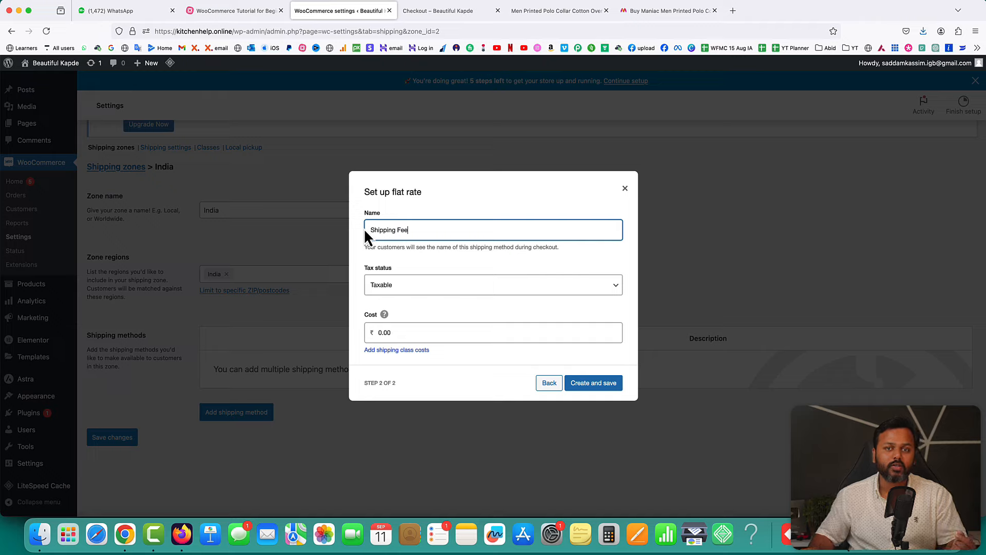
click(401, 288)
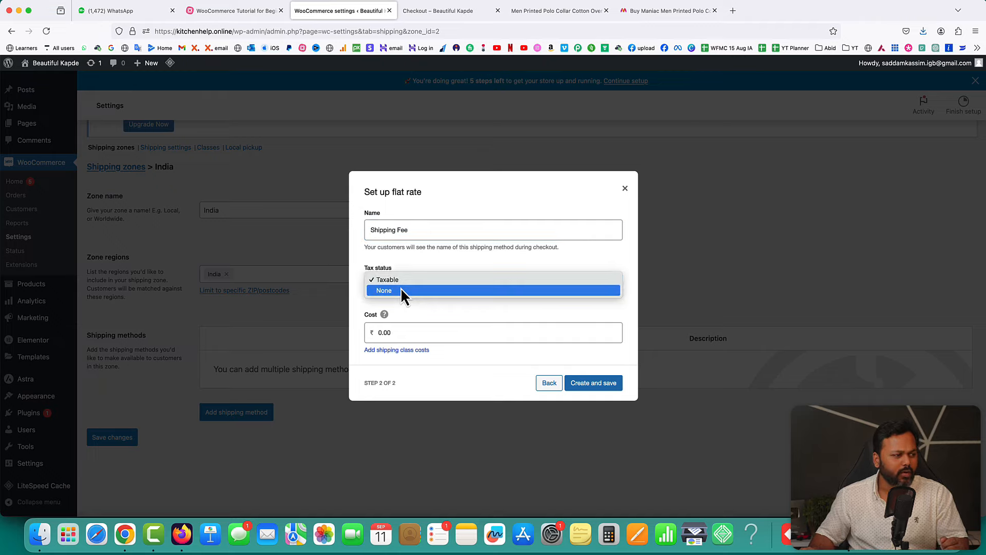
click(399, 290)
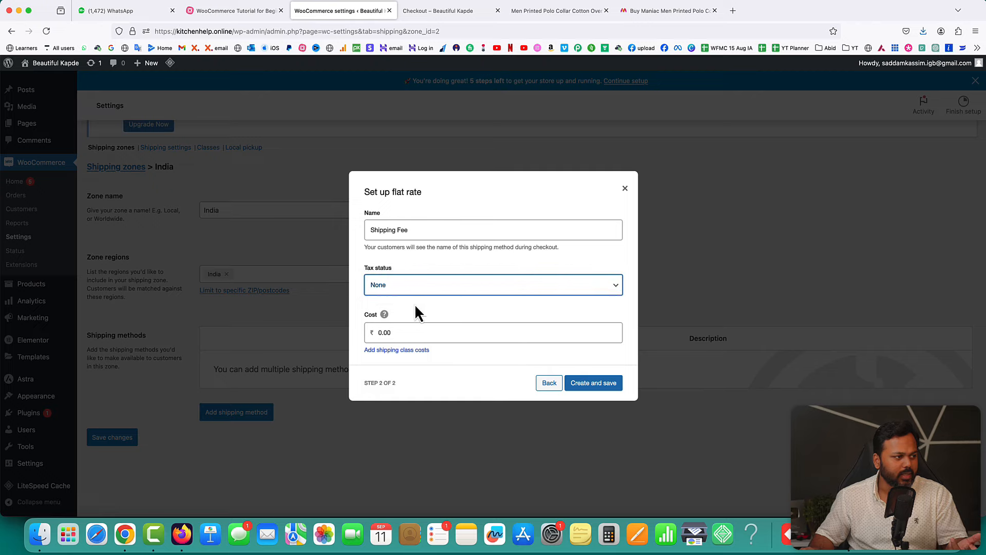
double_click(407, 334)
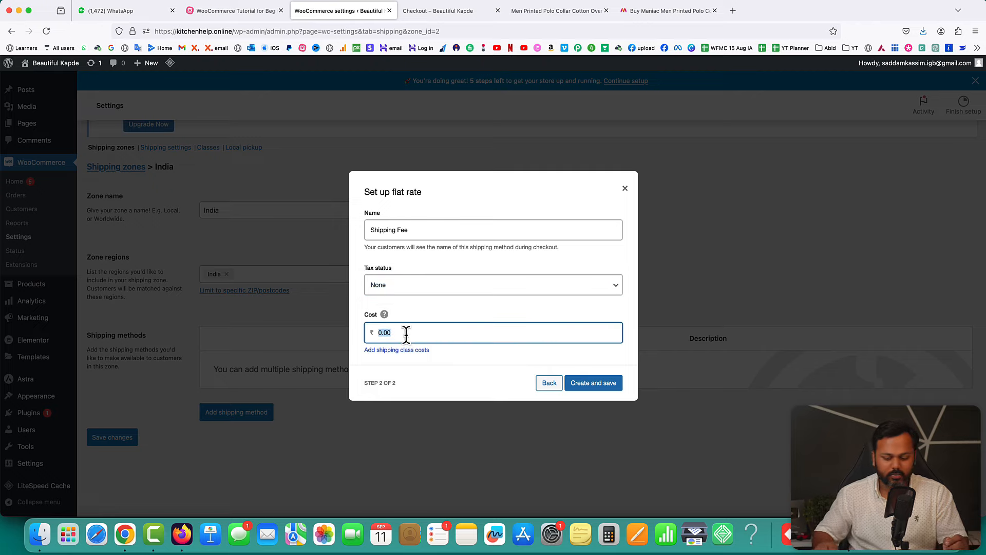
text(50)
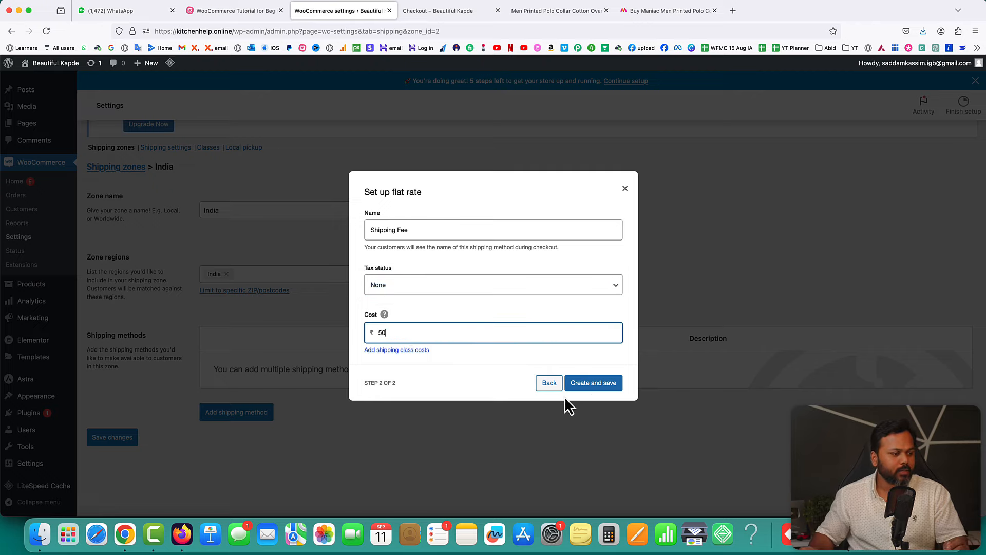
click(591, 386)
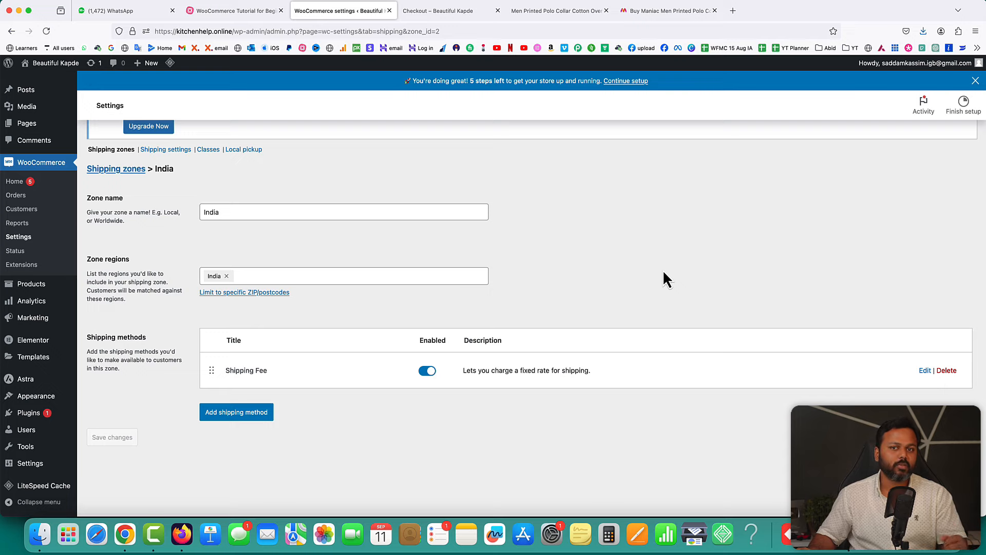
click(425, 11)
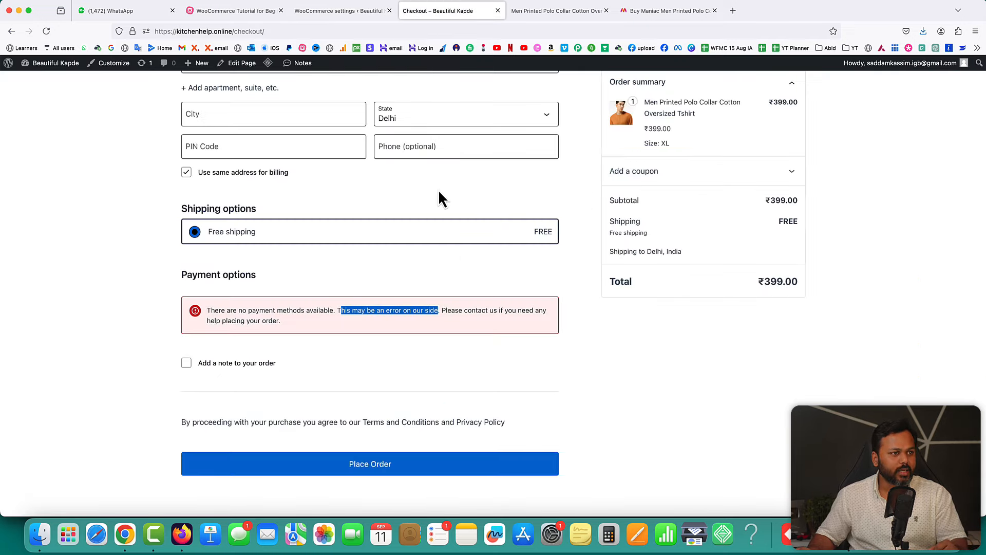
- Reload checkout to confirm the ₹50.00 Shipping Fee and ₹449 total, then return to settings
click(46, 31)
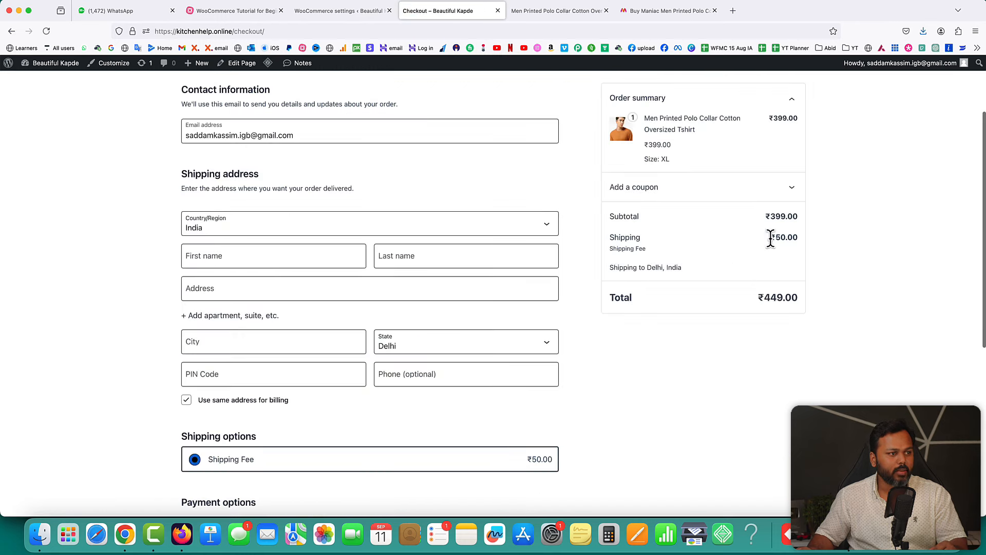
drag(771, 239, 792, 239)
drag(617, 249, 649, 253)
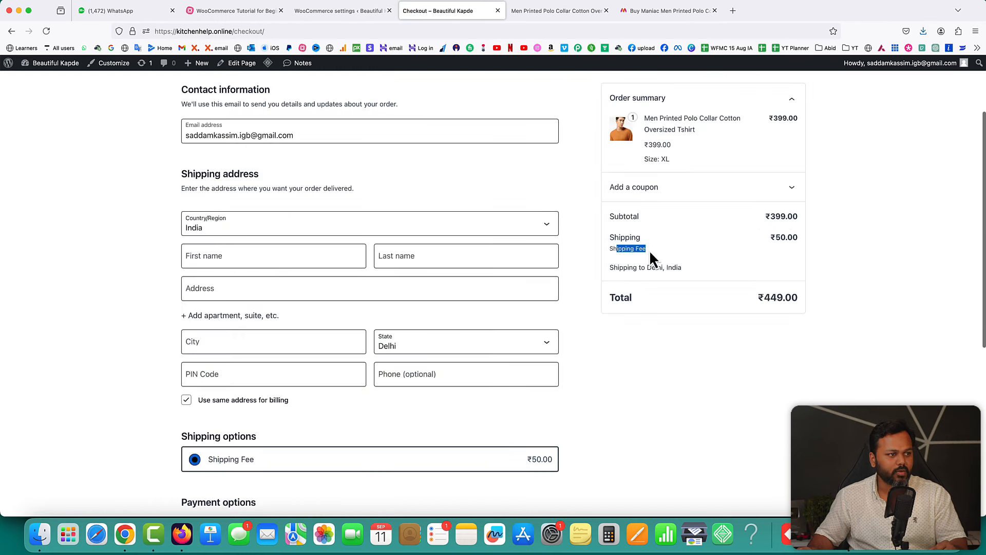
drag(770, 237, 784, 216)
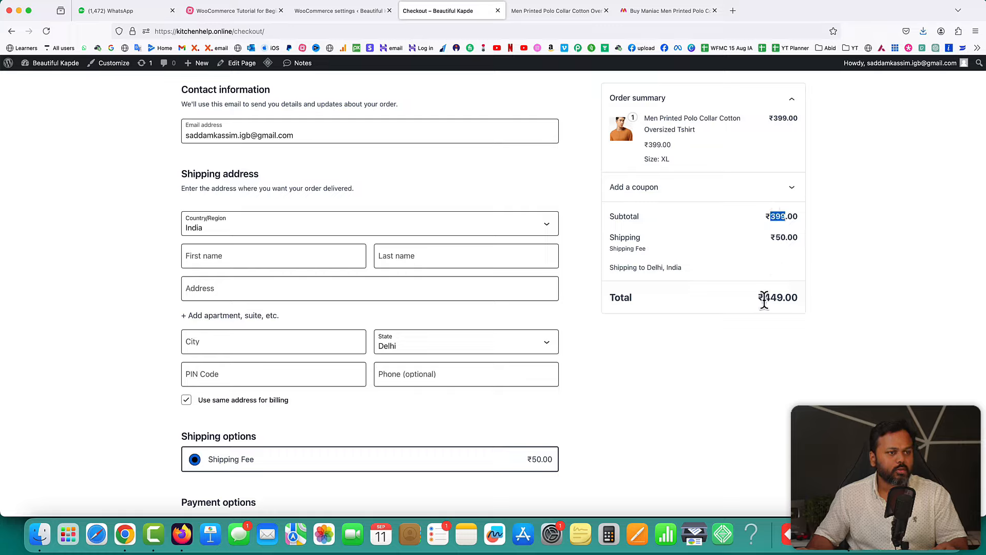
drag(763, 298, 784, 298)
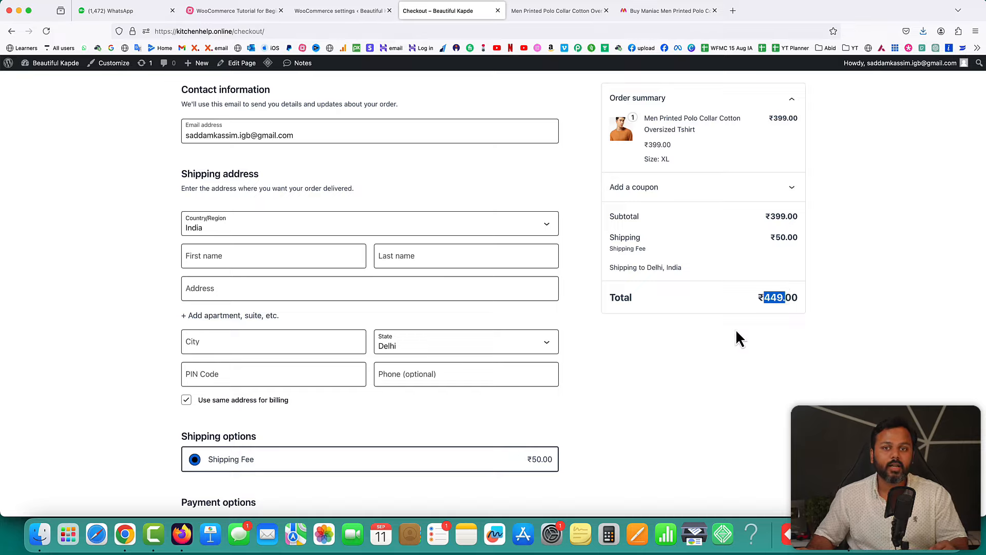
scroll(282, 478, up, 1)
scroll(283, 478, down, 5)
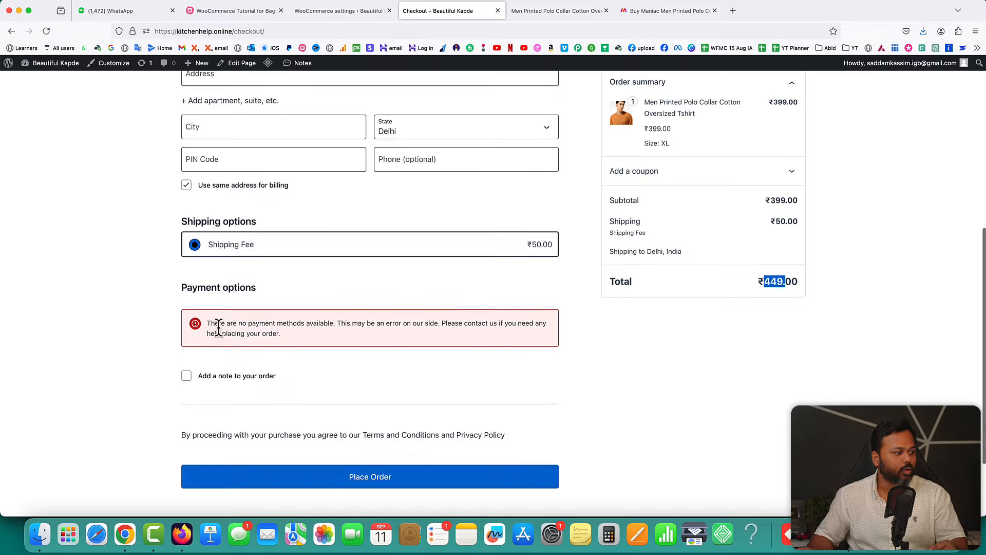
click(329, 11)
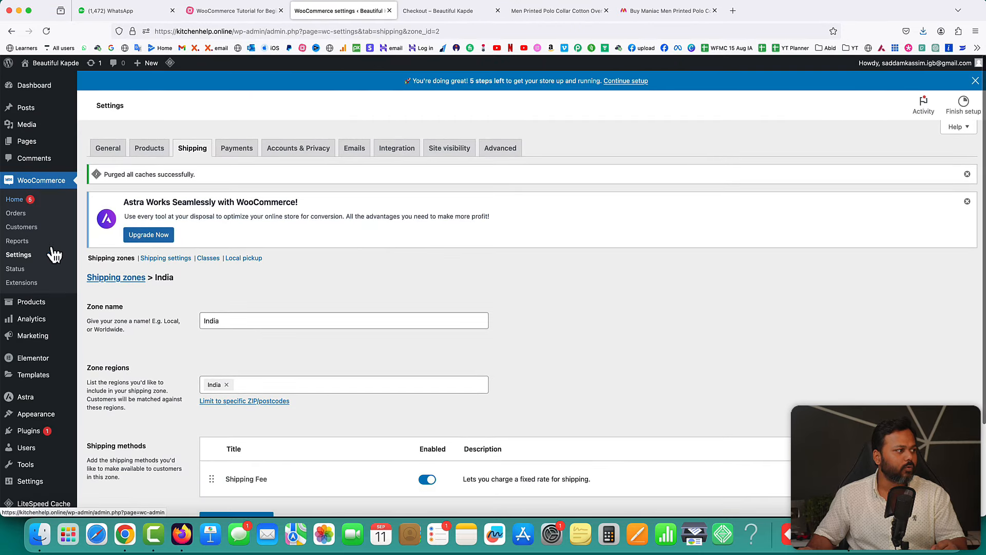
- Turn on Cash on delivery in WooCommerce Settings > Payments
click(18, 257)
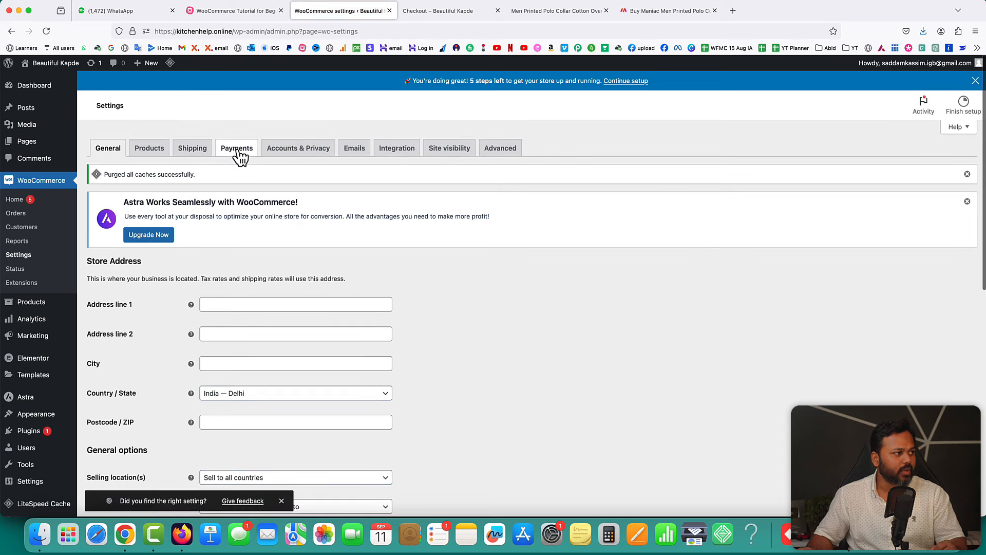
click(238, 150)
scroll(441, 322, down, 3)
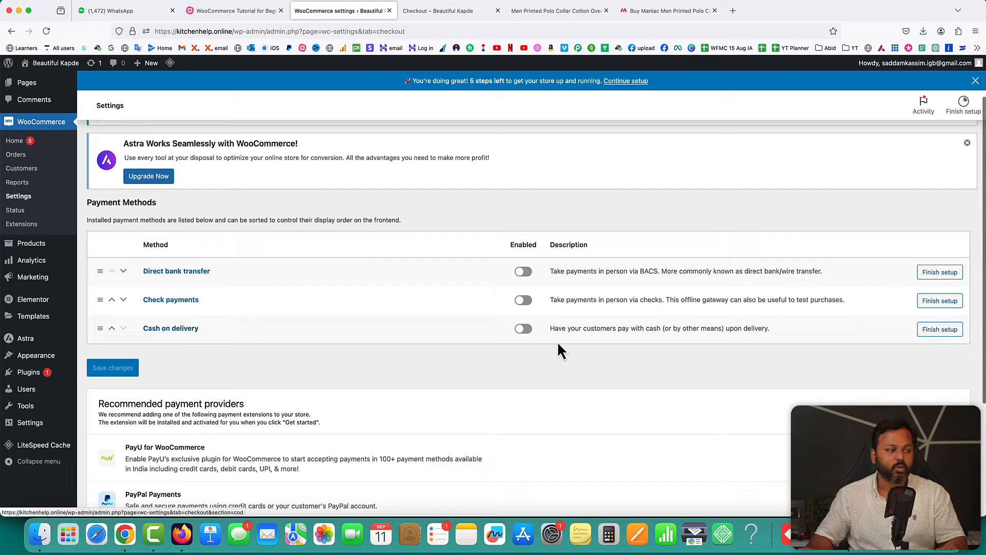
click(527, 331)
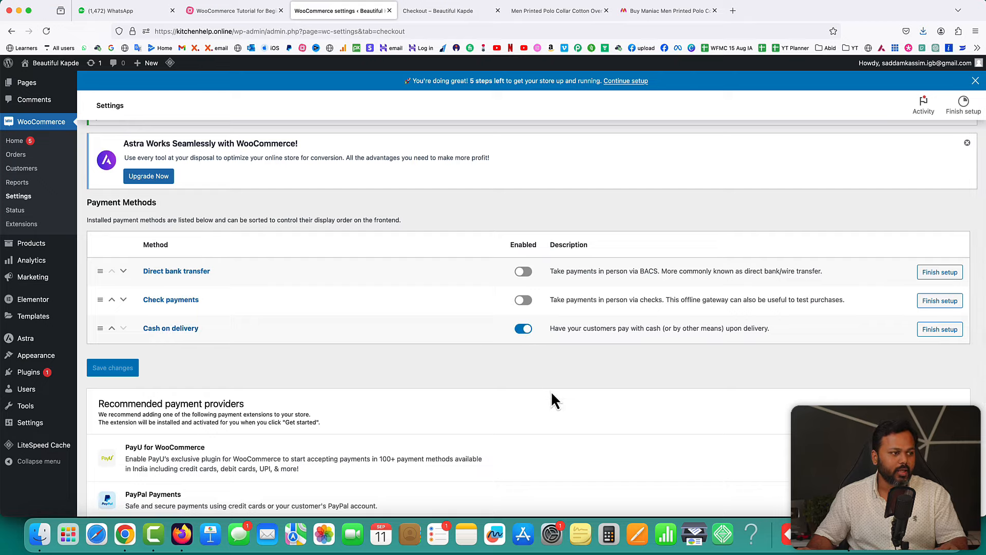
- Change the Cash on delivery title to 'Pay on delivery', save, and return to checkout
click(945, 333)
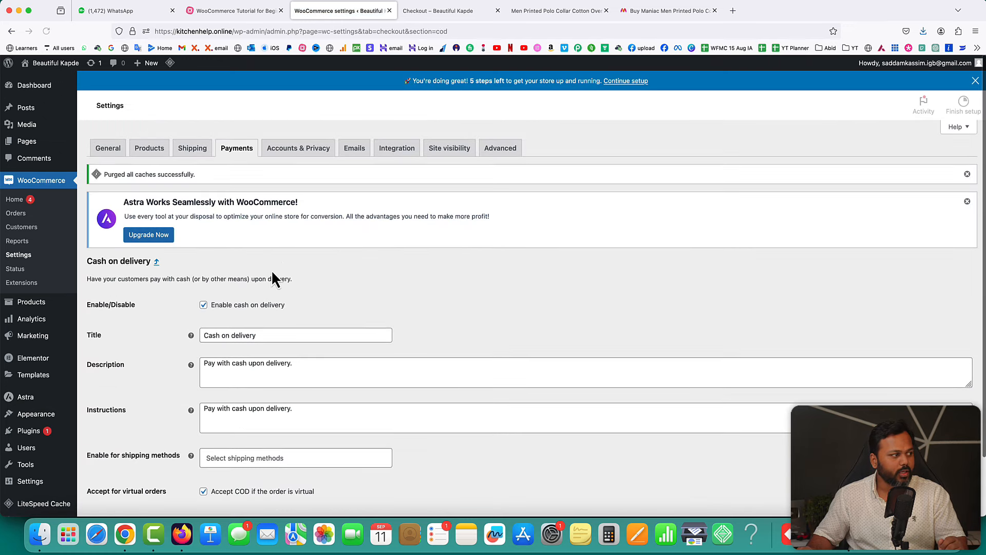
scroll(247, 340, down, 1)
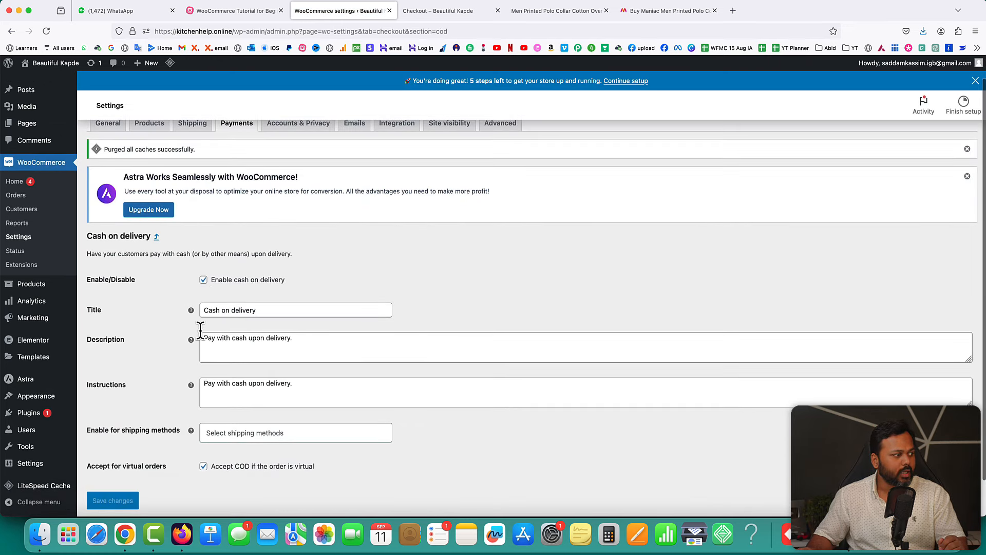
click(211, 310)
double_click(211, 310)
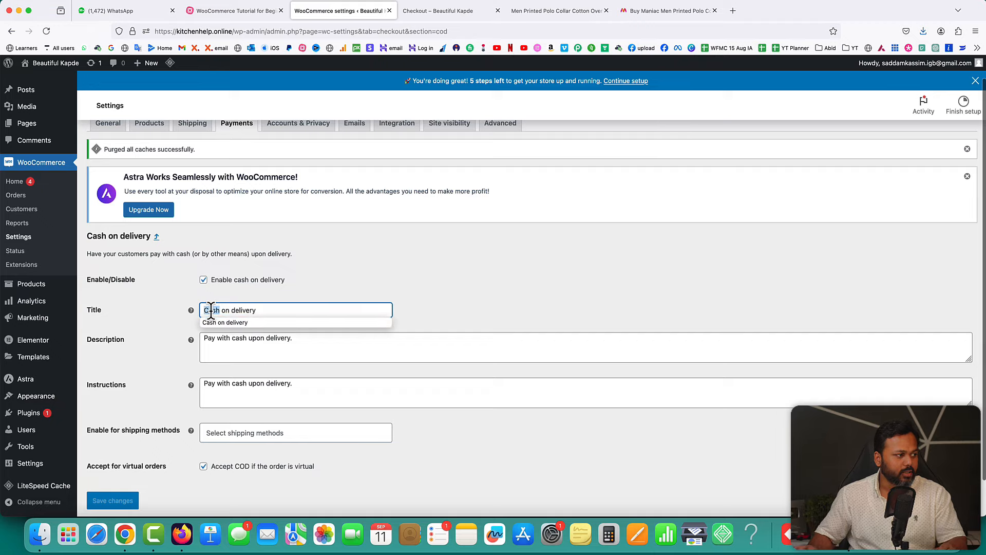
text(Pay)
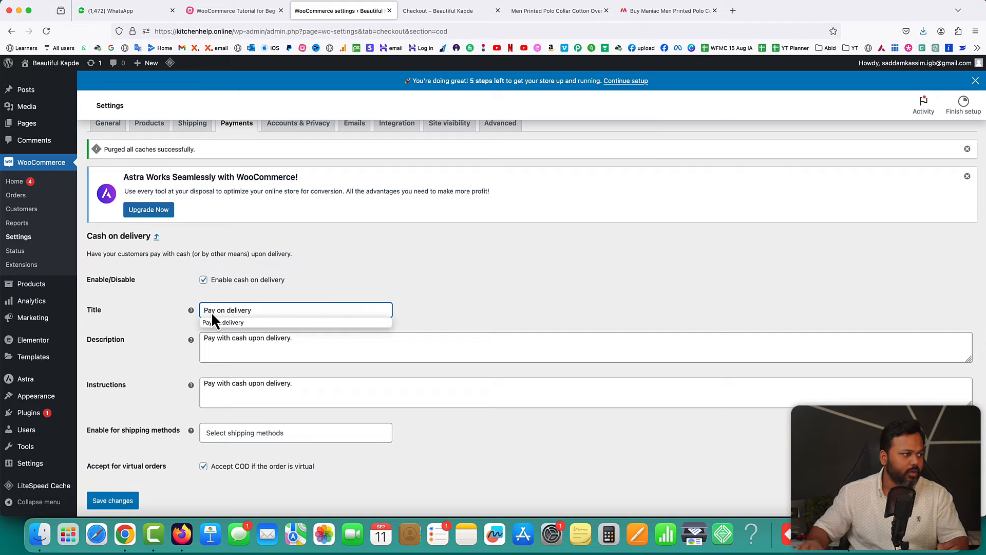
click(494, 313)
scroll(461, 346, down, 2)
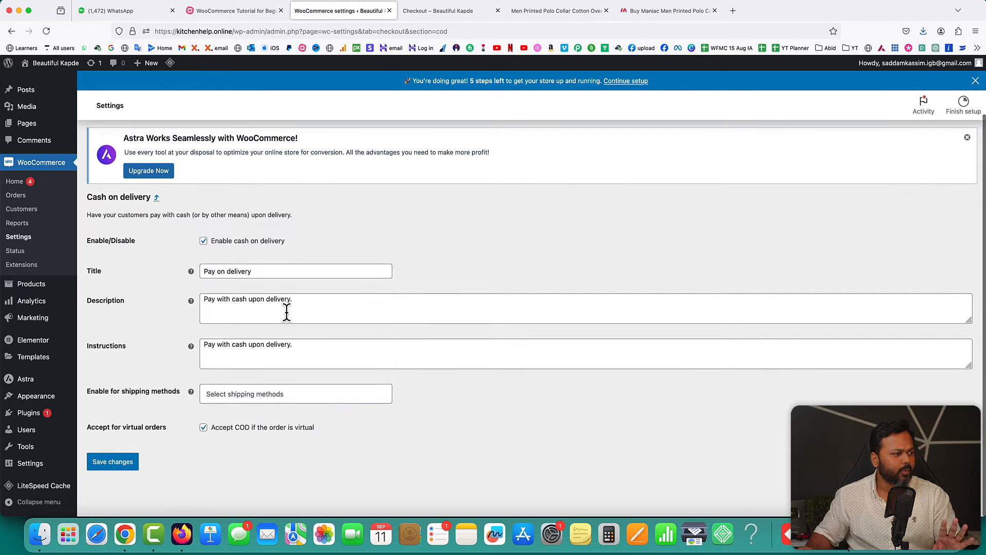
click(112, 463)
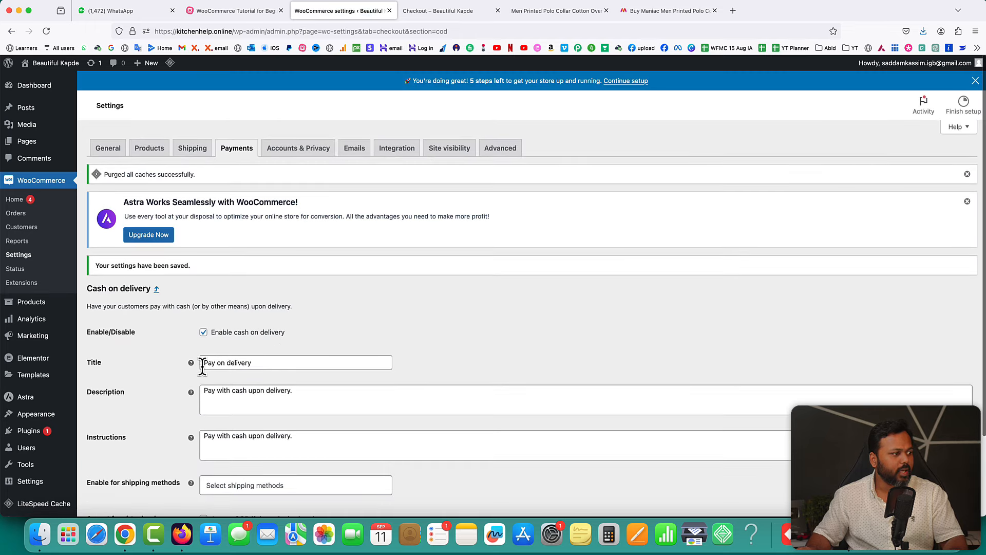
click(236, 152)
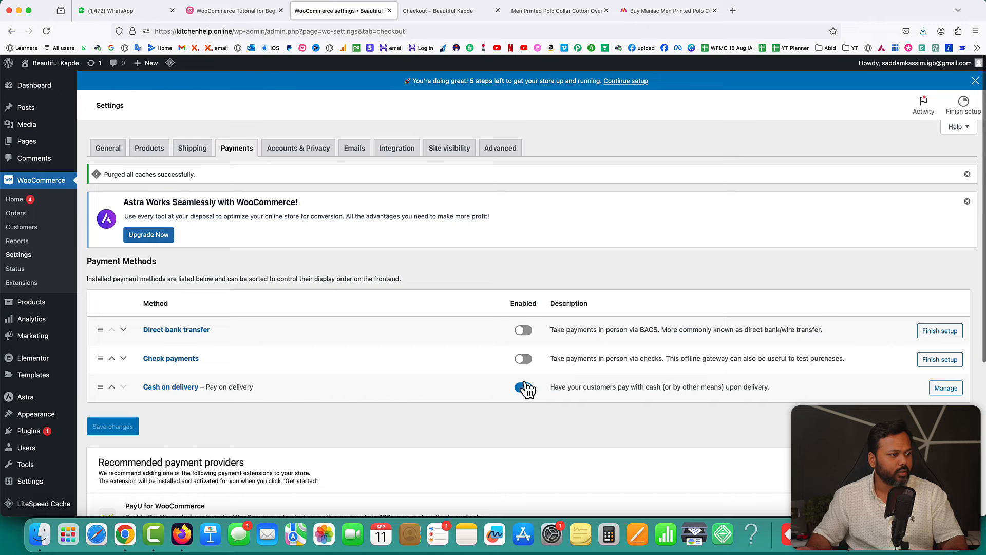
click(424, 11)
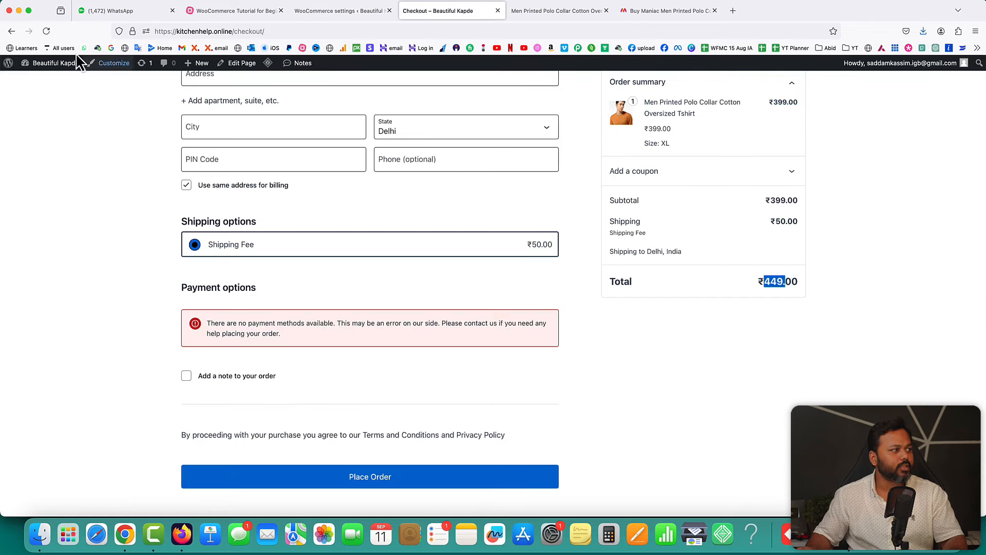
- Verify the reloaded checkout offers Pay on delivery for the ₹449.00 order, then return to settings
click(47, 32)
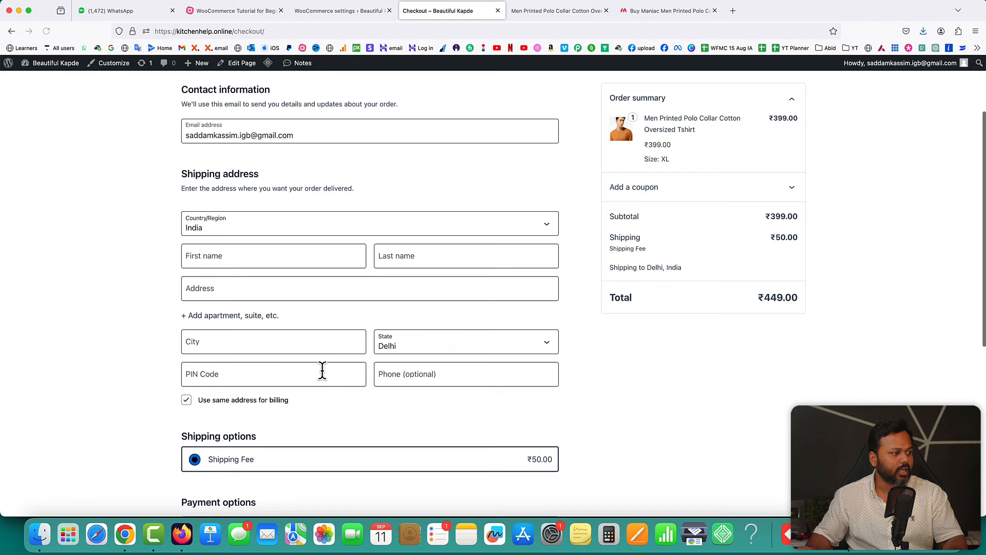
scroll(322, 370, down, 5)
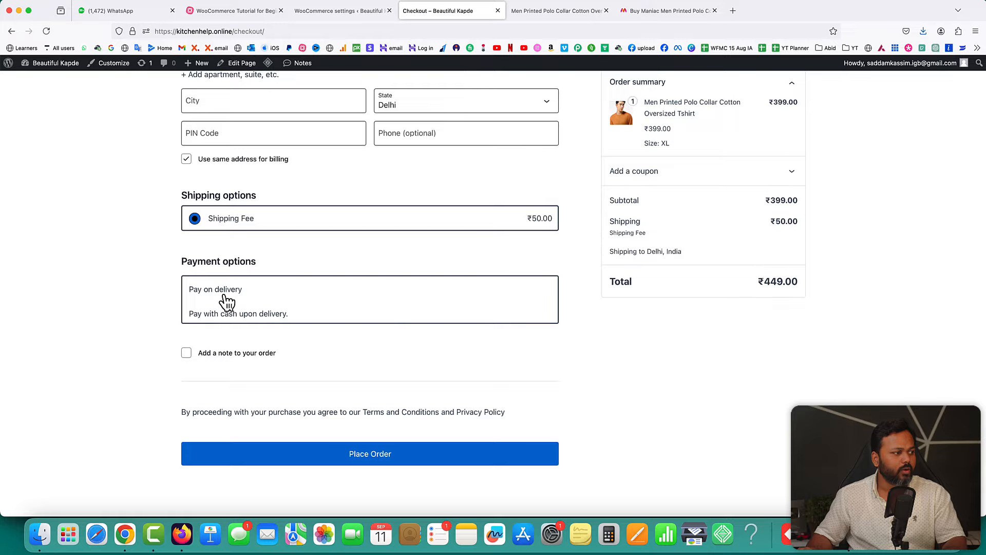
scroll(495, 257, up, 10)
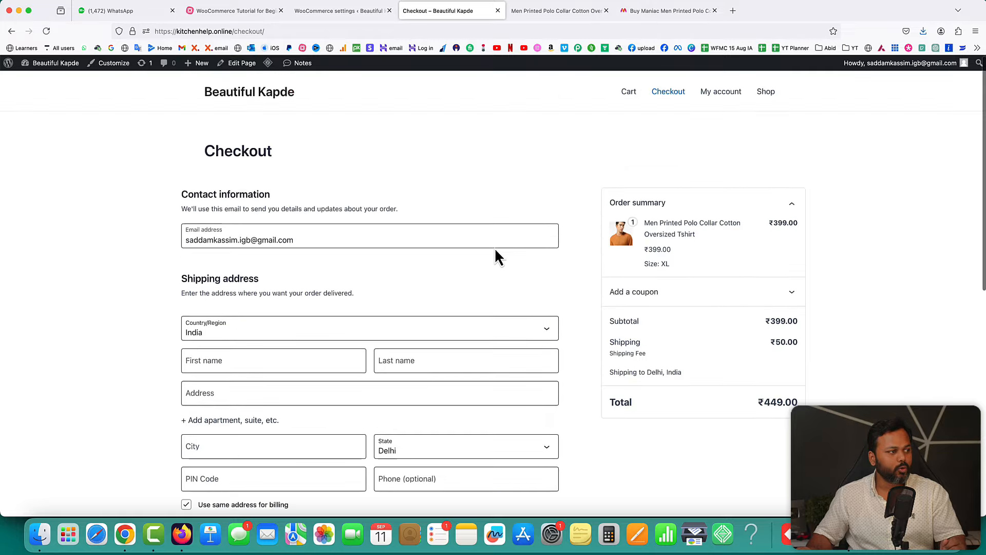
scroll(341, 396, down, 10)
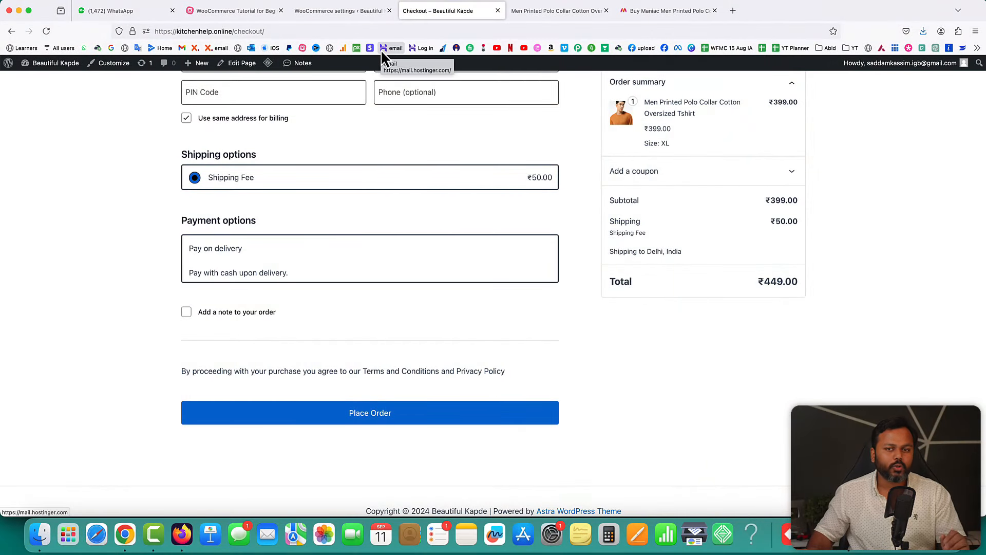
double_click(767, 201)
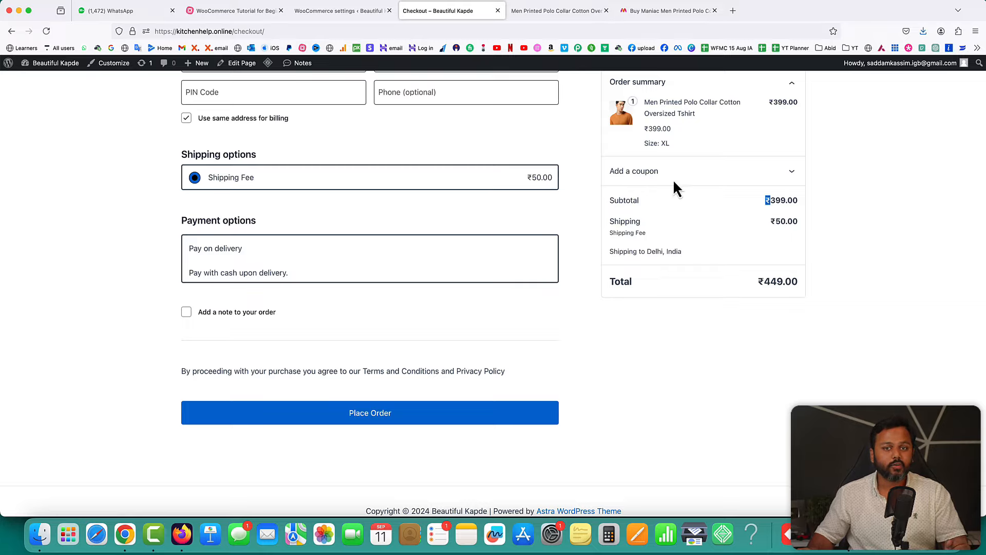
click(332, 11)
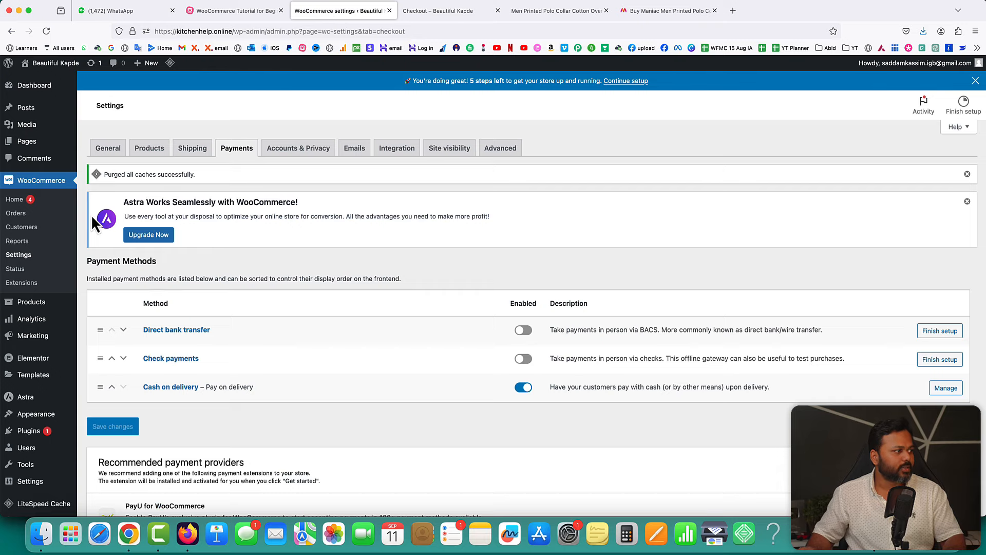
- Review the General settings: India — Delhi store address and selling to all countries
click(21, 262)
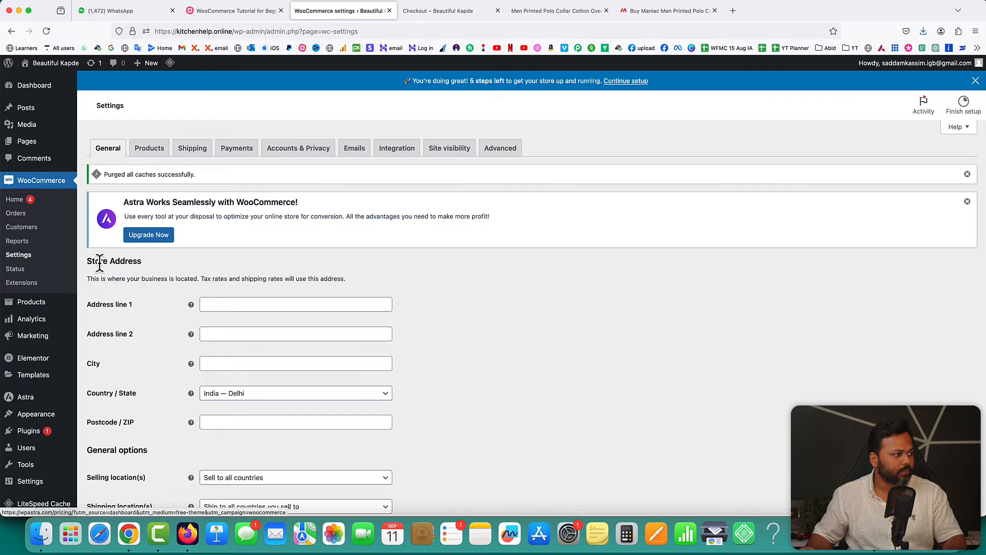
drag(87, 261, 147, 271)
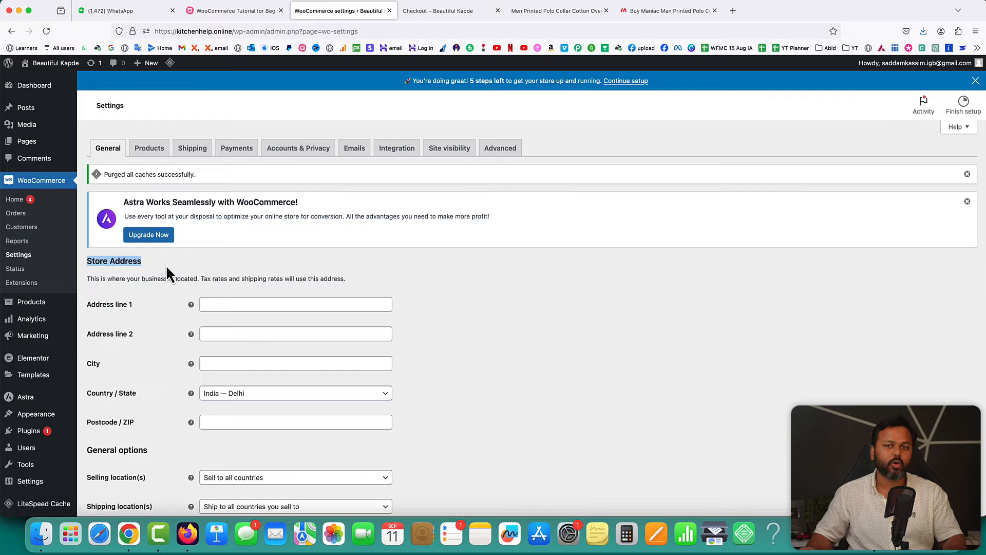
scroll(166, 269, down, 3)
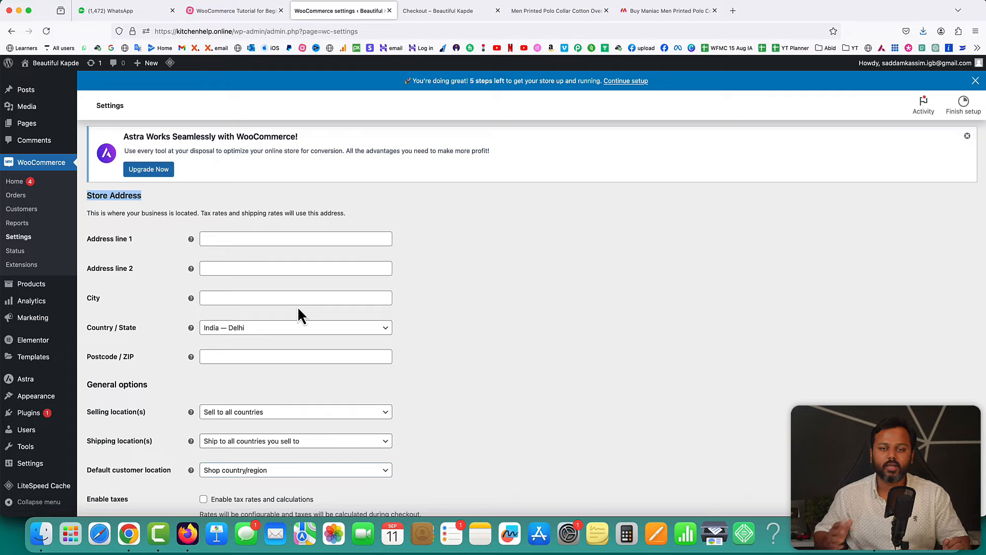
scroll(298, 306, down, 4)
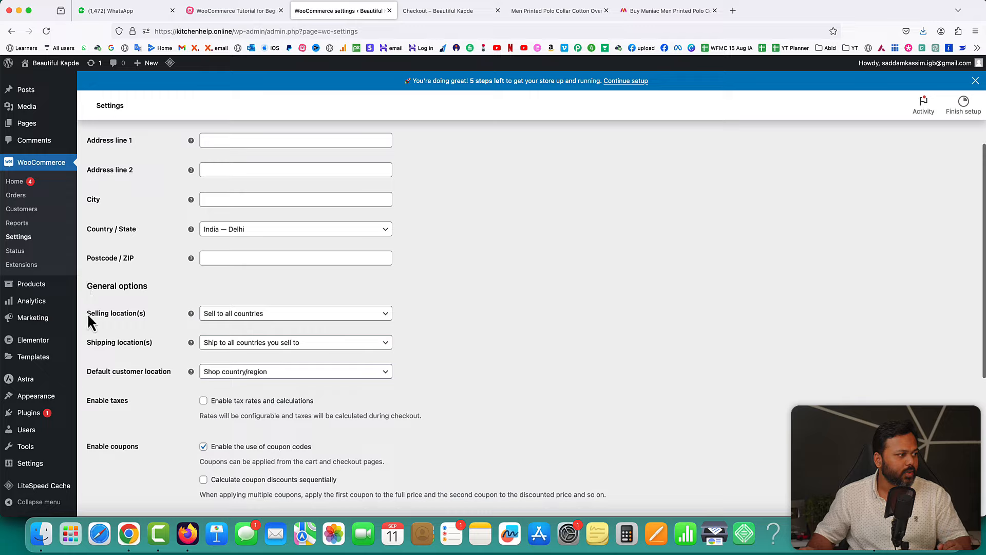
drag(87, 312, 125, 315)
click(435, 327)
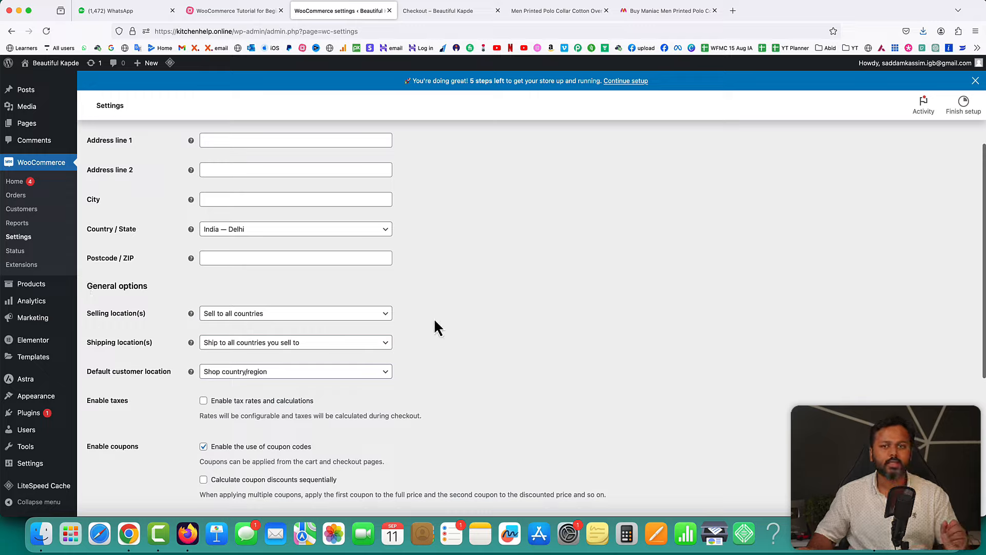
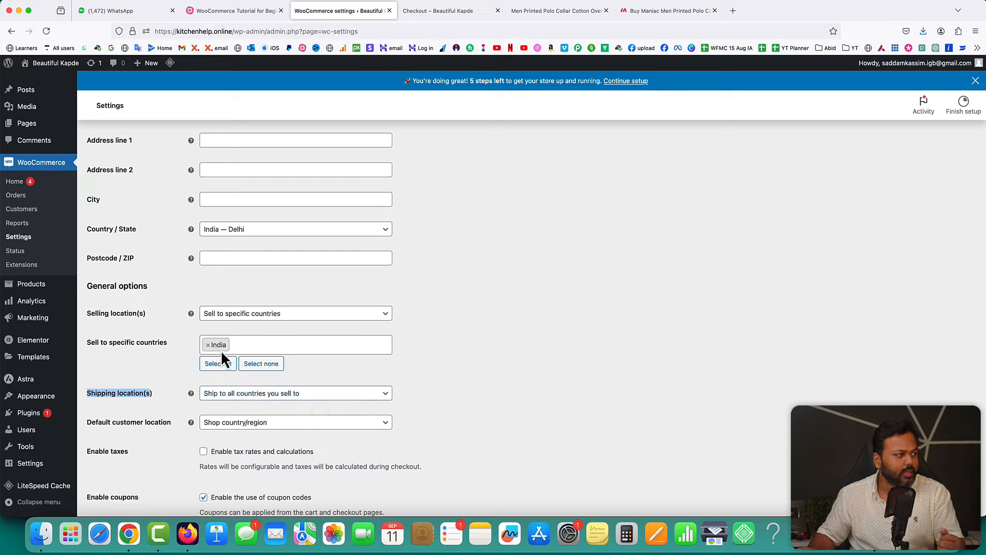
- Switch the store currency from Indian rupee to United States (US) dollar (USD) and save
click(132, 393)
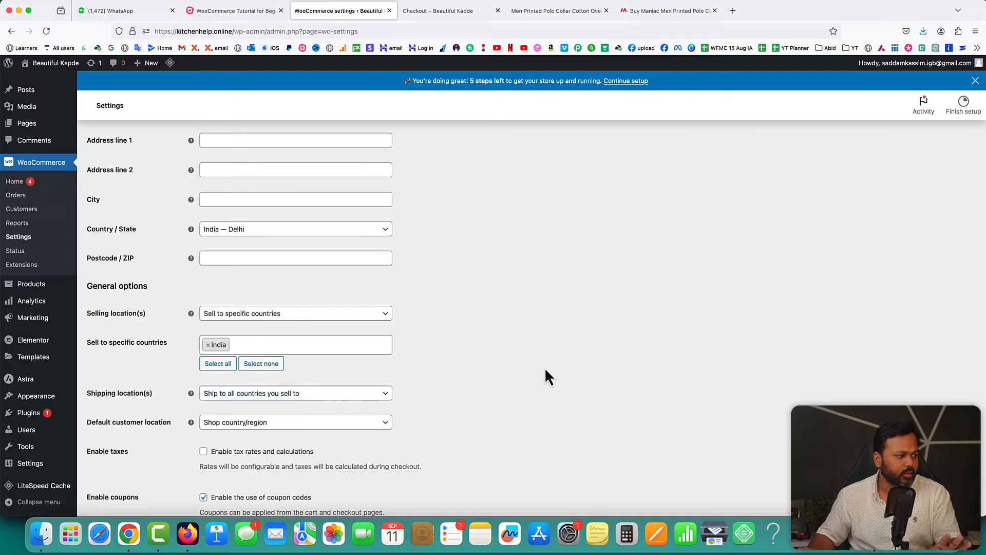
scroll(547, 376, down, 6)
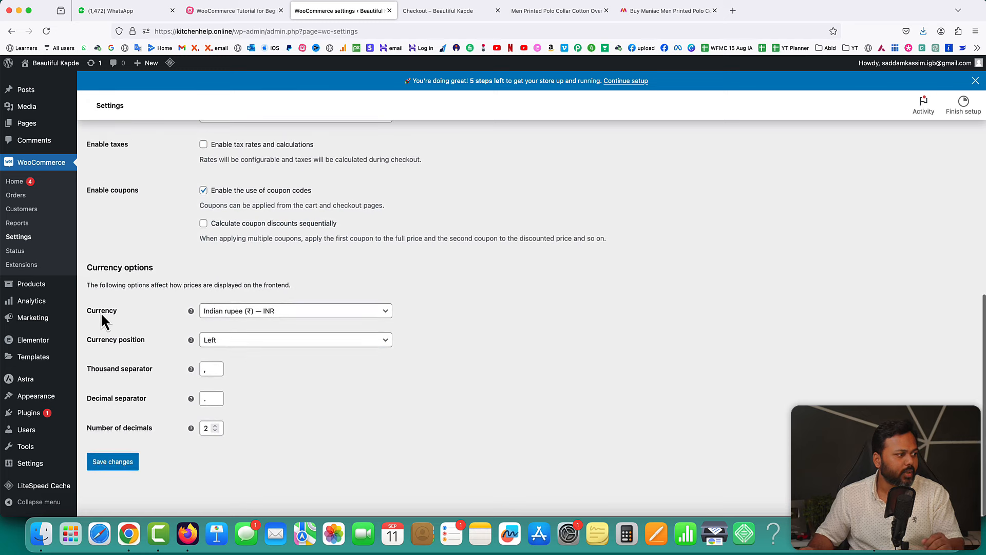
click(250, 318)
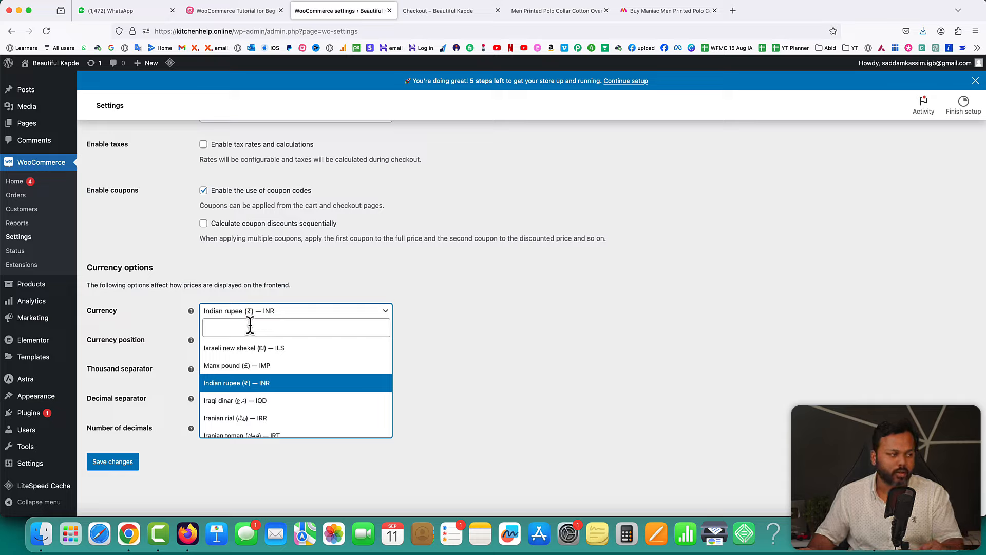
text(unite)
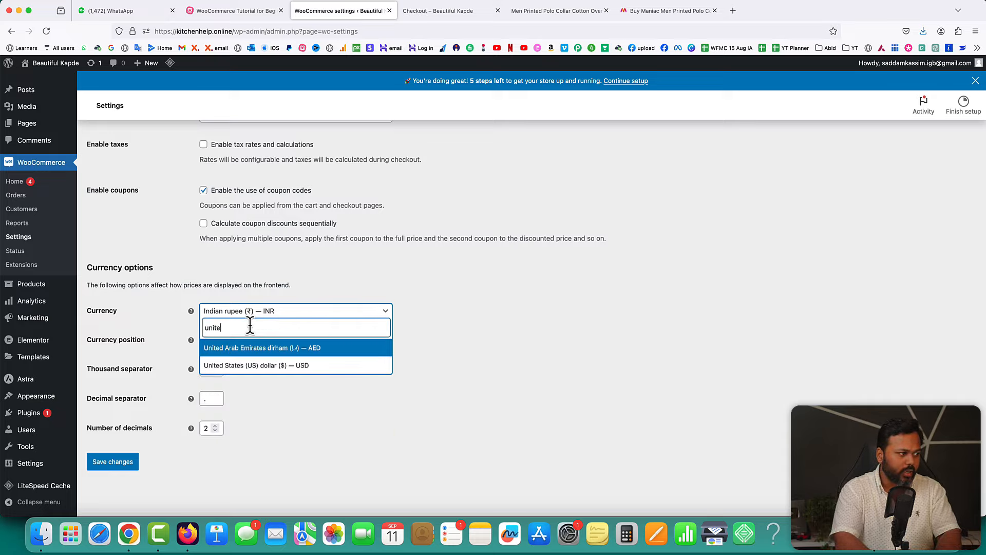
text(d)
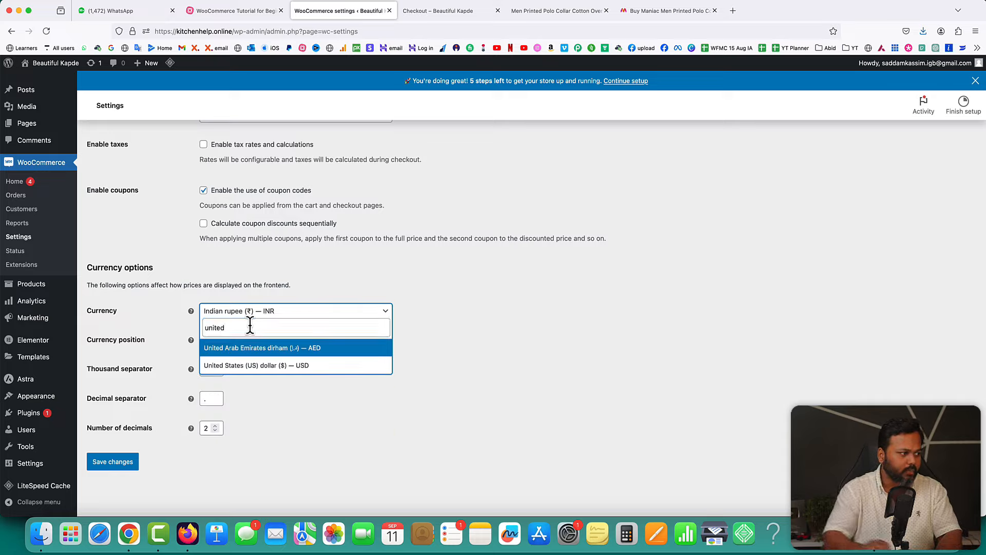
click(251, 365)
click(133, 465)
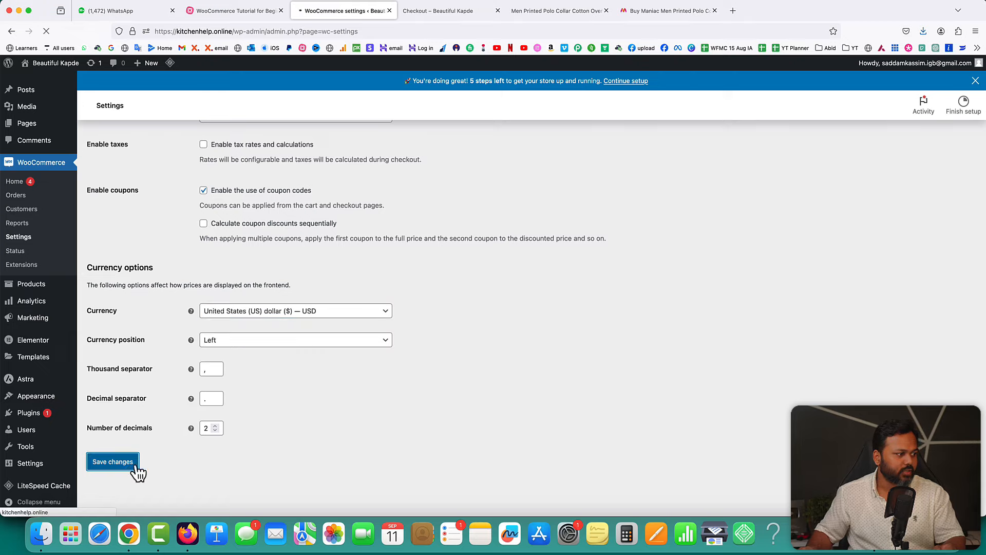
- On the checkout page, check the shipping country list and keep India selected
click(446, 11)
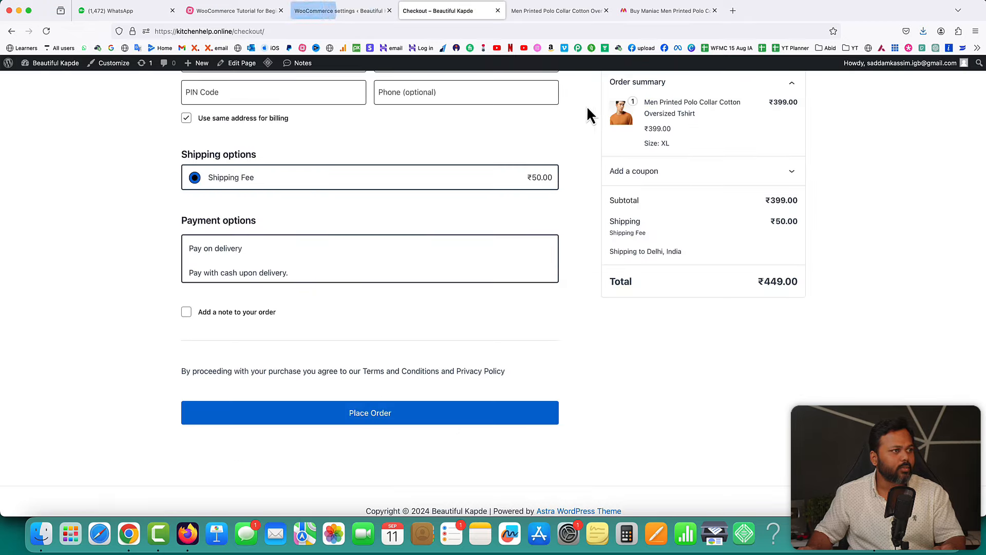
scroll(586, 119, up, 8)
scroll(586, 119, down, 2)
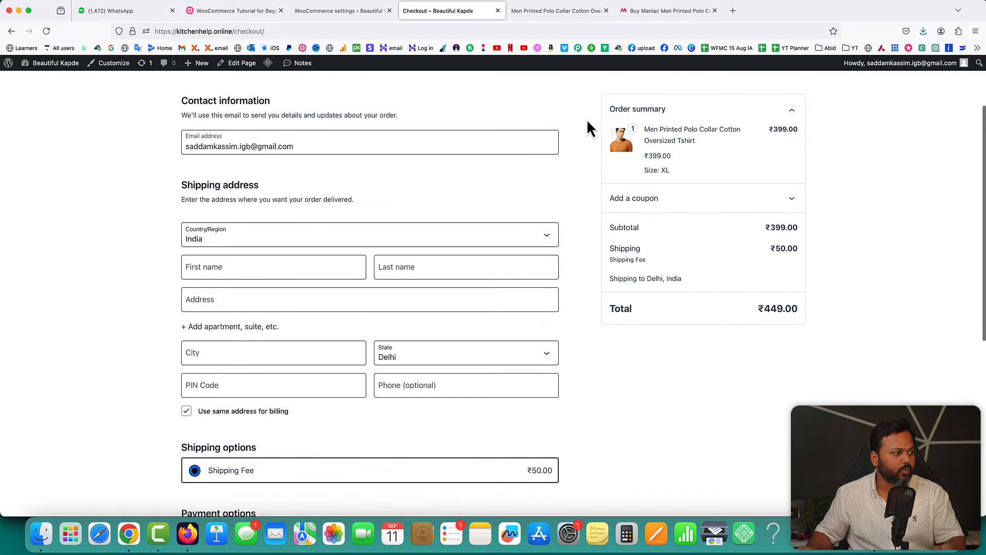
scroll(587, 119, down, 2)
click(241, 194)
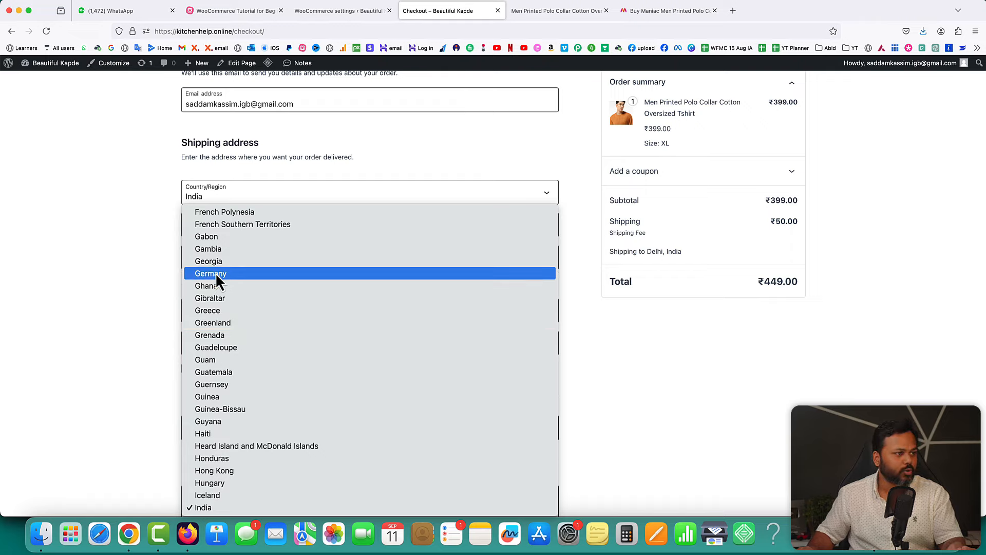
click(157, 265)
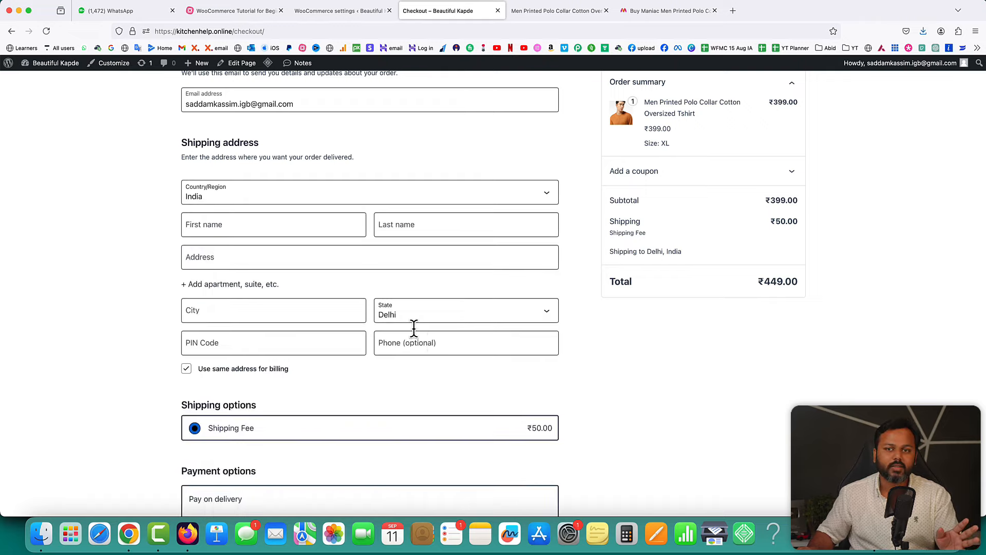
- Reload checkout, confirm subtotal and $449.00 total show dollars, then bring up the tutorial mind map
click(46, 31)
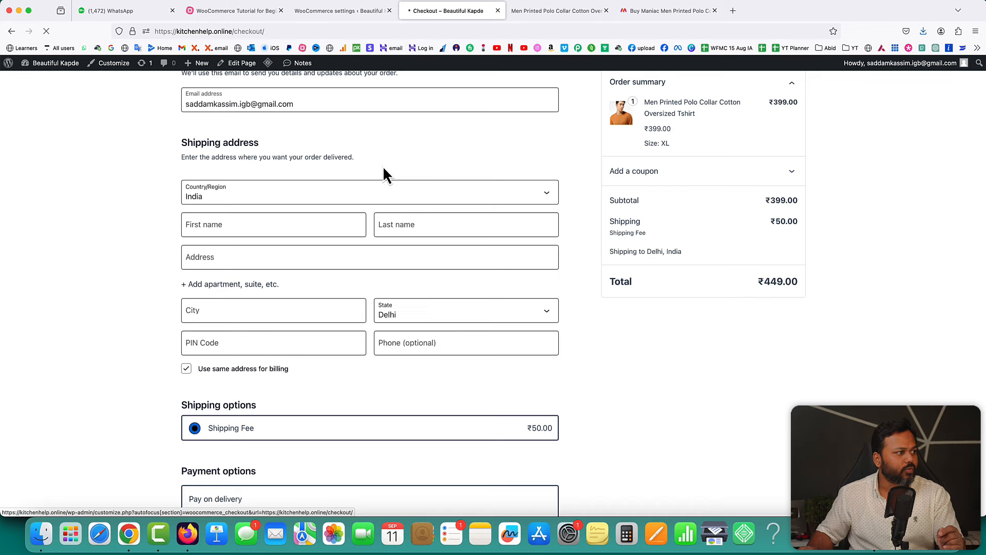
click(238, 251)
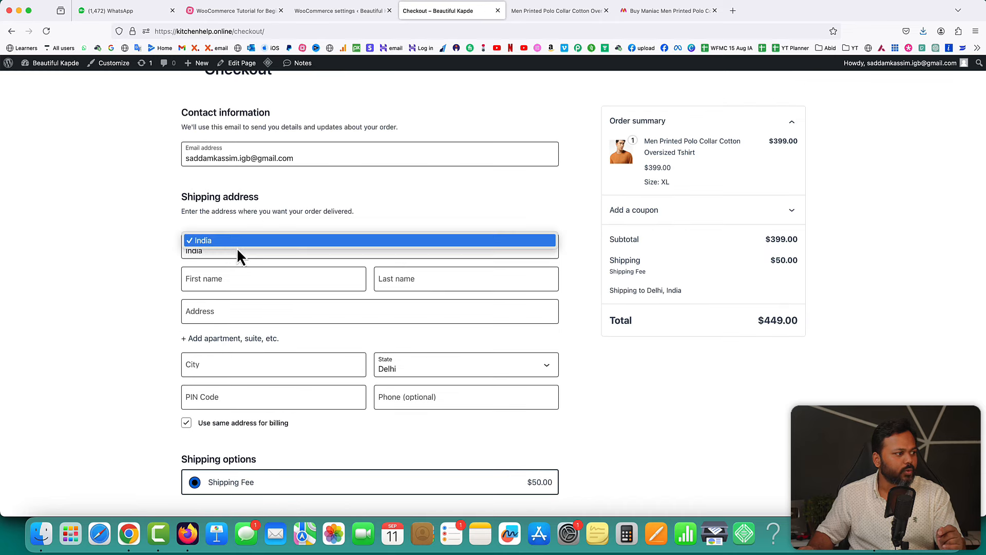
click(211, 242)
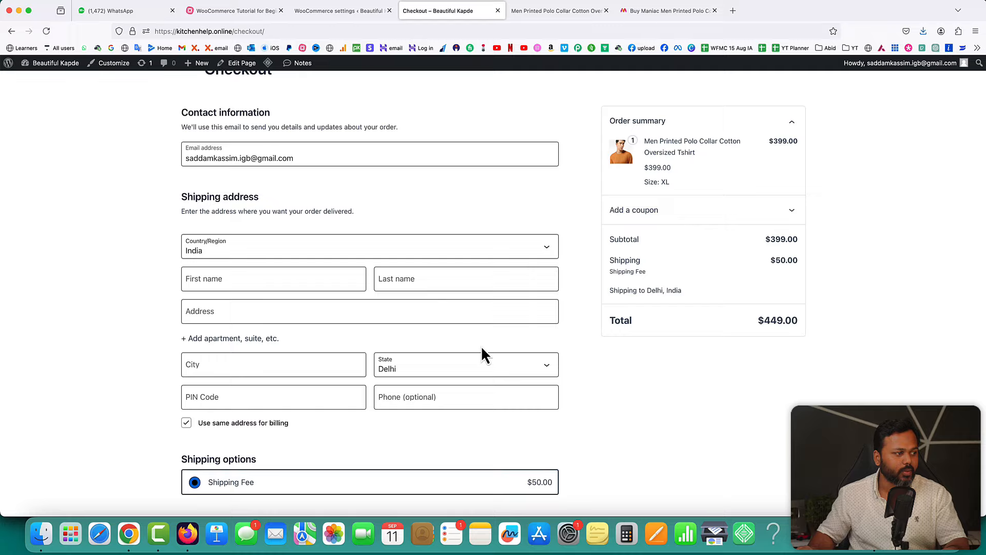
double_click(767, 239)
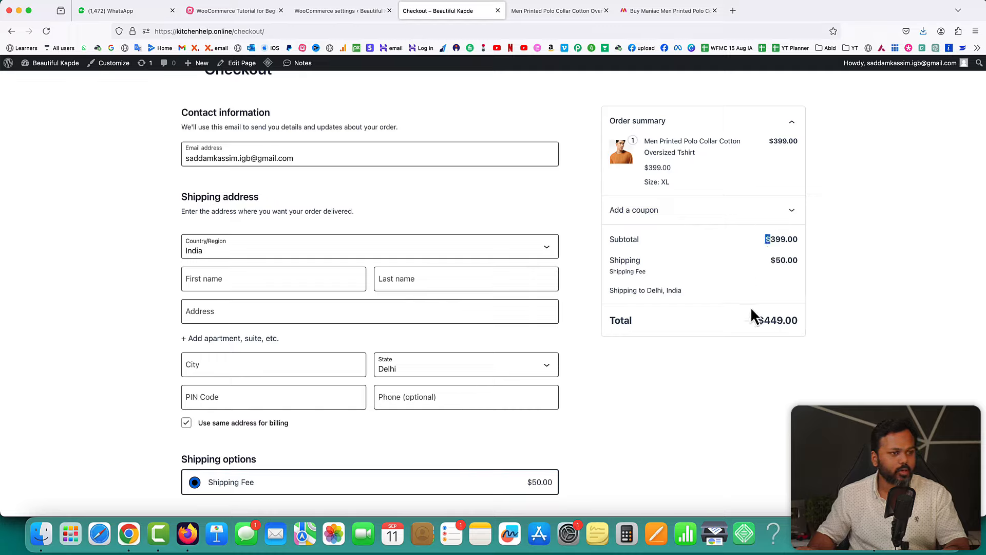
double_click(761, 319)
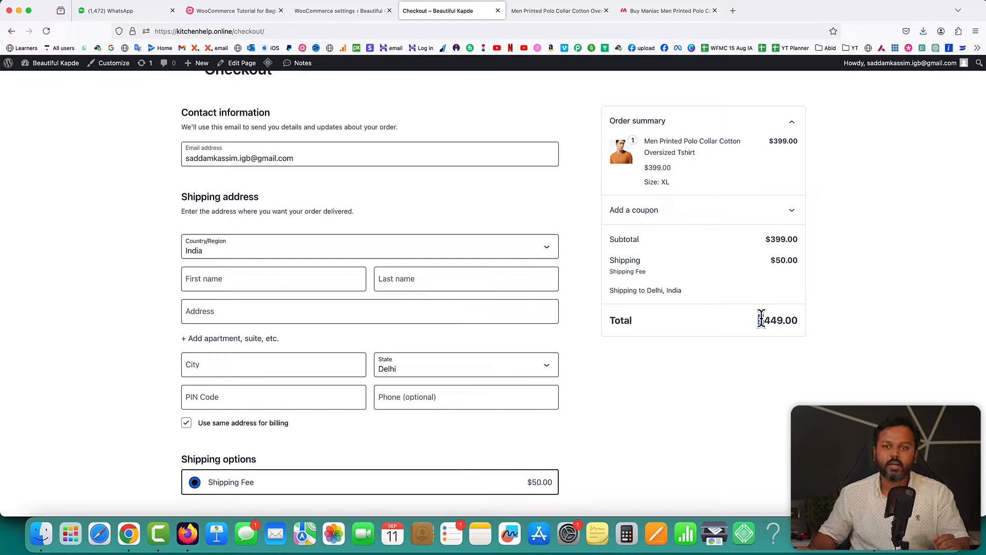
click(228, 12)
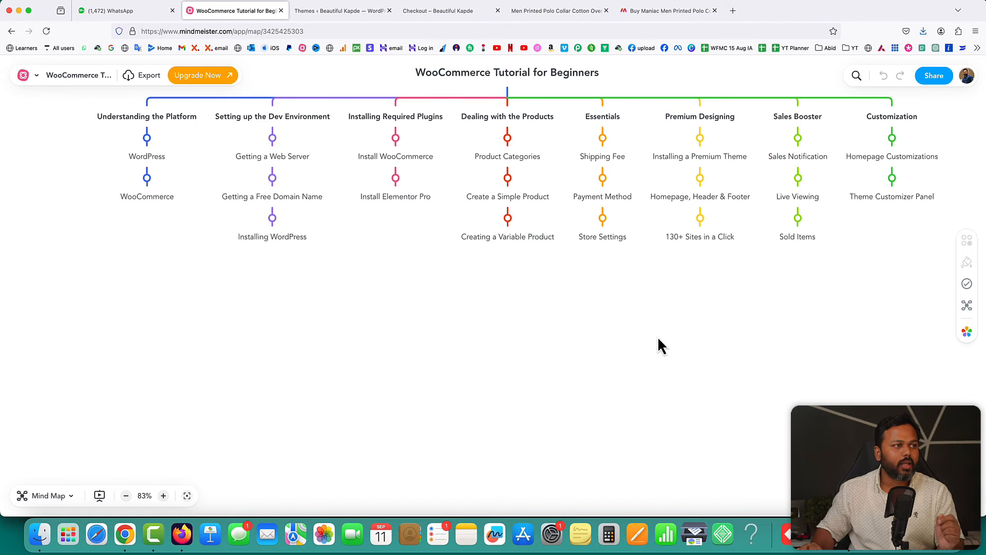
- Review the polo t-shirt product and checkout pages, then show the Themes page with Astra active
click(544, 10)
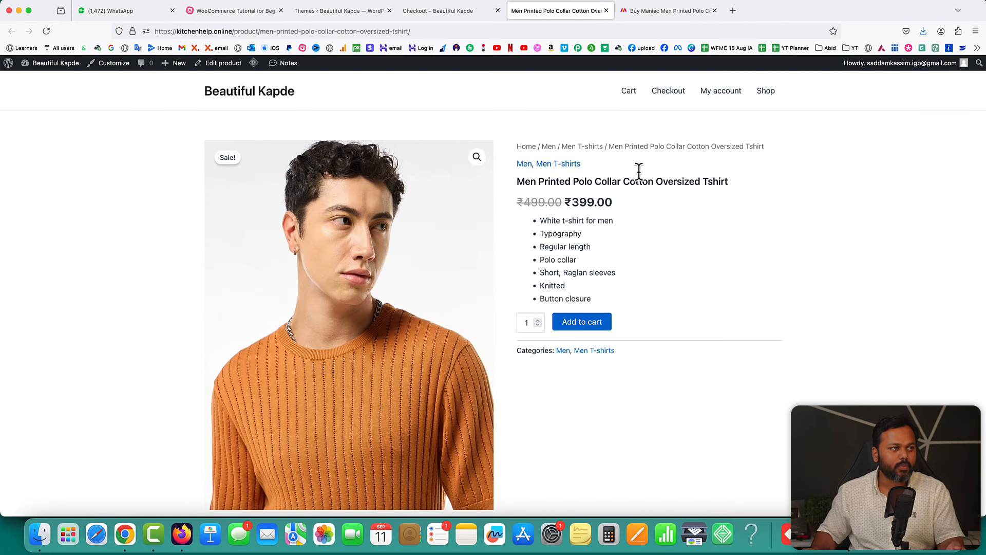
click(448, 13)
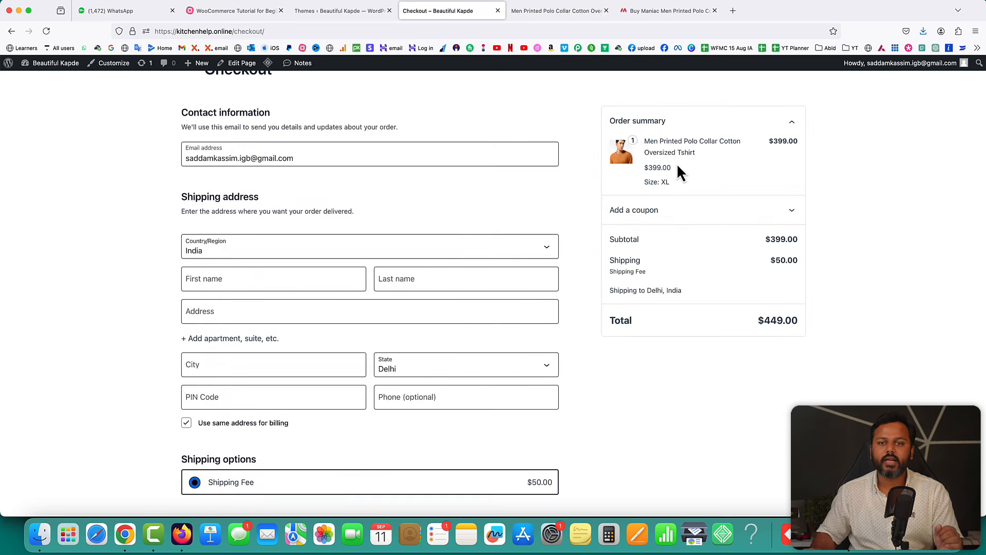
click(560, 11)
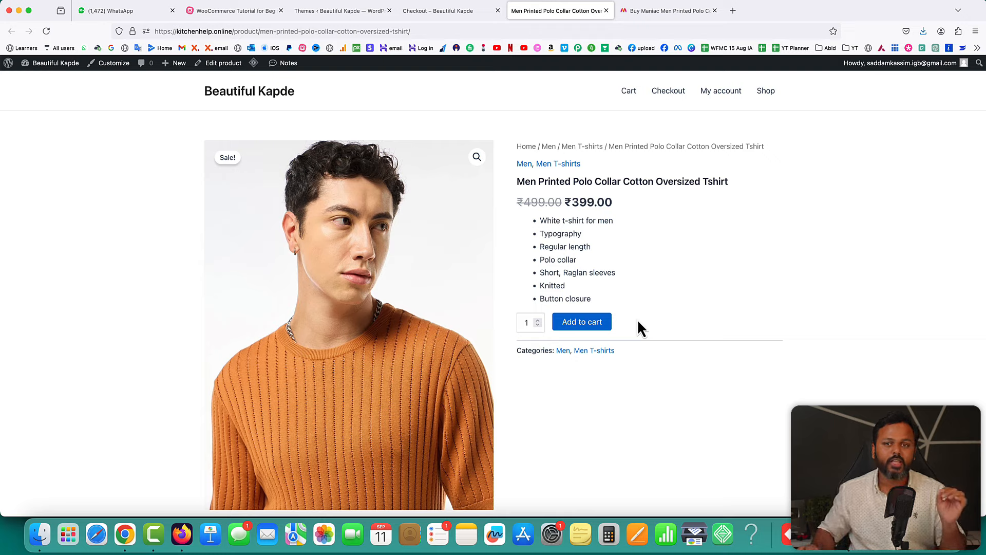
click(341, 12)
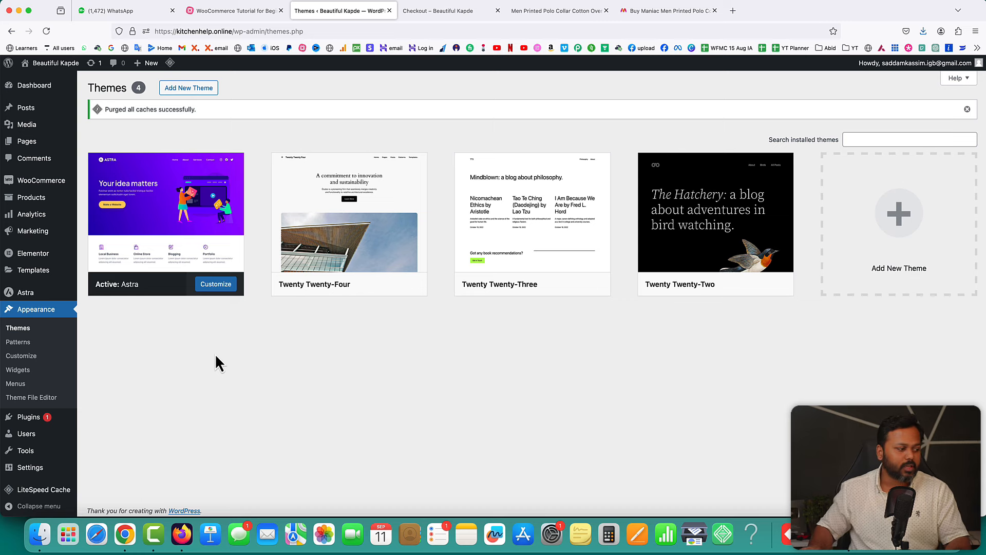
- Show the XStore Multipurpose WooCommerce Theme page on ThemeForest, highlighting its title and $39 price
click(125, 534)
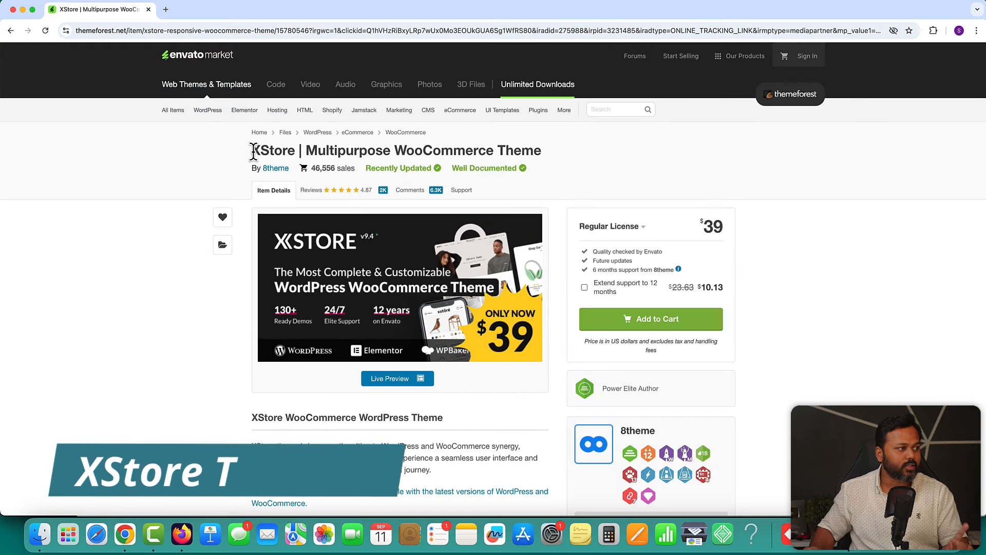
drag(253, 152, 292, 152)
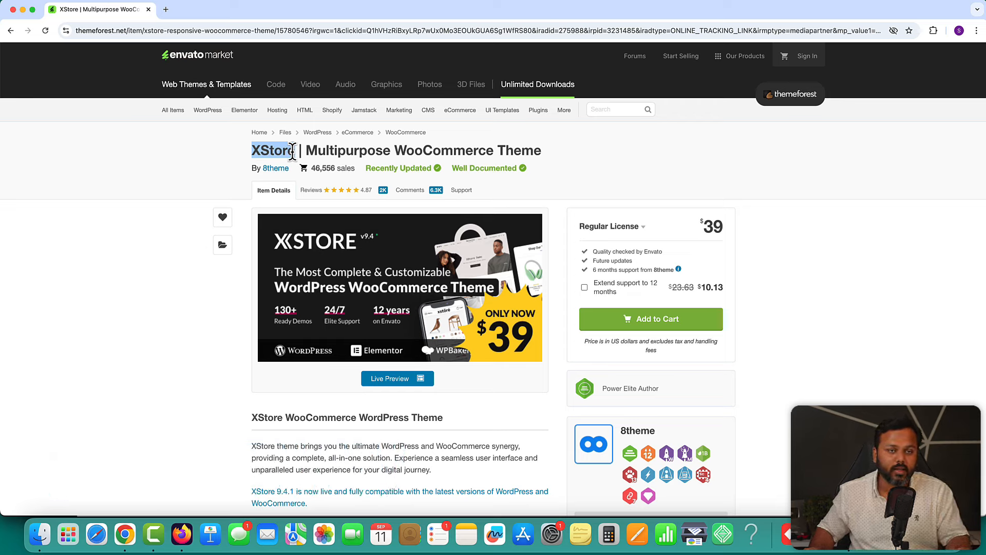
drag(702, 227, 717, 227)
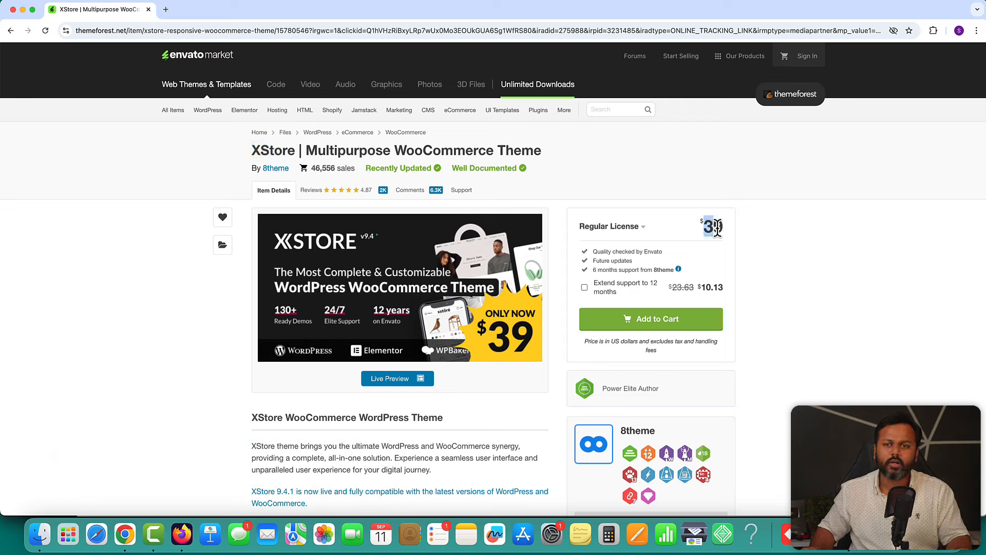
click(753, 234)
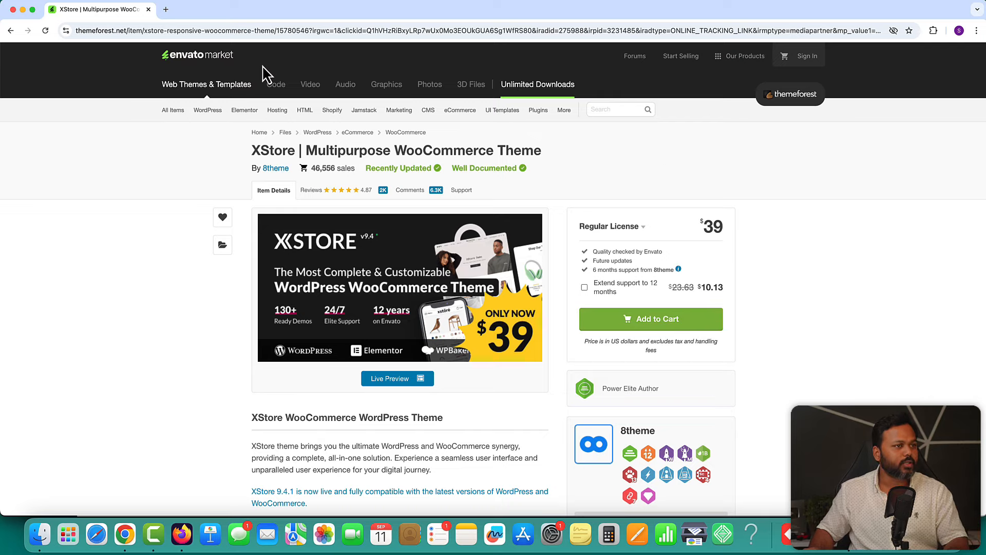
- Open ThemeForest in a new tab and go to the account's purchased downloads list
click(182, 548)
click(731, 12)
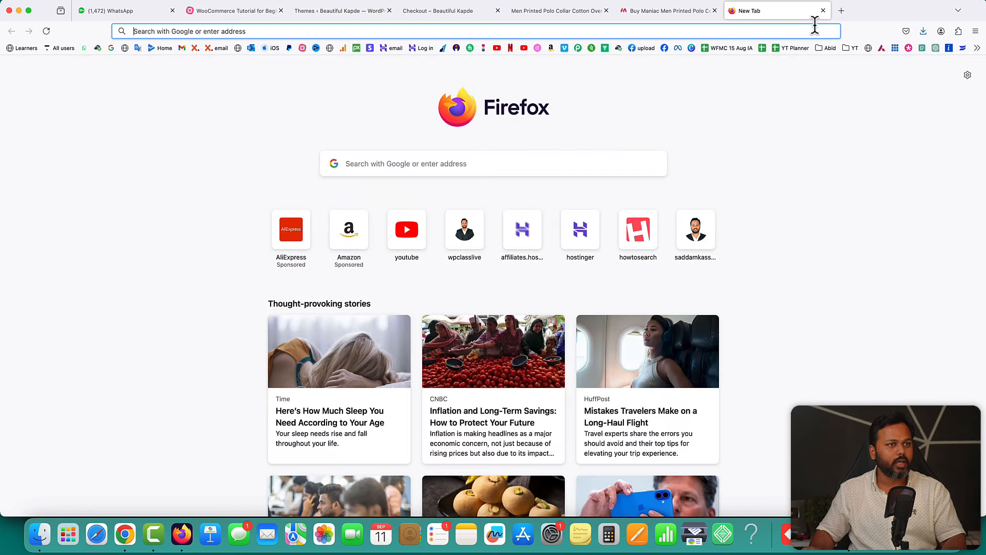
click(976, 48)
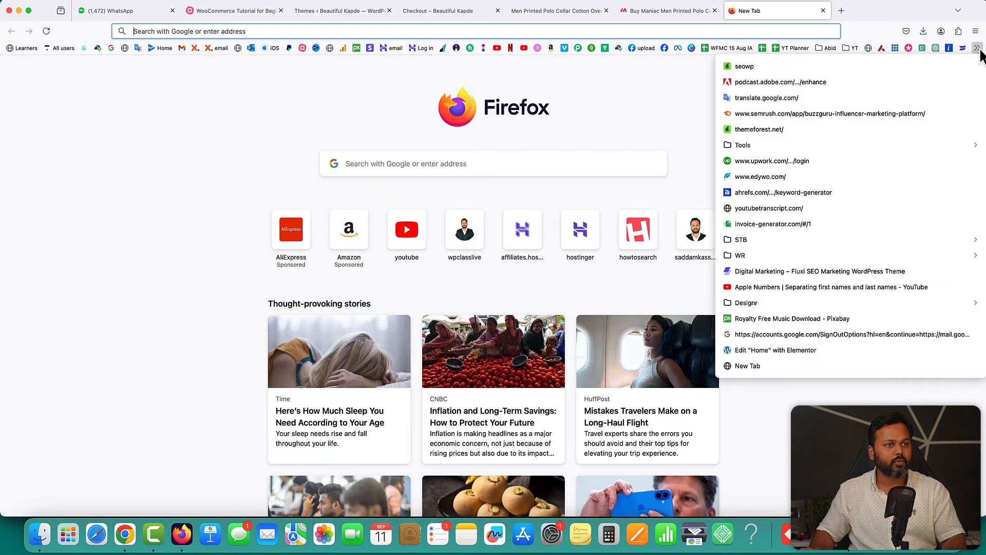
click(795, 129)
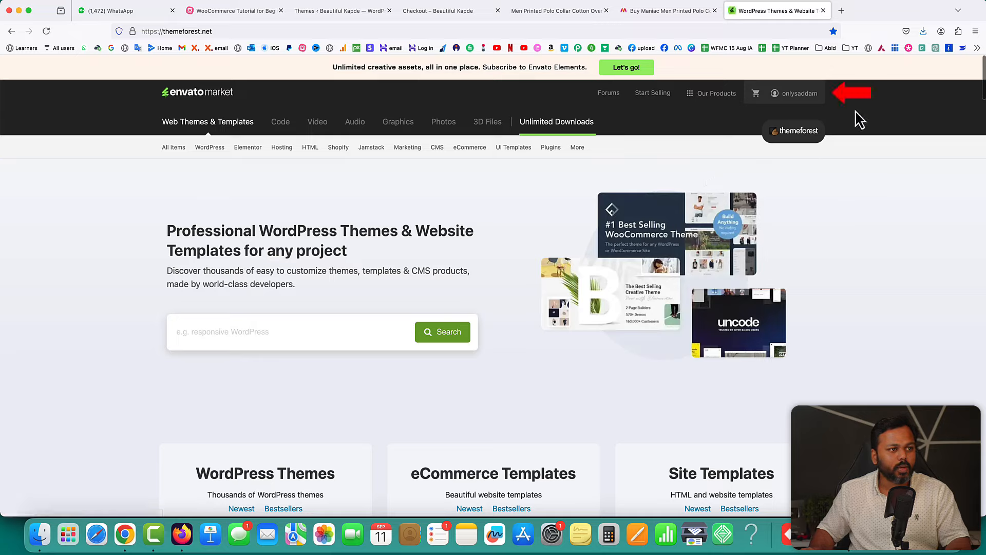
click(800, 100)
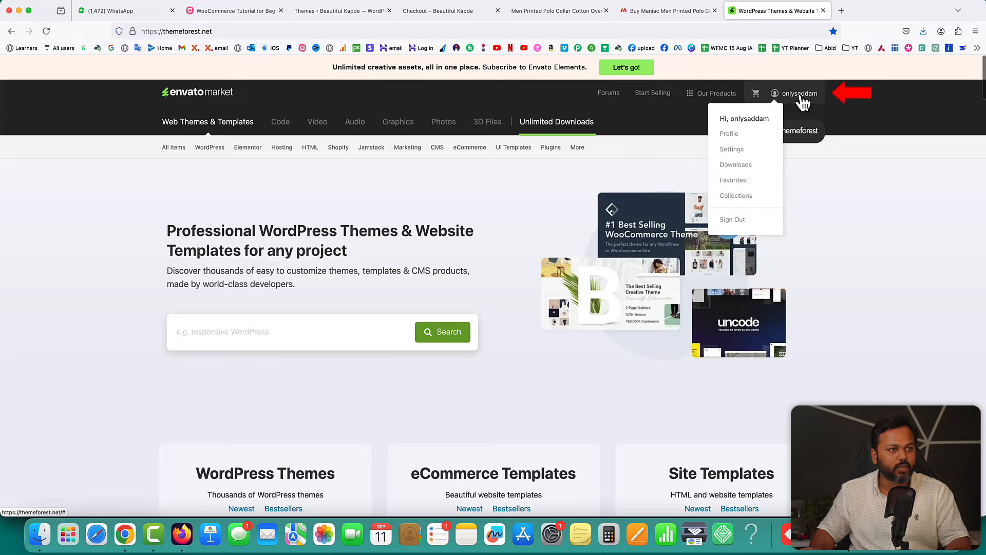
click(736, 166)
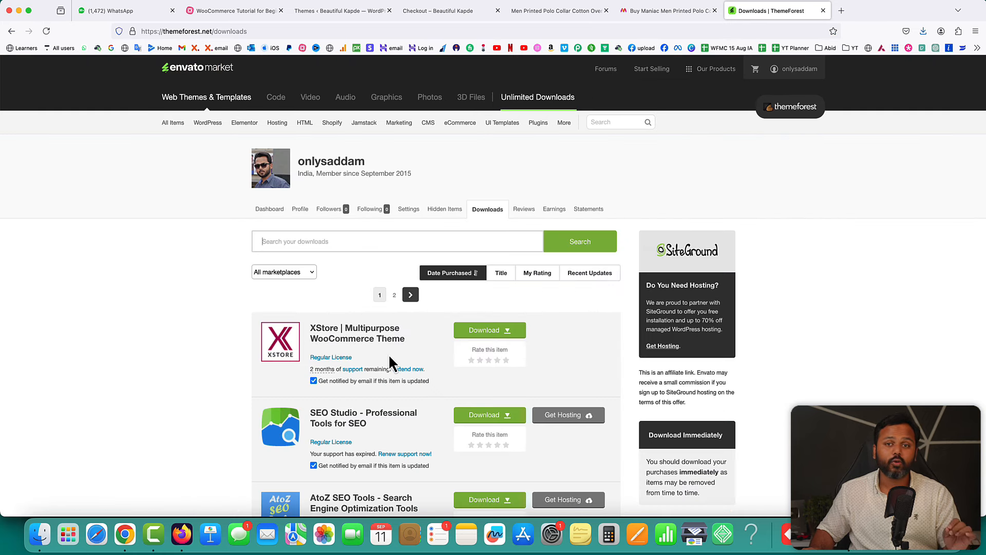
- Check XStore's download choices, then return to the Beautiful Kapde Themes page
click(501, 331)
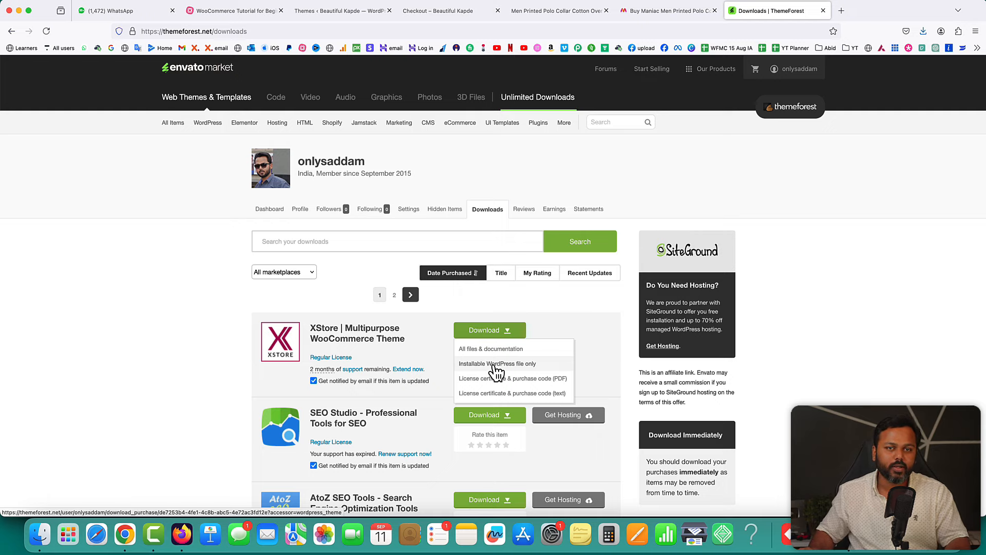
click(159, 278)
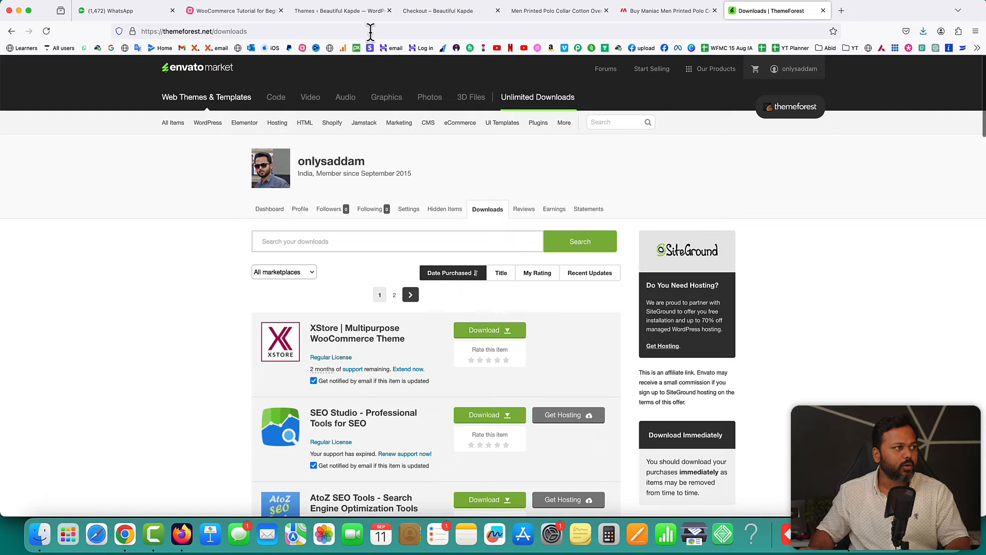
click(333, 11)
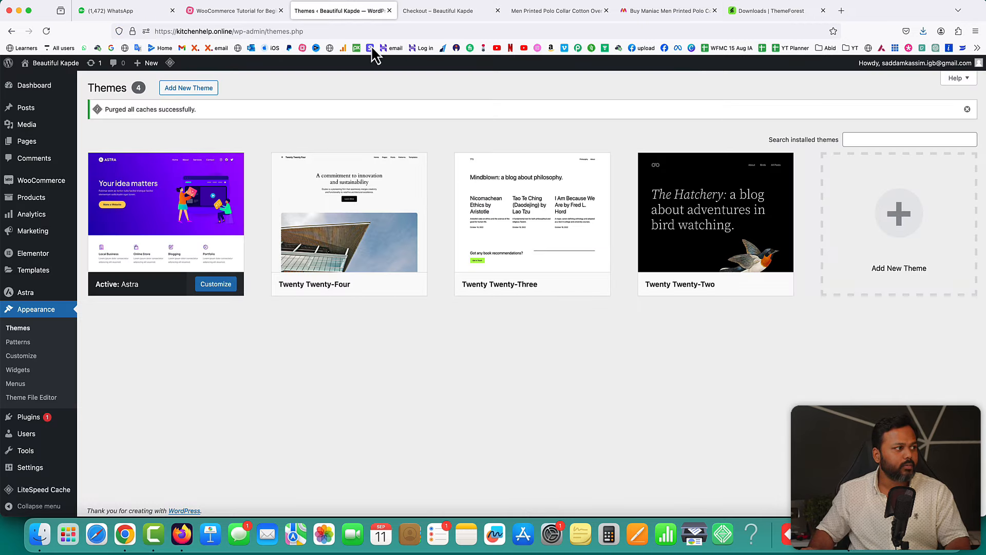
- Upload and install XStore Theme.zip from the Giveaway folder as a new theme
click(199, 90)
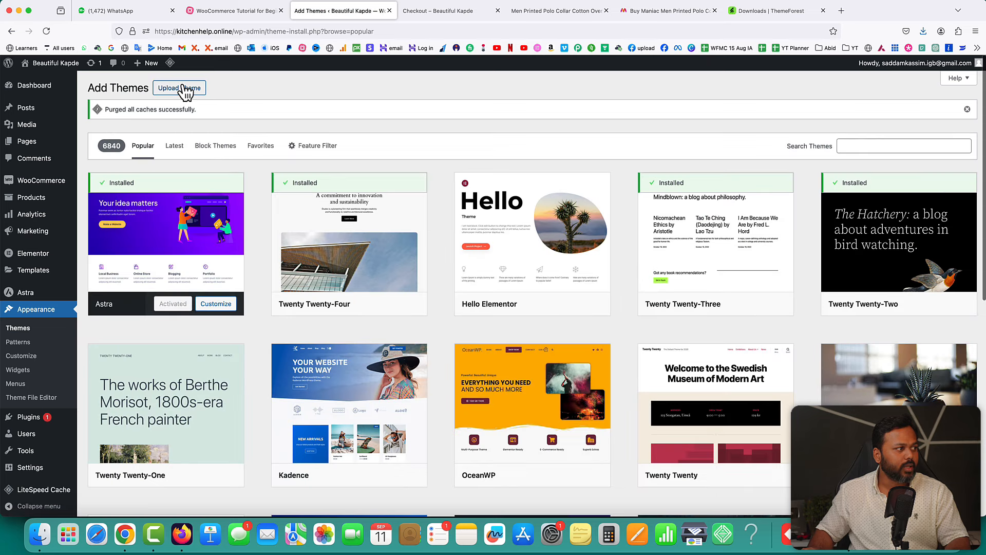
click(186, 89)
click(464, 208)
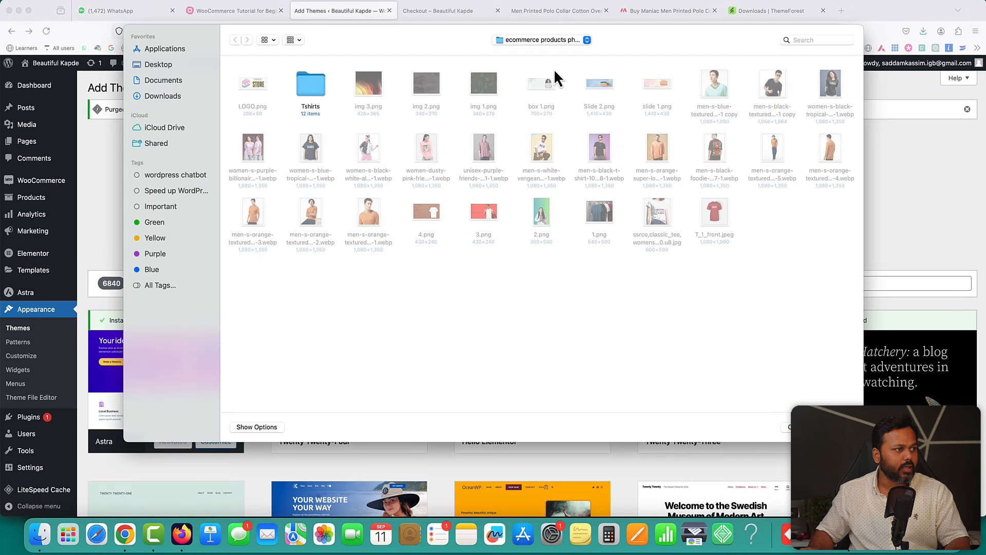
click(519, 39)
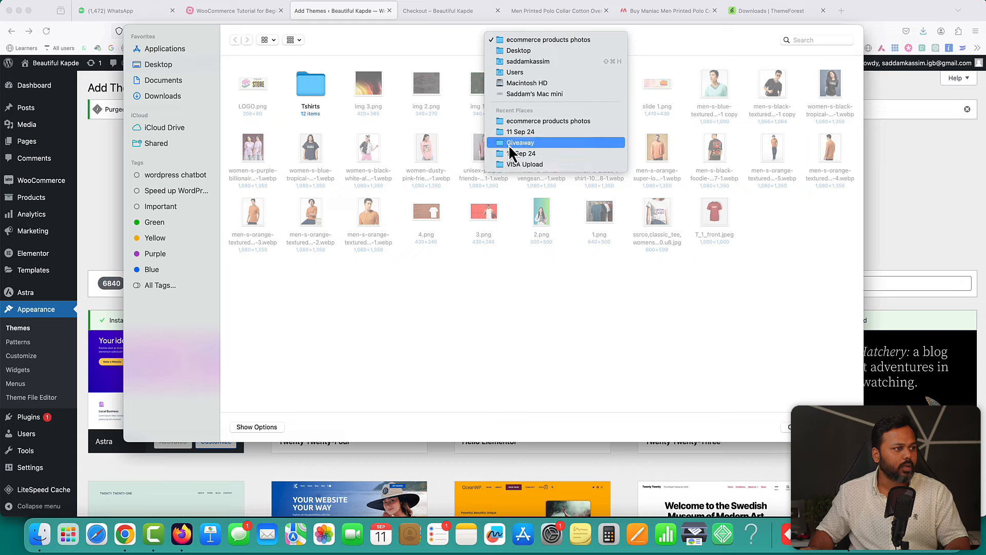
click(514, 143)
click(437, 102)
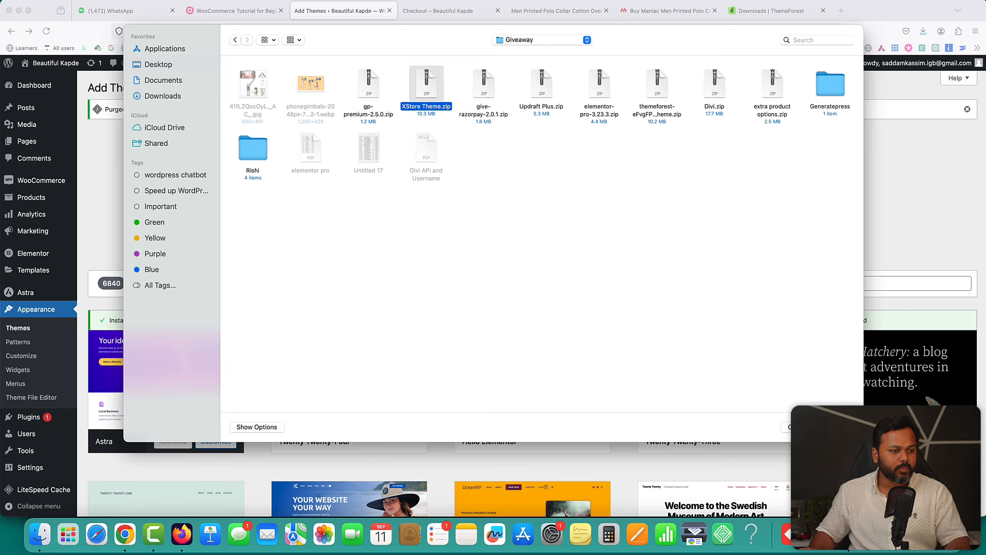
key(Return)
click(604, 209)
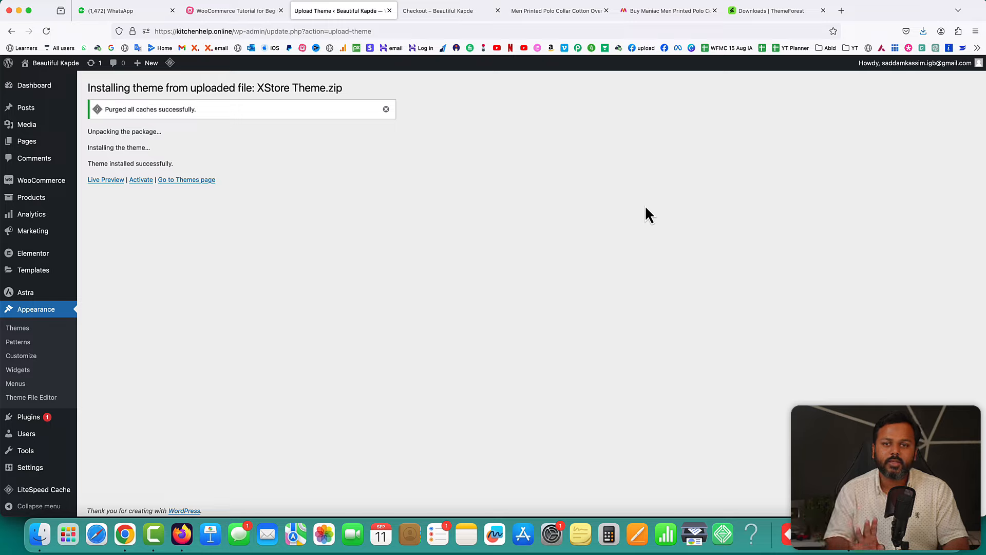
- Activate the XStore theme and close its introductory video popup
click(141, 180)
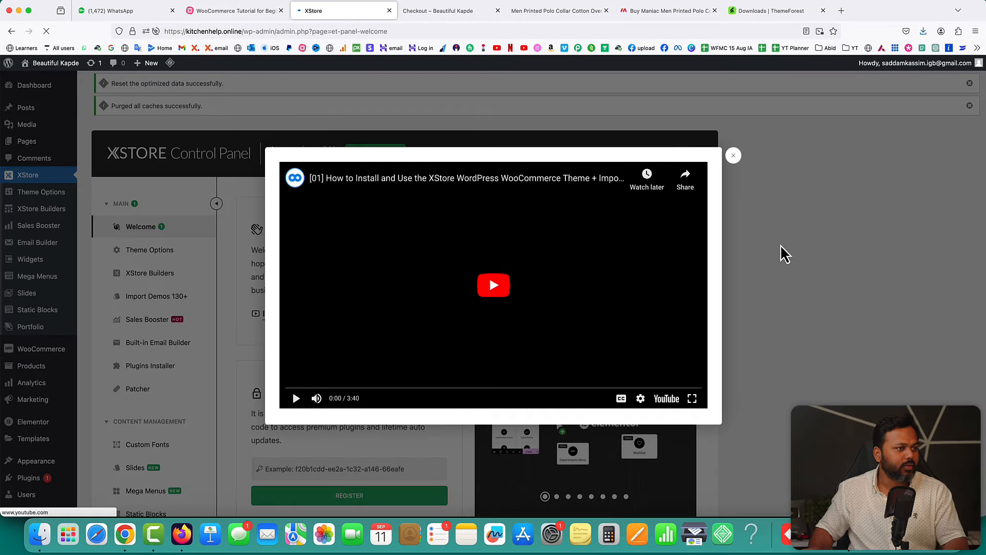
click(733, 157)
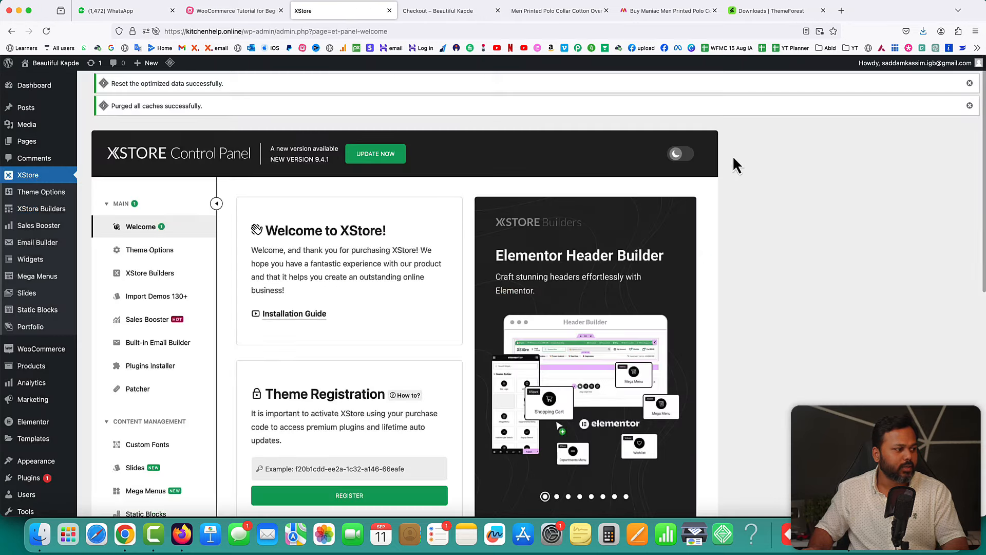
scroll(349, 465, down, 1)
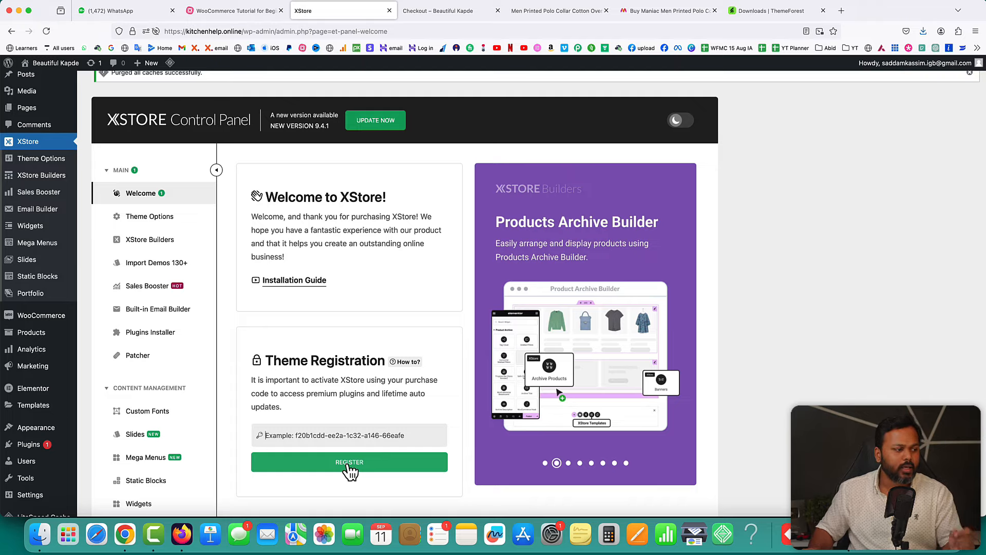
- On the ThemeForest XStore page, highlight the 6 months support line
click(124, 534)
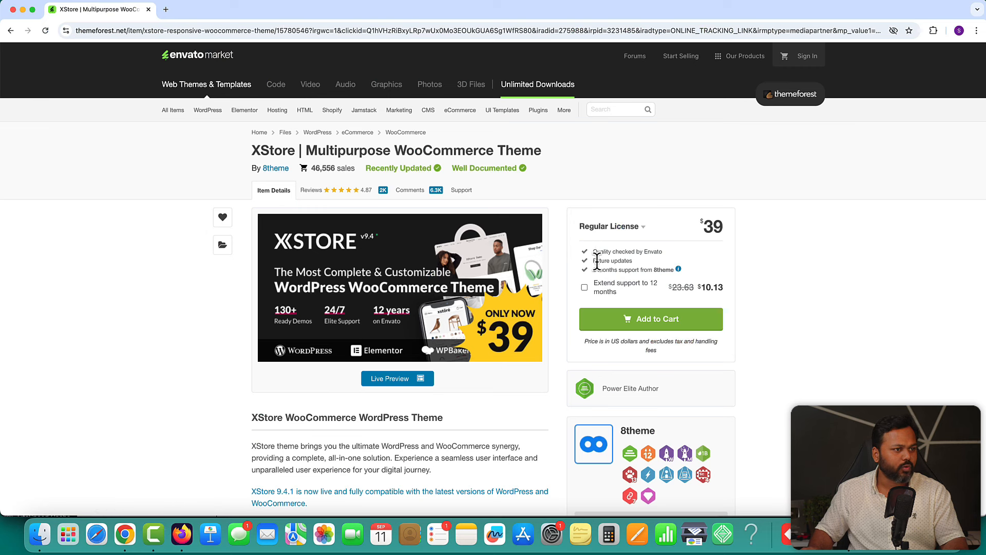
scroll(793, 293, down, 3)
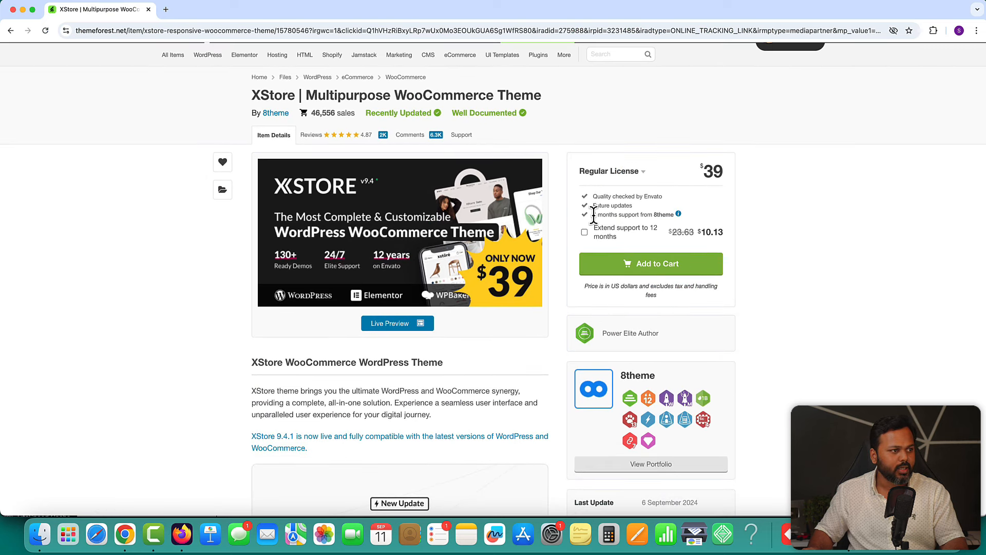
drag(593, 214, 672, 215)
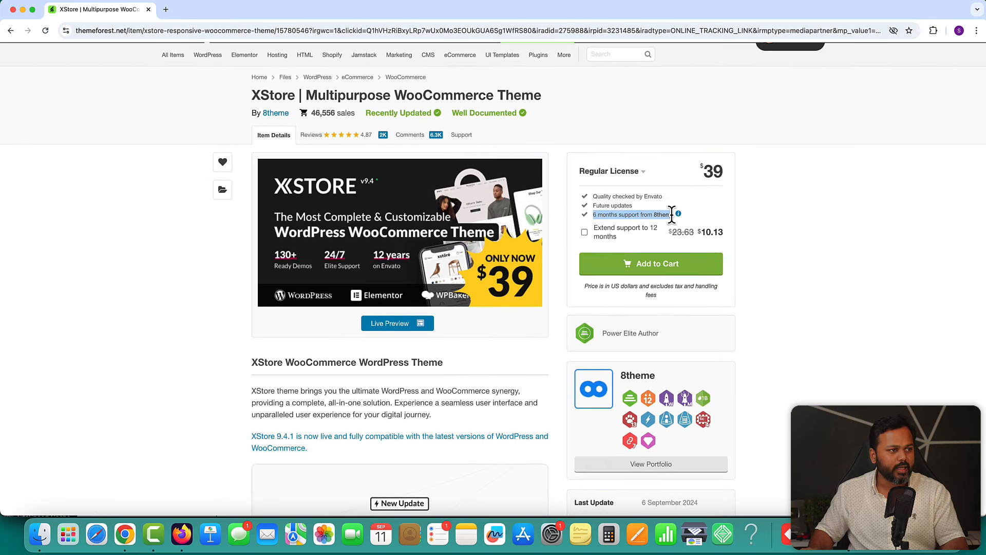
- Review XStore's download options on ThemeForest, then select the Theme Registration purchase-code field
click(656, 215)
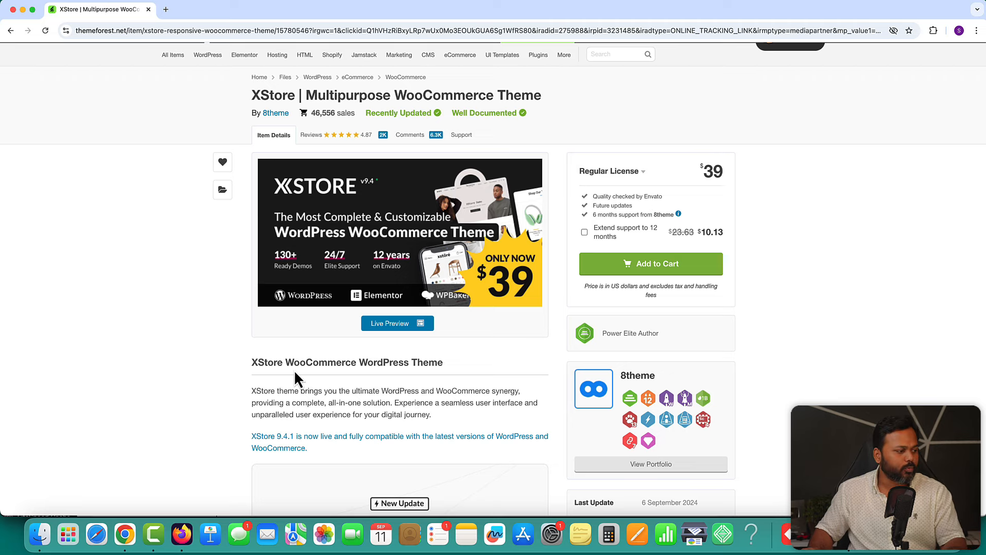
click(181, 534)
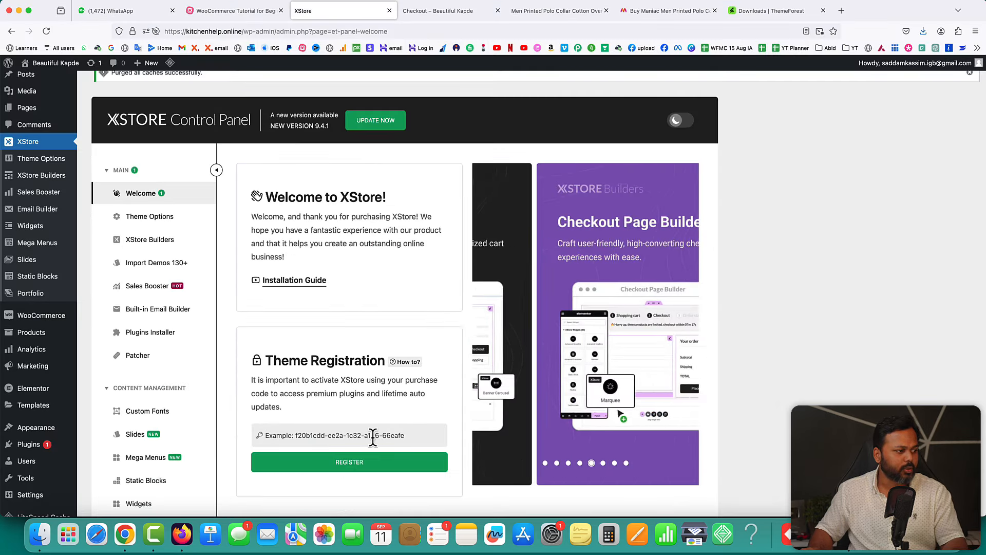
click(790, 11)
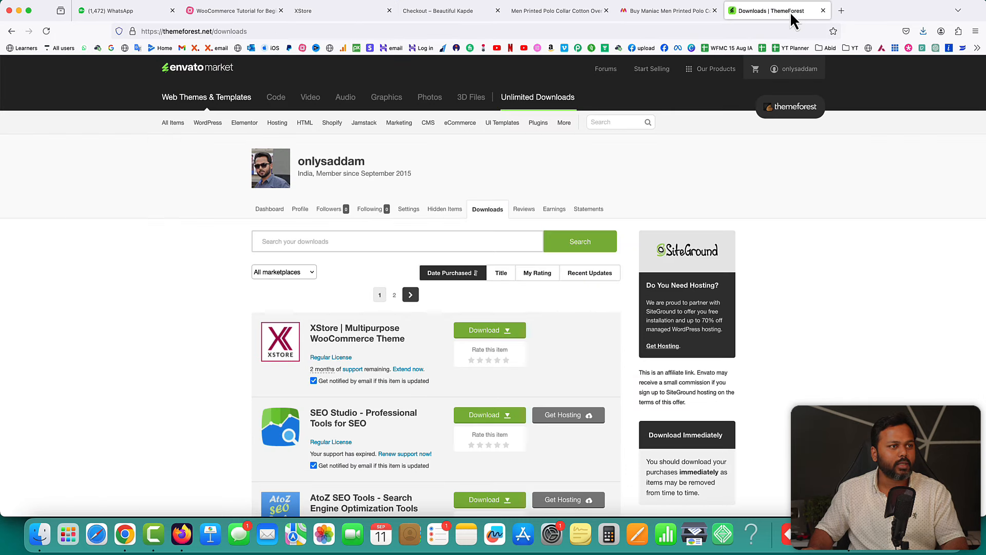
click(491, 333)
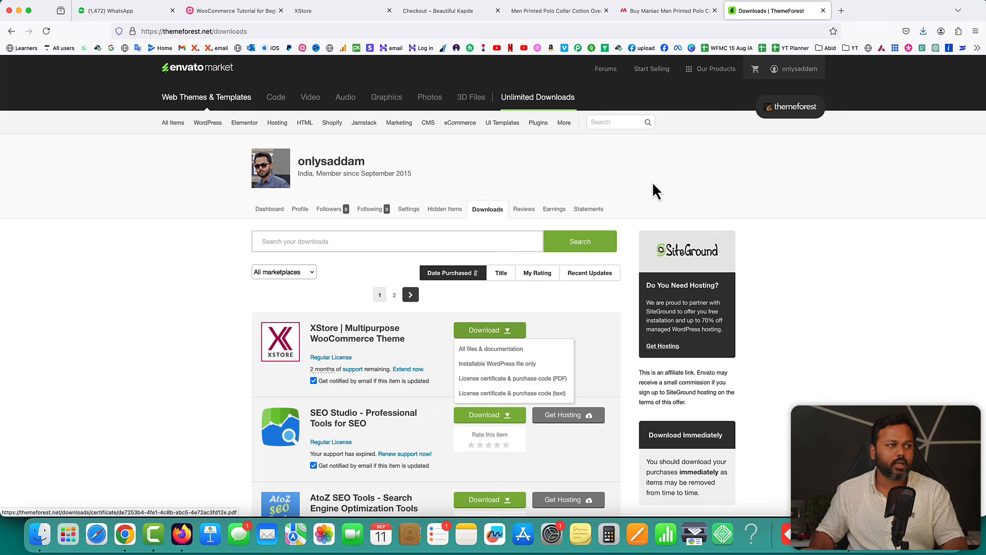
click(332, 17)
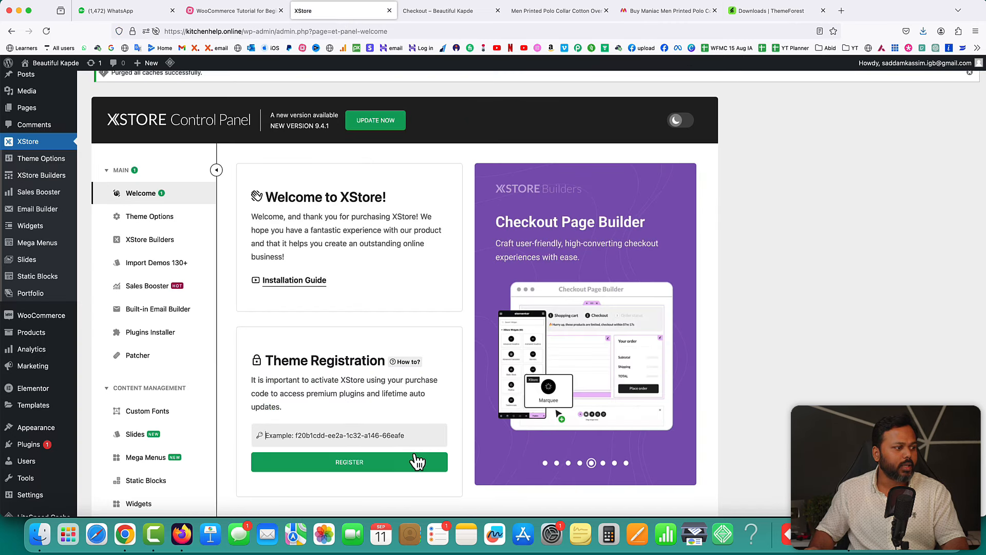
click(350, 437)
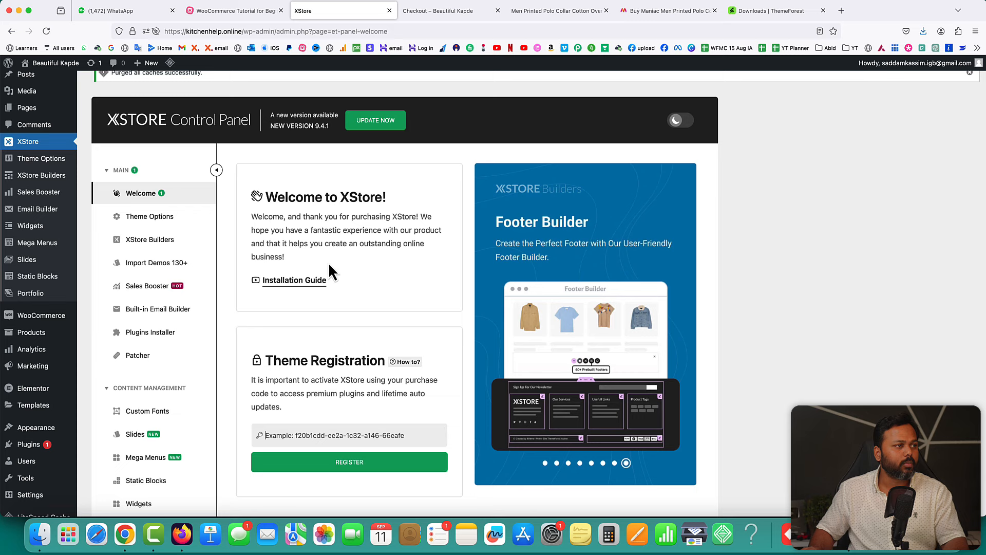
- Reload the polo t-shirt product page to see it in the XStore layout
click(547, 13)
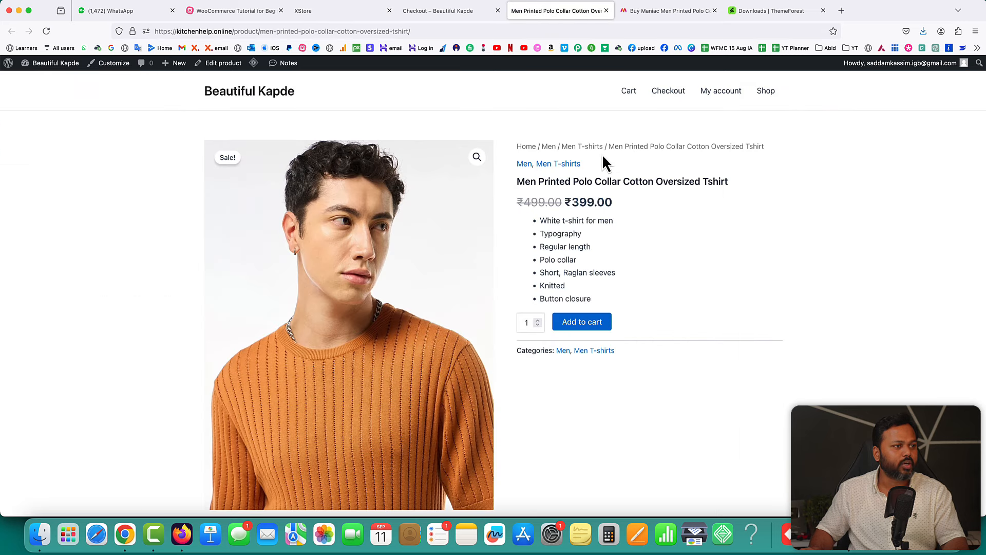
click(47, 32)
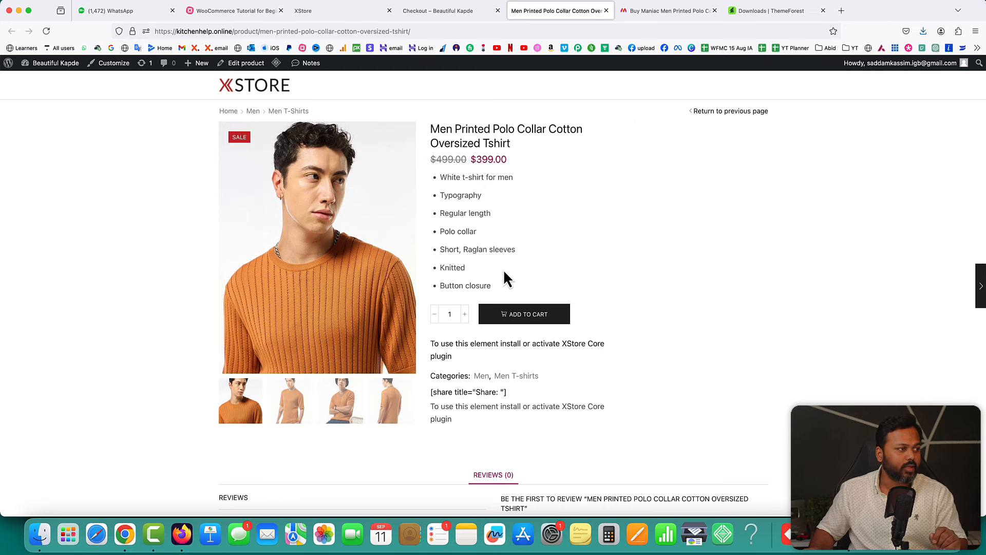
click(335, 13)
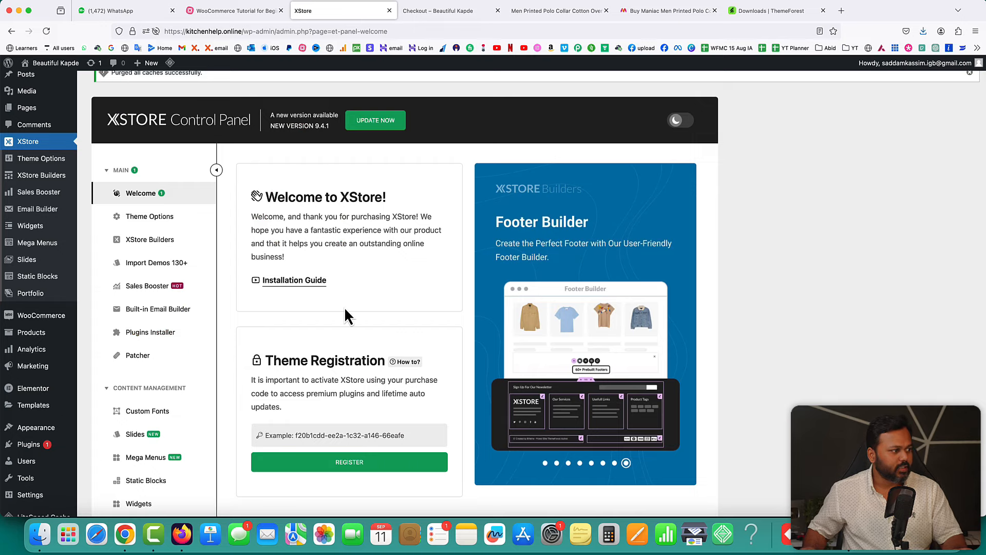
- Install and activate the required XStore Core 5.4.0 plugin from the Plugins Installer
click(154, 336)
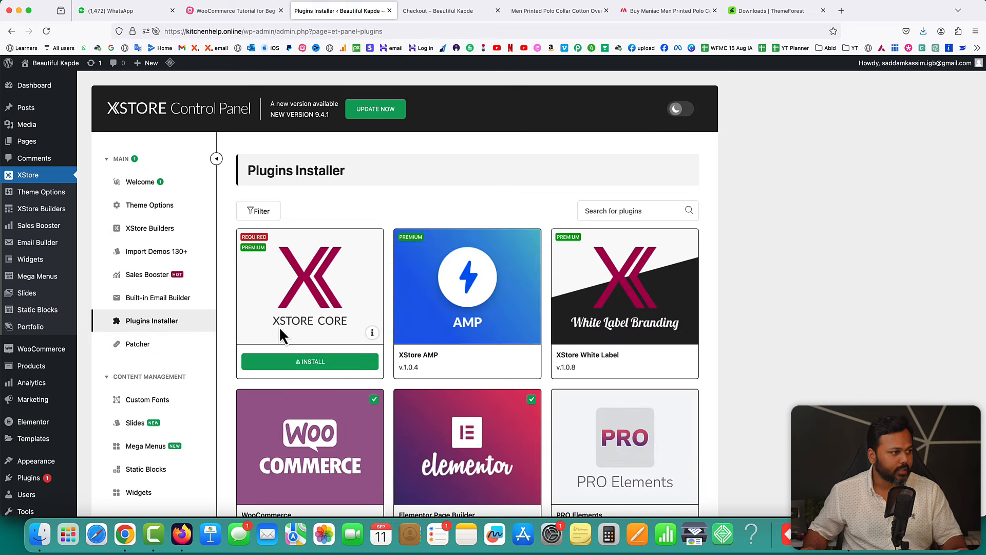
click(310, 362)
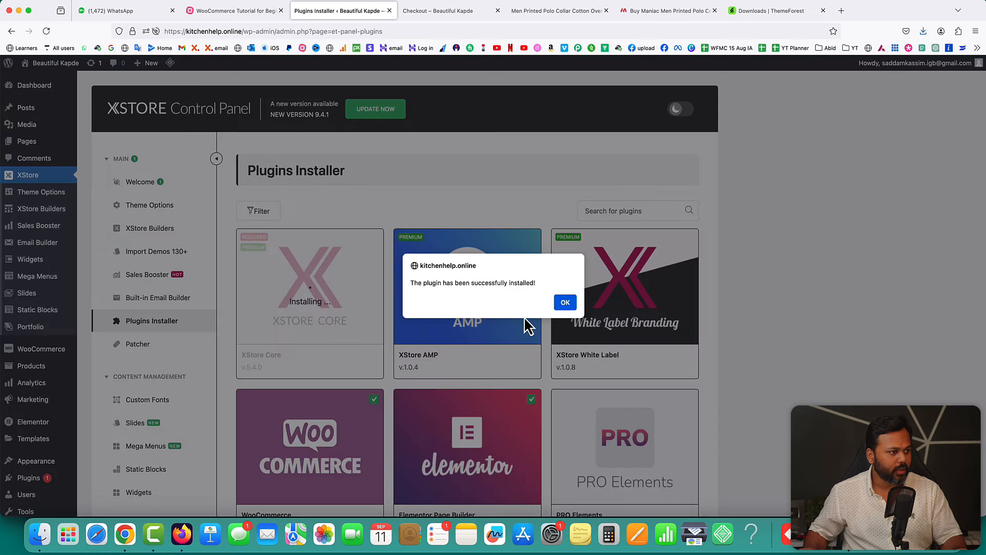
click(563, 303)
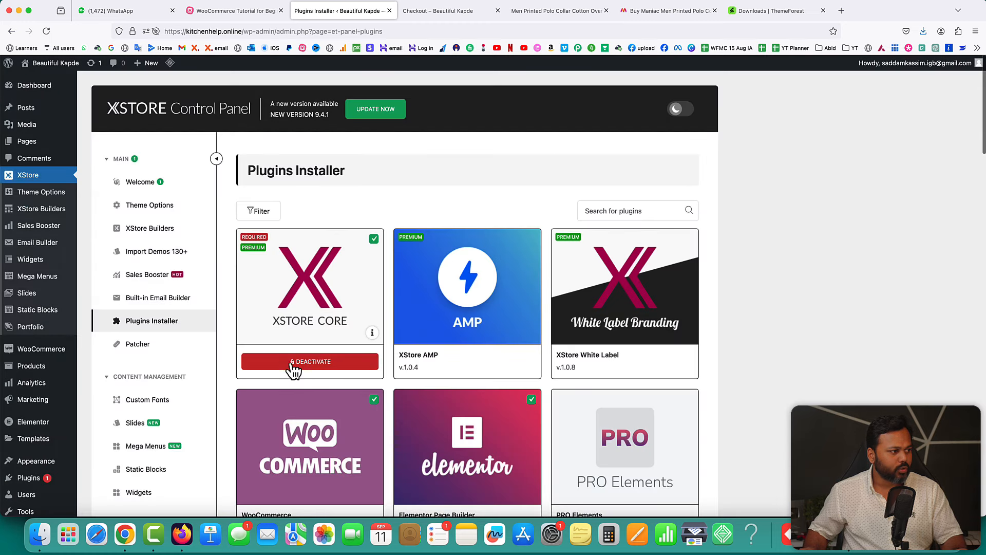
scroll(749, 368, down, 5)
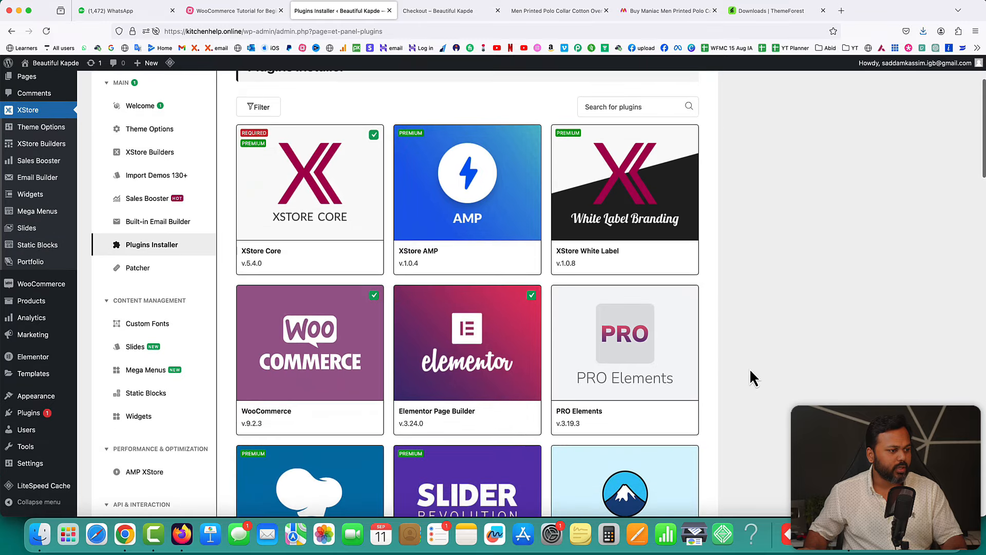
scroll(548, 341, down, 1)
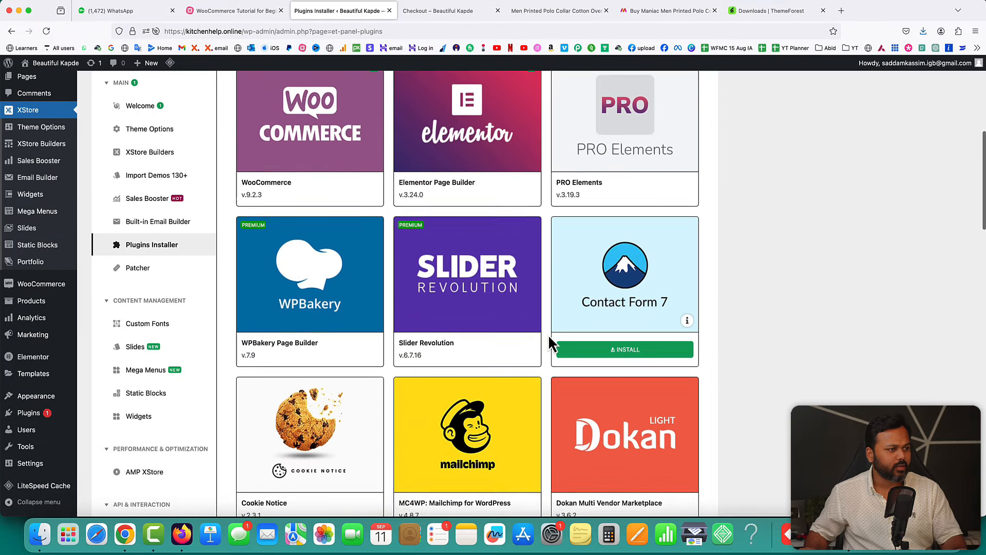
scroll(549, 343, up, 3)
scroll(547, 334, up, 3)
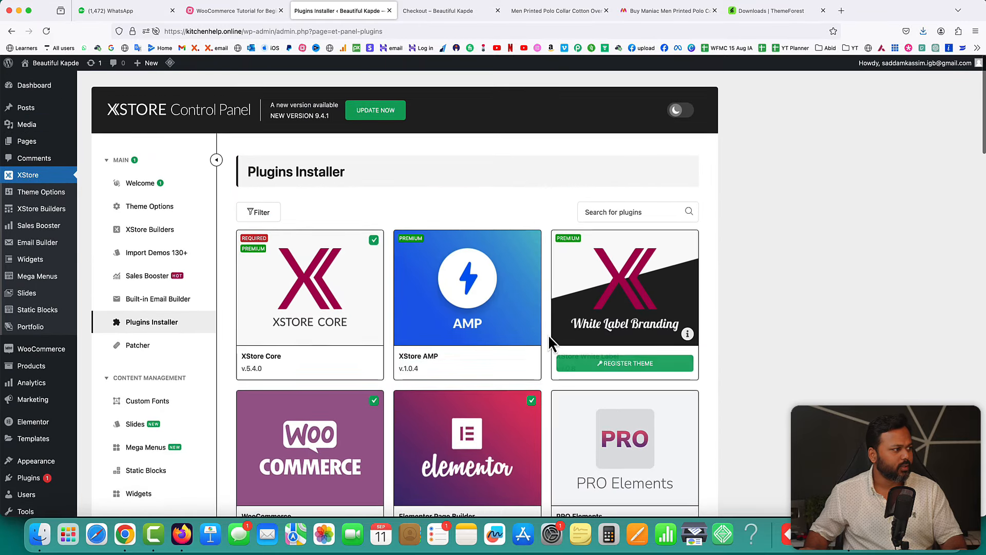
- Preview the Electronic Mega Market demo from XStore's Import Demos page
click(149, 259)
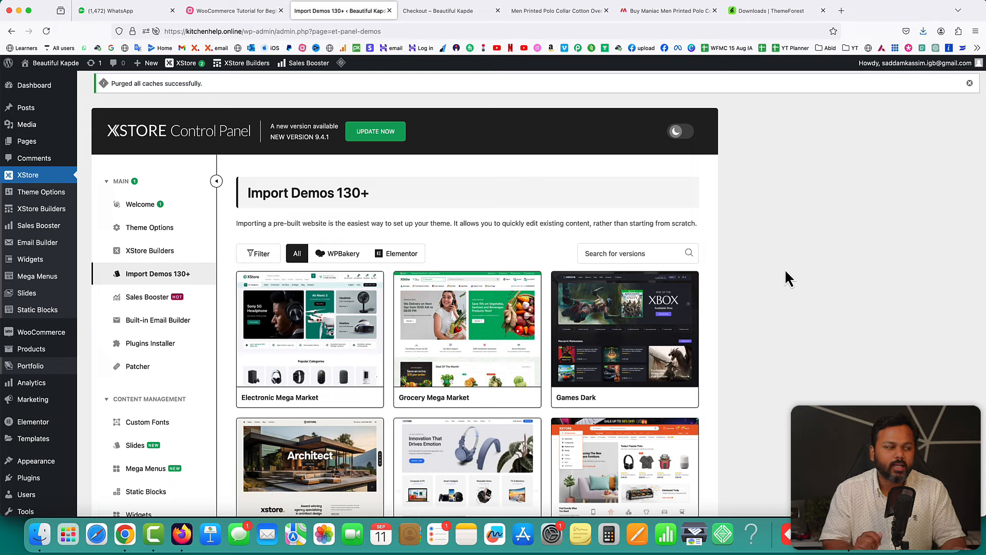
scroll(386, 322, down, 2)
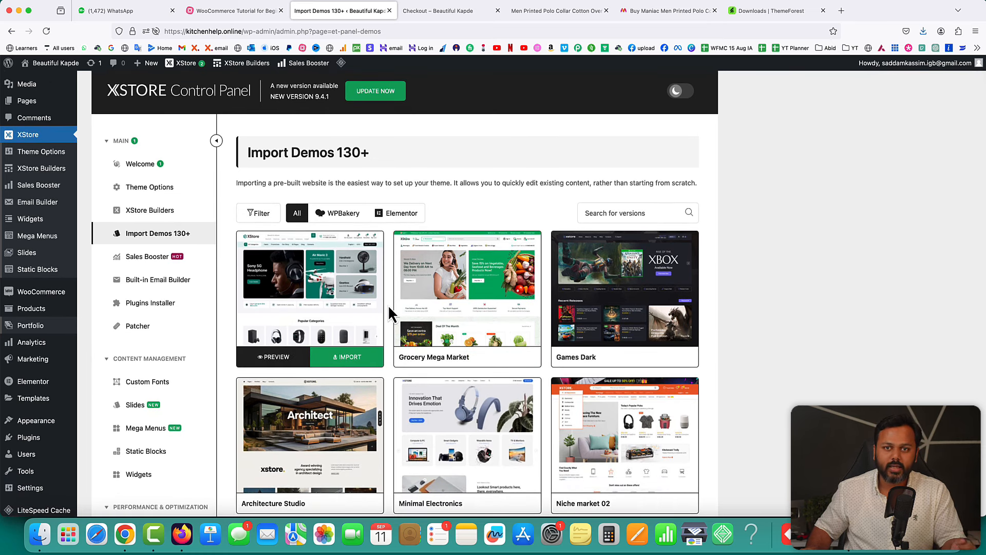
click(274, 360)
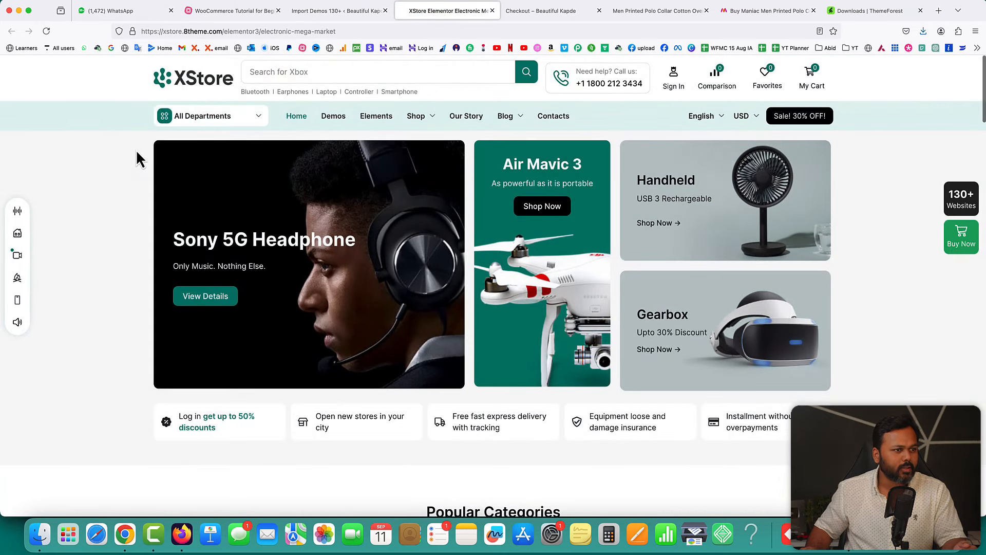
- Scroll the Electronic Mega Market demo home page and try its search suggestions, then dismiss them
scroll(135, 152, down, 3)
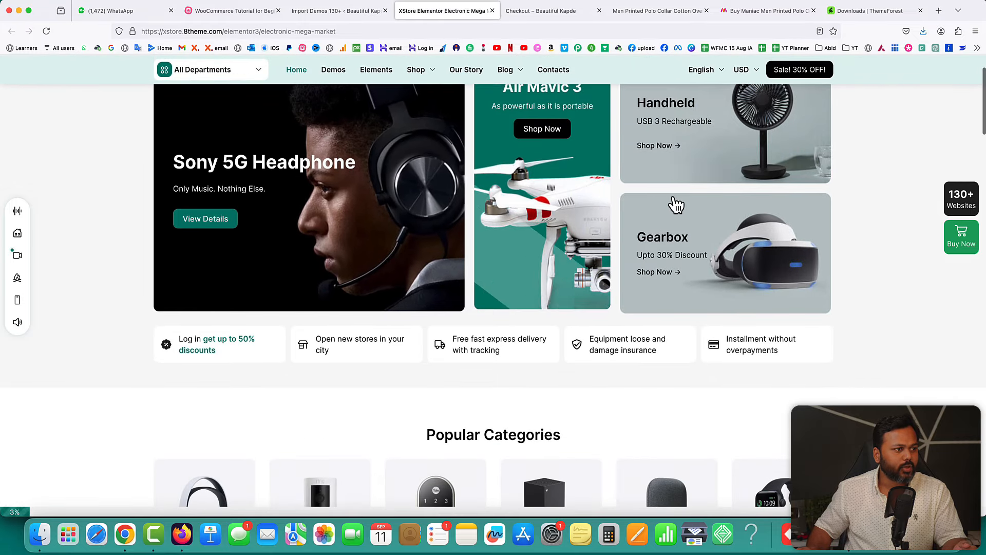
scroll(483, 165, up, 3)
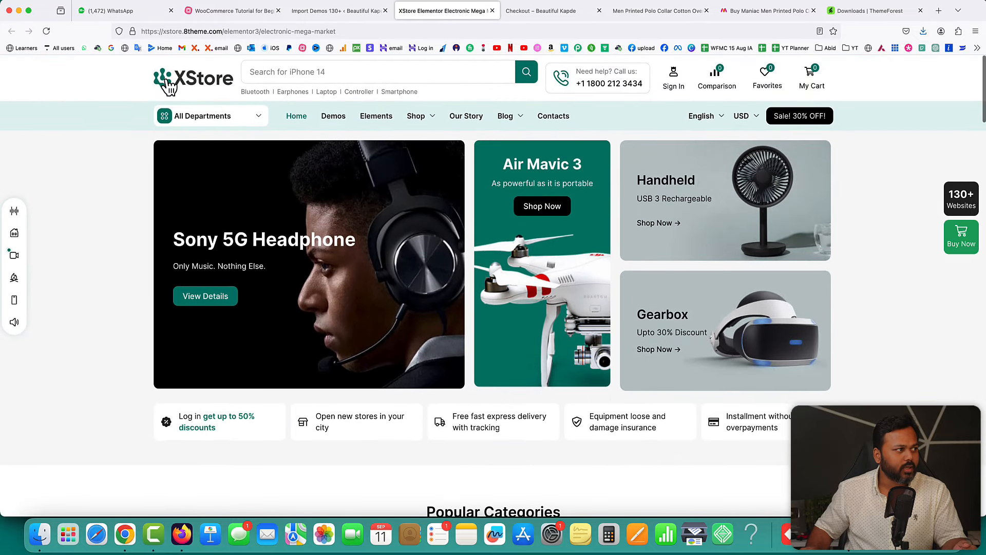
click(311, 72)
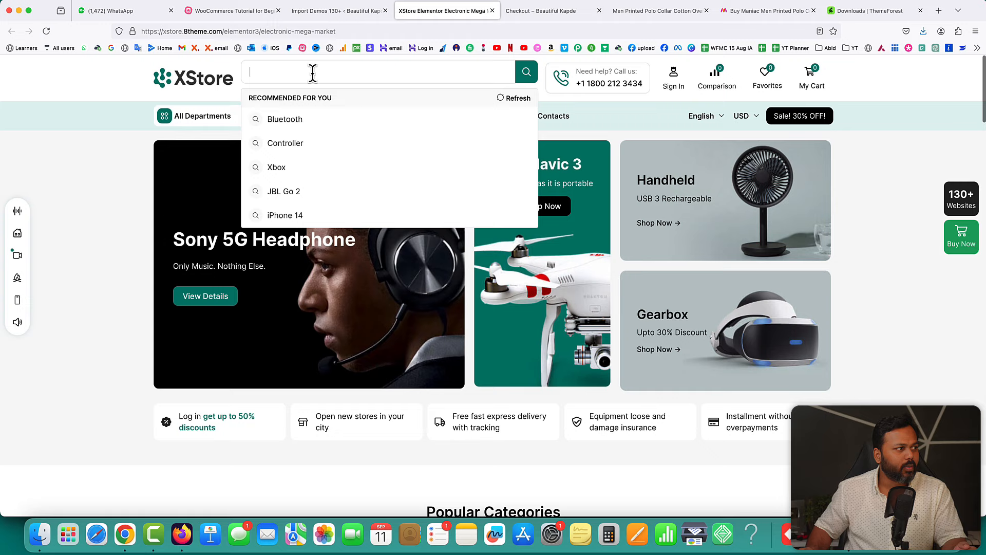
click(110, 182)
- Open the Computers card under Popular Categories and scroll down to its product grid
scroll(111, 182, down, 10)
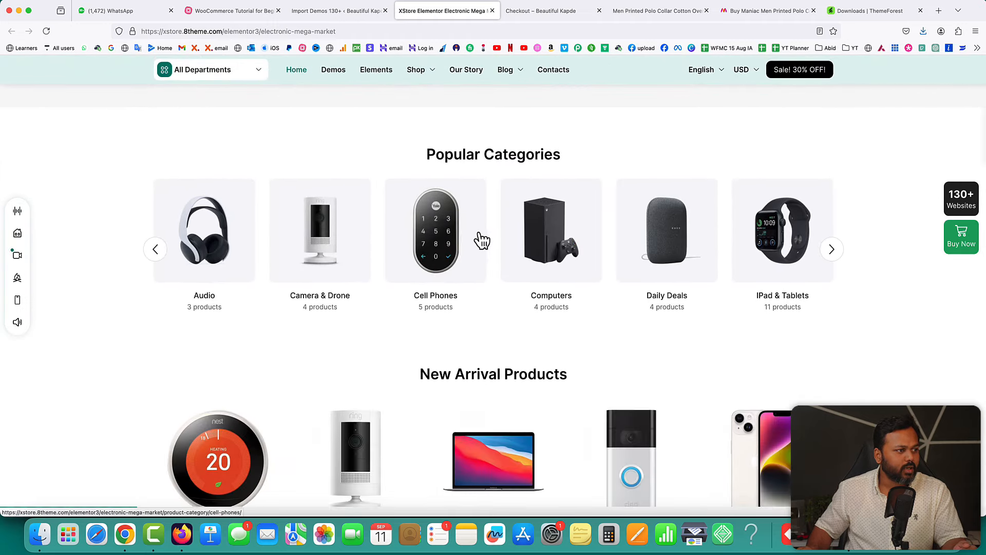
scroll(513, 231, down, 1)
click(553, 222)
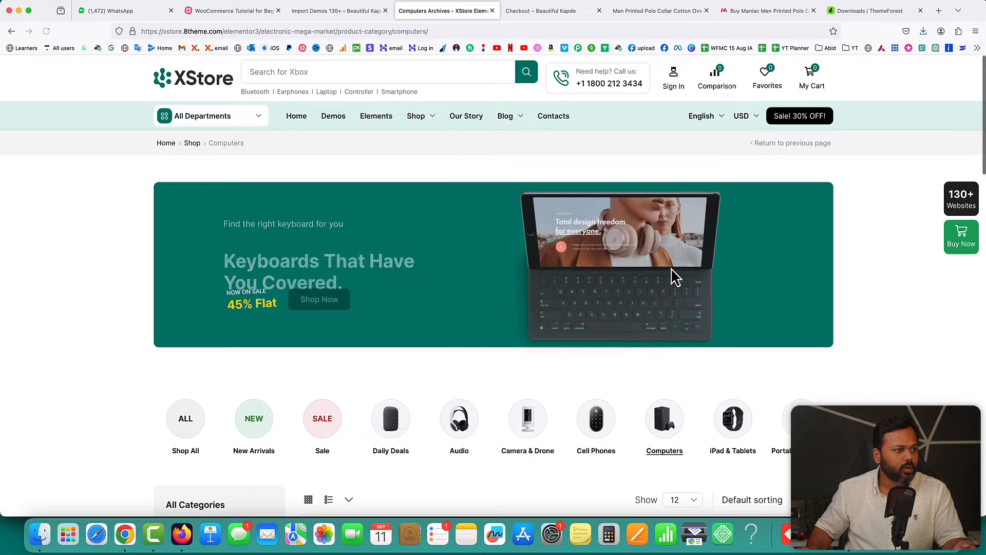
scroll(670, 269, down, 3)
scroll(902, 304, down, 5)
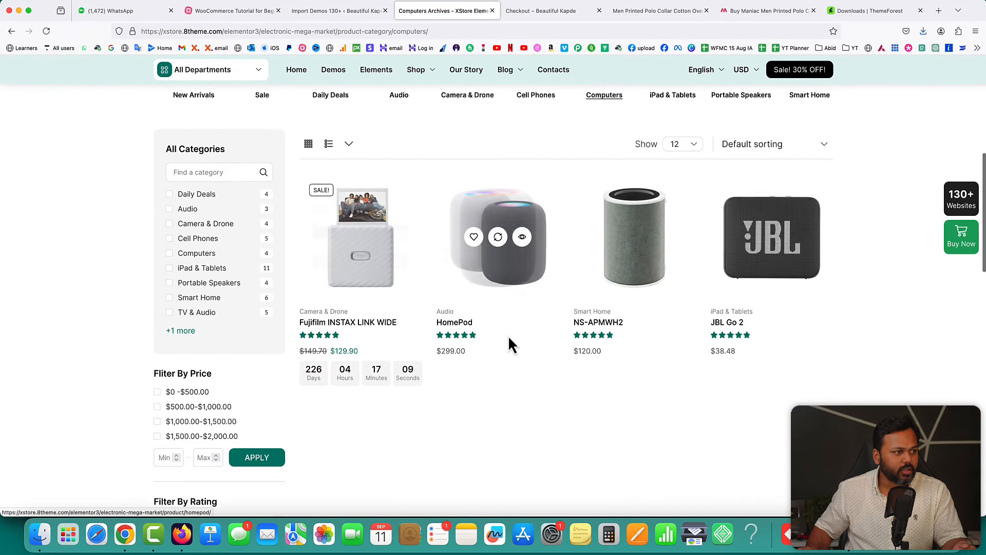
- Open the HomePod product page, glance at the polo shirt tab, and return to HomePod
click(488, 209)
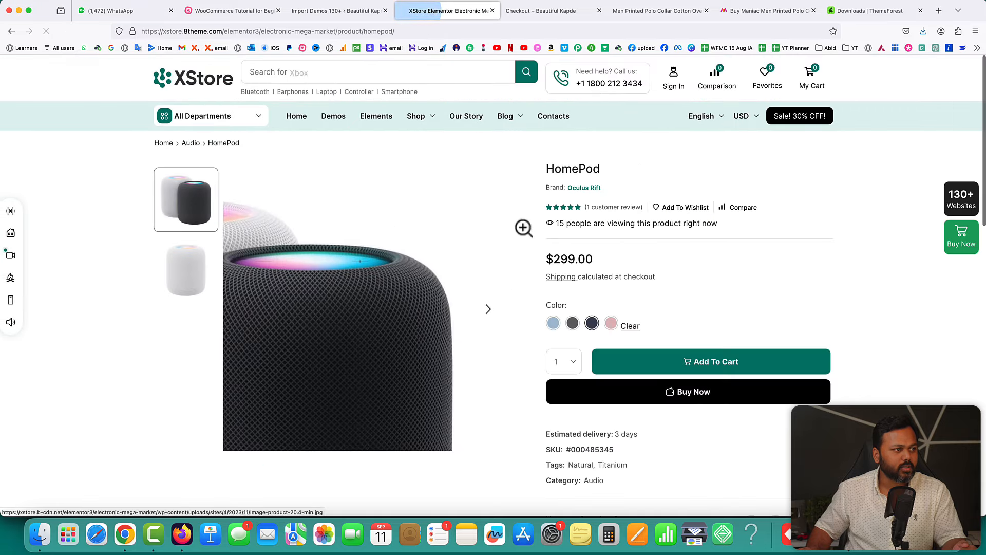
scroll(822, 297, down, 2)
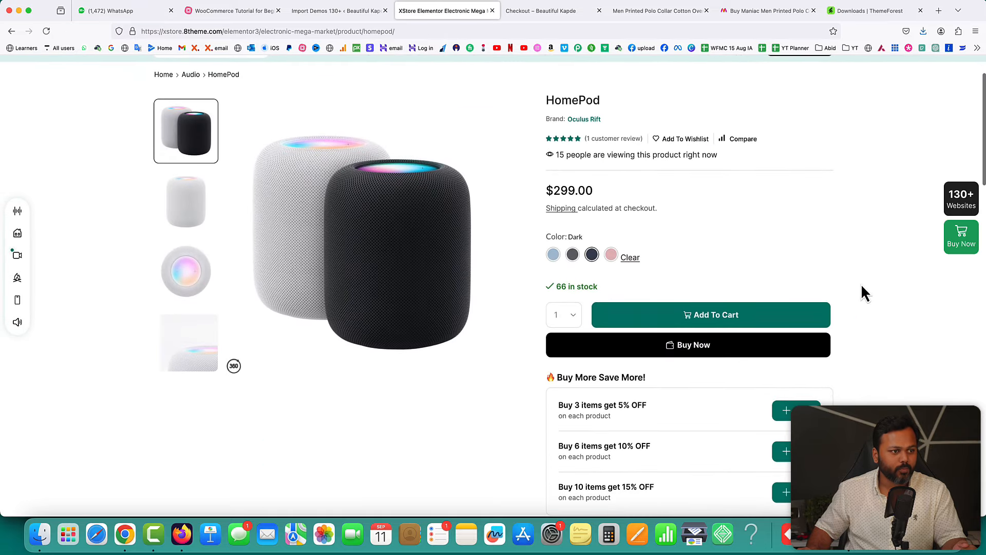
scroll(855, 286, down, 1)
scroll(855, 286, up, 2)
click(658, 11)
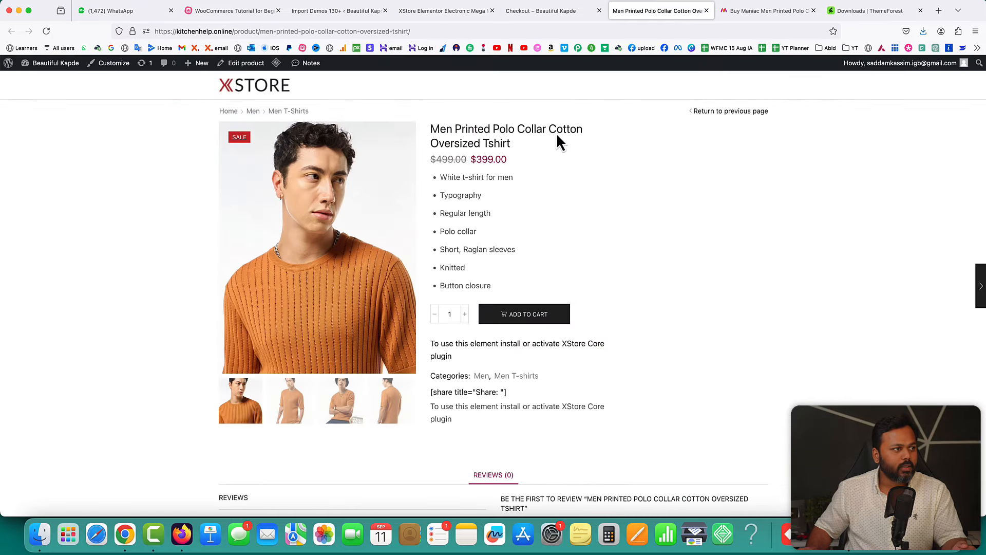
click(407, 13)
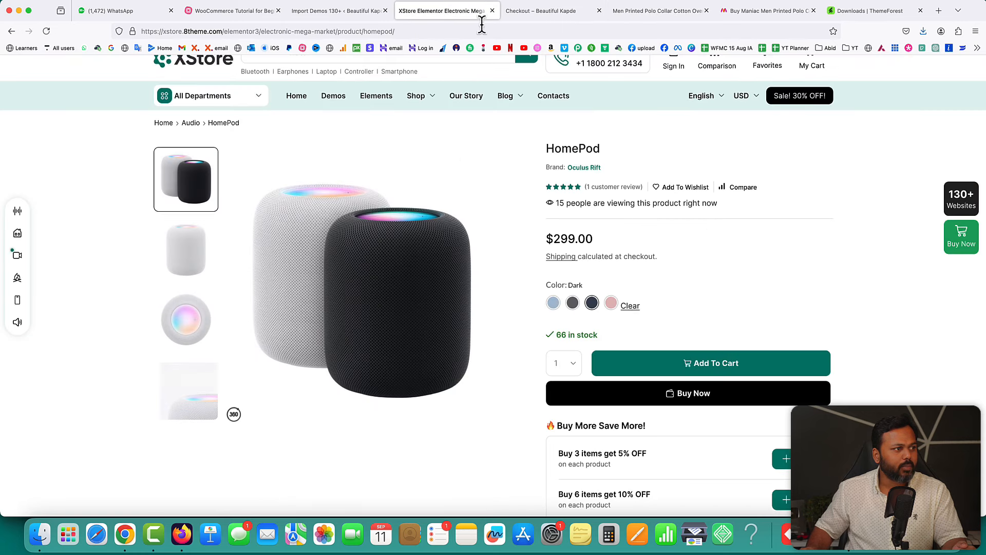
scroll(818, 334, down, 1)
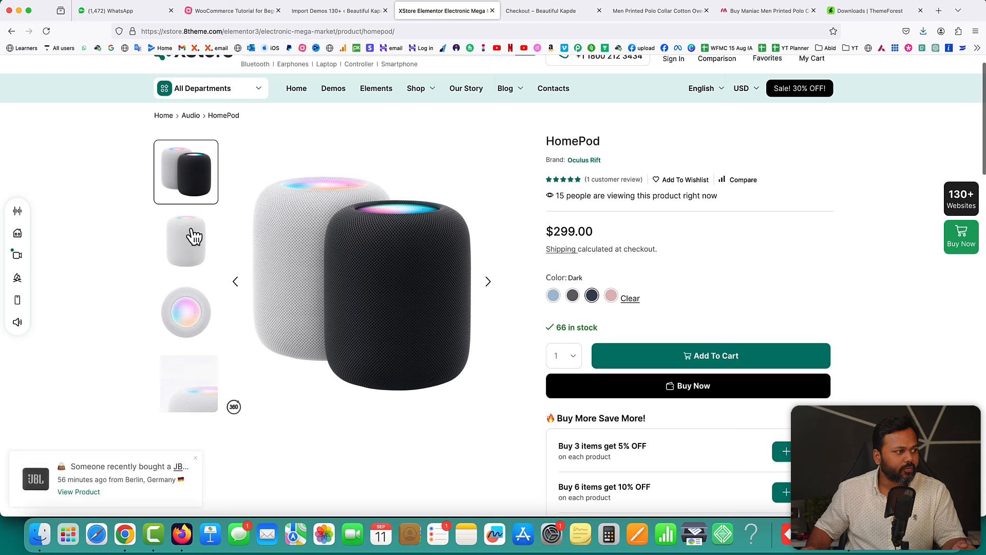
- View the white and top-view HomePod images, pick Brown, and keep quantity 1 for the cart
click(194, 251)
click(185, 303)
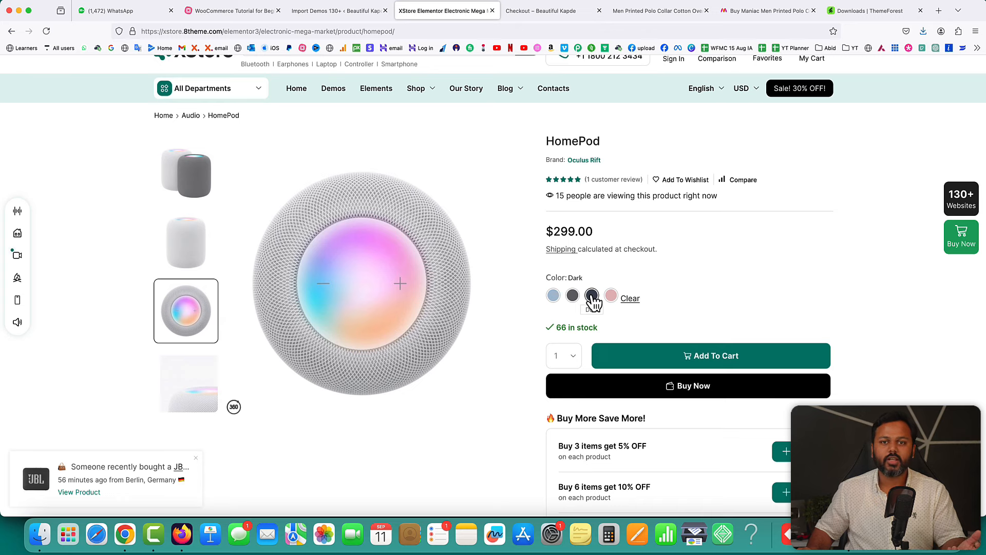
click(591, 297)
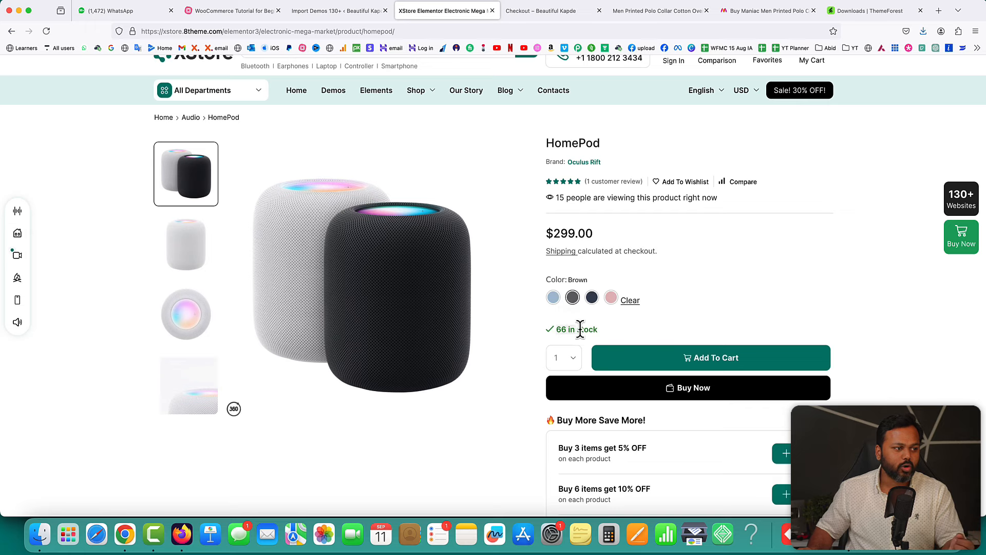
scroll(596, 329, down, 2)
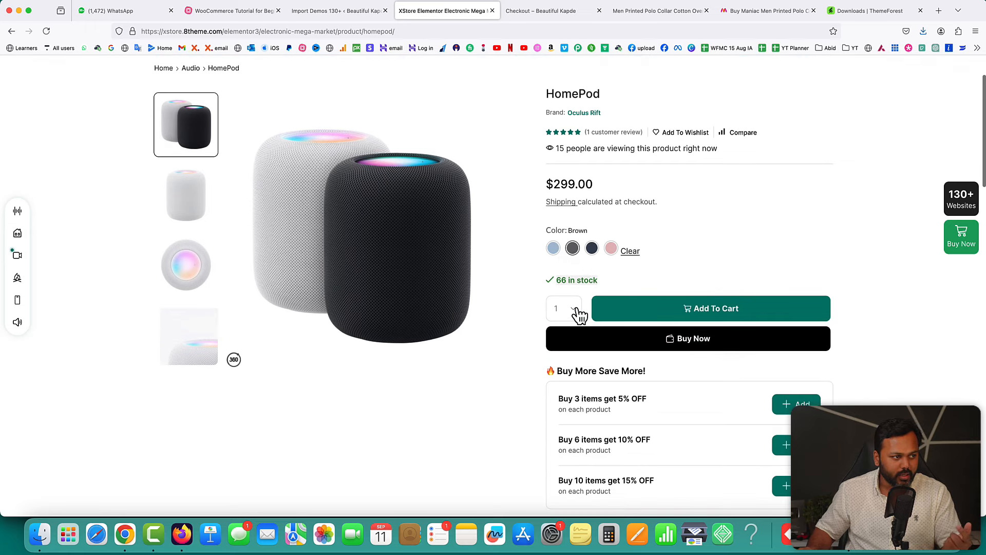
click(574, 308)
click(570, 303)
scroll(704, 292, down, 3)
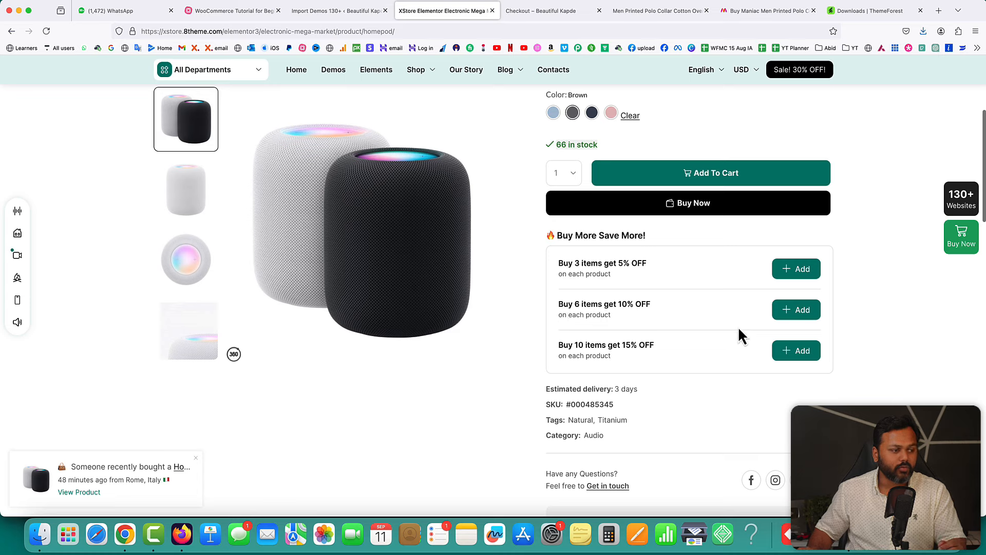
scroll(741, 337, down, 2)
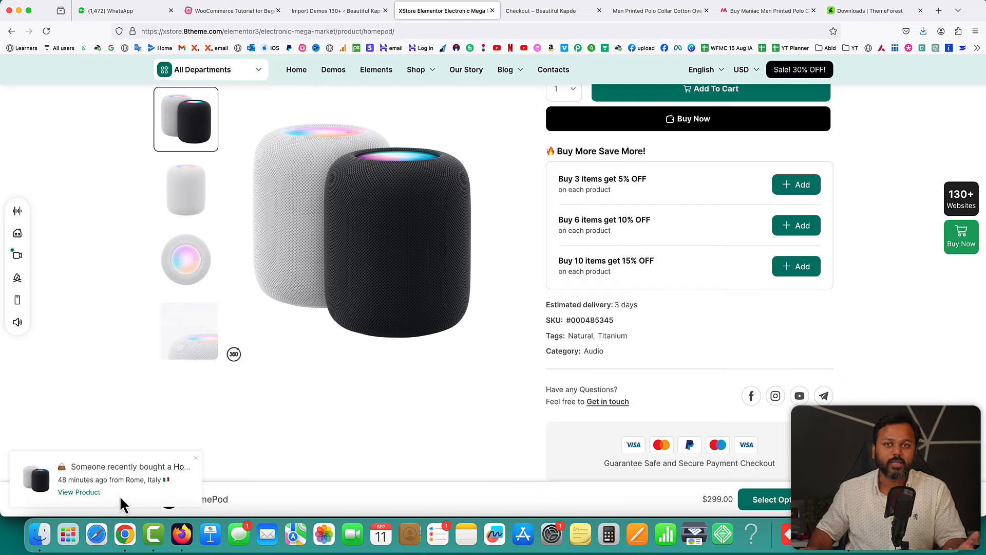
scroll(765, 284, up, 4)
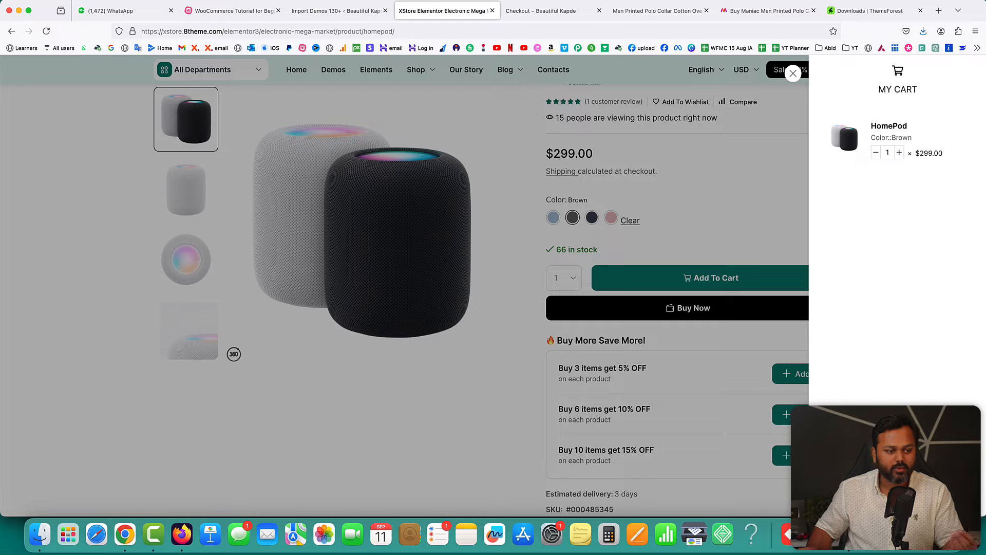
- Close the My Cart panel and go back to the Computers category page
click(754, 167)
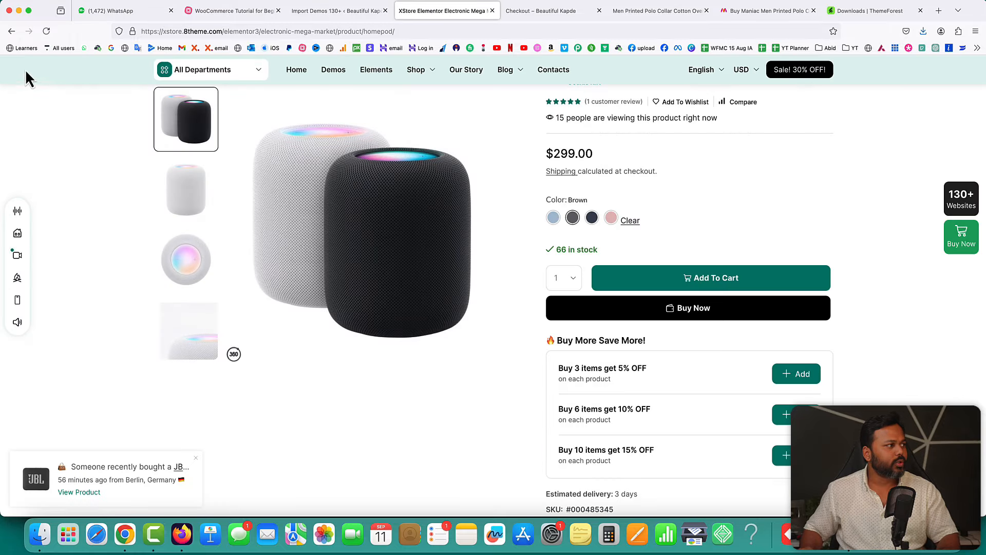
click(11, 31)
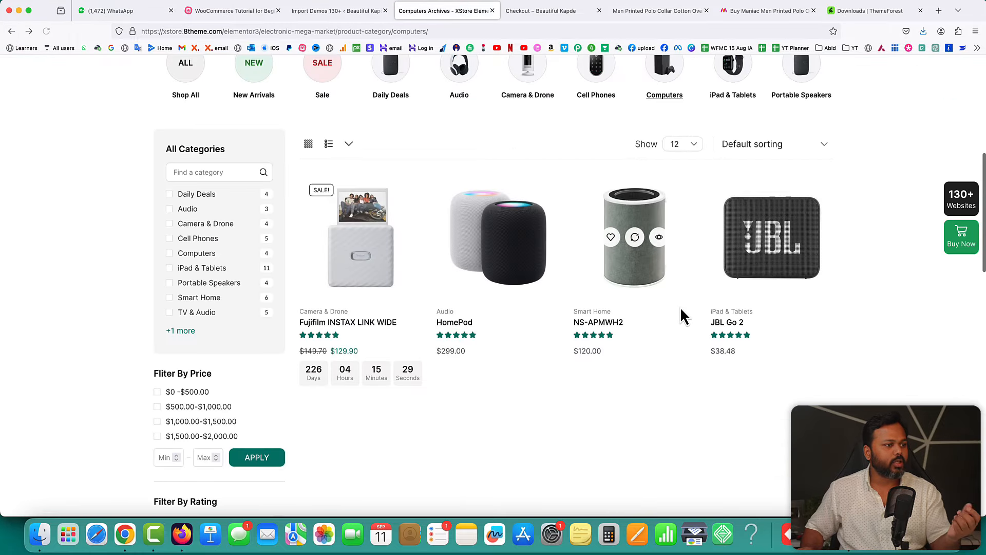
scroll(680, 307, down, 5)
scroll(680, 306, up, 4)
scroll(174, 113, up, 6)
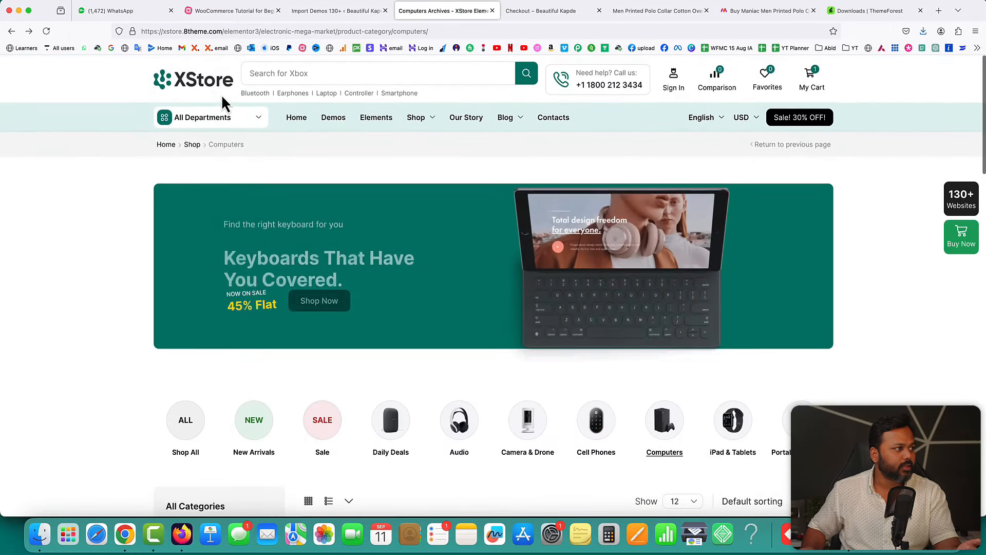
- Return to the Electronic Mega Market home page and scroll down to Popular Brands
click(206, 82)
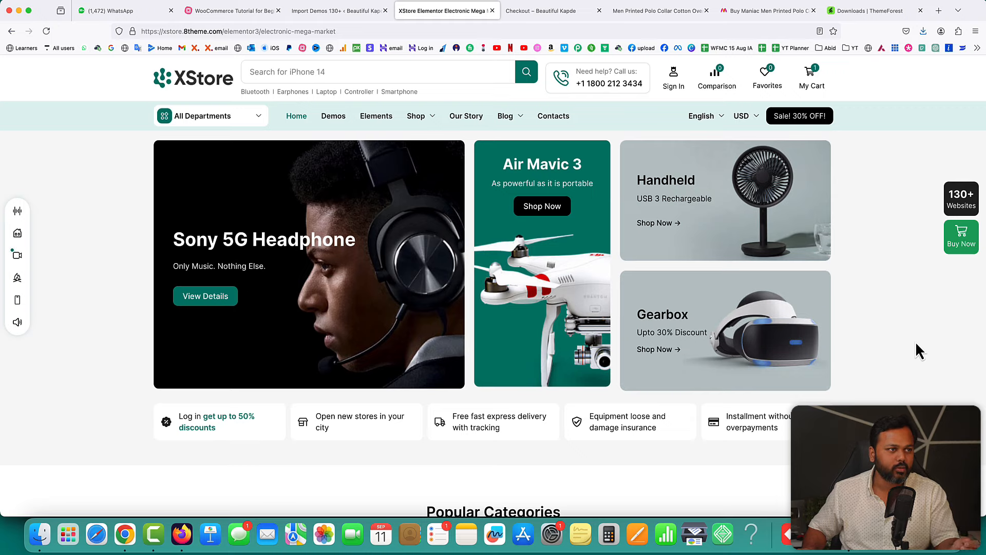
scroll(911, 341, down, 15)
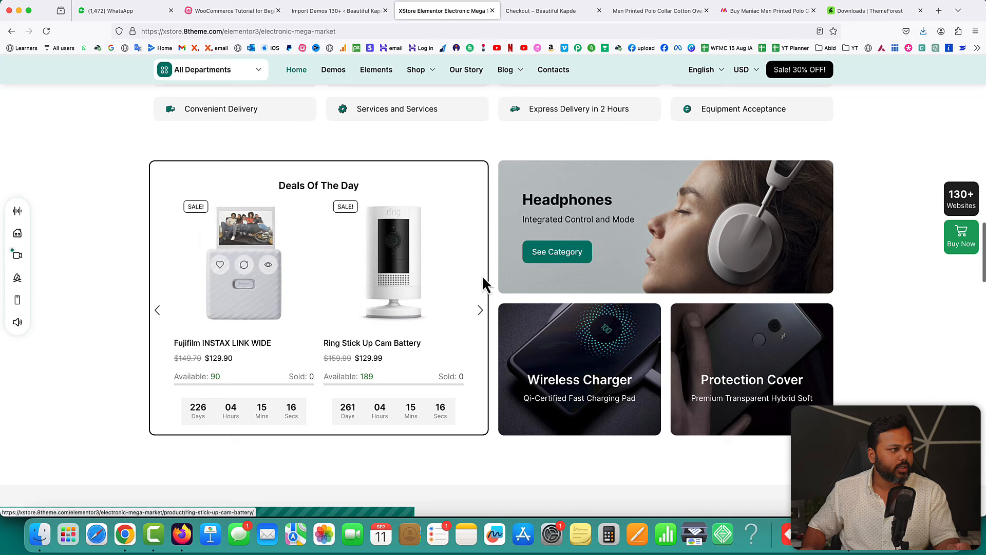
scroll(610, 376, down, 10)
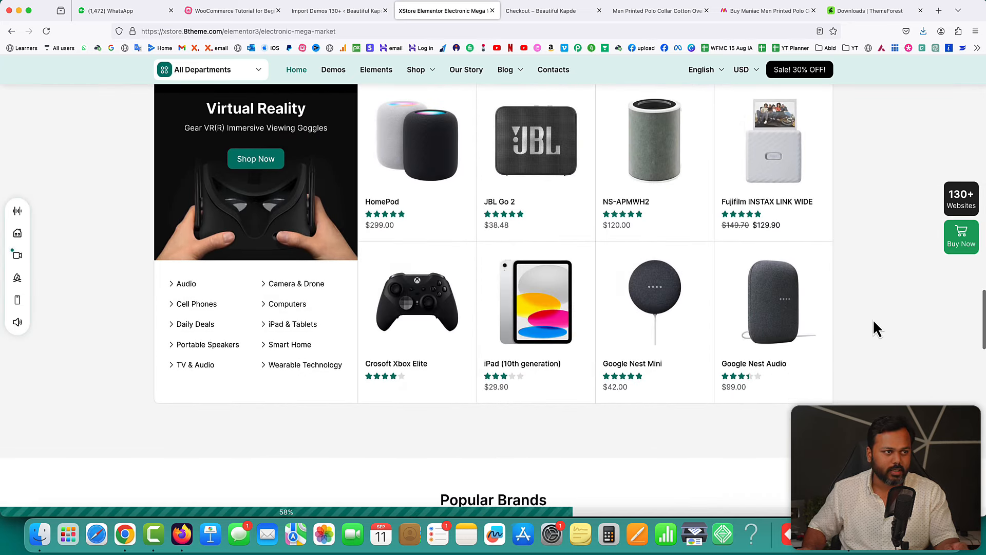
scroll(873, 328, up, 2)
scroll(873, 329, down, 7)
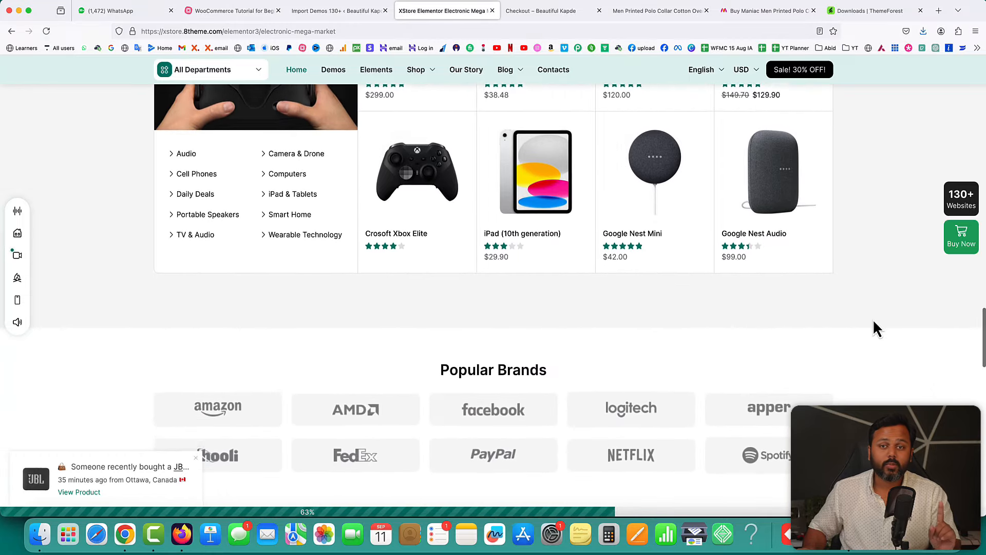
scroll(874, 322, down, 15)
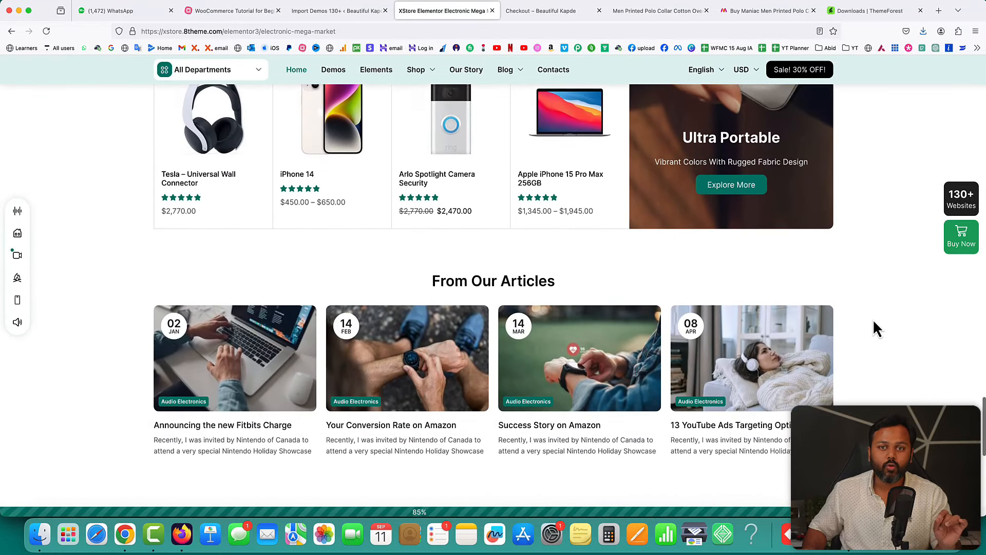
- Preview the Grocery Mega Market demo from Import Demos and scroll to Deal Of The Month
scroll(873, 329, down, 10)
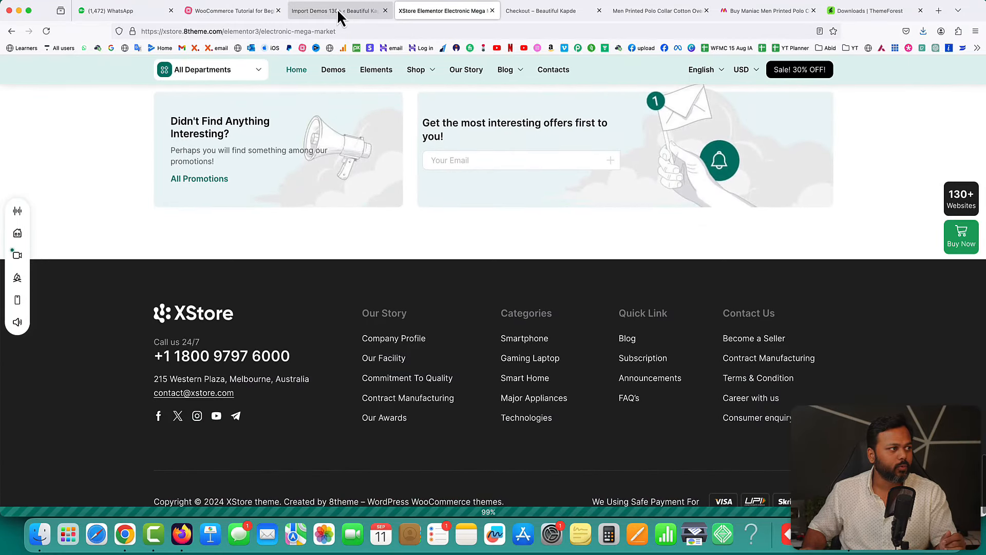
click(337, 10)
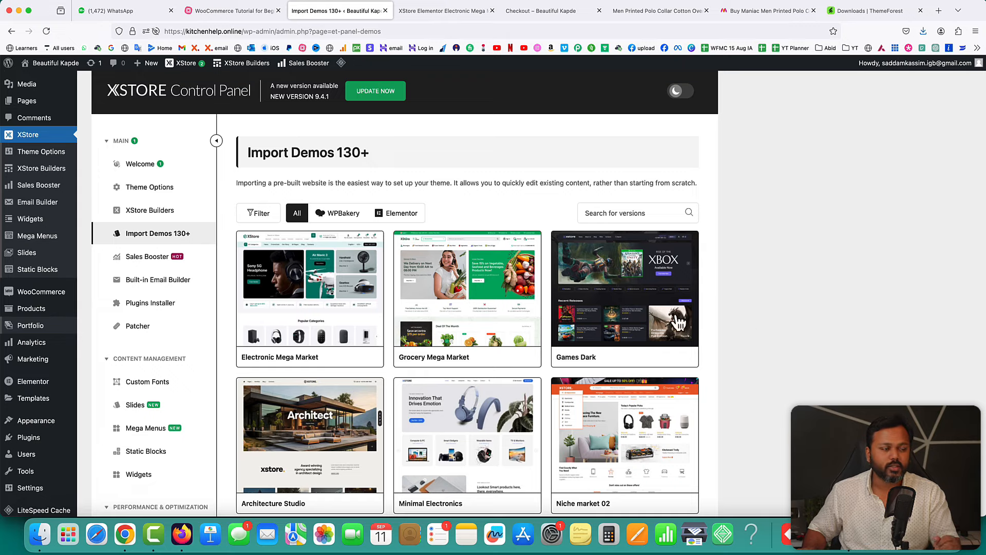
mouse_move(467, 296)
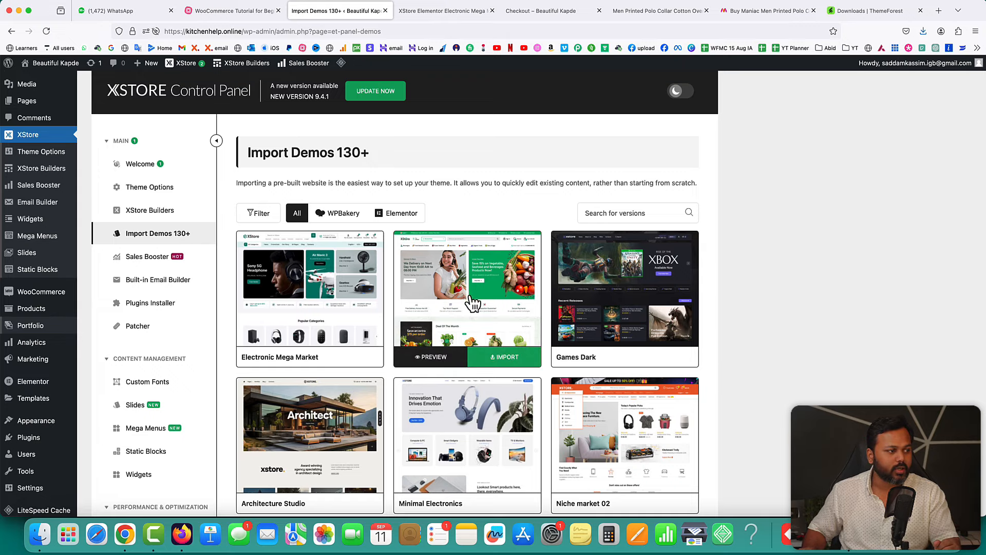
click(432, 362)
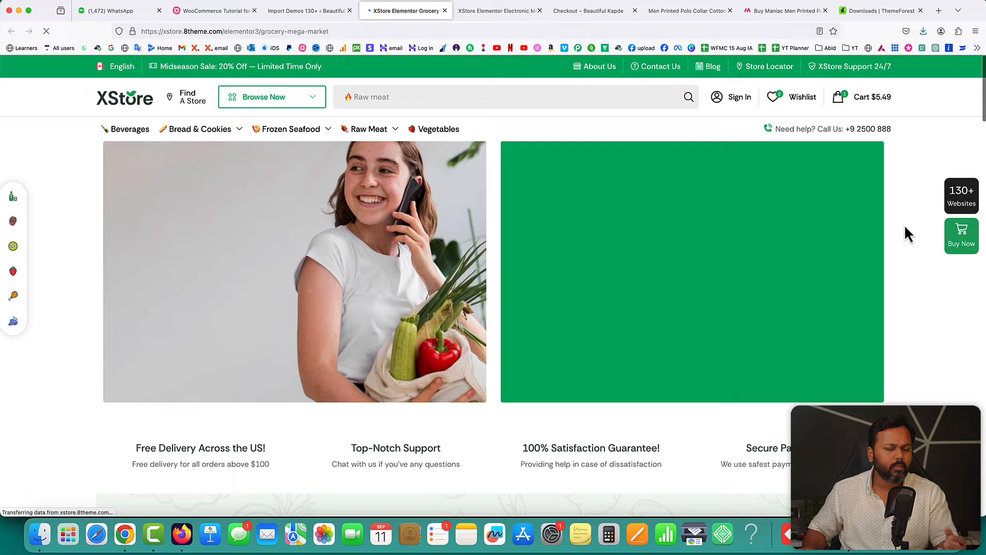
scroll(909, 258, down, 7)
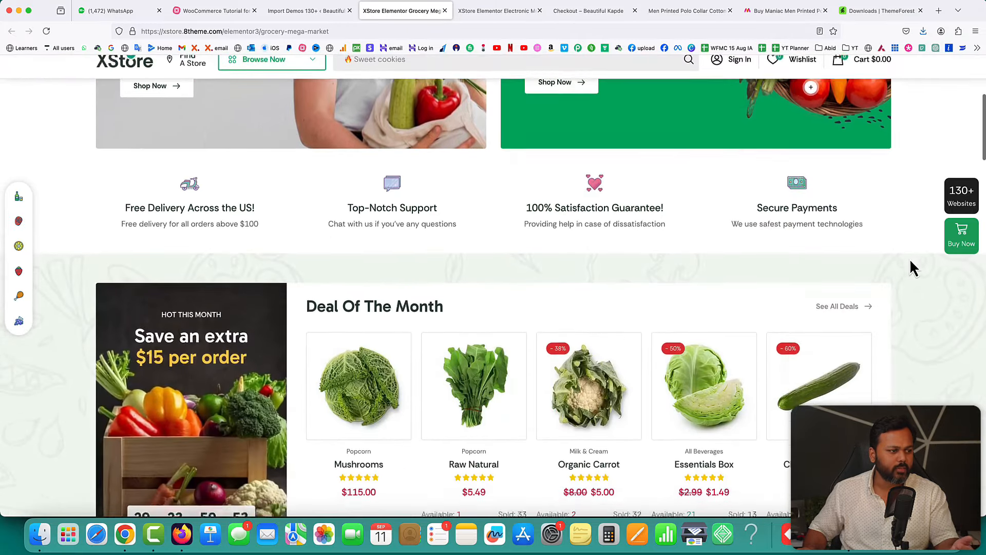
scroll(910, 257, down, 2)
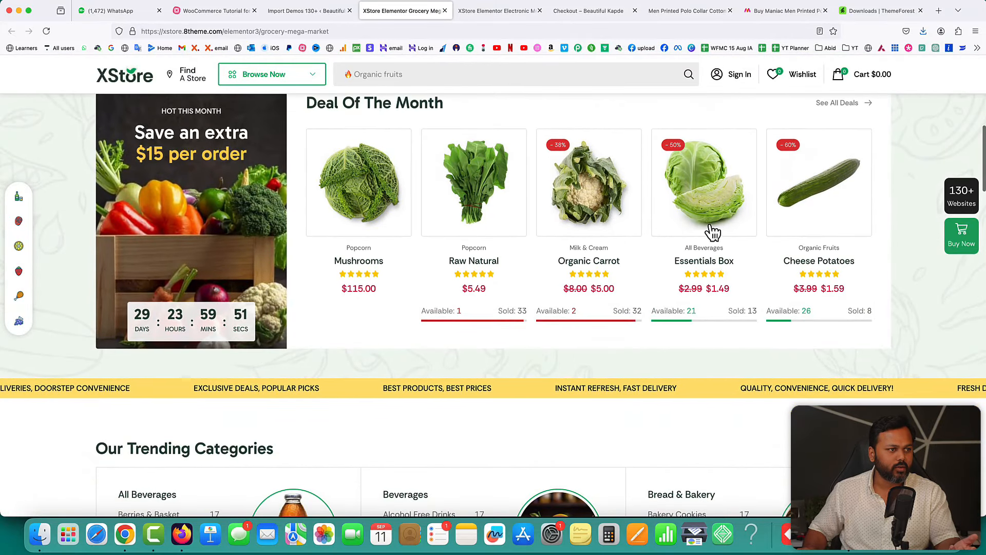
- Open the Essentials Box product and highlight its 8 sold and 46 viewing counters
click(699, 164)
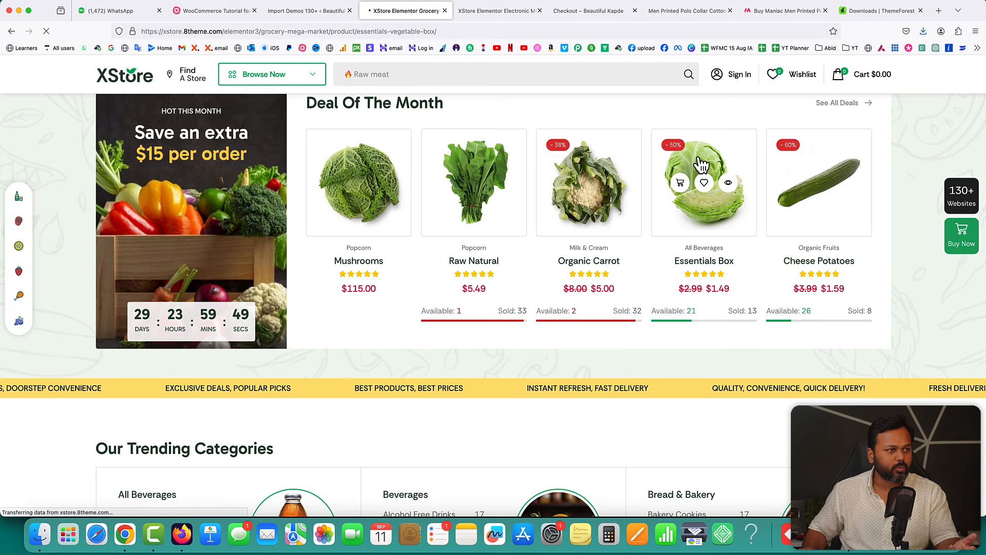
scroll(704, 279, down, 3)
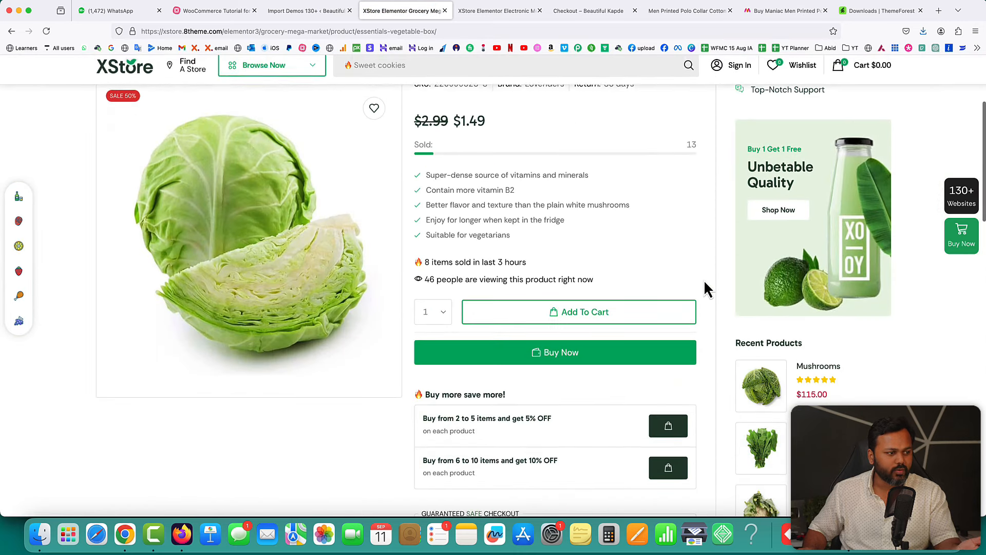
scroll(705, 284, down, 2)
scroll(705, 284, up, 3)
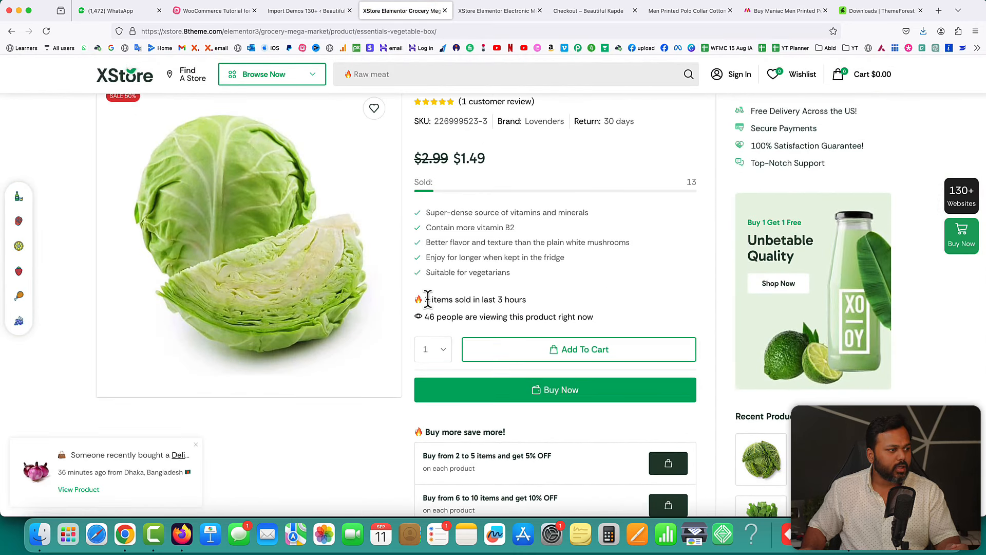
drag(453, 300, 512, 301)
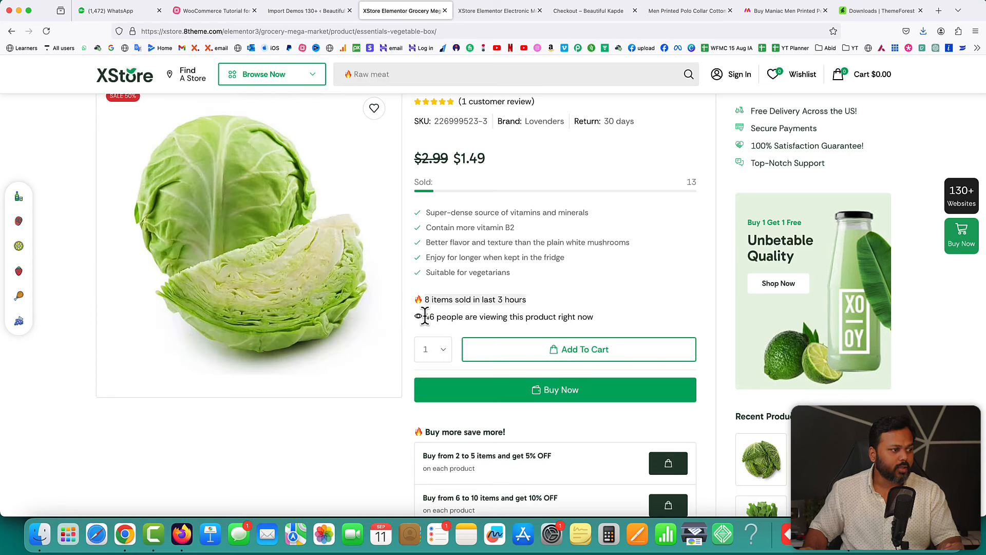
drag(425, 315, 601, 329)
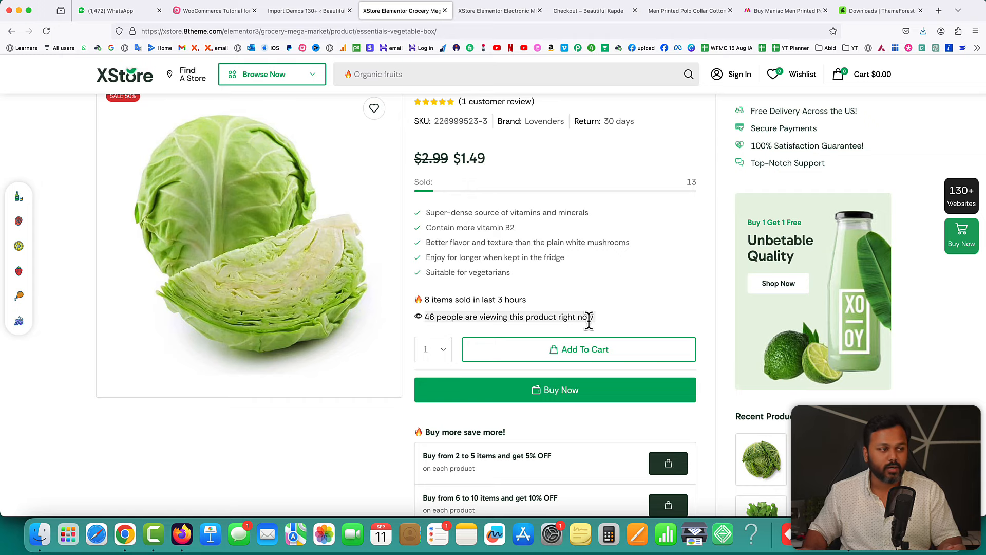
- Return to the Import Demos 130+ page and scroll through it
click(304, 12)
scroll(598, 283, down, 8)
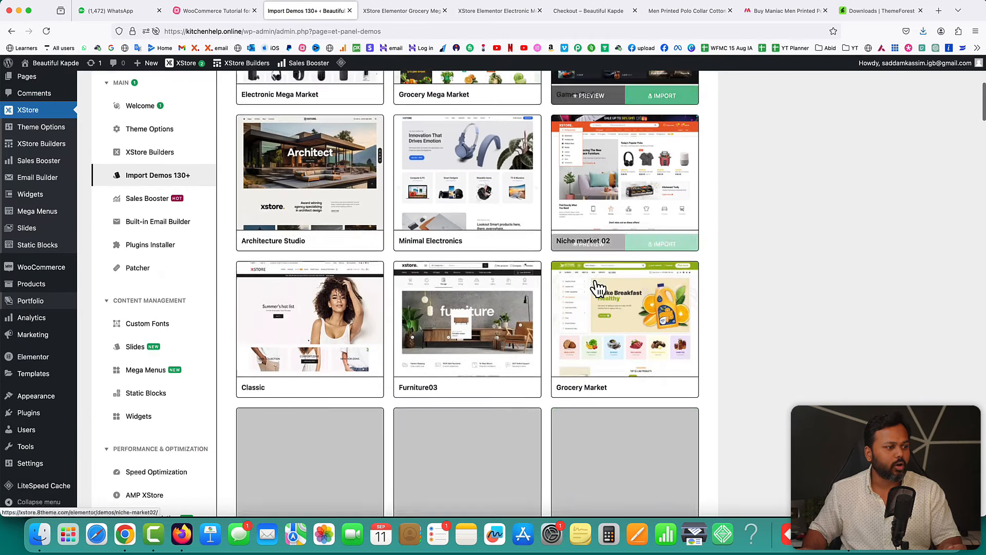
scroll(597, 286, down, 1)
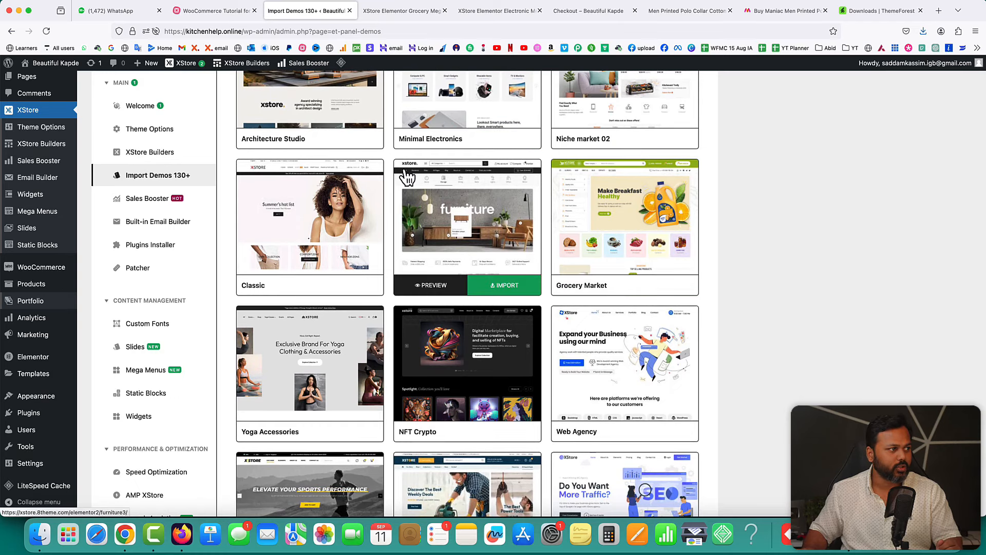
scroll(388, 157, up, 1)
scroll(387, 153, up, 10)
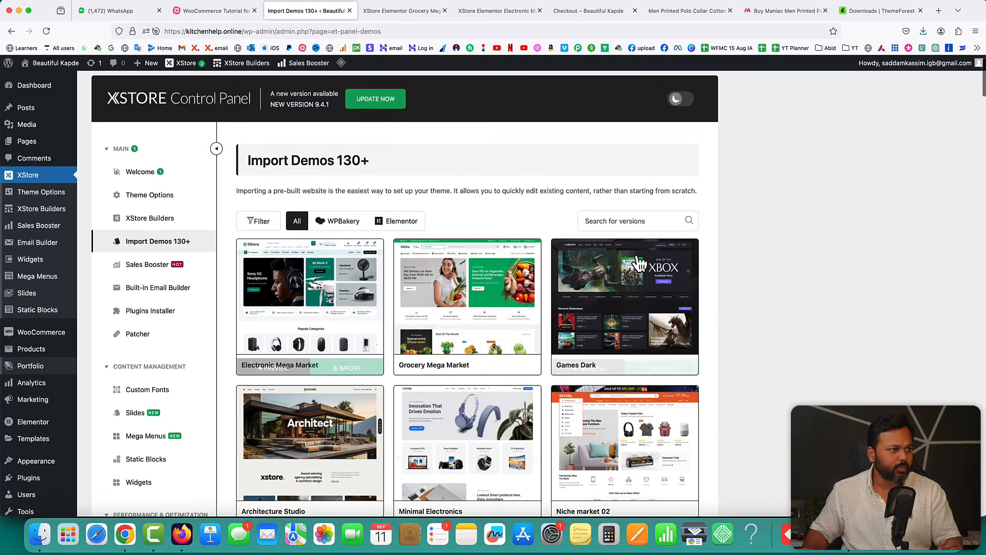
- Try demo searches for 'chi' and 'app', clear them, open Filter, and scroll the demo grid
click(623, 222)
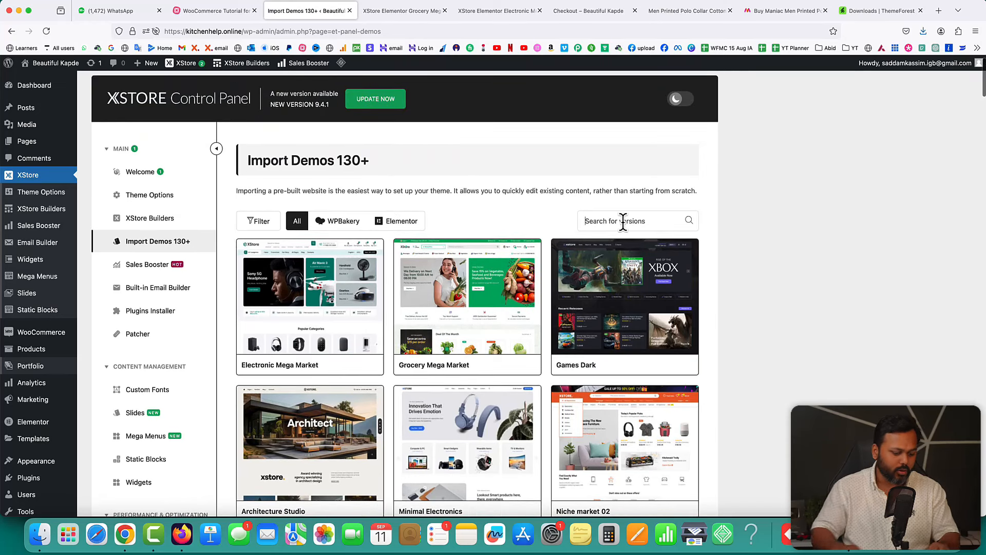
text(chi)
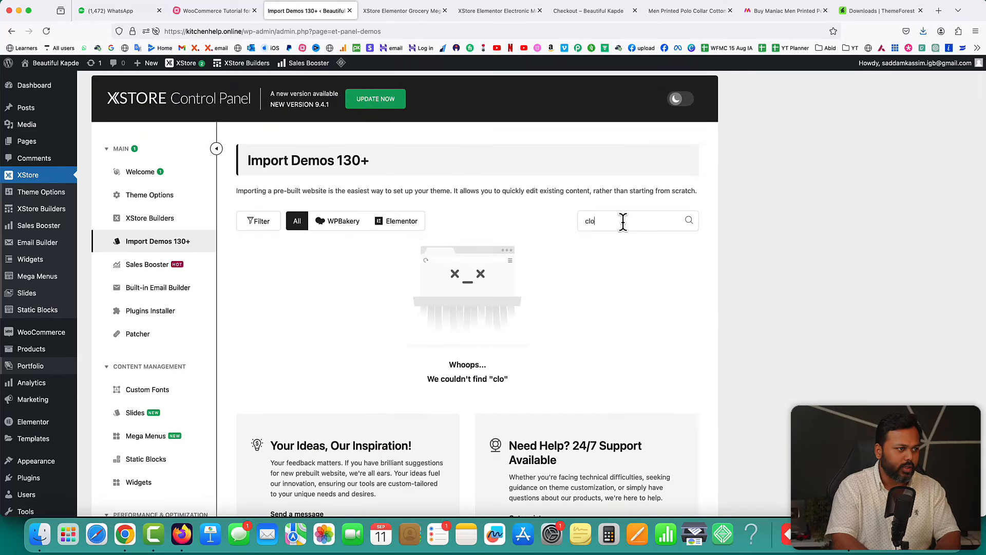
key(BackSpace)
key(BackSpace)
key(BackSpace)
text(app)
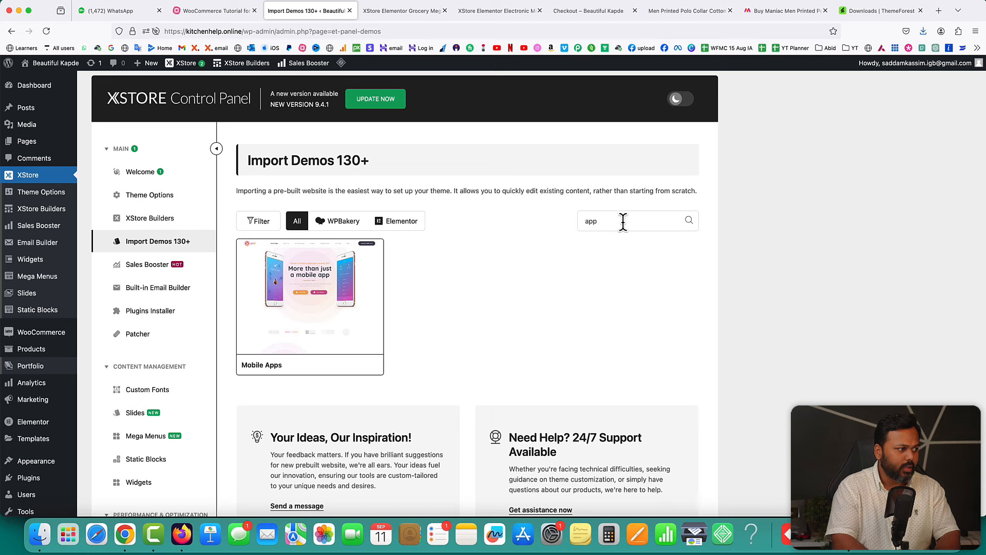
key(BackSpace)
key(BackSpace)
key(BackSpace)
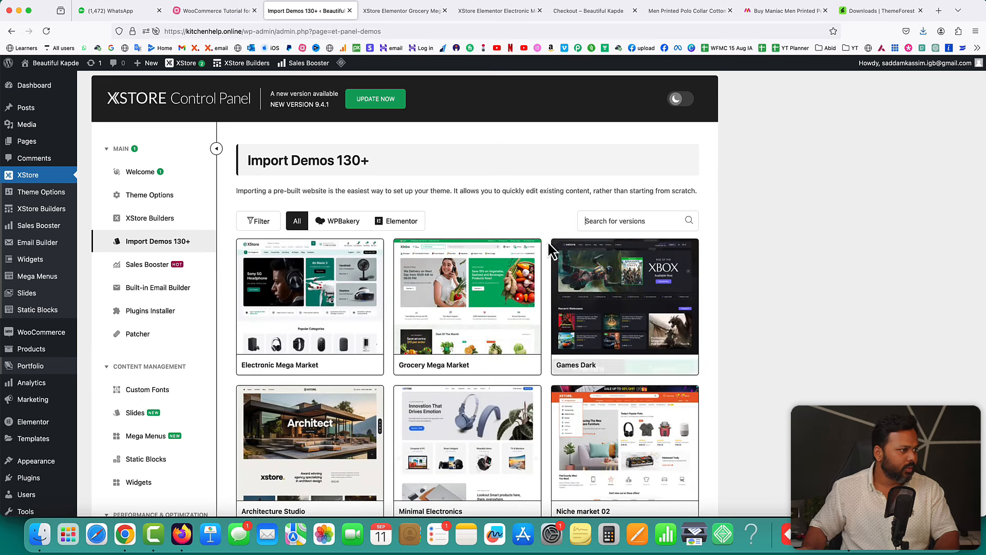
click(259, 225)
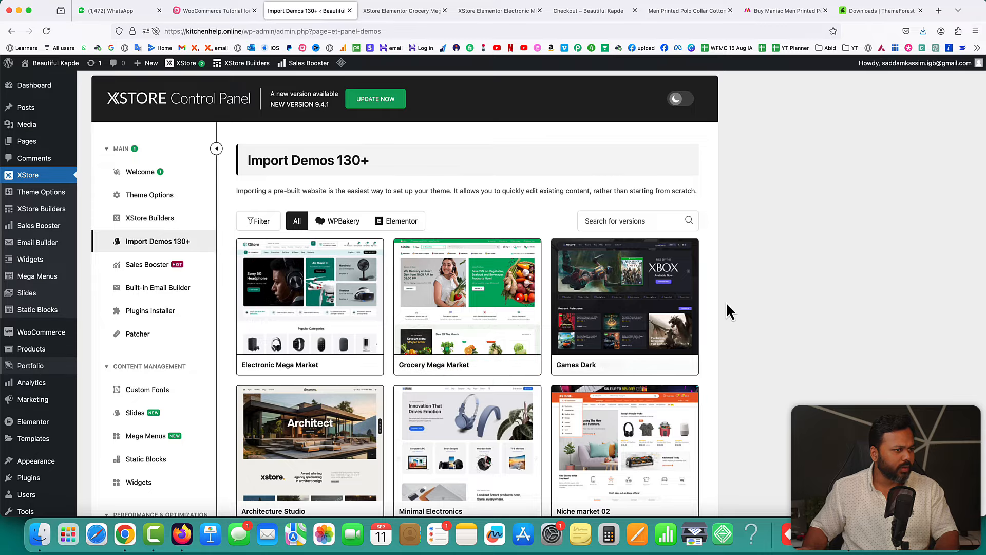
scroll(725, 333, down, 10)
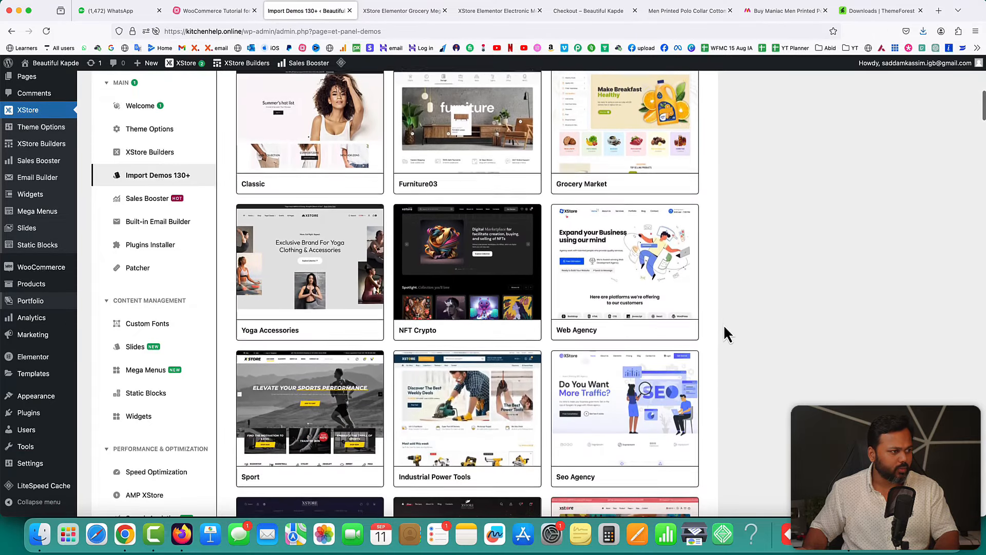
scroll(724, 327, down, 10)
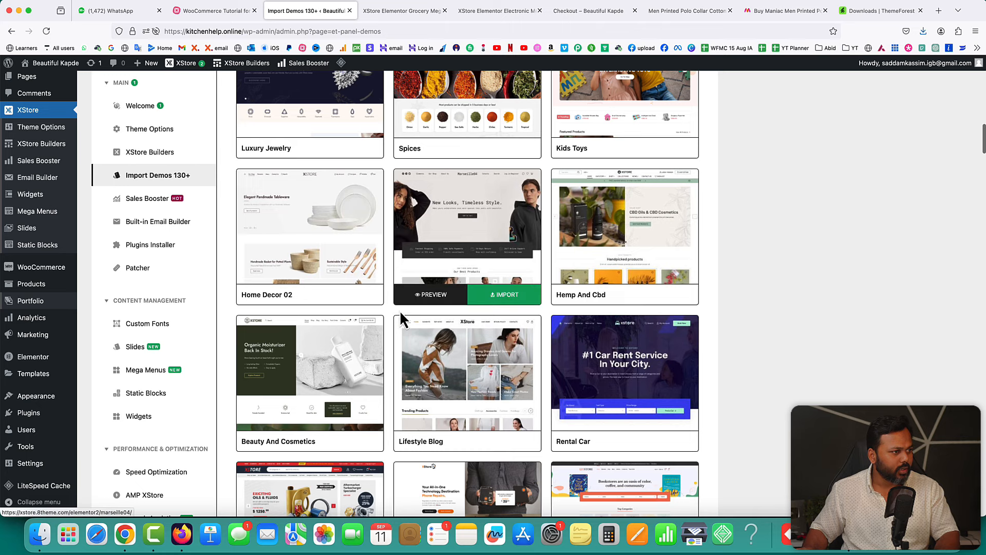
- Preview the Marseille04 demo, then return to the Import Demos gallery
click(430, 296)
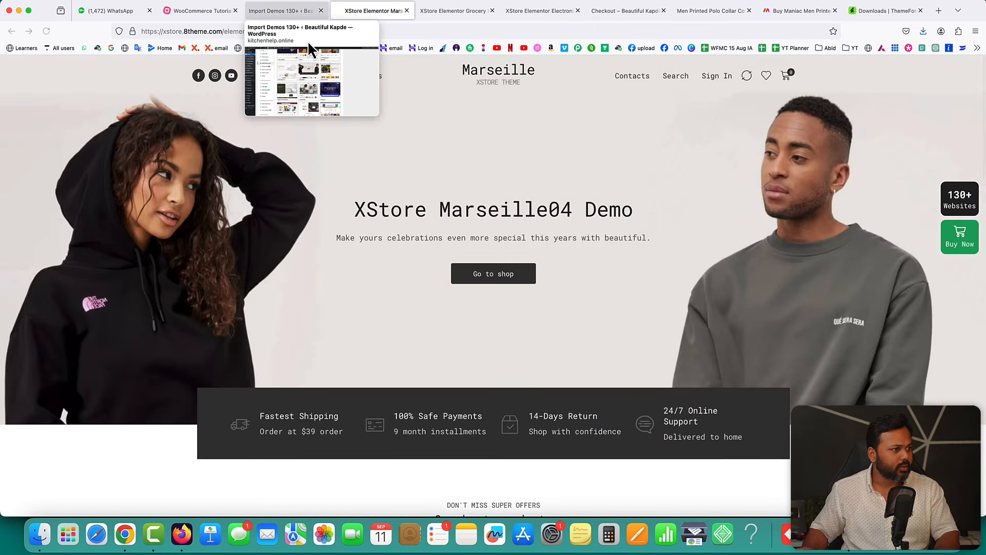
scroll(606, 231, down, 10)
click(282, 10)
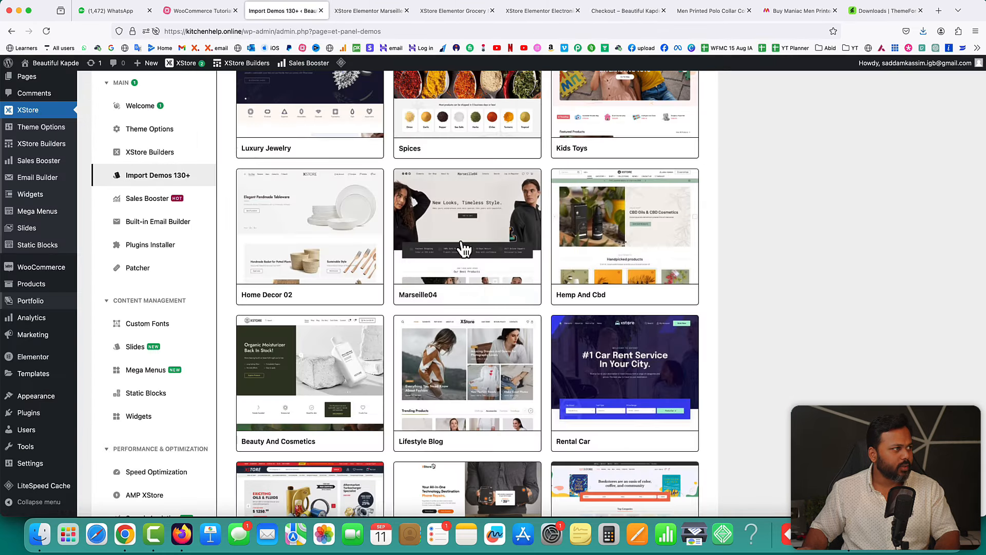
scroll(447, 348, down, 3)
- Preview and scroll the Lifestyle Blog demo, then close its tab
click(431, 361)
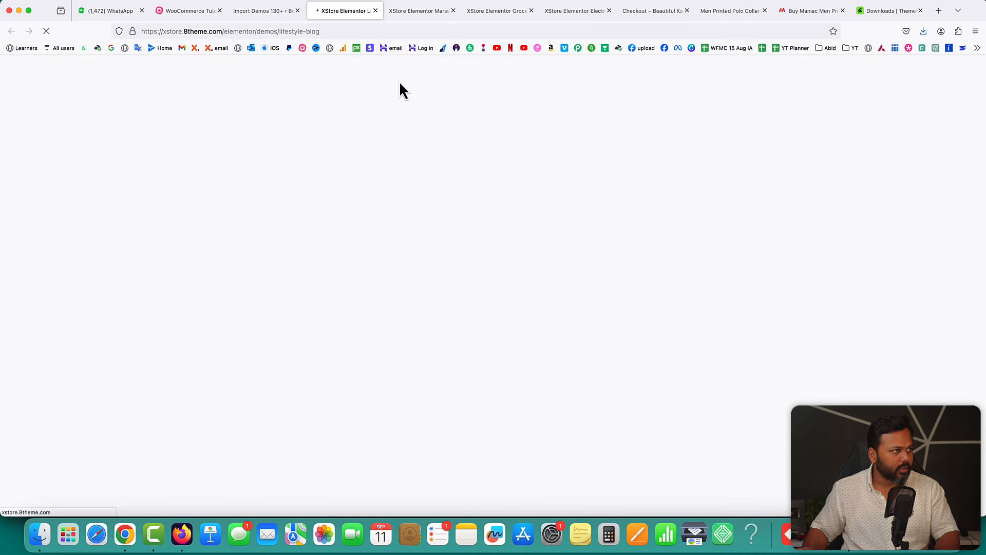
scroll(793, 229, down, 5)
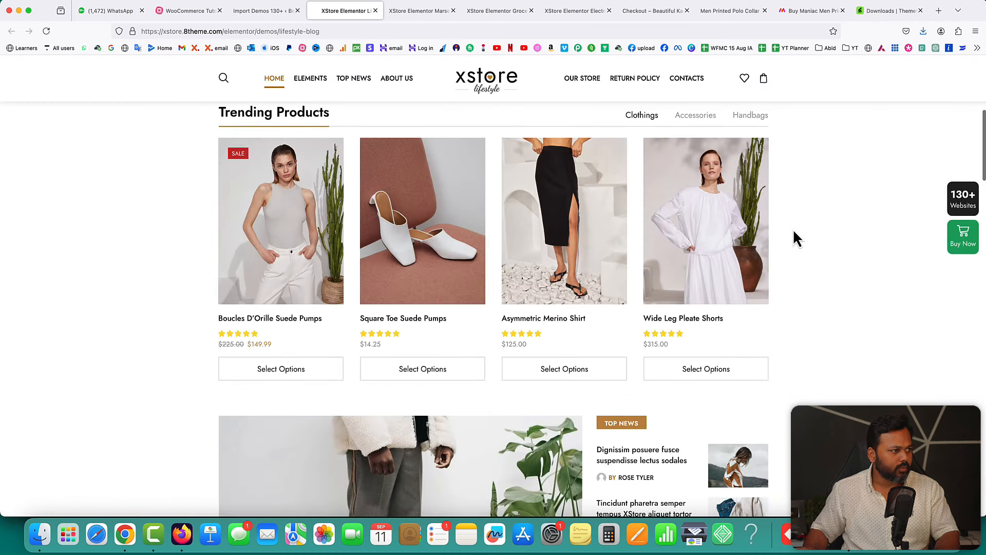
scroll(794, 232, down, 6)
scroll(793, 229, down, 3)
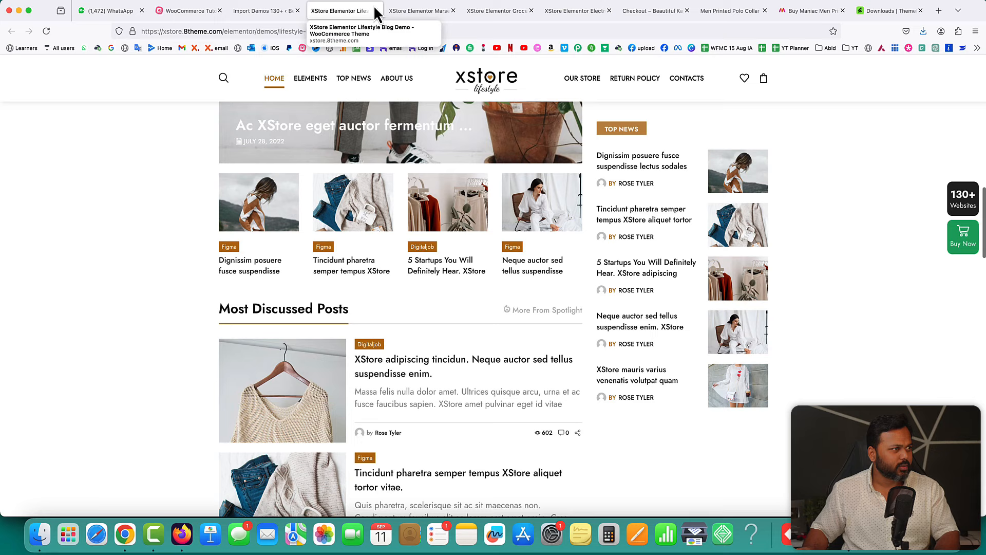
click(376, 10)
scroll(673, 309, down, 6)
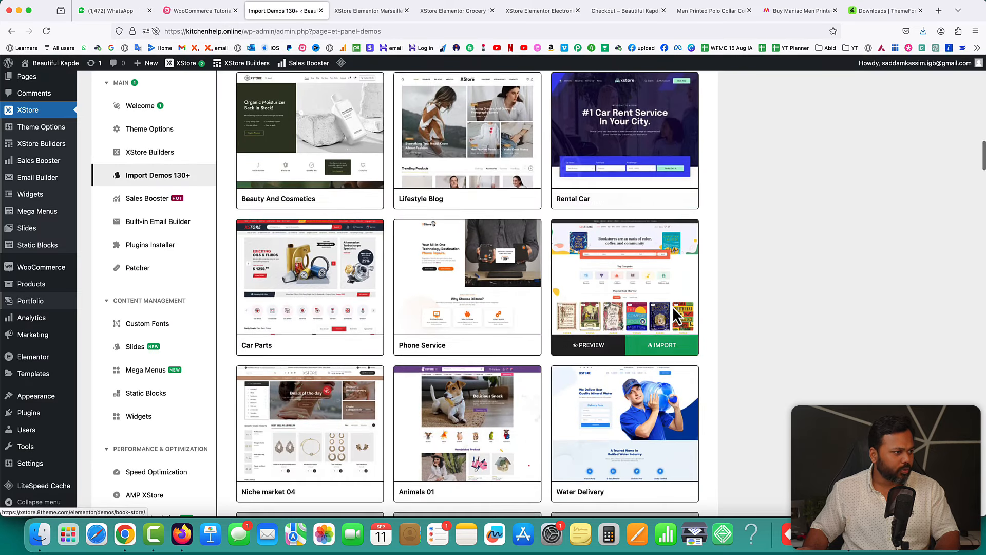
- Preview the Niche market 04 jewellery demo
click(288, 325)
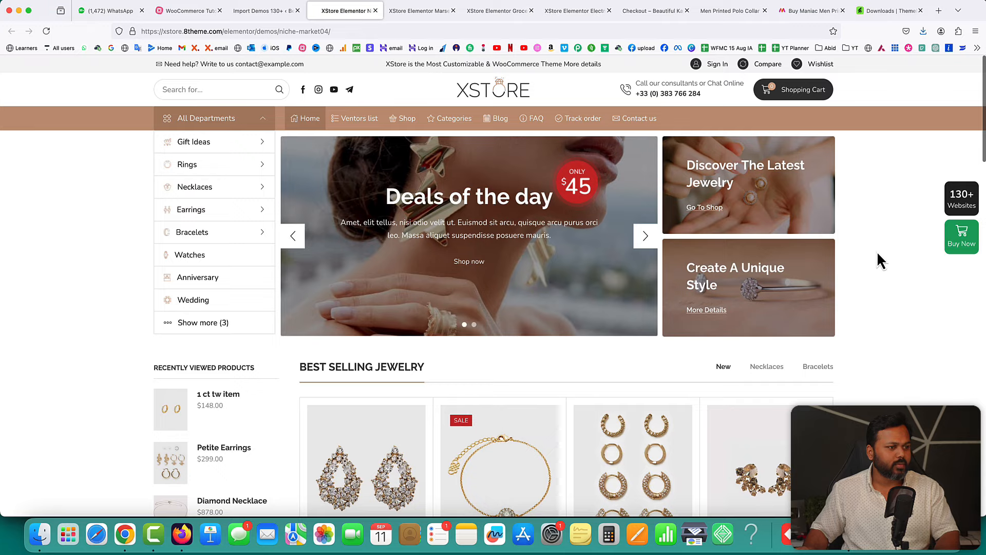
scroll(879, 246, down, 5)
scroll(879, 247, up, 6)
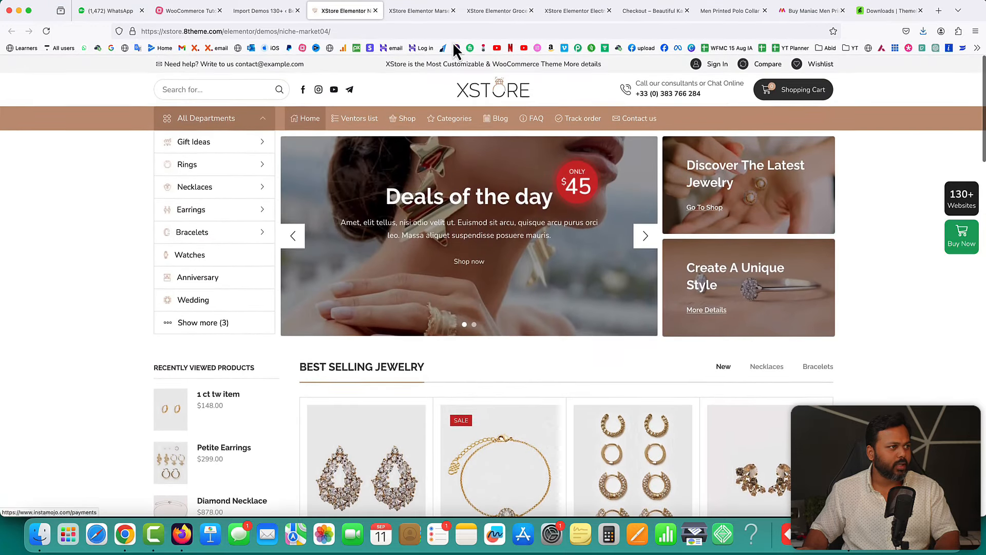
- Close the Marseille04, leftover and ThemeForest downloads tabs, returning to Import Demos 130+
click(453, 10)
click(453, 10)
click(453, 10)
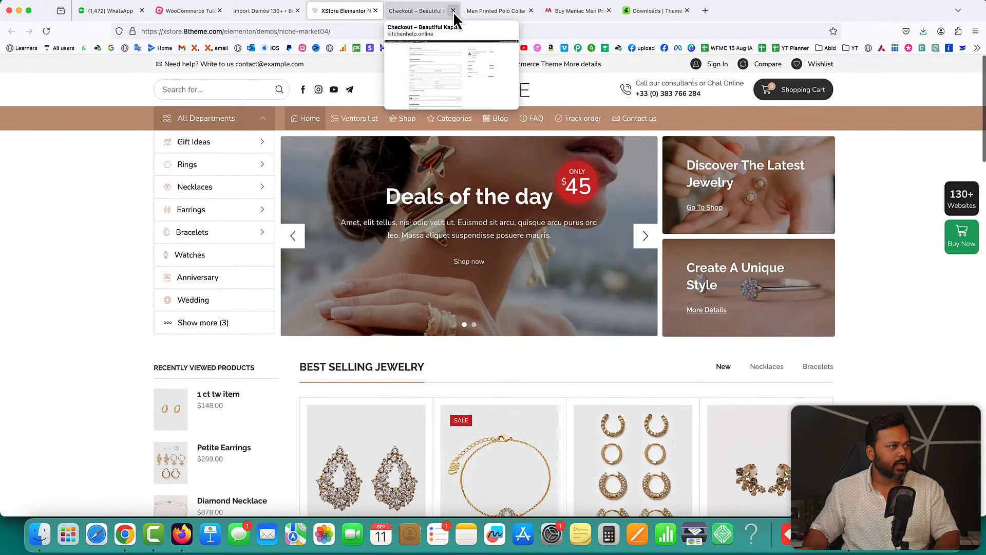
click(453, 10)
click(453, 10)
click(453, 10)
click(454, 11)
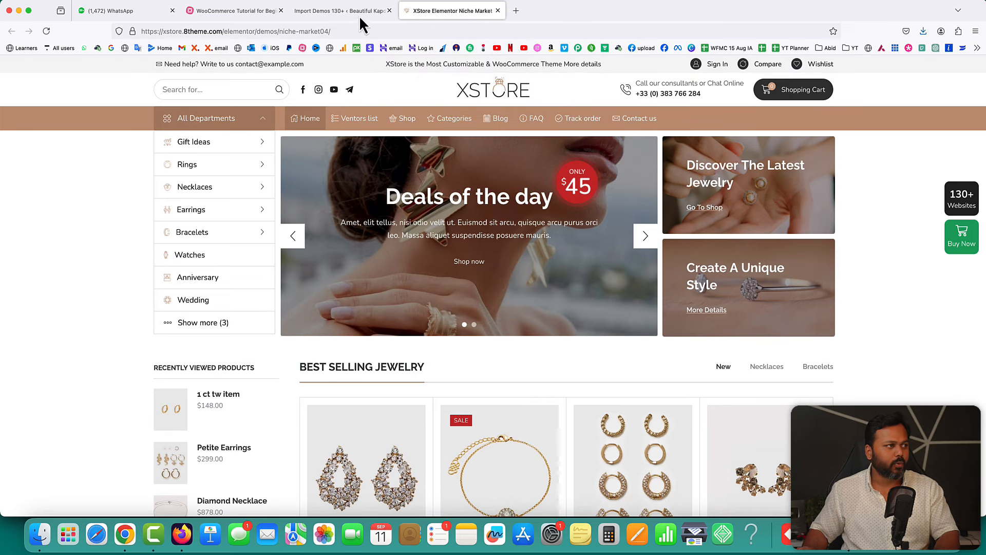
click(349, 11)
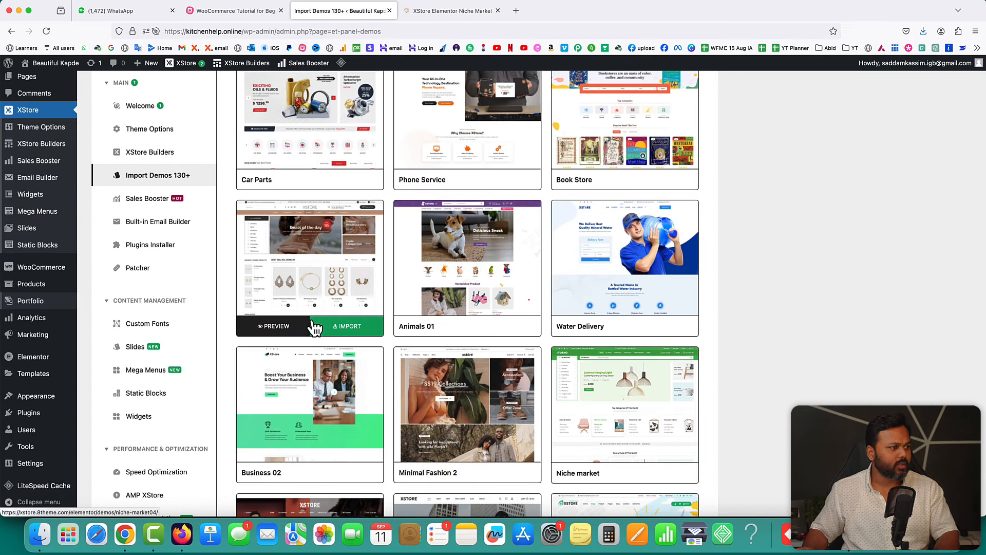
- Start the Niche market 04 import and skip the child theme step
click(351, 333)
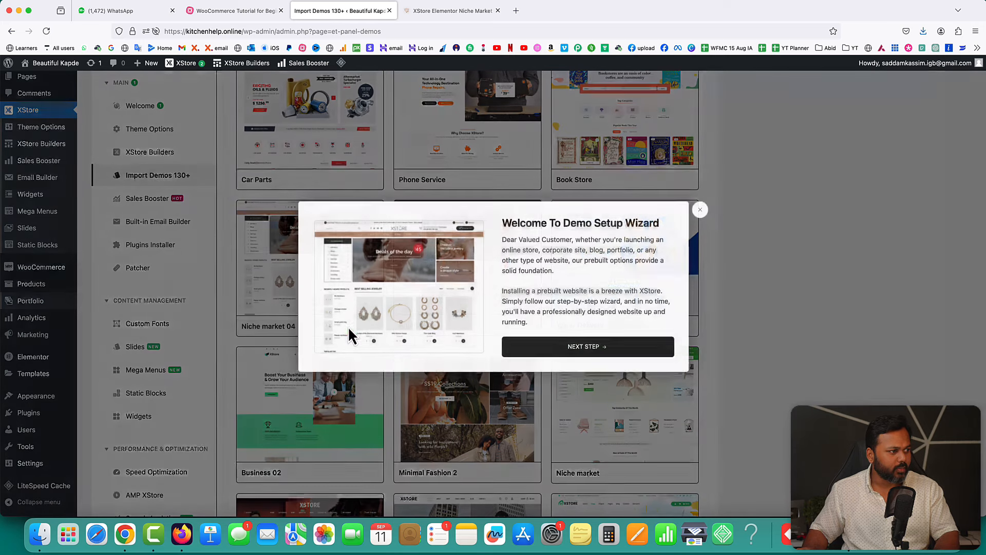
click(581, 348)
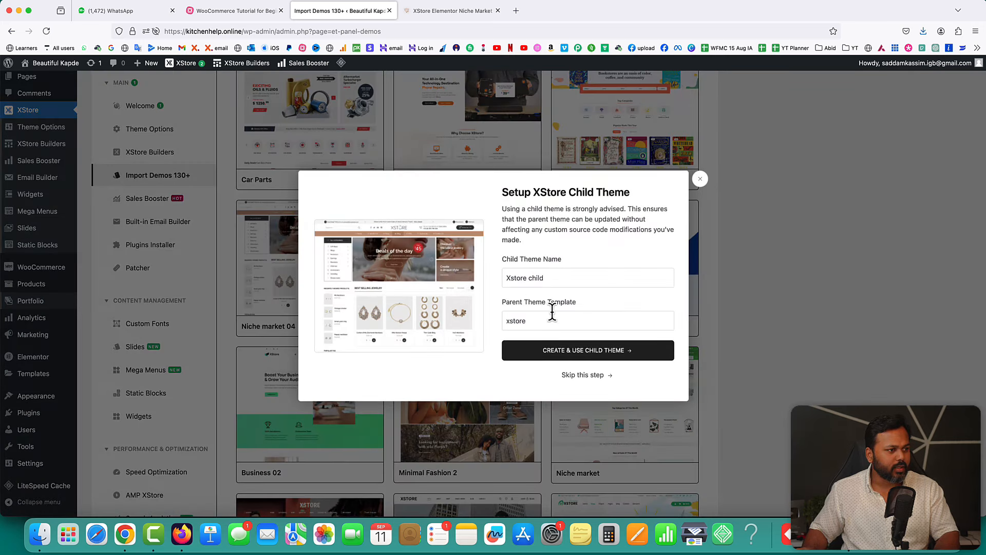
click(583, 376)
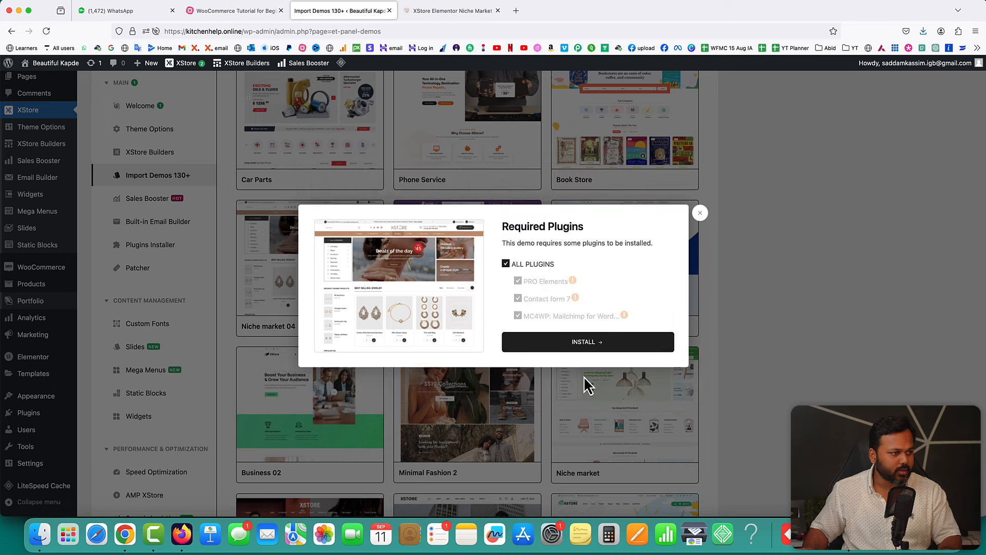
- Install only the Contact form 7 and MC4WP plugins instead of all plugins
click(508, 266)
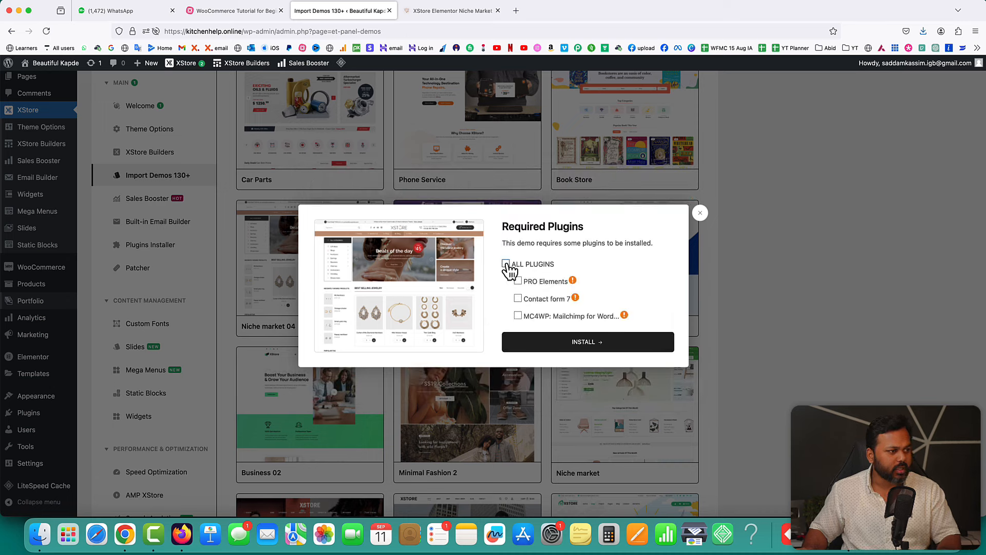
click(519, 298)
click(518, 315)
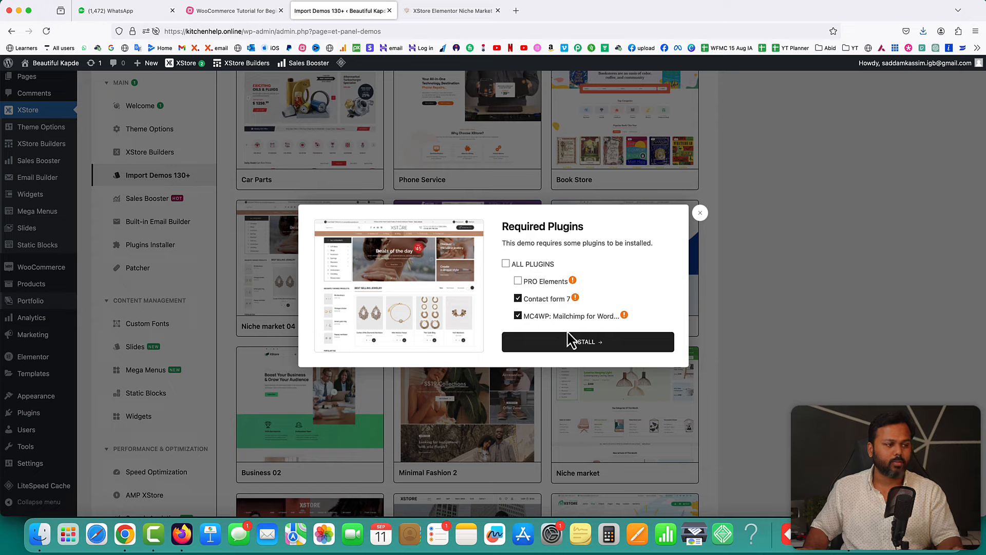
click(581, 343)
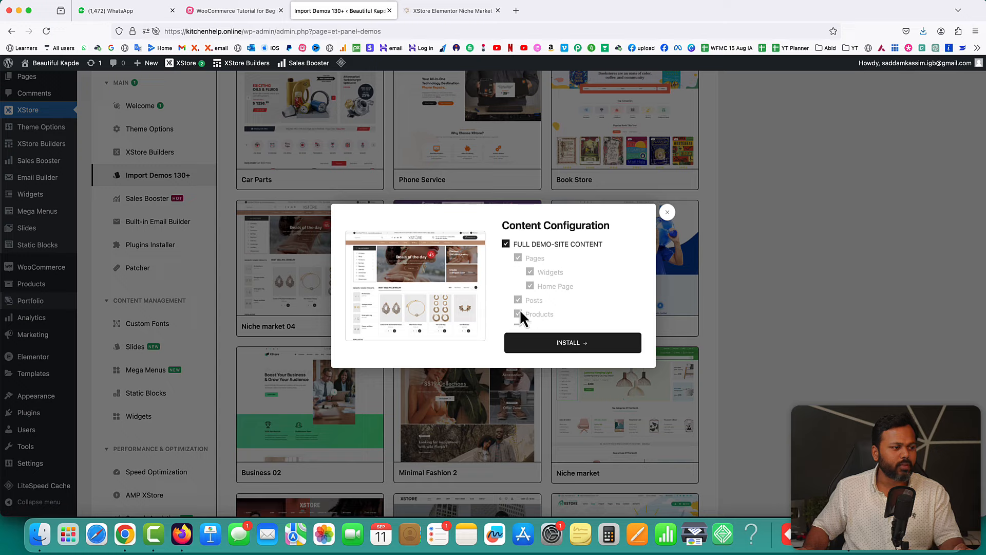
- Install Full demo-site content until Niche Market 04 reports success, then preview the website
scroll(575, 288, down, 5)
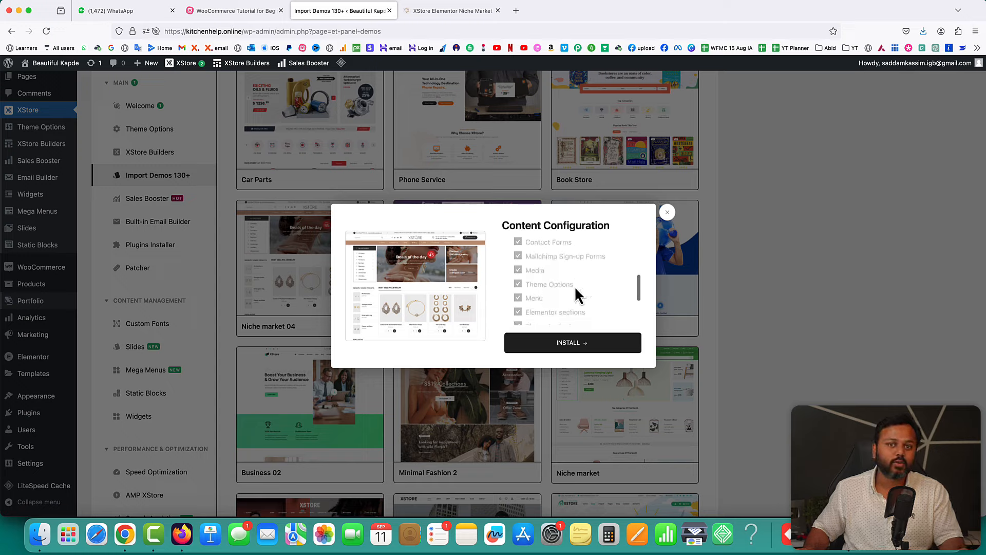
scroll(575, 294, up, 5)
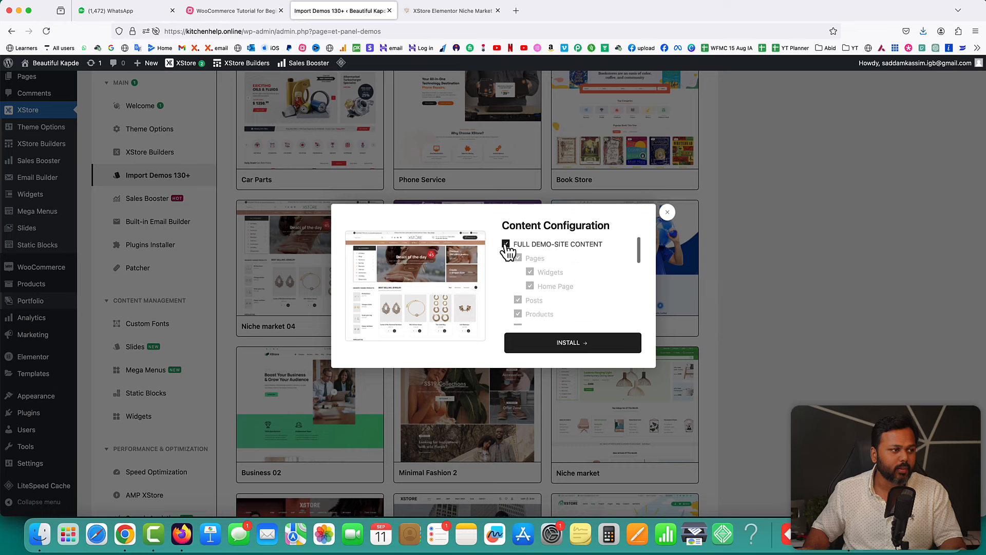
click(572, 341)
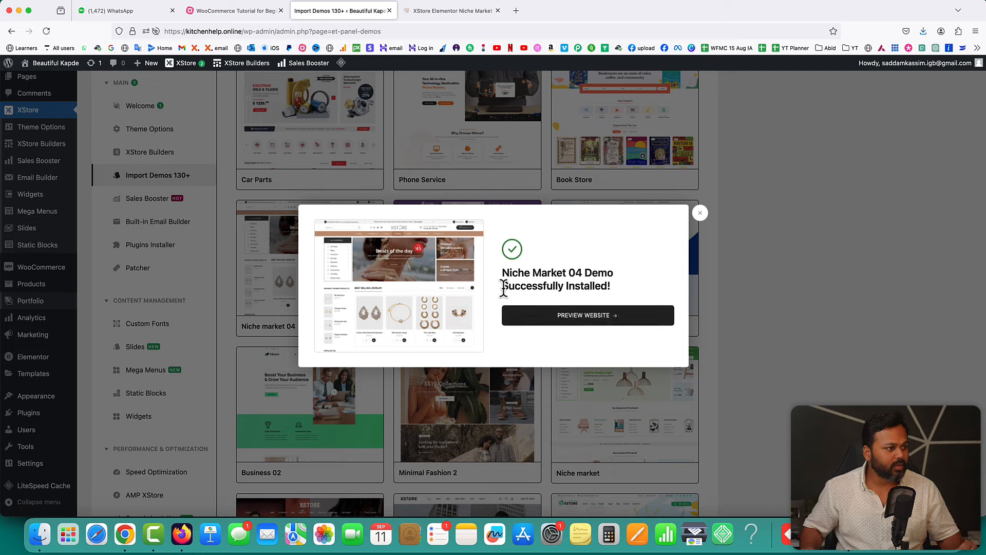
drag(502, 286, 612, 292)
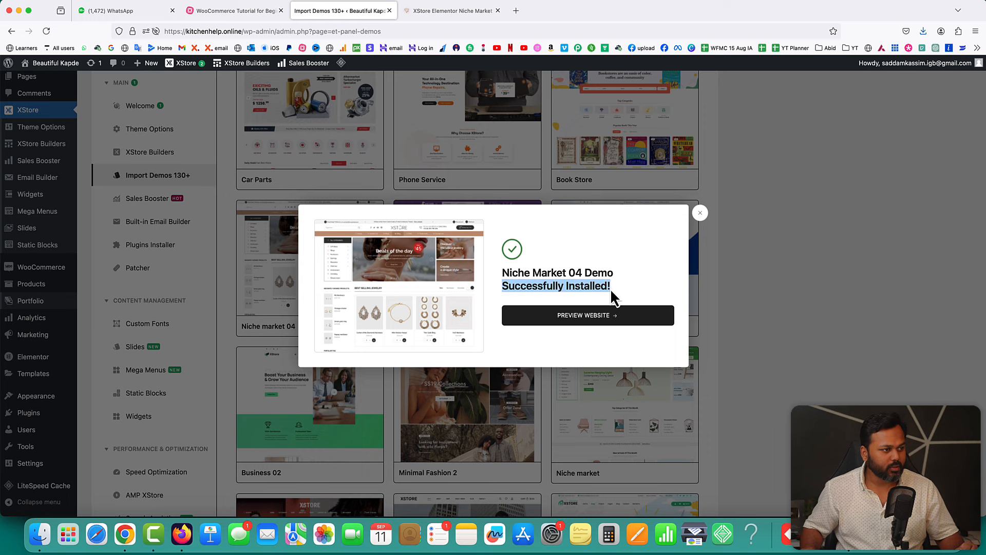
click(592, 322)
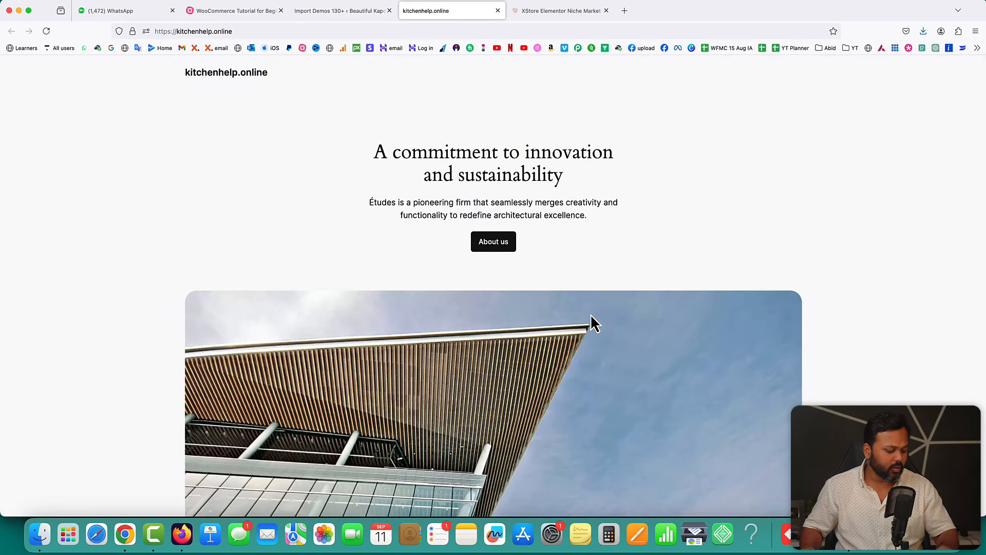
- Reload the storefront to show the new jewellery demo homepage and scroll down it
key(super+r)
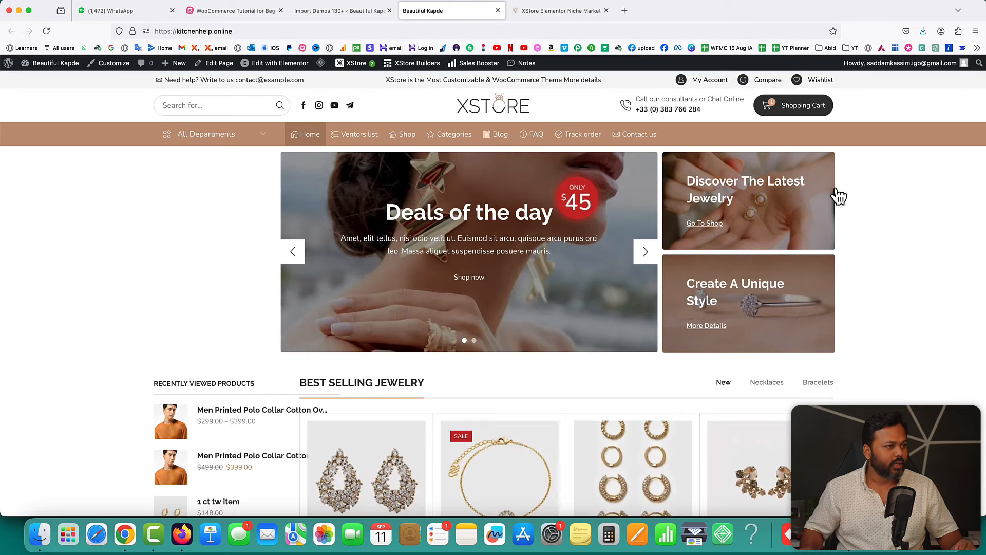
scroll(903, 190, down, 5)
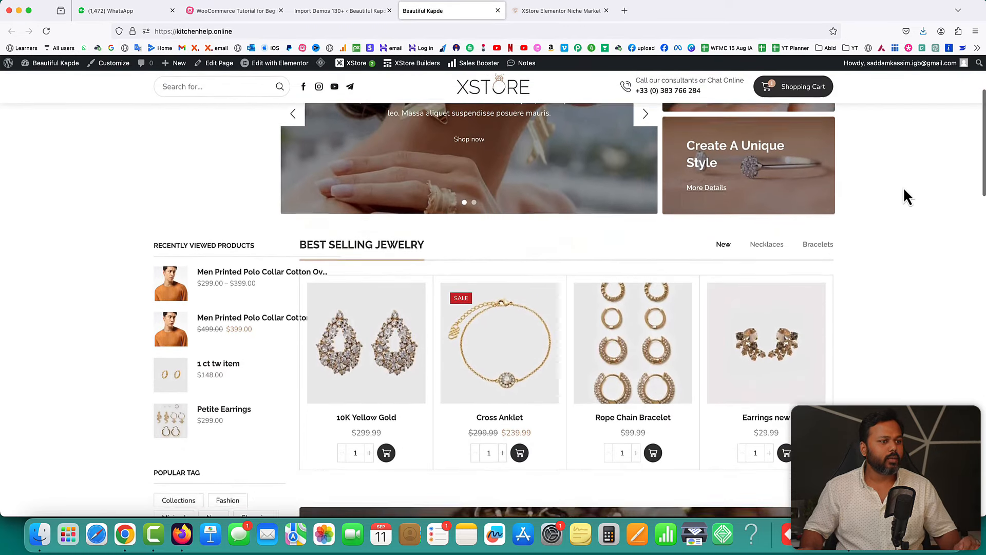
scroll(903, 190, down, 2)
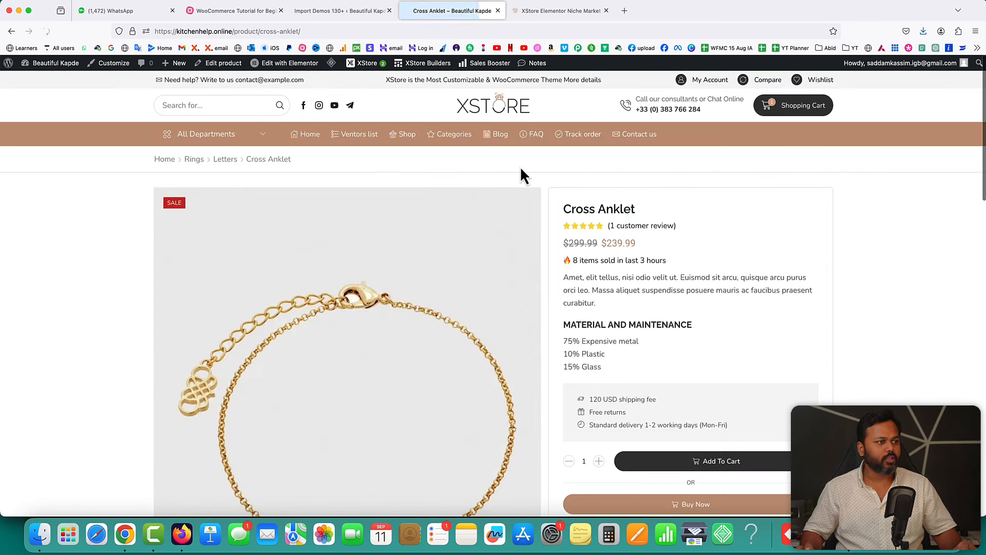
scroll(747, 257, down, 3)
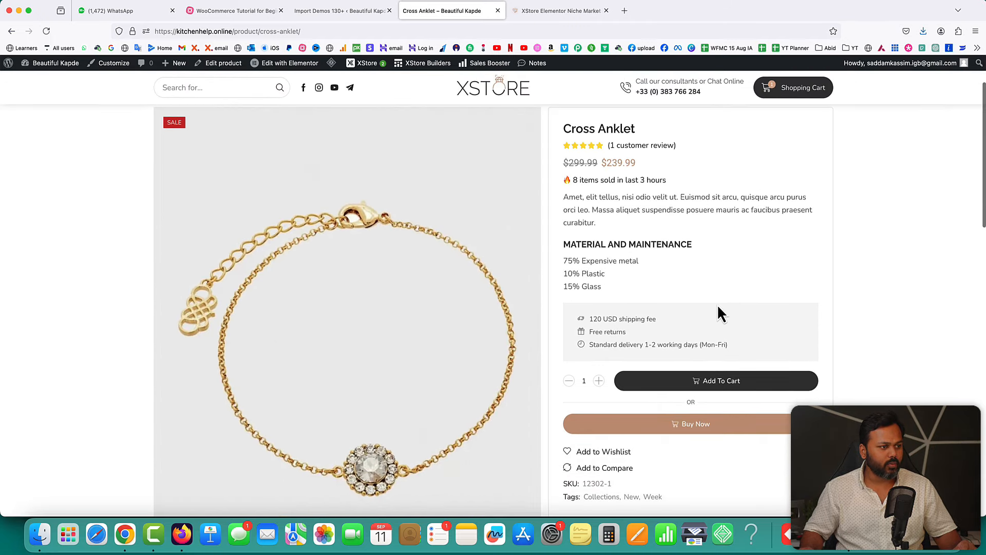
scroll(717, 304, down, 1)
scroll(708, 316, down, 2)
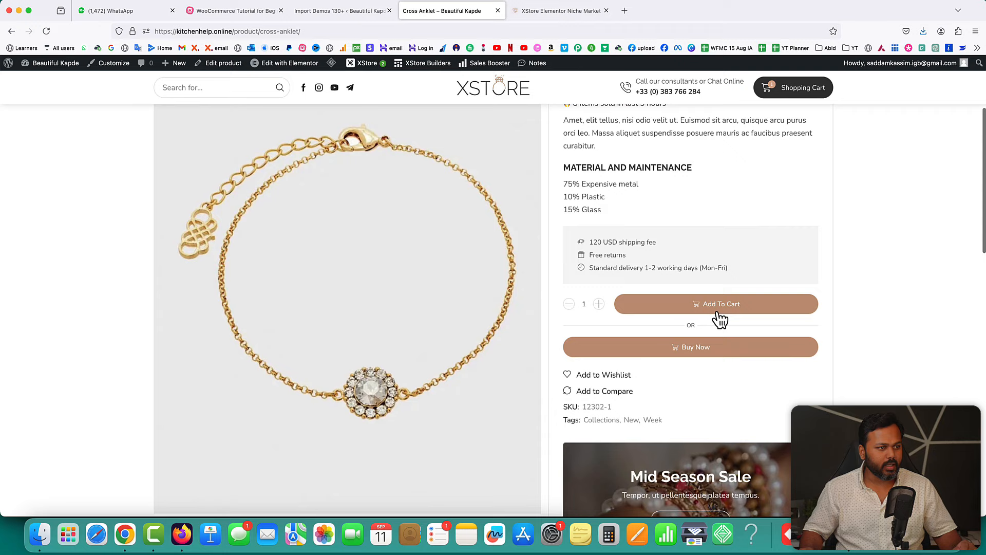
scroll(690, 354, down, 2)
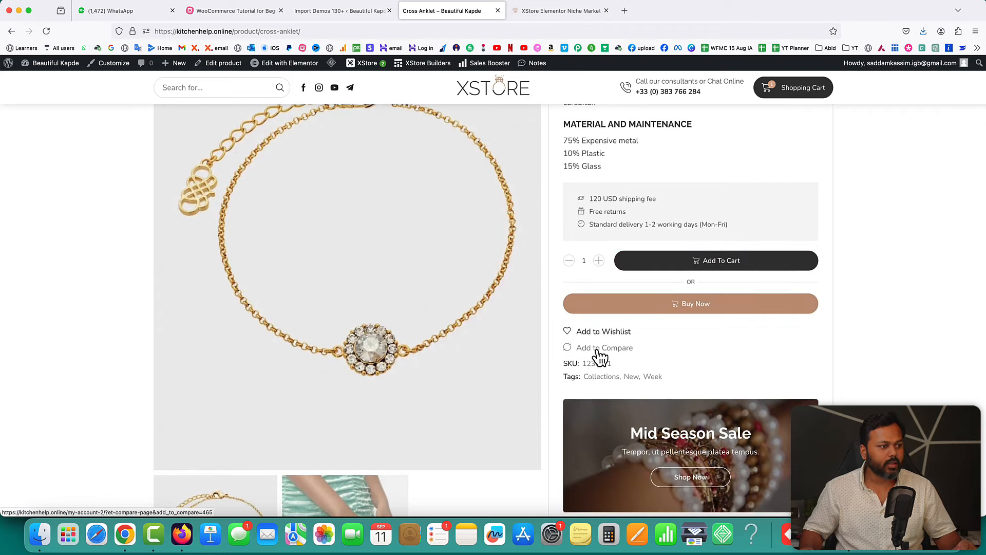
scroll(677, 355, down, 6)
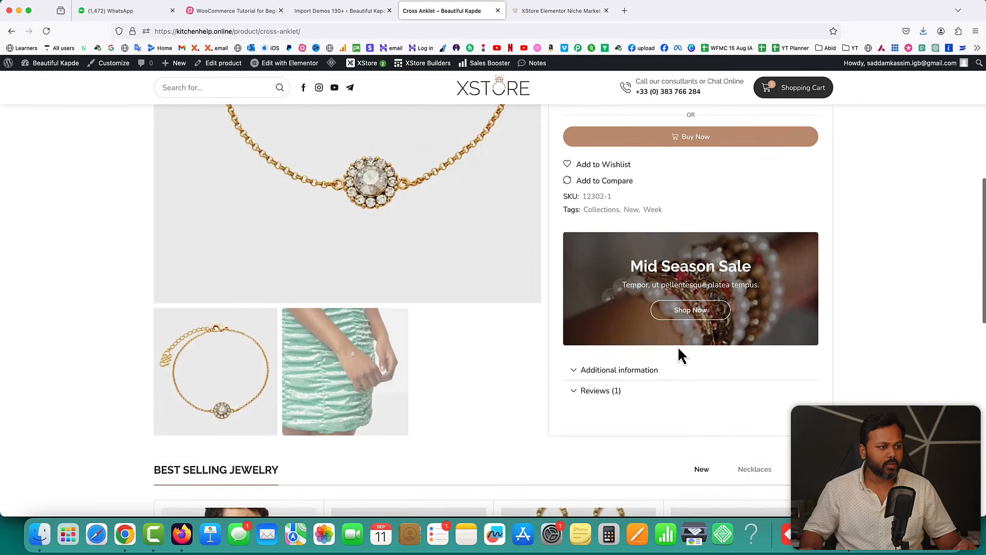
scroll(681, 354, down, 7)
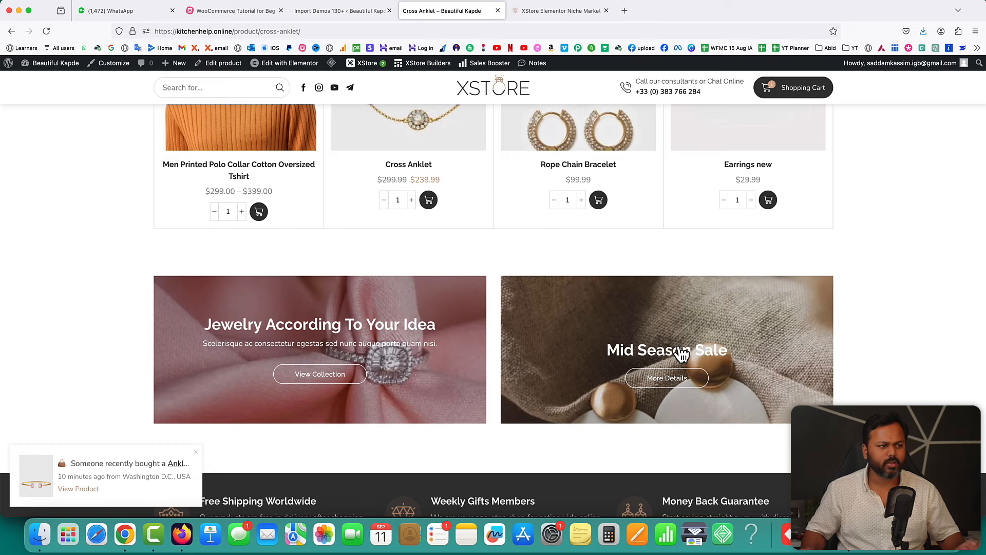
scroll(682, 353, up, 20)
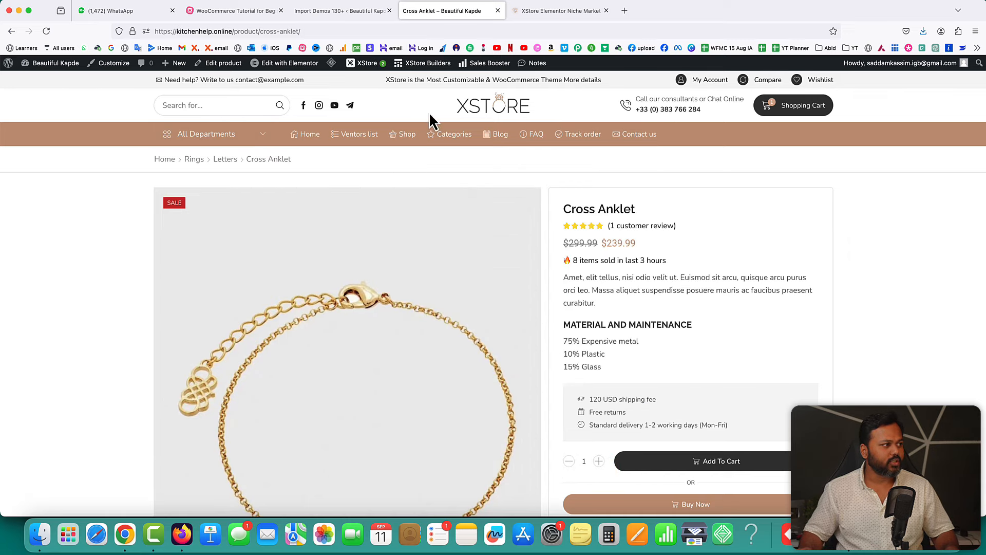
- Return to the storefront homepage and advance the Deals of the day slider twice
click(493, 110)
scroll(513, 272, down, 2)
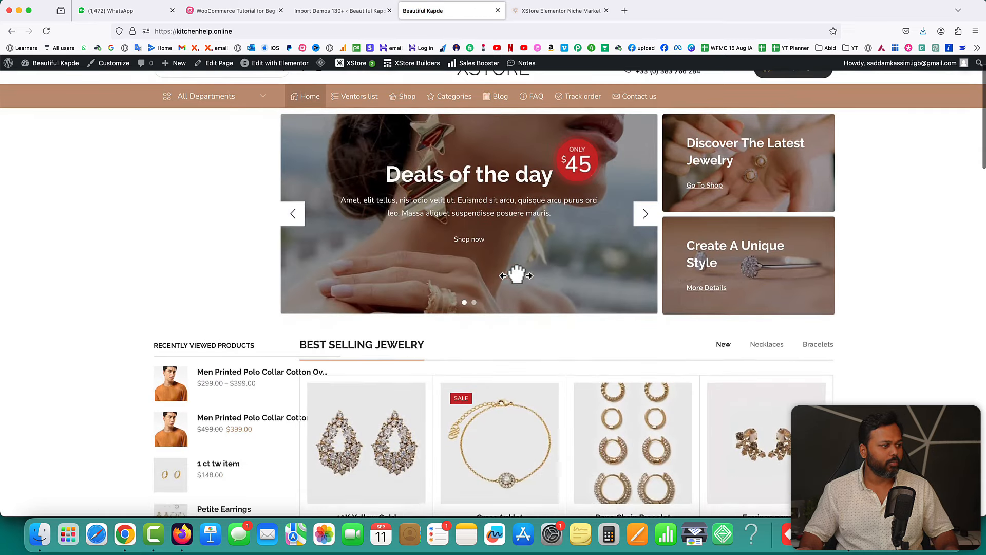
scroll(524, 271, up, 2)
click(647, 251)
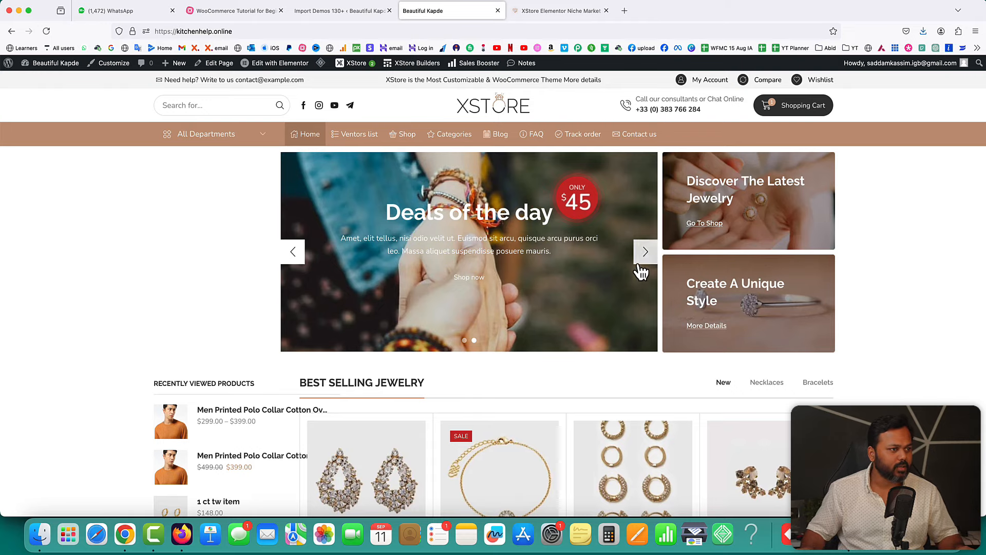
click(642, 259)
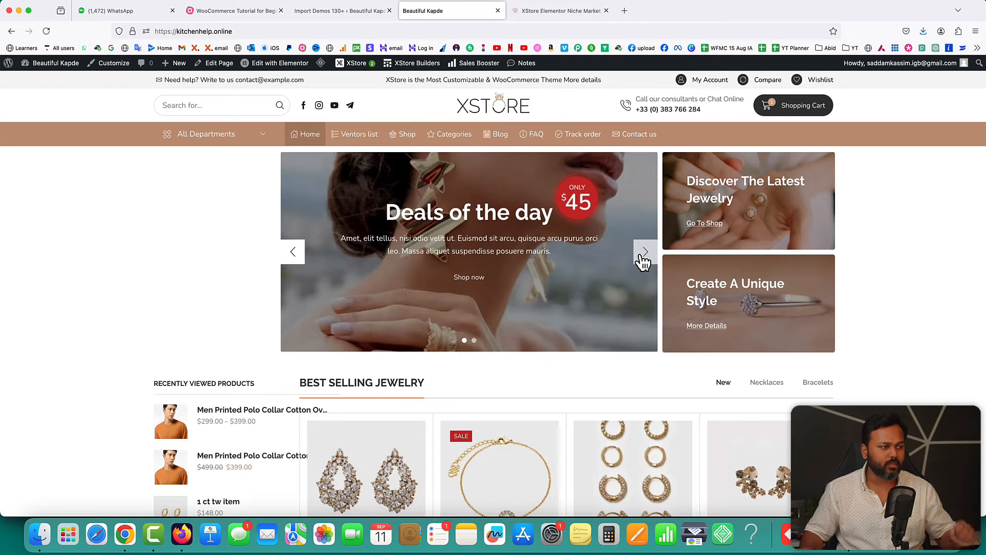
- Scroll to New Items and flip through the orange t-shirt's photos to its back view
scroll(763, 328, down, 6)
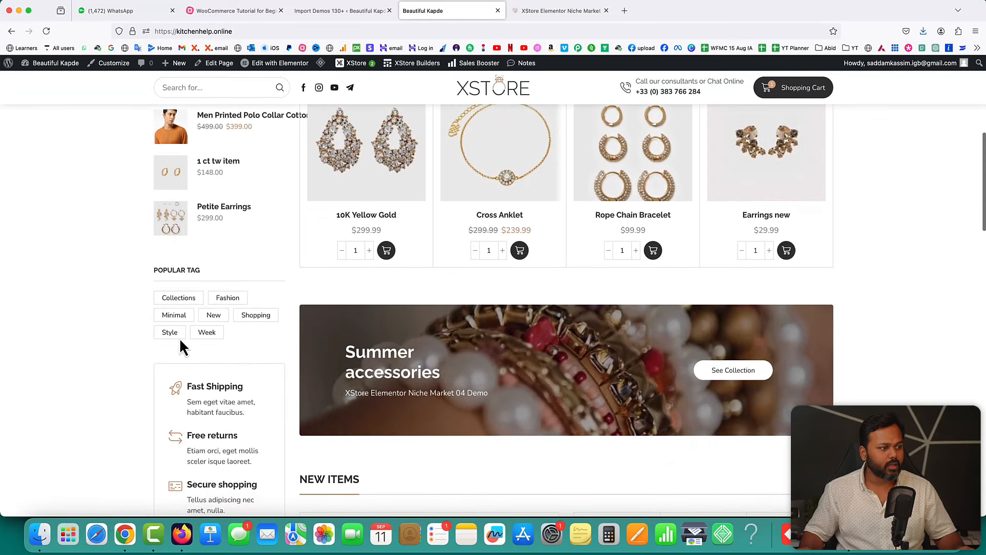
scroll(691, 386, down, 3)
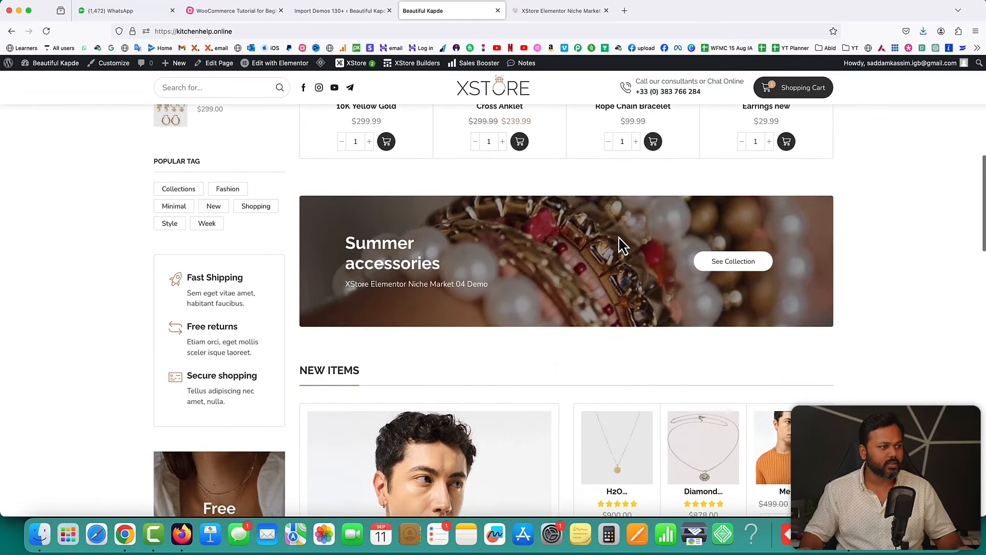
scroll(645, 311, down, 6)
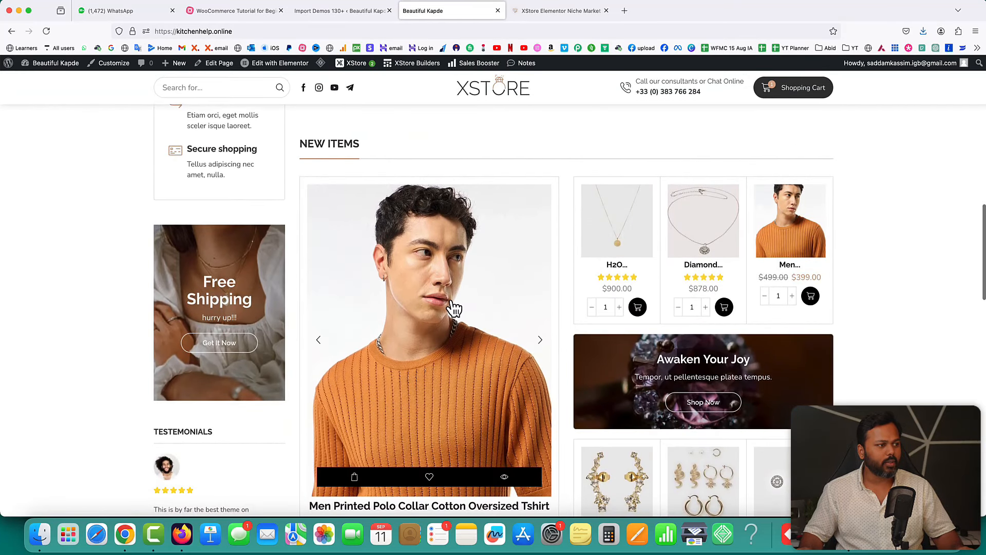
scroll(454, 309, down, 2)
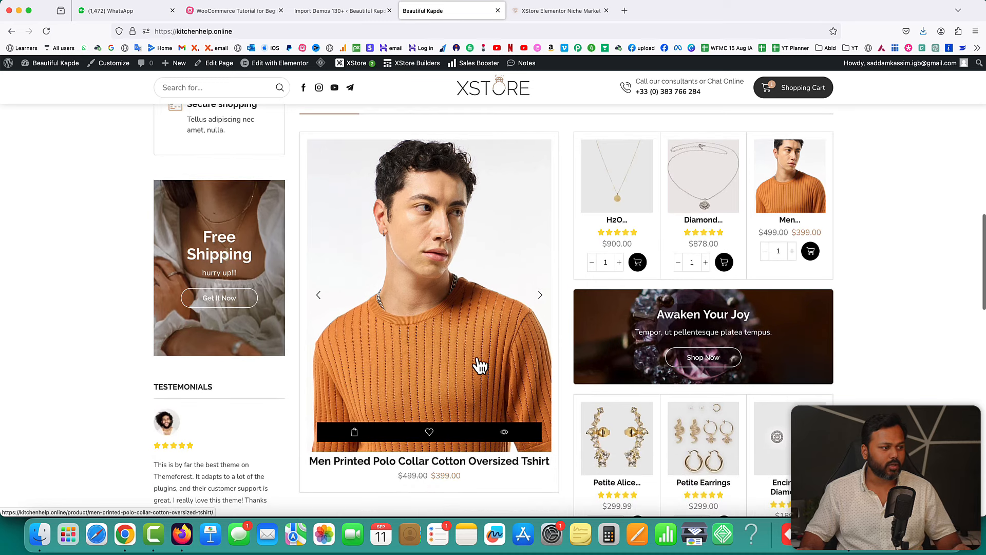
click(543, 298)
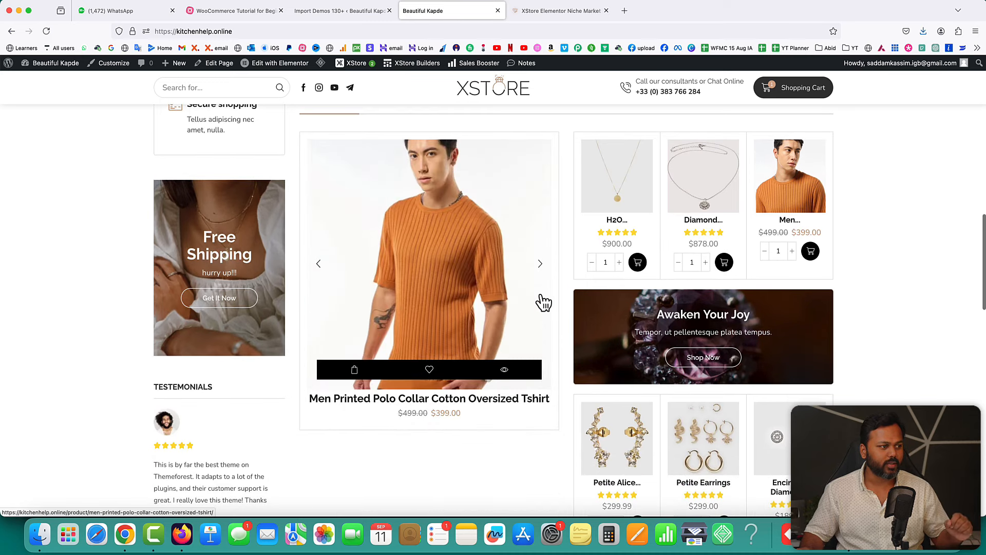
click(540, 264)
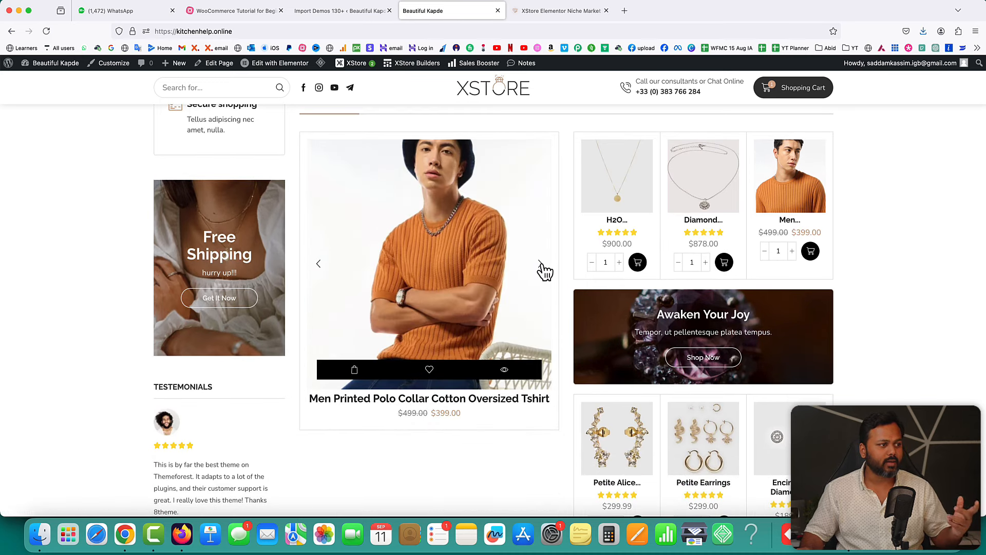
click(541, 264)
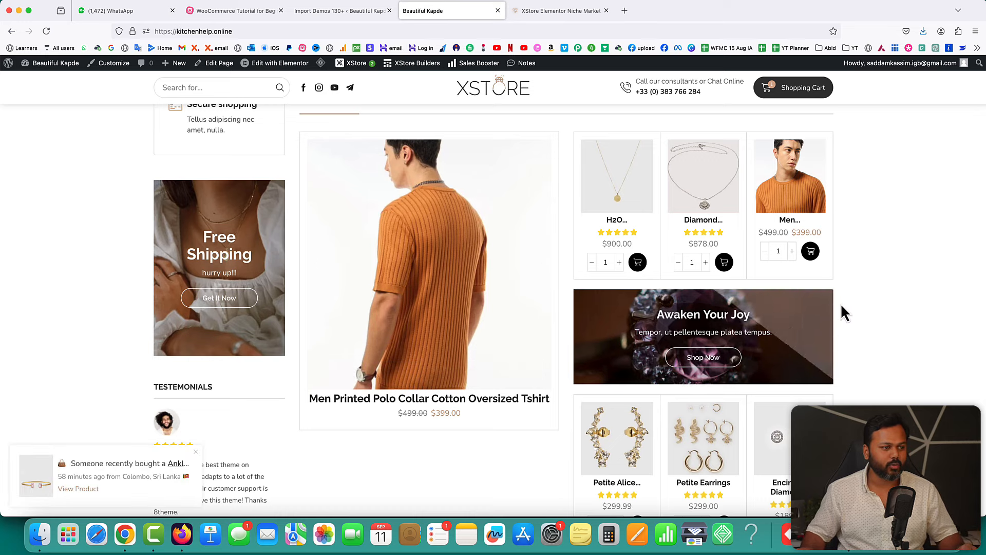
mouse_move(458, 240)
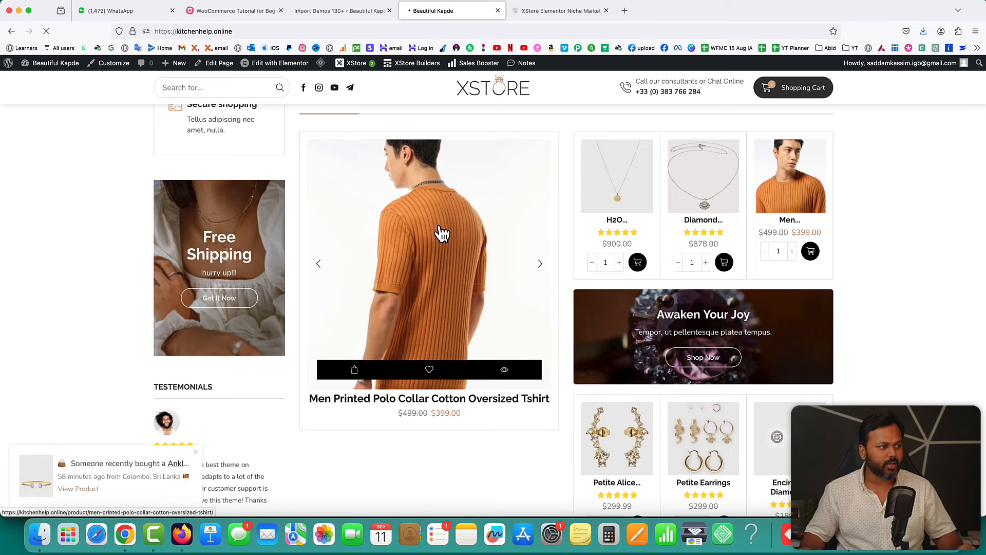
- Scroll the polo shirt page down to Best Selling Jewelry, then switch to the tutorial mind map
scroll(784, 286, down, 2)
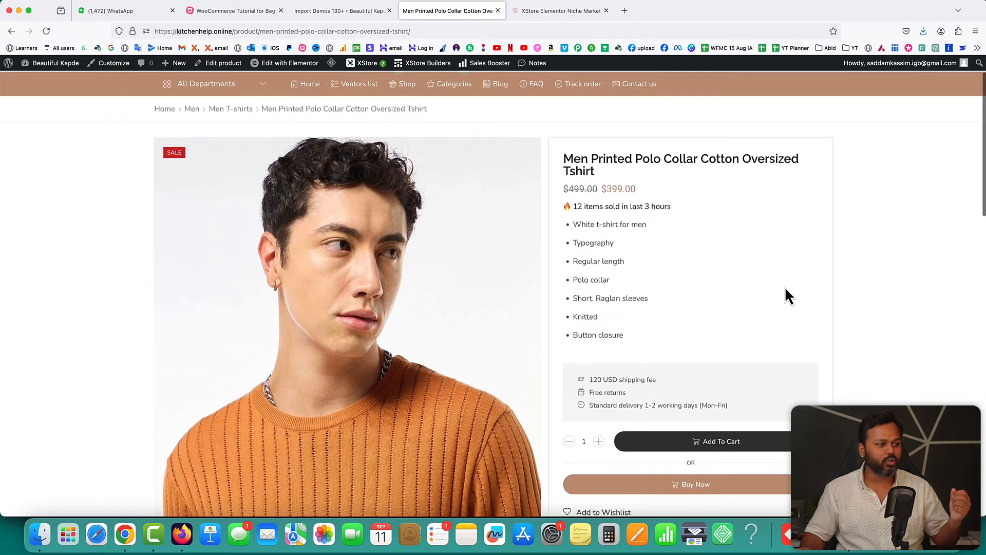
scroll(786, 289, down, 1)
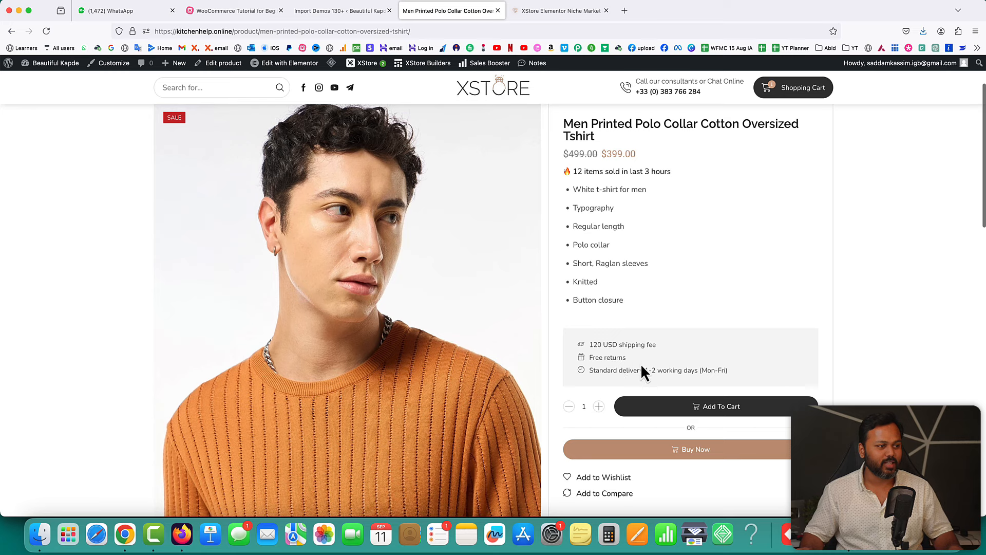
scroll(729, 383, down, 8)
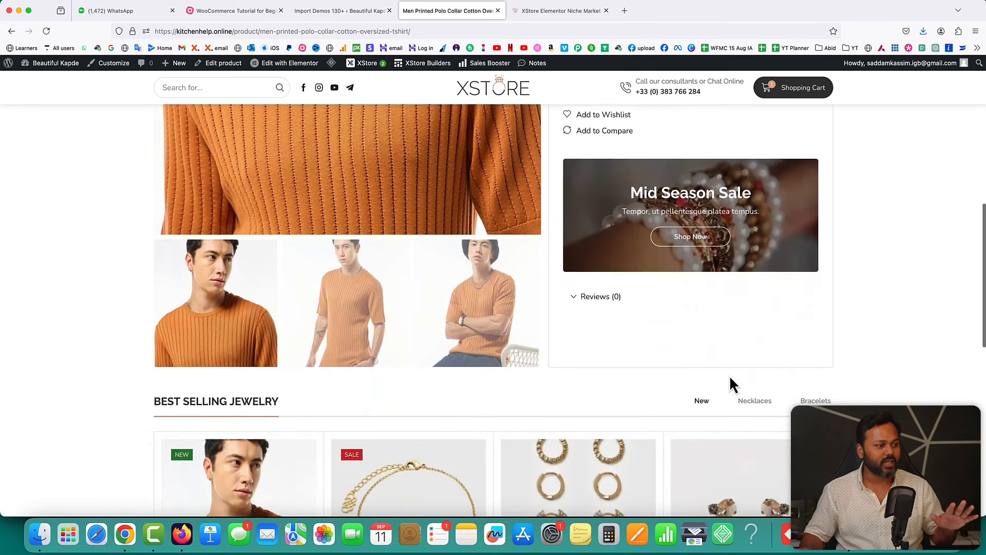
scroll(732, 383, down, 2)
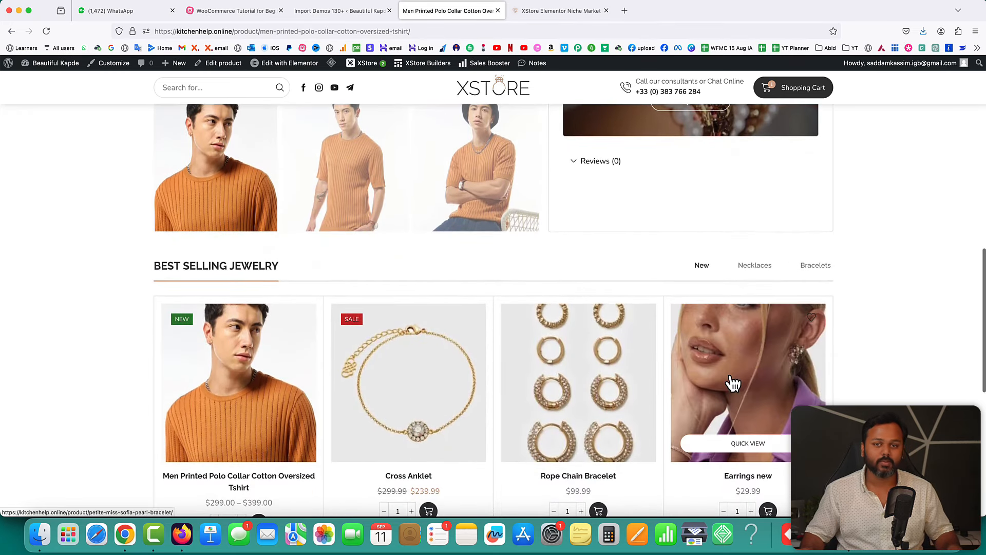
scroll(733, 383, down, 6)
scroll(731, 384, up, 15)
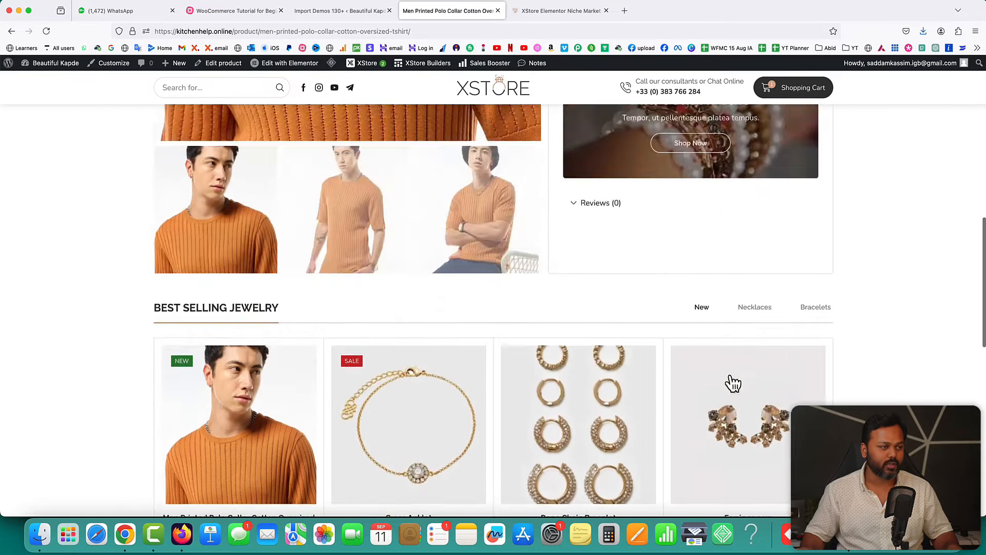
click(230, 11)
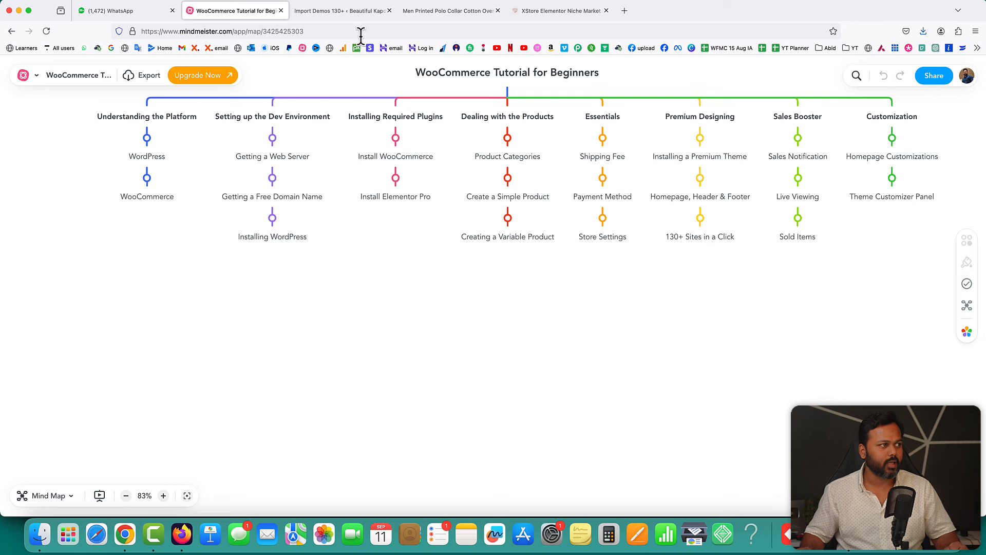
- Switch back to the Men Printed Polo Collar Cotton Oversized Tshirt product page
click(441, 11)
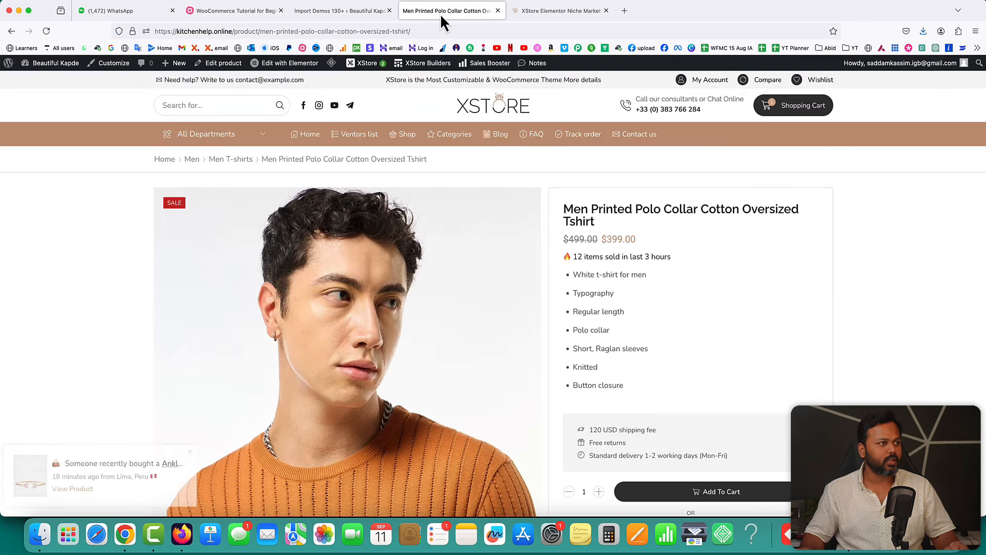
- Close the XStore demo tab and open the Home niche-market04 page in Elementor
click(606, 11)
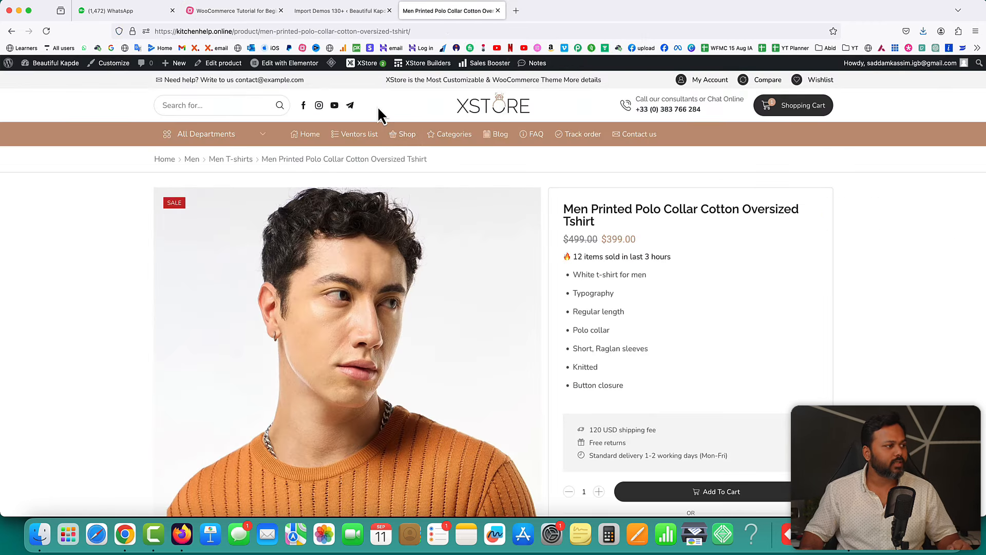
click(310, 136)
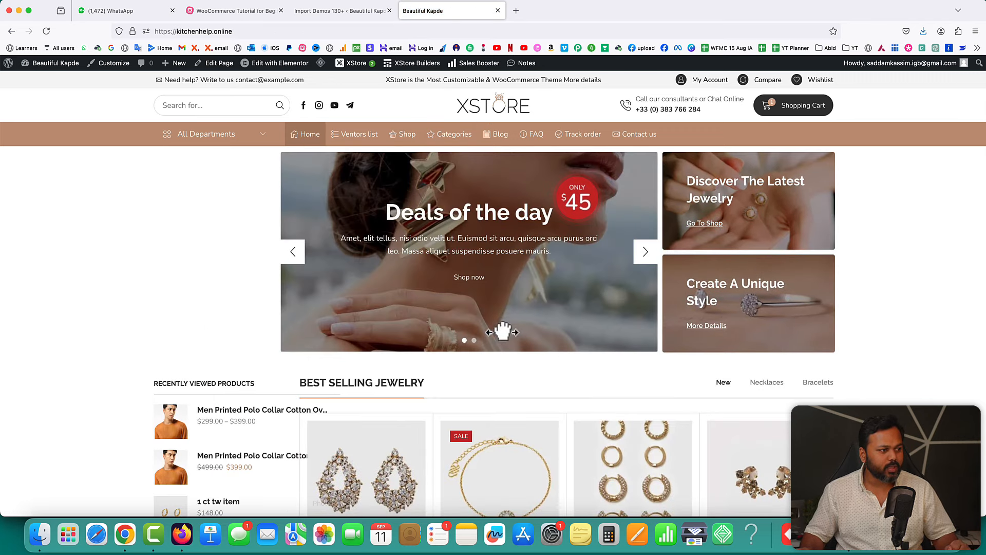
scroll(736, 401, down, 5)
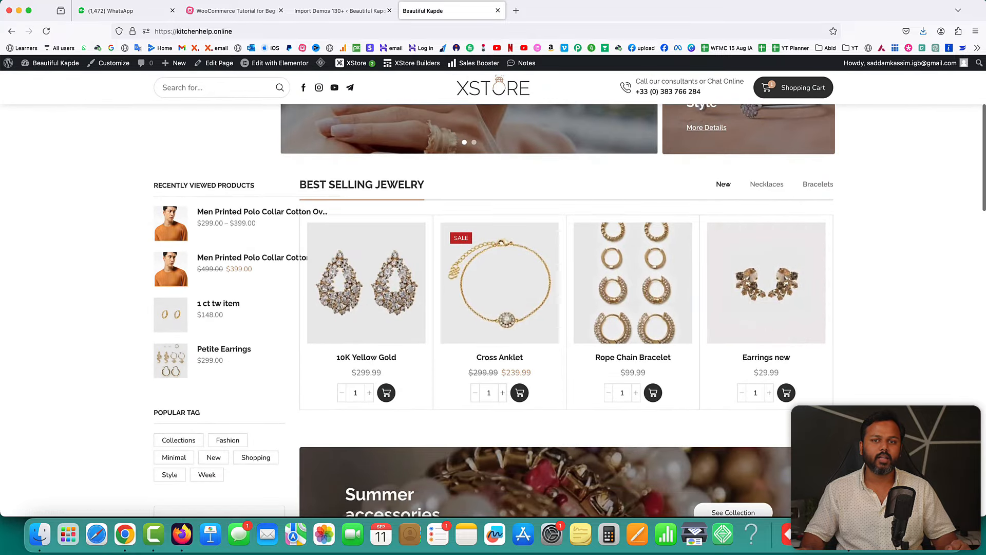
scroll(552, 232, up, 5)
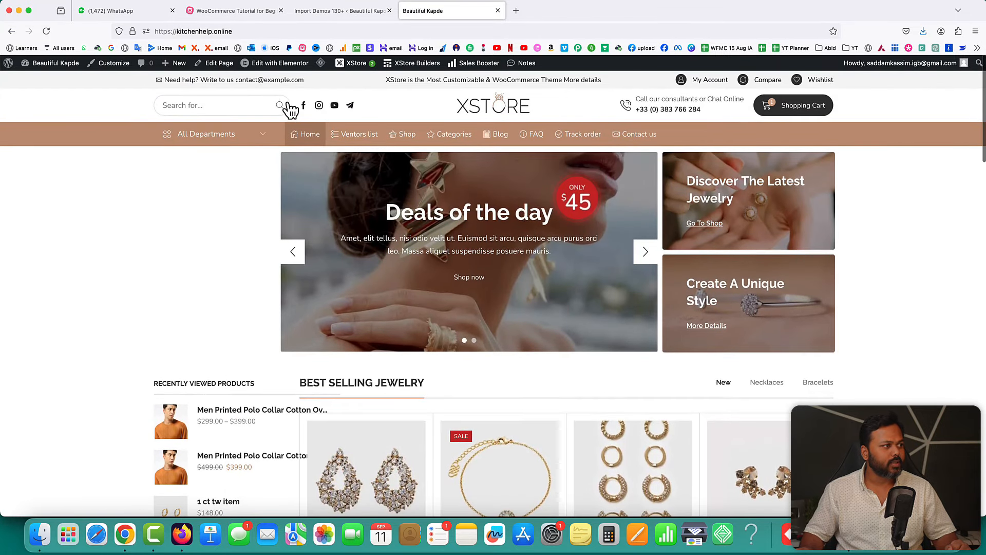
mouse_move(267, 68)
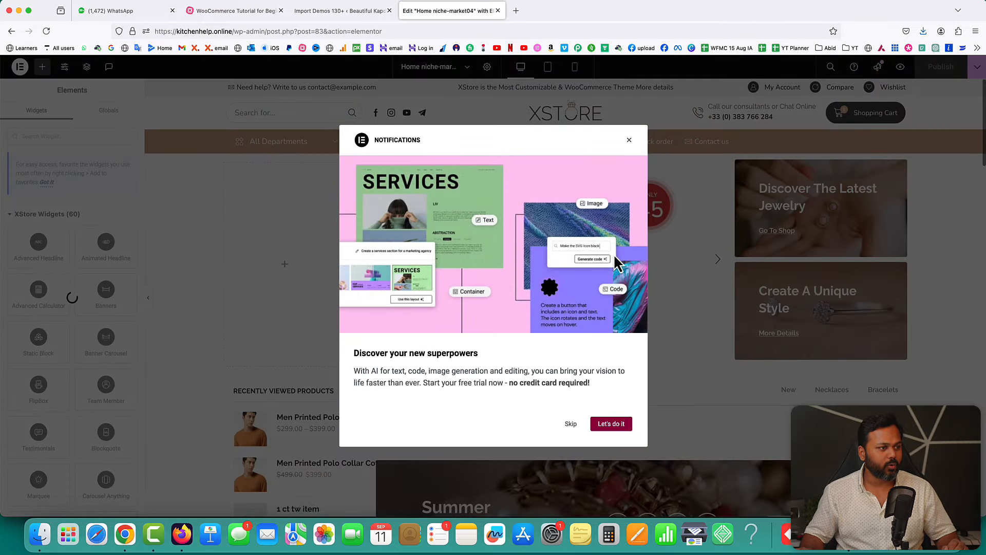
- Dismiss the notifications dialog and set the second banner's image to cropped-v6.jpeg
click(628, 139)
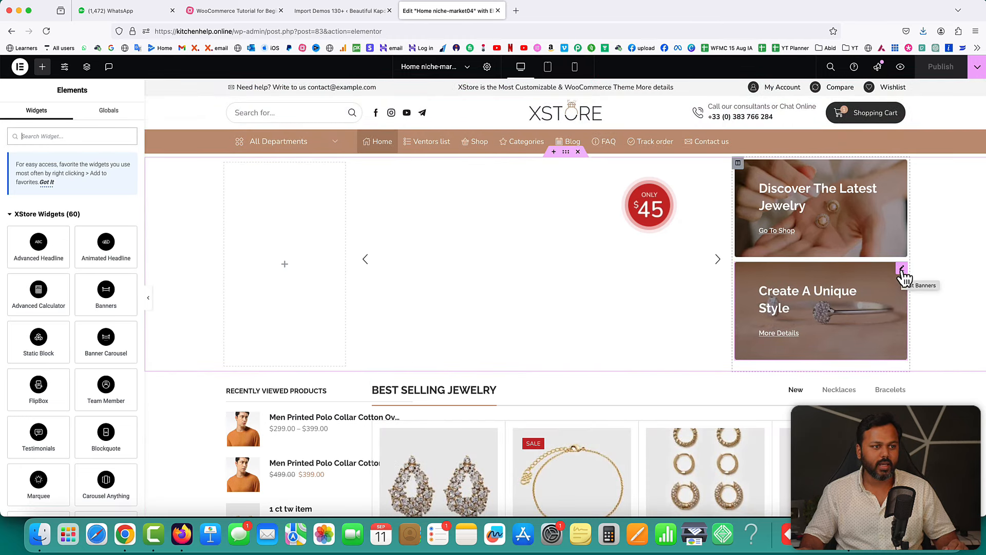
click(902, 272)
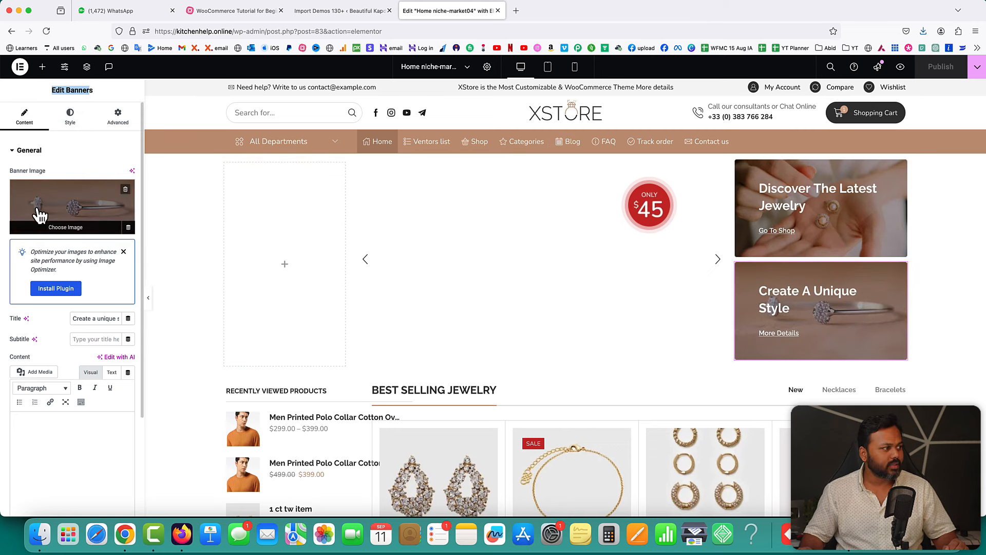
click(66, 227)
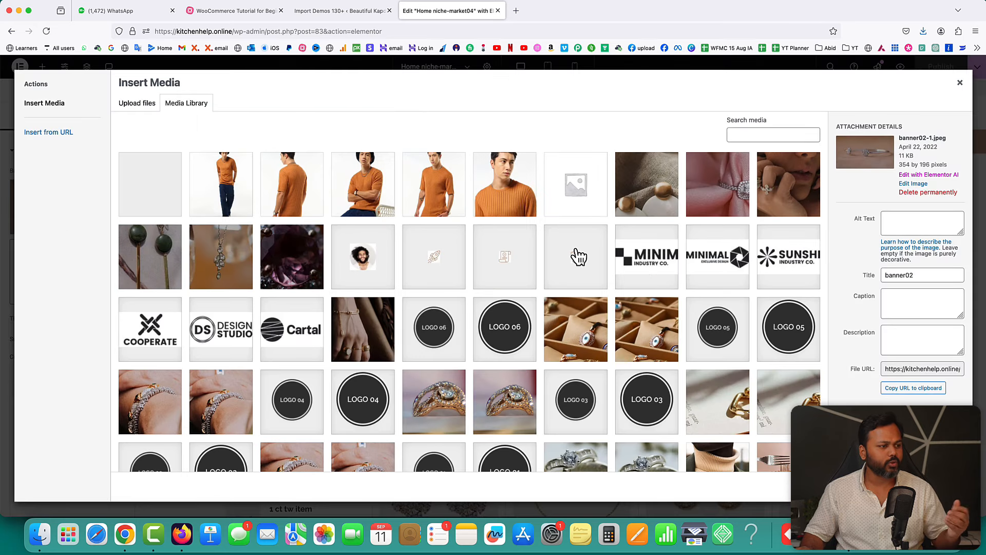
click(573, 332)
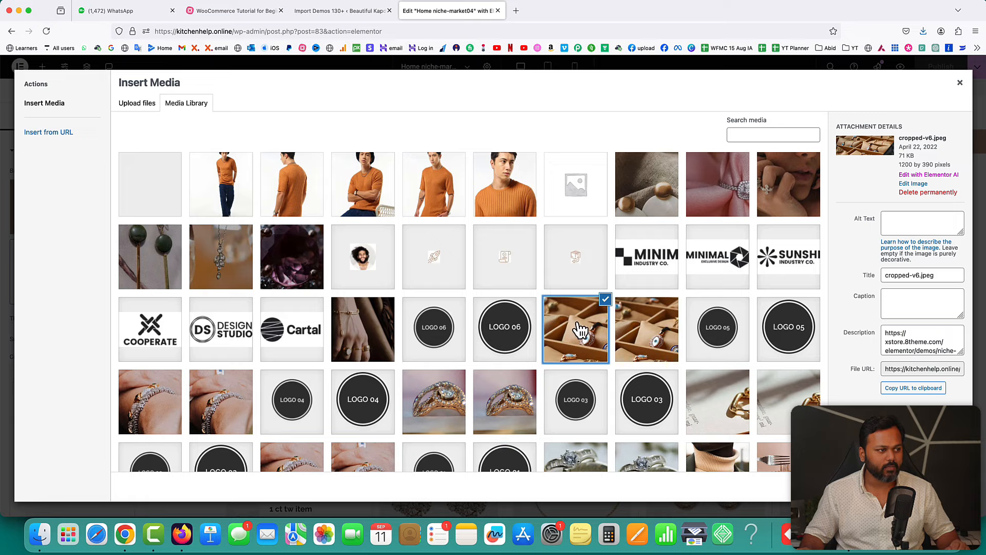
click(133, 106)
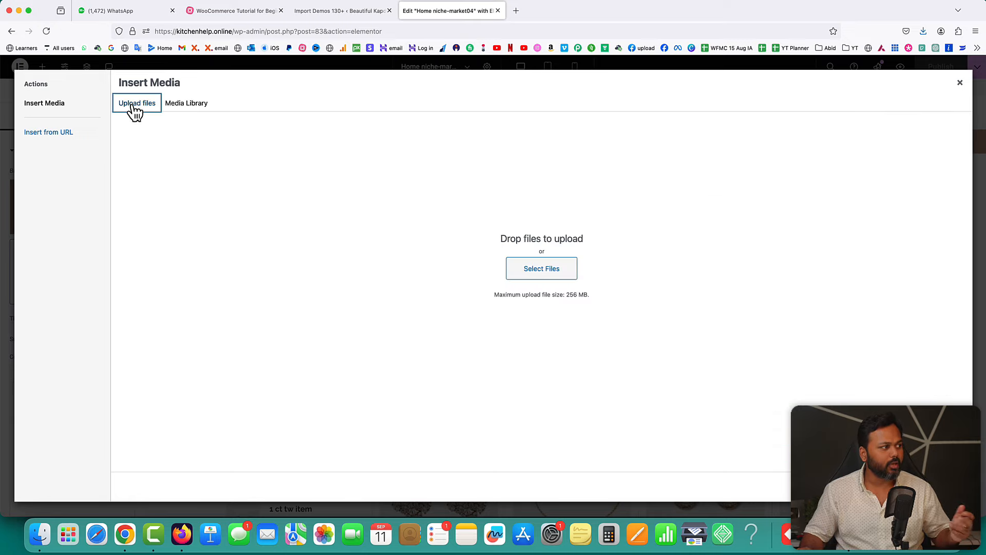
click(194, 107)
click(948, 487)
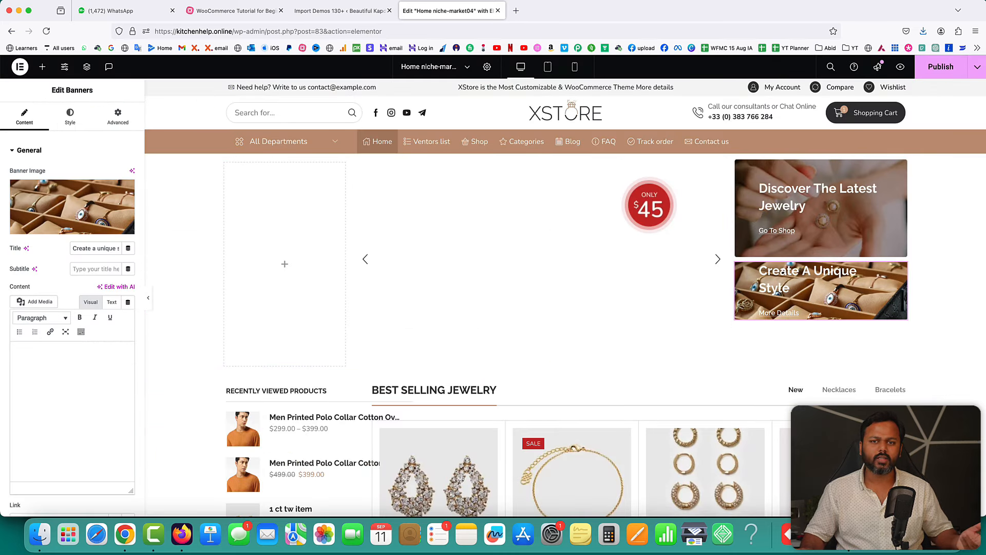
- Replace the banner title 'Create A Unique Style' with a person's full name
mouse_move(89, 202)
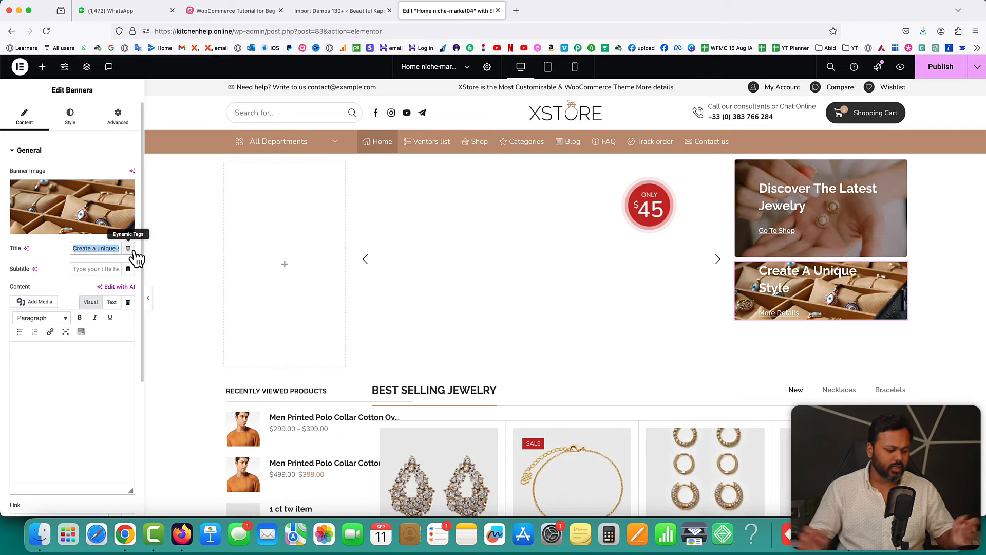
text(Sadd)
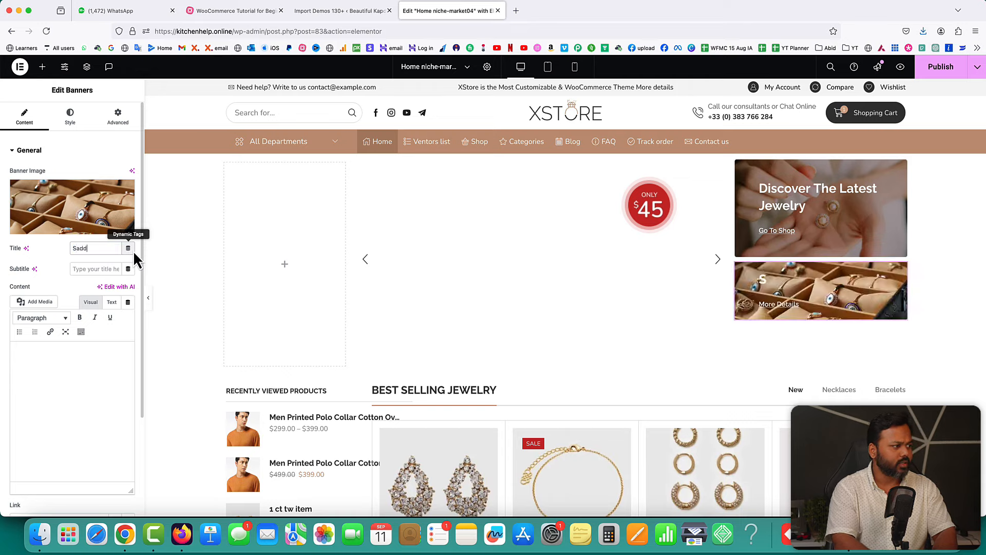
text(am Kassim)
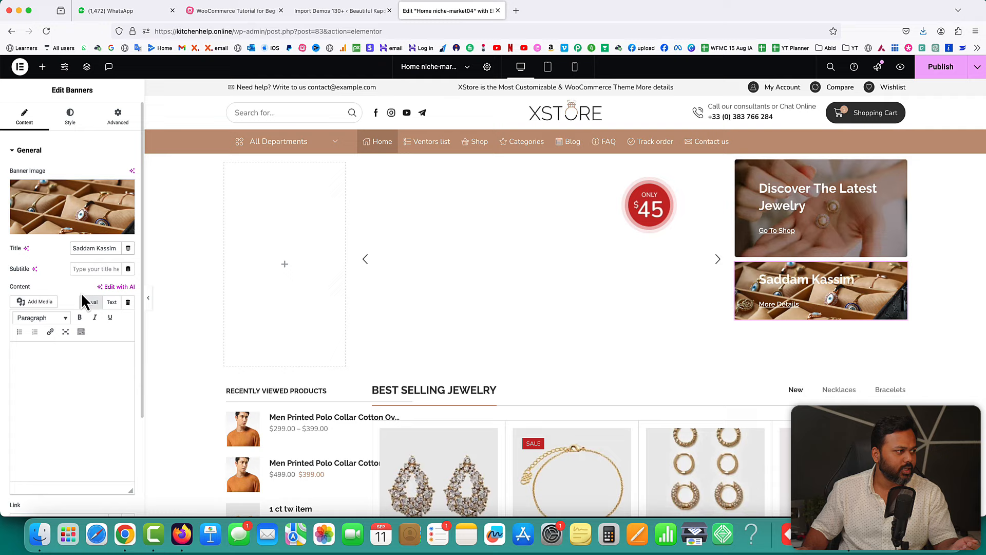
scroll(81, 292, down, 2)
scroll(84, 447, down, 3)
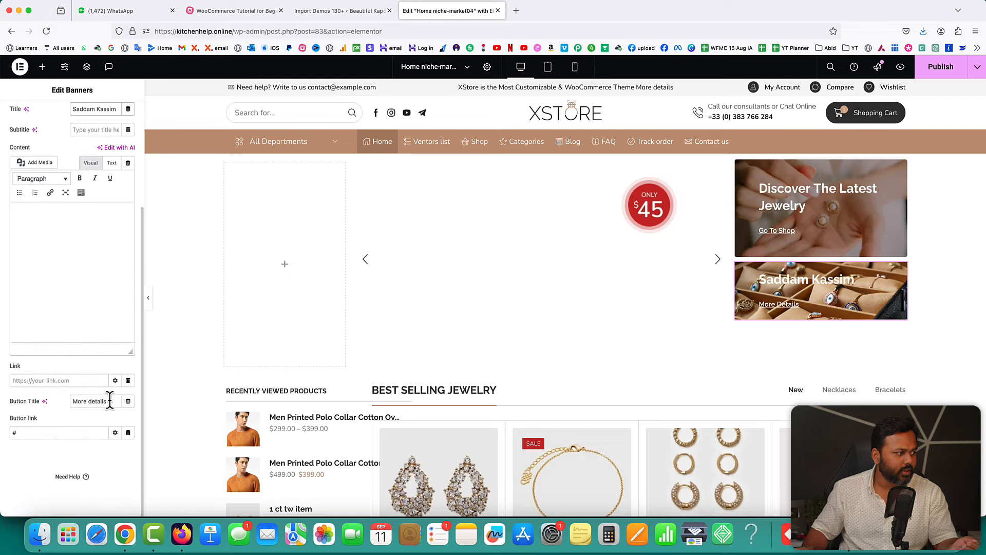
- Change the button text to 'Explore more' and remove the # from the button link
drag(109, 401, 86, 401)
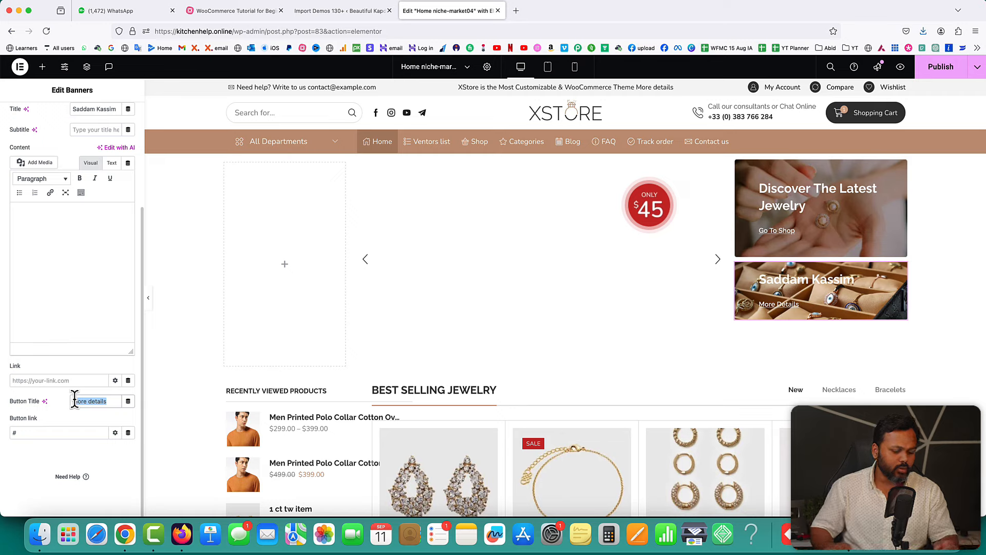
text(Explore more)
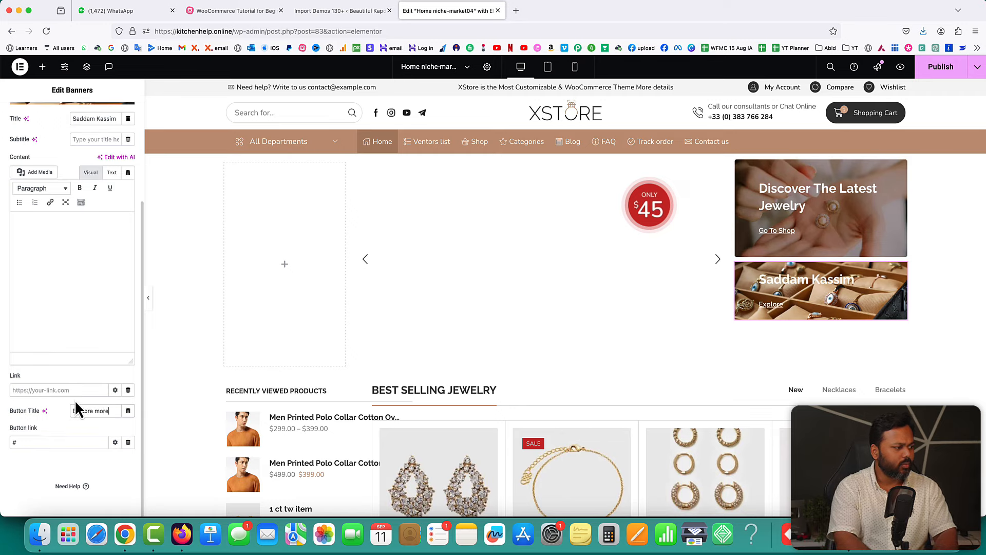
click(30, 442)
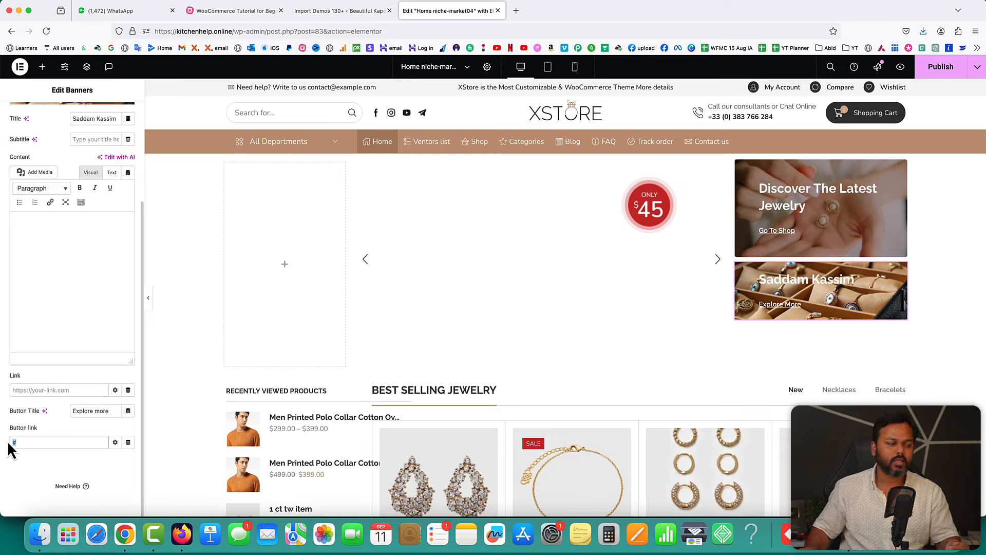
key(BackSpace)
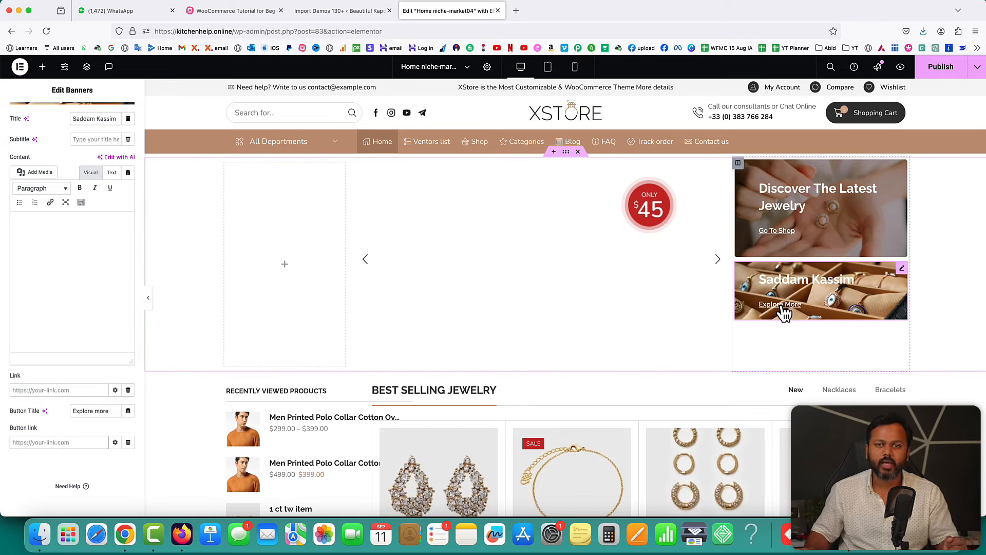
scroll(729, 403, down, 3)
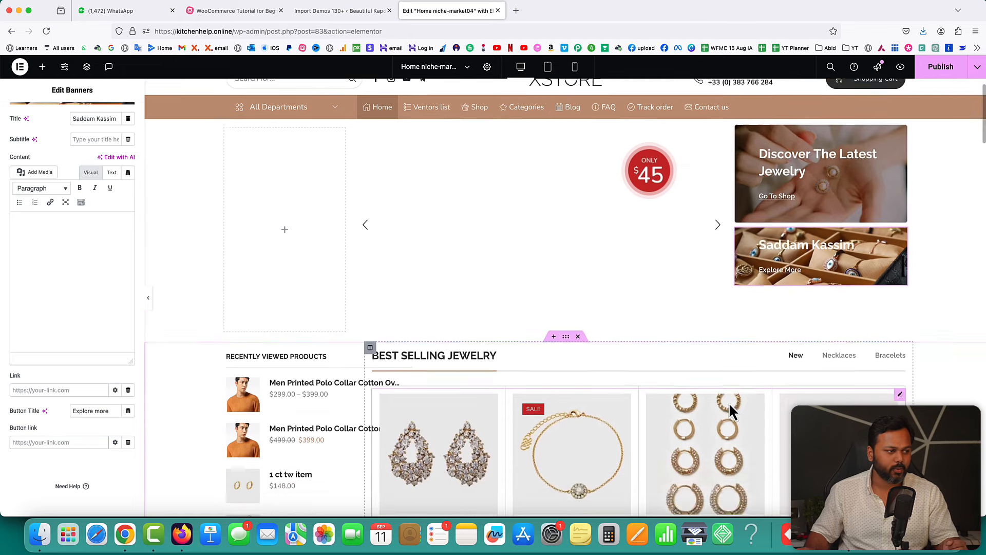
scroll(703, 324, down, 2)
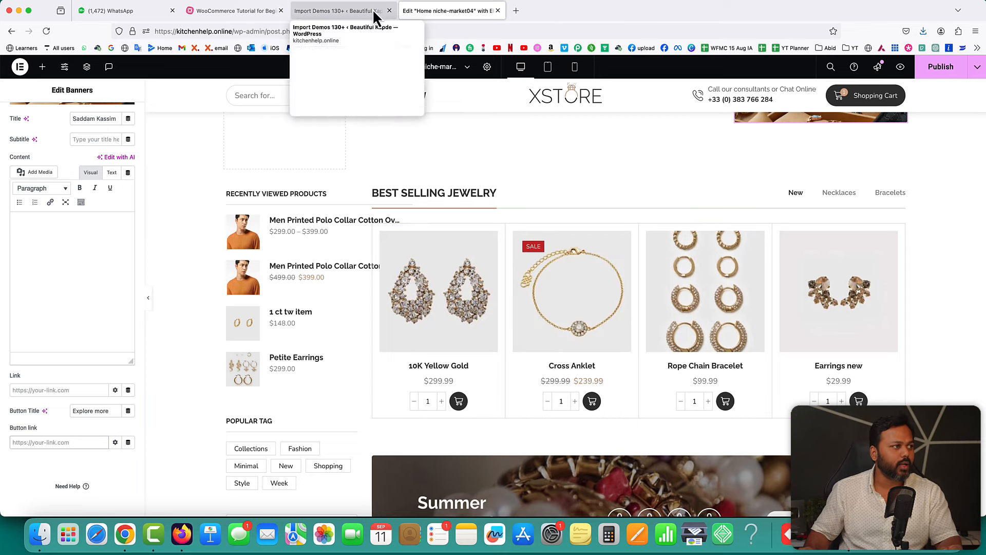
- Close the demo-installed notice, review All Products, then return to the Elementor home-page tab
click(339, 10)
click(700, 213)
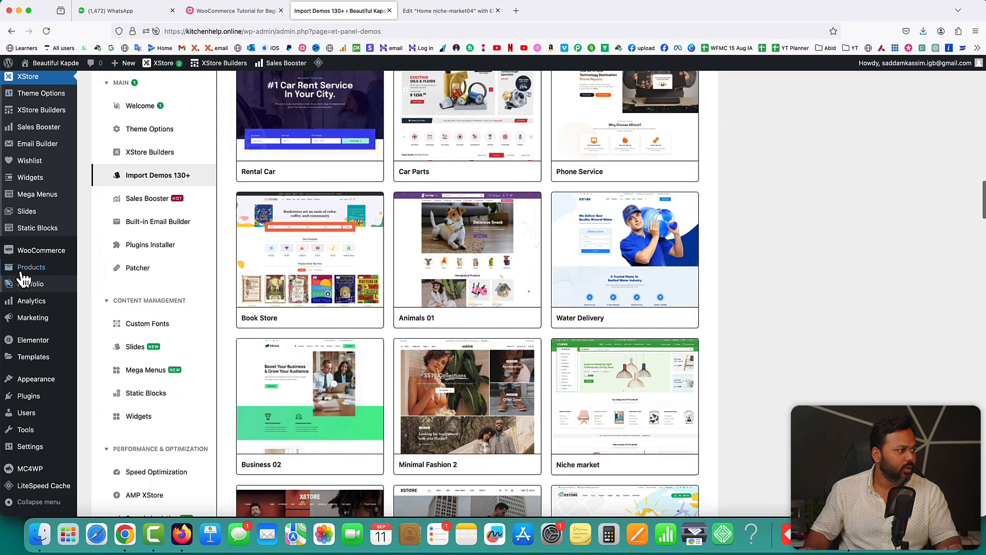
mouse_move(23, 277)
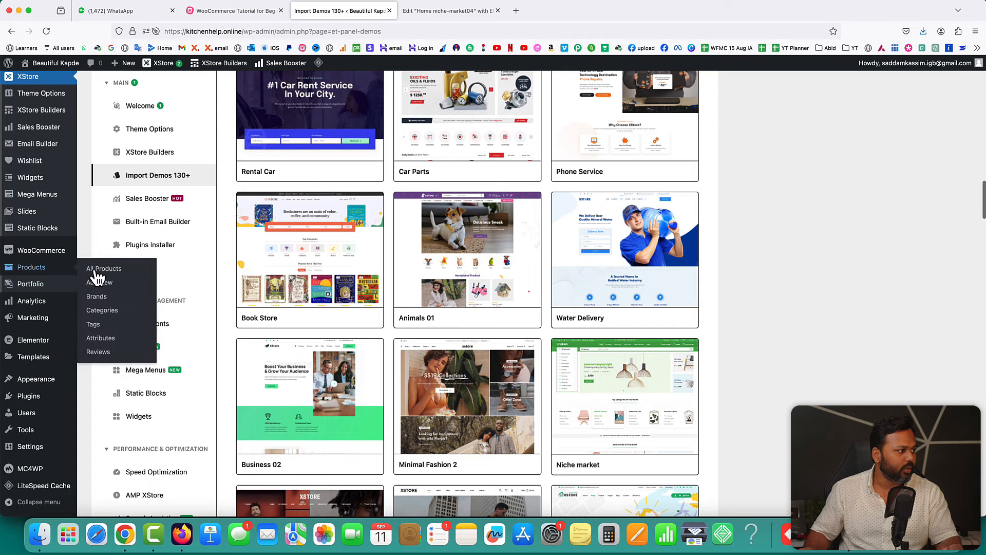
click(100, 268)
scroll(415, 347, down, 10)
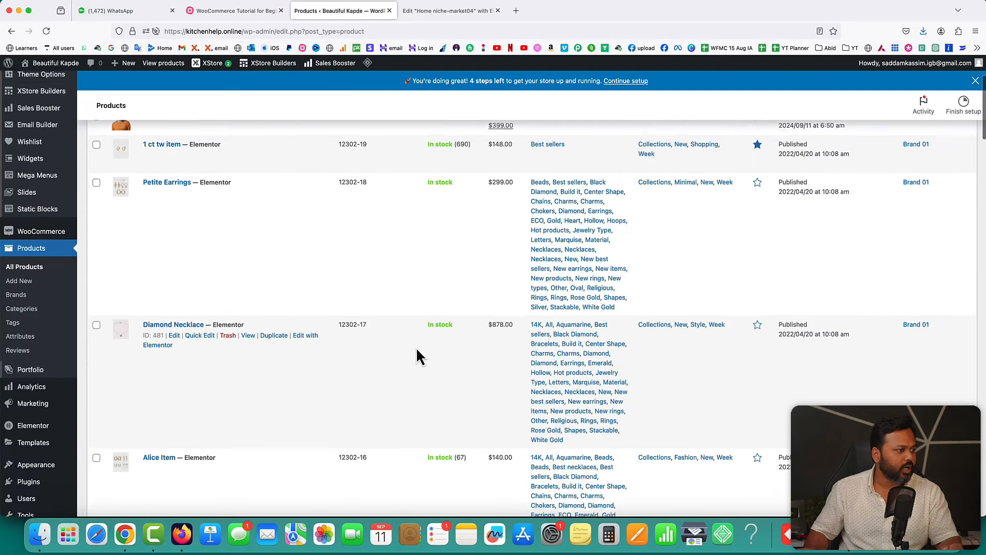
scroll(356, 322, up, 10)
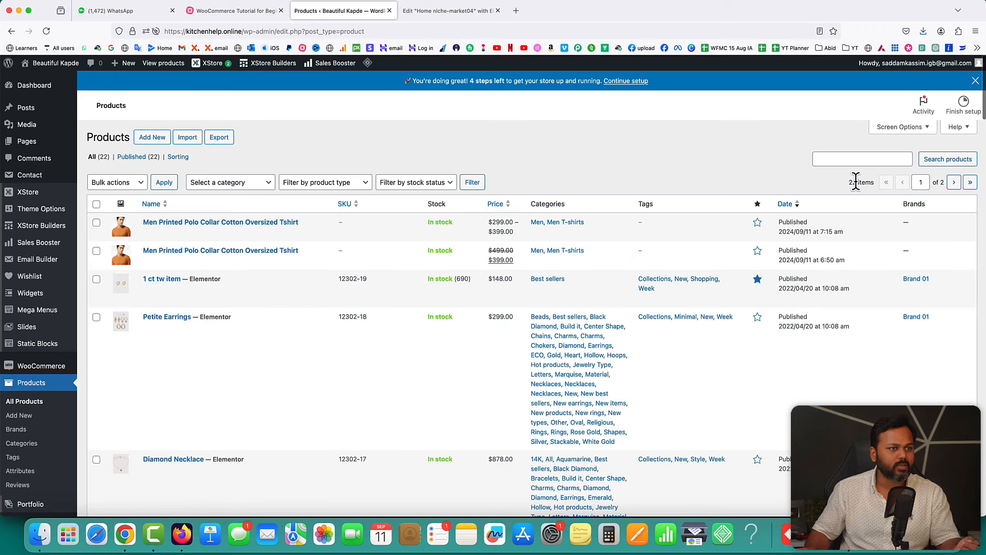
click(448, 11)
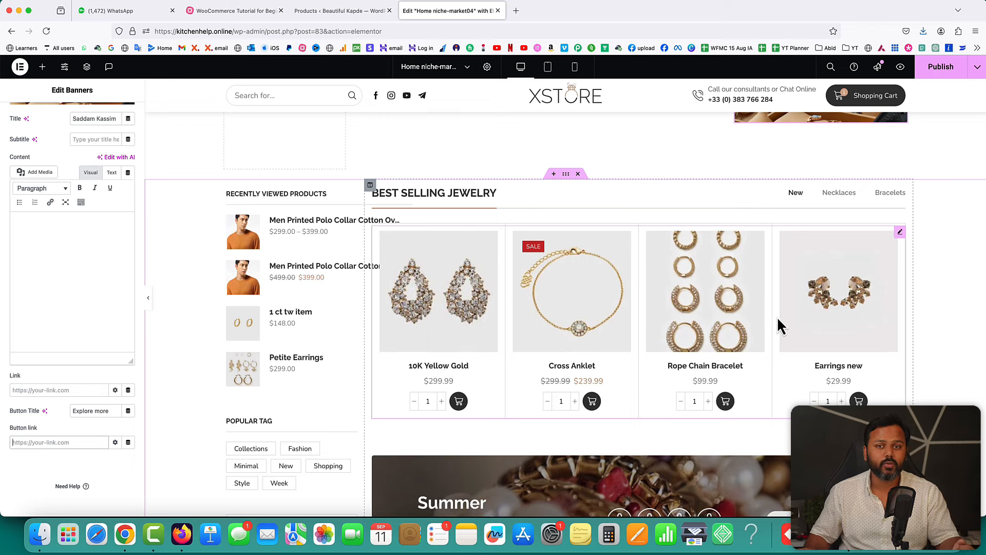
- Inspect the Best Selling Jewelry tab items: New, Necklaces and Bracelets
scroll(778, 320, down, 4)
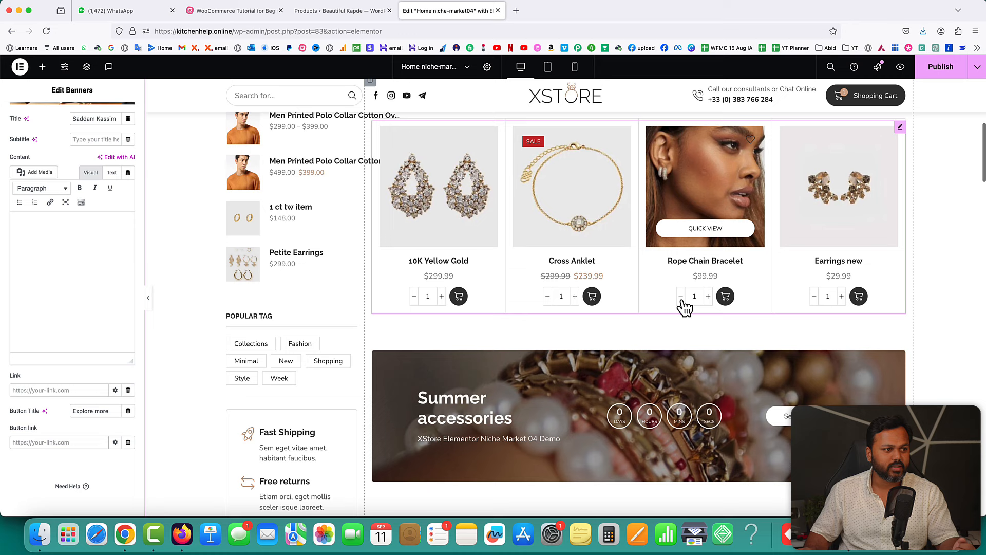
scroll(871, 216, up, 1)
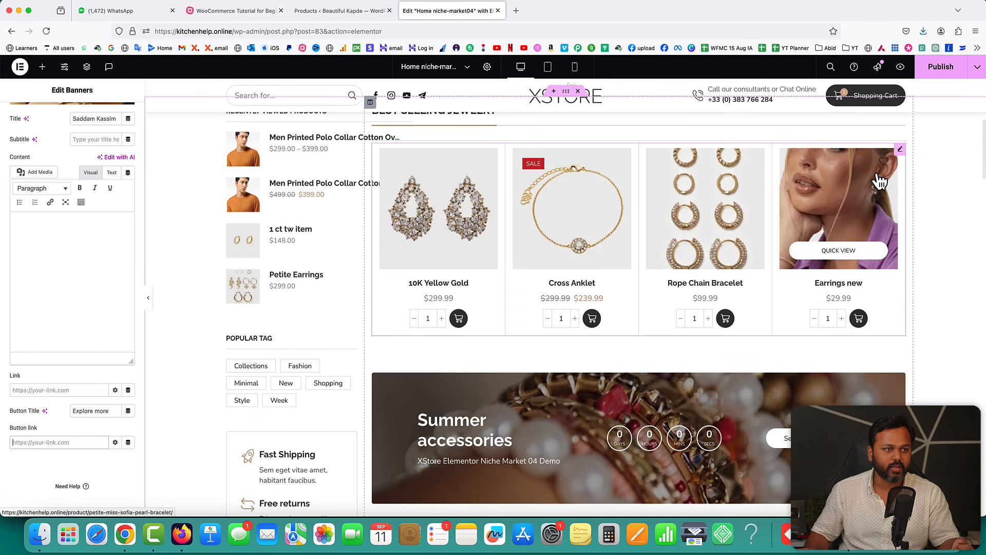
click(900, 150)
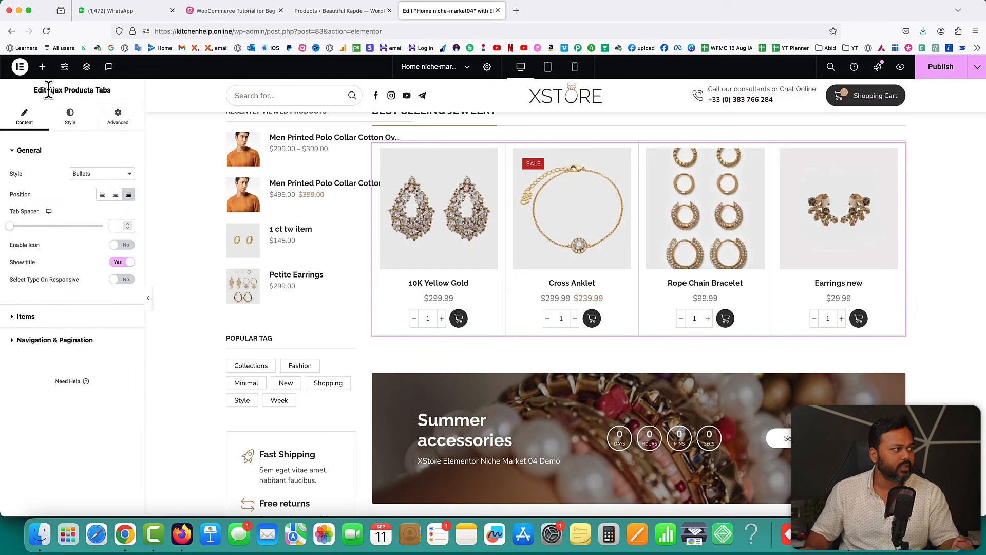
drag(81, 90, 110, 90)
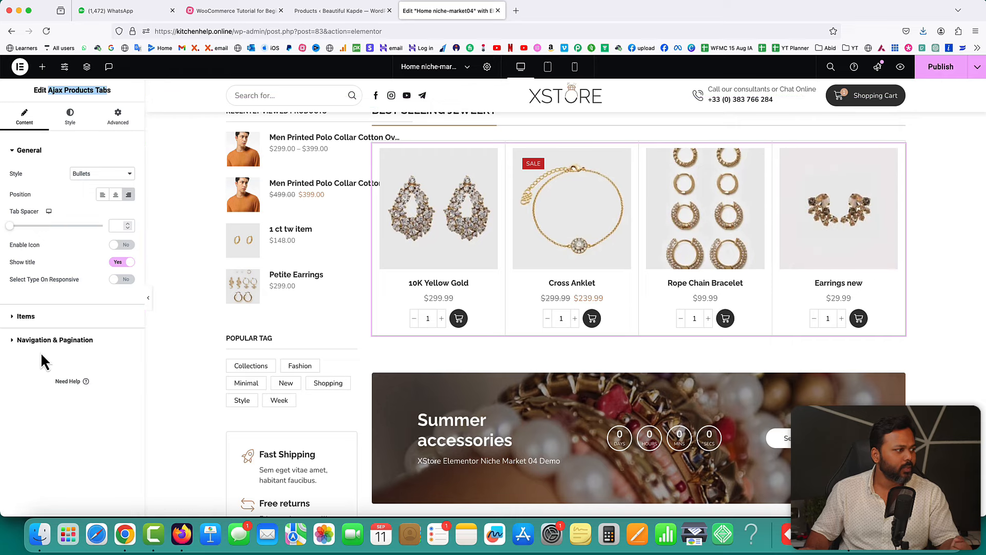
click(30, 317)
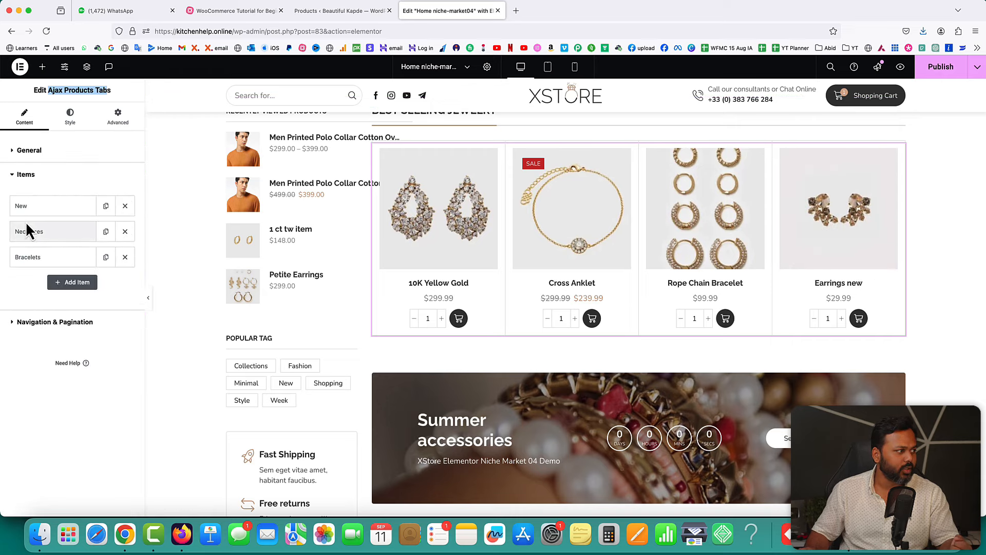
- Open the Summer accessories countdown timer settings showing Days, Hours, Mins and Secs labels
scroll(408, 291, up, 3)
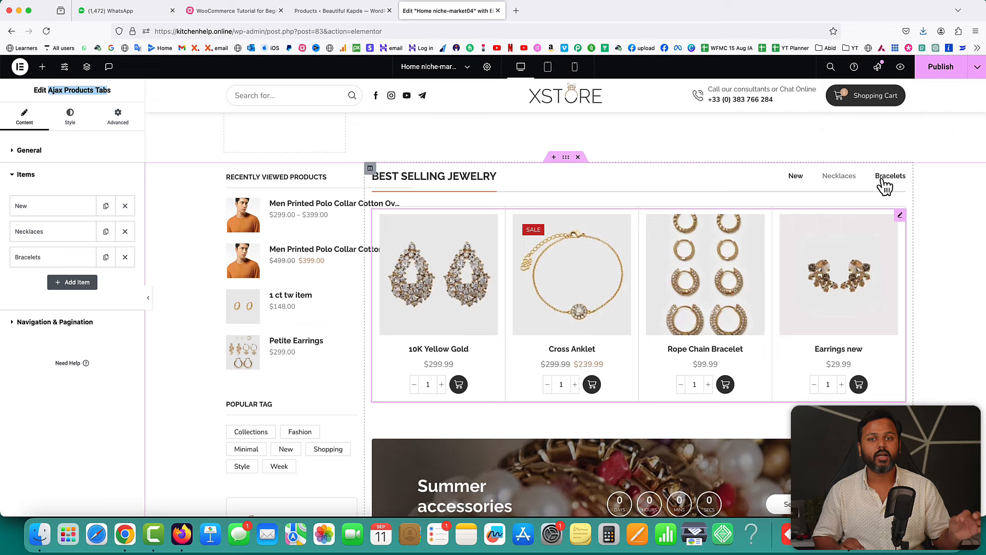
scroll(365, 253, down, 7)
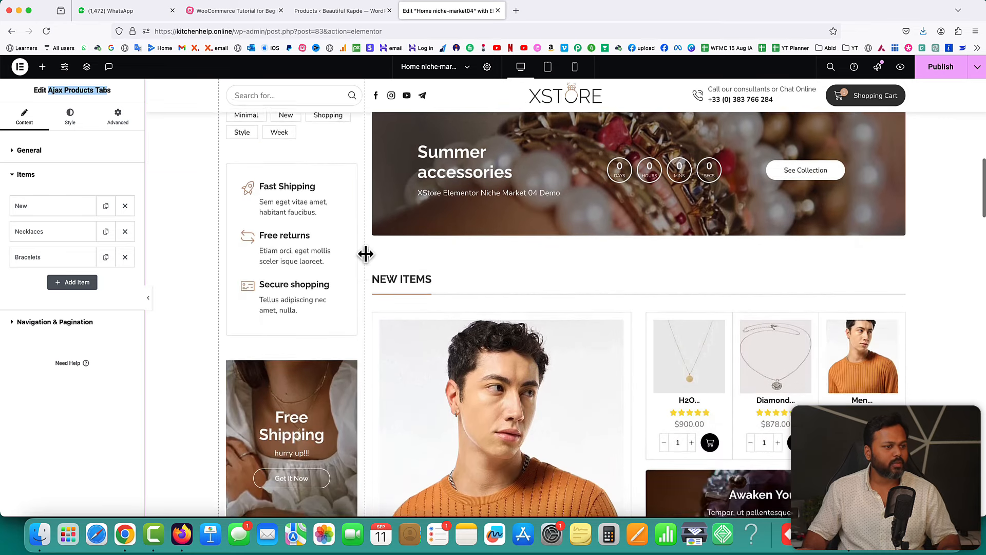
scroll(365, 253, up, 3)
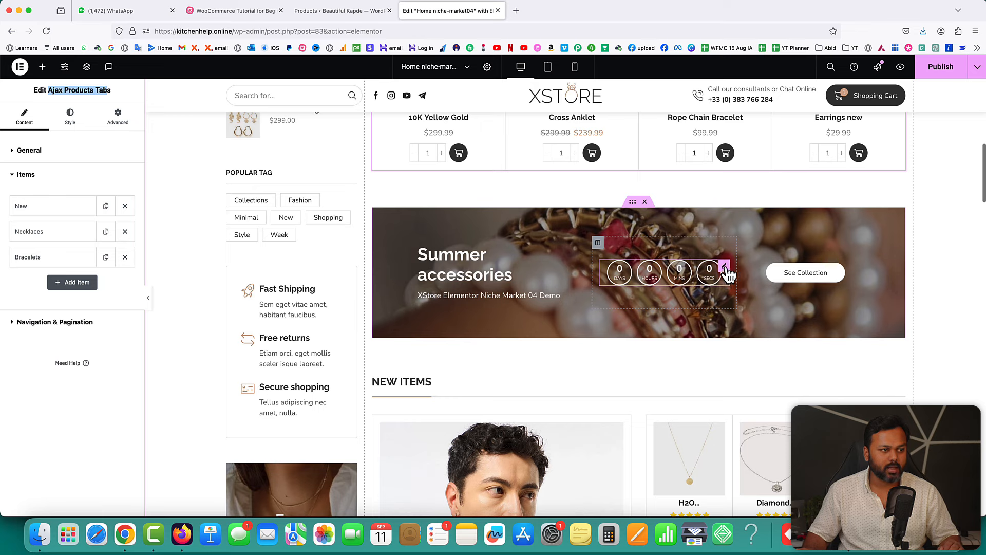
click(725, 268)
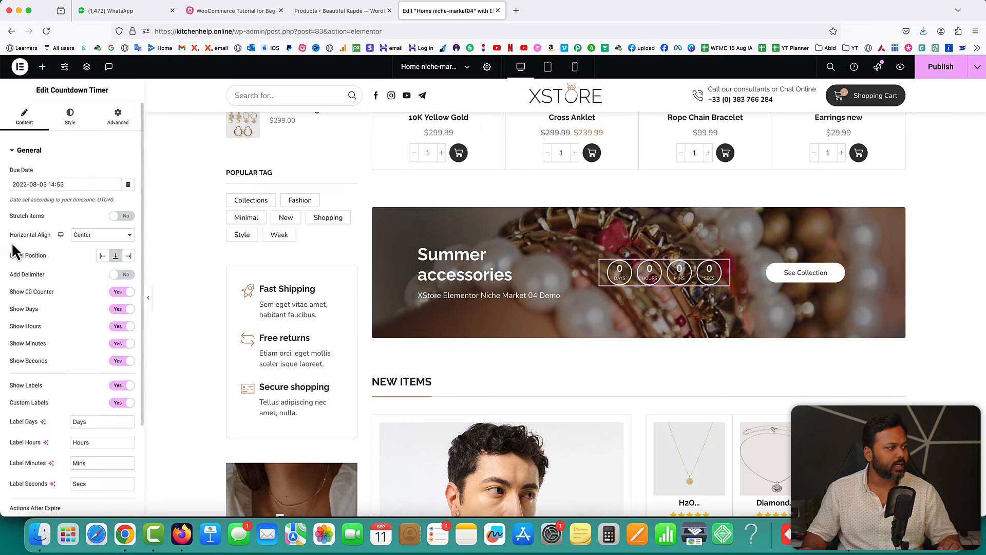
scroll(82, 277, down, 3)
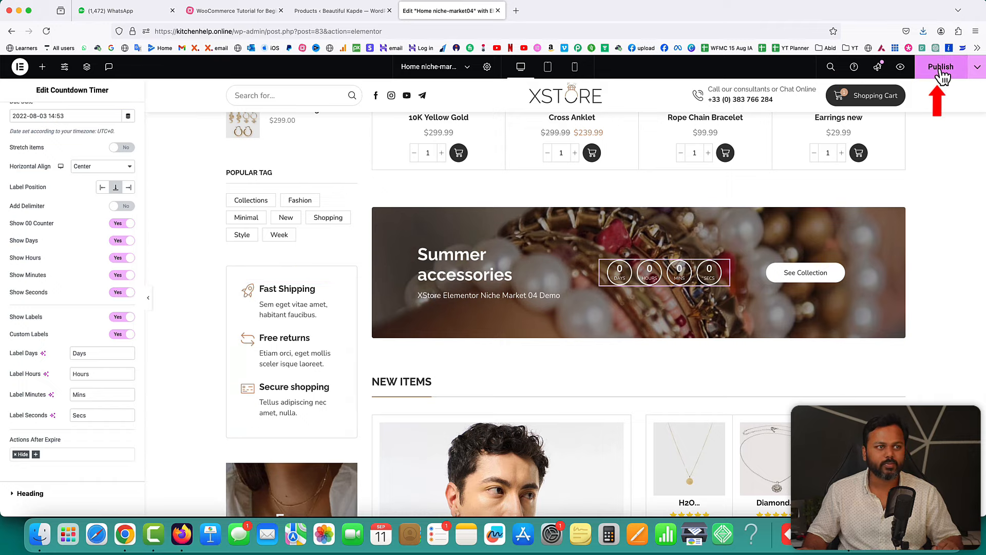
scroll(905, 193, up, 10)
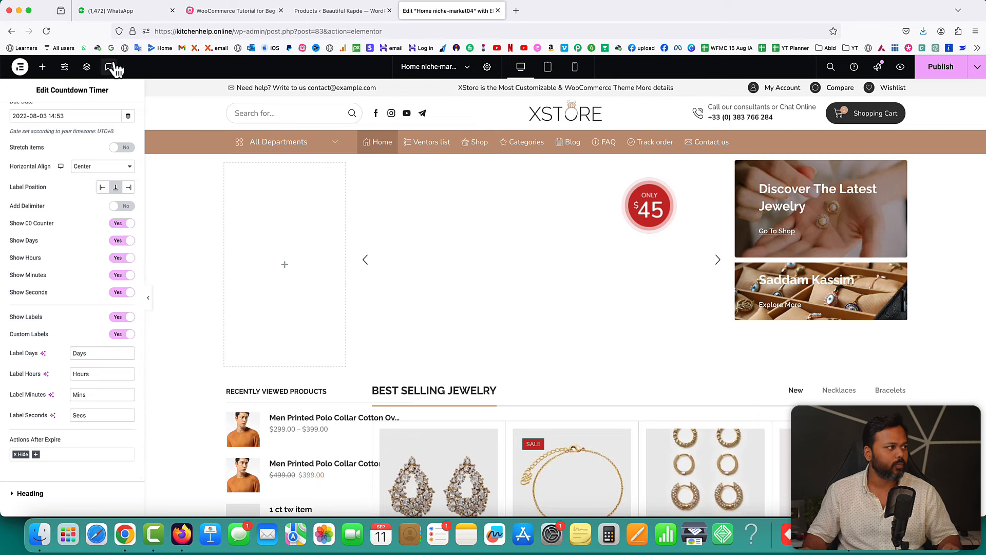
- Load the live kitchenhelp.online homepage
drag(233, 32, 406, 39)
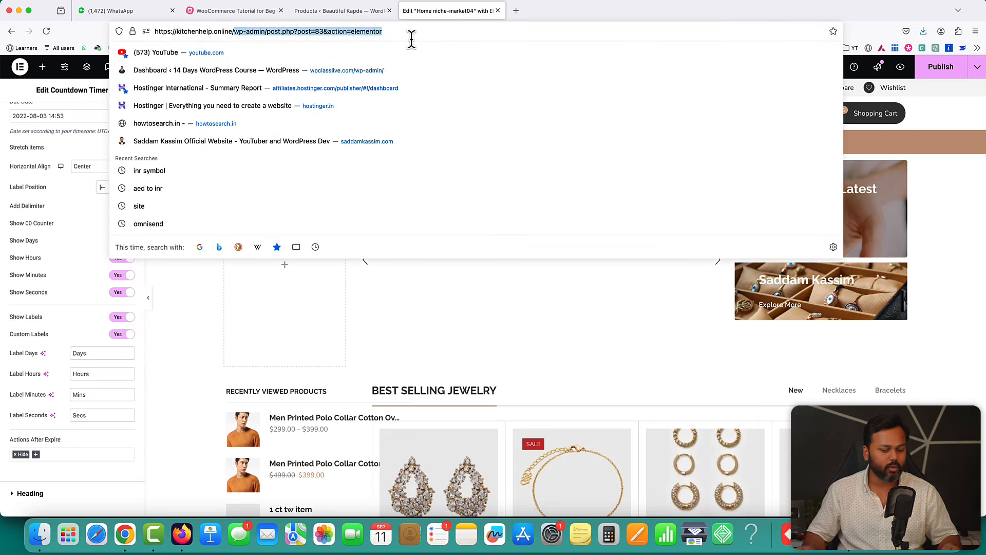
key(BackSpace)
key(Return)
key(Return)
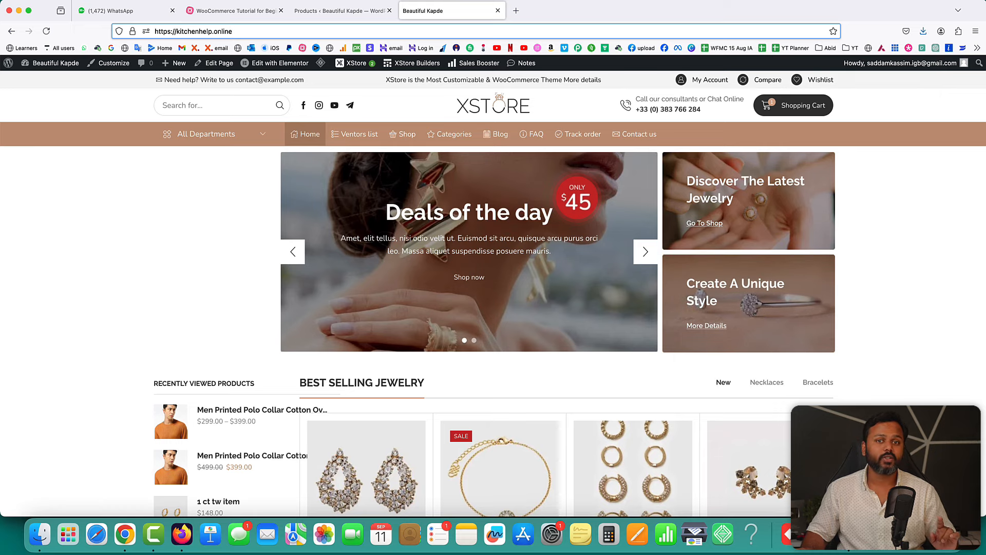
- Watch the recent-purchase popup, then open the header template in Elementor
scroll(889, 321, down, 5)
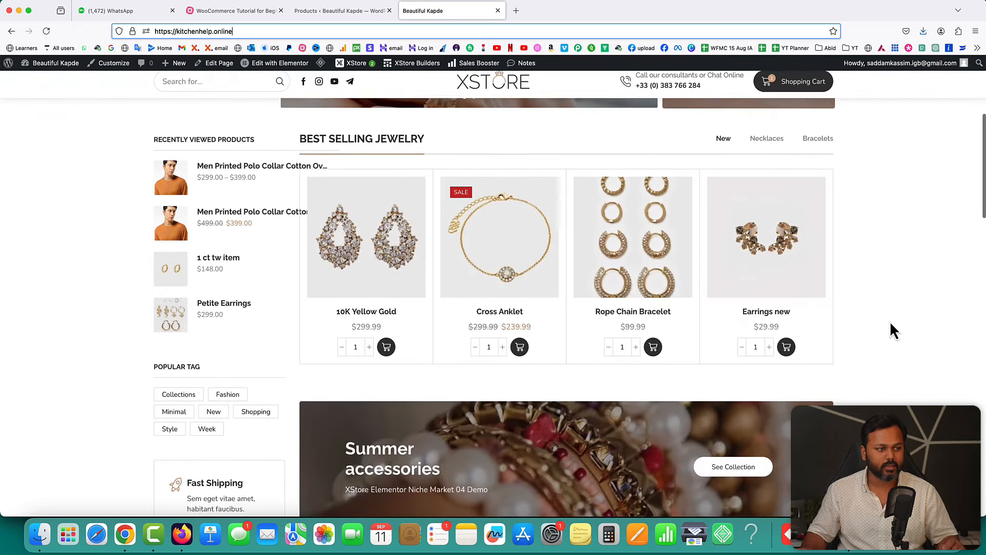
scroll(890, 321, up, 5)
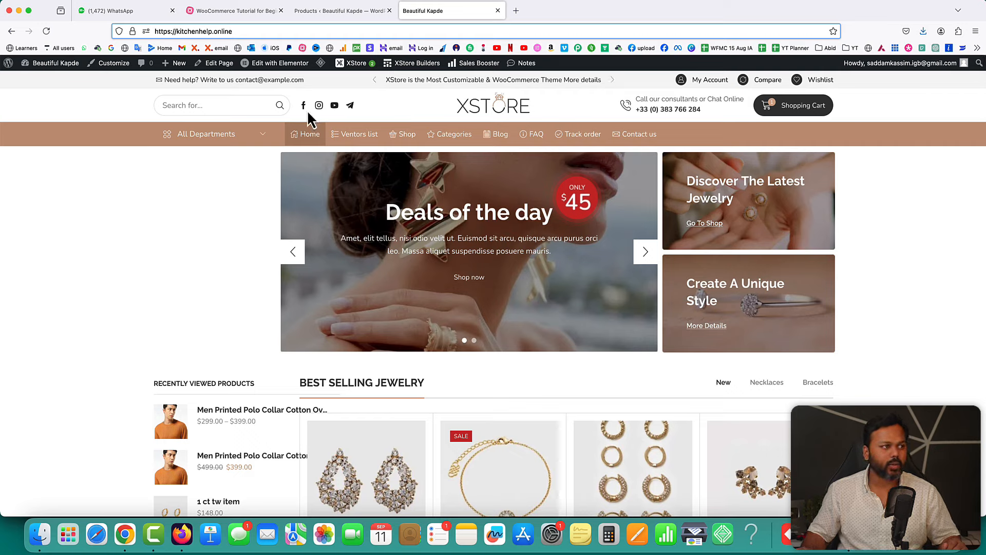
click(642, 110)
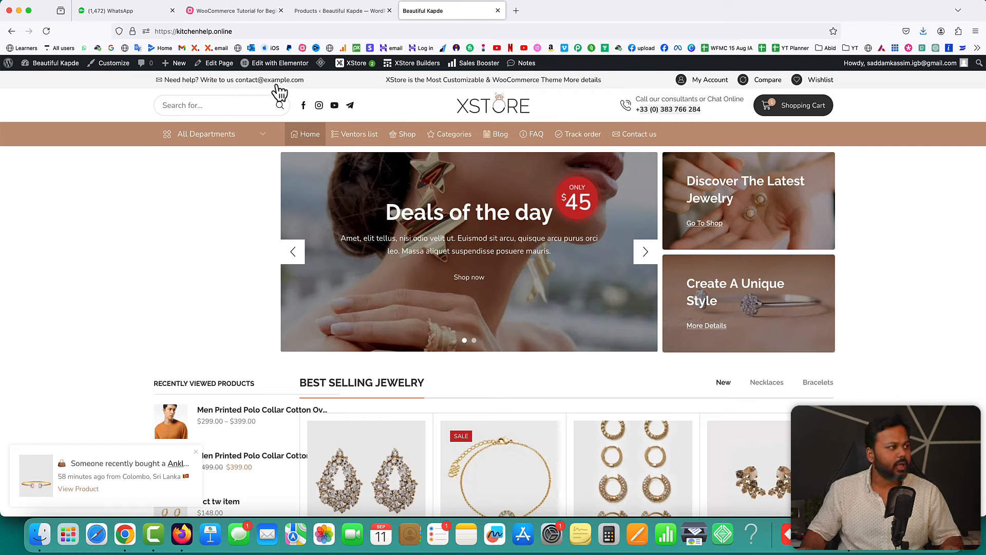
mouse_move(278, 67)
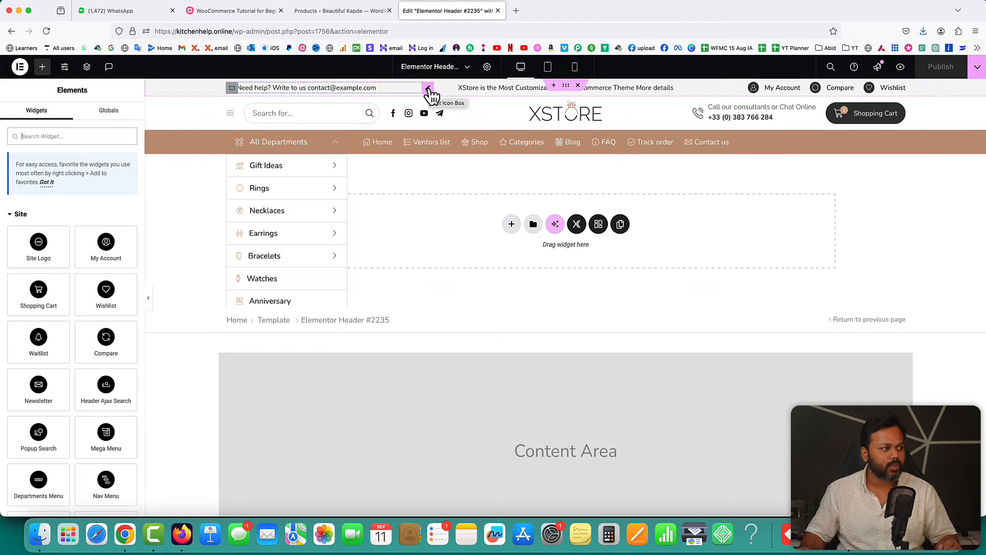
- Replace the e-mail in the header's 'Need help?' contact text with a new contact e-mail
click(428, 89)
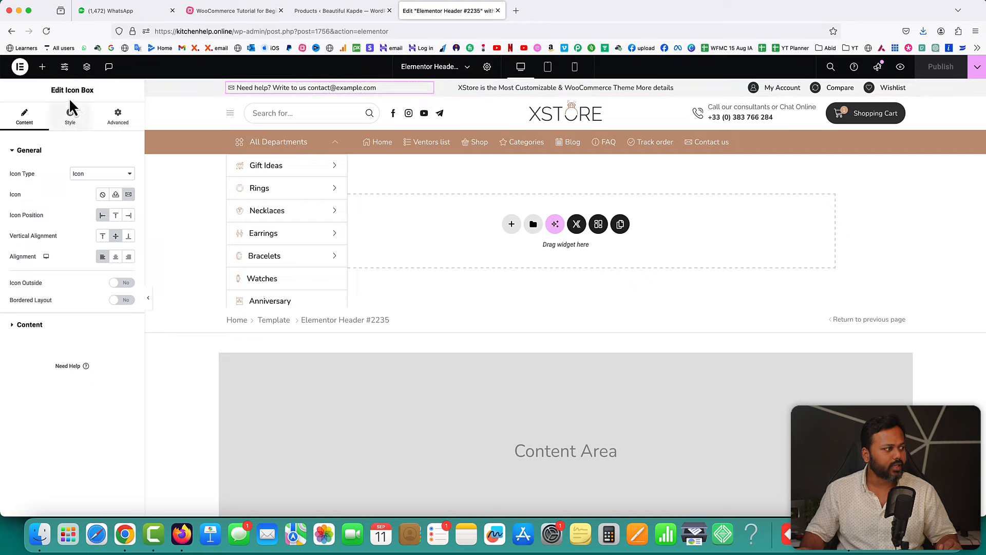
click(29, 325)
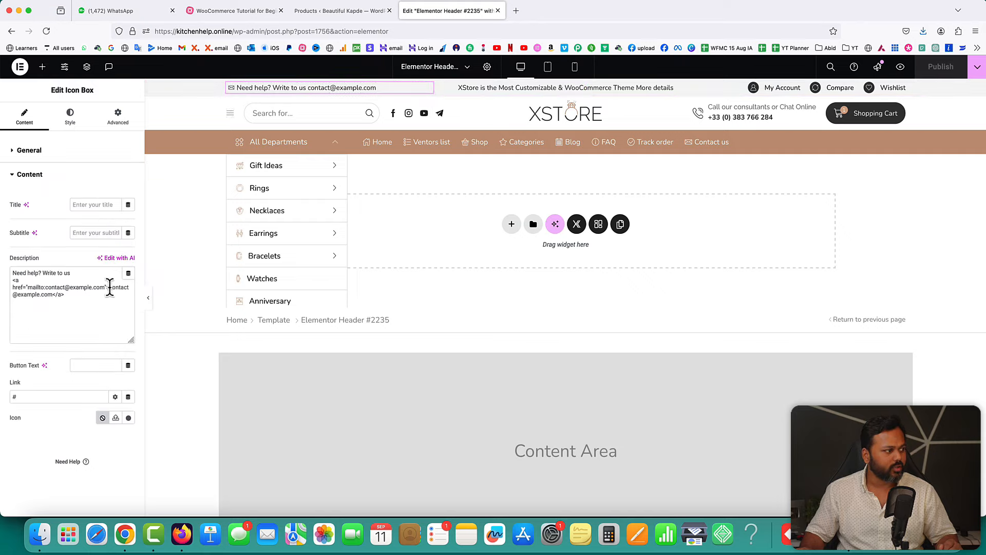
drag(110, 288, 57, 298)
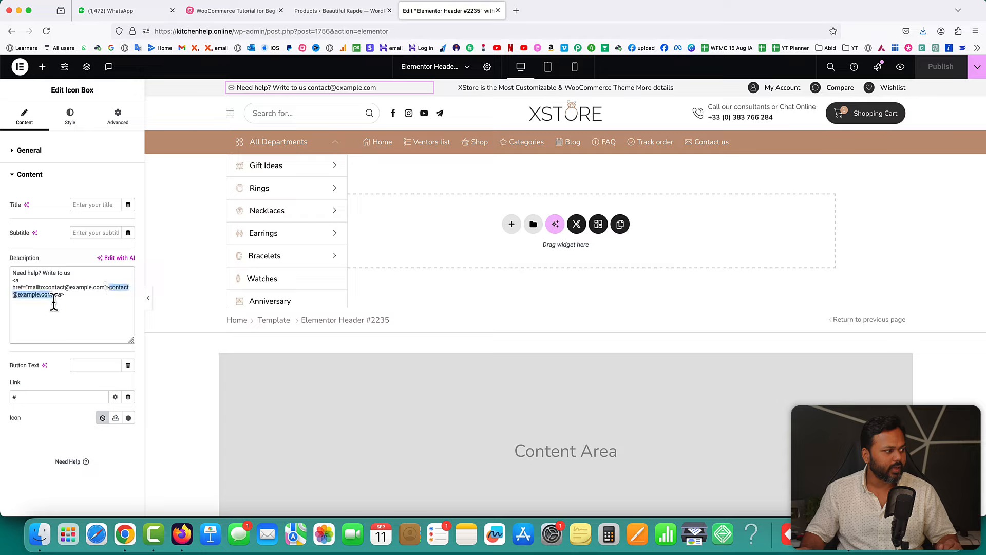
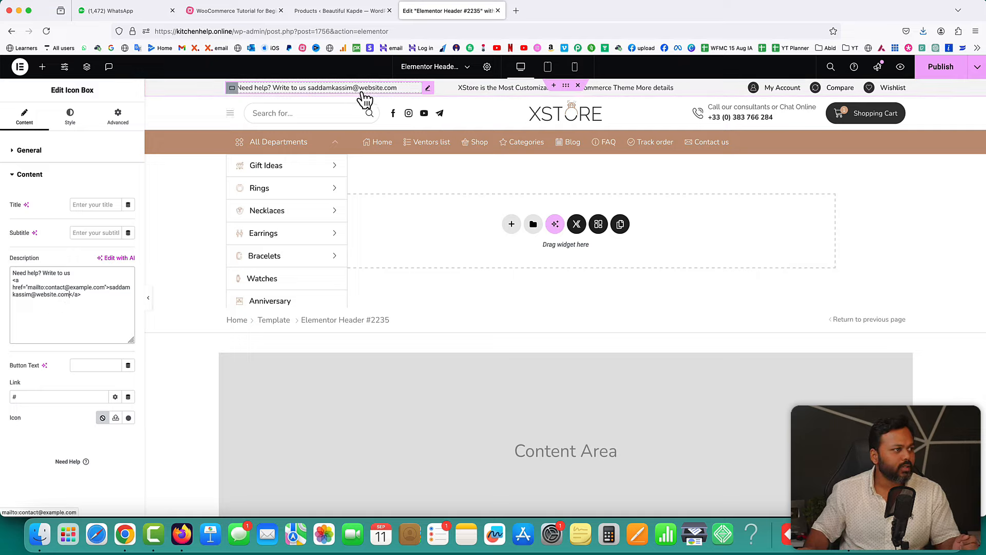
drag(45, 287, 105, 288)
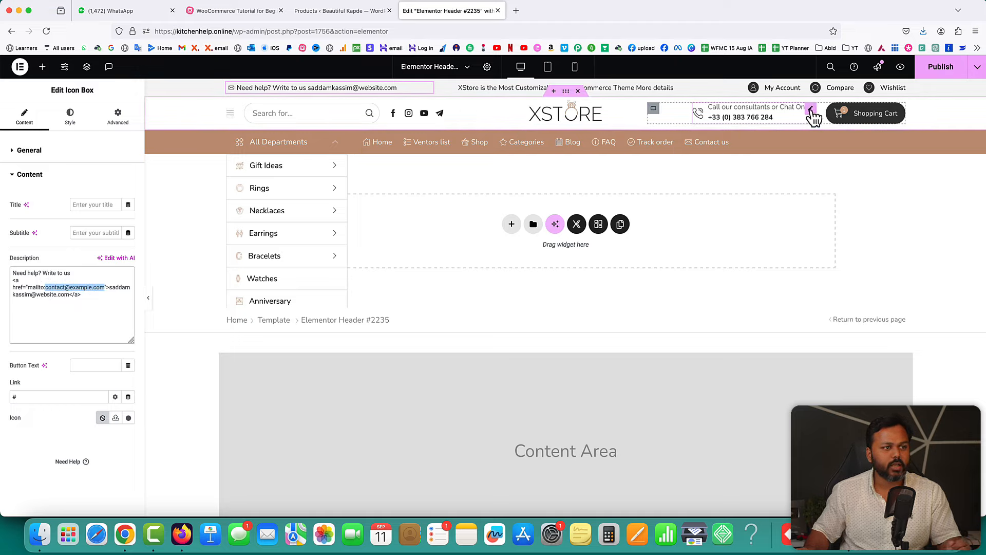
- Select the phone number in the header's phone block and publish the header changes
click(811, 109)
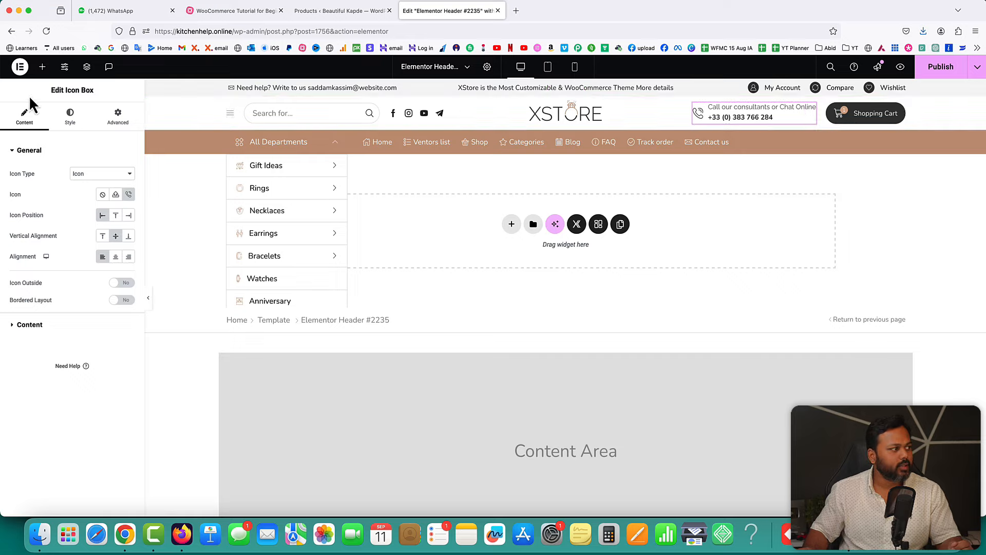
click(29, 324)
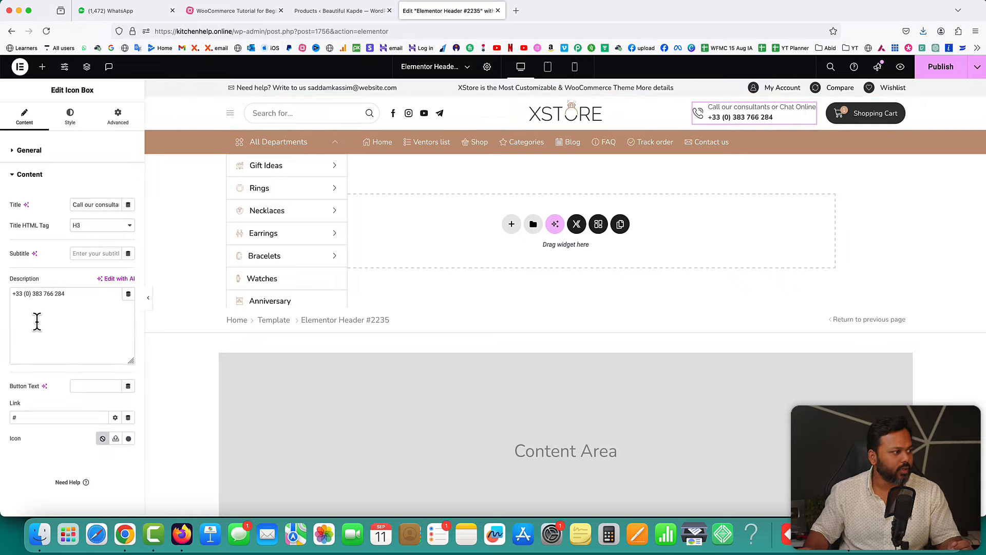
drag(76, 297, 43, 293)
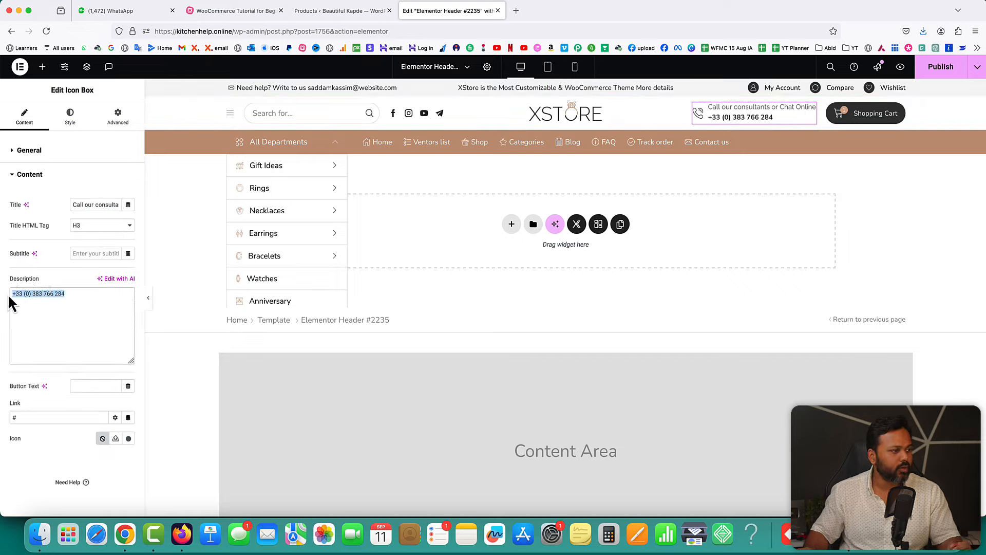
click(937, 70)
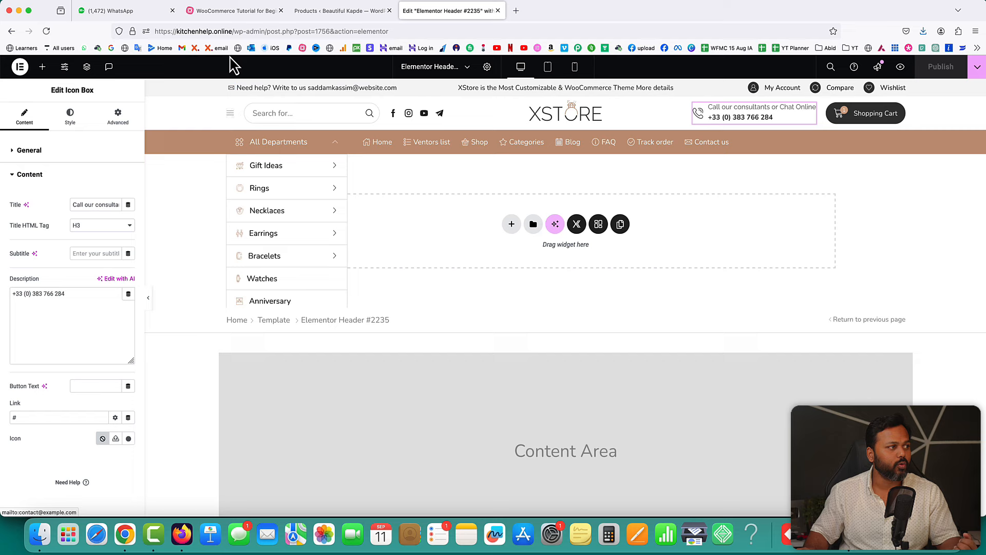
click(231, 31)
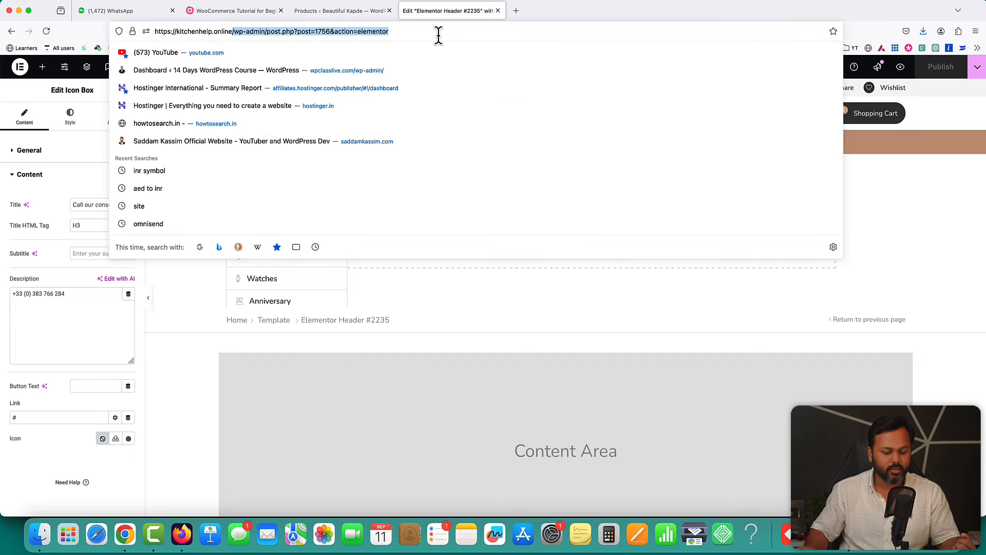
- Load kitchenhelp.online and scroll the homepage to the footer to watch the sales popup
text(kitchenhelp.online)
key(Return)
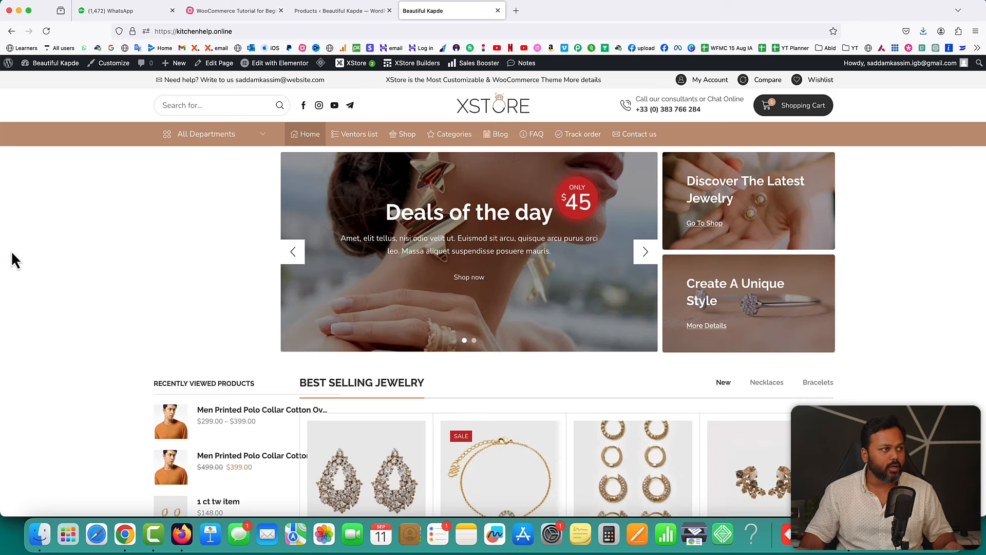
click(333, 11)
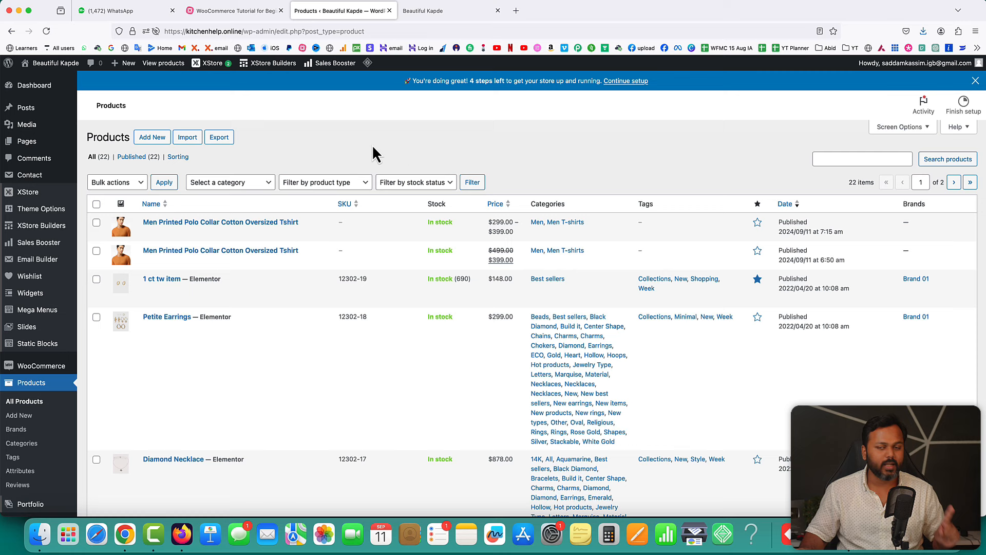
click(425, 15)
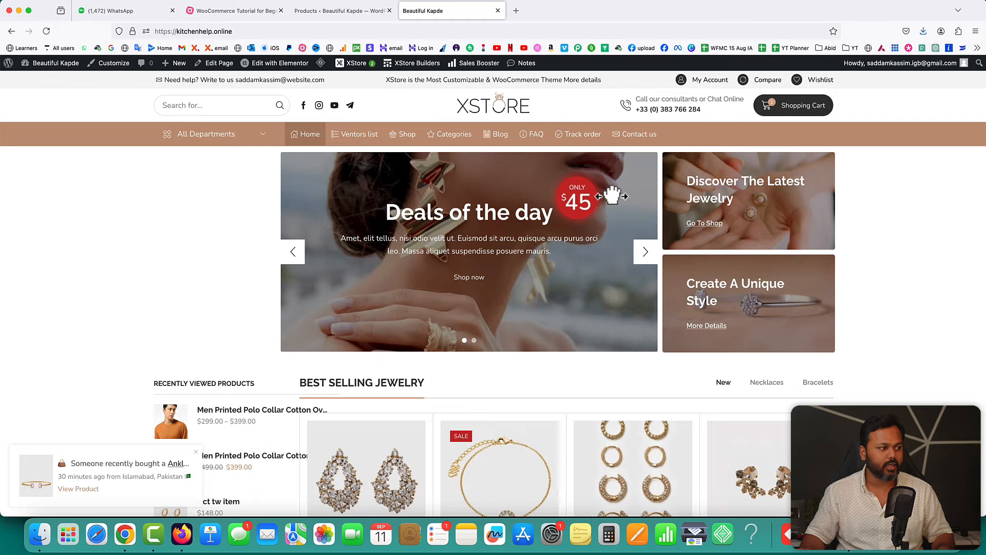
scroll(613, 202, down, 15)
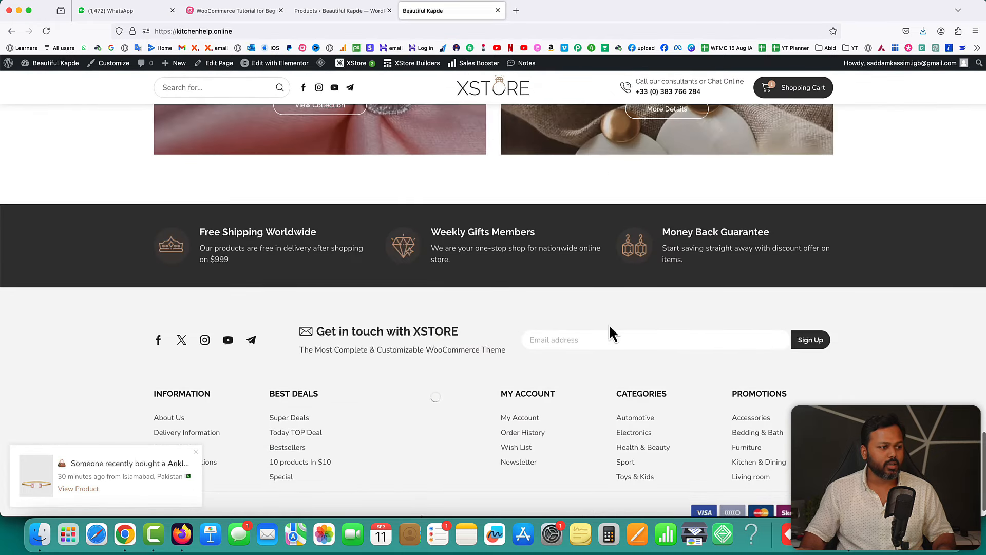
scroll(704, 359, down, 1)
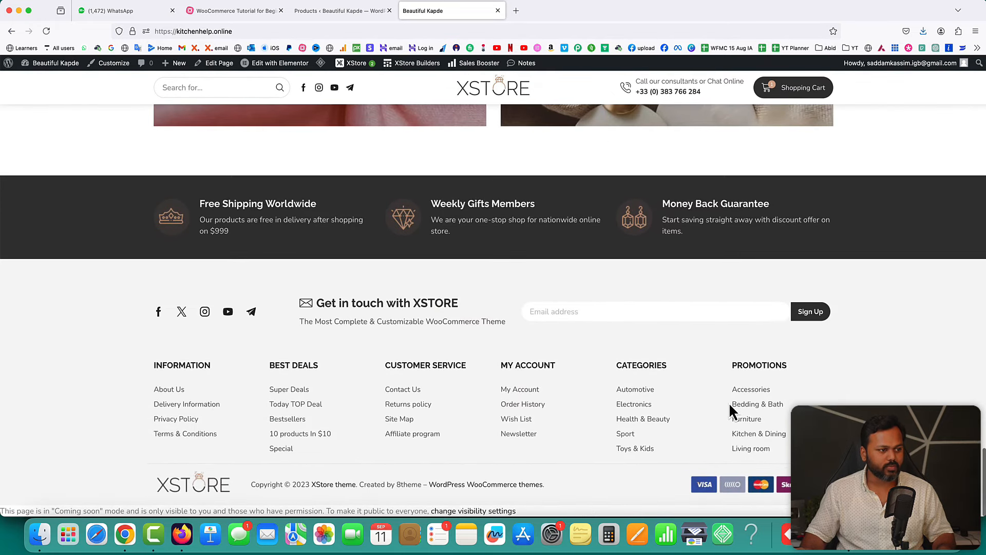
mouse_move(271, 72)
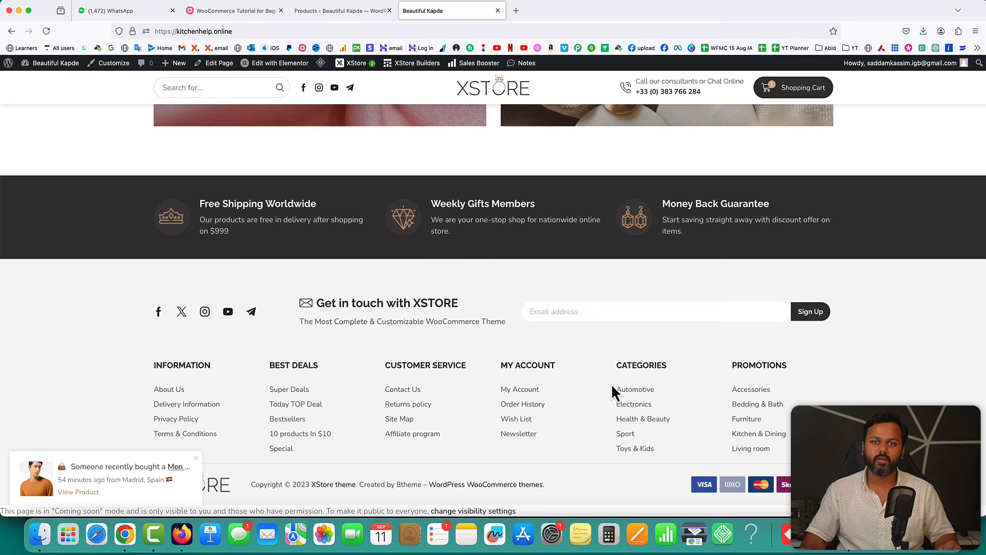
- Open XStore Theme Options to load the customizer beside its live homepage preview
click(237, 11)
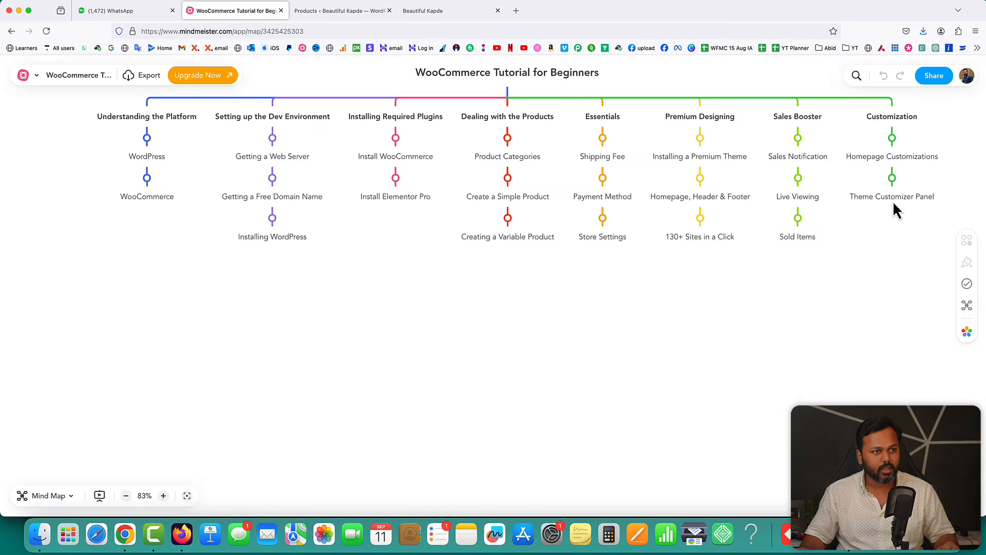
click(339, 12)
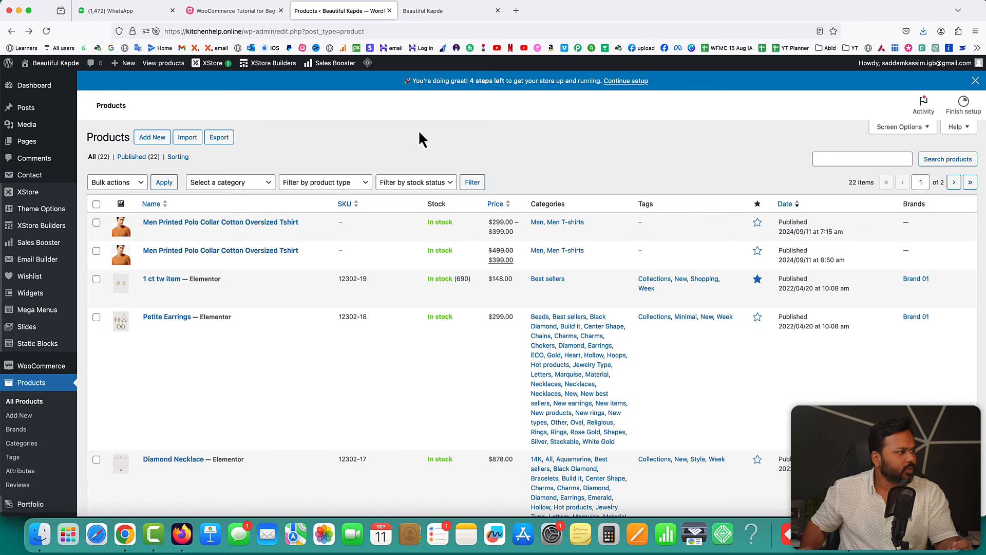
mouse_move(46, 193)
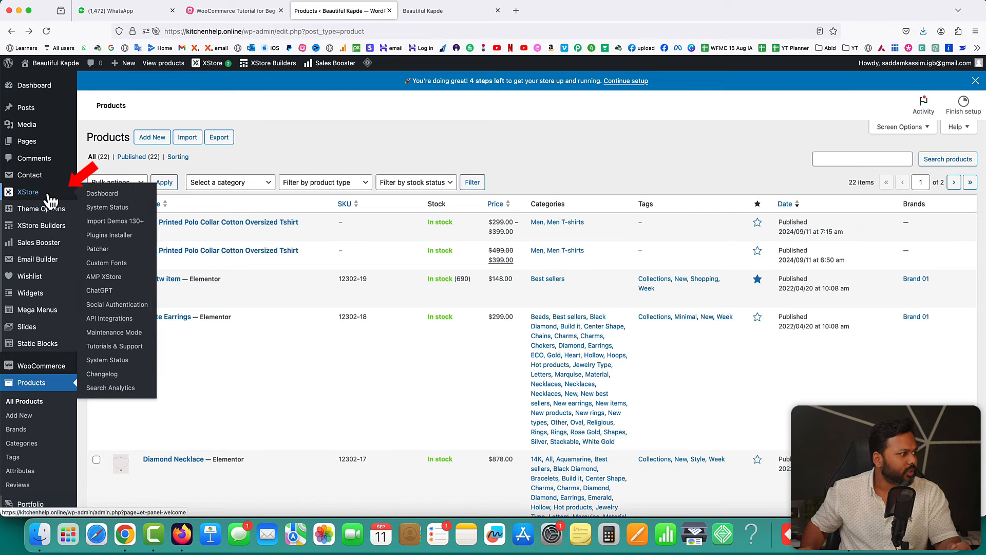
mouse_move(40, 213)
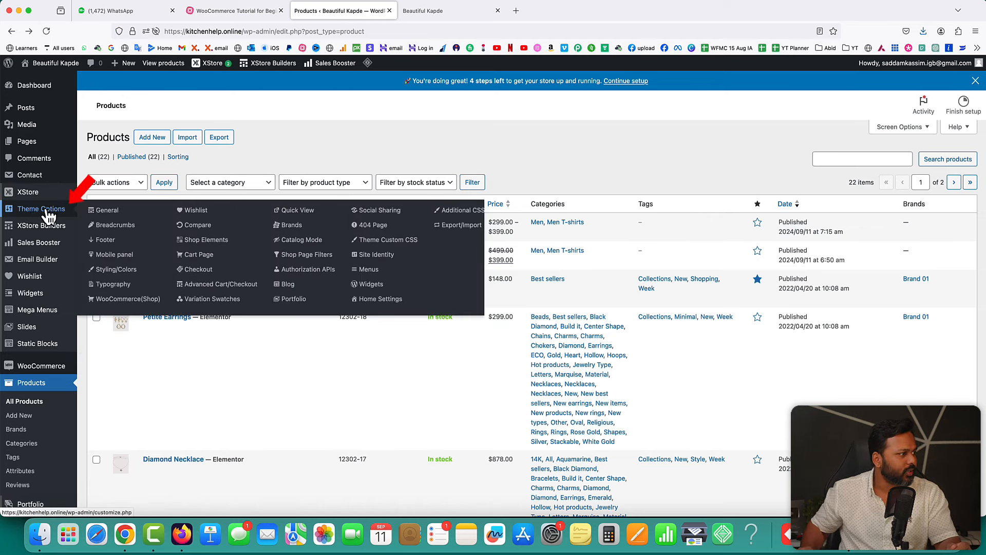
click(34, 212)
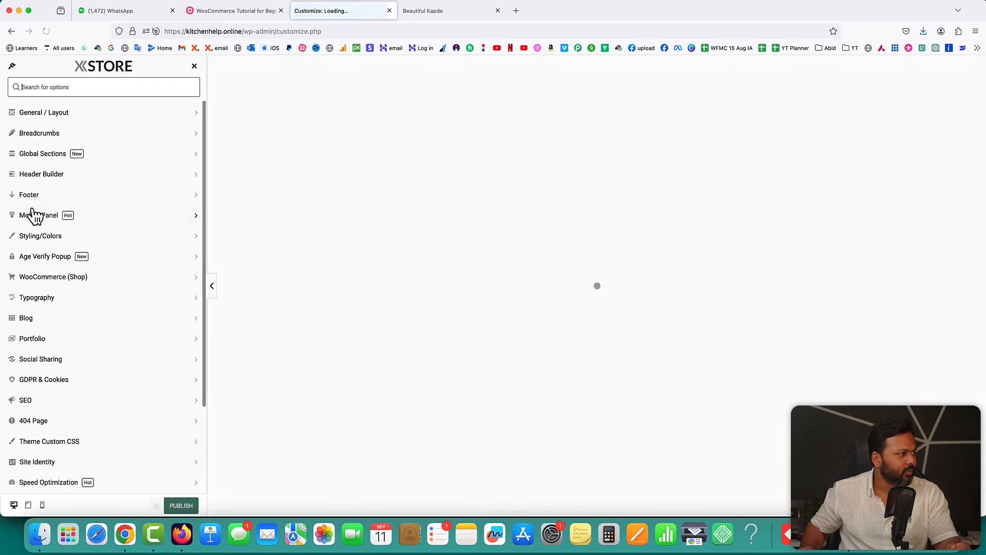
scroll(119, 366, down, 4)
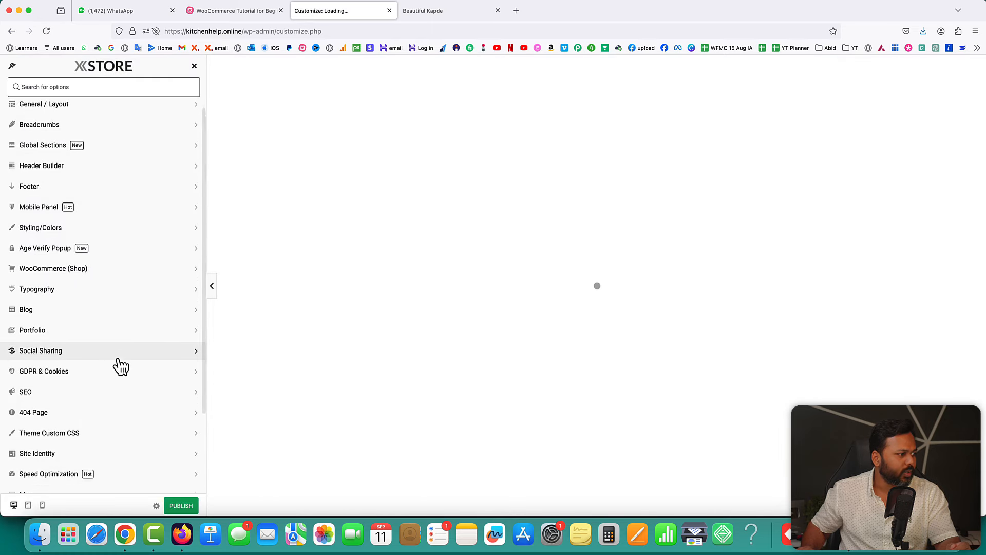
scroll(137, 330, up, 4)
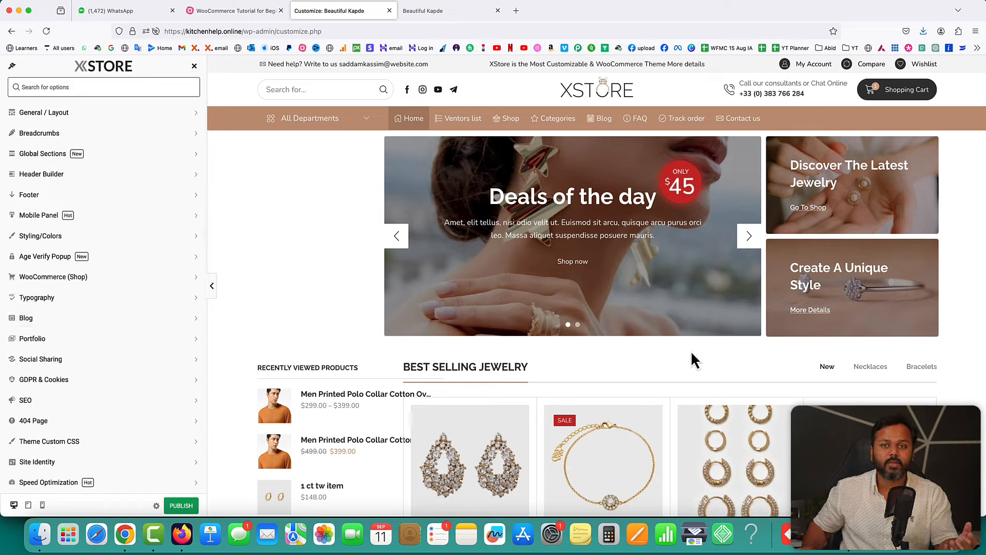
click(49, 113)
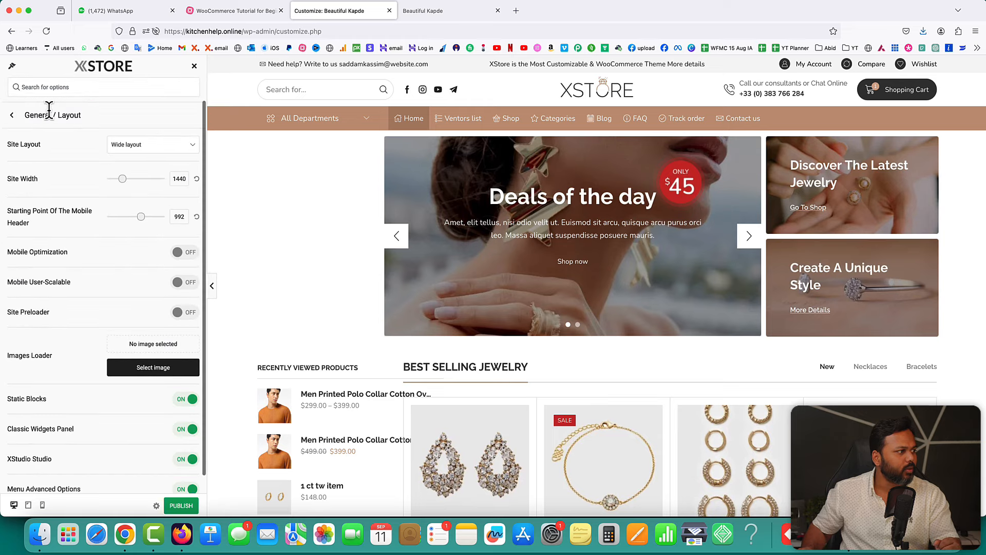
click(132, 149)
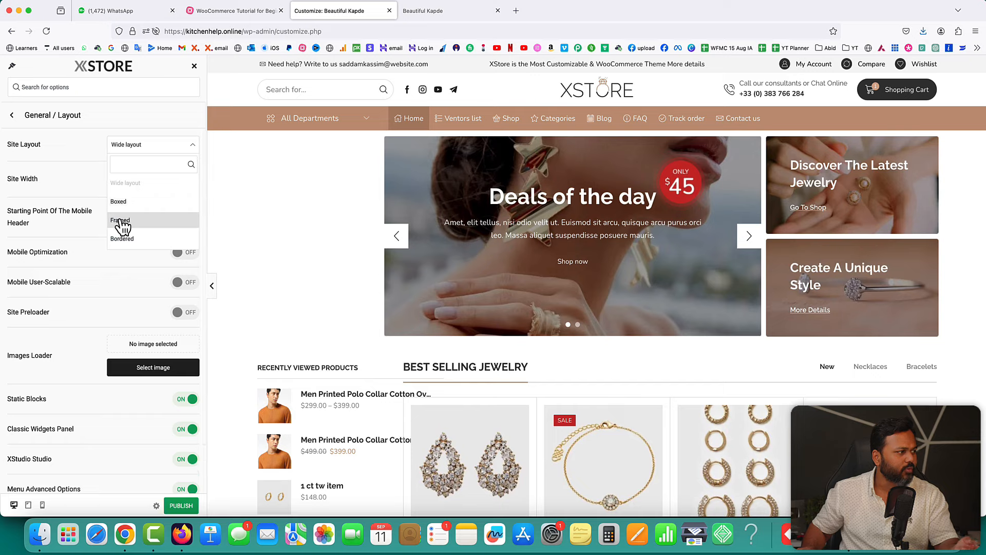
click(91, 180)
scroll(100, 215, down, 1)
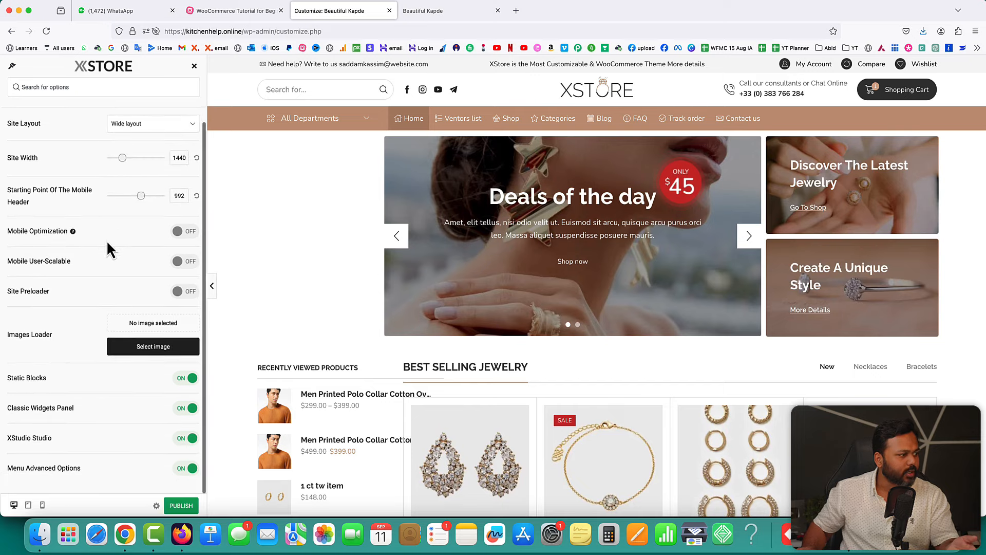
scroll(22, 125, up, 1)
click(12, 114)
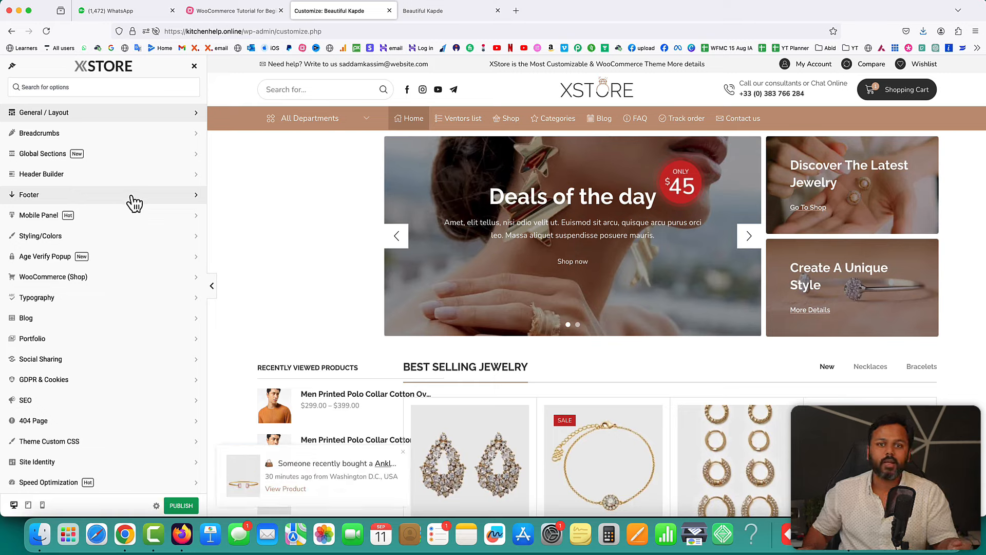
- Set Speed Optimization's Image Loading Type to Lazy
scroll(135, 203, down, 5)
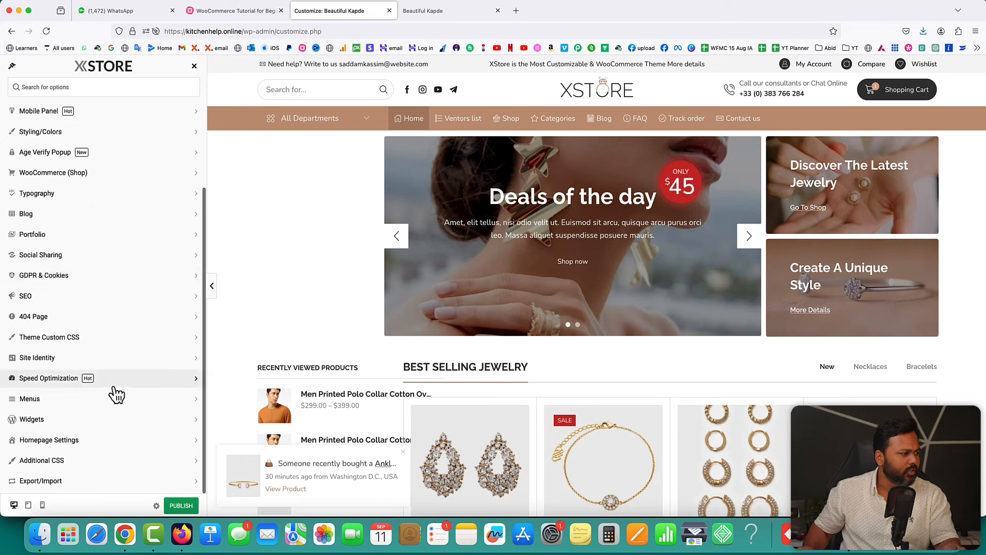
click(63, 377)
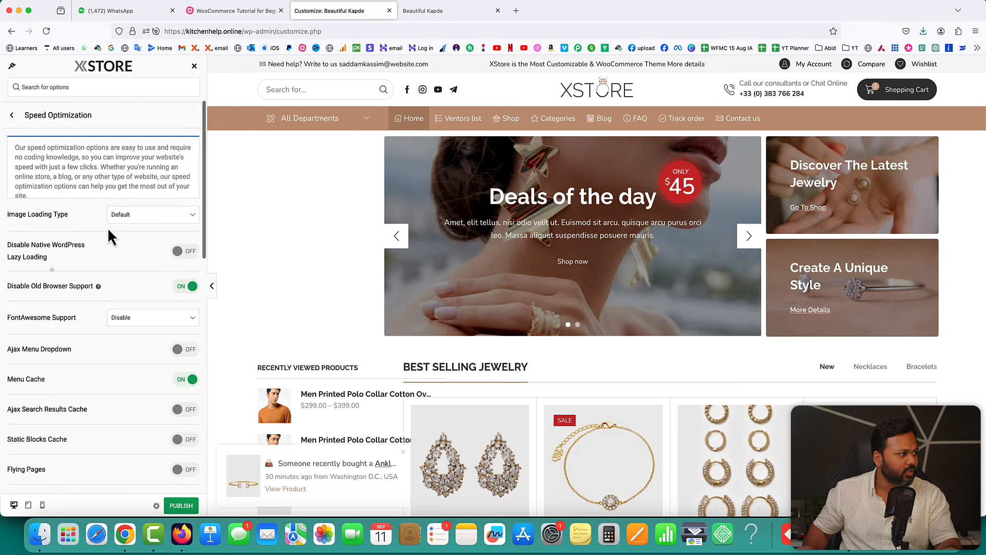
click(132, 216)
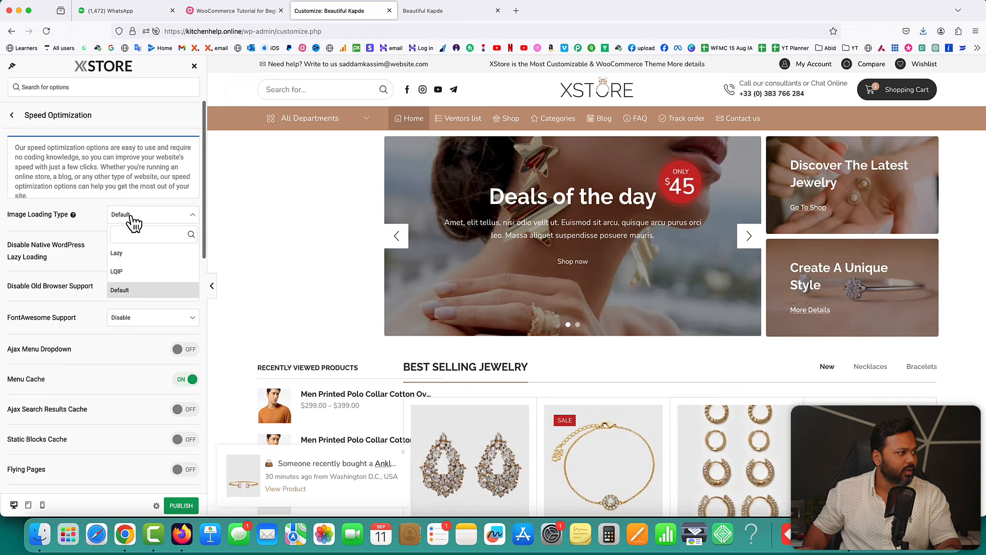
click(127, 255)
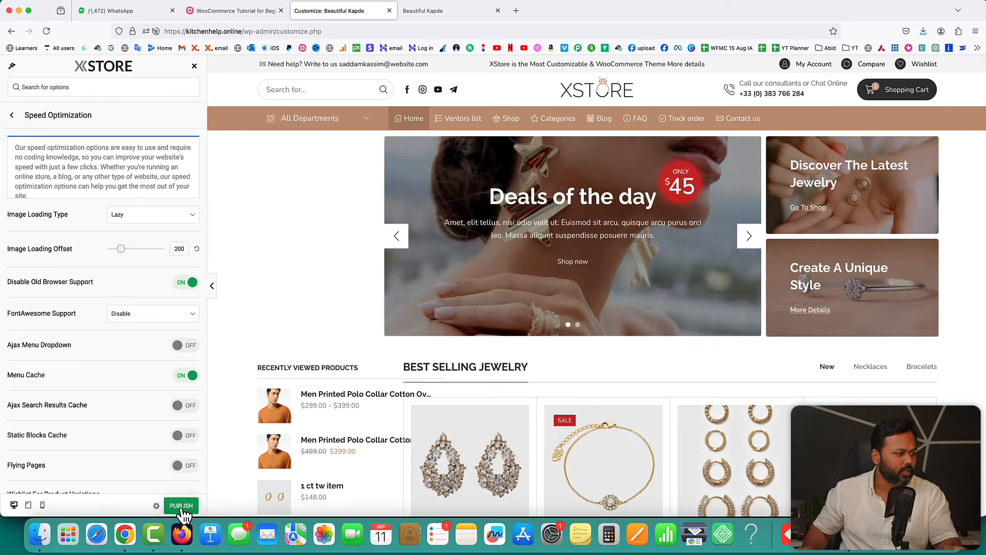
click(12, 119)
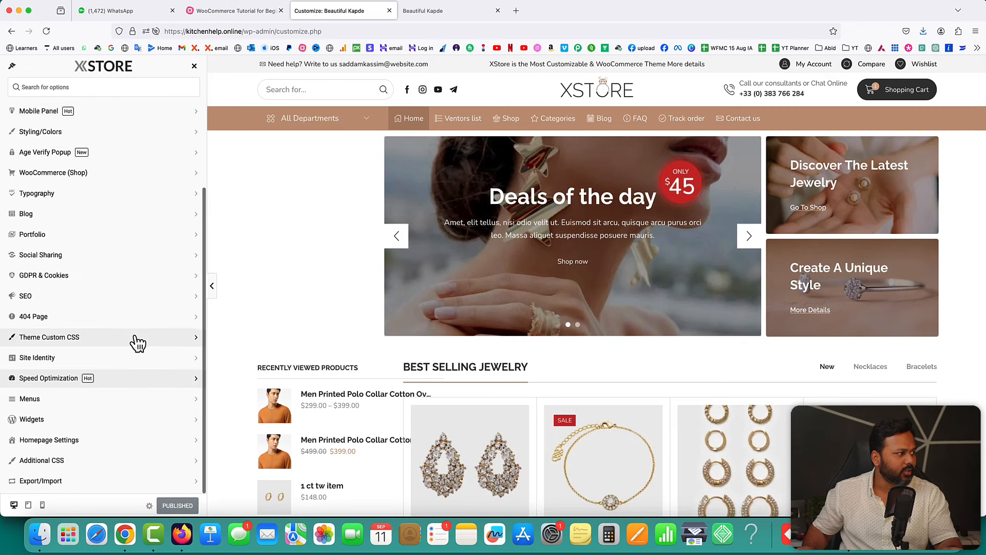
- Turn the GDPR Cookies Notice on to preview its 'Ok, I Am Ready' bar, then off again
click(67, 274)
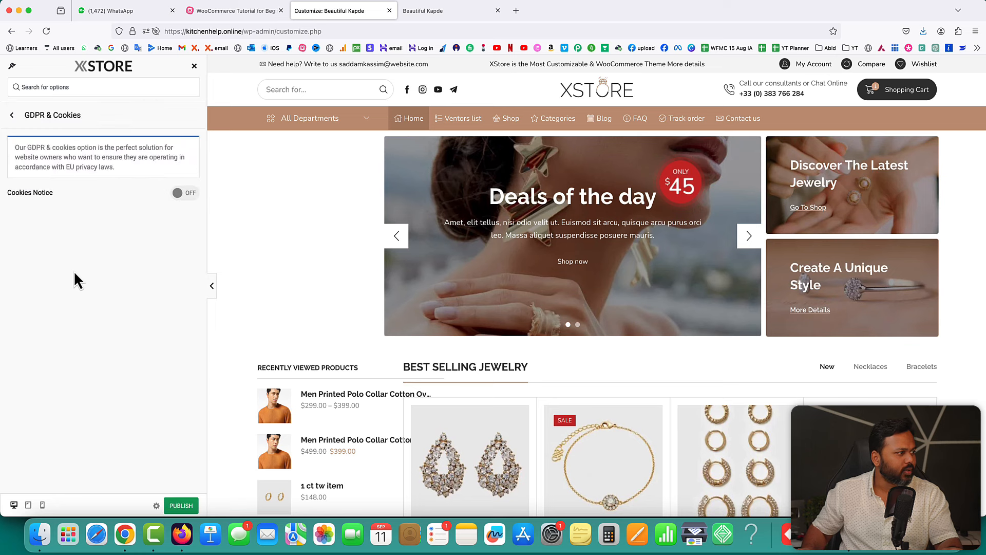
click(187, 193)
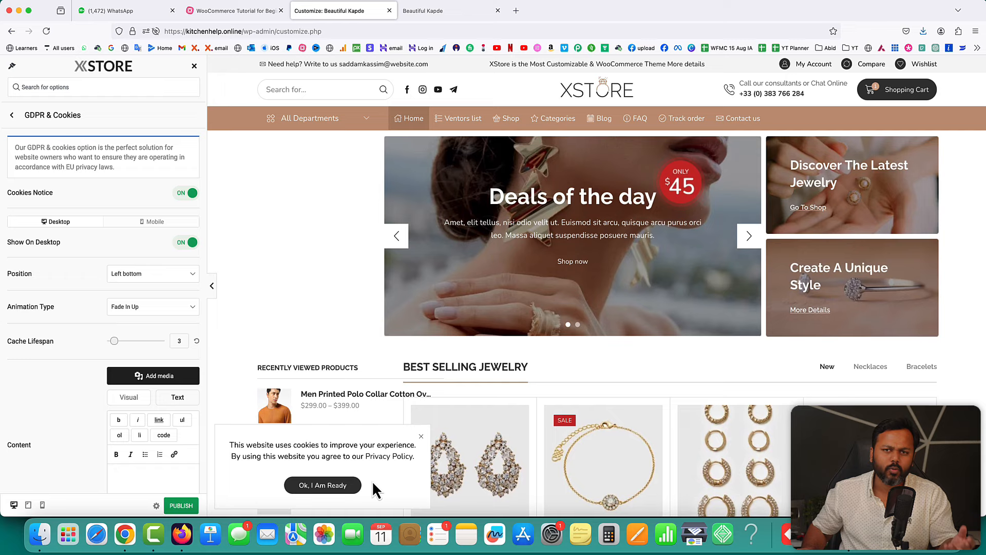
scroll(132, 449, down, 3)
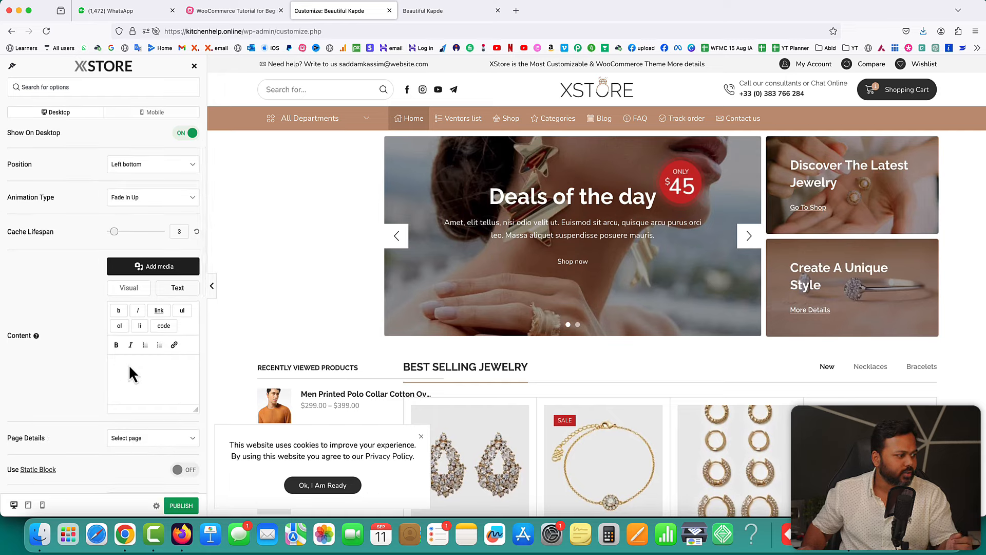
click(330, 444)
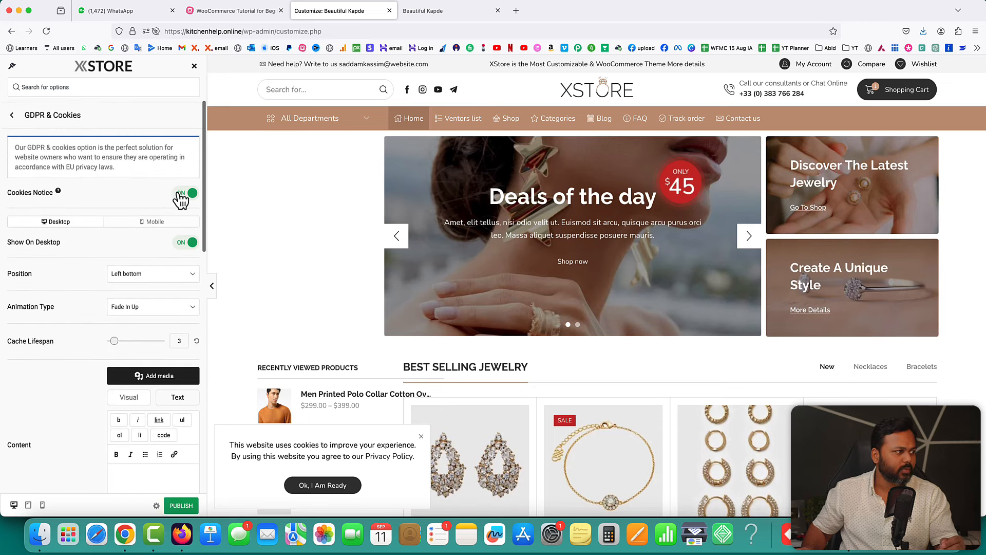
click(180, 193)
- Briefly enable the Age Verify Popup, then switch it back off
click(13, 116)
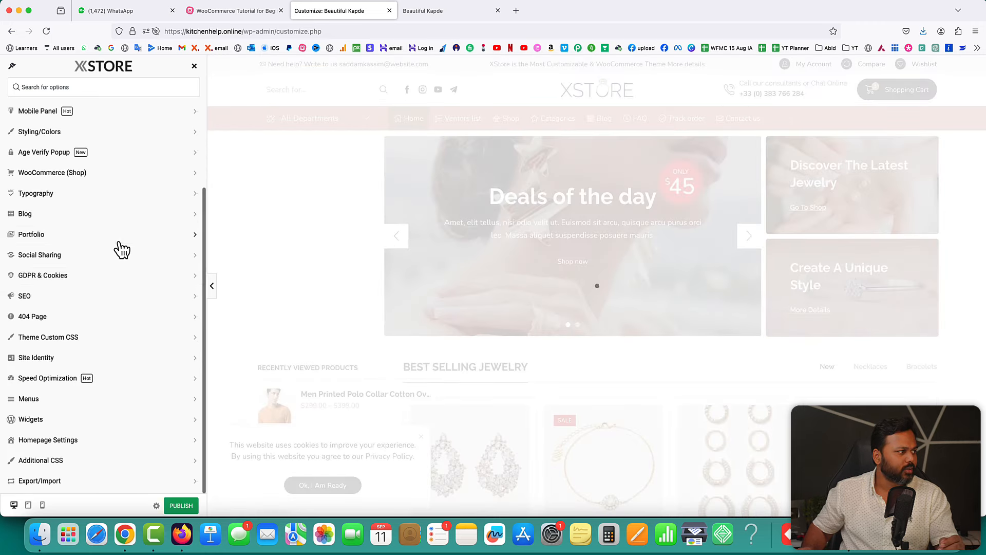
click(63, 177)
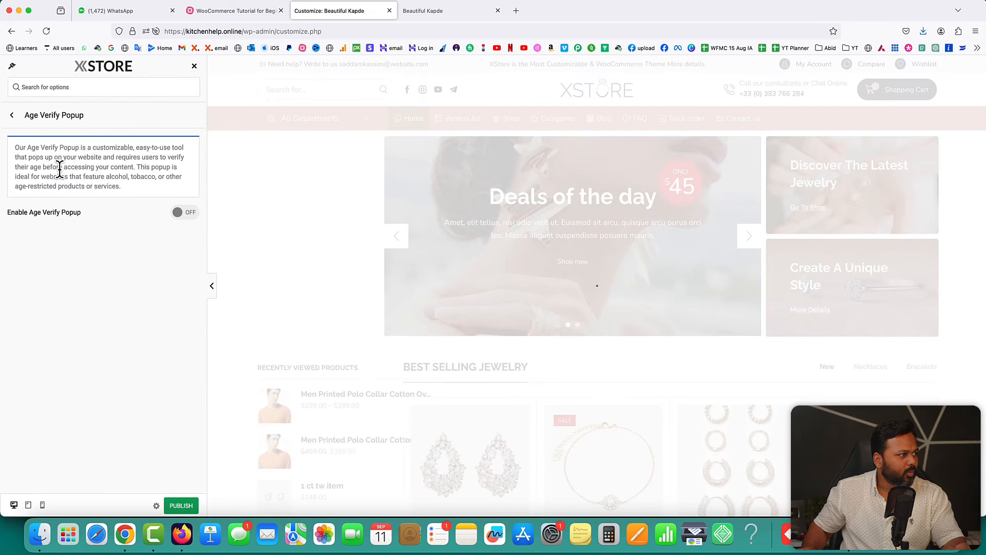
click(189, 214)
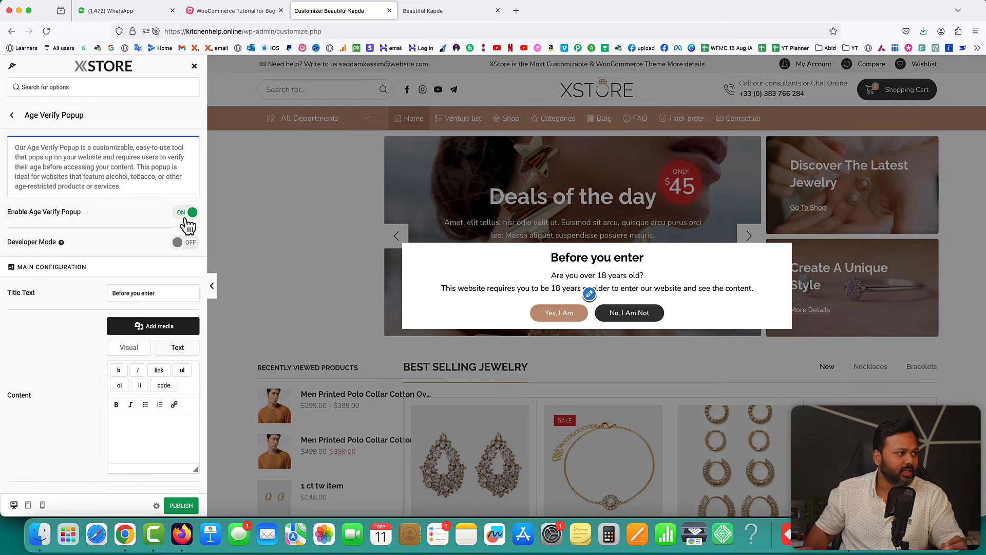
click(186, 220)
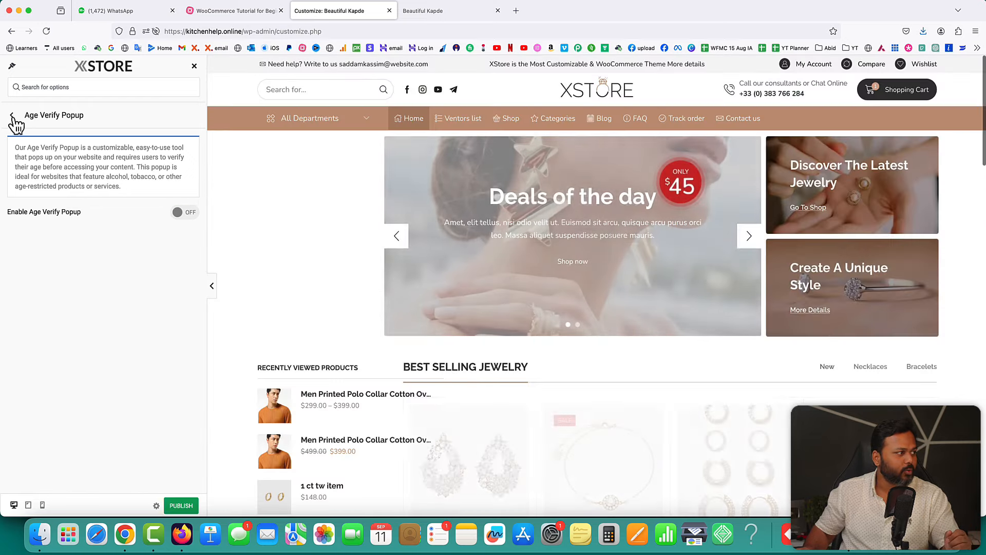
click(13, 116)
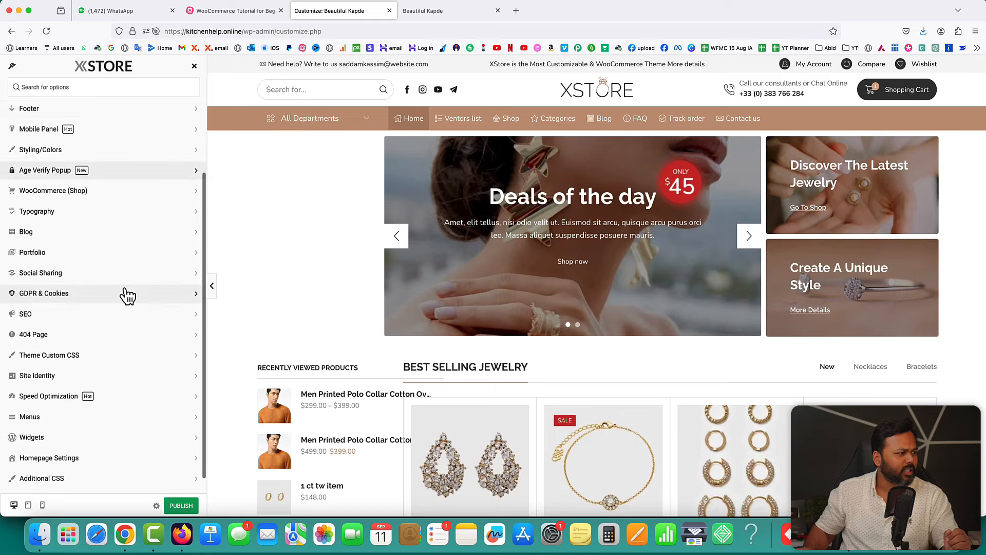
scroll(123, 278, up, 4)
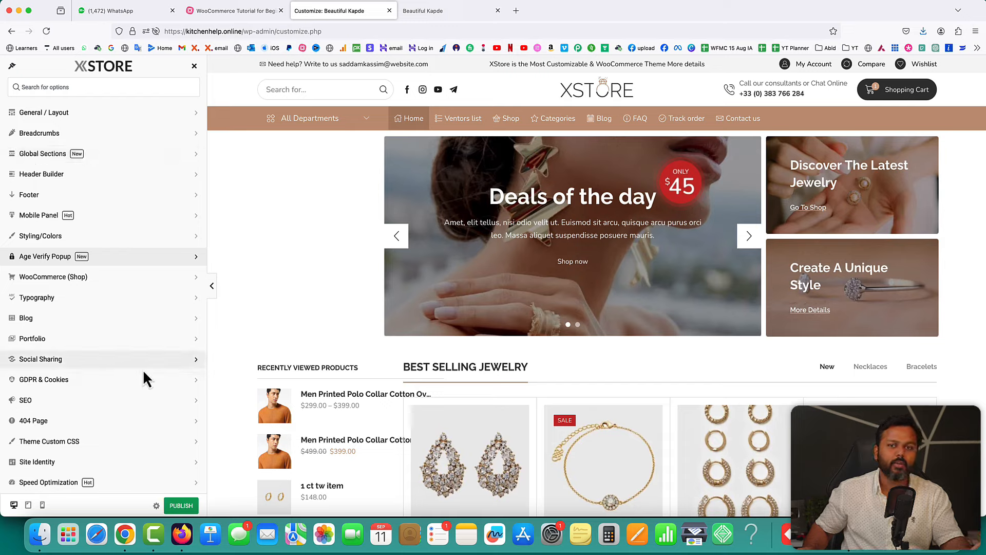
- Open Social Sharing settings and preview the share icons on the Cross Anklet product page
click(100, 359)
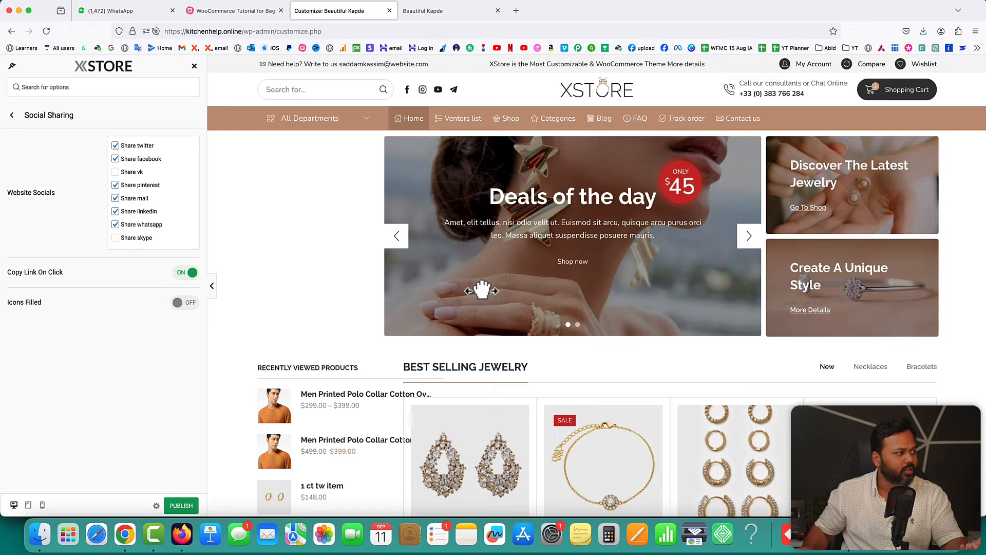
scroll(652, 275, down, 4)
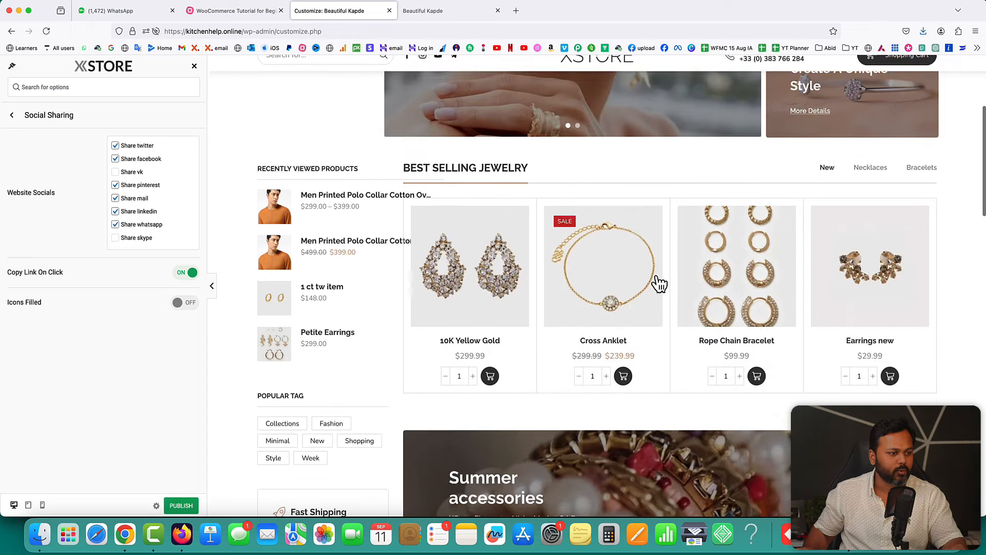
click(635, 244)
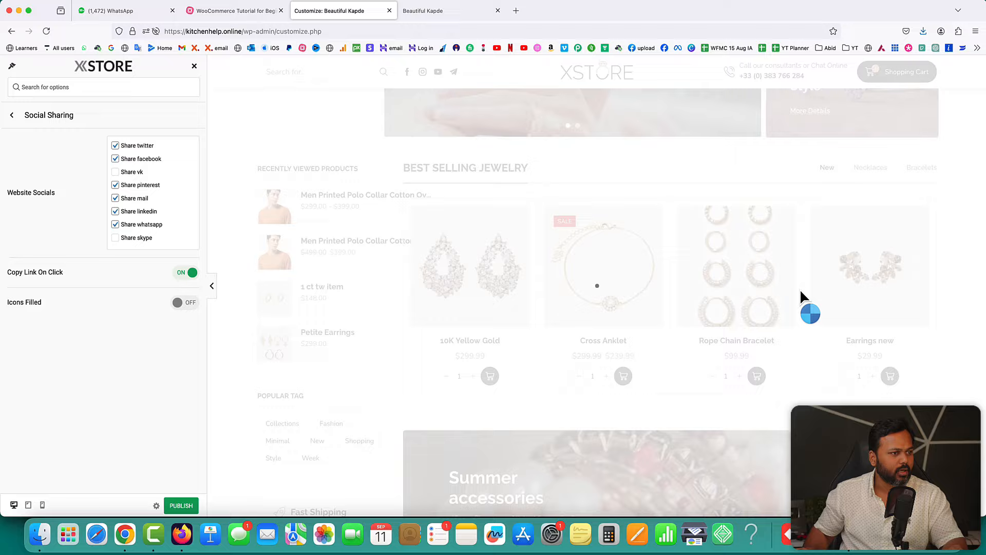
scroll(789, 313, down, 5)
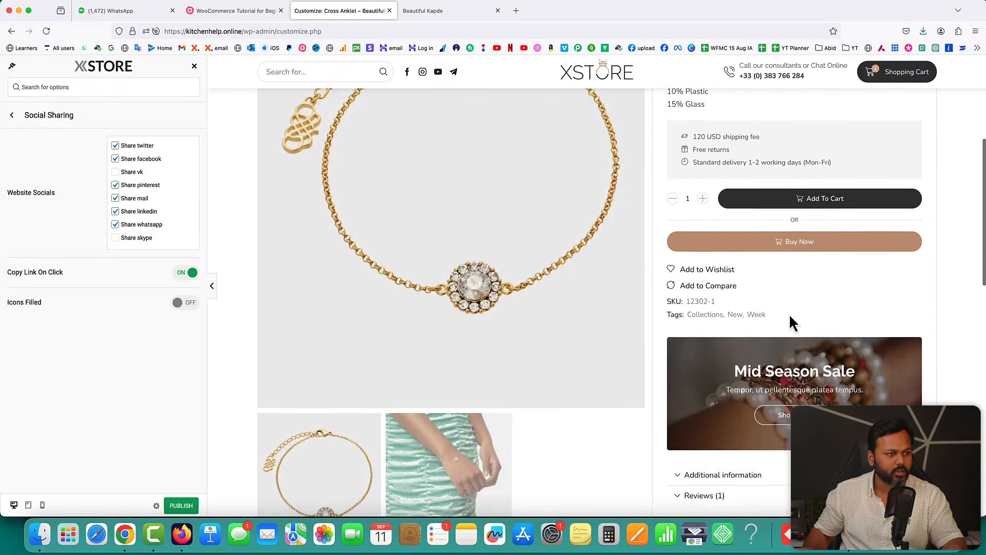
scroll(788, 313, down, 10)
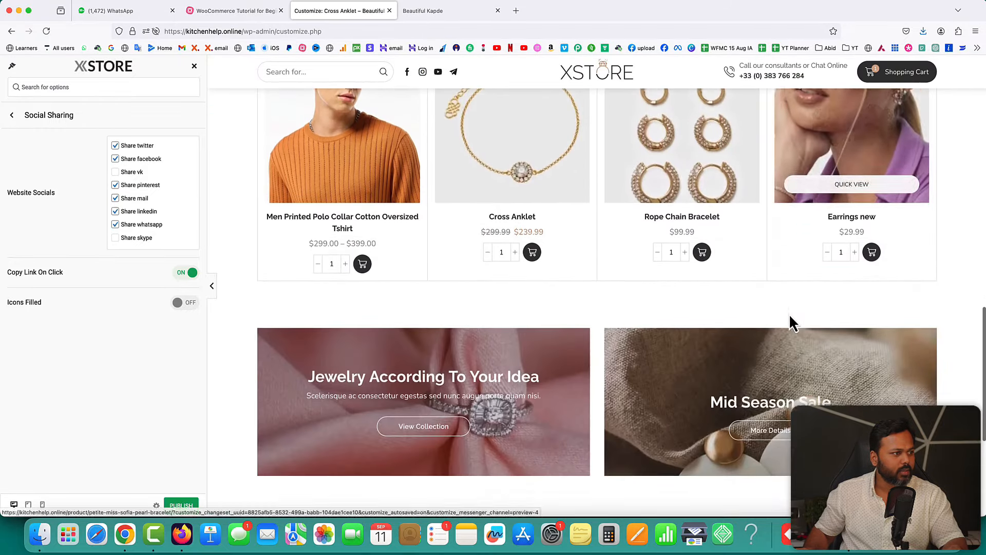
scroll(789, 313, down, 5)
scroll(788, 314, up, 20)
scroll(827, 245, down, 5)
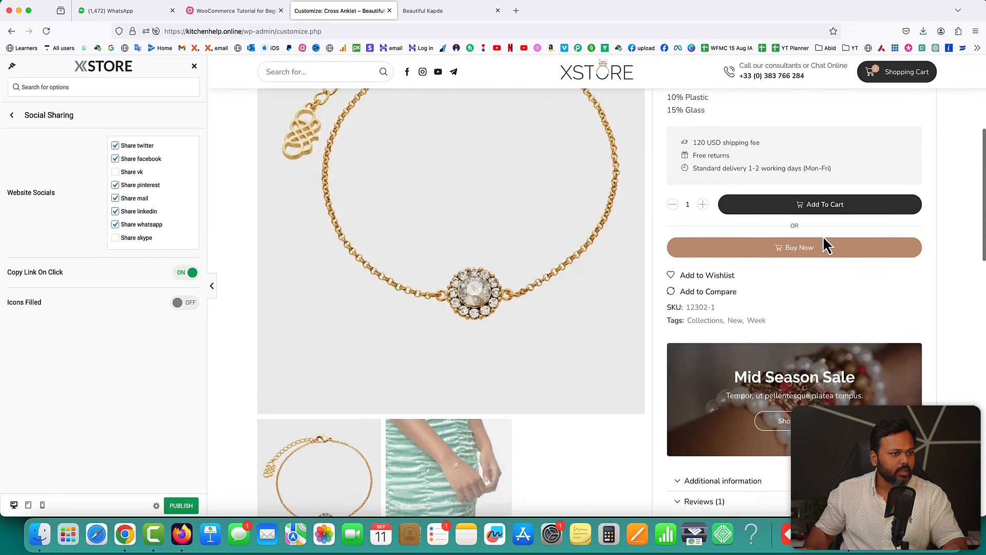
scroll(827, 245, down, 1)
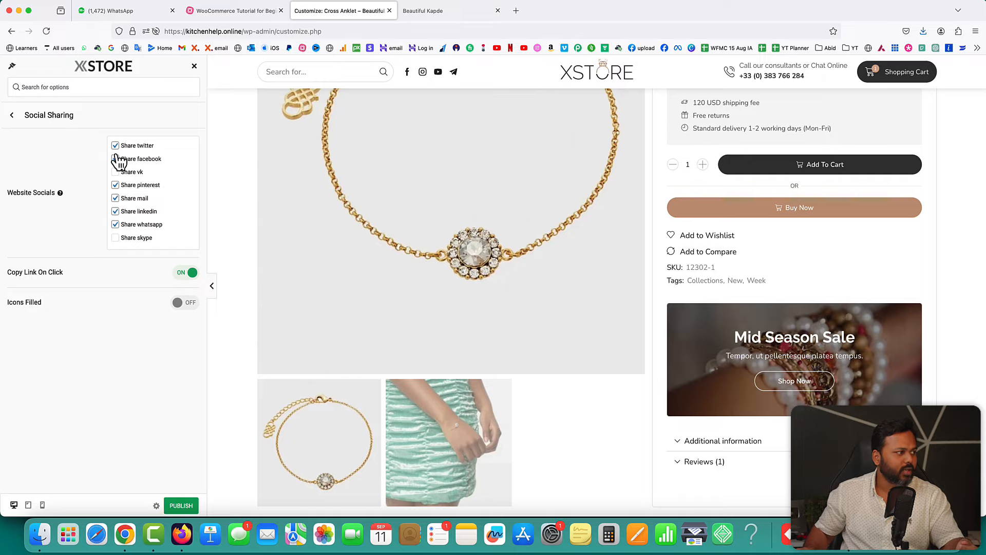
- Leave Share vk off, publish the Social Sharing settings, and view the tutorial mind map
click(116, 173)
click(115, 173)
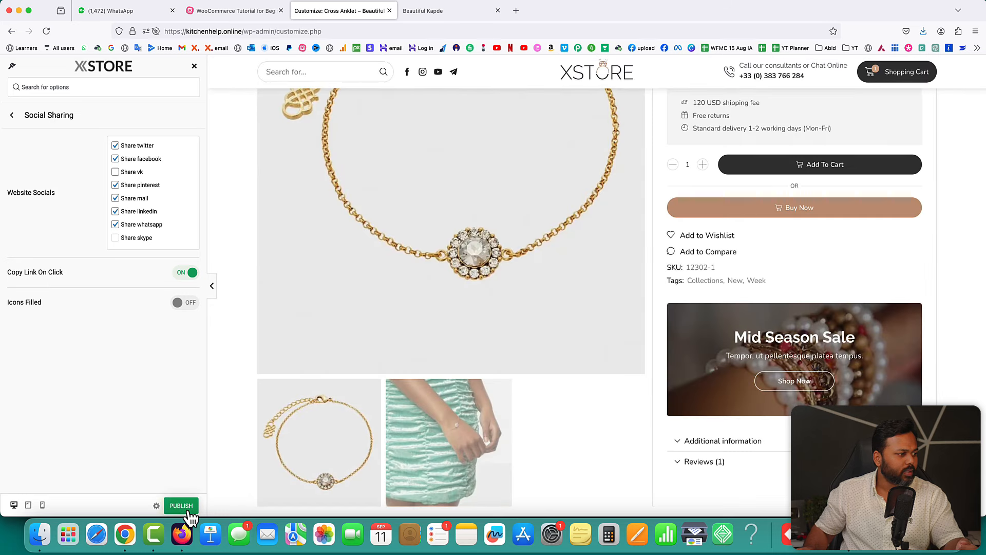
click(10, 116)
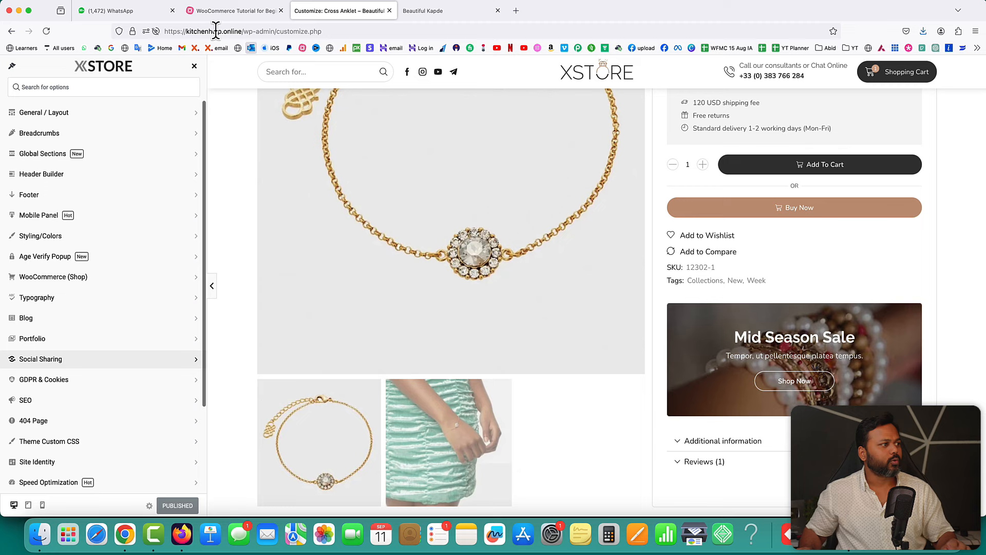
click(212, 10)
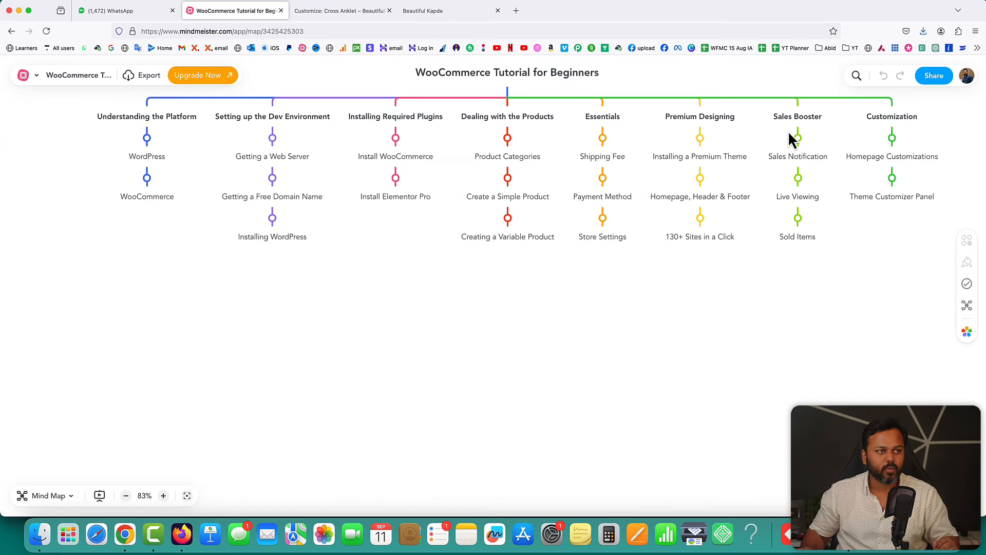
- Close the customizer and go to the Sales Booster page in the XStore dashboard
click(319, 11)
click(194, 68)
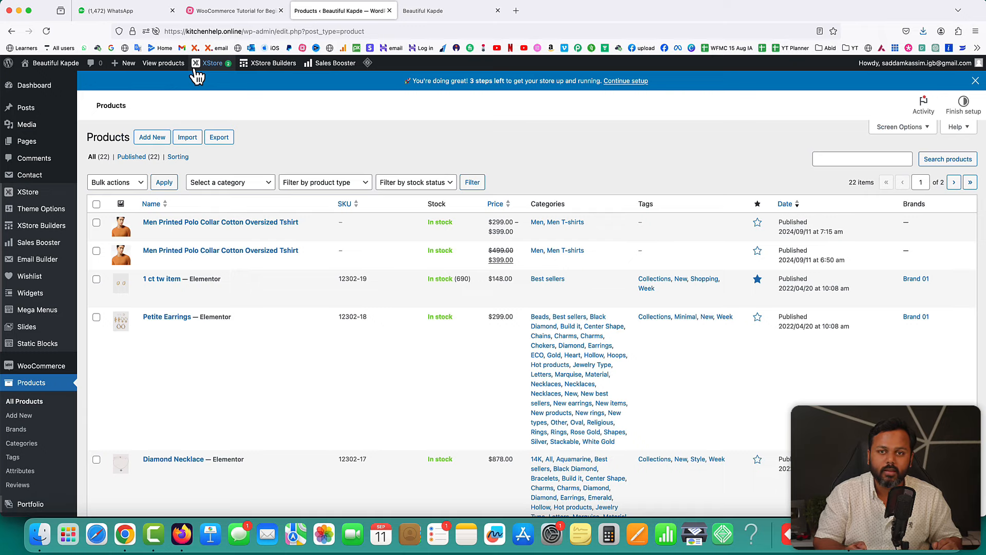
mouse_move(24, 195)
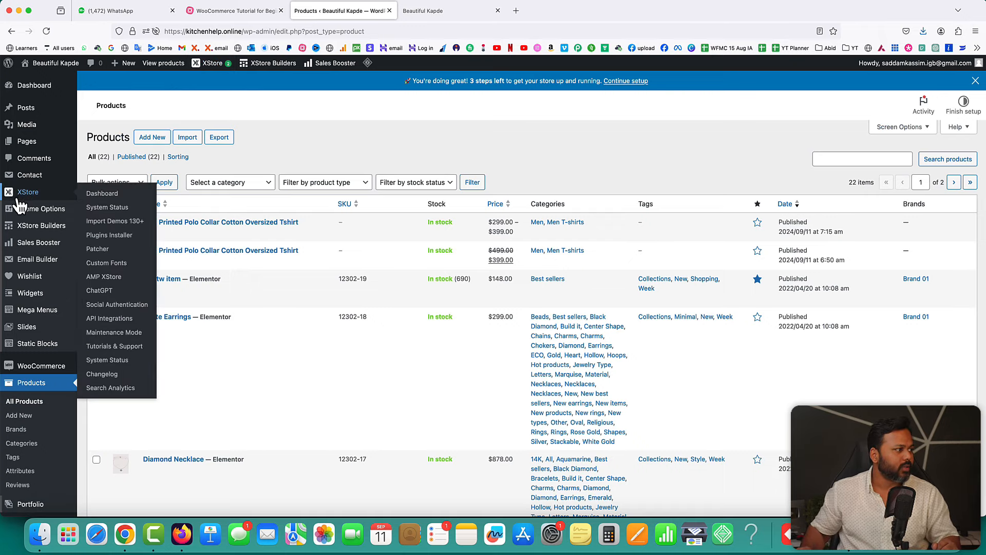
click(100, 193)
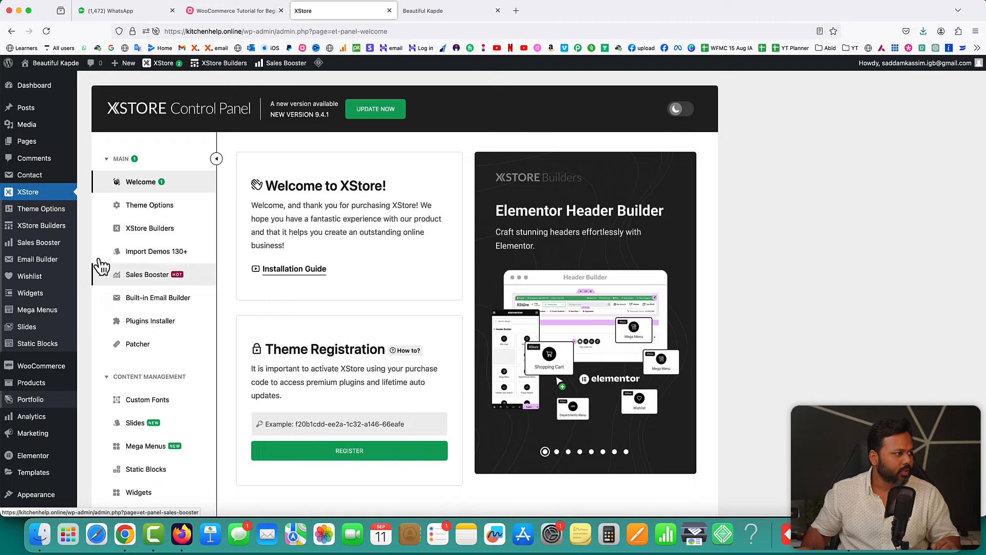
mouse_move(38, 242)
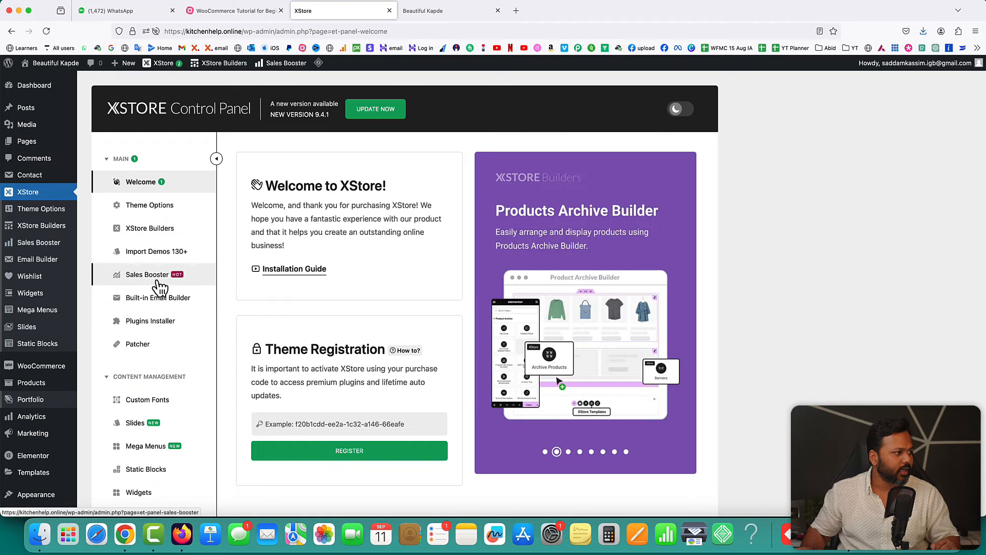
click(157, 277)
- Check the storefront's sale popup, then open the Fake Sale Popup card's settings
scroll(744, 285, down, 5)
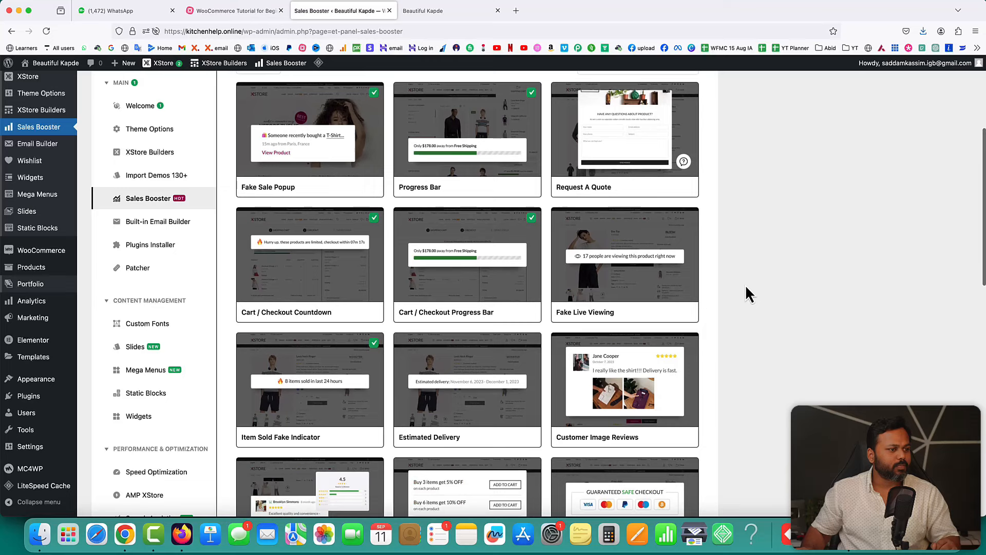
scroll(745, 284, down, 1)
scroll(746, 287, down, 1)
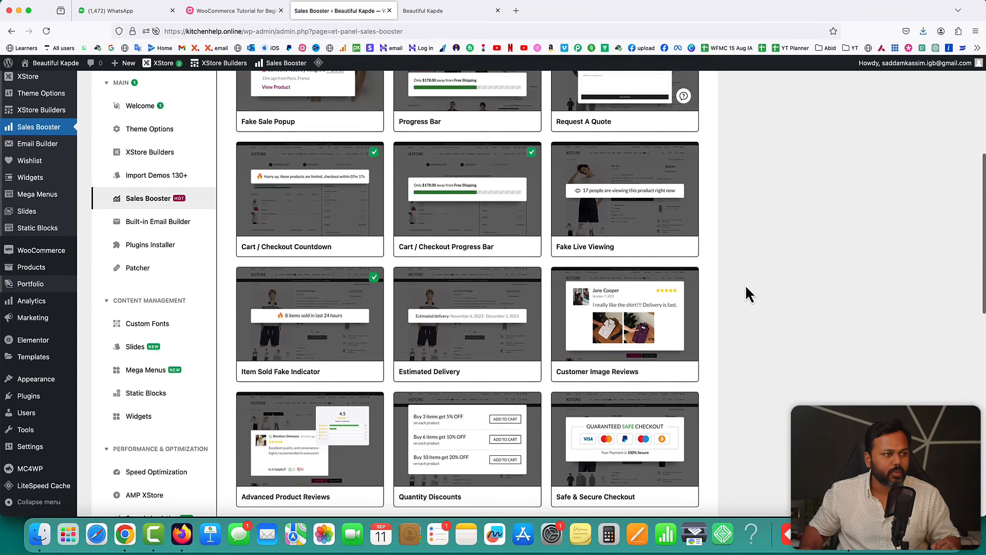
scroll(673, 223, up, 5)
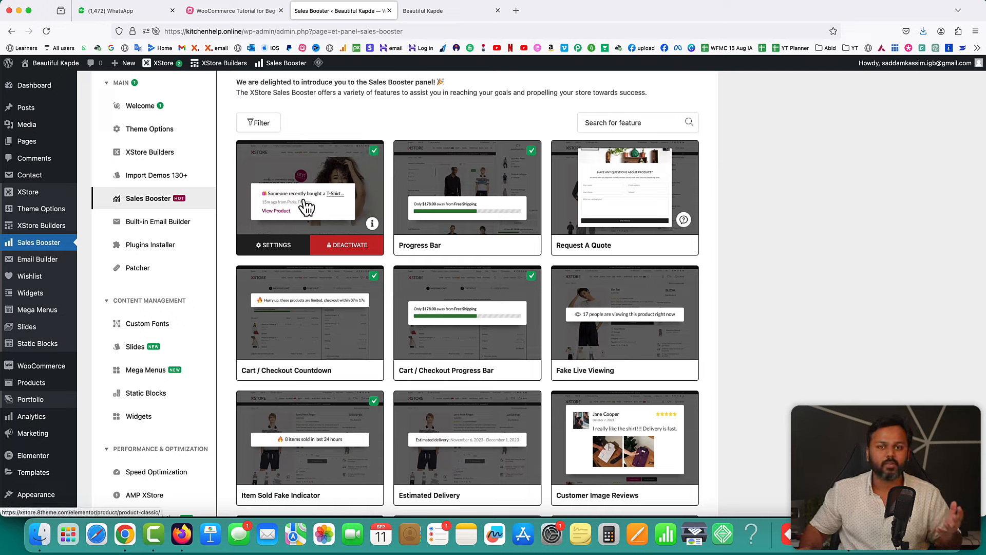
click(442, 11)
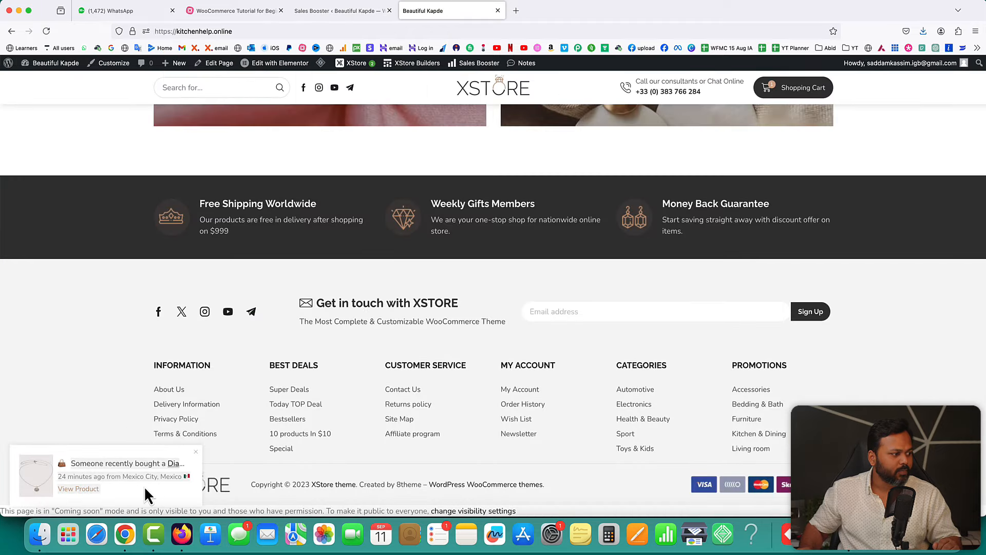
click(334, 10)
mouse_move(304, 225)
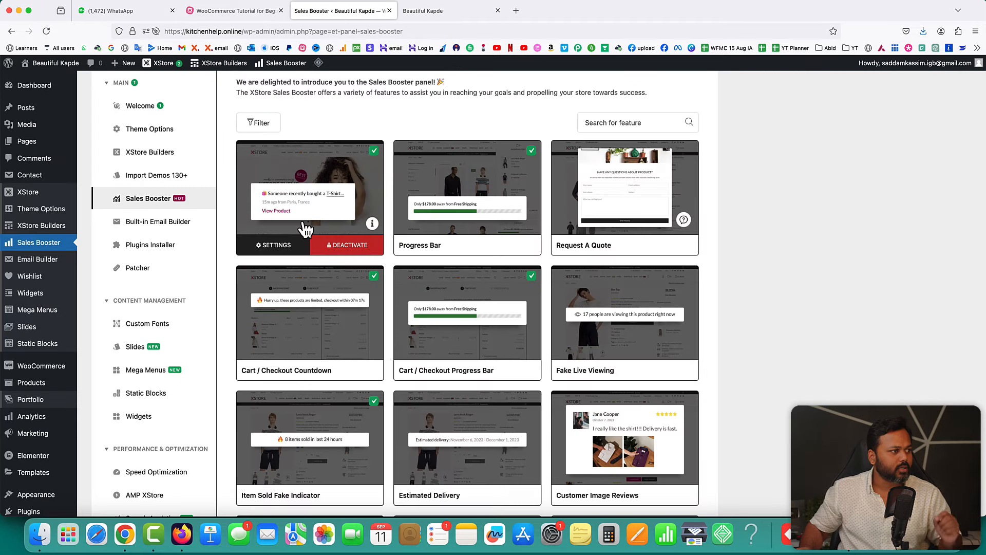
click(276, 246)
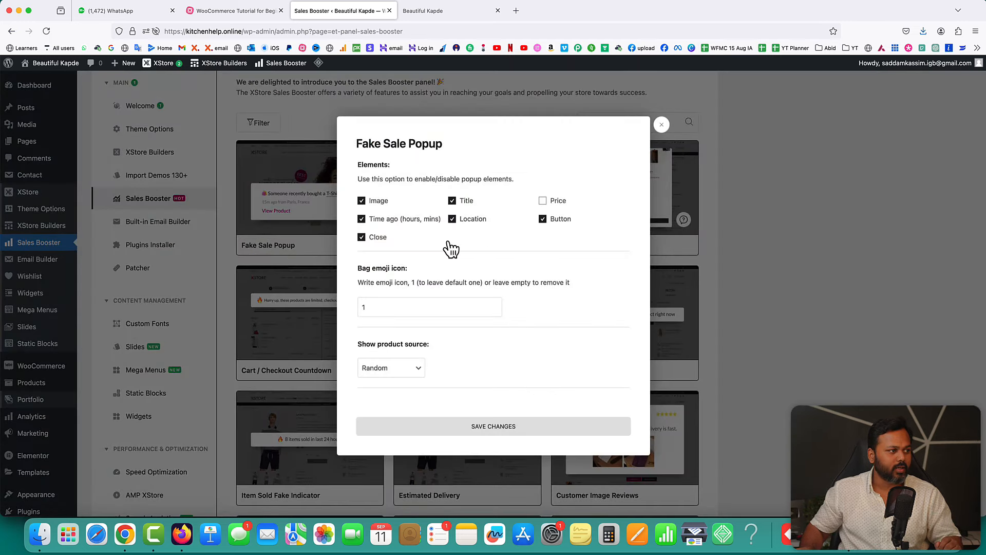
- Review the popup's displayed details and its location entries such as Washington D.C. and New Delhi
click(450, 18)
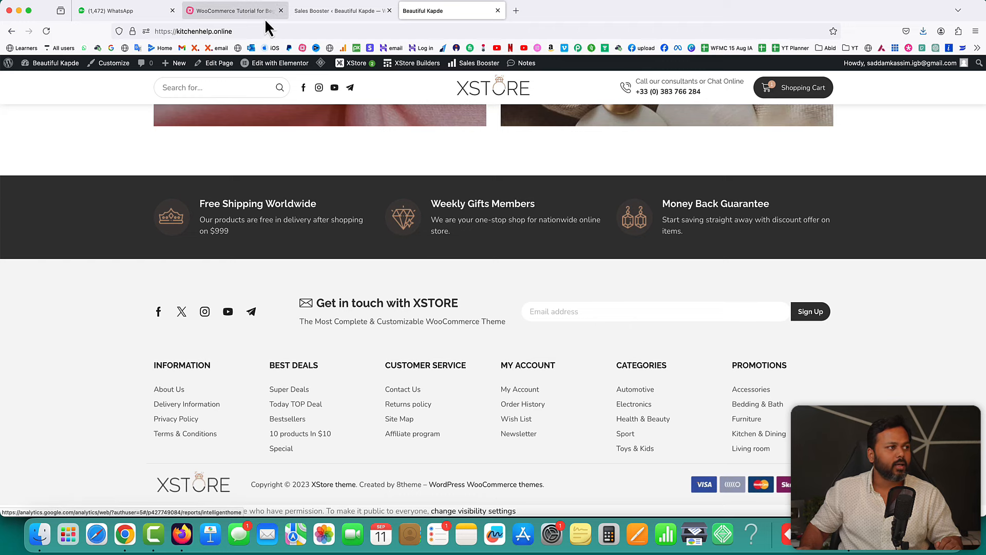
click(306, 11)
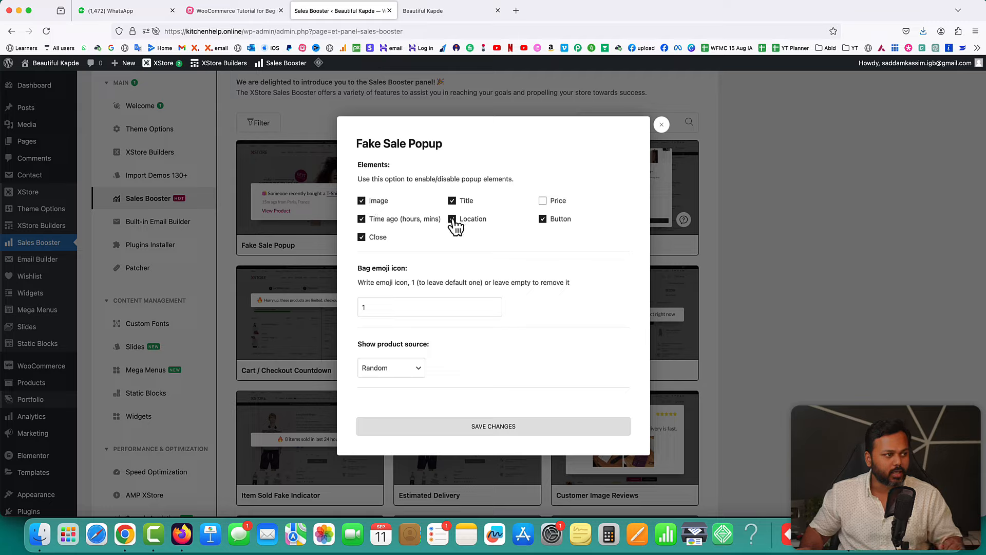
click(544, 201)
scroll(522, 298, down, 6)
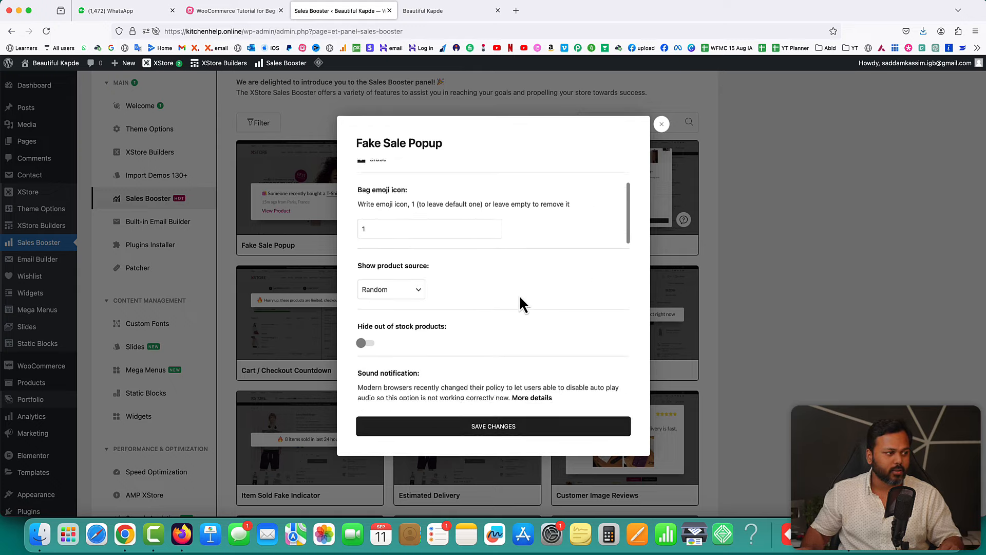
scroll(520, 298, down, 5)
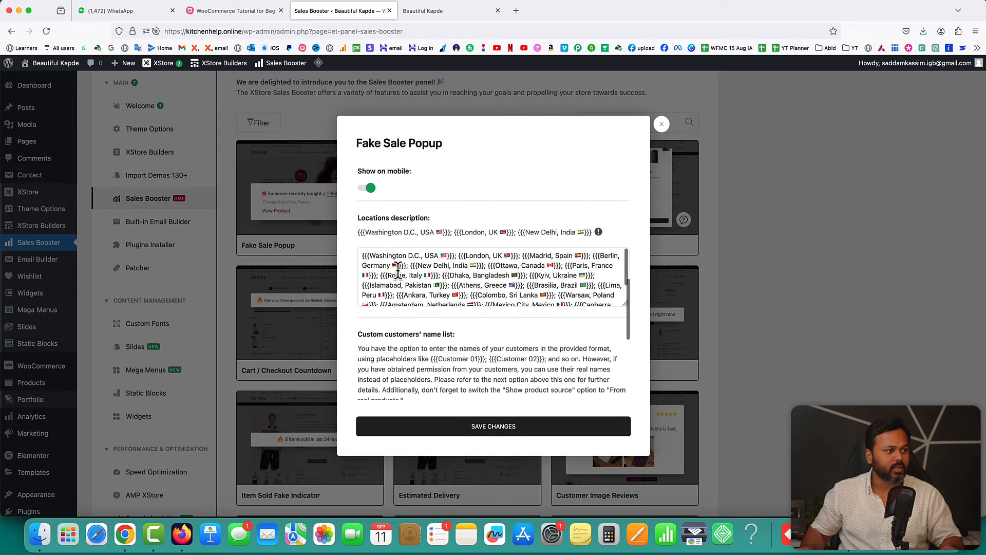
drag(362, 257, 455, 255)
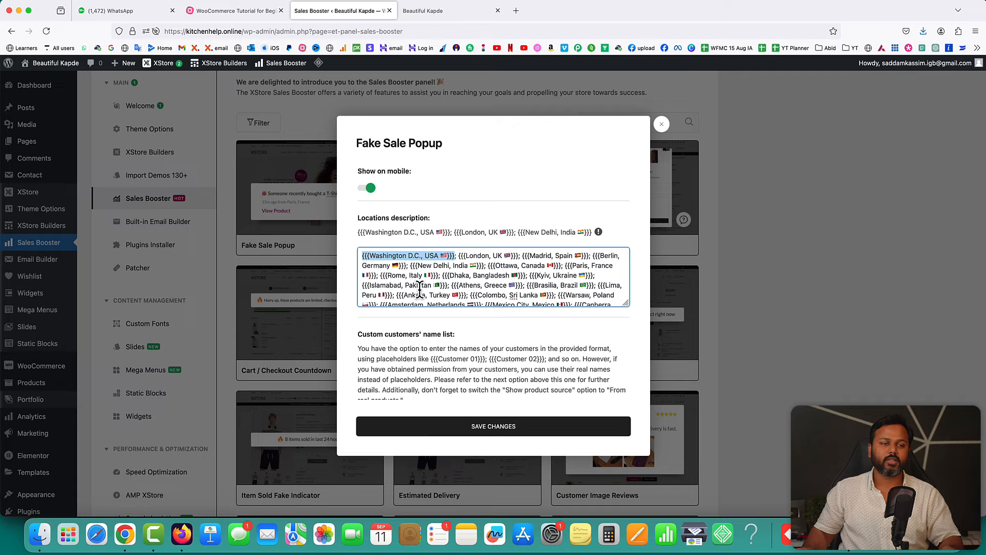
click(409, 264)
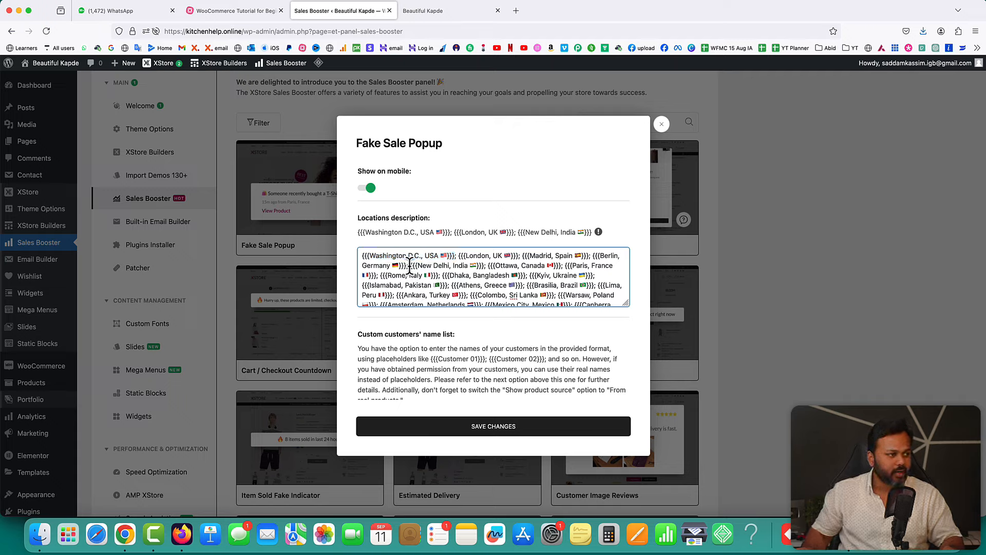
drag(416, 265, 484, 265)
click(416, 265)
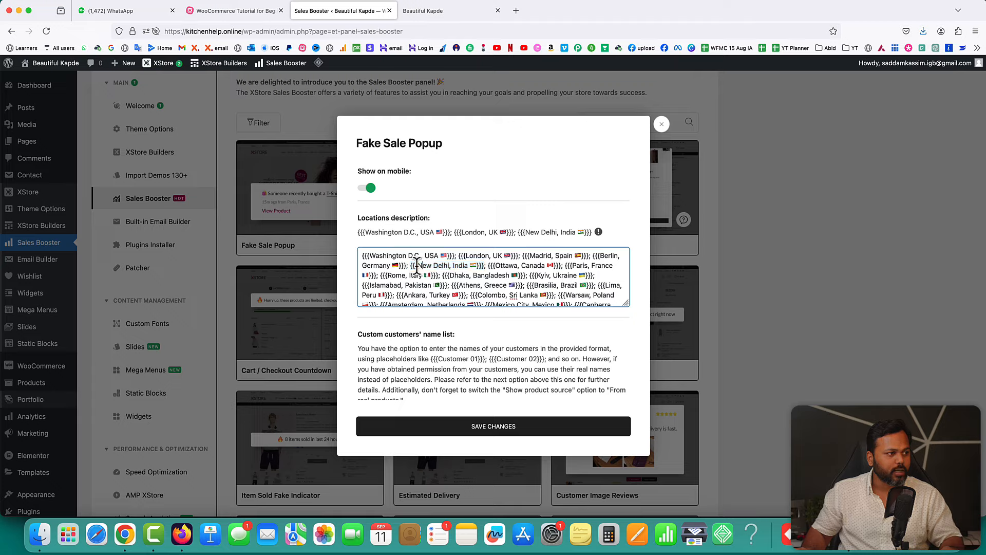
drag(421, 265, 469, 265)
click(477, 286)
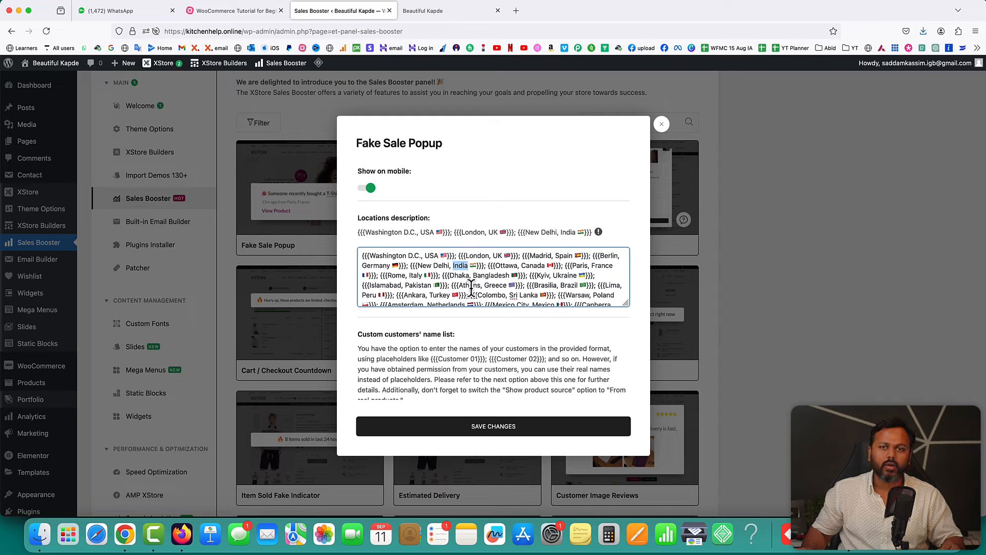
- Leave customer names empty and save the Fake Sale Popup settings with a 6-second repeat
scroll(462, 272, down, 10)
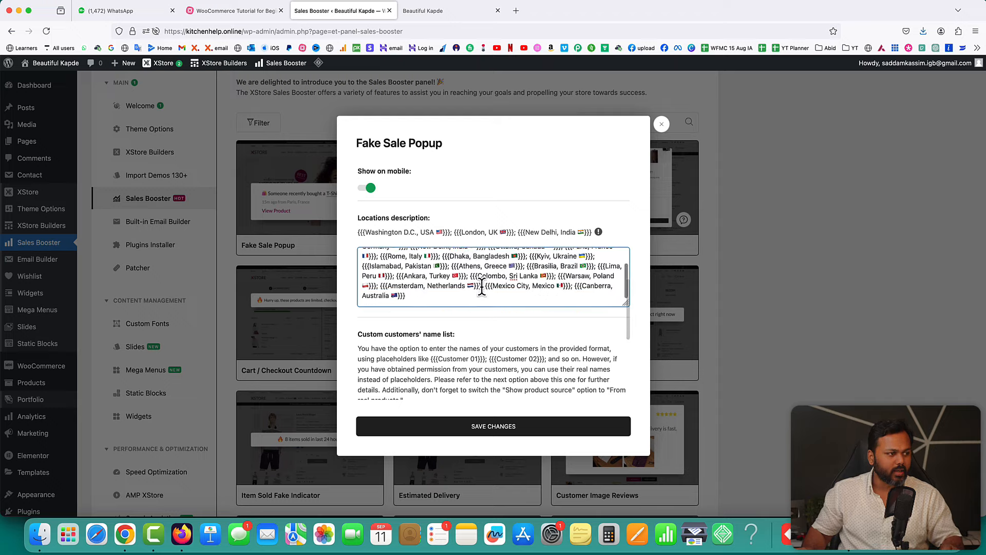
scroll(500, 330, down, 2)
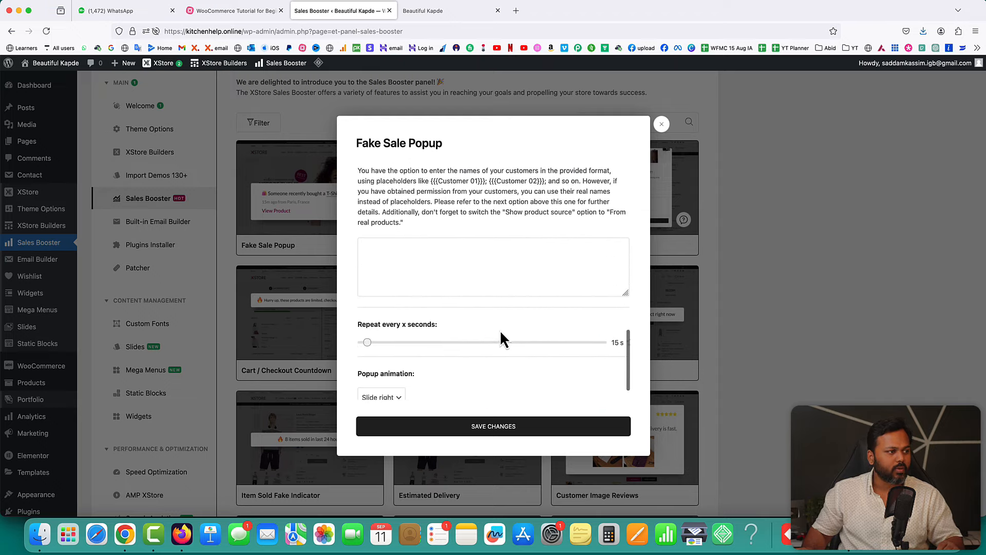
click(455, 272)
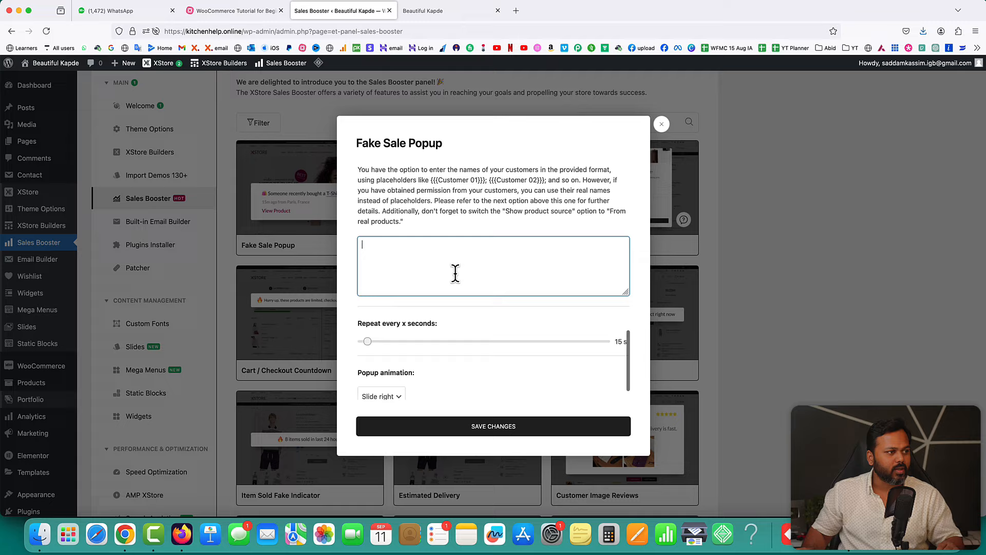
click(435, 179)
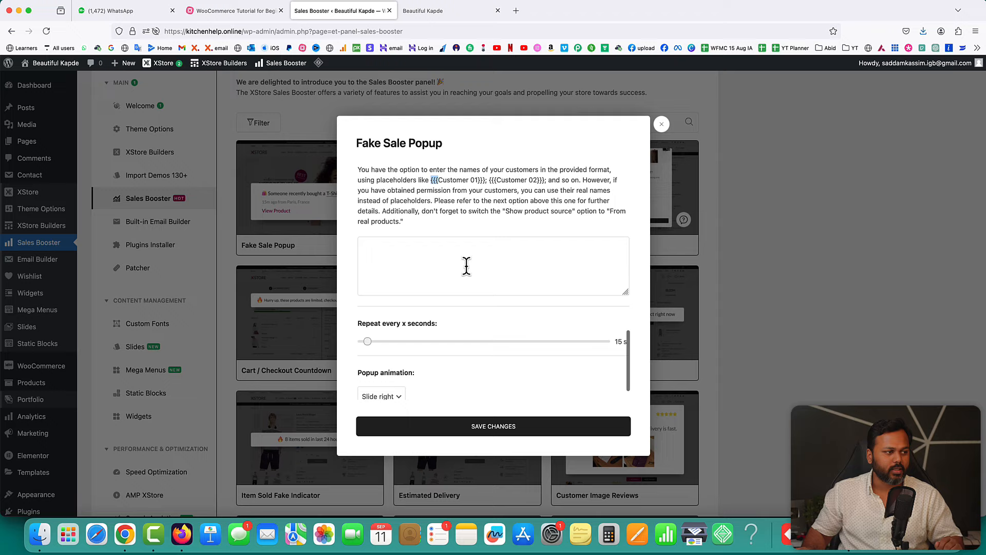
scroll(475, 302, down, 2)
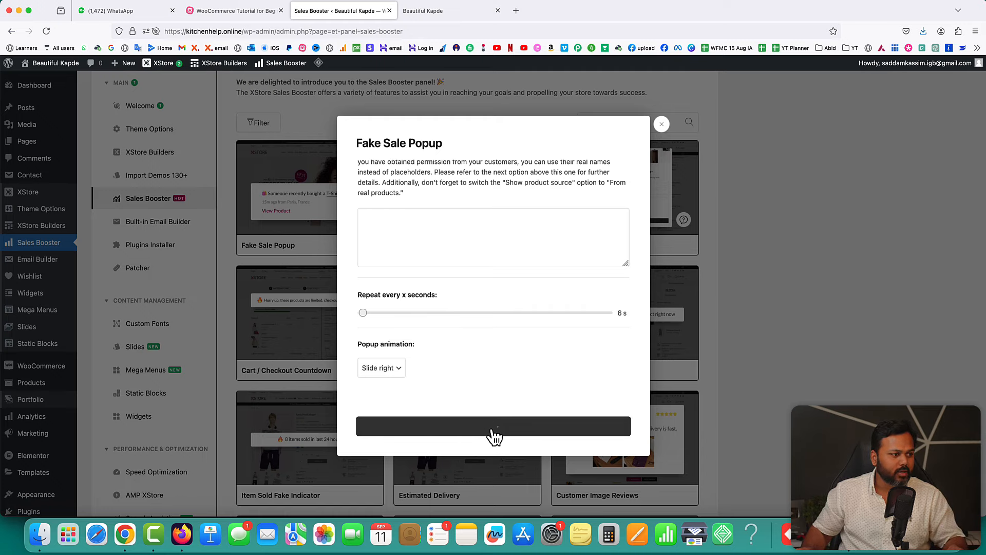
click(434, 20)
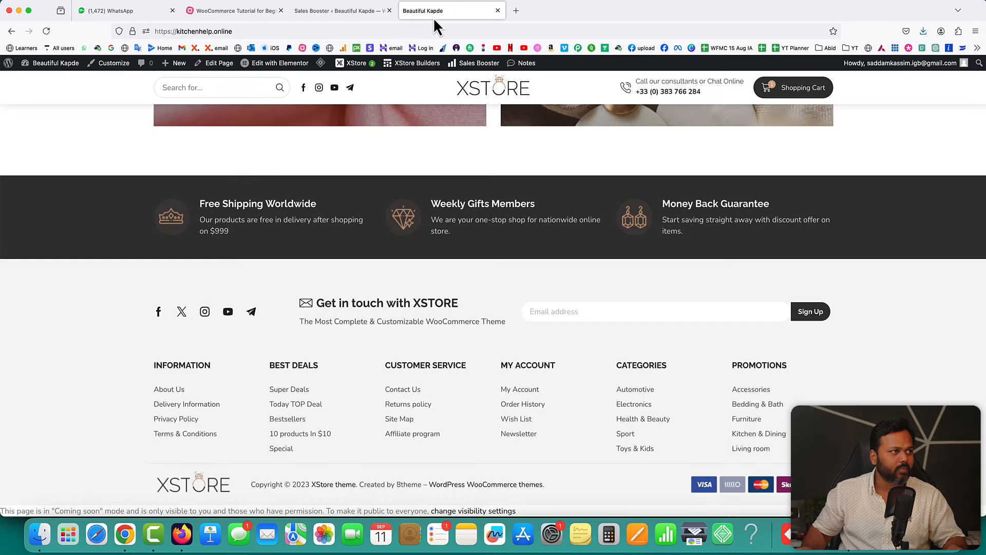
- Reload the homepage and scroll while fake sale popups show bottom-left with buyer locations and prices
click(46, 31)
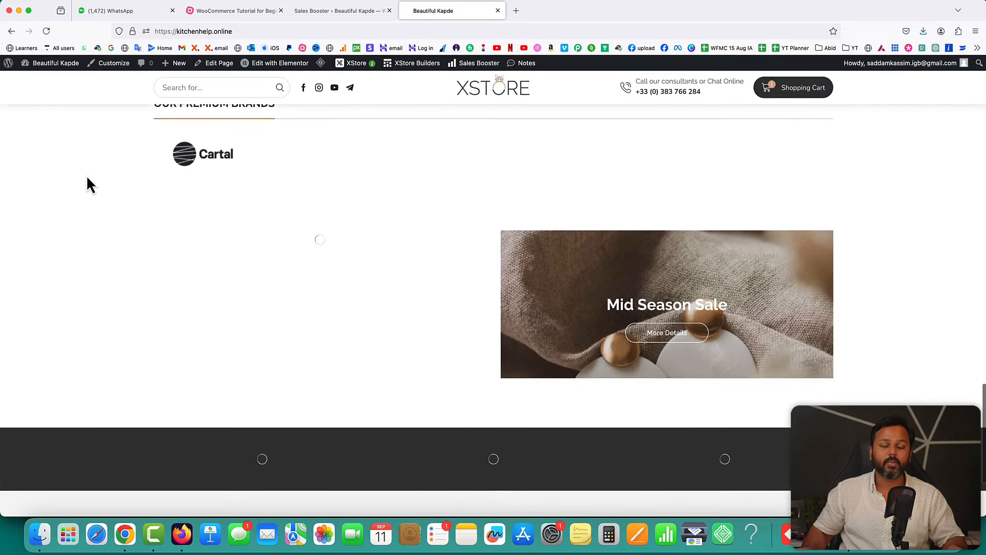
scroll(87, 174, up, 15)
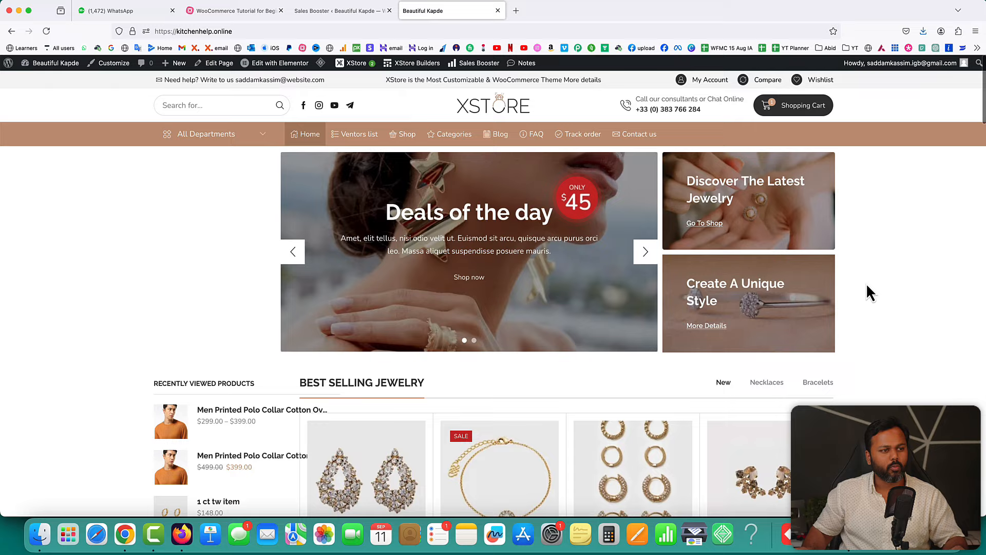
scroll(869, 290, down, 6)
scroll(867, 286, down, 3)
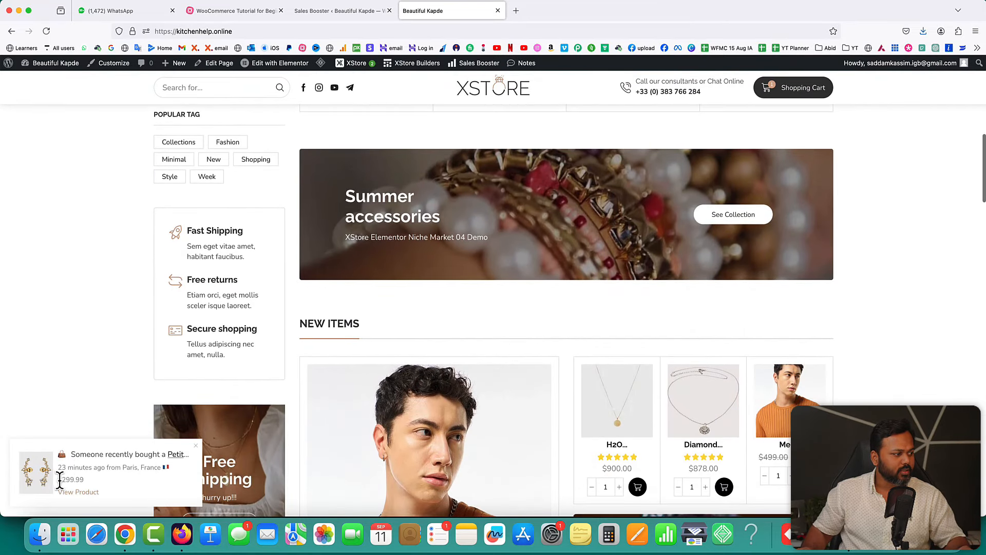
drag(59, 479, 84, 482)
click(850, 312)
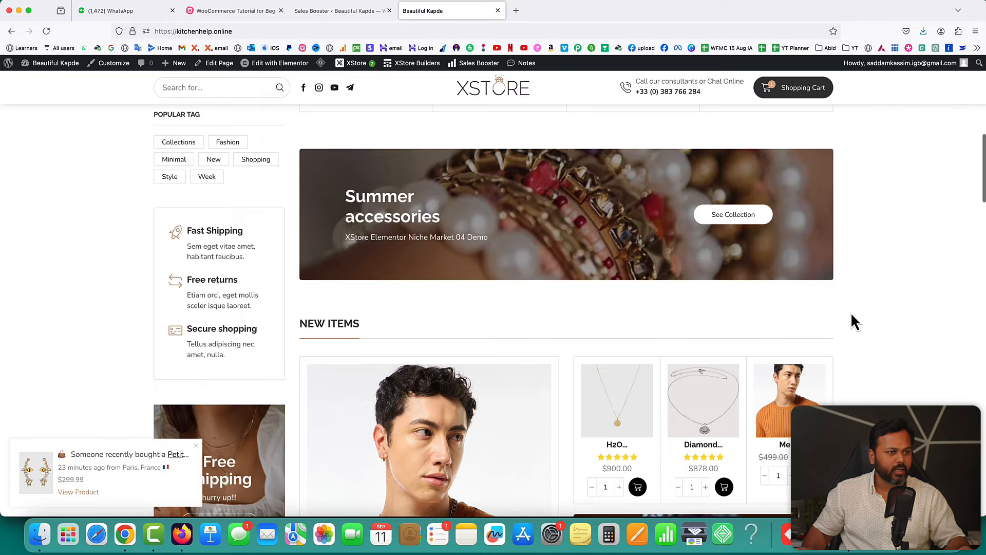
scroll(854, 314, down, 1)
scroll(855, 315, down, 10)
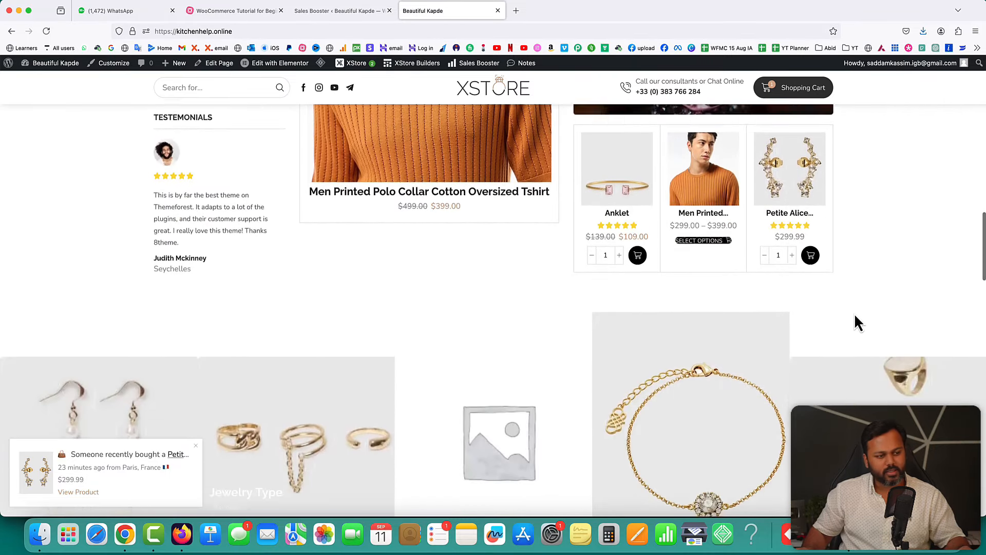
scroll(855, 314, down, 5)
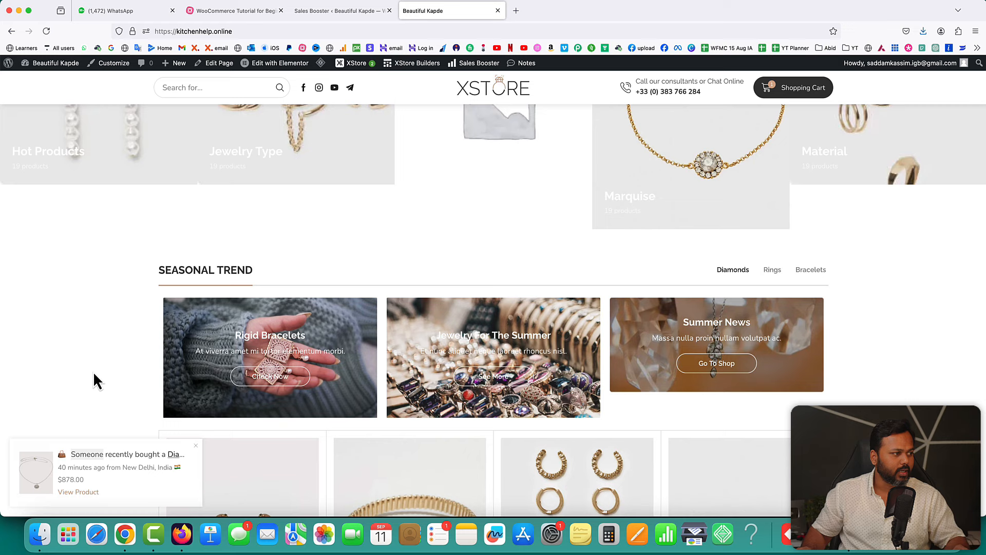
scroll(116, 380, down, 8)
- Close Fake Sale Popup settings and review the Progress Bar's free-shipping message with its {{et_price}} placeholder
click(329, 10)
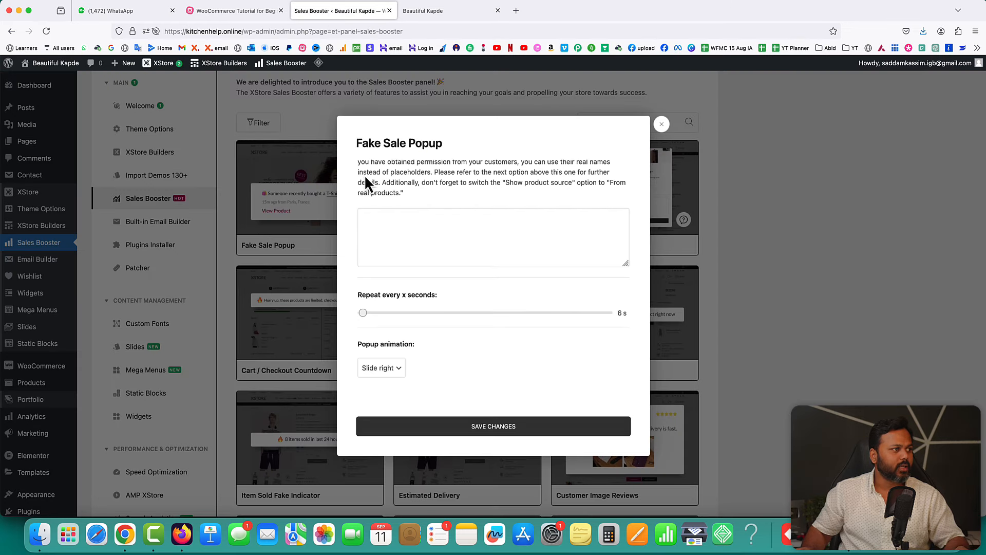
drag(358, 142, 444, 143)
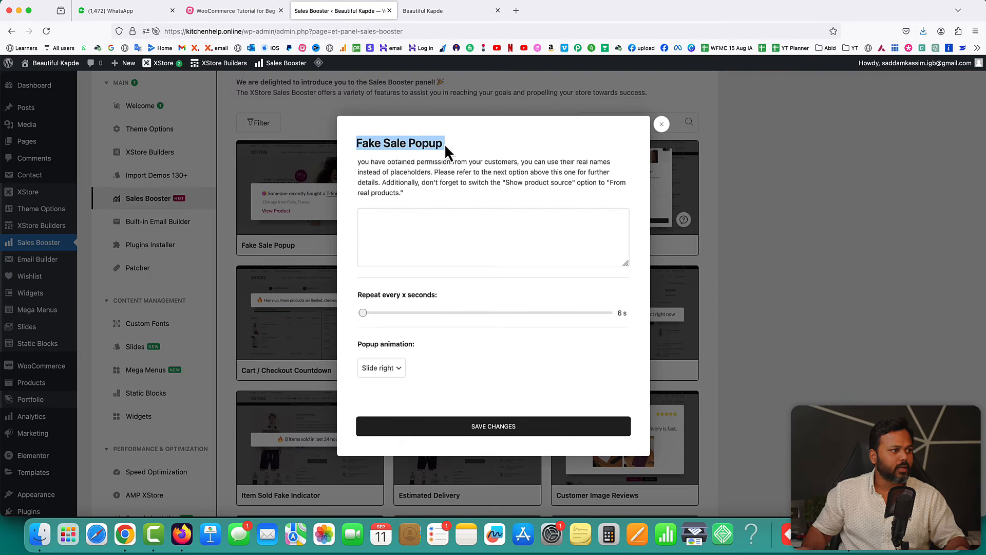
click(661, 125)
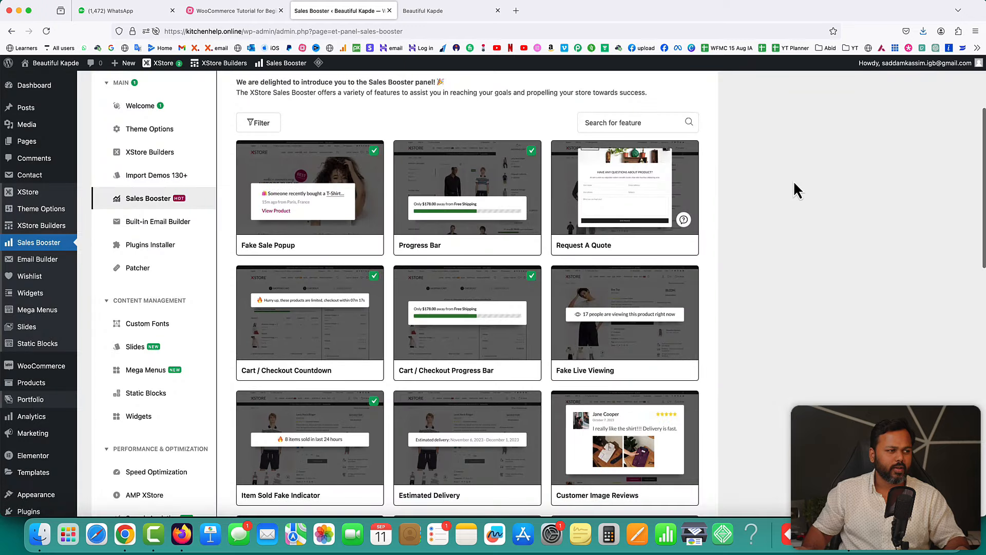
mouse_move(452, 215)
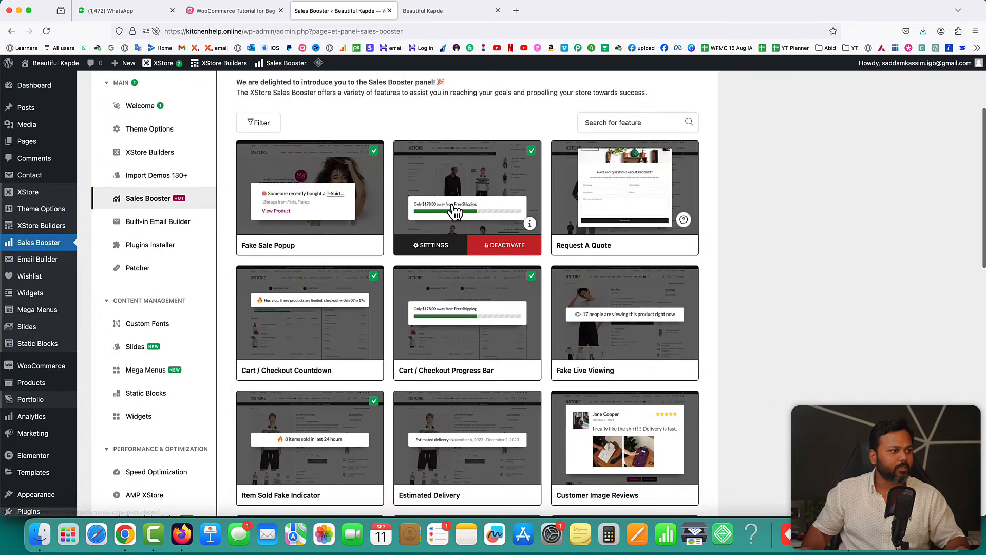
click(436, 246)
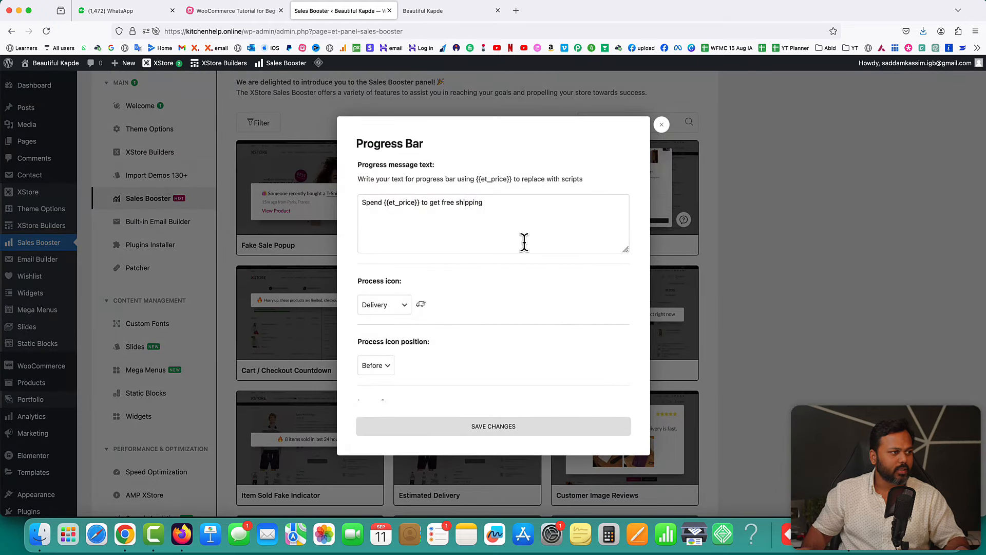
drag(384, 202, 422, 202)
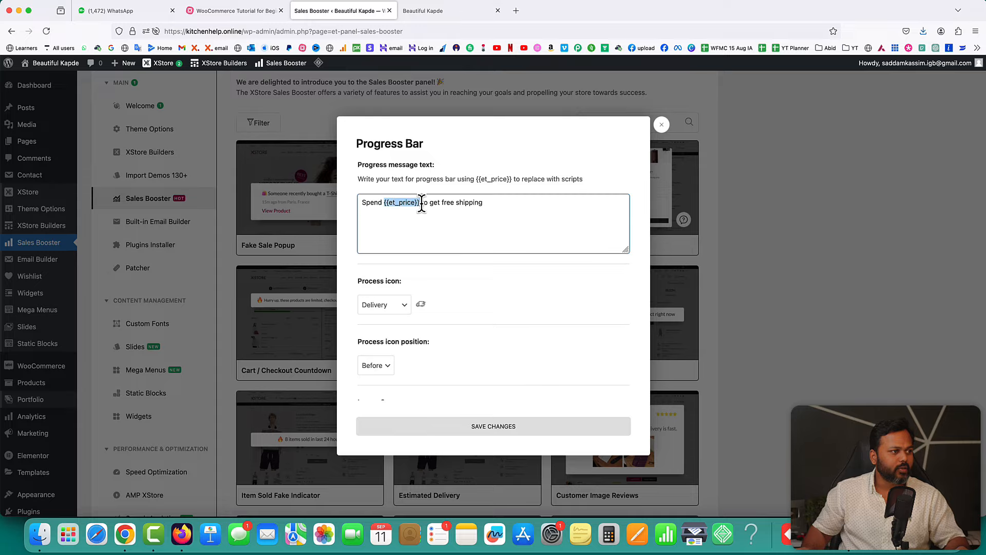
click(424, 10)
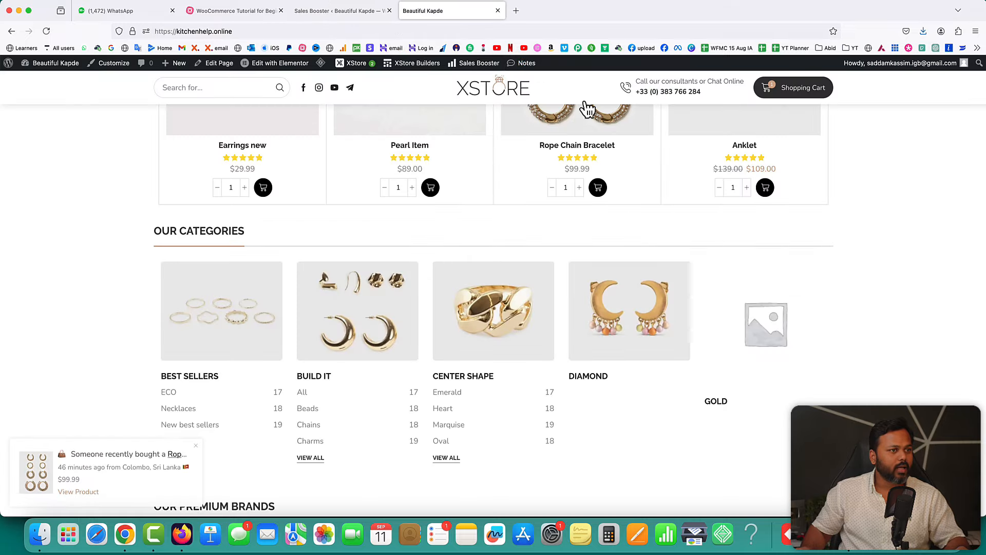
- Remove the polo shirt from the cart and add one Earrings new at $29.99
scroll(807, 251, up, 4)
scroll(808, 251, up, 5)
click(787, 89)
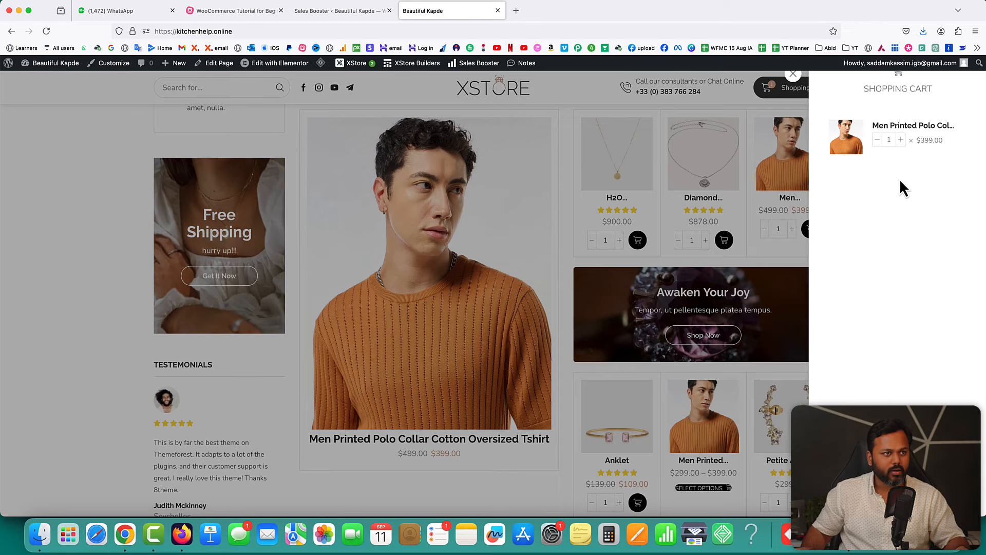
scroll(893, 165, up, 2)
click(880, 146)
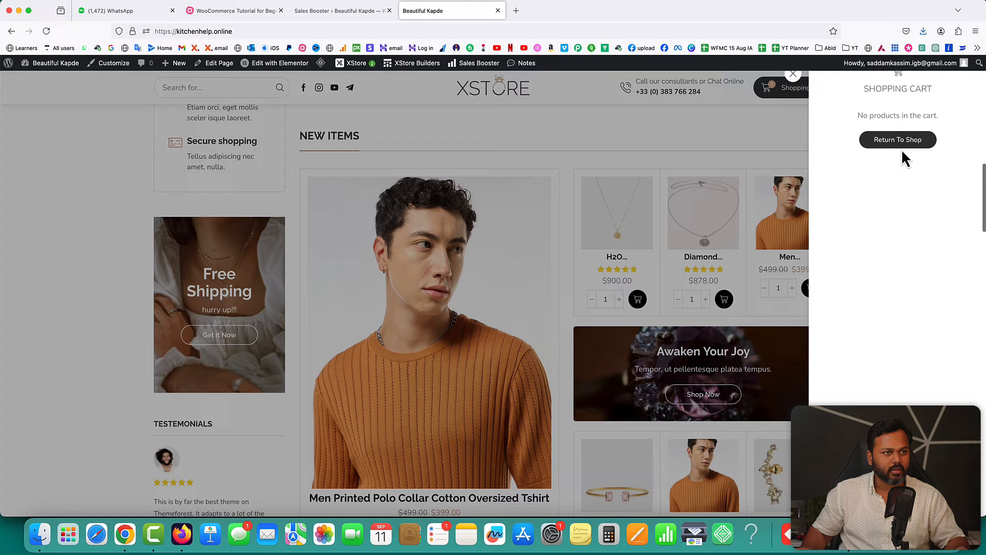
click(791, 76)
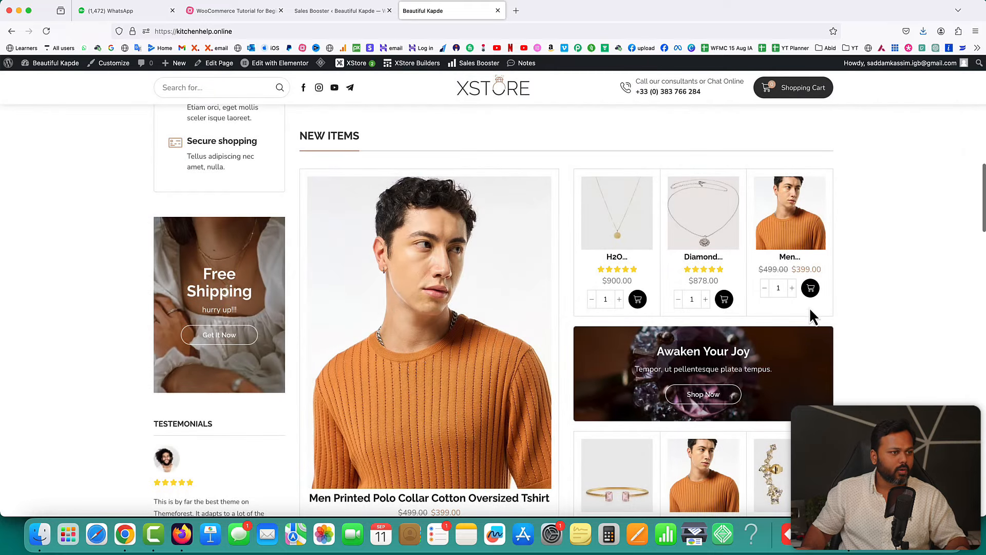
scroll(851, 296, up, 10)
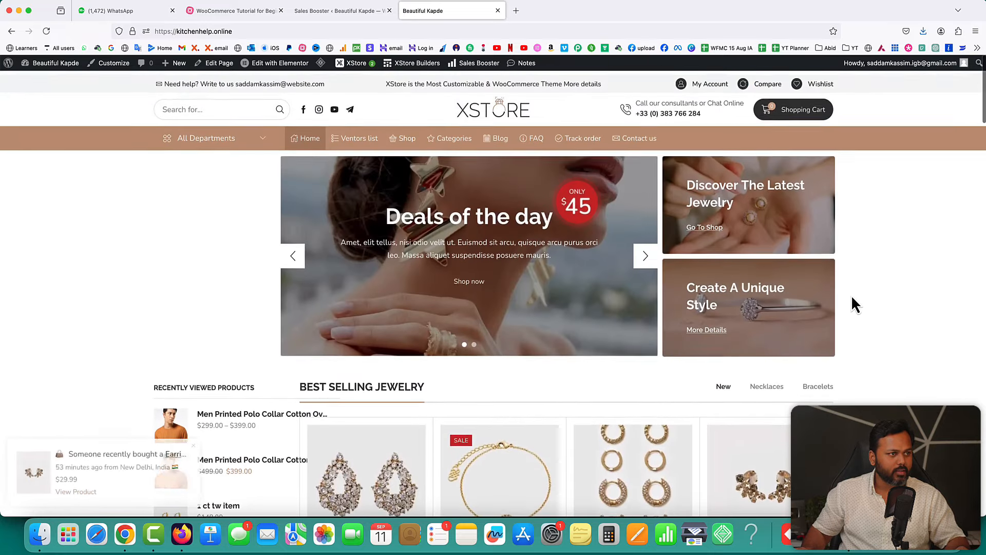
scroll(851, 297, down, 4)
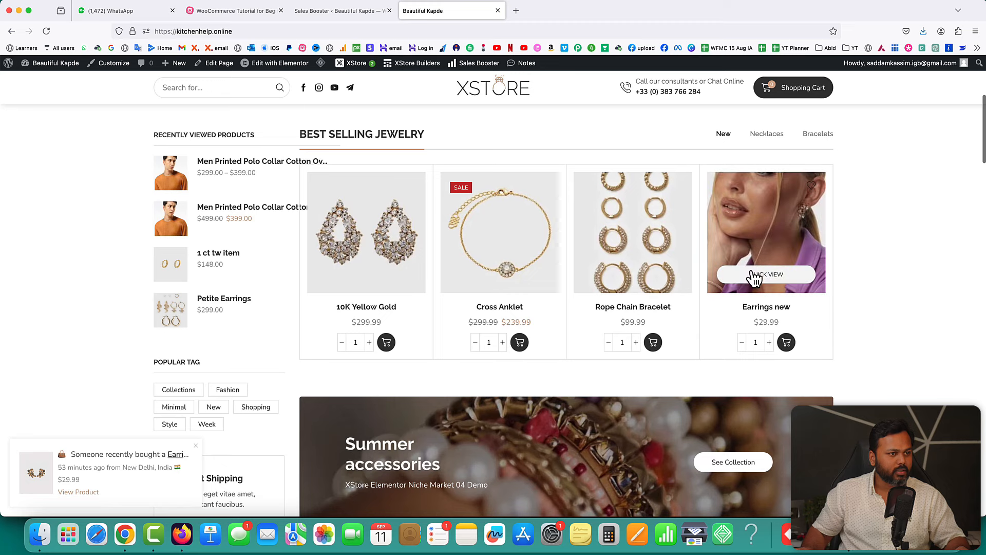
click(785, 342)
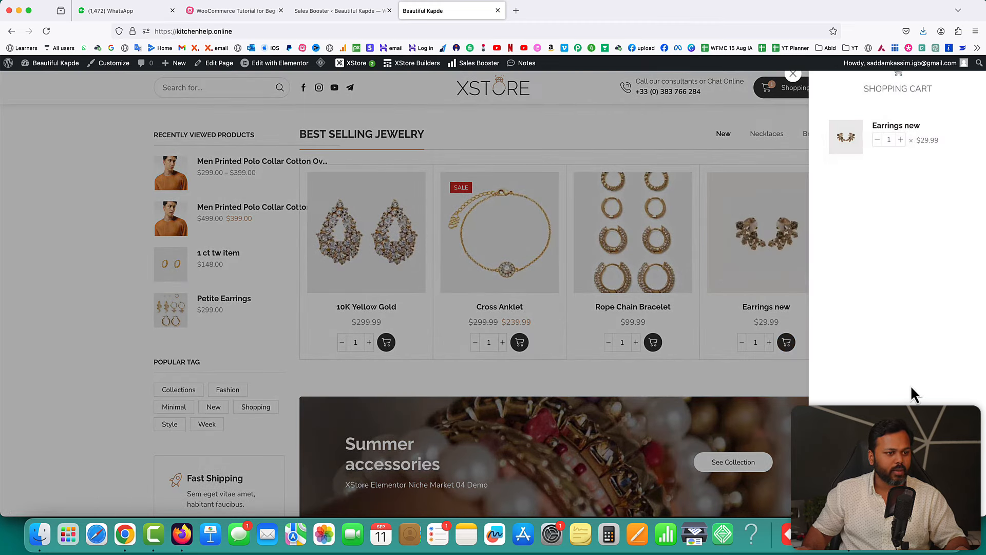
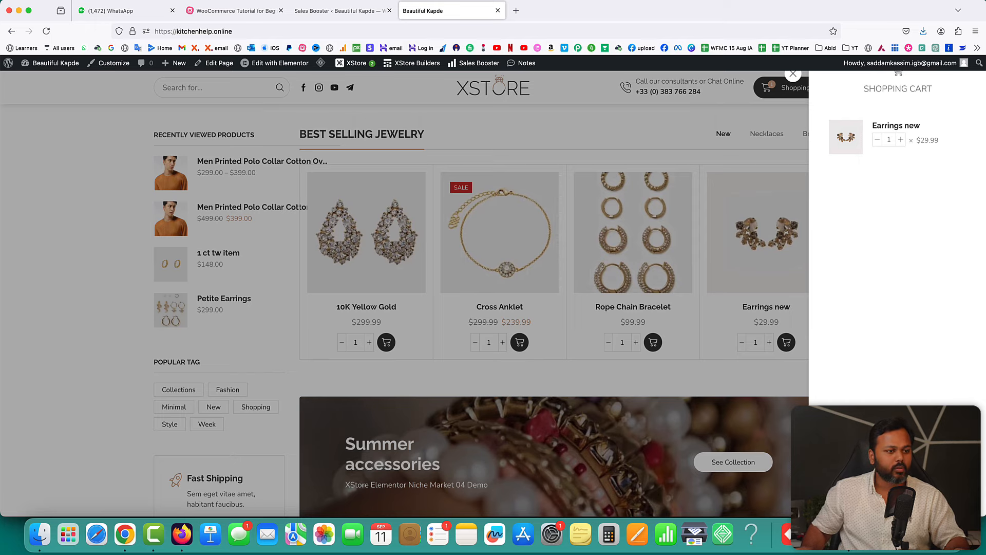
- Return to the Sales Booster admin page with the Progress Bar settings open
click(302, 11)
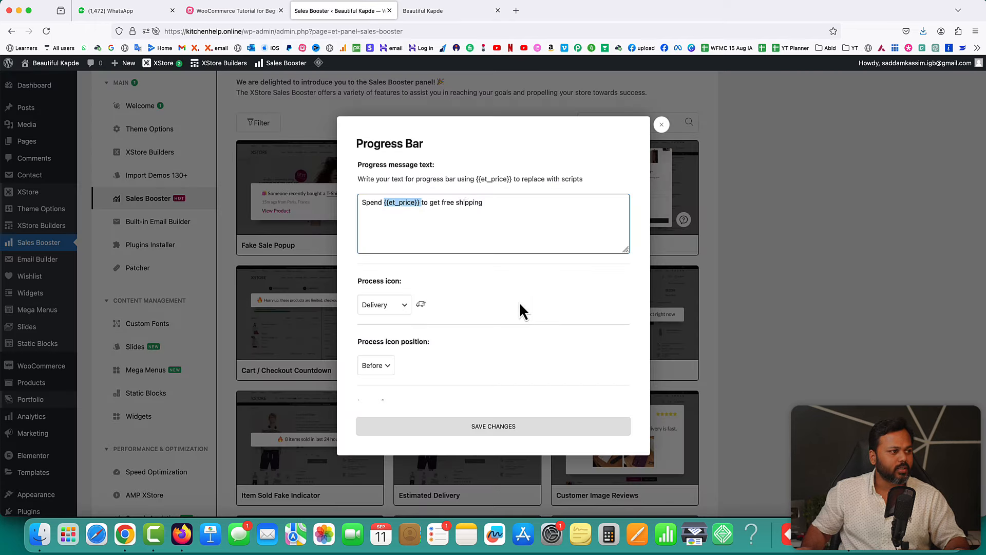
- Check the Progress Bar's Price For Count of 350, then go back to the storefront cart
scroll(467, 281, down, 10)
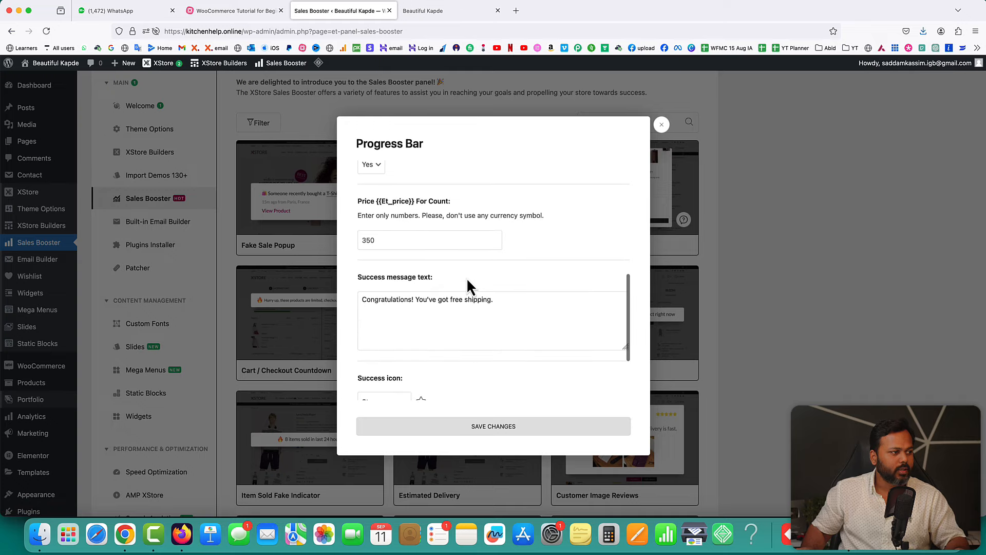
drag(376, 239, 362, 242)
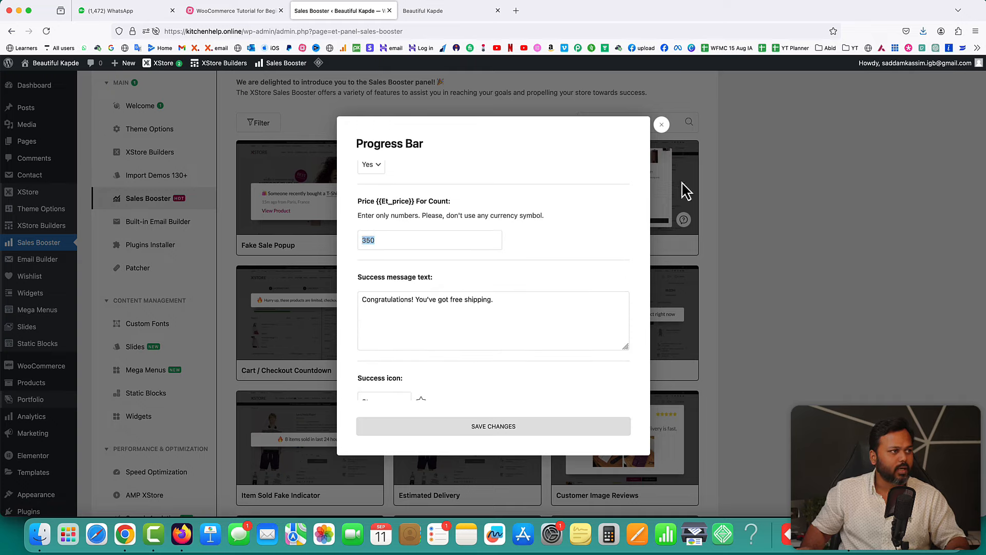
click(461, 10)
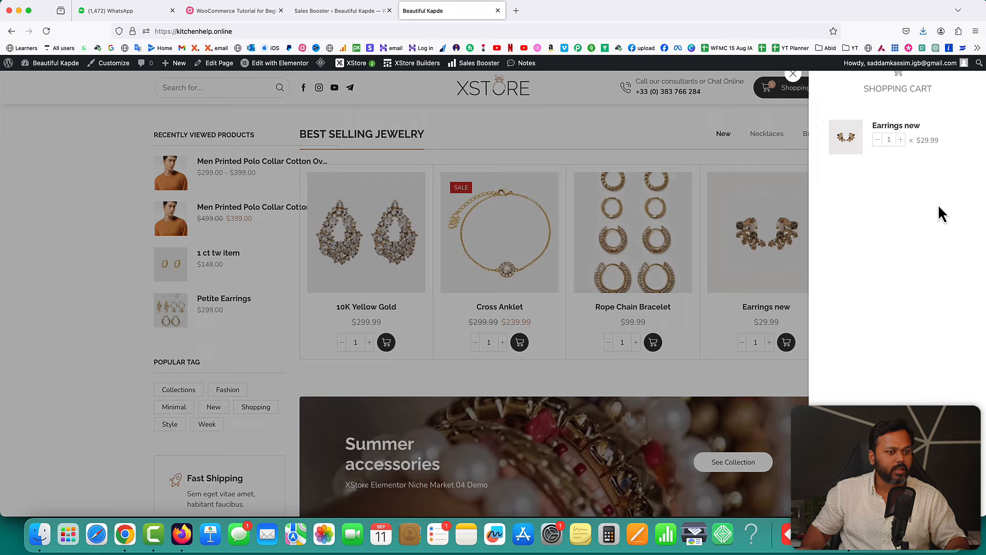
- Compute 350 − 29.99 = 320.01 in Calculator, then close it
click(610, 545)
text(350)
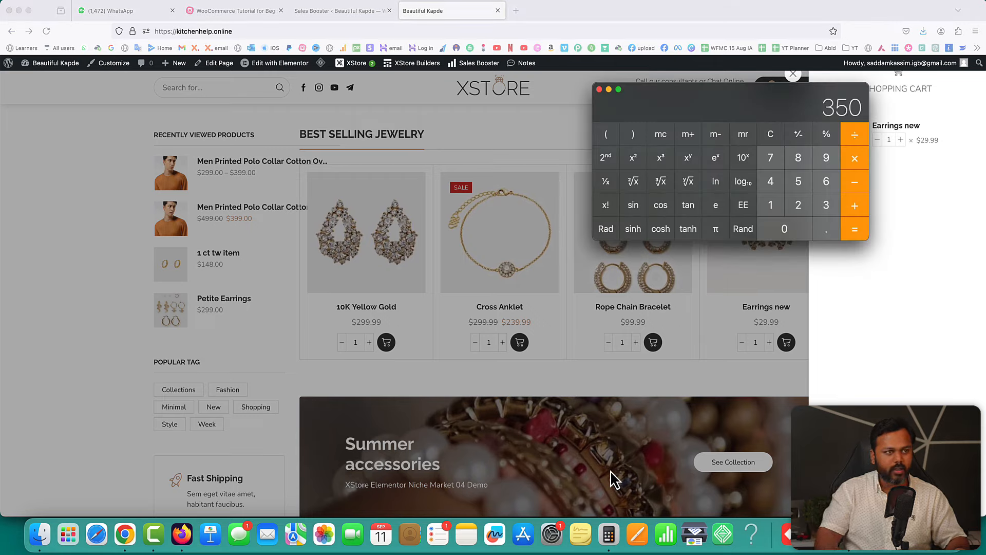
text(29.99)
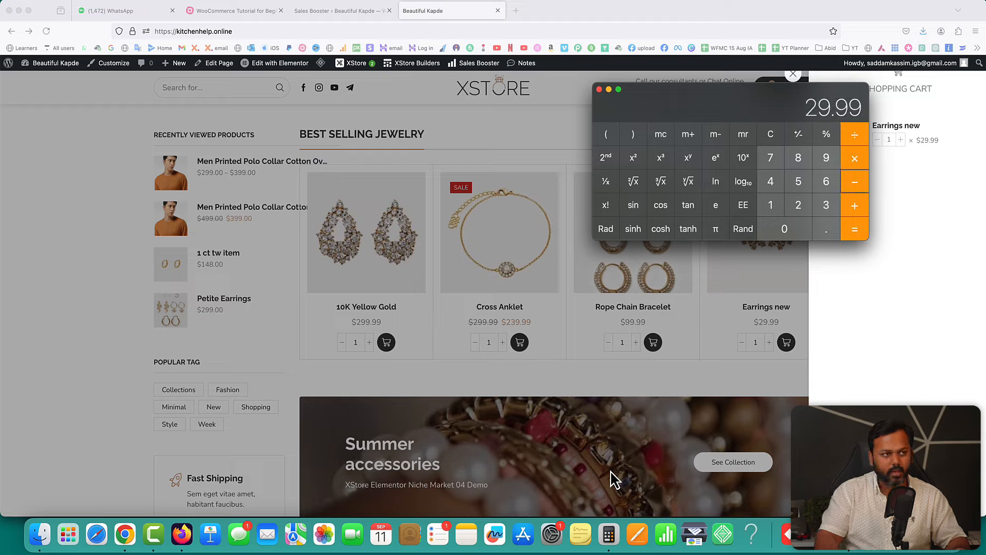
key(Return)
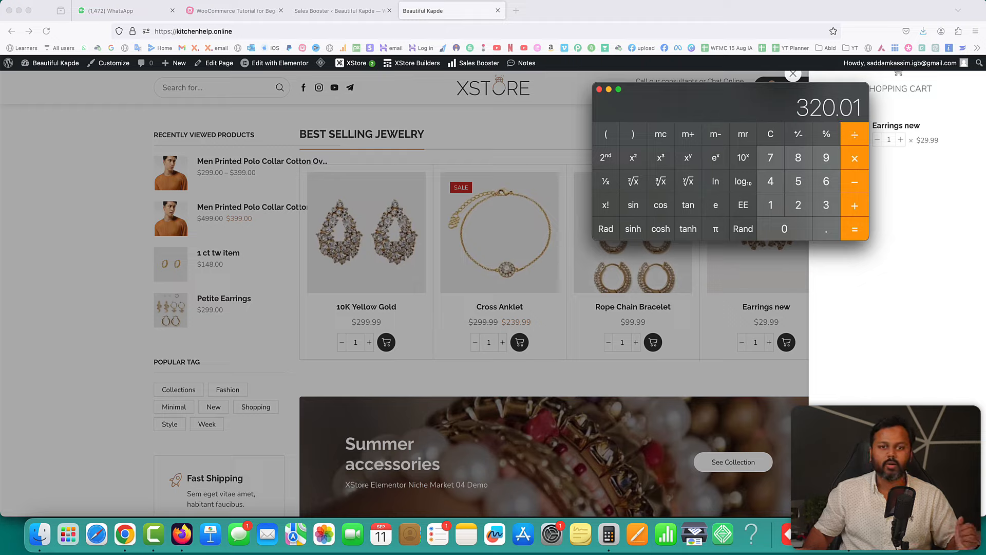
click(599, 90)
- Change the Progress Bar's Price For Count from 350 to 200 and save
click(339, 11)
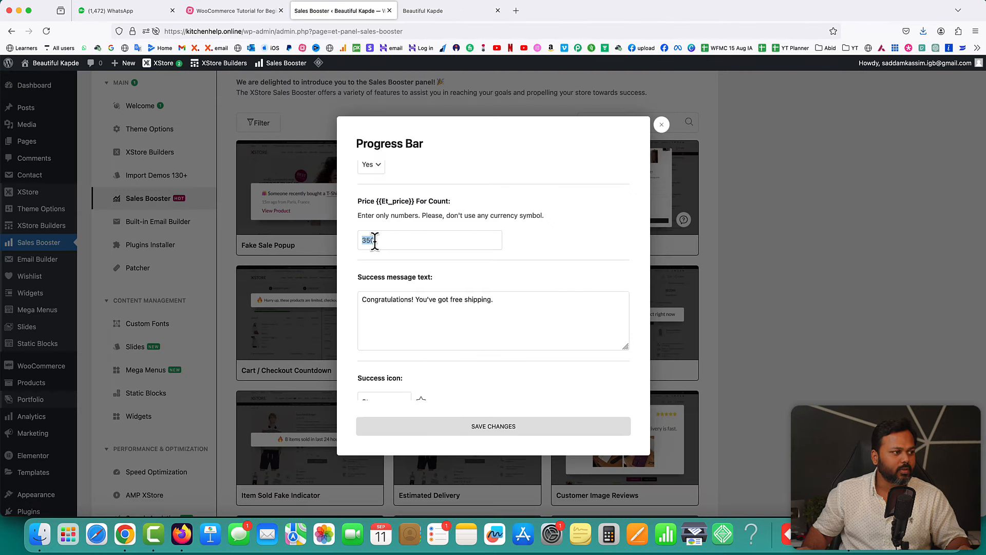
text(200)
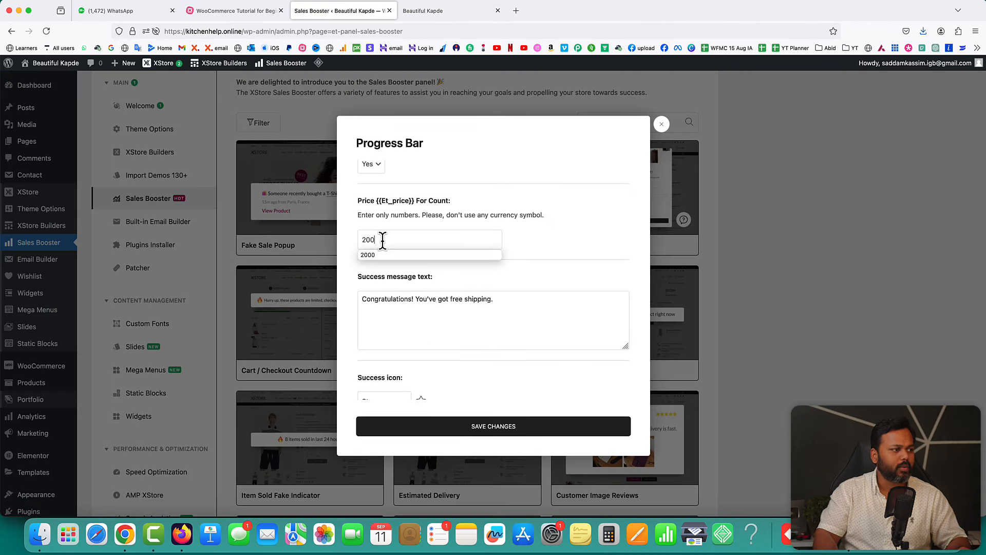
click(576, 243)
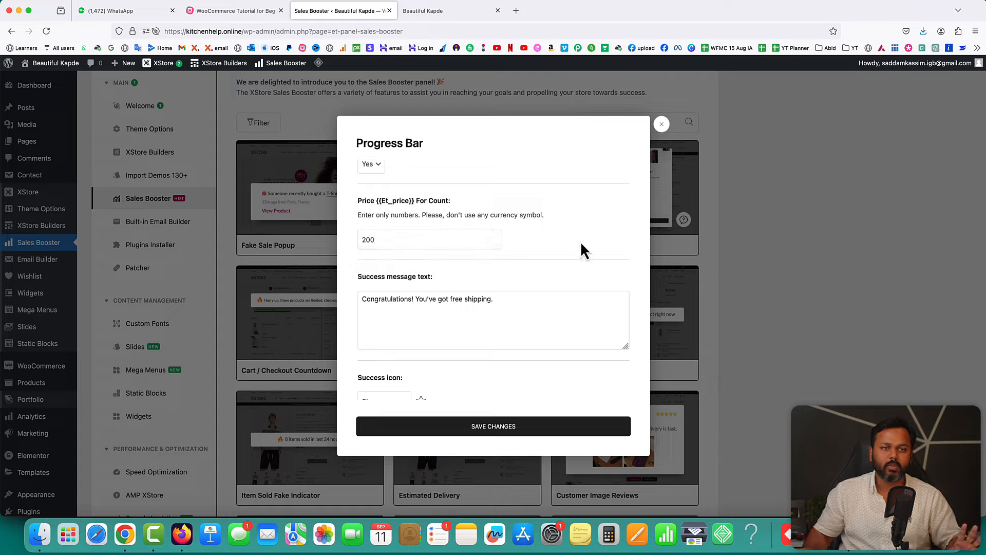
click(490, 428)
- Reload the storefront, purge all LiteSpeed cache, and recheck the cart's progress bar
click(436, 11)
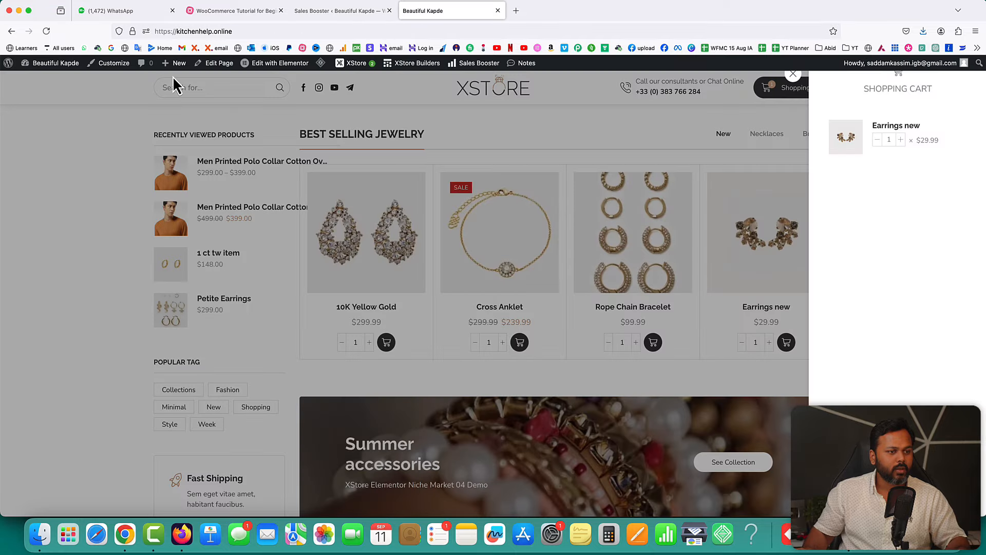
click(47, 31)
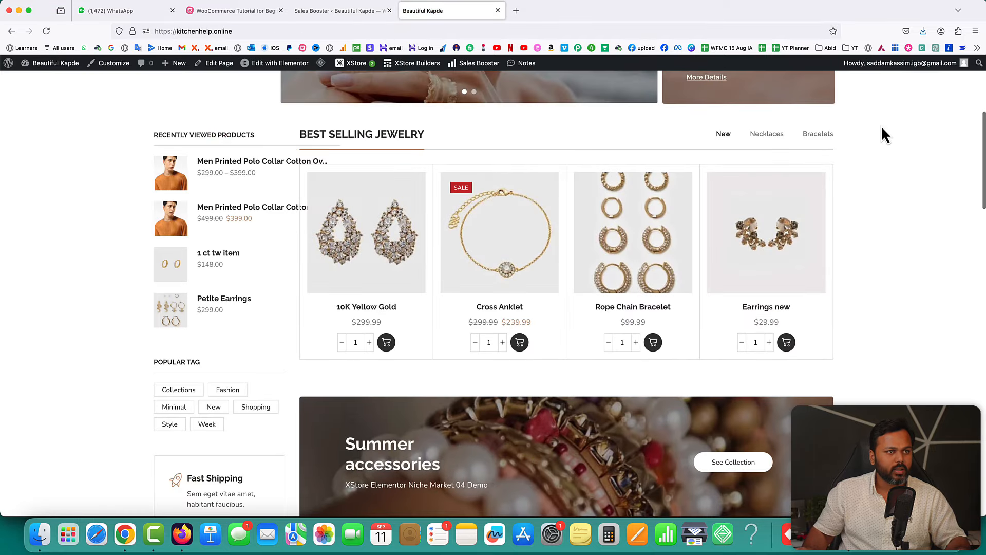
scroll(880, 128, up, 5)
click(803, 106)
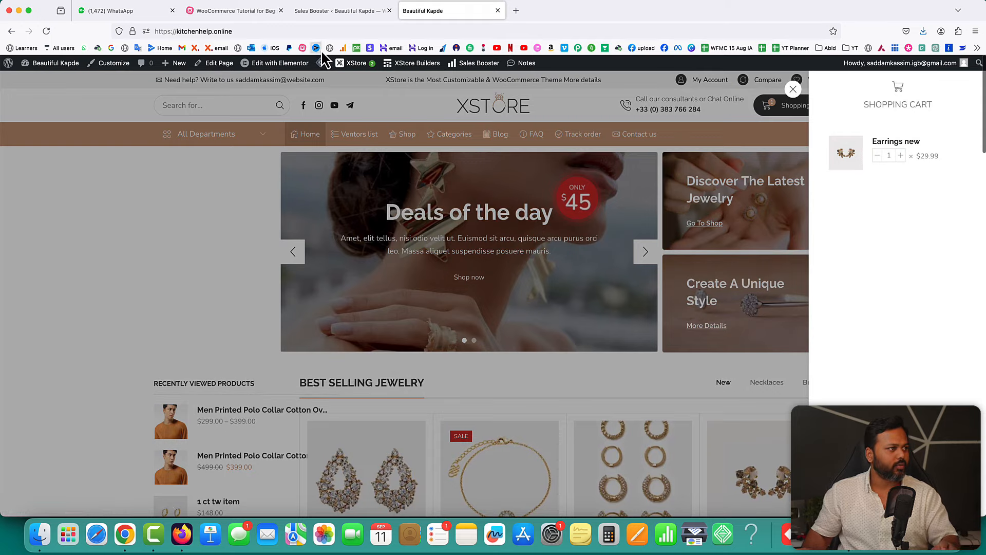
mouse_move(320, 63)
click(331, 108)
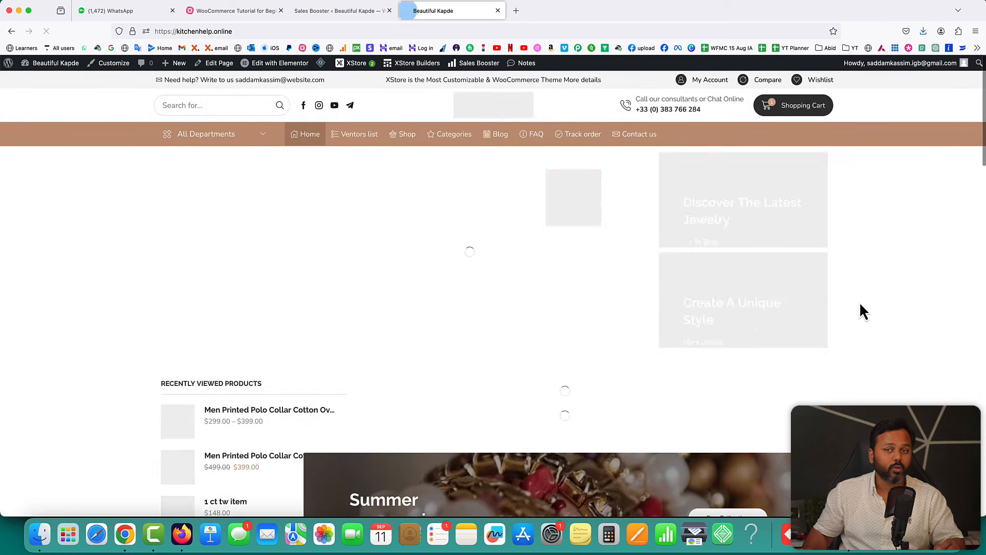
click(796, 106)
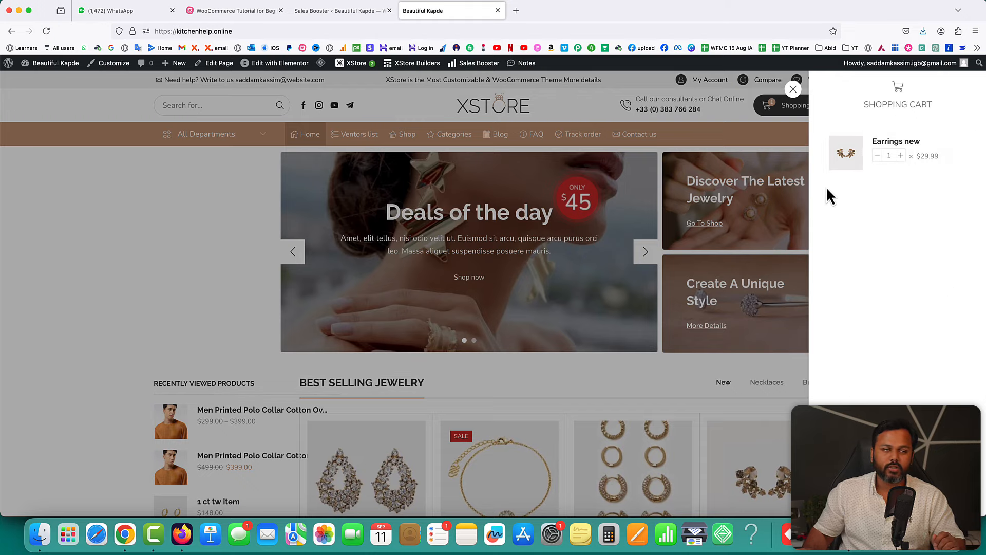
- Close the Progress Bar settings in the Sales Booster admin page
click(359, 11)
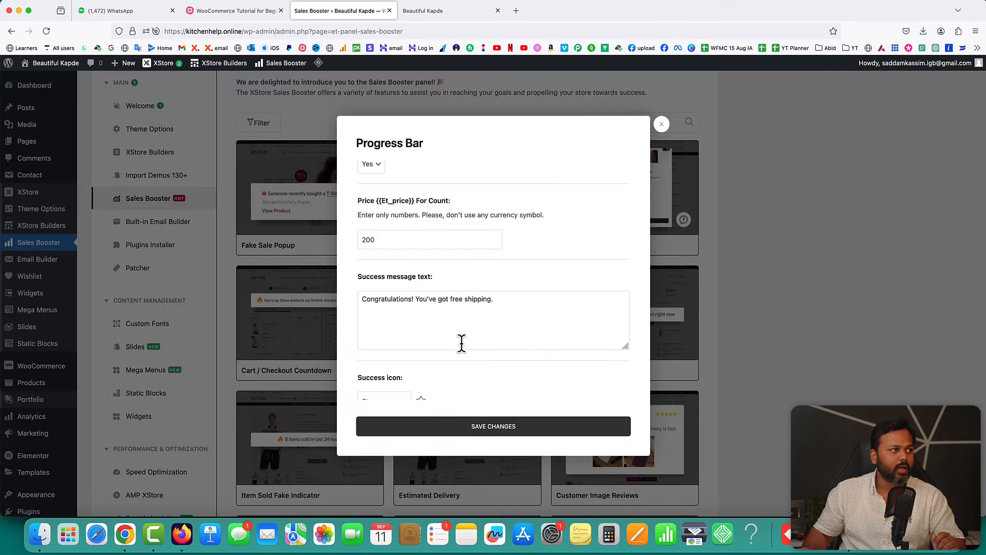
click(661, 124)
scroll(732, 288, down, 2)
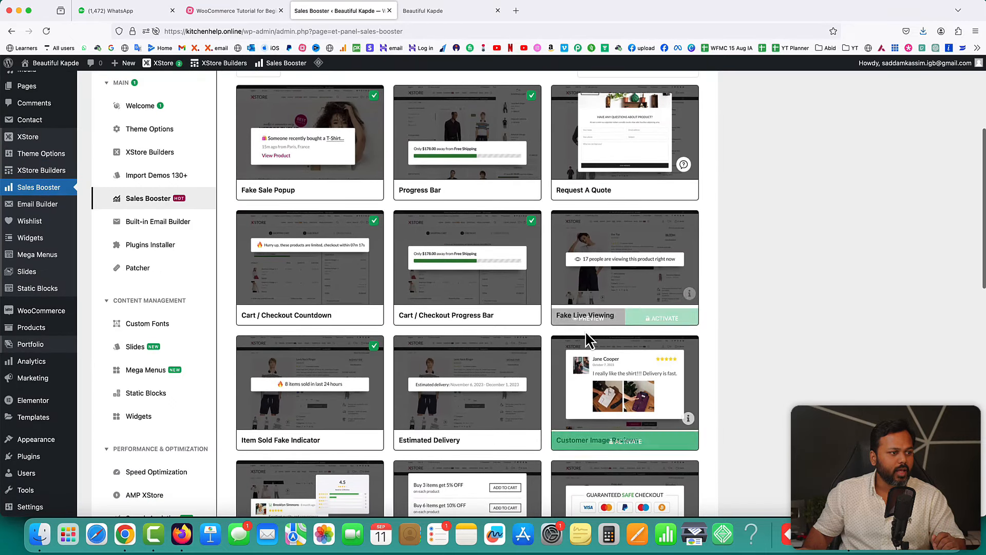
- Open the men's printed polo T-shirt page and check its '12 items sold in last 3 hours' message
click(431, 11)
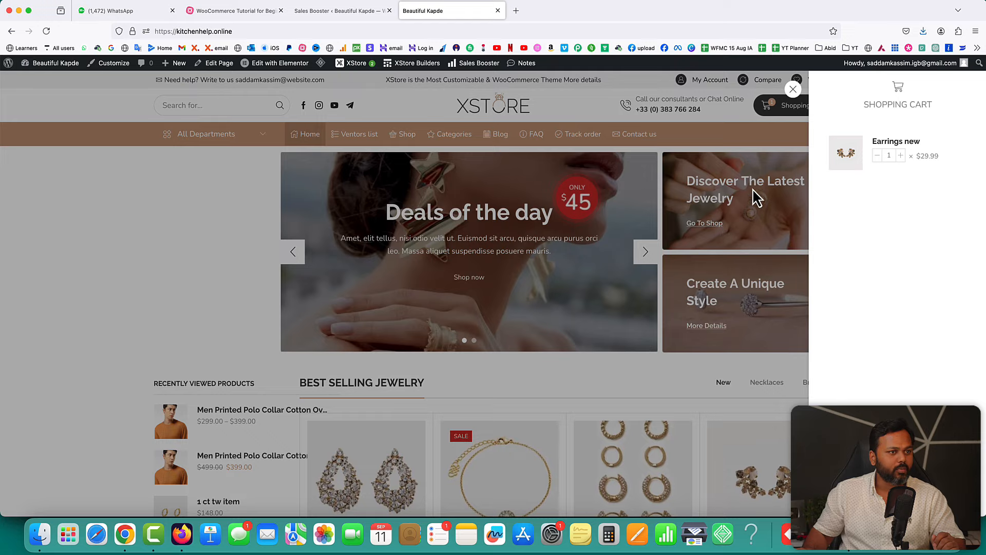
click(793, 89)
scroll(658, 364, down, 3)
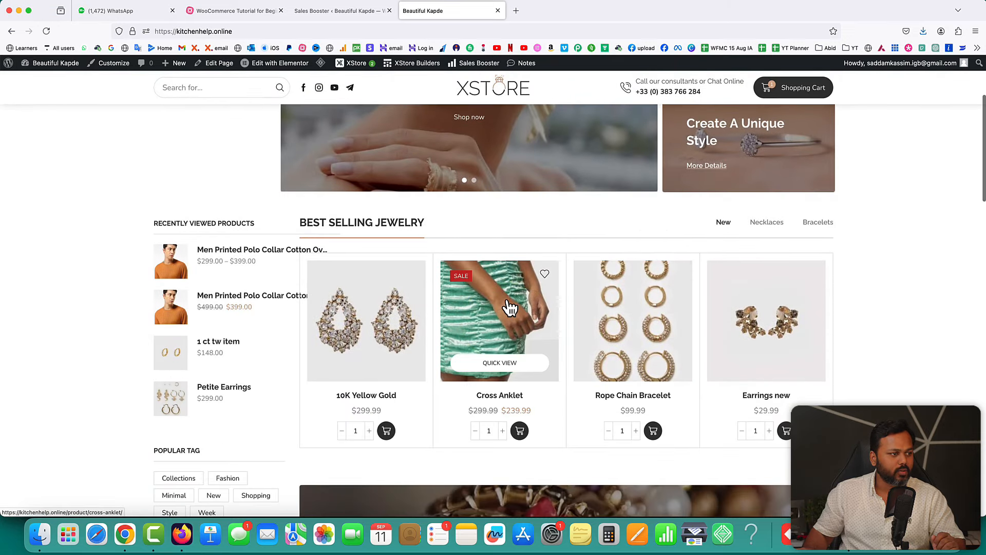
scroll(639, 300, down, 3)
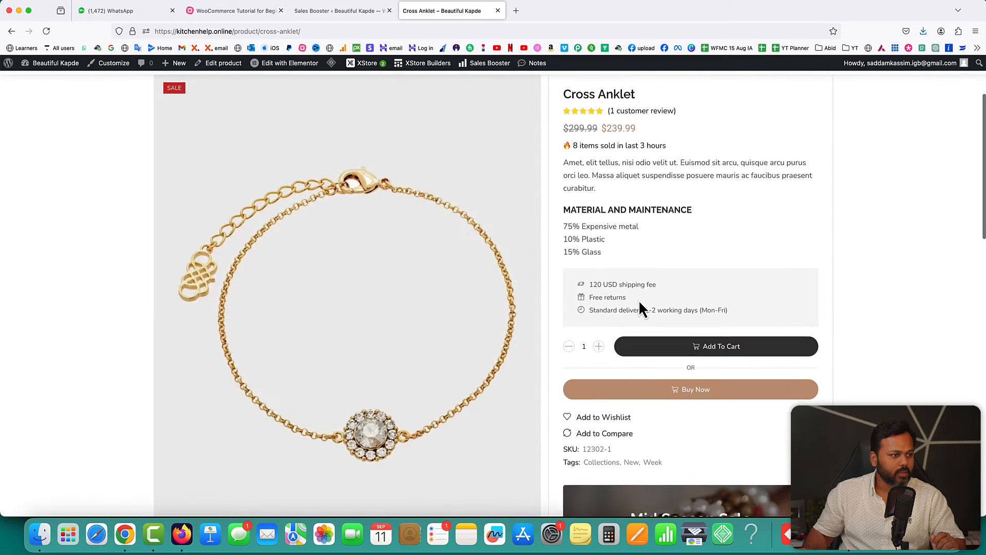
click(12, 31)
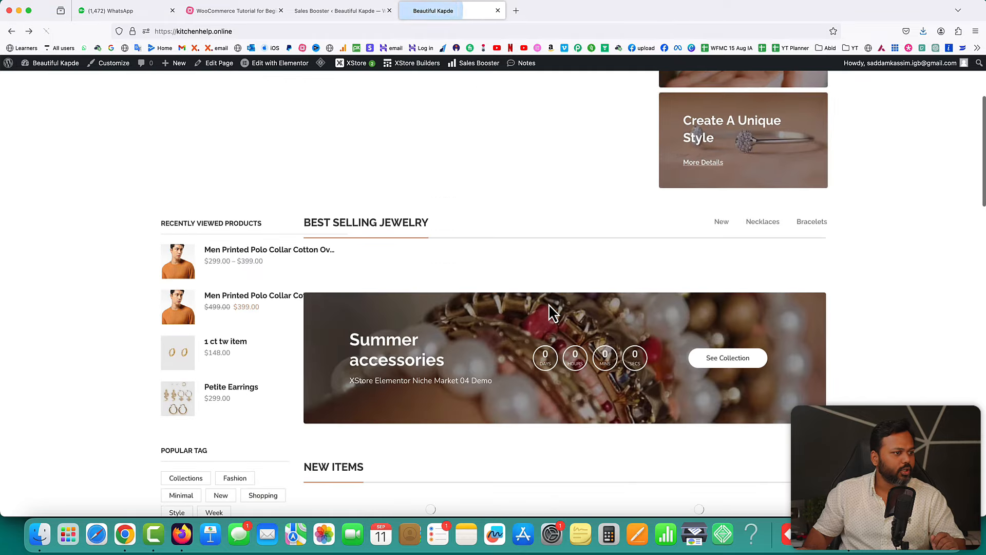
scroll(549, 303, down, 5)
click(409, 324)
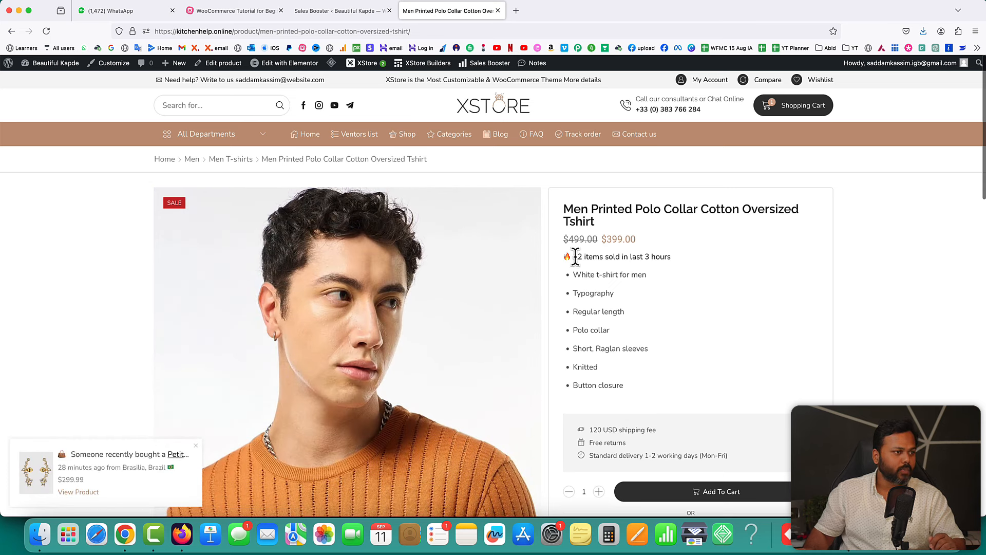
drag(587, 256, 655, 257)
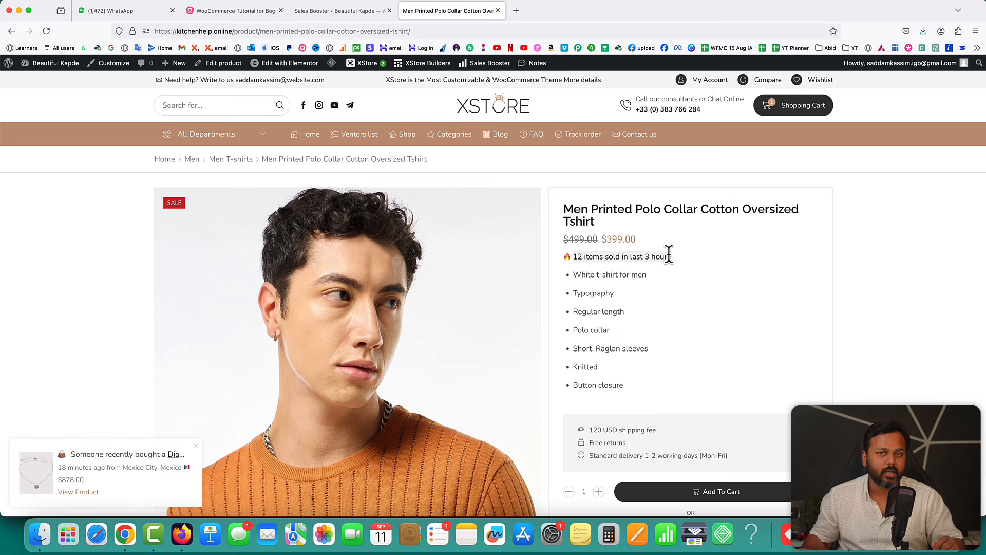
click(339, 10)
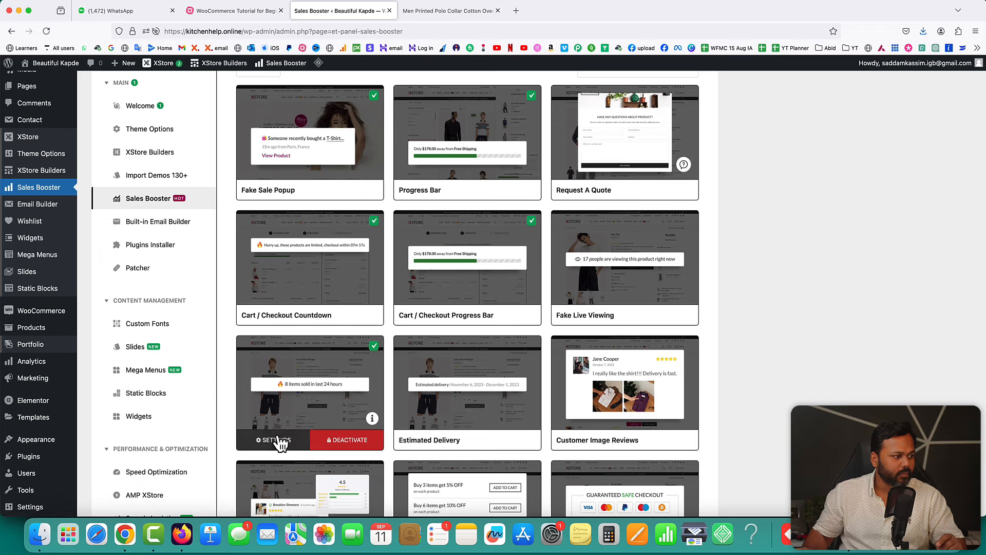
- Open the Item Sold Fake Indicator settings and review its {count} message and options
click(280, 442)
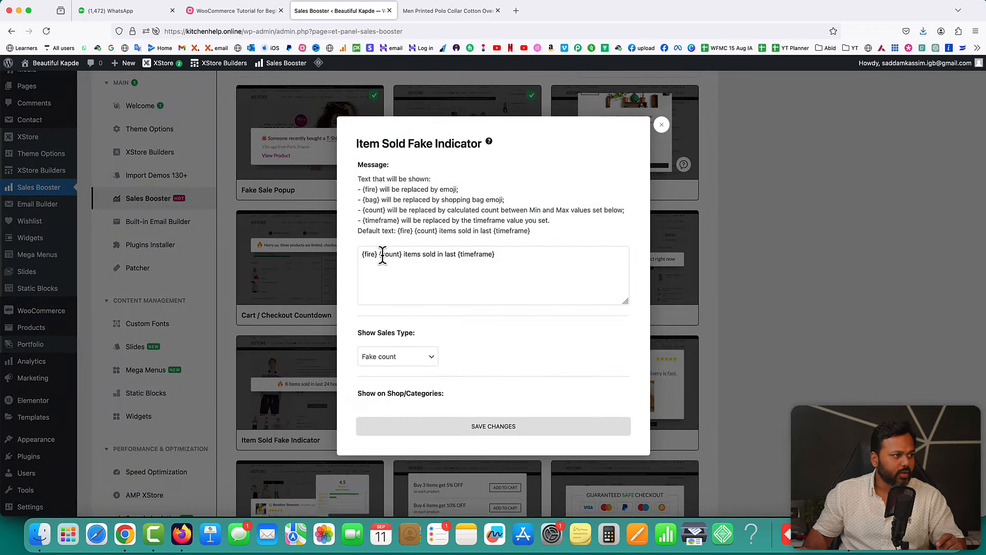
mouse_move(376, 253)
mouse_down()
mouse_move(363, 254)
mouse_move(393, 254)
mouse_up()
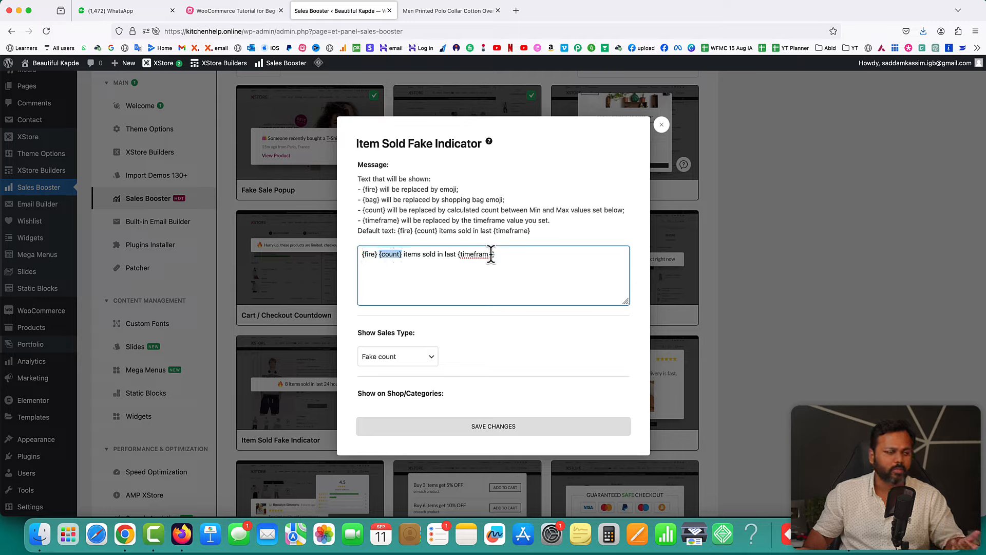
scroll(494, 280, down, 5)
scroll(494, 284, down, 2)
scroll(493, 285, up, 3)
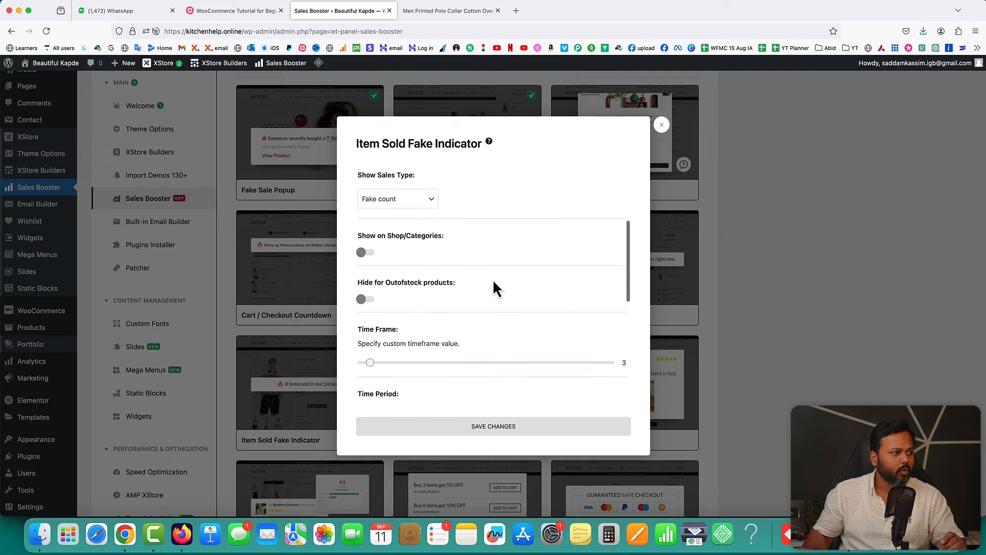
scroll(493, 285, down, 6)
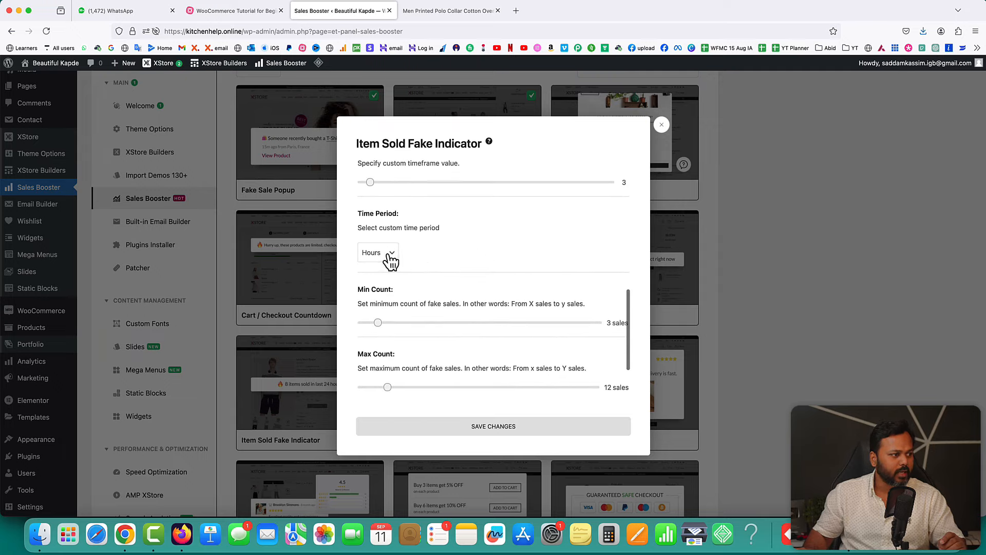
scroll(454, 269, down, 2)
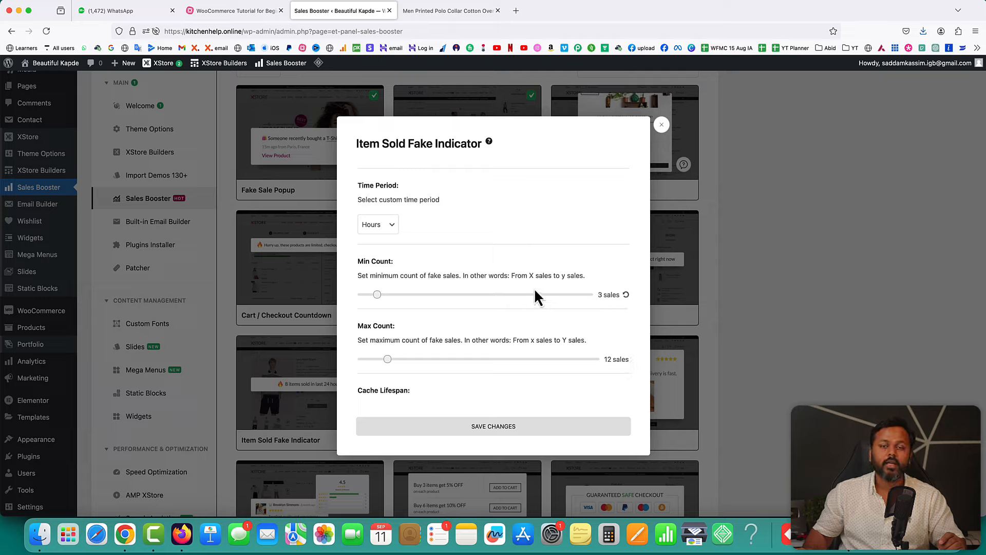
scroll(534, 295, down, 10)
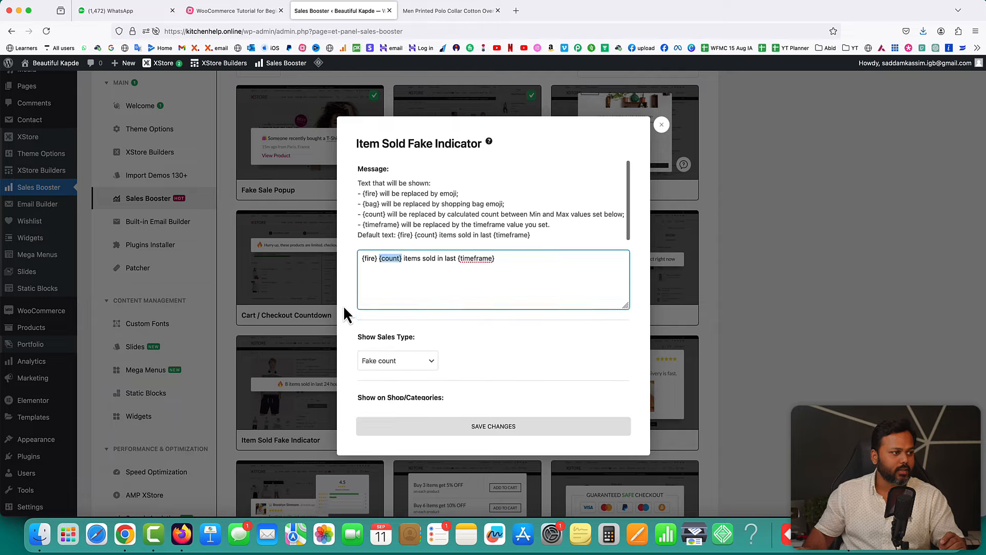
scroll(493, 337, down, 8)
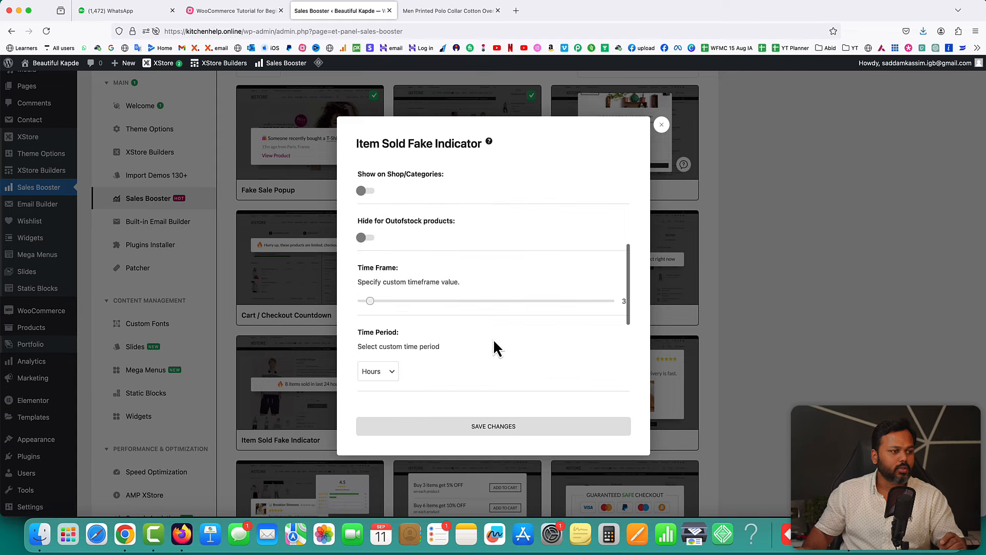
scroll(494, 340, down, 2)
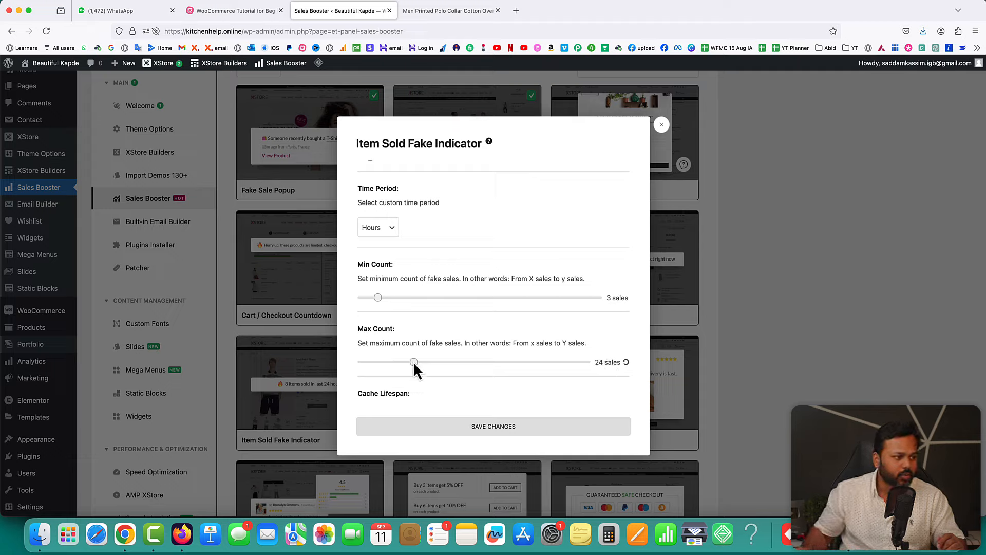
- Raise the indicator's Max Count to 24 sales, save, and close the settings
drag(413, 362, 414, 361)
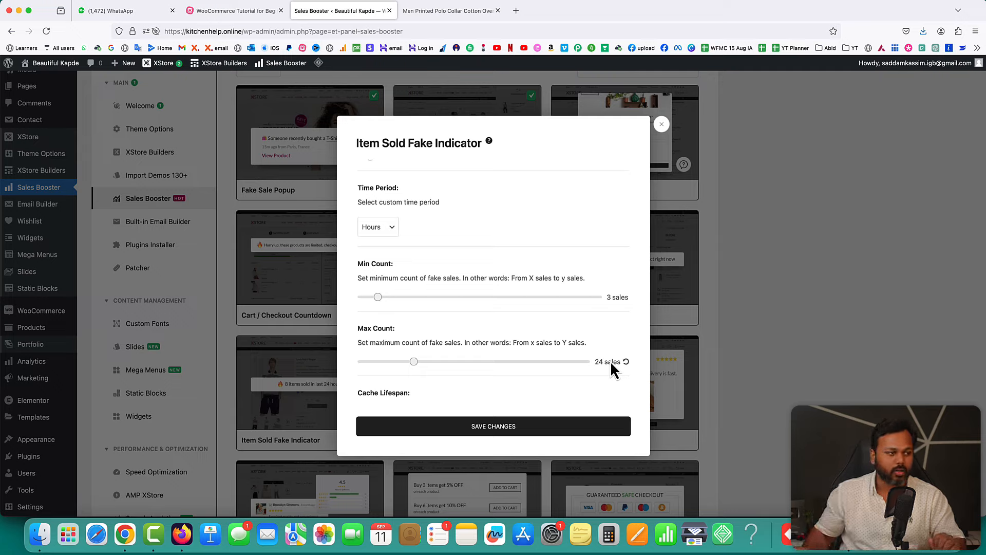
scroll(472, 354, down, 2)
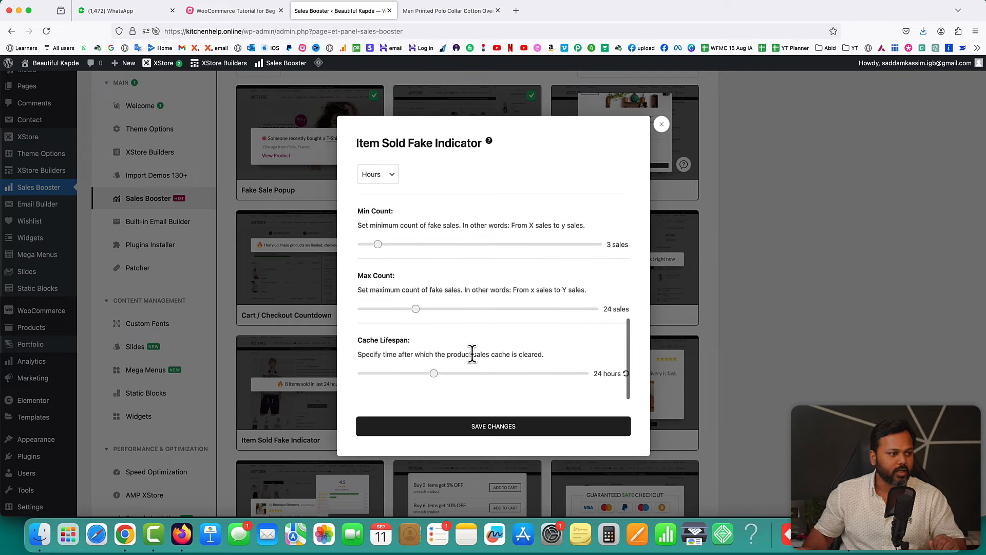
click(492, 427)
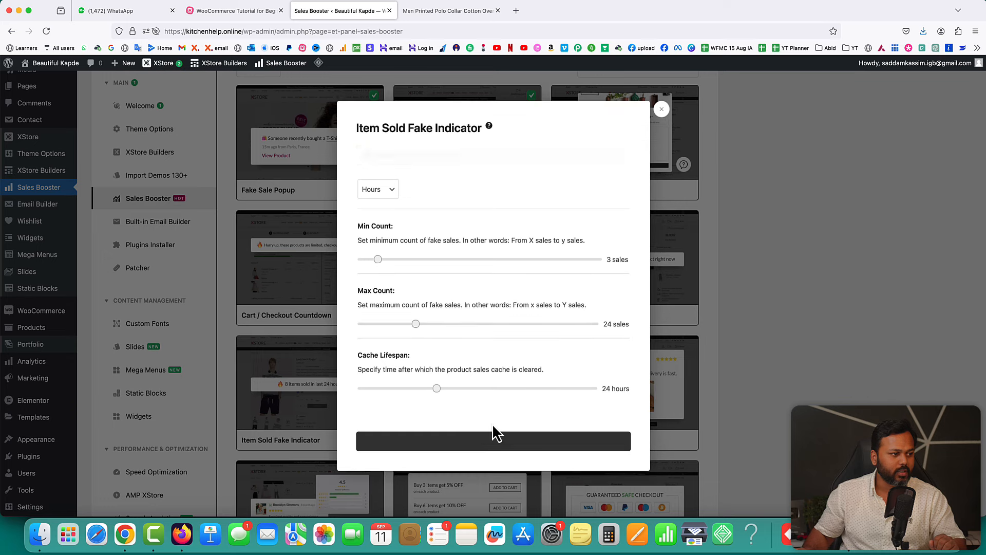
click(652, 123)
scroll(770, 293, down, 2)
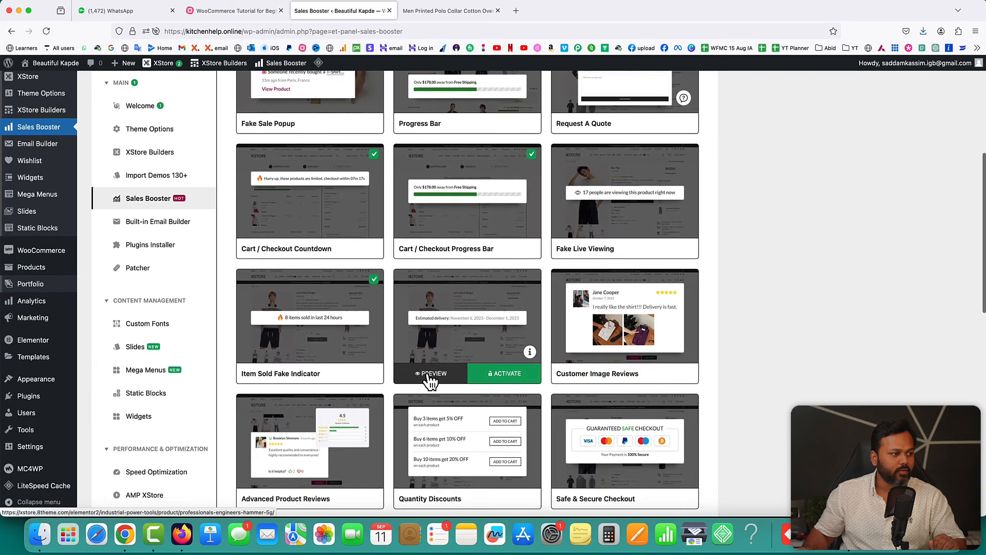
- Activate Estimated Delivery, set its day count to 9 days, save and close
click(507, 375)
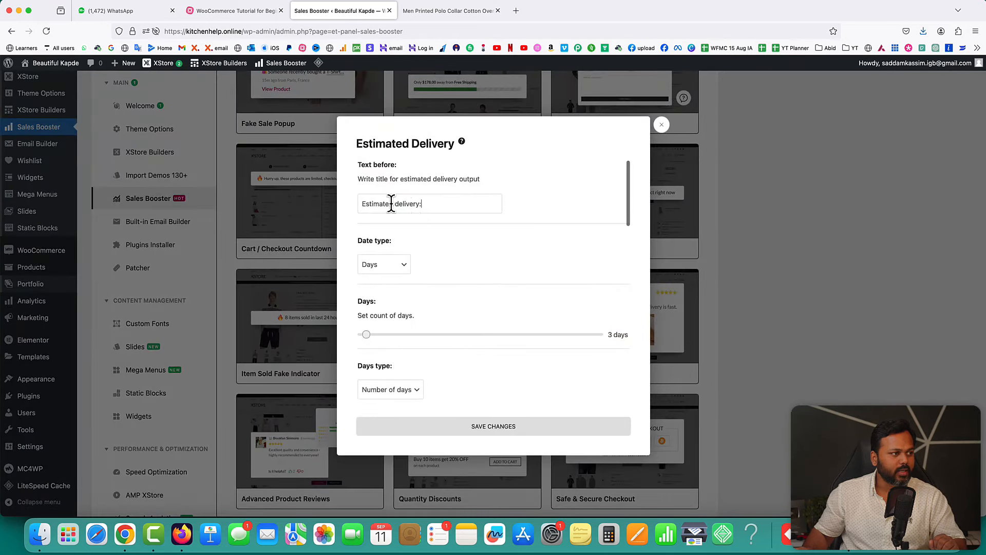
triple_click(391, 203)
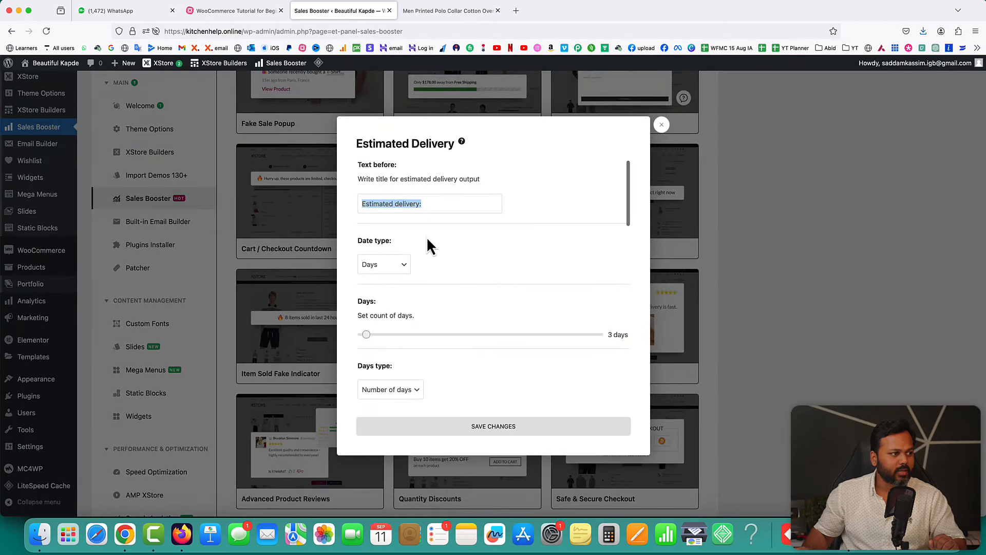
scroll(483, 263, down, 5)
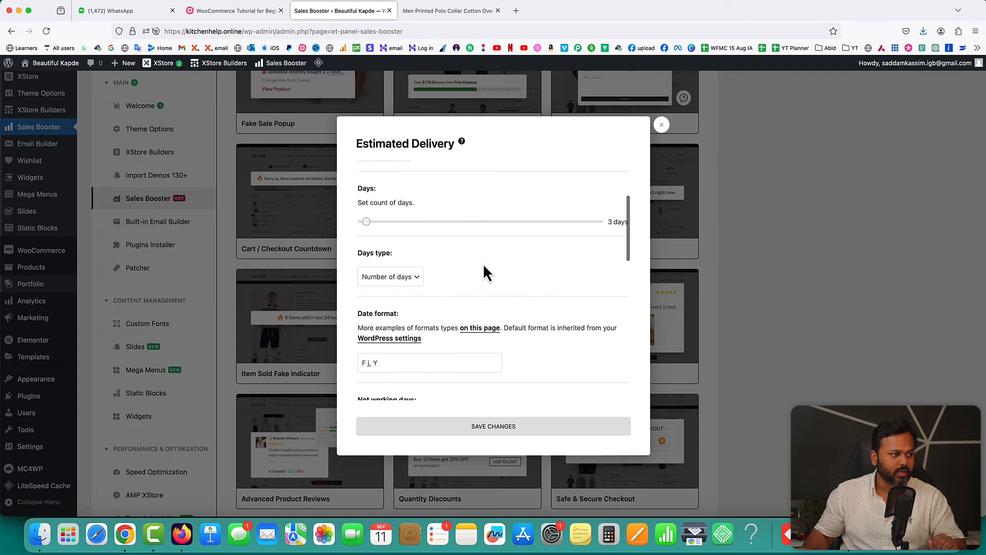
scroll(483, 263, down, 3)
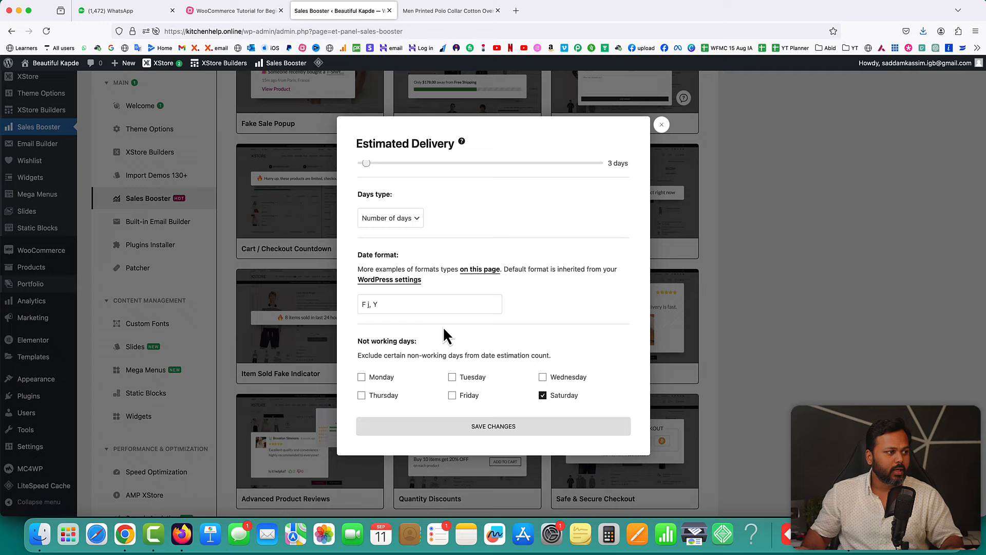
scroll(442, 325, down, 6)
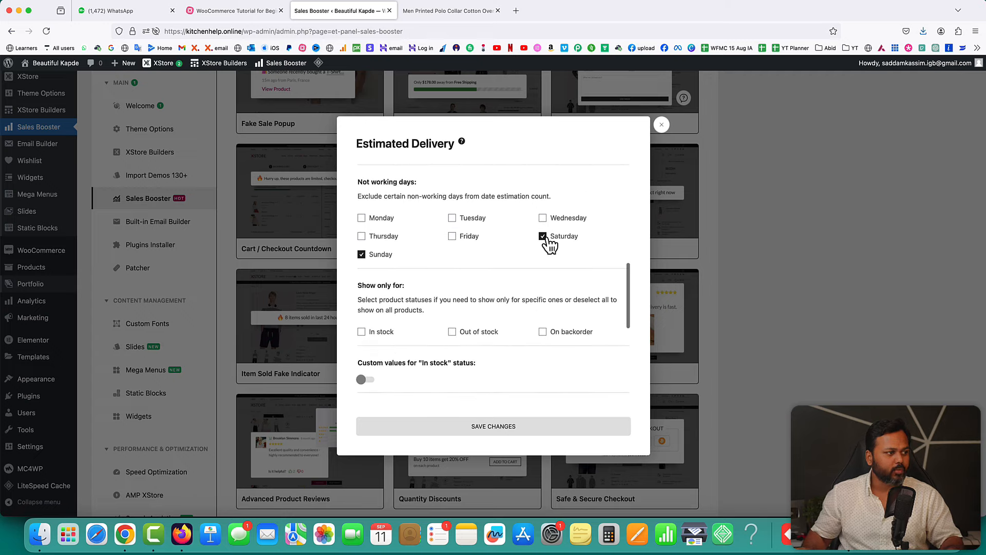
scroll(541, 274, down, 8)
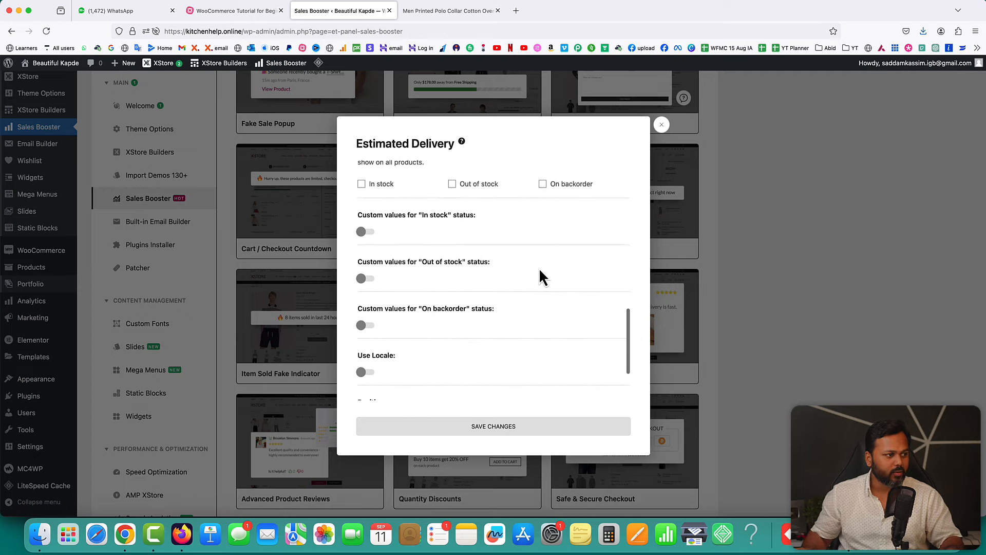
scroll(538, 267, up, 15)
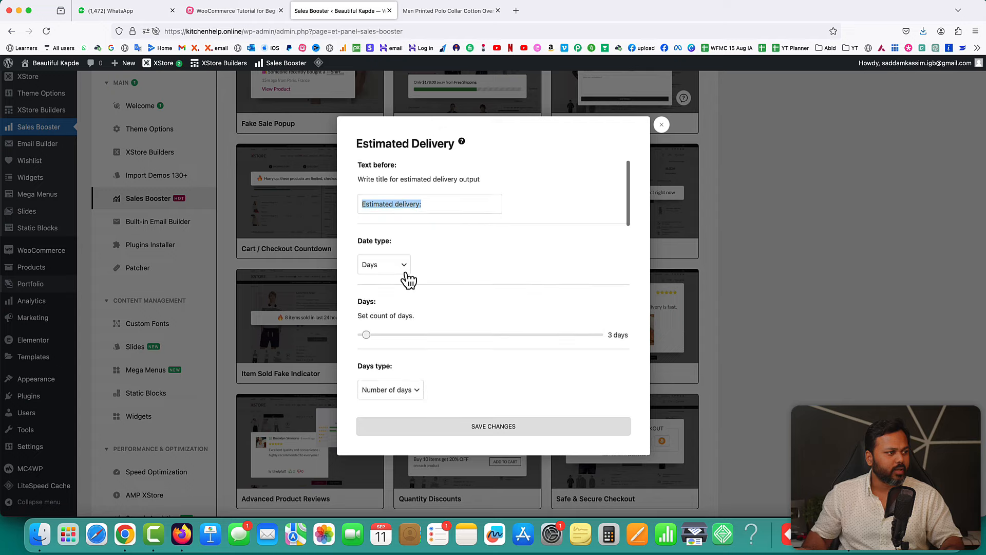
click(366, 335)
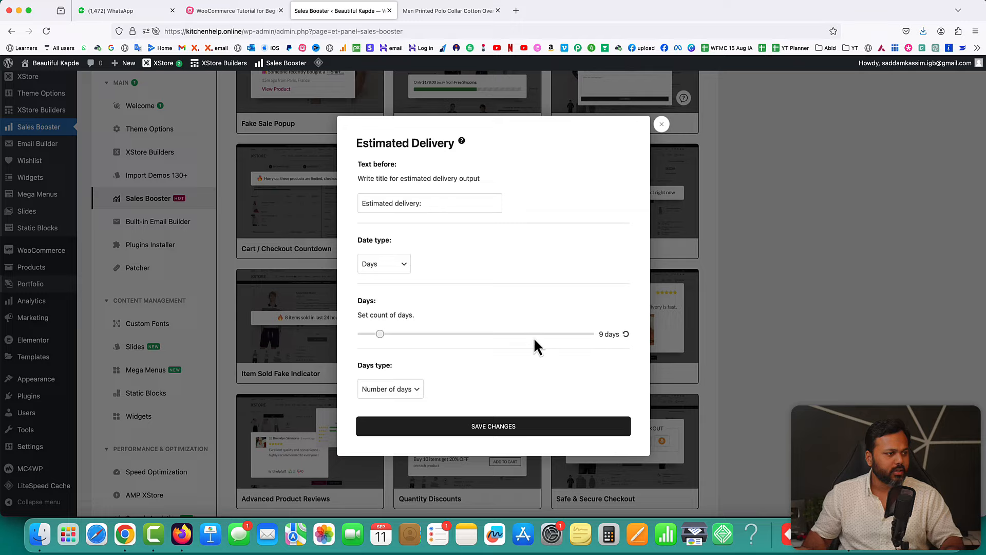
click(493, 428)
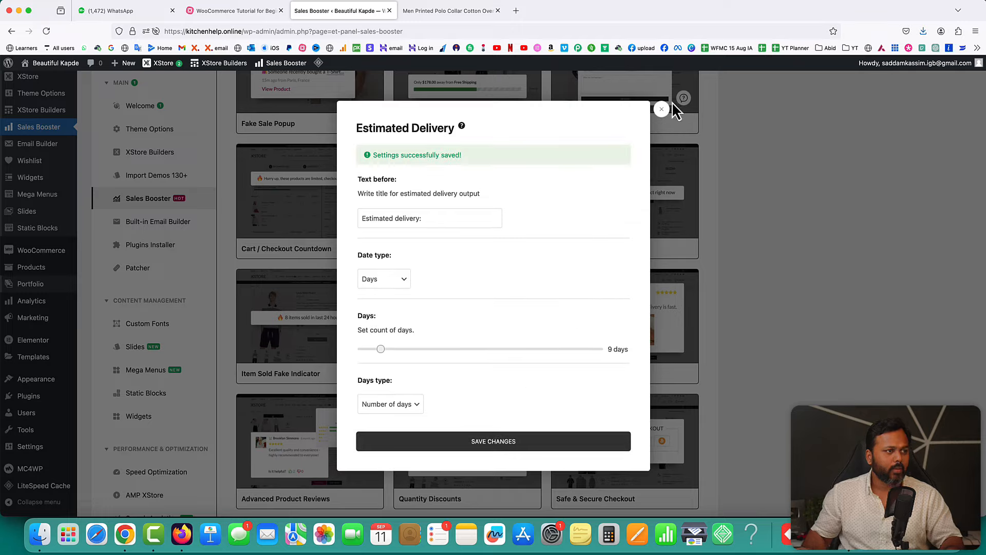
click(662, 109)
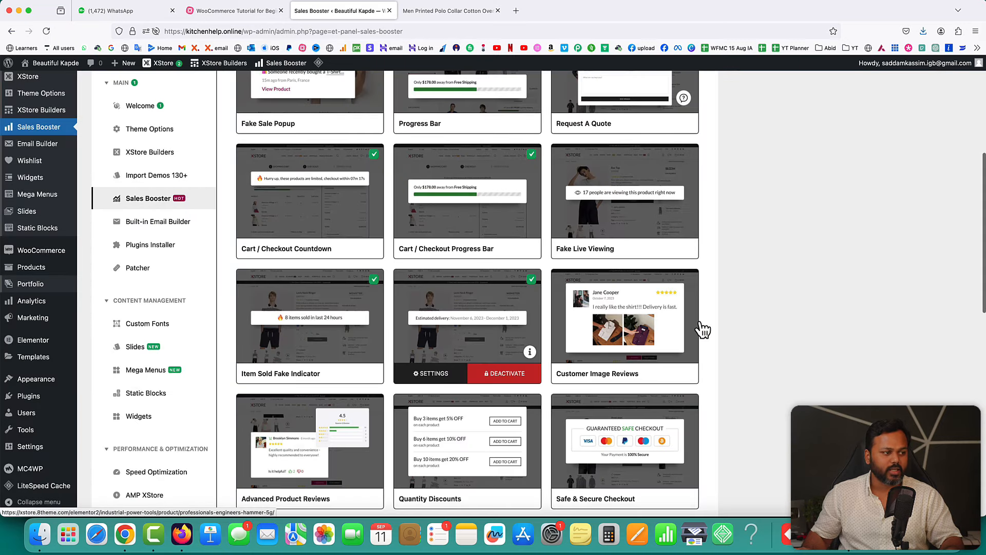
- Reload the polo shirt product page and bring up the Edit with Elementor template list
click(422, 12)
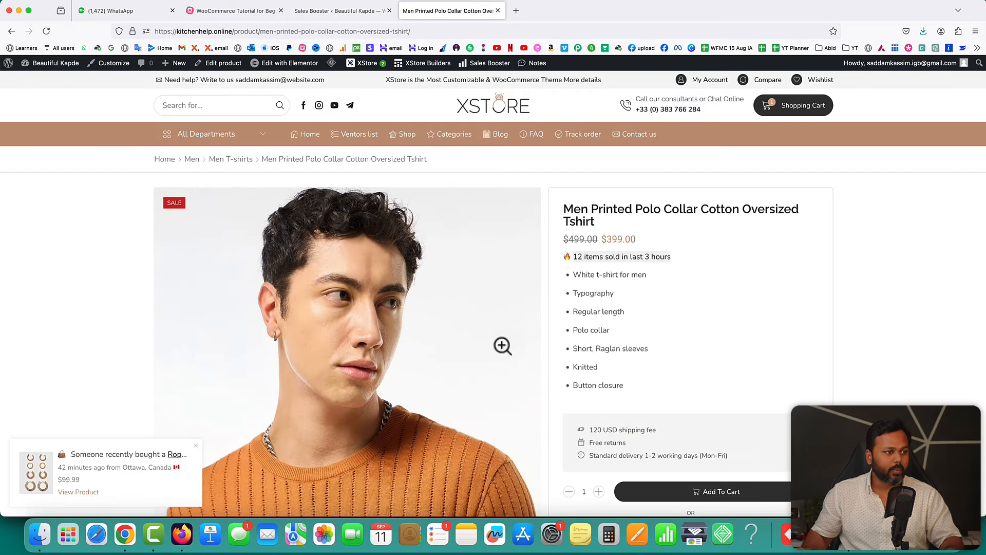
click(46, 31)
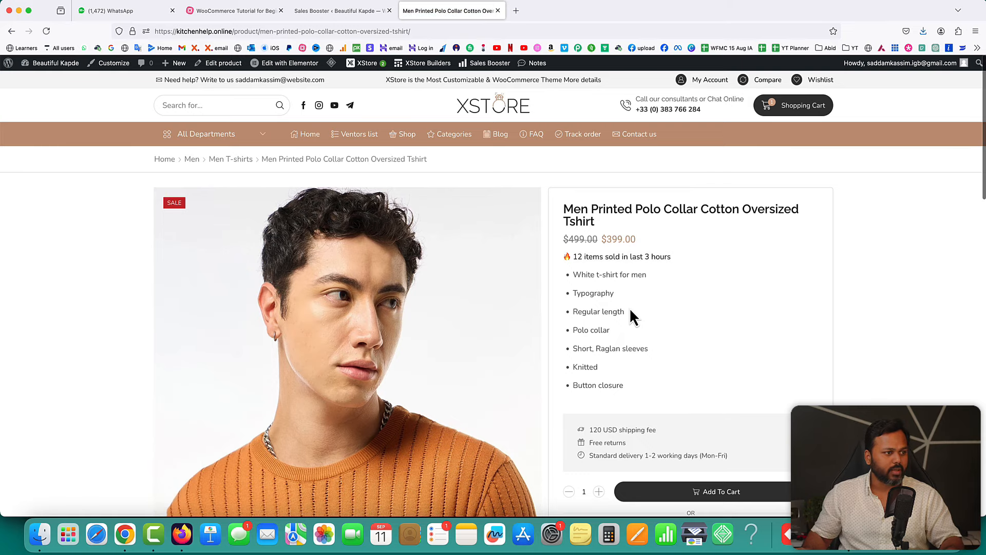
scroll(720, 285, down, 5)
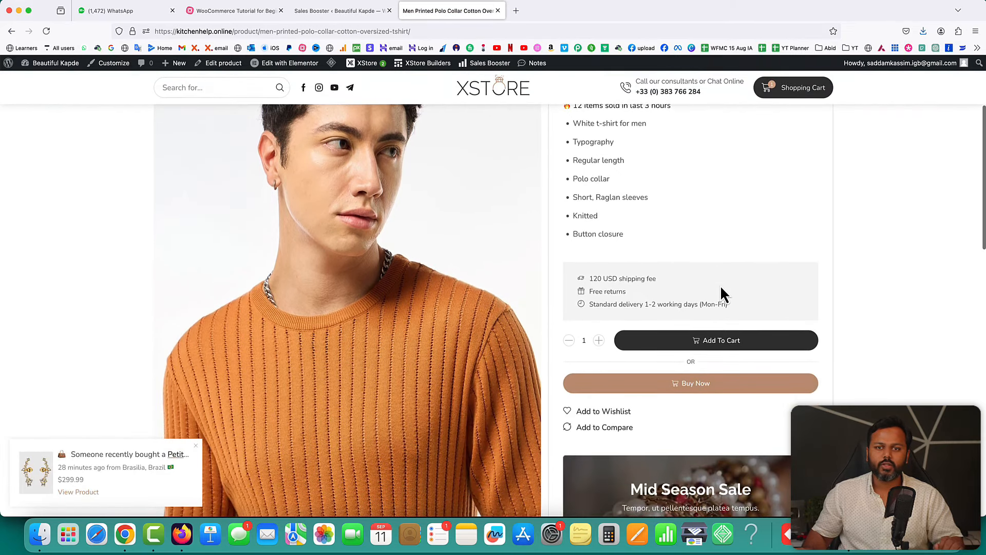
scroll(720, 285, up, 5)
mouse_move(274, 70)
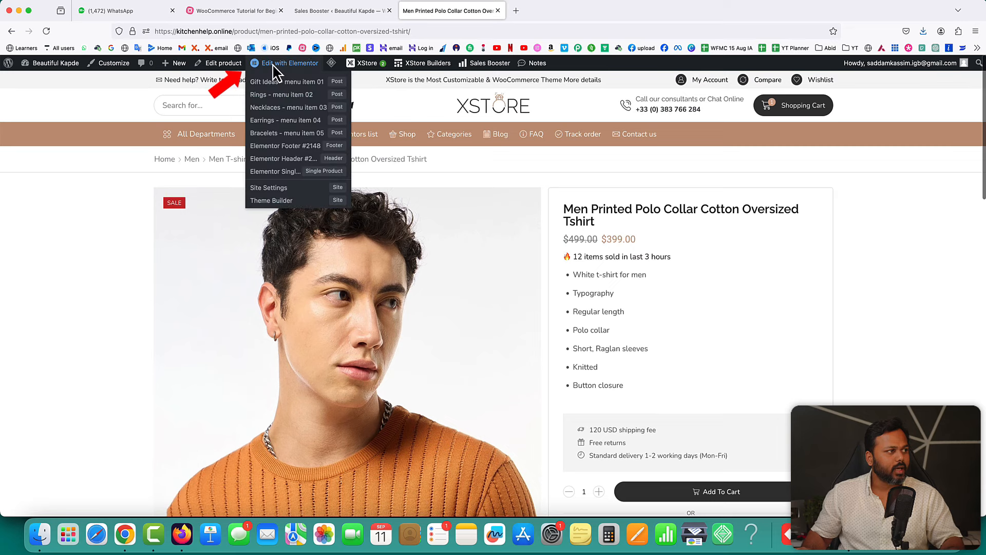
- Add the Estimated Delivery widget below the product bullets in the single-product template and publish
click(285, 173)
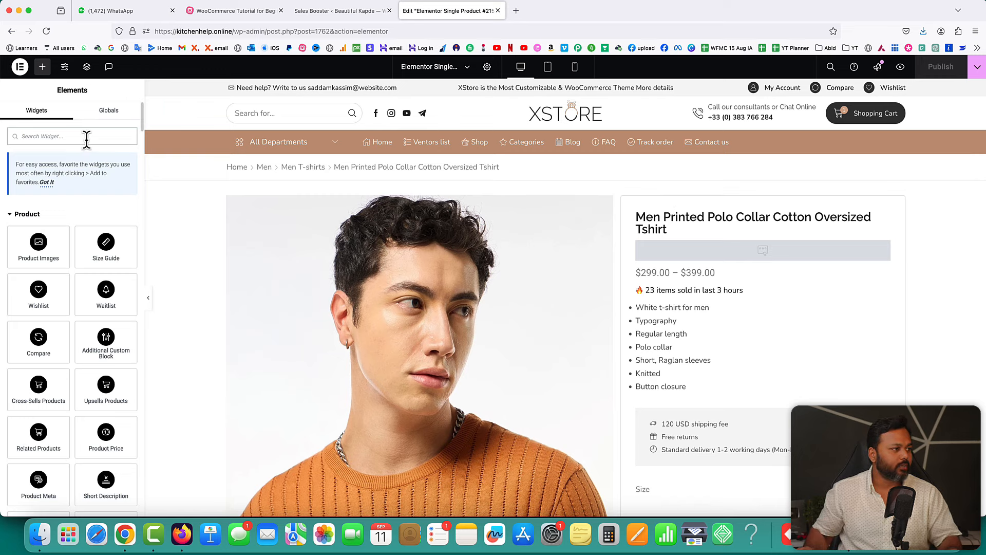
text(esti)
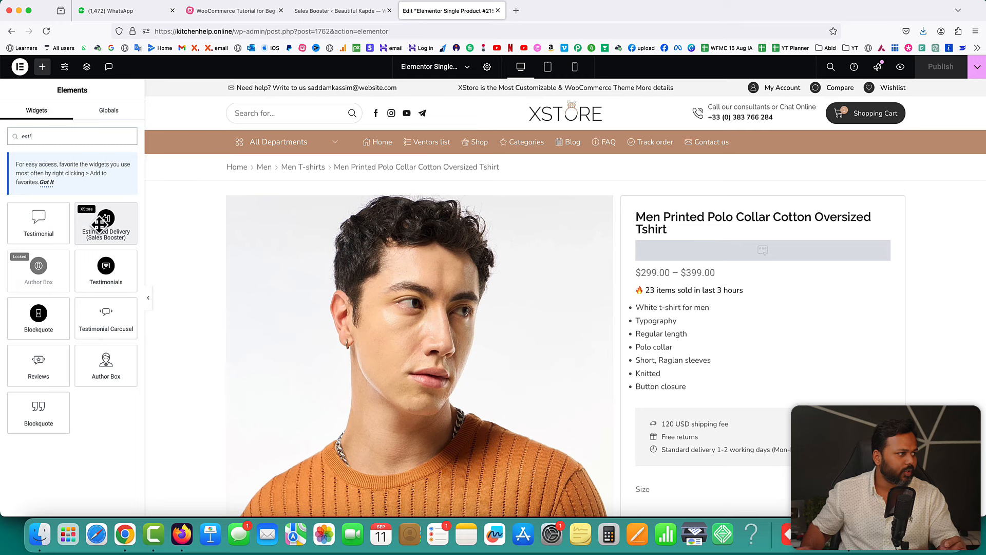
drag(98, 224, 683, 405)
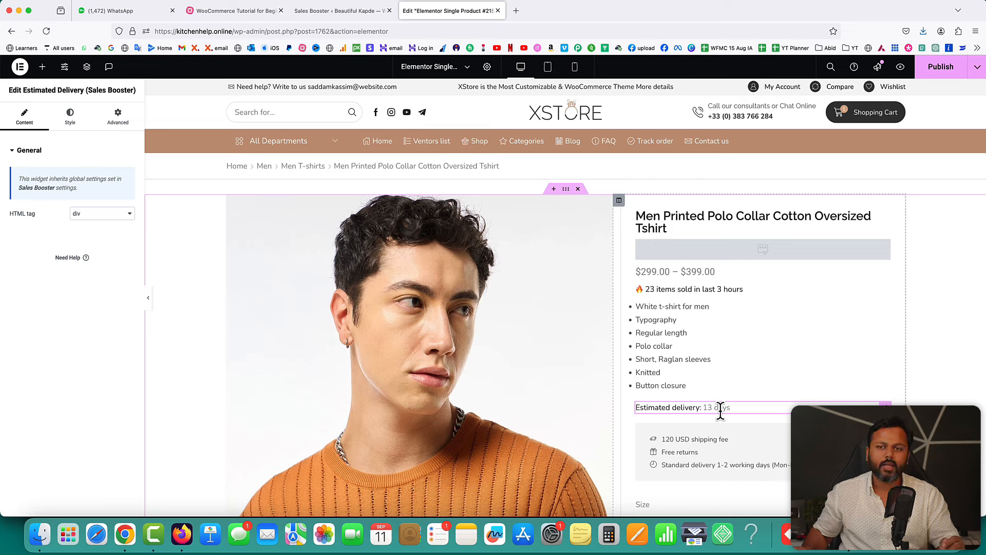
click(945, 69)
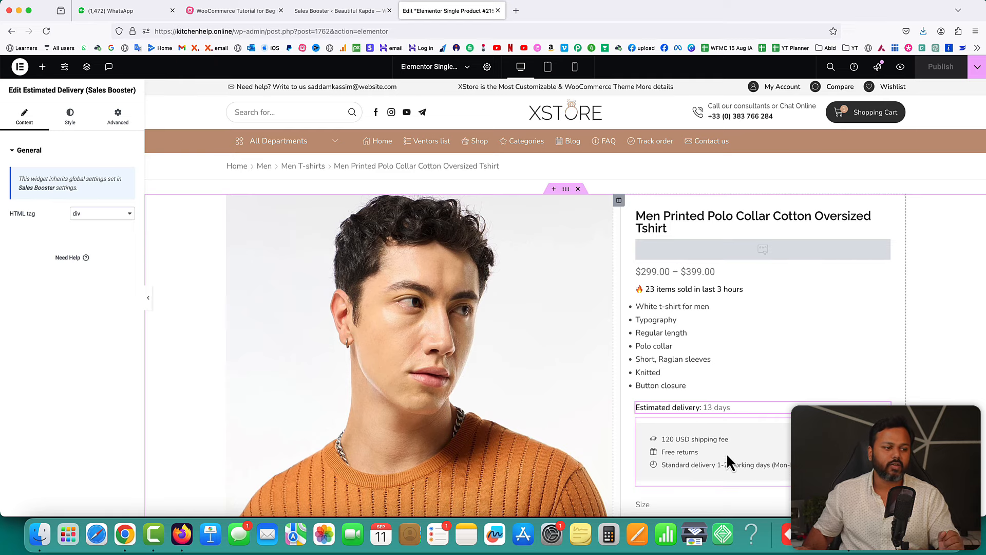
- Delete the 'Standard delivery 1-2 working days' item from the shipping icon list and publish
click(696, 452)
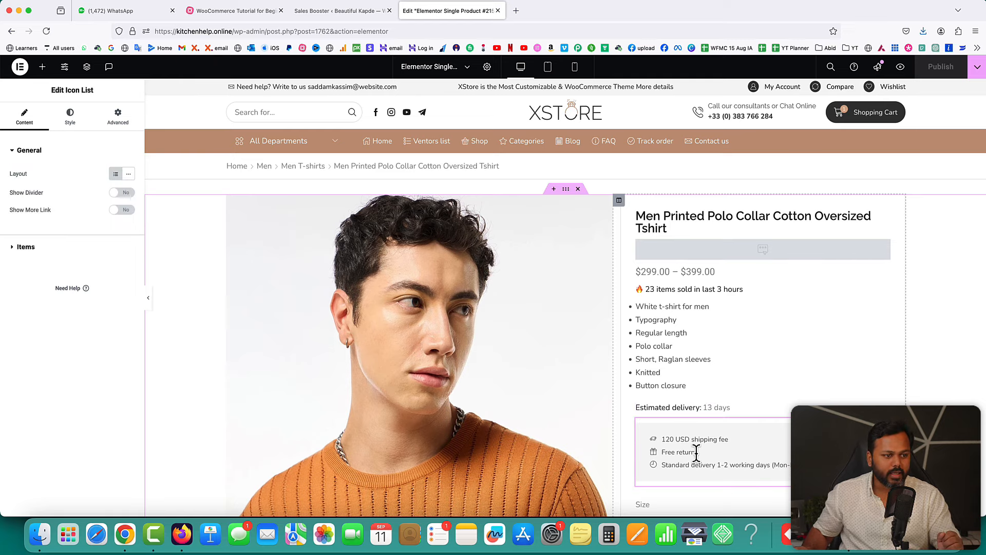
click(25, 247)
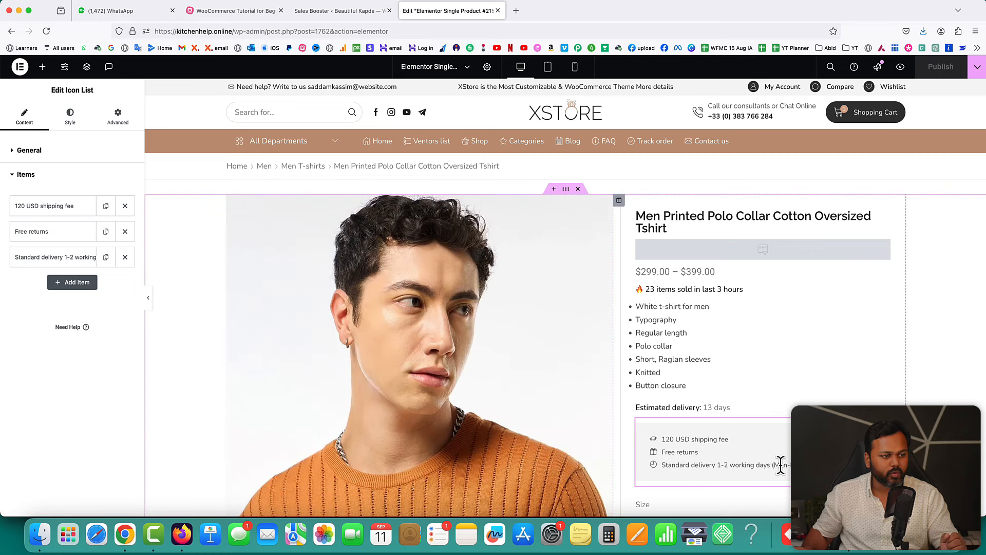
click(125, 257)
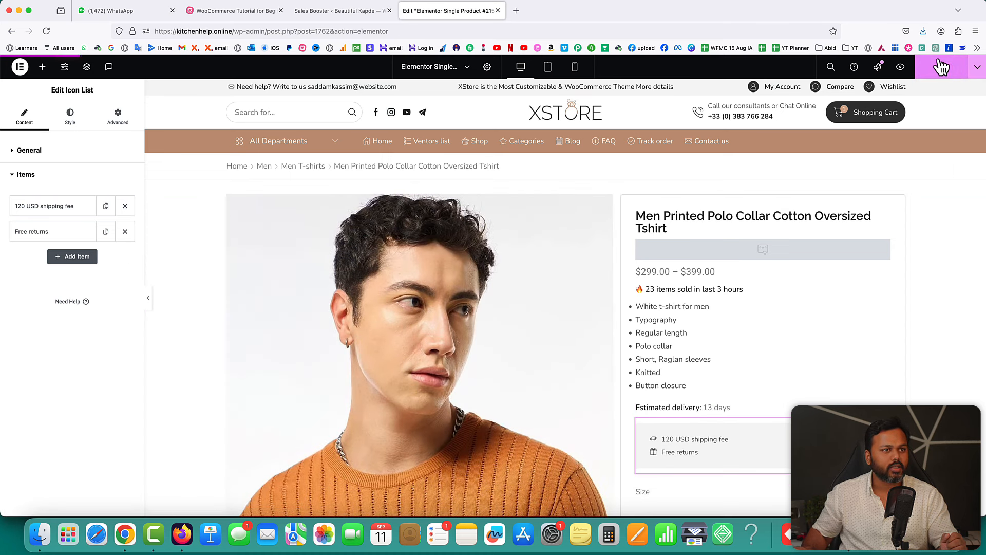
click(941, 67)
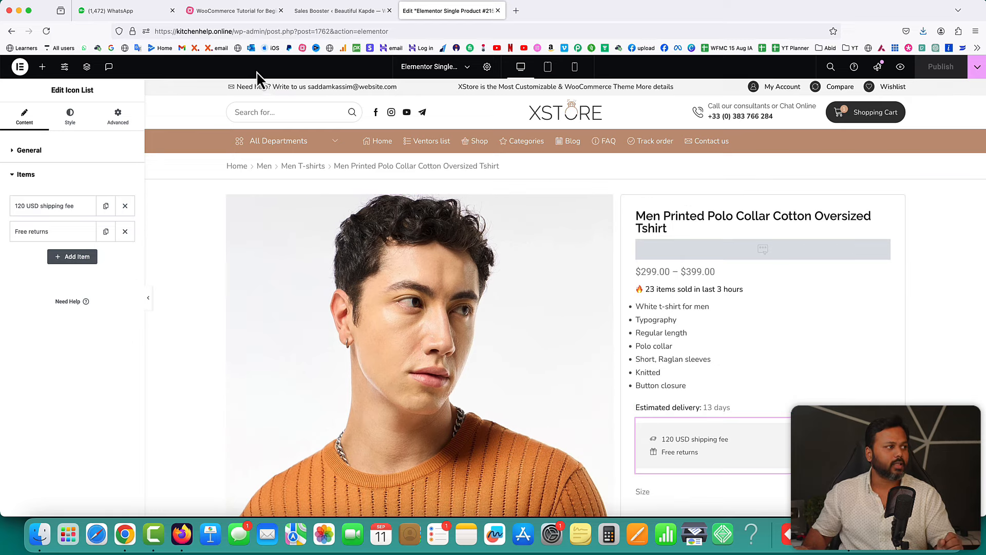
drag(233, 32, 413, 32)
- Load the kitchenhelp.online store homepage and open the Earrings new product page
key(BackSpace)
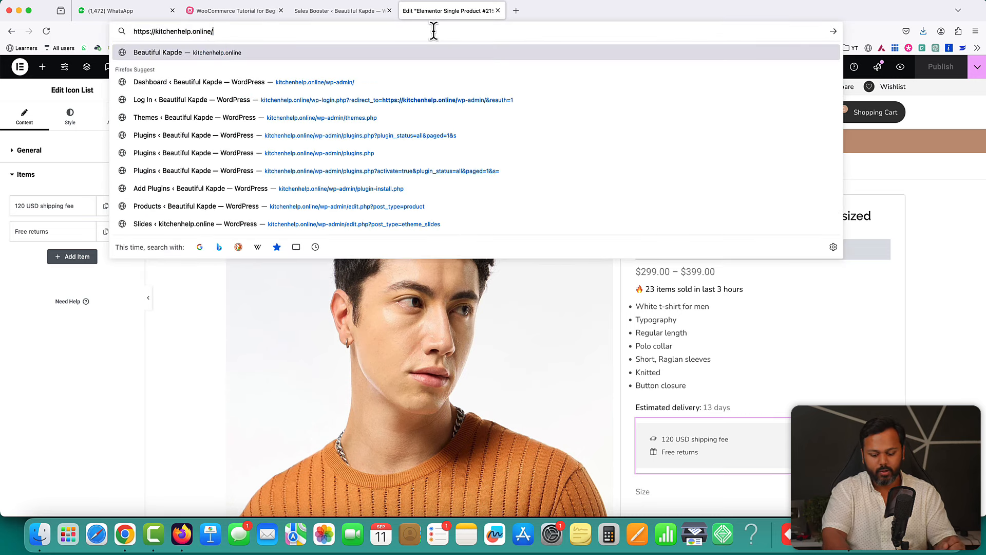
key(Return)
scroll(689, 275, down, 5)
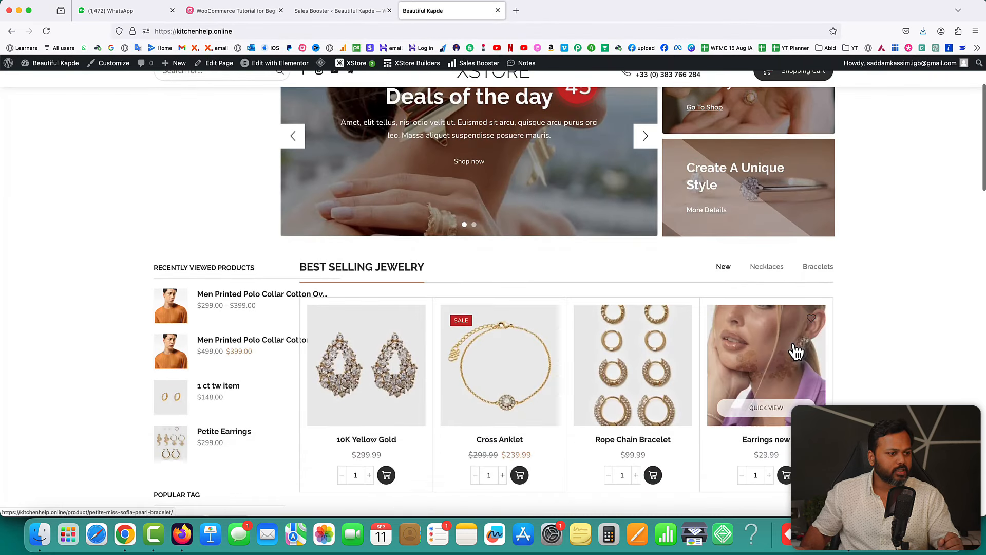
click(760, 359)
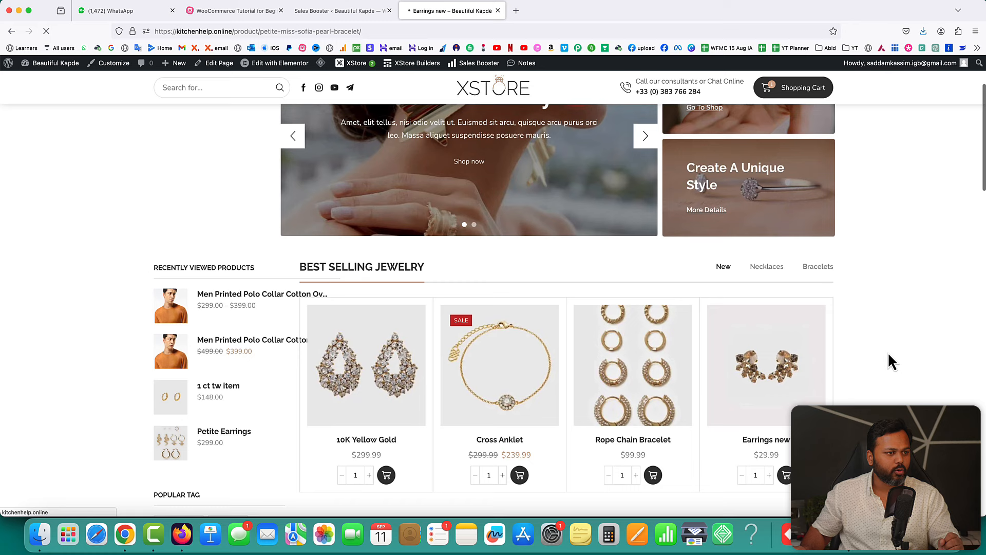
- Confirm the Earrings page shows 'Estimated delivery: 13 days', then return to the store homepage
scroll(564, 336, down, 2)
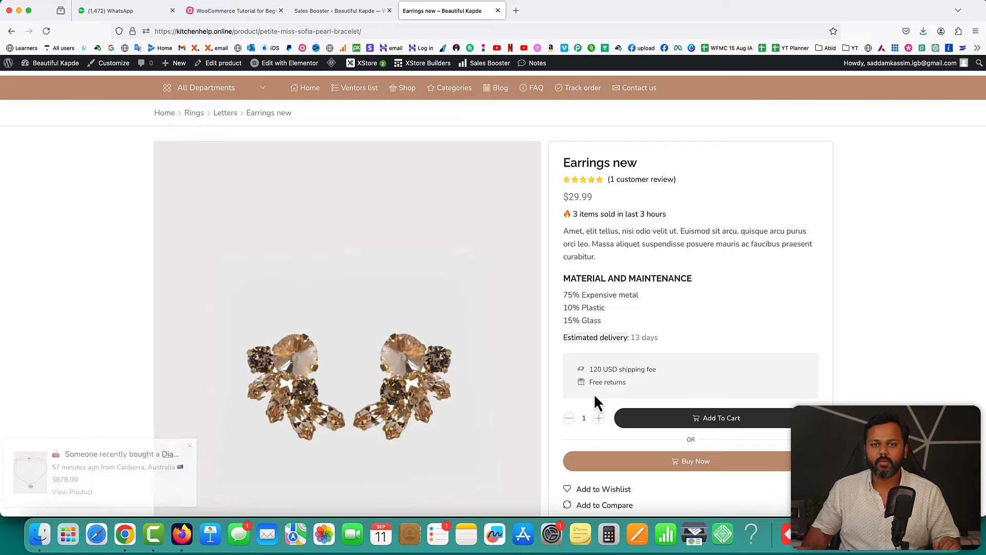
scroll(794, 359, down, 5)
scroll(796, 364, up, 4)
scroll(795, 358, up, 2)
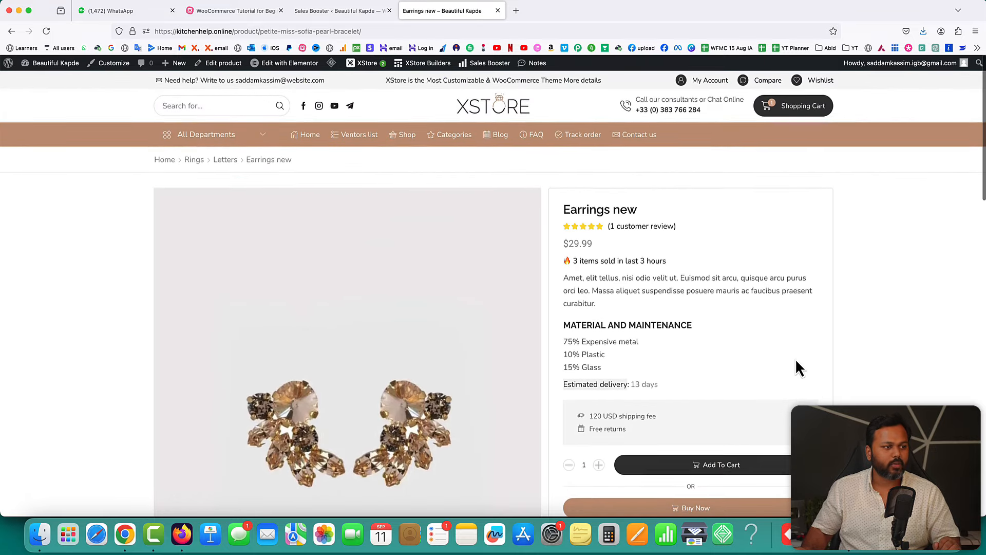
click(487, 109)
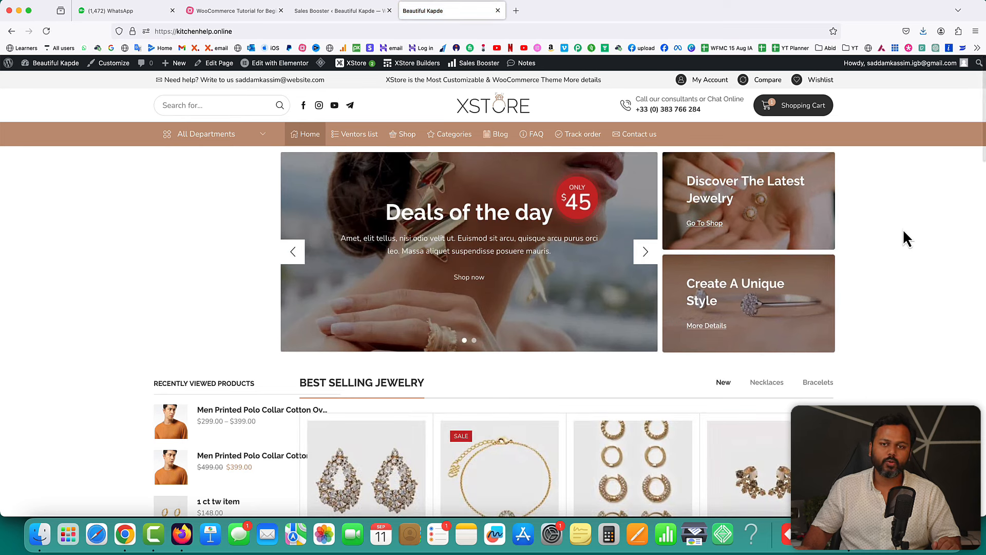